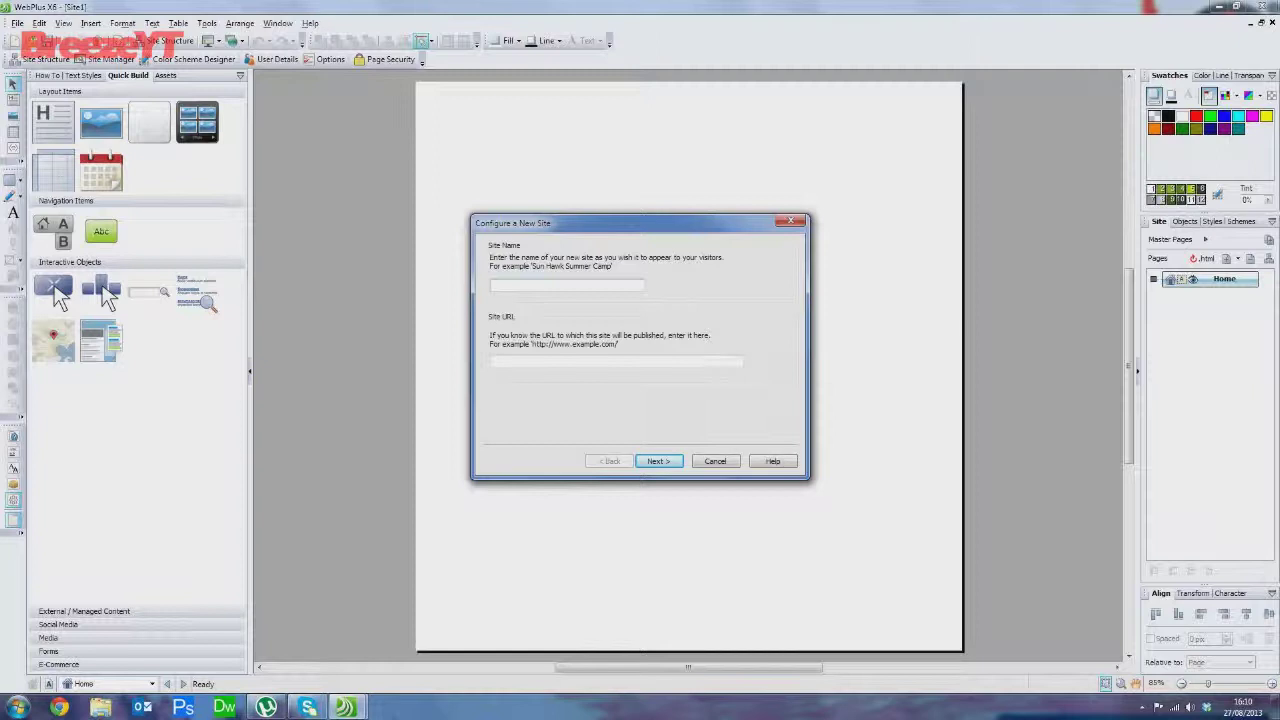
{"action": "type", "text": "Conqu"}
{"action": "type", "text": "oncor"}
{"action": "type", "text": "de"}
{"action": "type", "text": "British Air"}
{"action": "type", "text": "ways"}
Set the new site's name to "Singing Daleks"
{"action": "key", "text": "ctrl+a"}
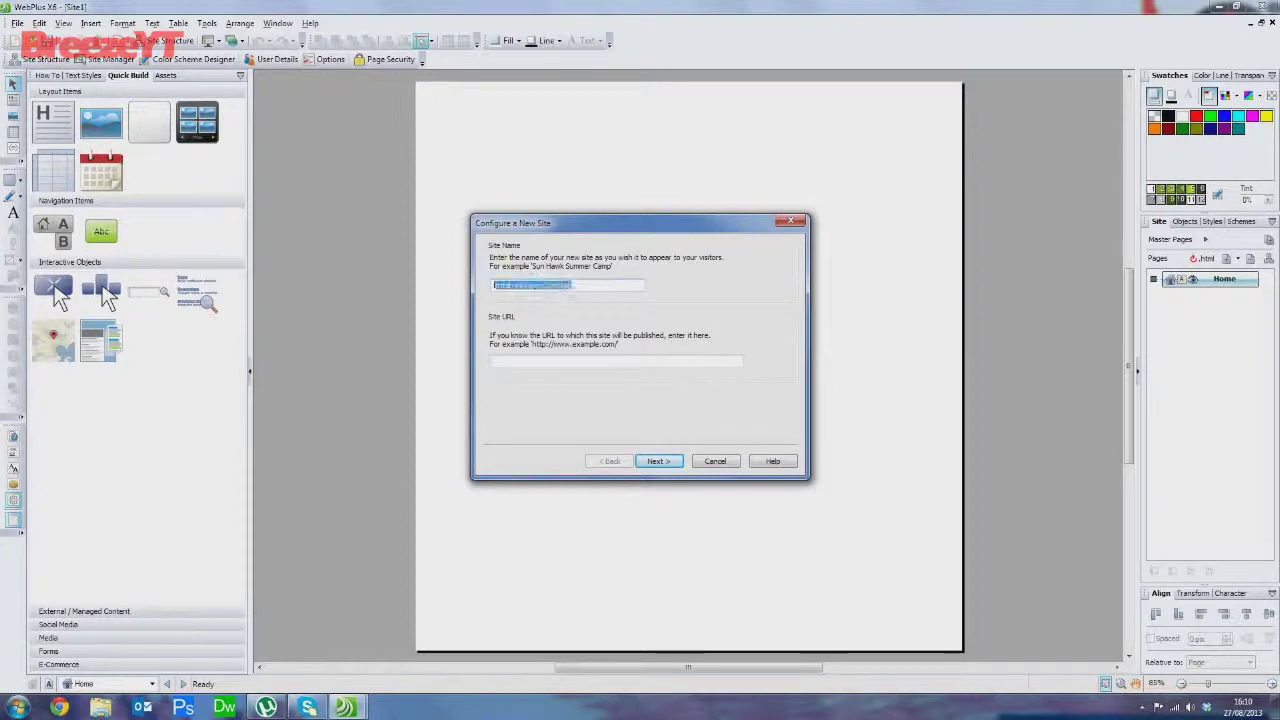
{"action": "type", "text": "Dalek"}
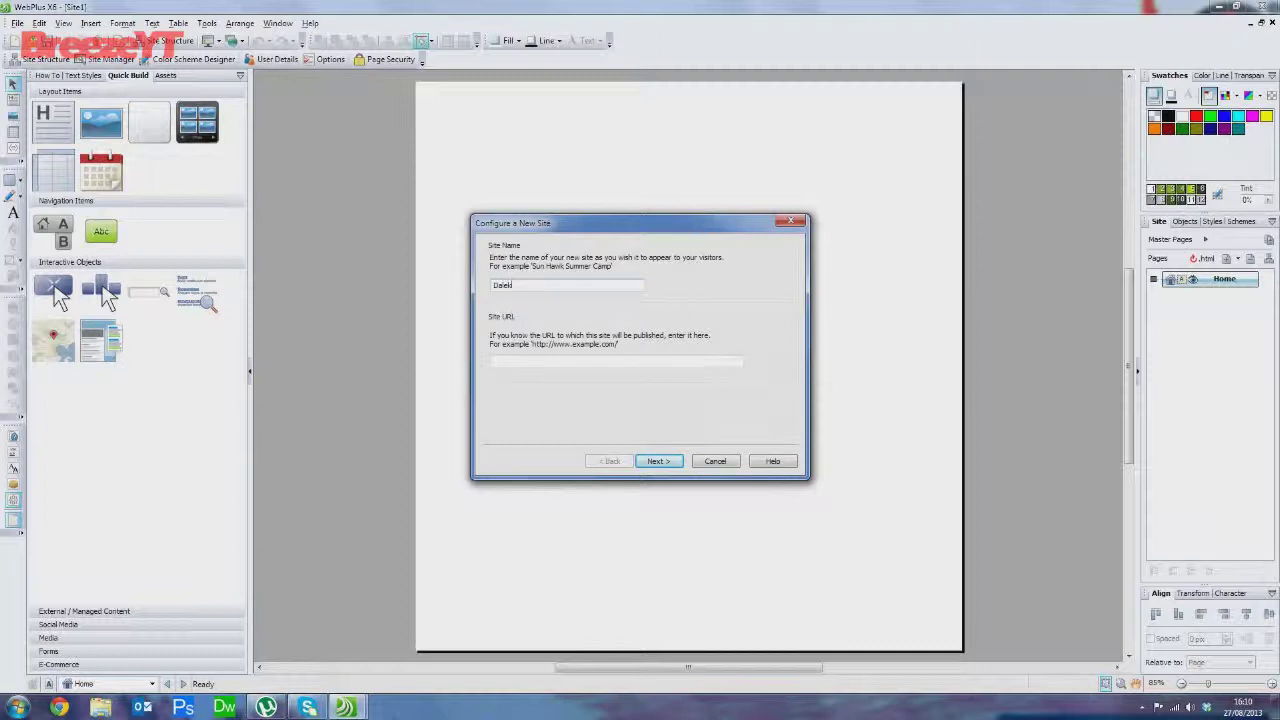
{"action": "type", "text": "s"}
{"action": "key", "text": "Home"}
{"action": "type", "text": "Singing"}
Set the site URL to singingdaleks.de.vu and continue to the page size settings
{"action": "left_click", "coordinate": [493, 361]}
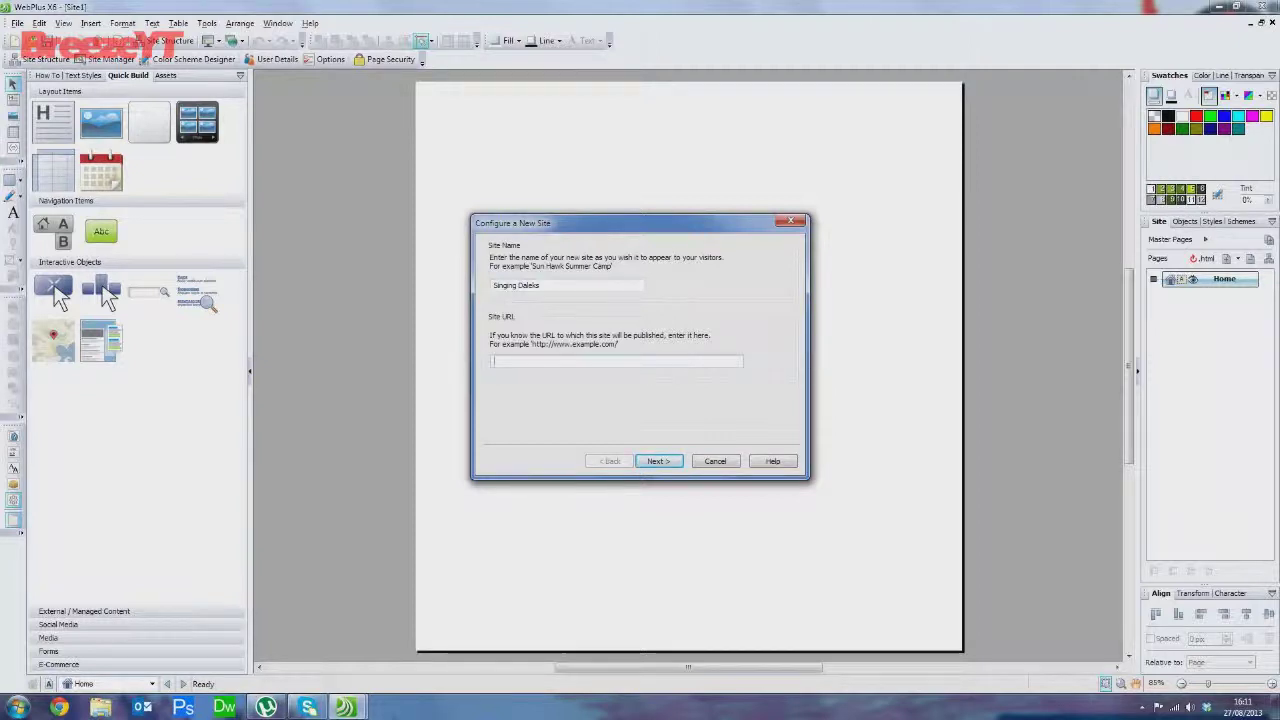
{"action": "type", "text": "si"}
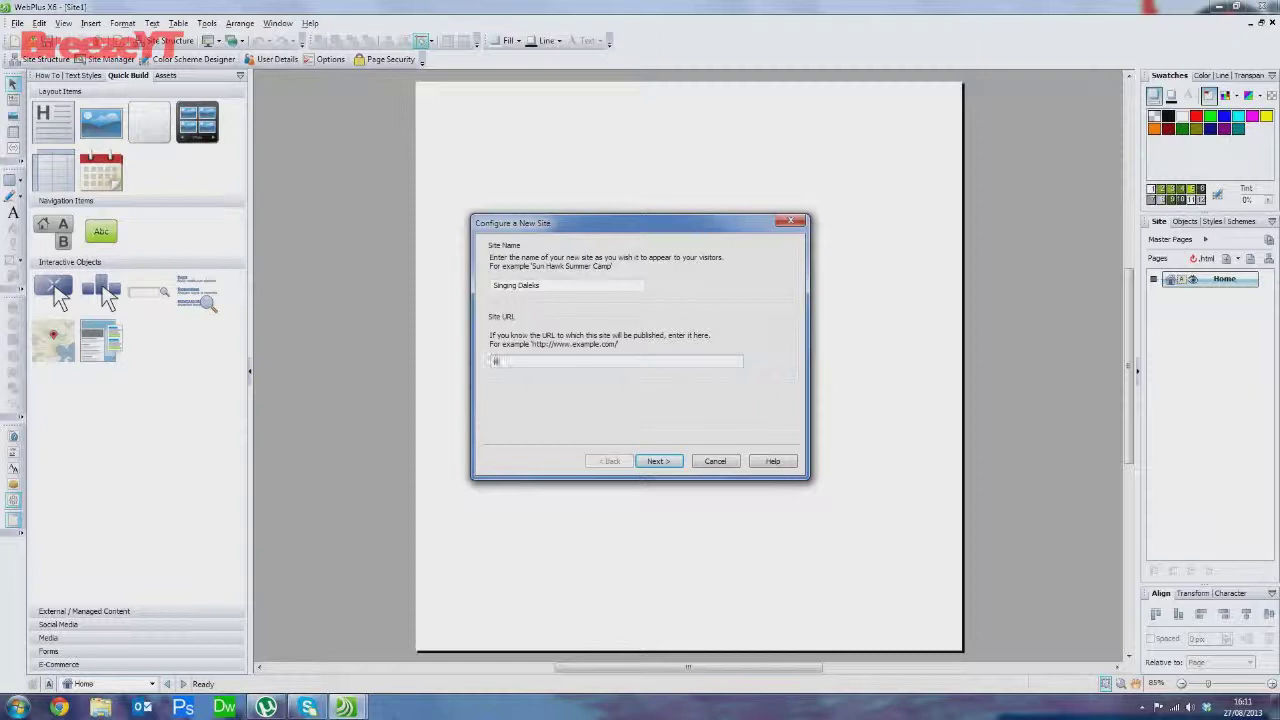
{"action": "type", "text": "ngingdaleks.de.vu"}
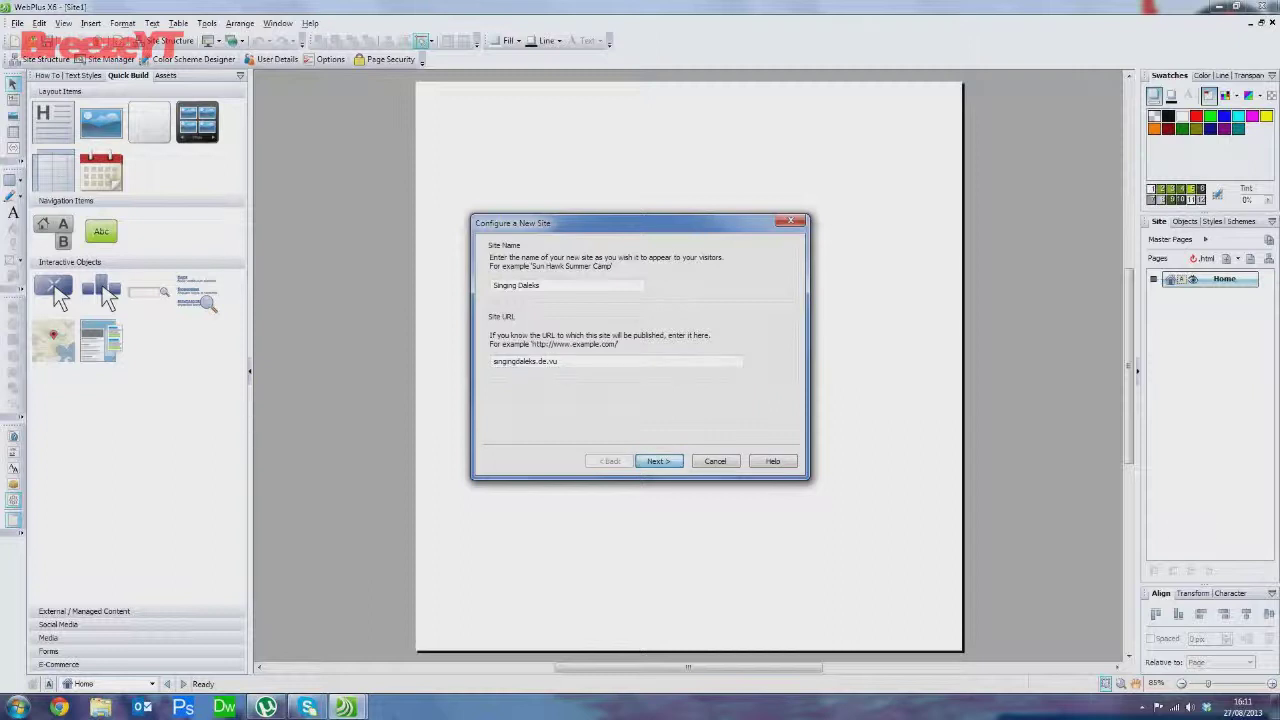
{"action": "key", "text": "Return"}
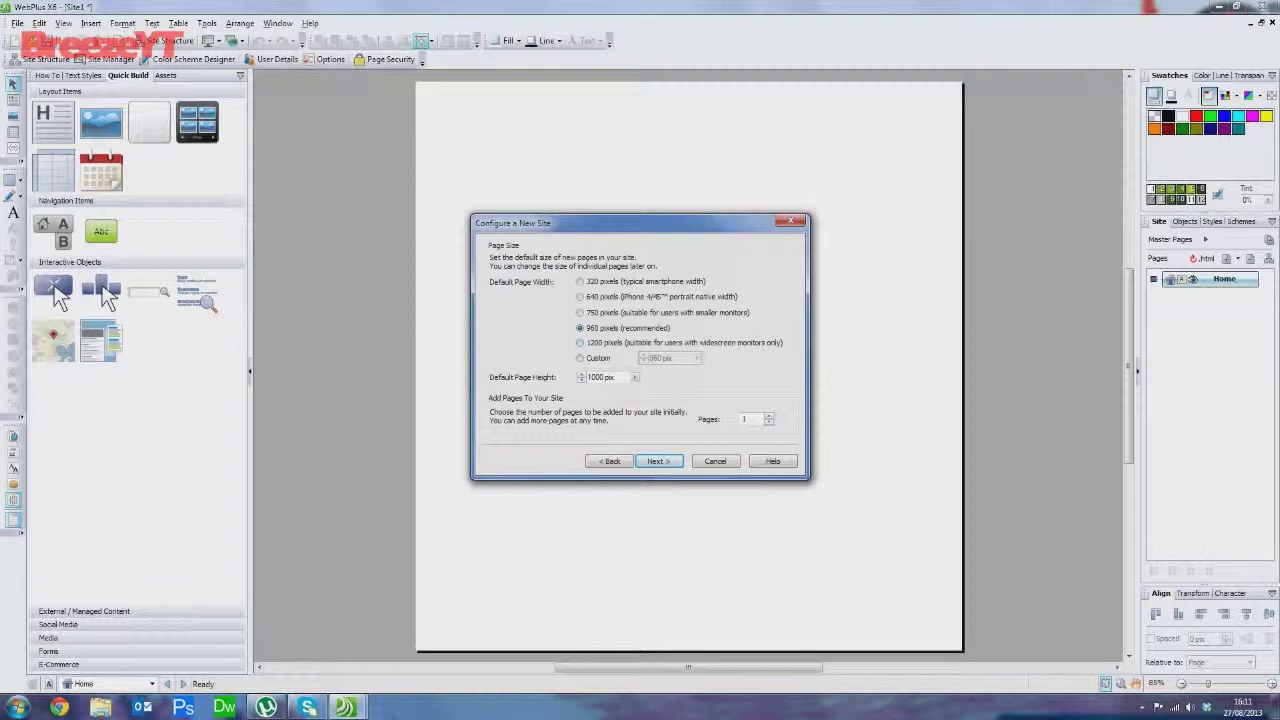
Choose the 1200 pixels widescreen option as the default page width of the new site
{"action": "left_click", "coordinate": [580, 342]}
{"action": "left_click", "coordinate": [591, 377]}
{"action": "left_click", "coordinate": [591, 377]}
{"action": "left_click", "coordinate": [1142, 707]}
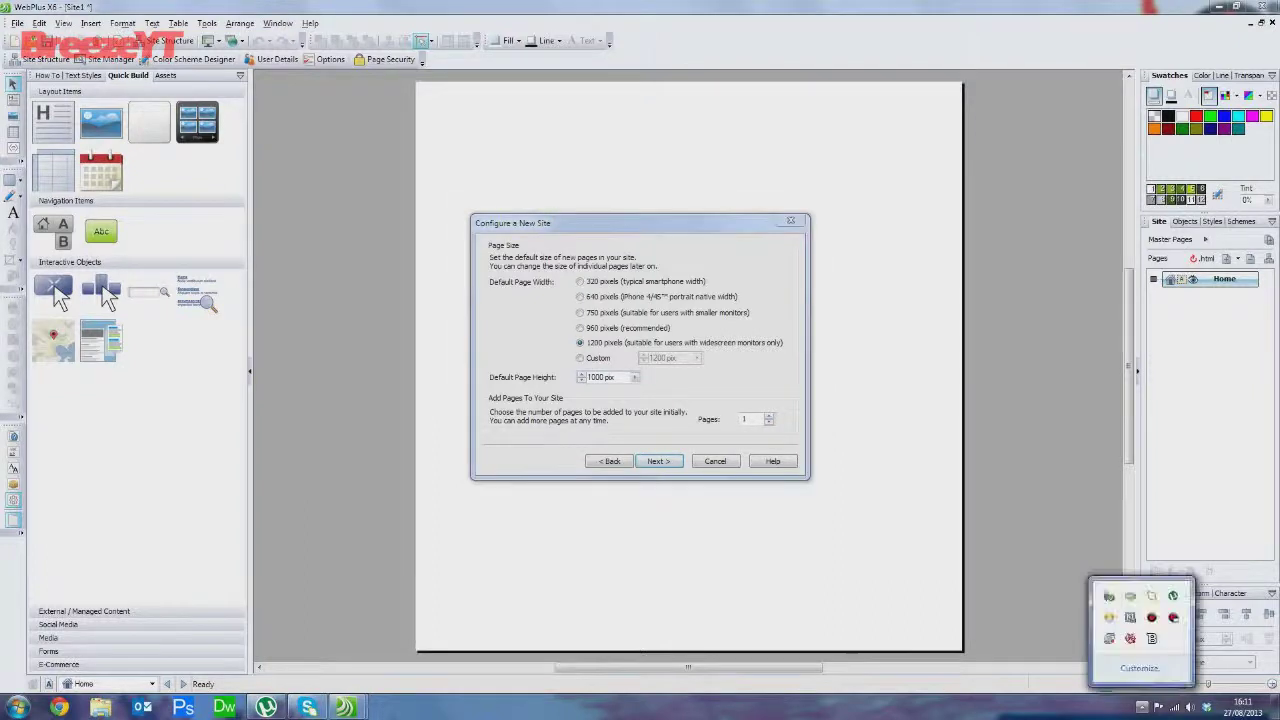
{"action": "left_click", "coordinate": [1152, 617]}
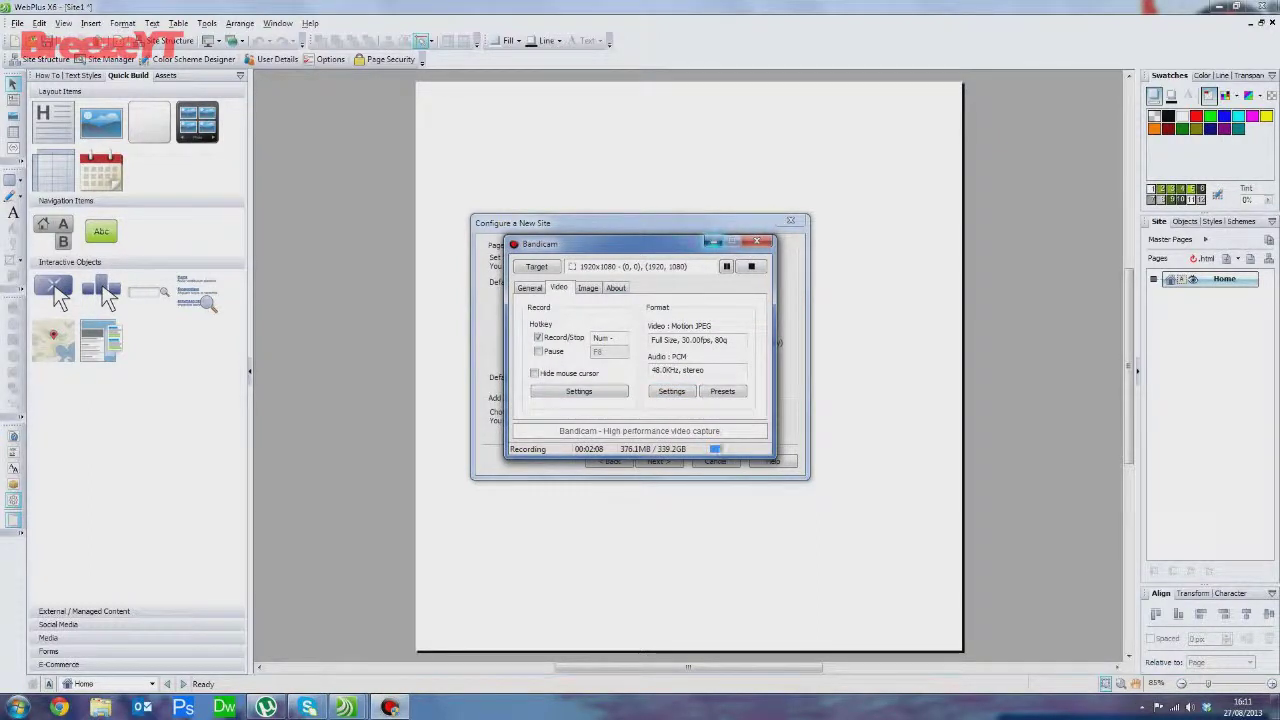
{"action": "left_click", "coordinate": [713, 242]}
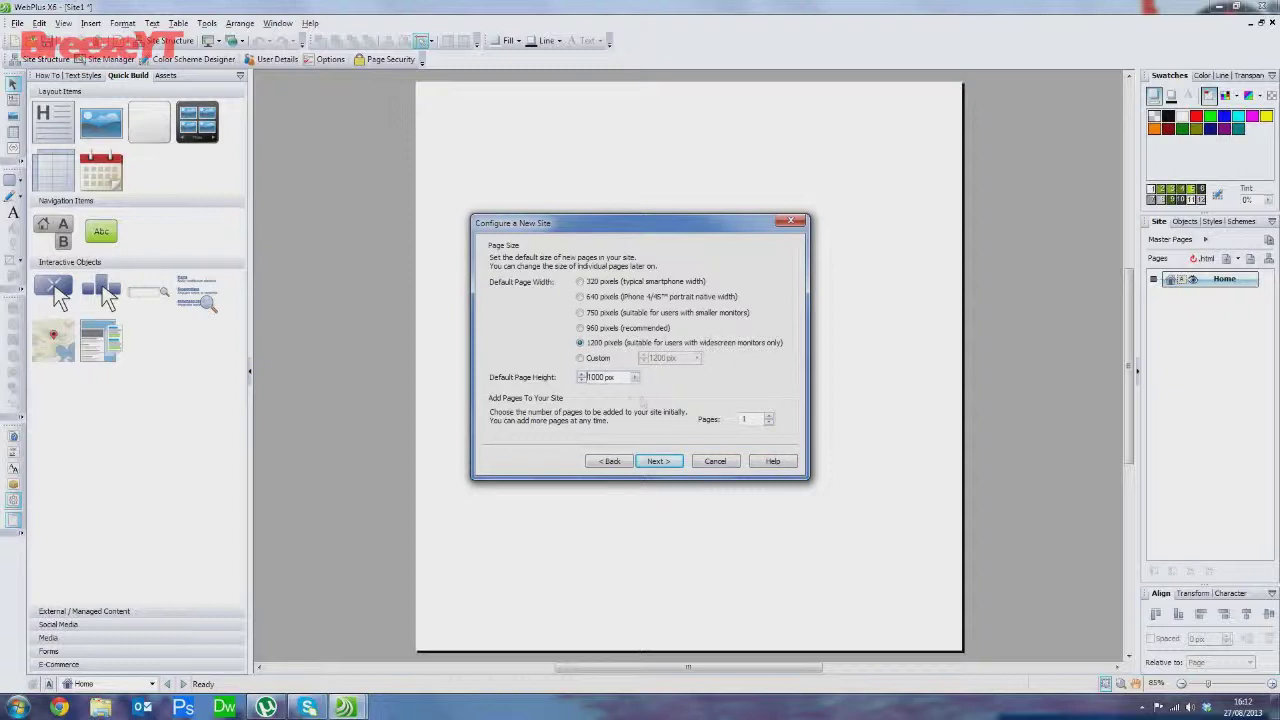
Set the default page height to 1000 pix, keep one initial page, and continue to the color scheme choice
{"action": "double_click", "coordinate": [597, 377]}
{"action": "type", "text": "1000"}
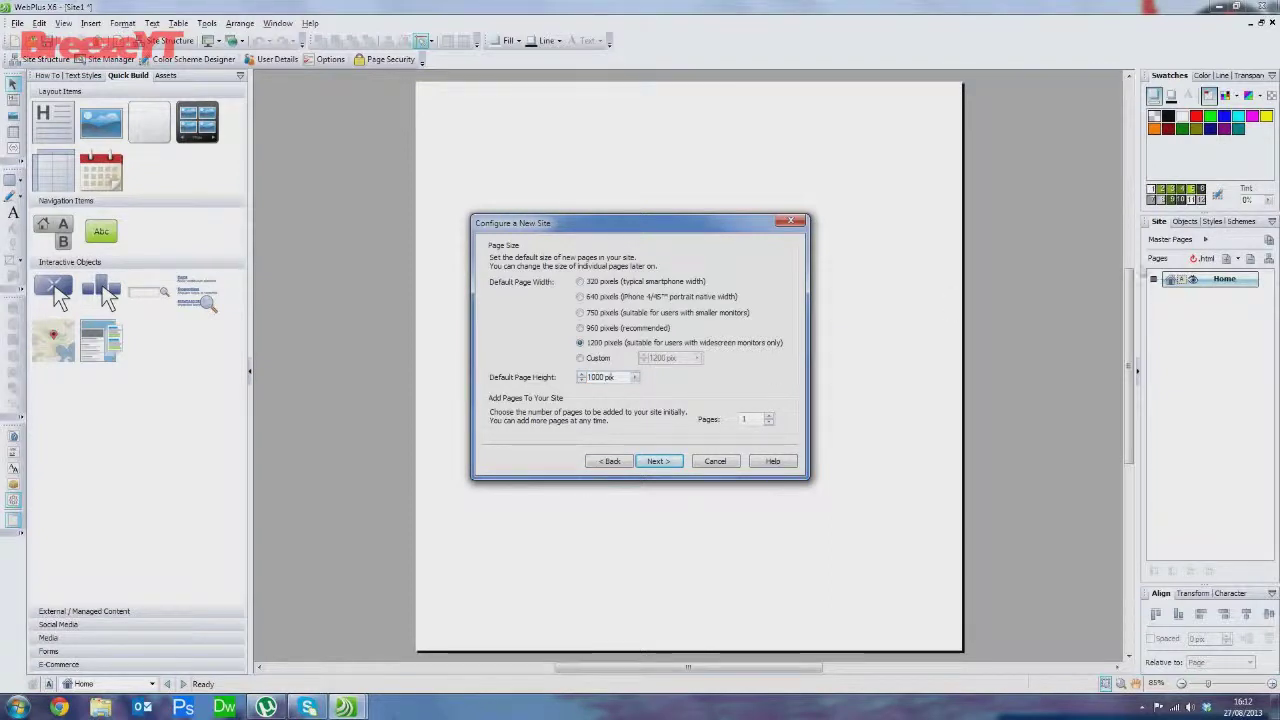
{"action": "double_click", "coordinate": [744, 419]}
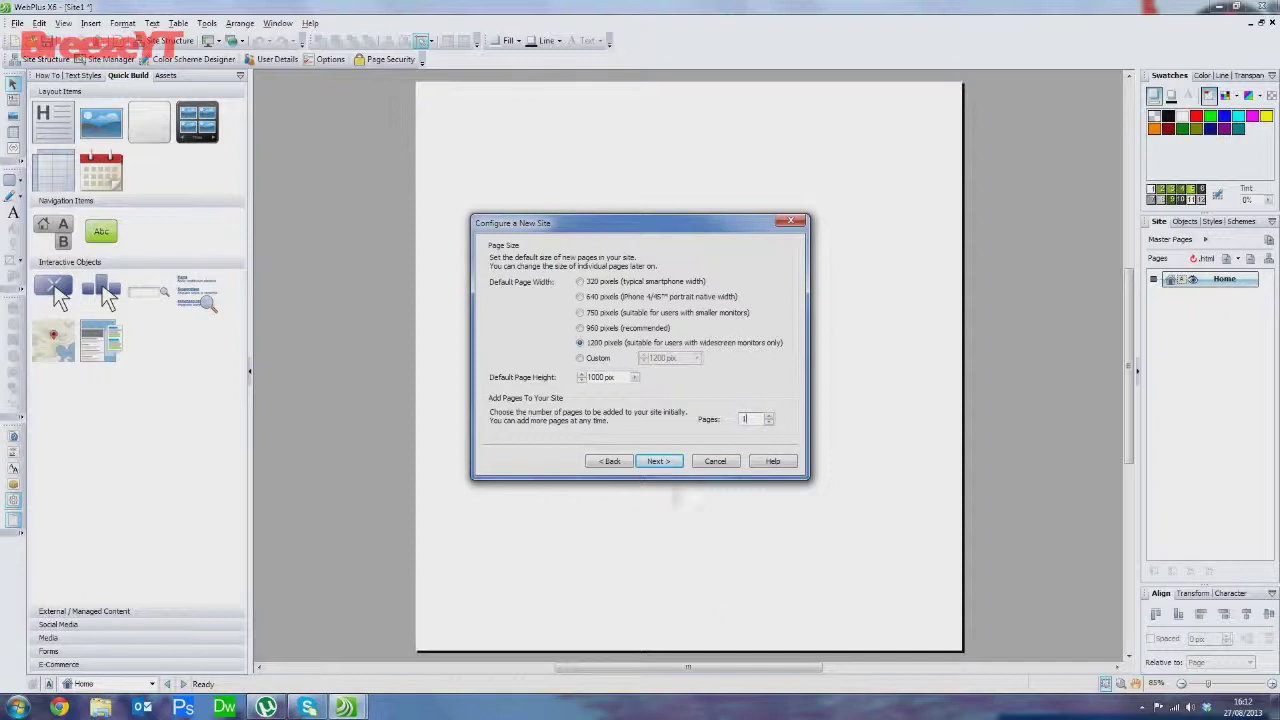
{"action": "left_click", "coordinate": [658, 465]}
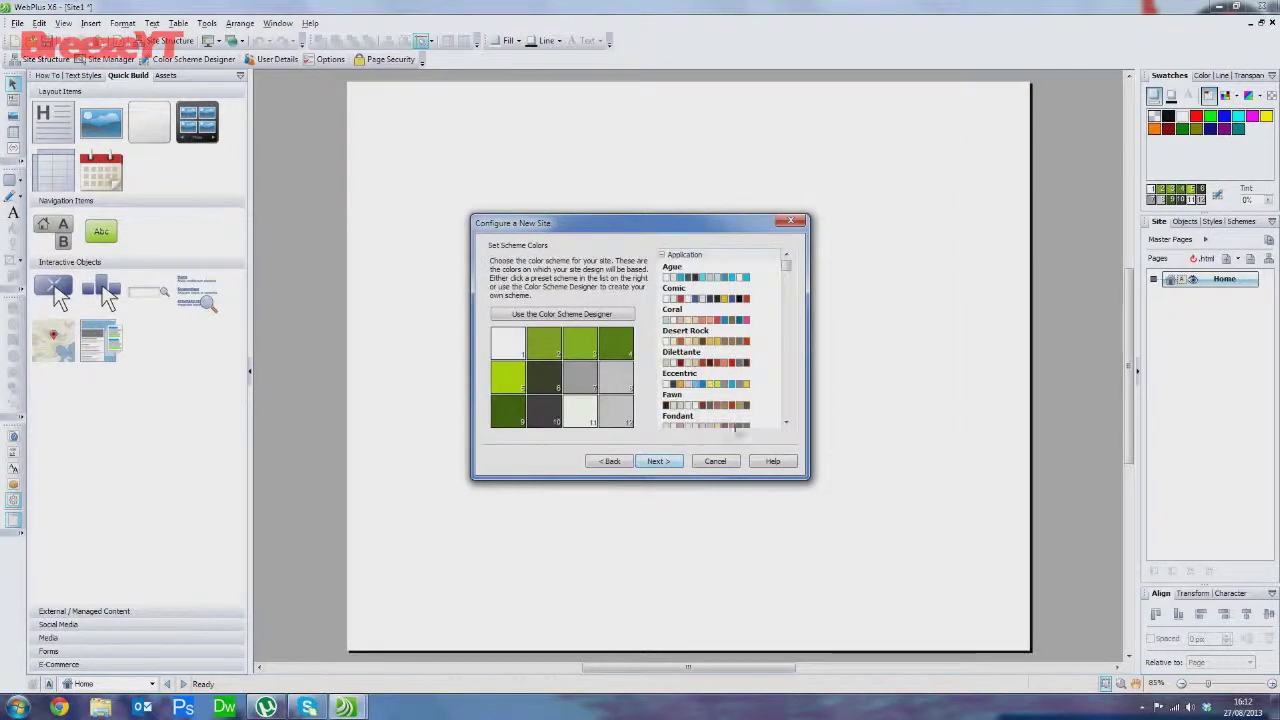
Choose a preset color scheme of blue and white shades for the site
{"action": "left_click_drag", "start_coordinate": [787, 265], "coordinate": [779, 400]}
{"action": "left_click", "coordinate": [705, 366]}
{"action": "mouse_move", "coordinate": [789, 402]}
{"action": "left_mouse_down"}
{"action": "mouse_move", "coordinate": [789, 266]}
{"action": "mouse_move", "coordinate": [779, 420]}
{"action": "left_mouse_up"}
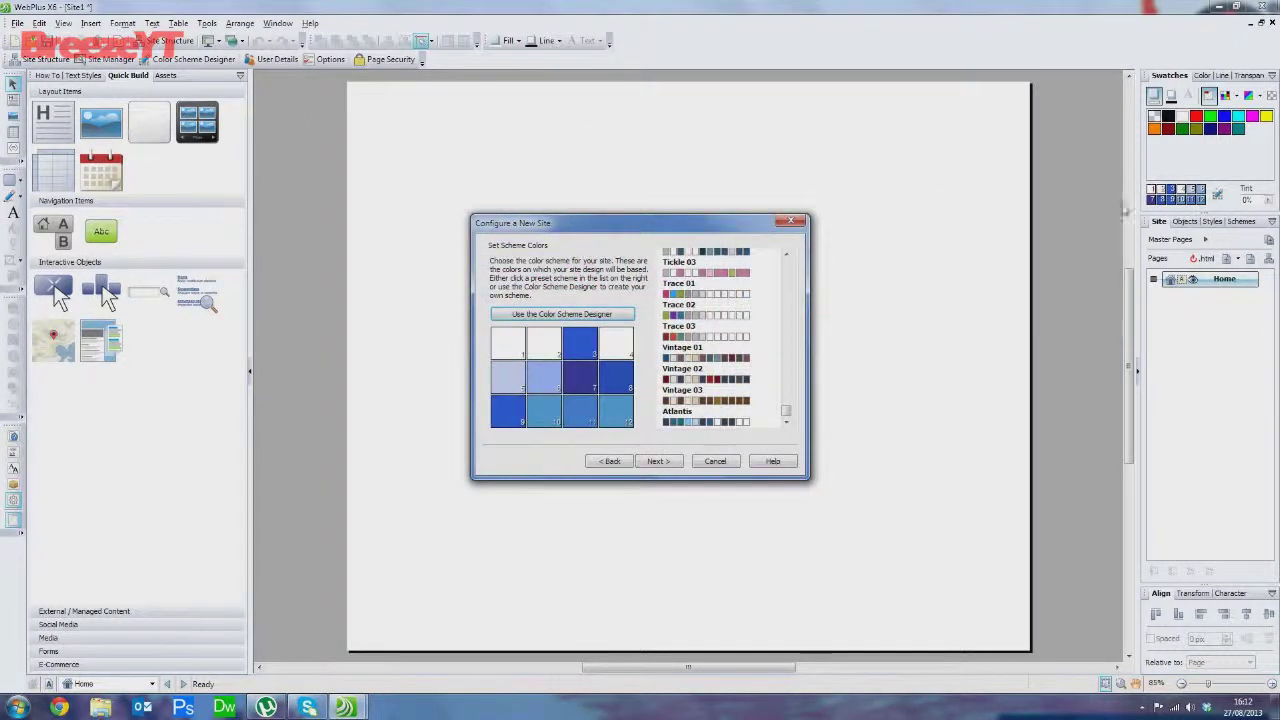
Continue through the wizard without adding a navigation bar or assets, and start saving the site
{"action": "left_click", "coordinate": [660, 461]}
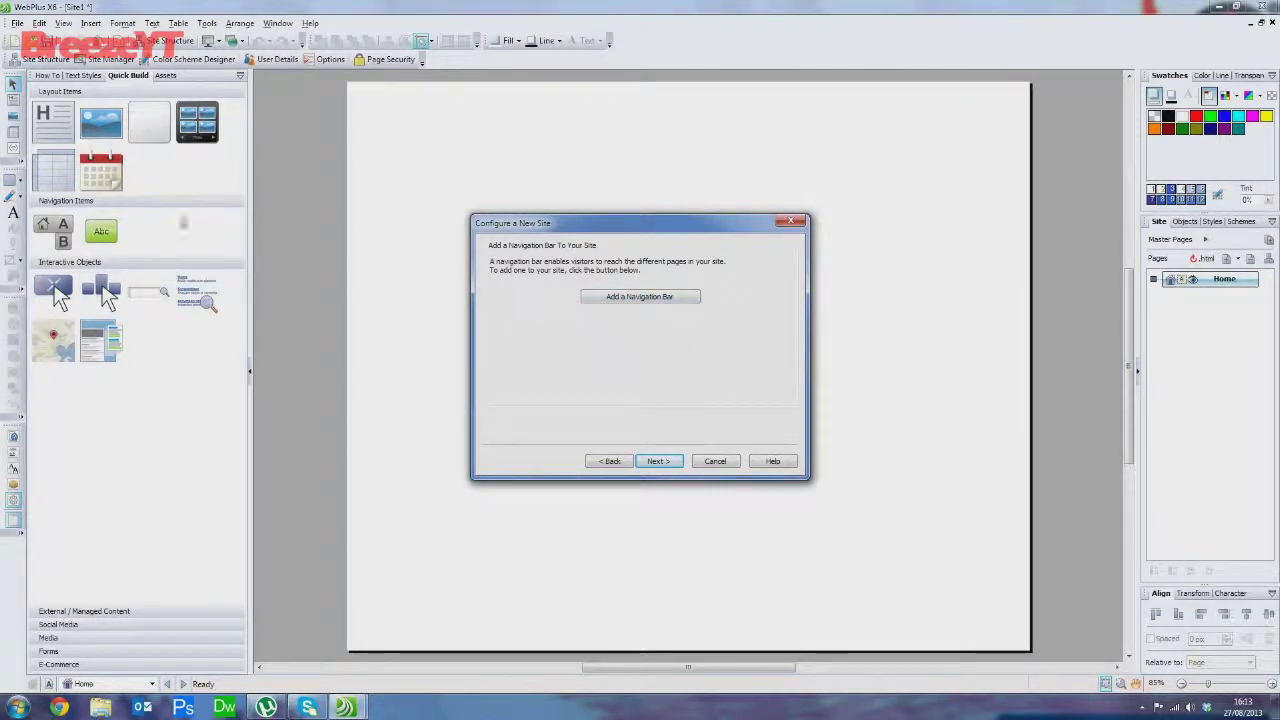
{"action": "left_click", "coordinate": [659, 461]}
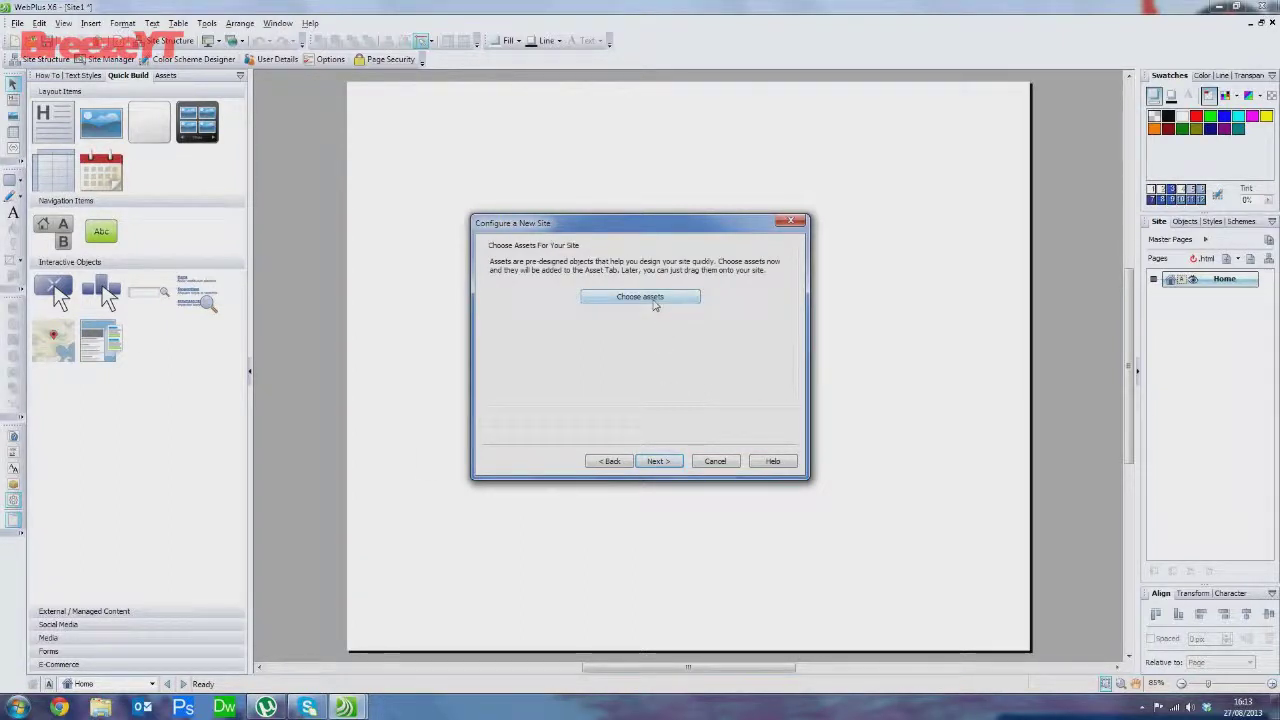
{"action": "left_click", "coordinate": [677, 469]}
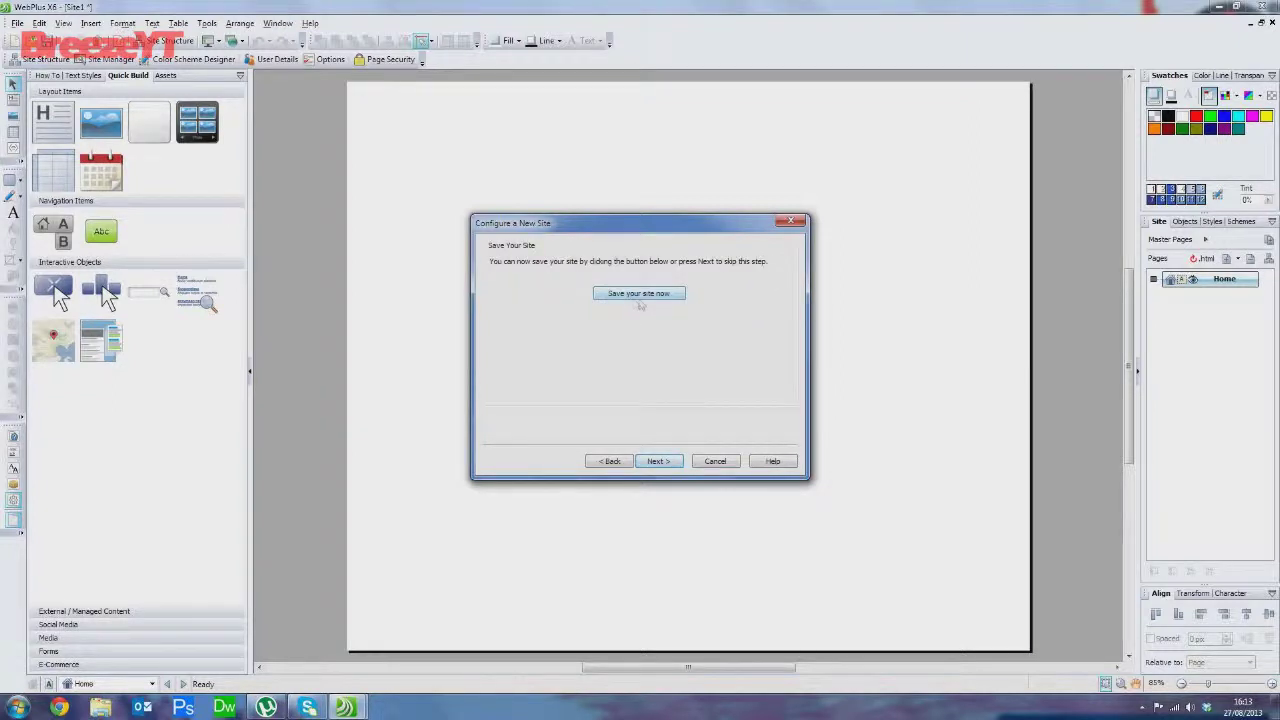
{"action": "left_click", "coordinate": [642, 298]}
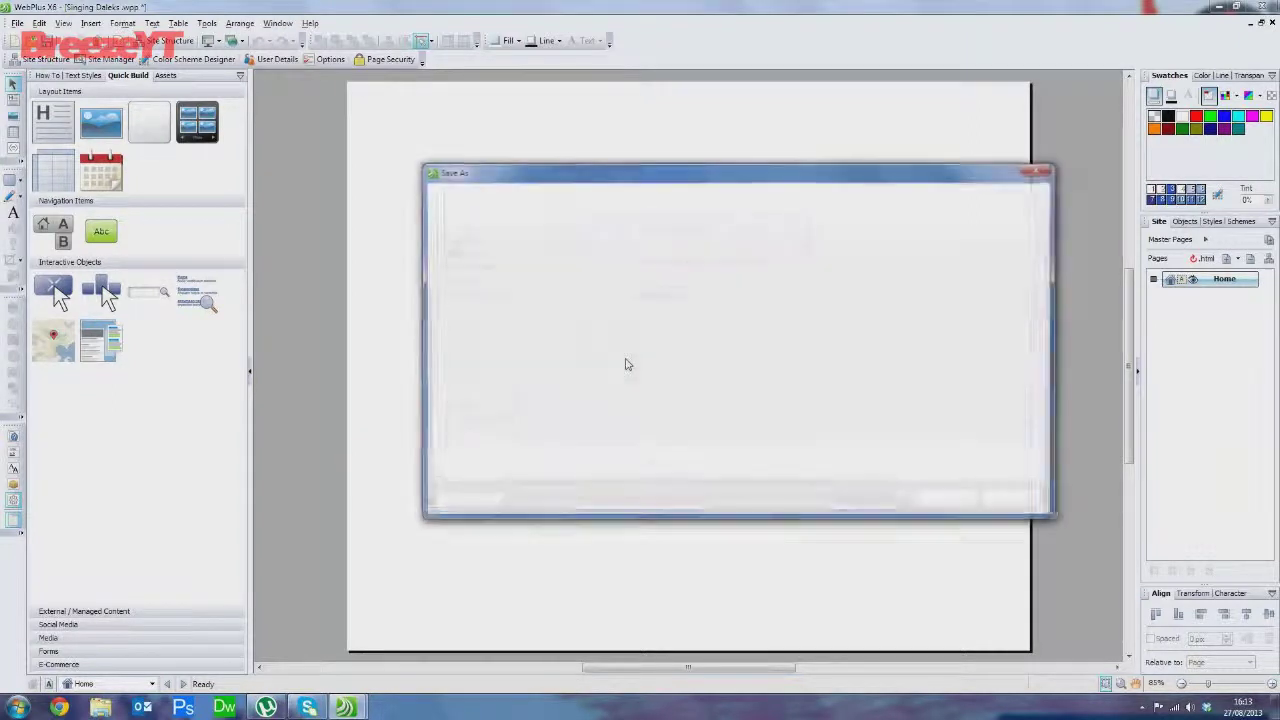
{"action": "left_click", "coordinate": [526, 217]}
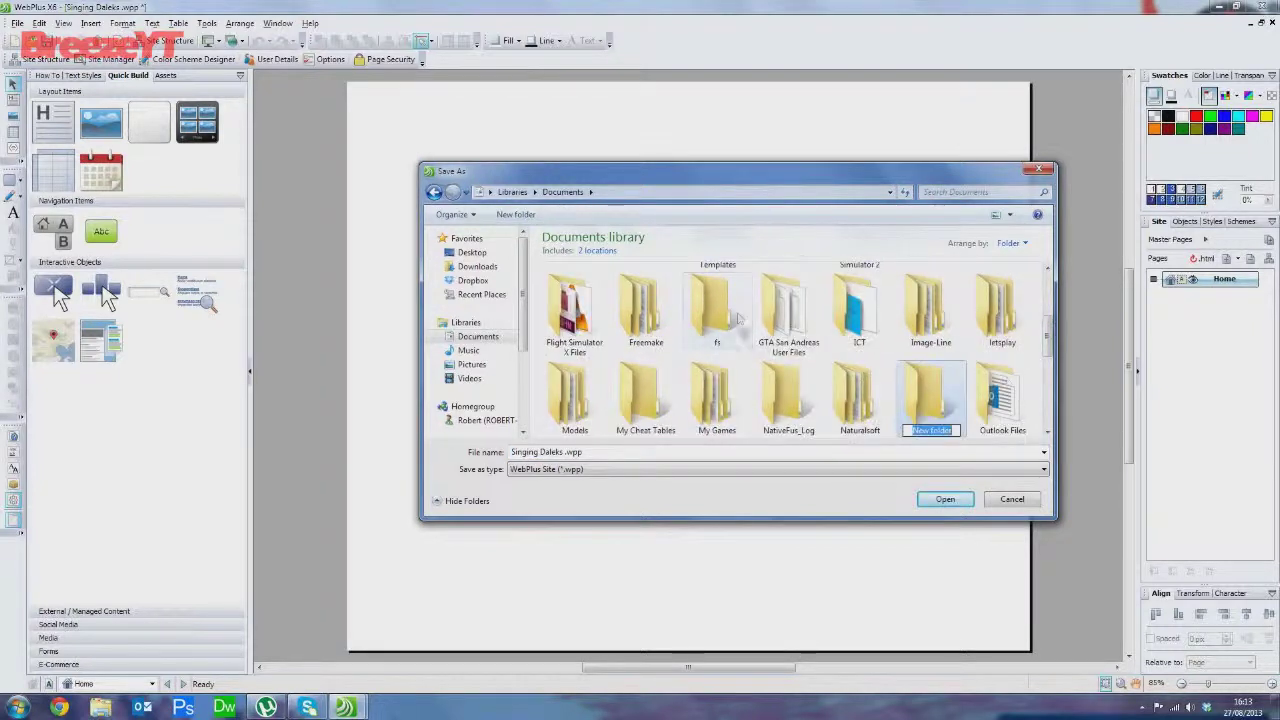
{"action": "left_click", "coordinate": [953, 384]}
{"action": "key", "text": "Delete"}
{"action": "left_click", "coordinate": [689, 406]}
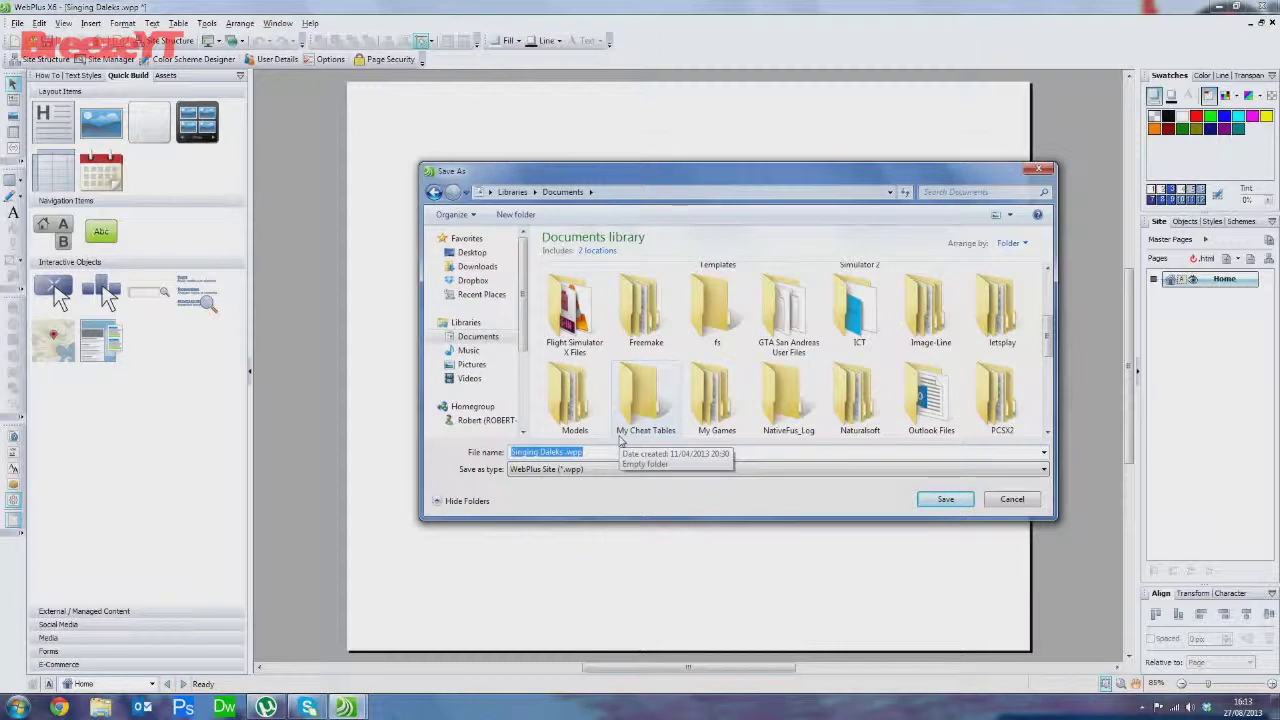
Save the site as Singing Daleks.wpp in the Documents library
{"action": "left_click", "coordinate": [557, 452]}
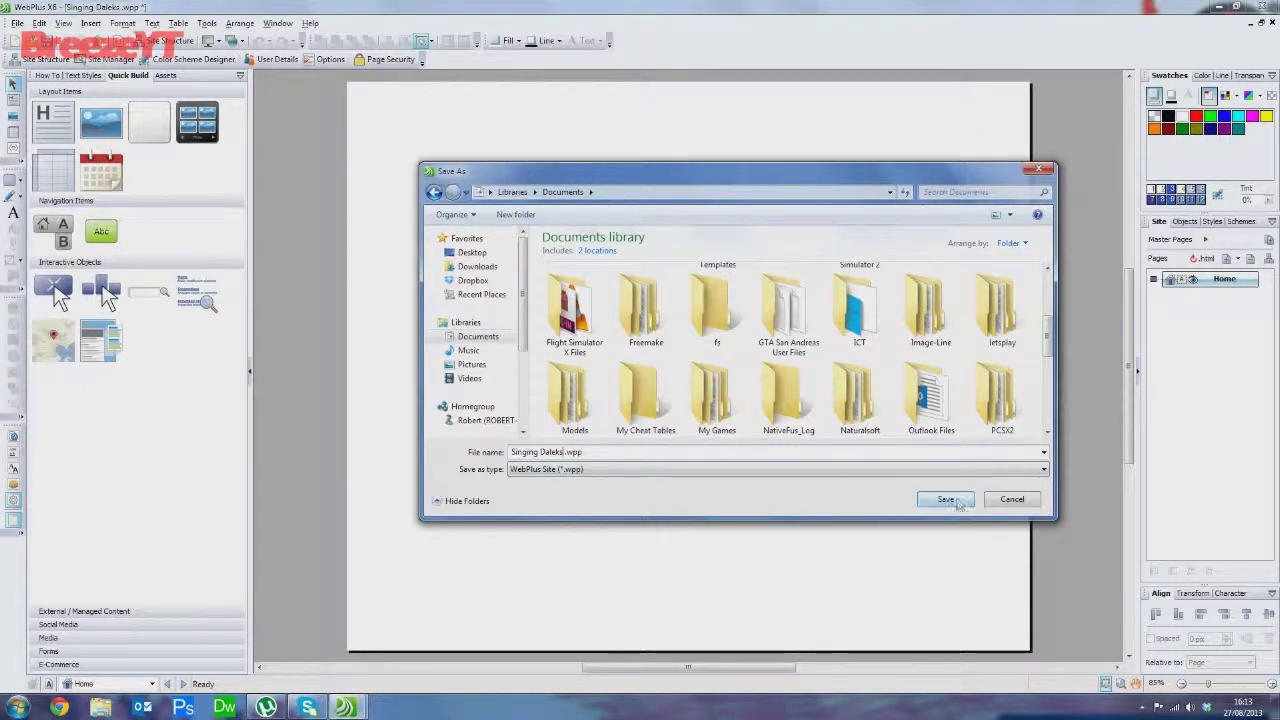
{"action": "left_click", "coordinate": [955, 501]}
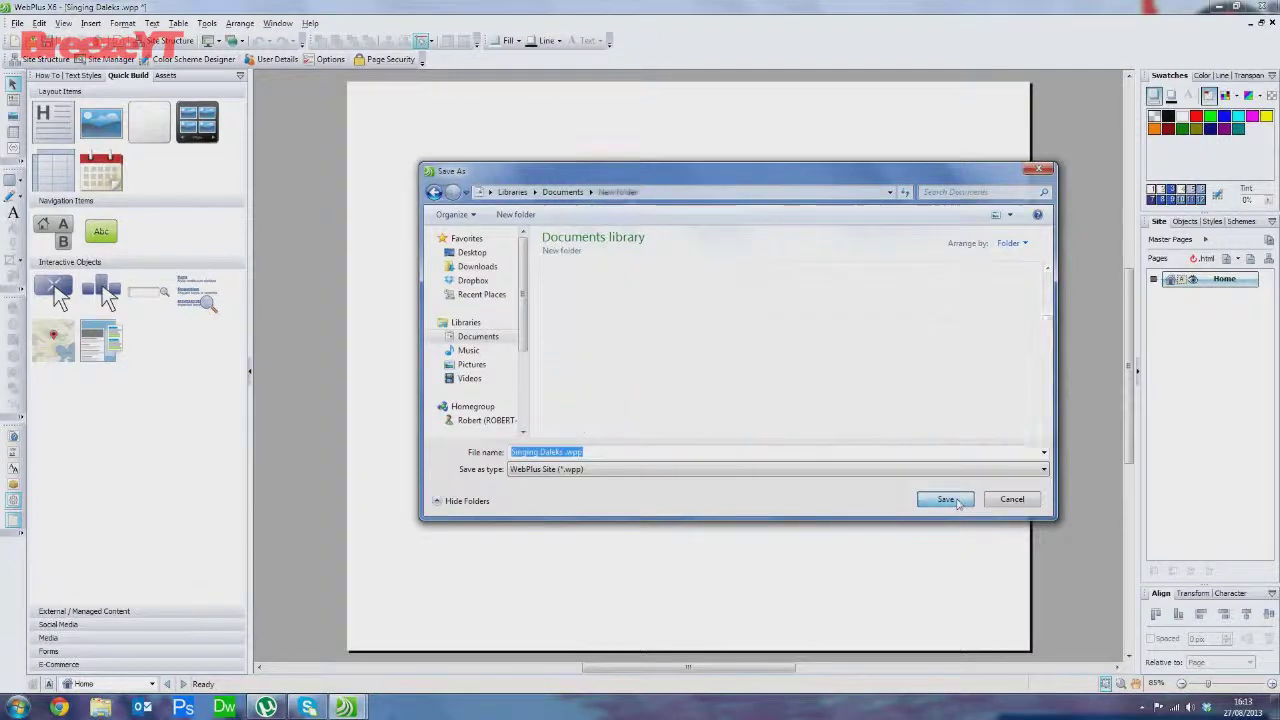
{"action": "left_click", "coordinate": [794, 367]}
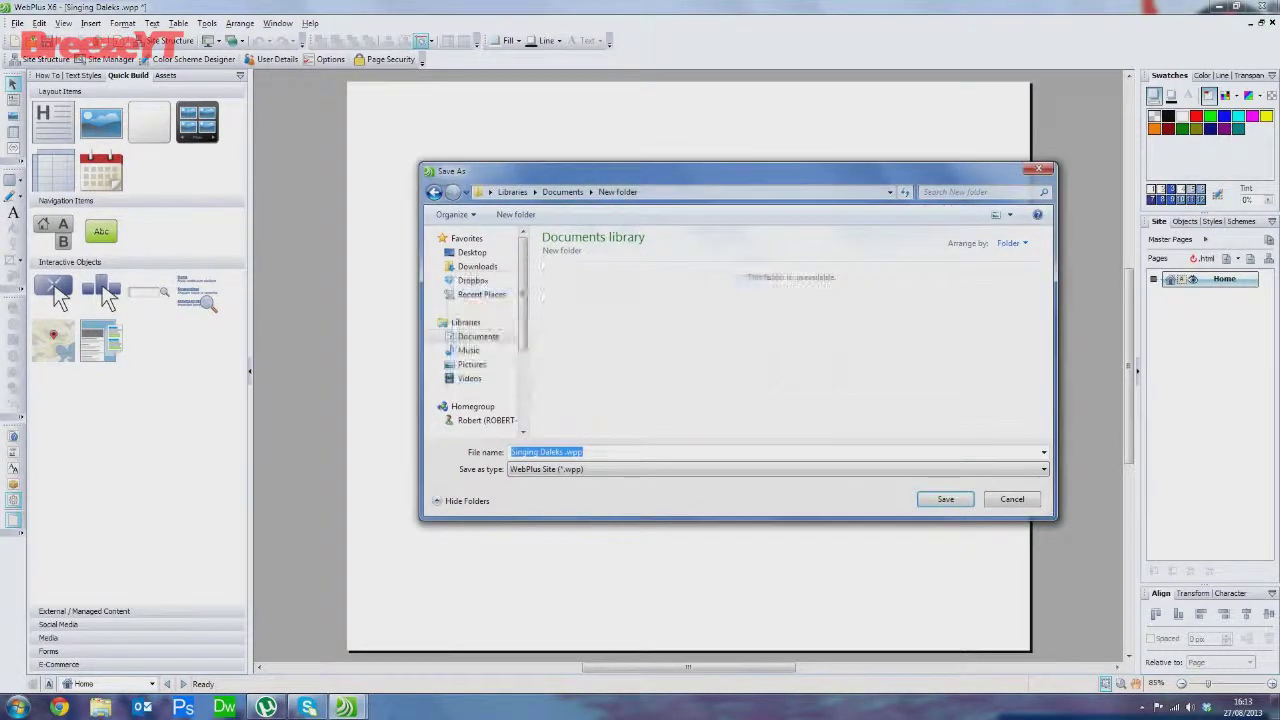
{"action": "left_click", "coordinate": [948, 502]}
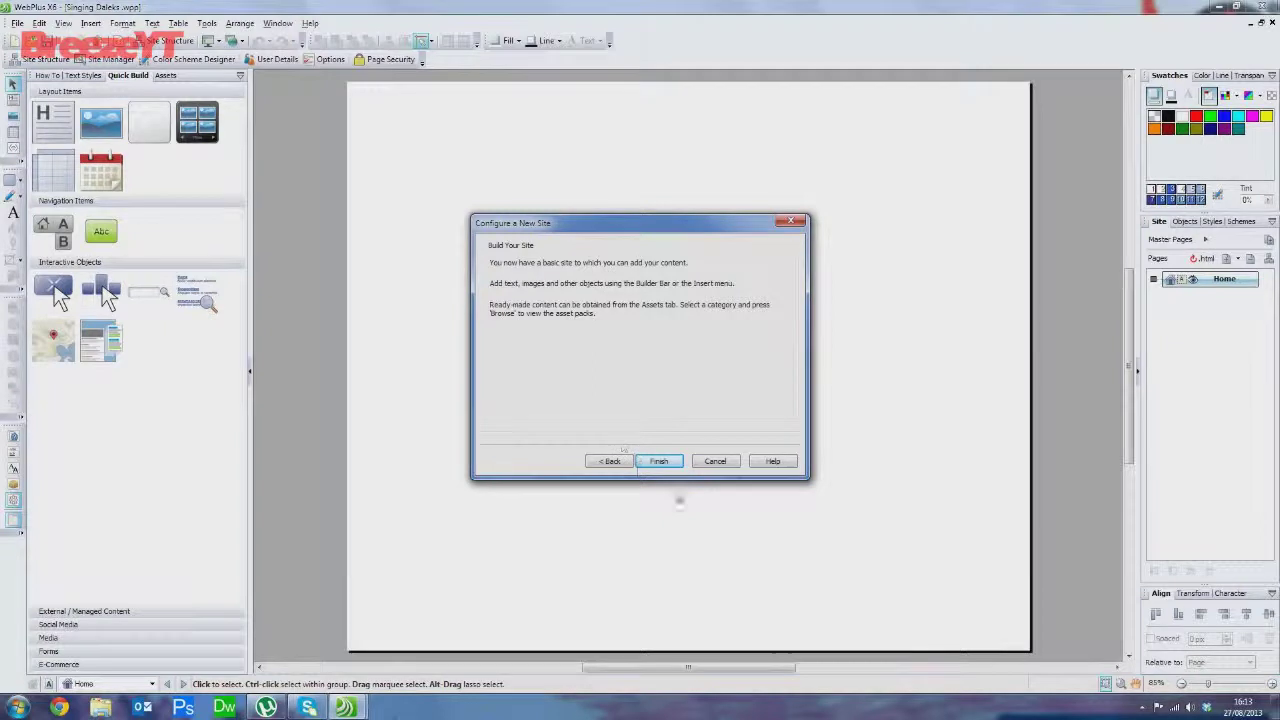
Finish the new site wizard and close the Breeze Studios website.wpp document
{"action": "left_click", "coordinate": [659, 461]}
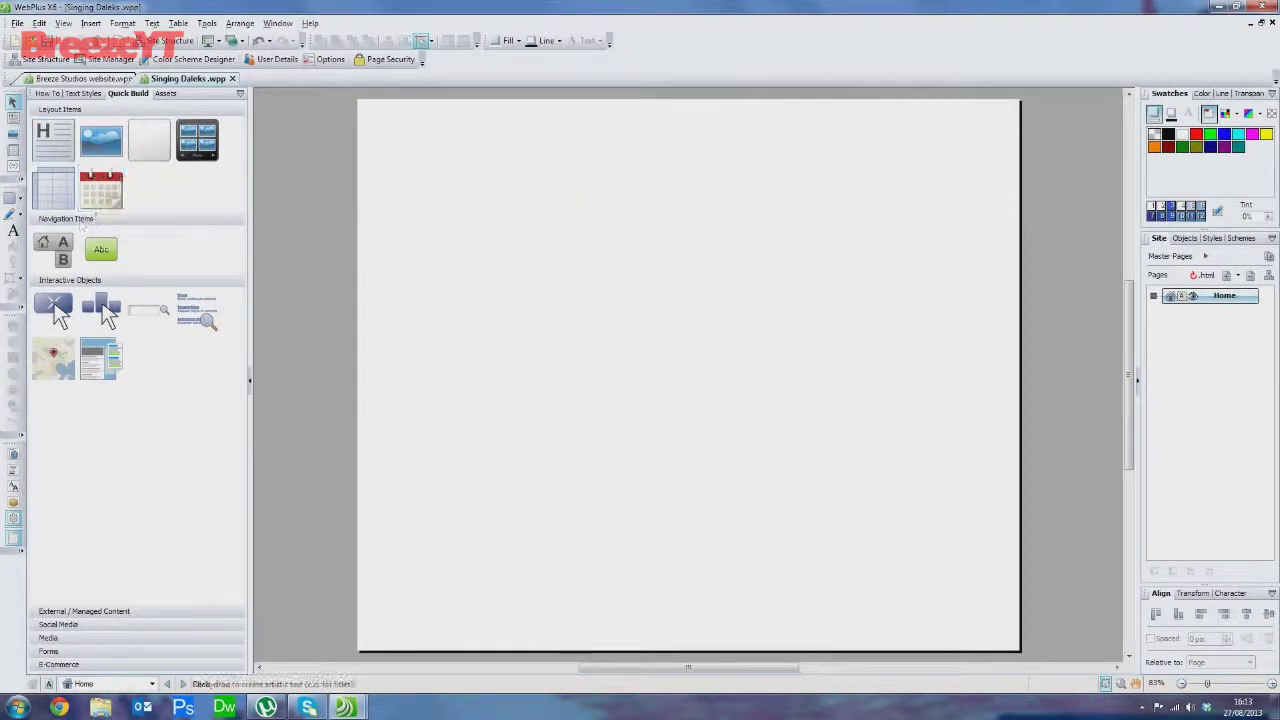
{"action": "left_click", "coordinate": [95, 78]}
{"action": "left_click", "coordinate": [148, 79]}
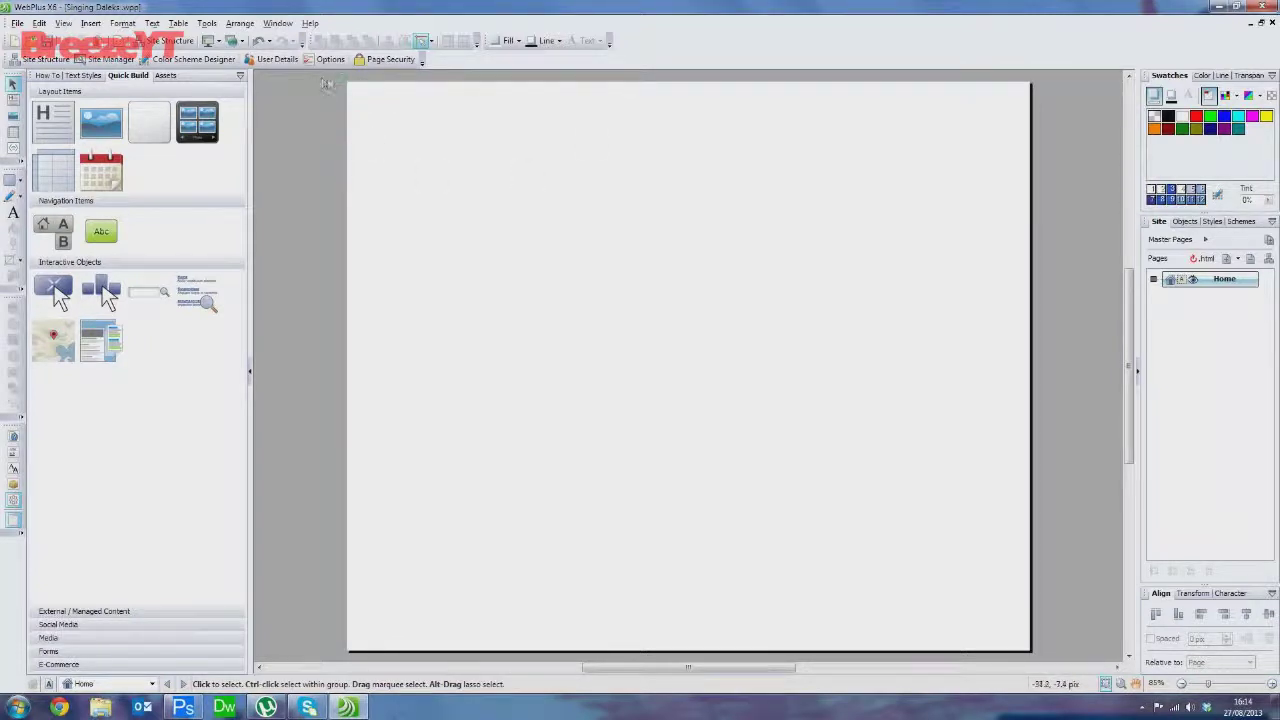
Measure the width and height of the logo area in the blank page's upper-left corner with a marquee
{"action": "left_click_drag", "start_coordinate": [344, 86], "coordinate": [350, 120]}
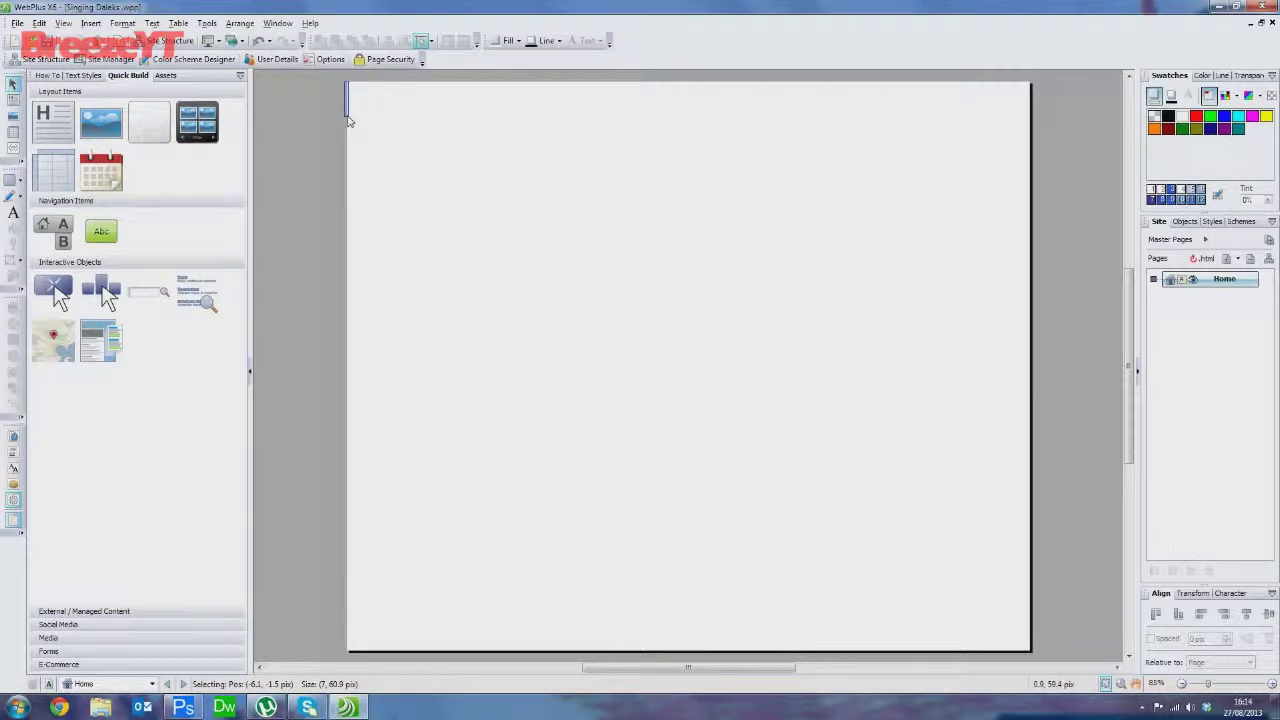
{"action": "left_click_drag", "start_coordinate": [349, 120], "coordinate": [413, 118]}
{"action": "left_click", "coordinate": [346, 707]}
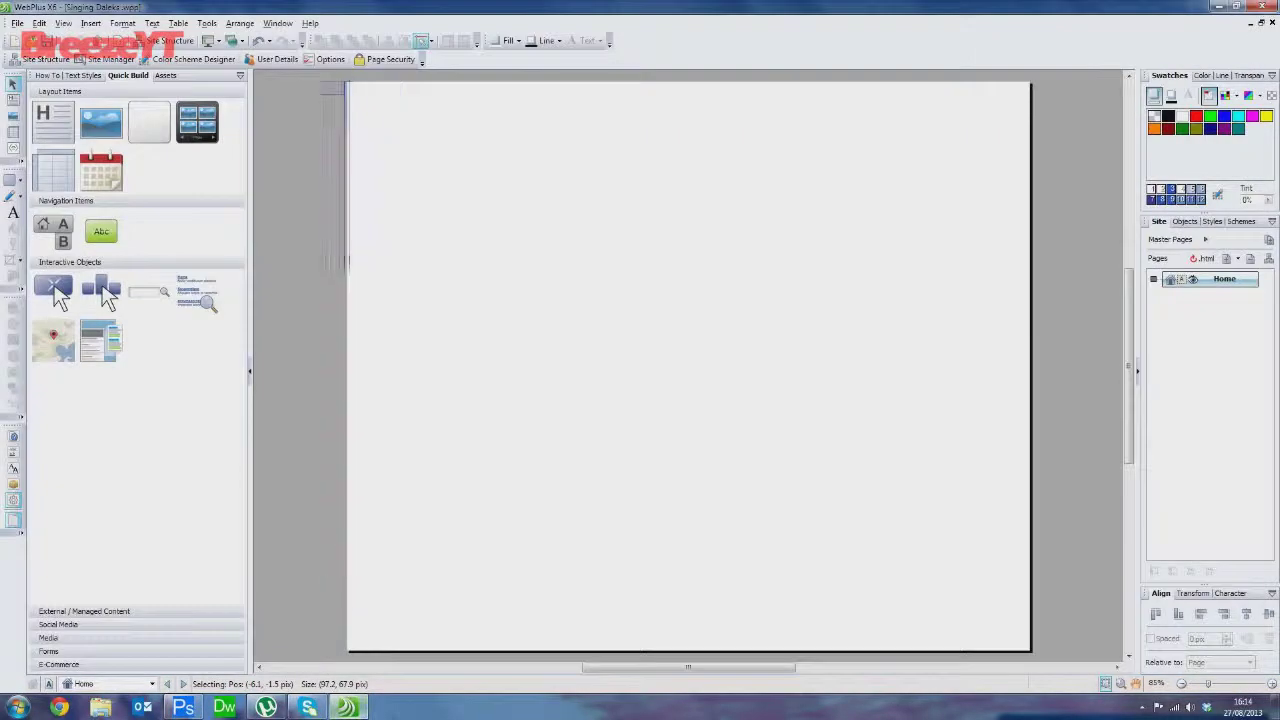
{"action": "left_click_drag", "start_coordinate": [358, 108], "coordinate": [535, 145]}
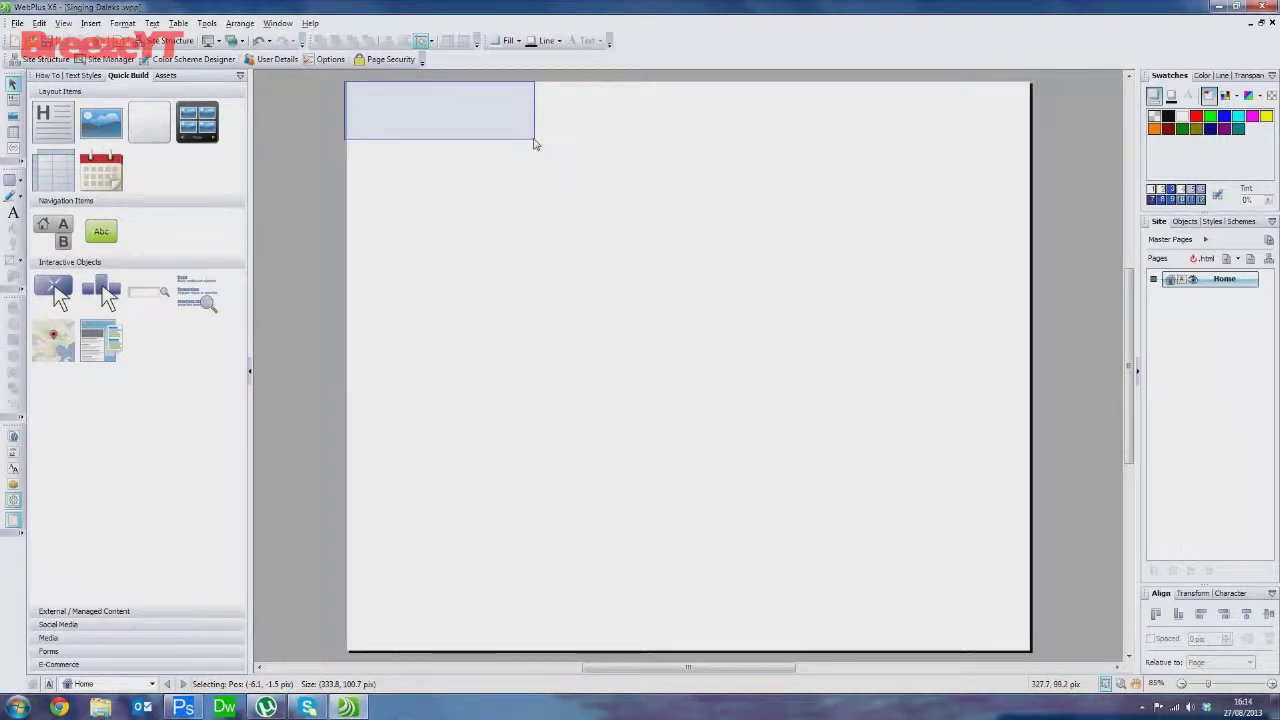
{"action": "left_click_drag", "start_coordinate": [535, 145], "coordinate": [535, 142]}
Switch to Photoshop, create a new blank document of 333 by 100 pixels, and maximize the window
{"action": "key", "text": "alt+Tab"}
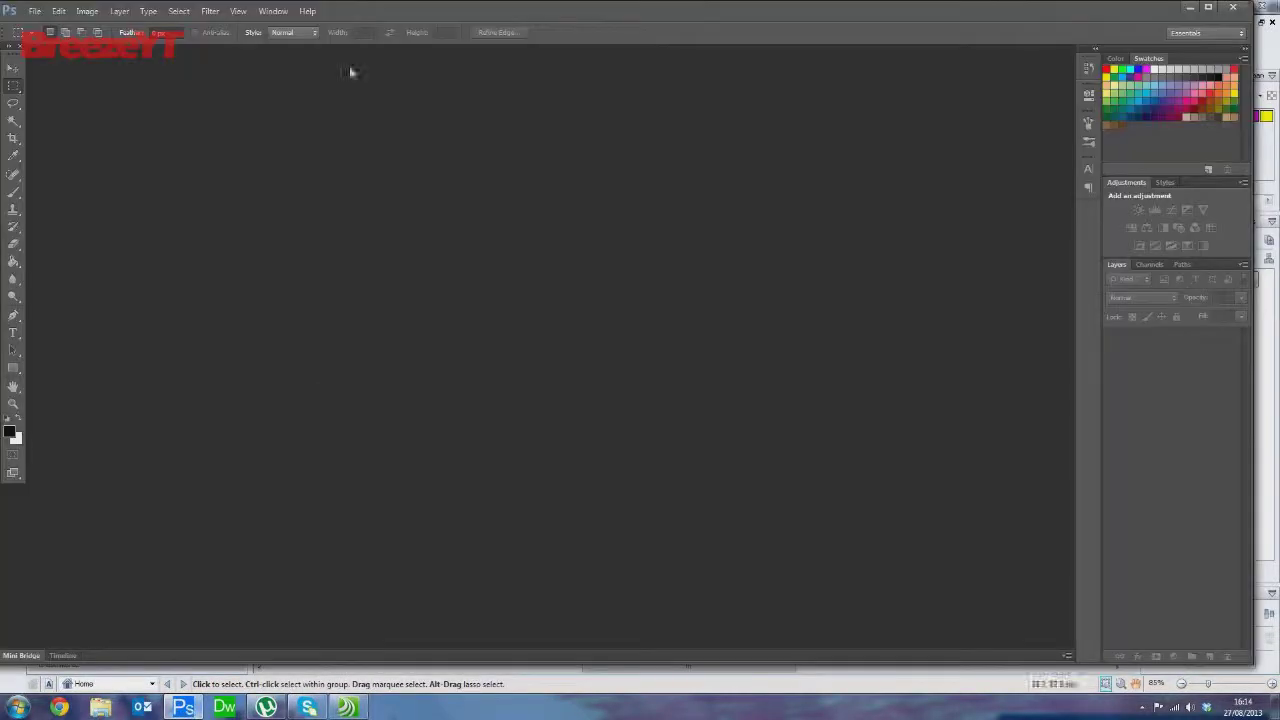
{"action": "left_click", "coordinate": [35, 11]}
{"action": "left_click", "coordinate": [47, 26]}
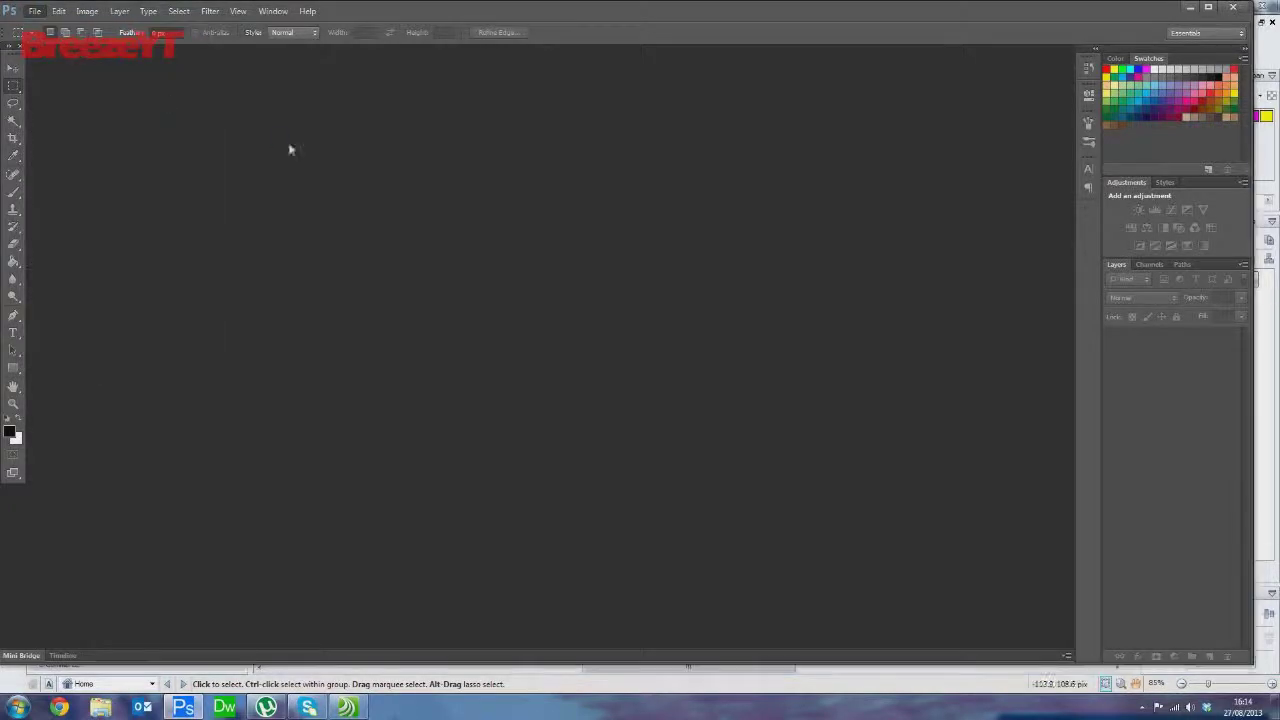
{"action": "key", "text": "Tab"}
{"action": "type", "text": "33"}
{"action": "key", "text": "Tab"}
{"action": "type", "text": "10"}
{"action": "left_click", "coordinate": [612, 194]}
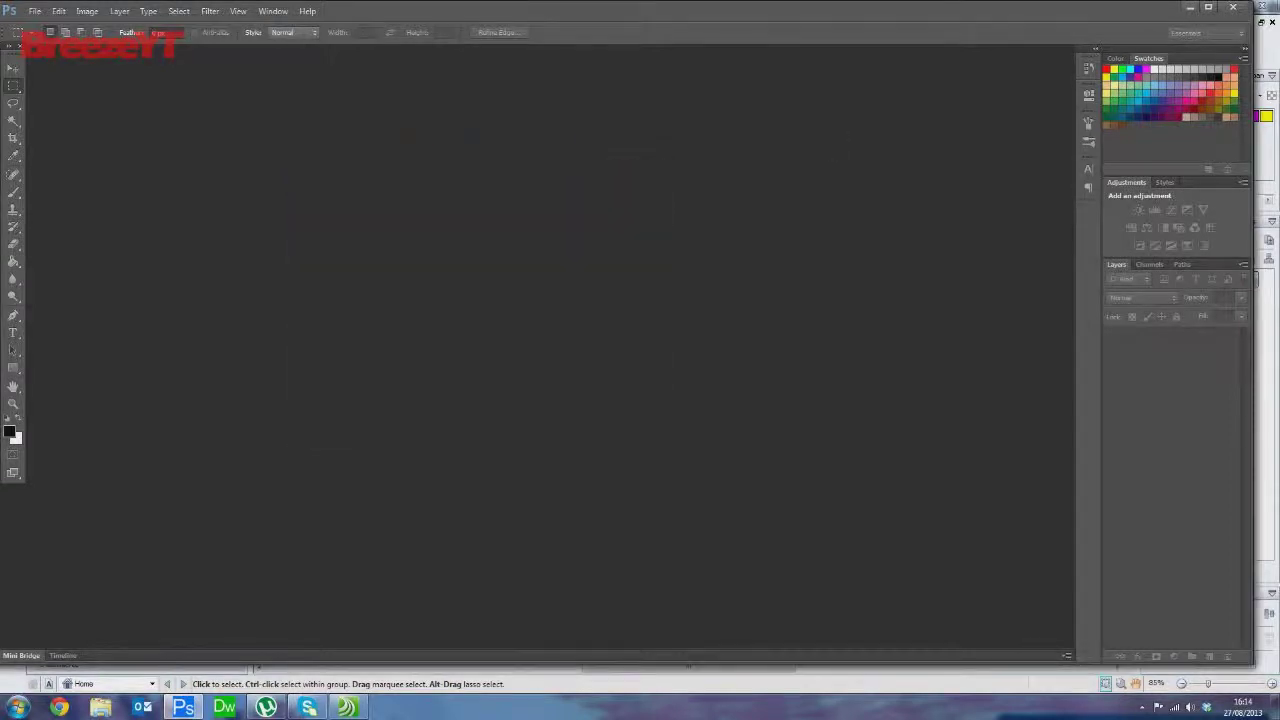
{"action": "left_click", "coordinate": [1208, 9]}
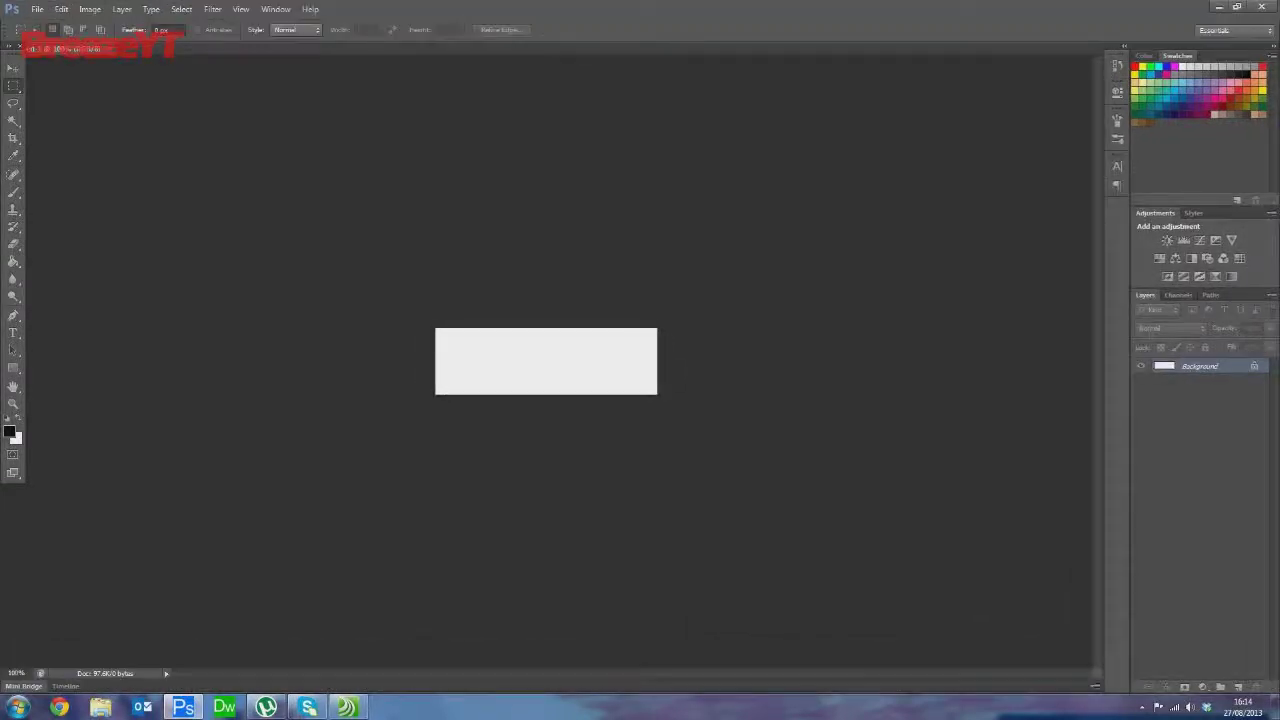
Dock the toolbox at the edge of the workspace as a single column
{"action": "left_click", "coordinate": [8, 48]}
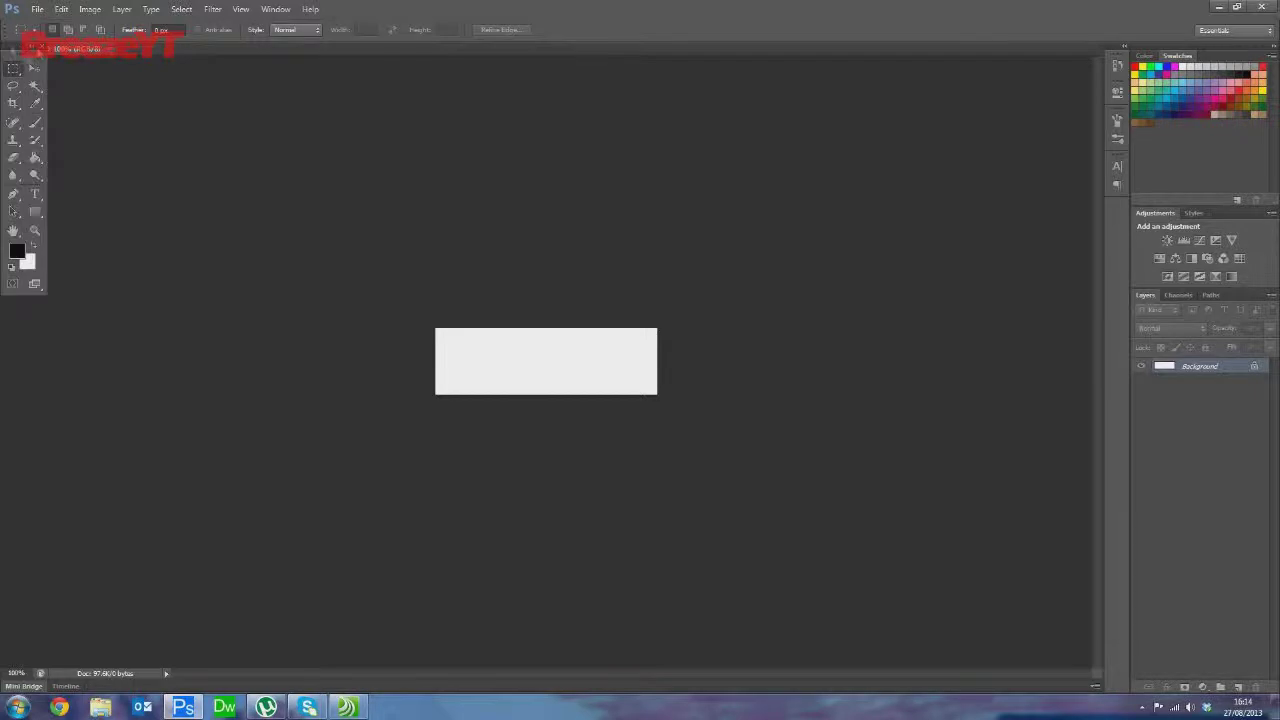
{"action": "left_click", "coordinate": [6, 48]}
{"action": "mouse_move", "coordinate": [6, 48]}
{"action": "left_mouse_down"}
{"action": "mouse_move", "coordinate": [36, 80]}
{"action": "mouse_move", "coordinate": [6, 58]}
{"action": "left_mouse_up"}
Set the font of the Horizontal Type tool to Dalek
{"action": "left_click", "coordinate": [12, 333]}
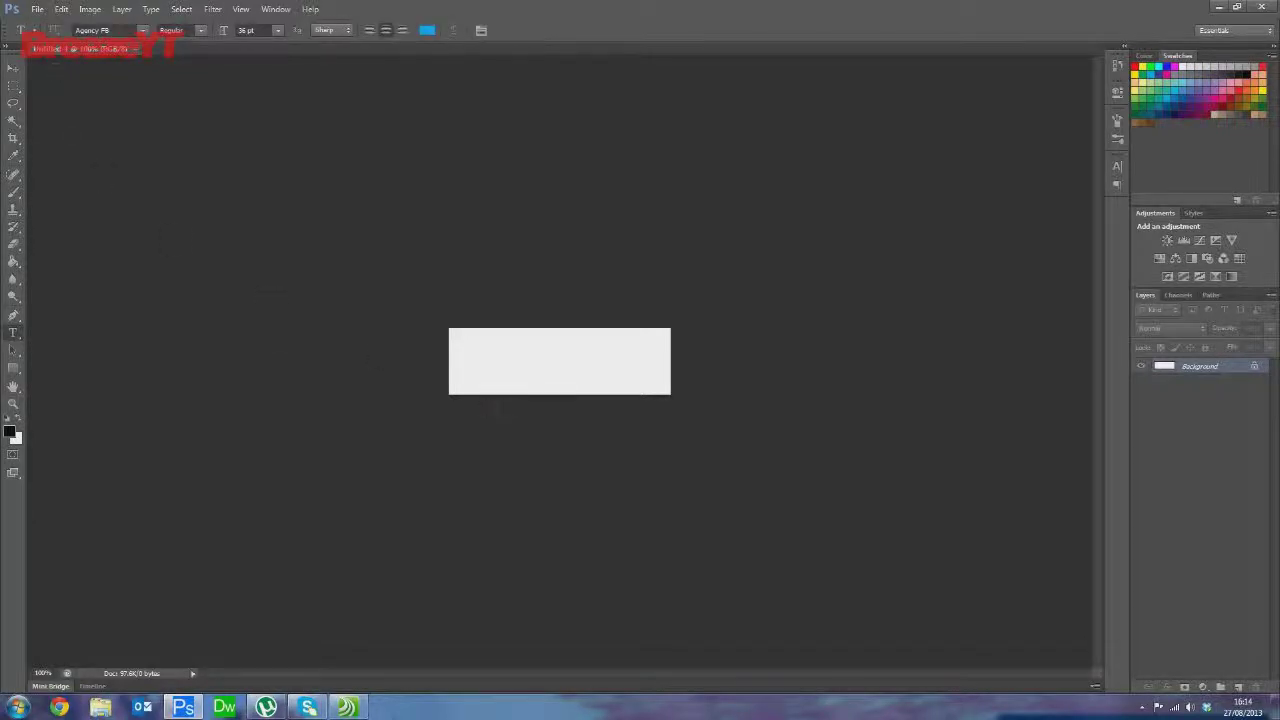
{"action": "left_click", "coordinate": [142, 30]}
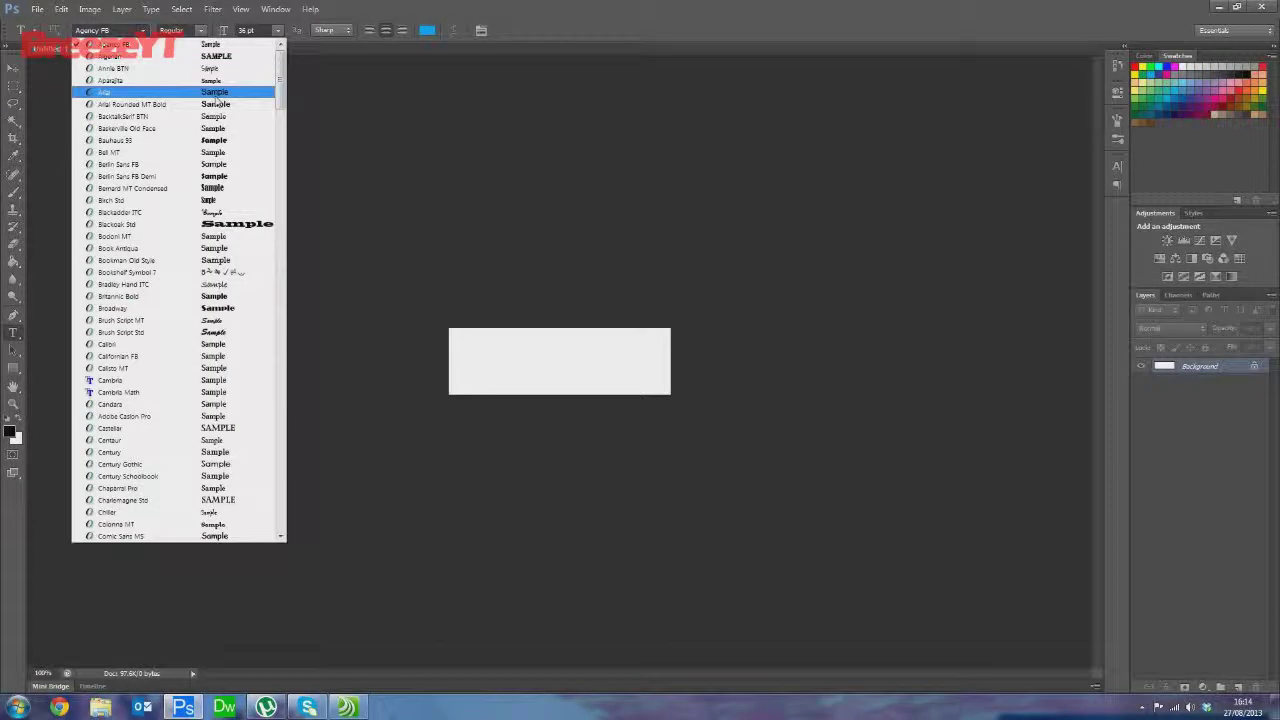
{"action": "left_click_drag", "start_coordinate": [282, 64], "coordinate": [278, 356]}
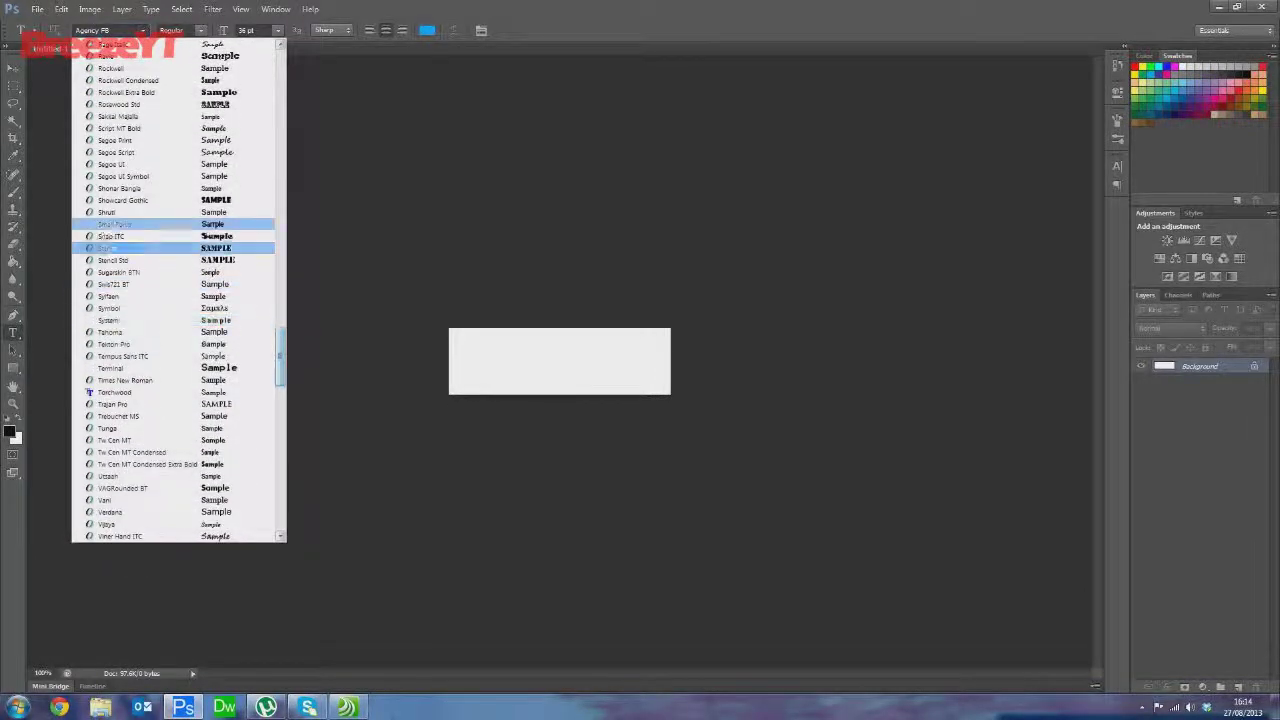
{"action": "left_click", "coordinate": [112, 30]}
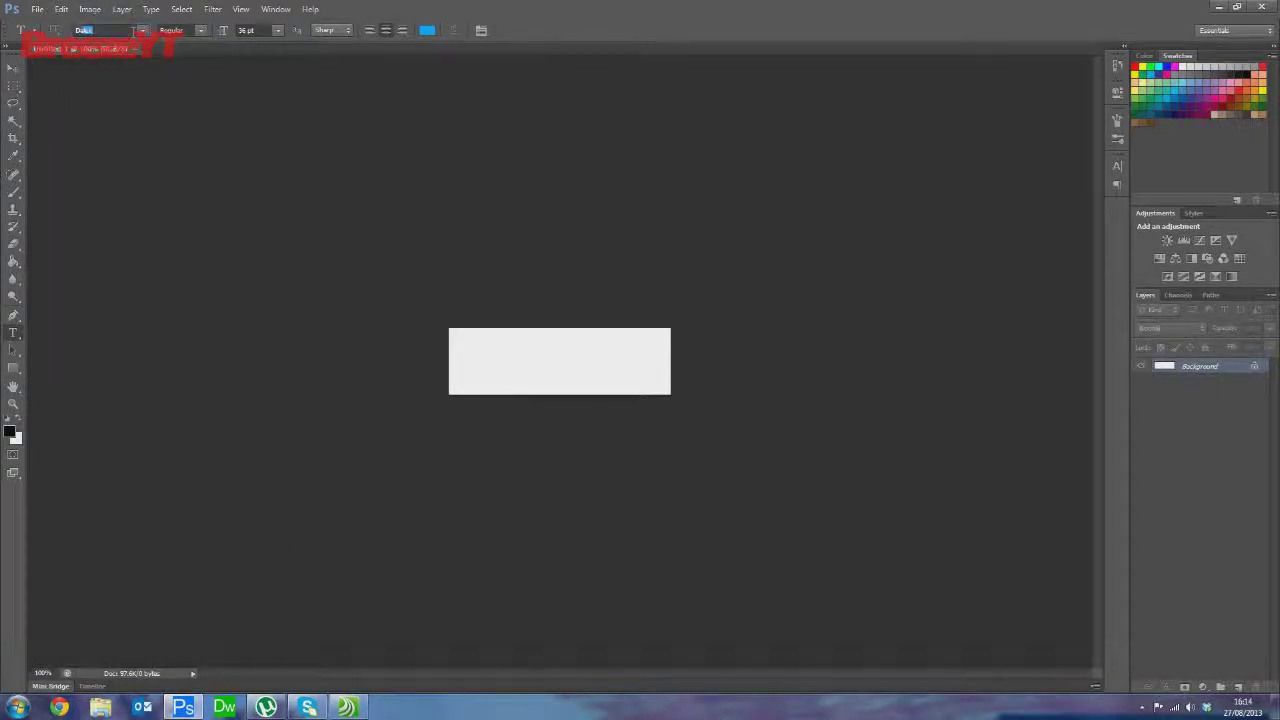
Add the text "Singing Daleks" to the canvas at 36 pt and move it fully inside the image
{"action": "left_click", "coordinate": [464, 358]}
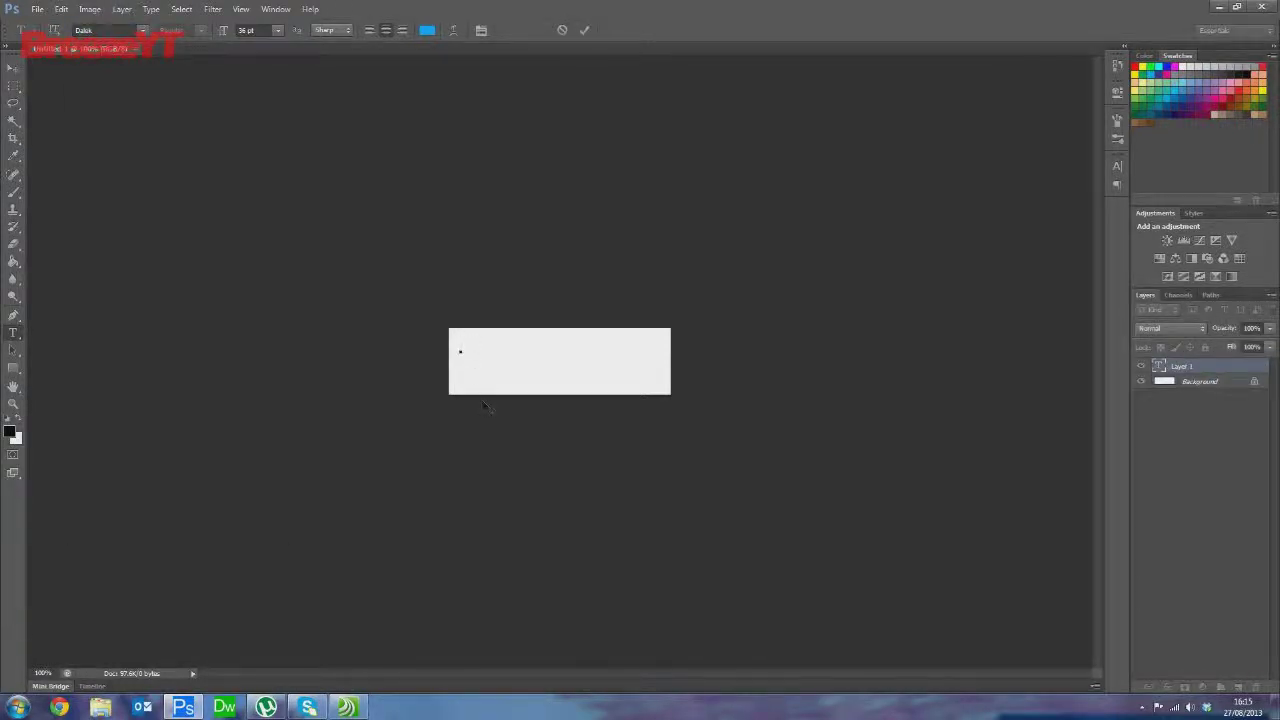
{"action": "type", "text": "SINGING"}
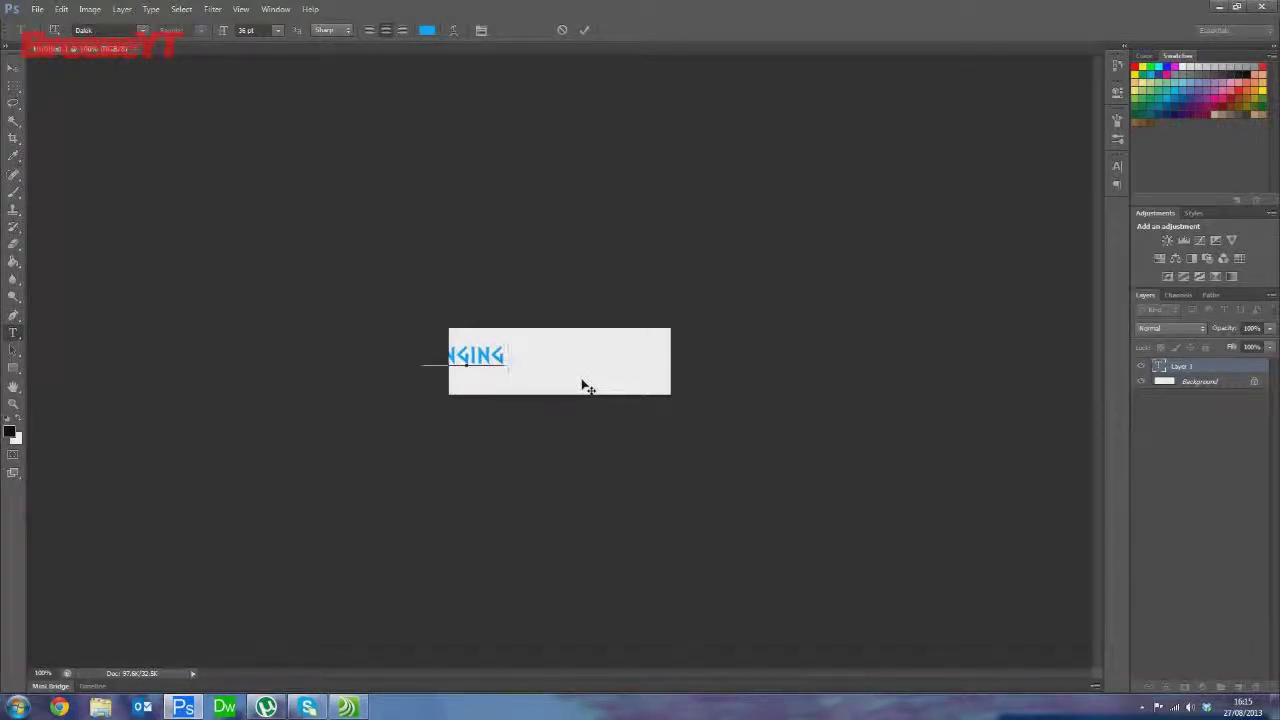
{"action": "type", "text": " DALEKS"}
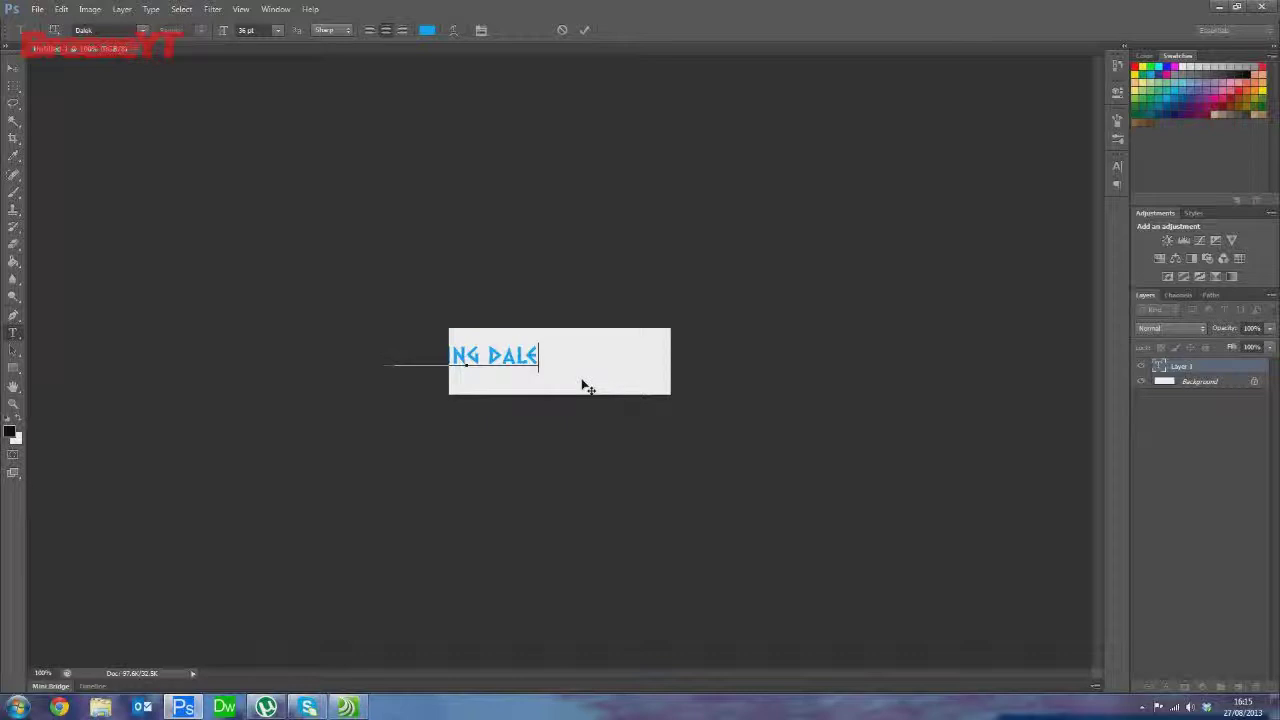
{"action": "left_click_drag", "start_coordinate": [585, 388], "coordinate": [617, 406]}
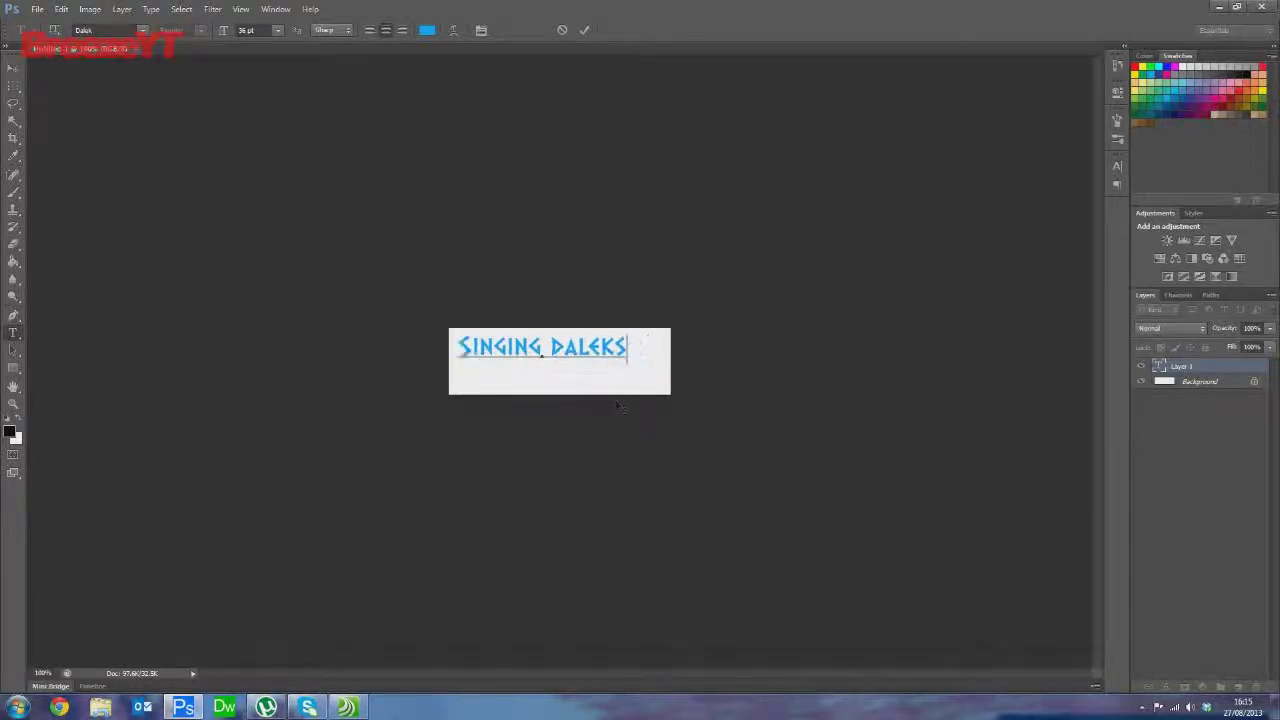
Scale the Singing Daleks text to about 130% so it spans the canvas width along the upper edge, and apply the transformation
{"action": "left_click", "coordinate": [15, 70]}
{"action": "mouse_move", "coordinate": [632, 364]}
{"action": "left_mouse_down"}
{"action": "mouse_move", "coordinate": [672, 362]}
{"action": "mouse_move", "coordinate": [647, 371]}
{"action": "left_mouse_up"}
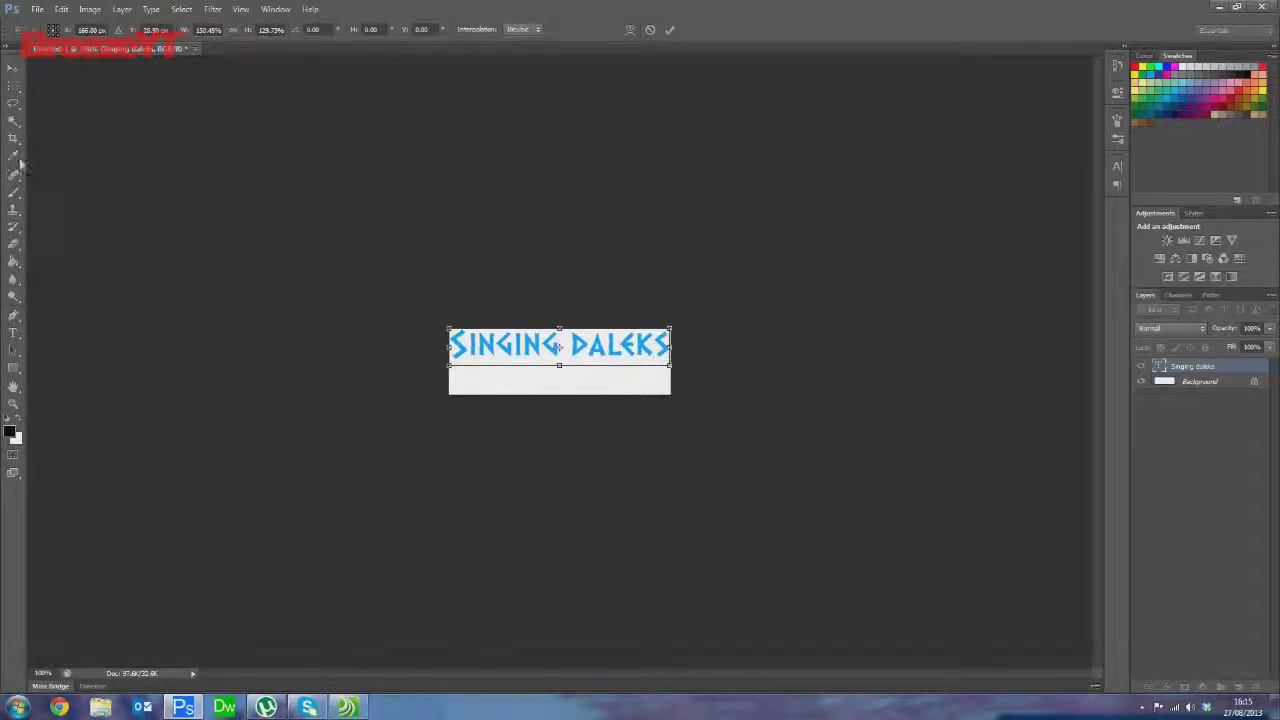
{"action": "left_click", "coordinate": [13, 86]}
{"action": "left_click", "coordinate": [570, 268]}
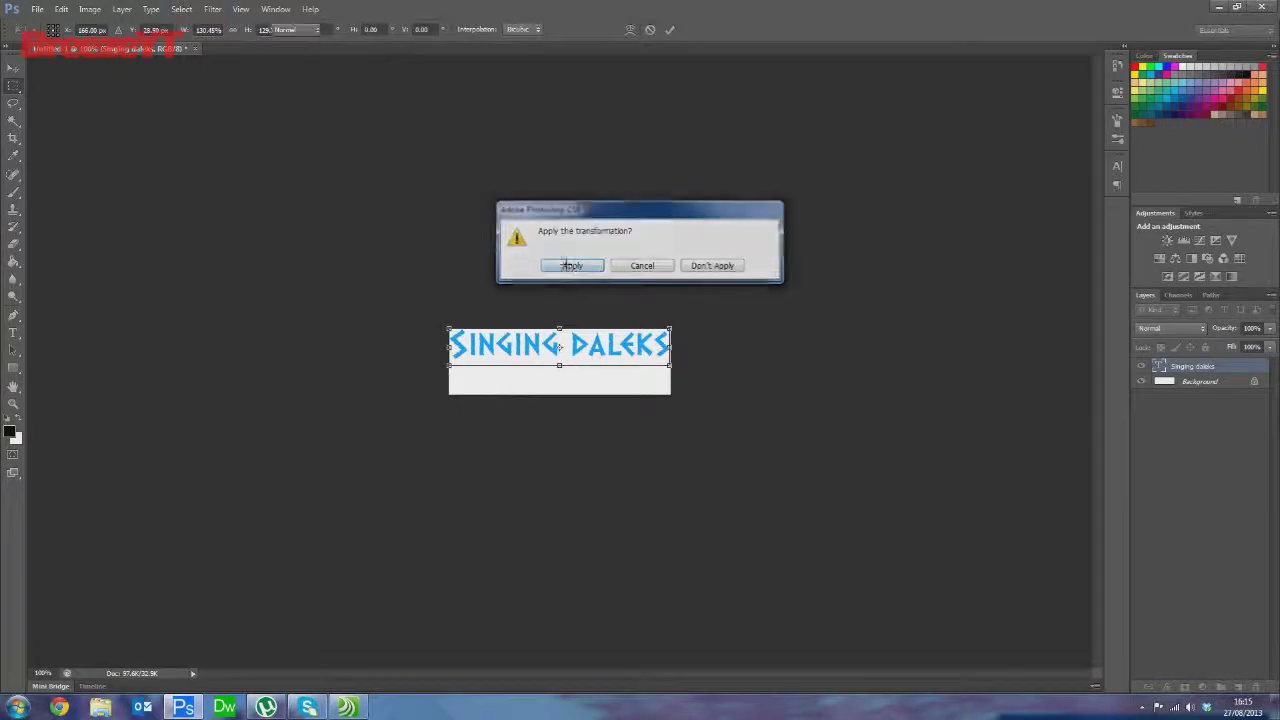
Change the colour of the whole Singing Daleks text to the bright cyan 00d2ff
{"action": "left_click", "coordinate": [12, 333]}
{"action": "left_click_drag", "start_coordinate": [452, 345], "coordinate": [670, 346]}
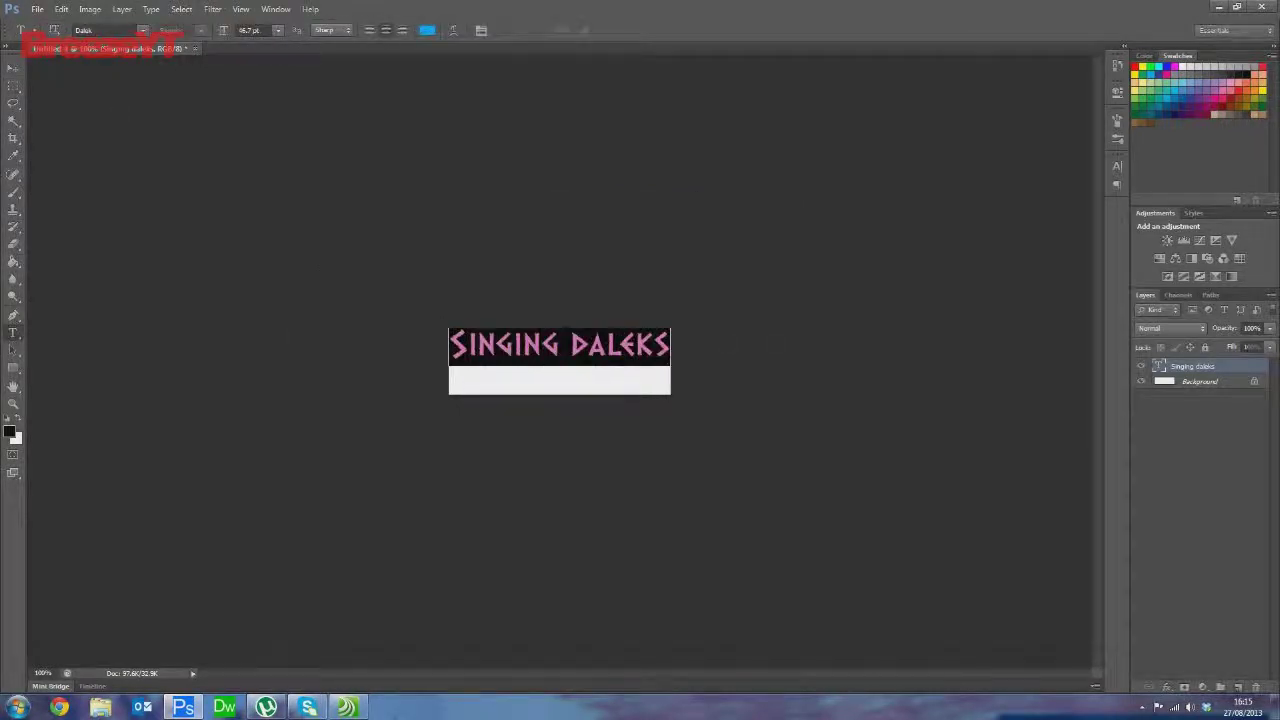
{"action": "left_click", "coordinate": [427, 30]}
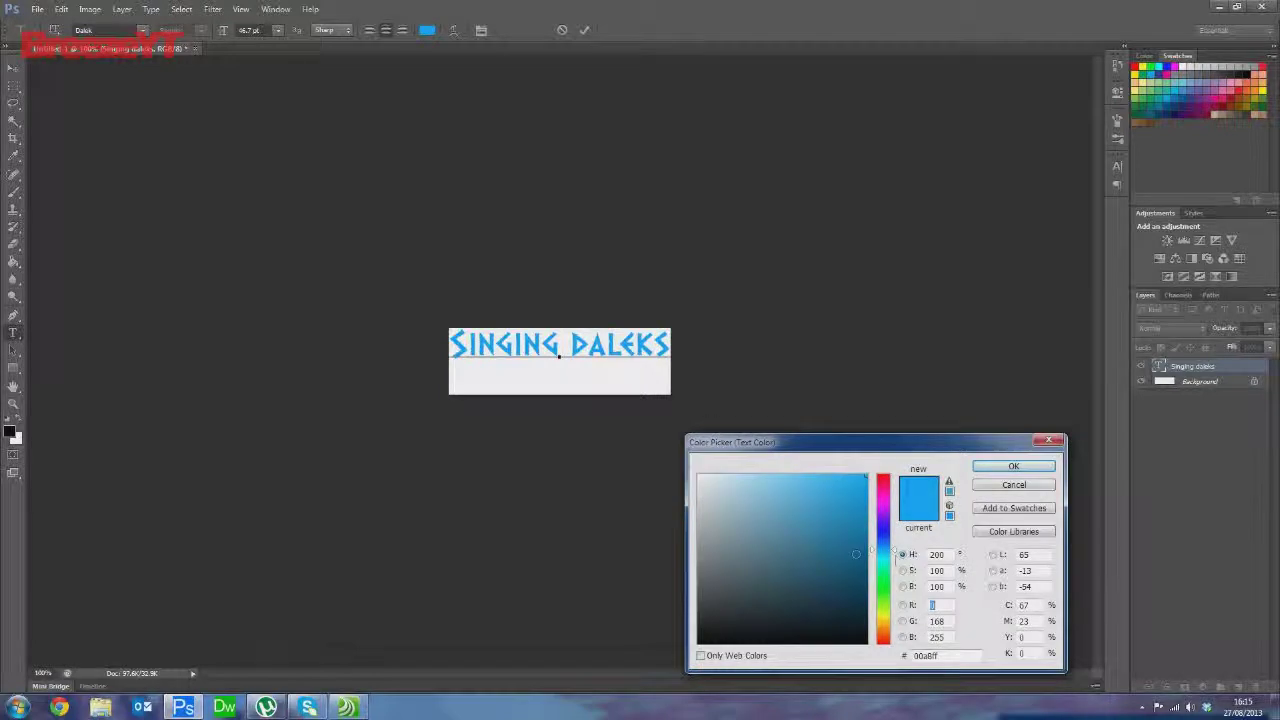
{"action": "mouse_move", "coordinate": [845, 555]}
{"action": "left_mouse_down"}
{"action": "mouse_move", "coordinate": [760, 585]}
{"action": "mouse_move", "coordinate": [702, 572]}
{"action": "mouse_move", "coordinate": [712, 545]}
{"action": "mouse_move", "coordinate": [793, 545]}
{"action": "mouse_move", "coordinate": [698, 557]}
{"action": "mouse_move", "coordinate": [701, 585]}
{"action": "mouse_move", "coordinate": [698, 541]}
{"action": "left_mouse_up"}
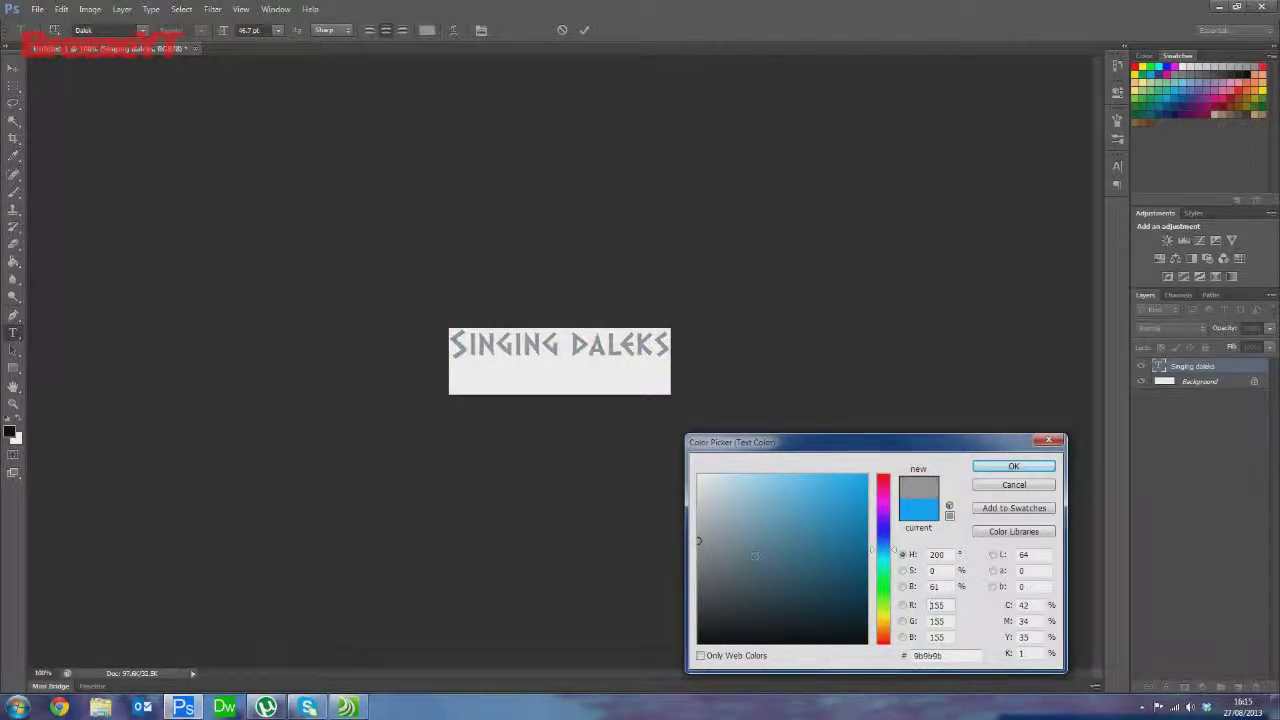
{"action": "left_click_drag", "start_coordinate": [882, 568], "coordinate": [884, 554]}
{"action": "left_click_drag", "start_coordinate": [850, 494], "coordinate": [867, 475]}
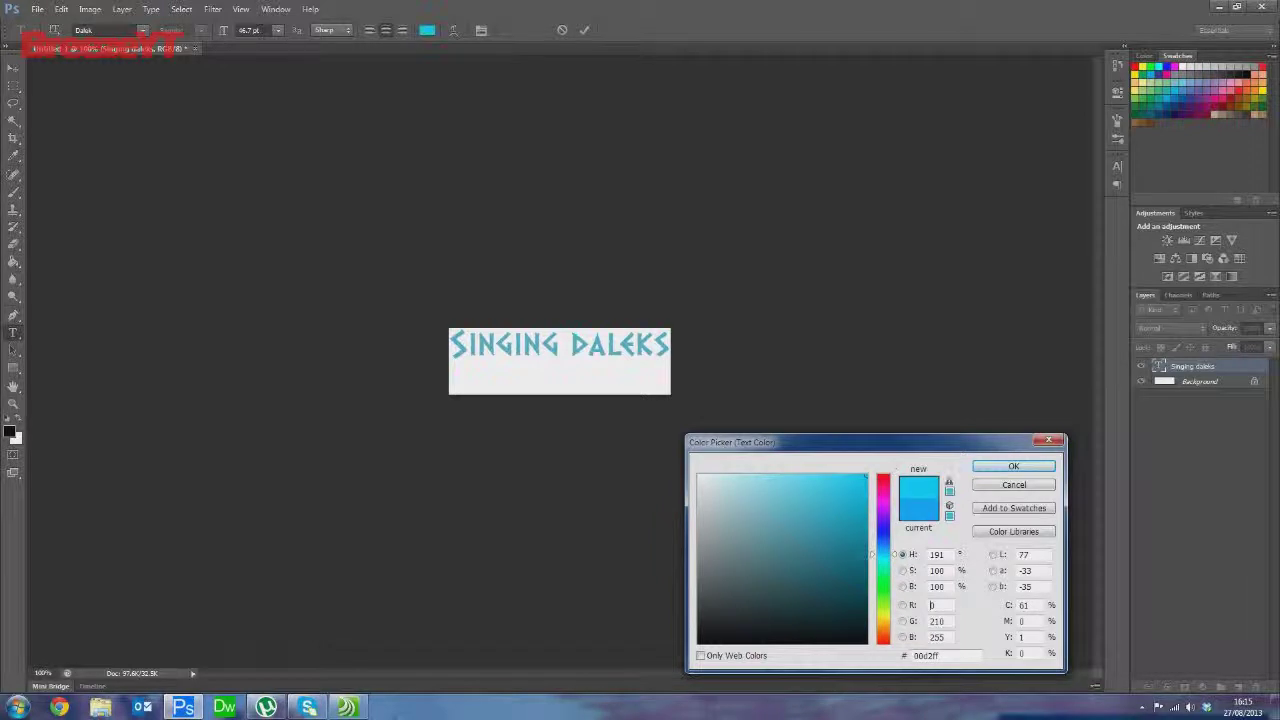
{"action": "left_click", "coordinate": [1008, 467]}
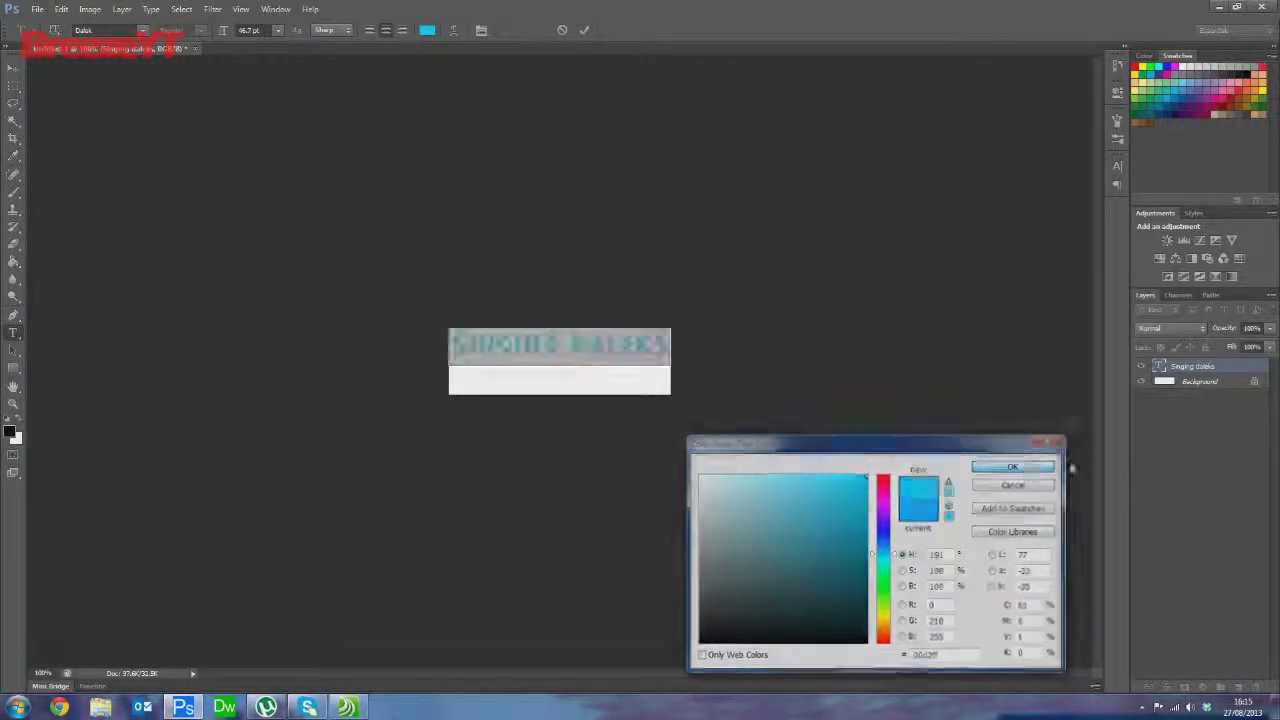
Add a Bevel & Emboss effect with a smooth inner bevel to the Singing Daleks text layer
{"action": "left_click", "coordinate": [1168, 688]}
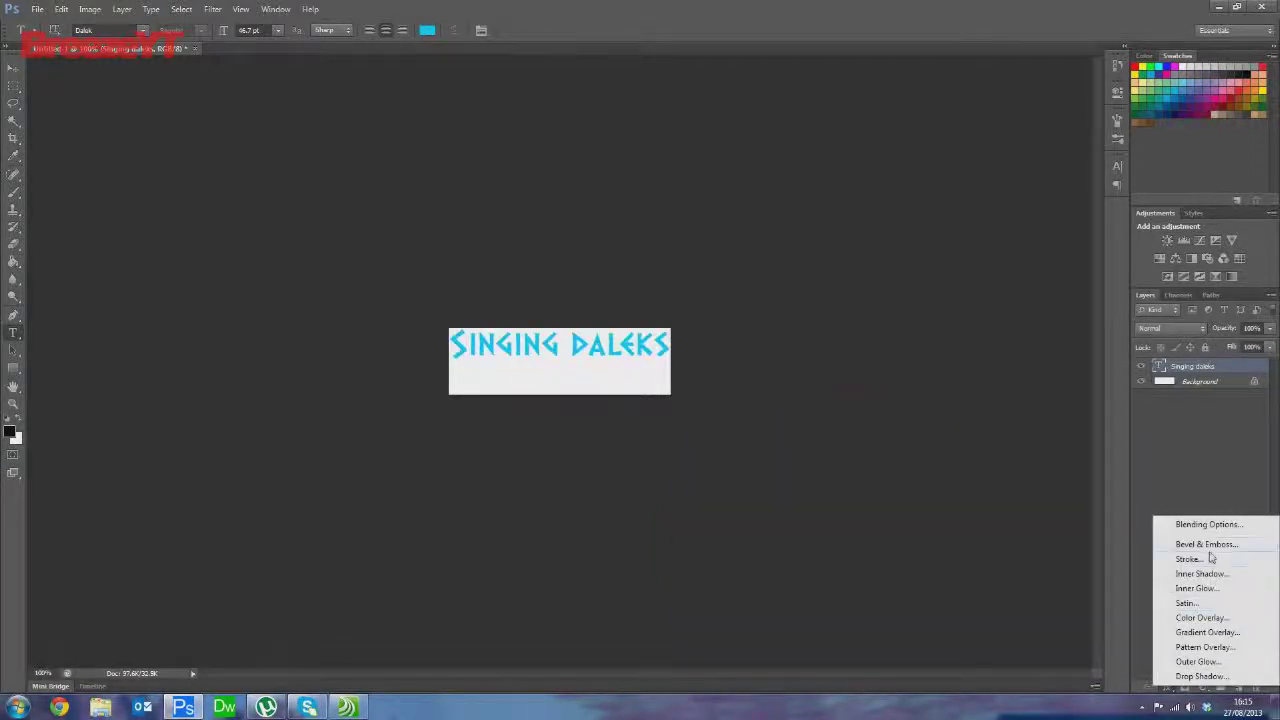
{"action": "left_click", "coordinate": [1209, 550]}
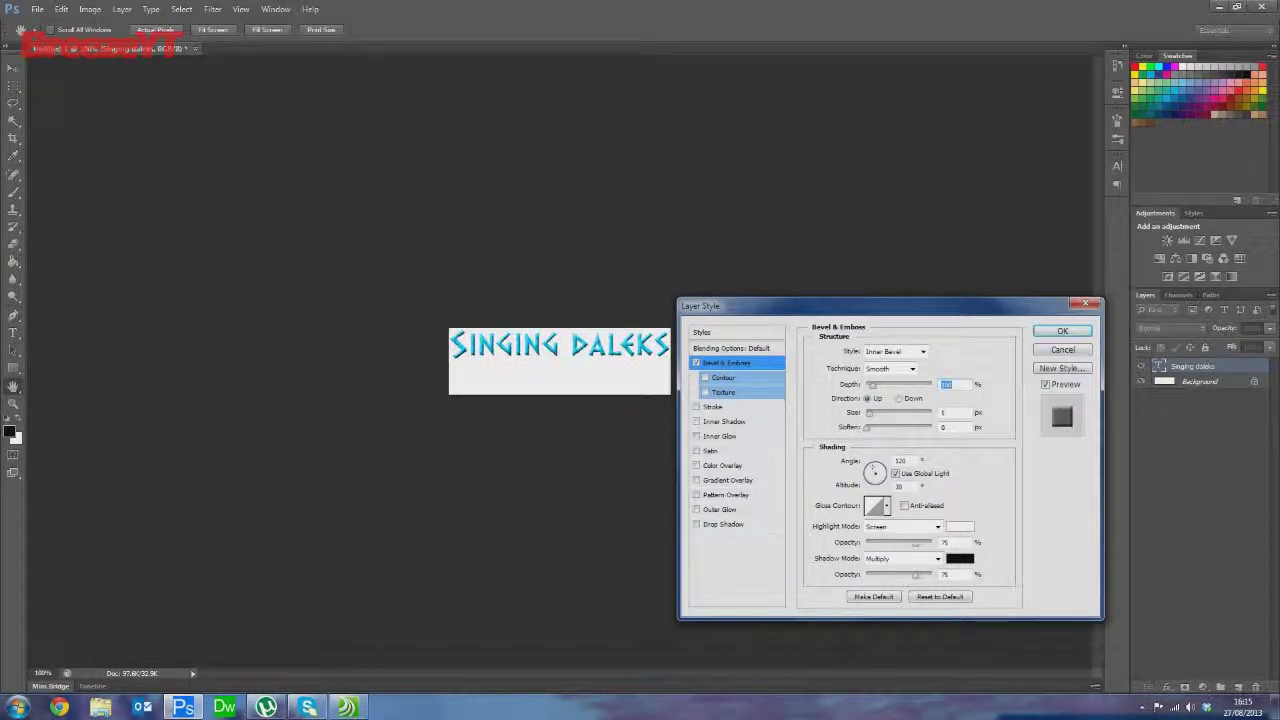
{"action": "left_click_drag", "start_coordinate": [876, 388], "coordinate": [868, 389]}
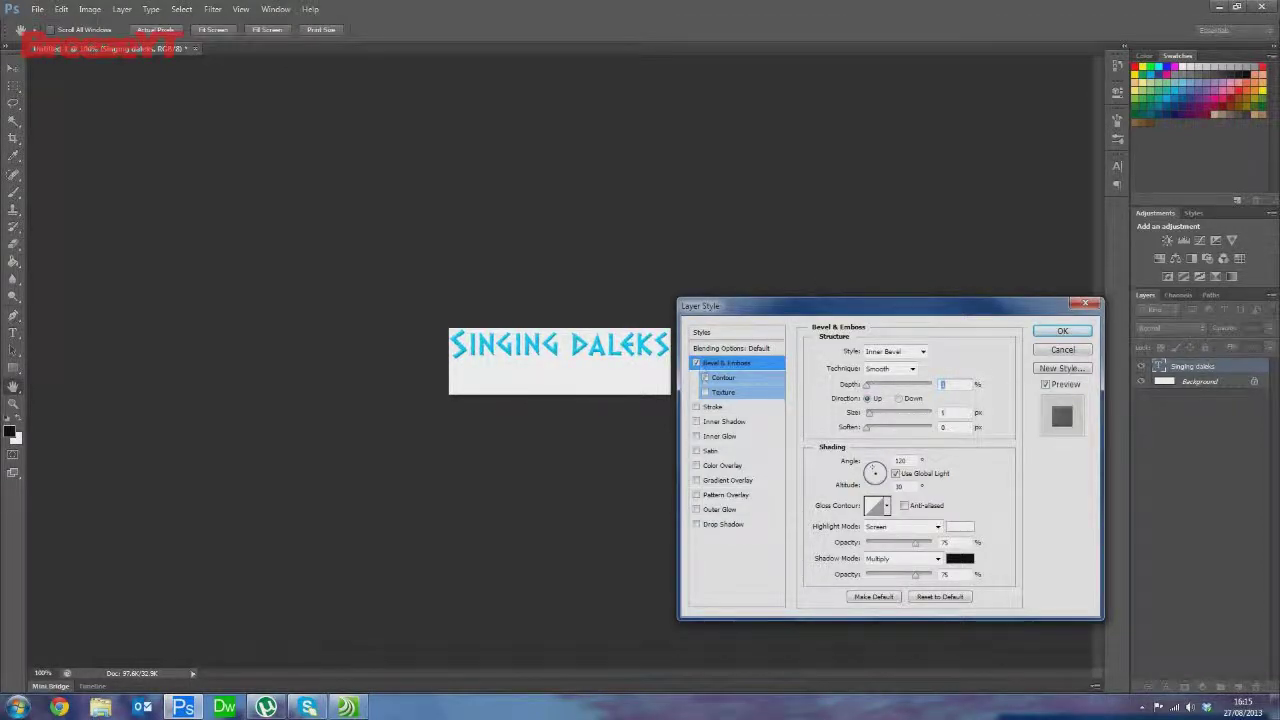
{"action": "left_click", "coordinate": [705, 378]}
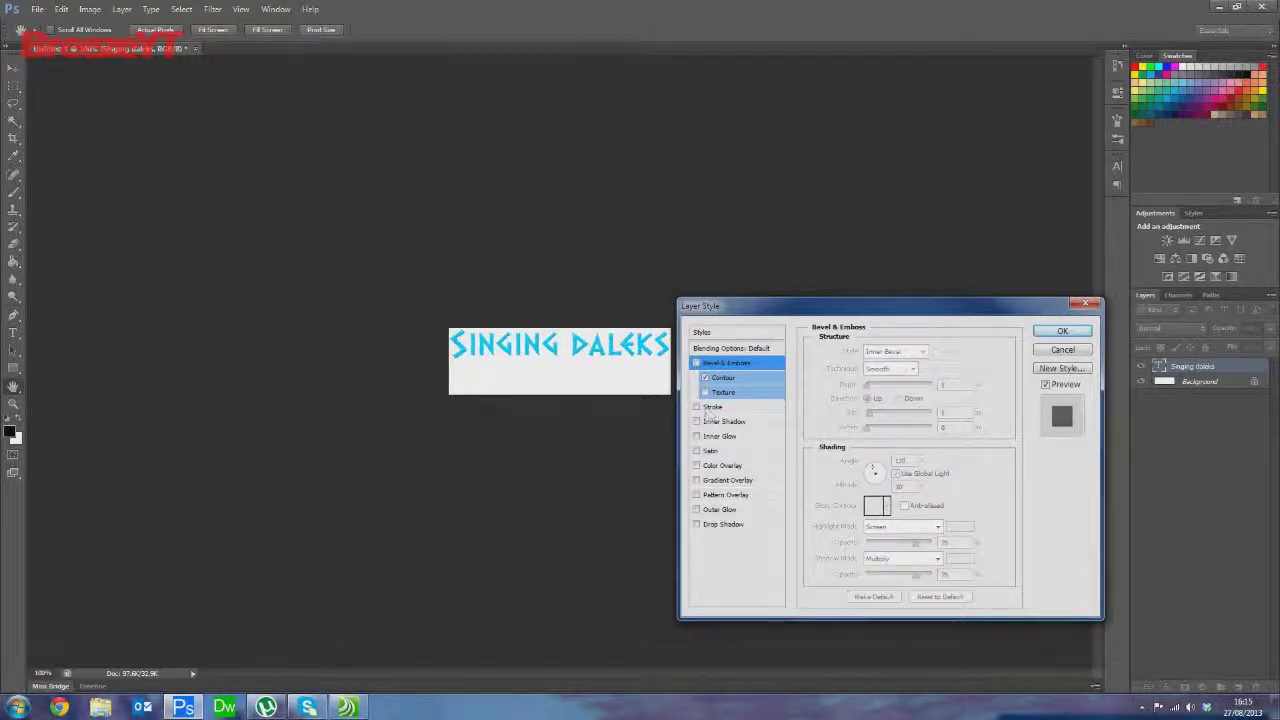
{"action": "left_click", "coordinate": [697, 407]}
{"action": "left_click", "coordinate": [697, 407]}
{"action": "left_click", "coordinate": [1062, 331]}
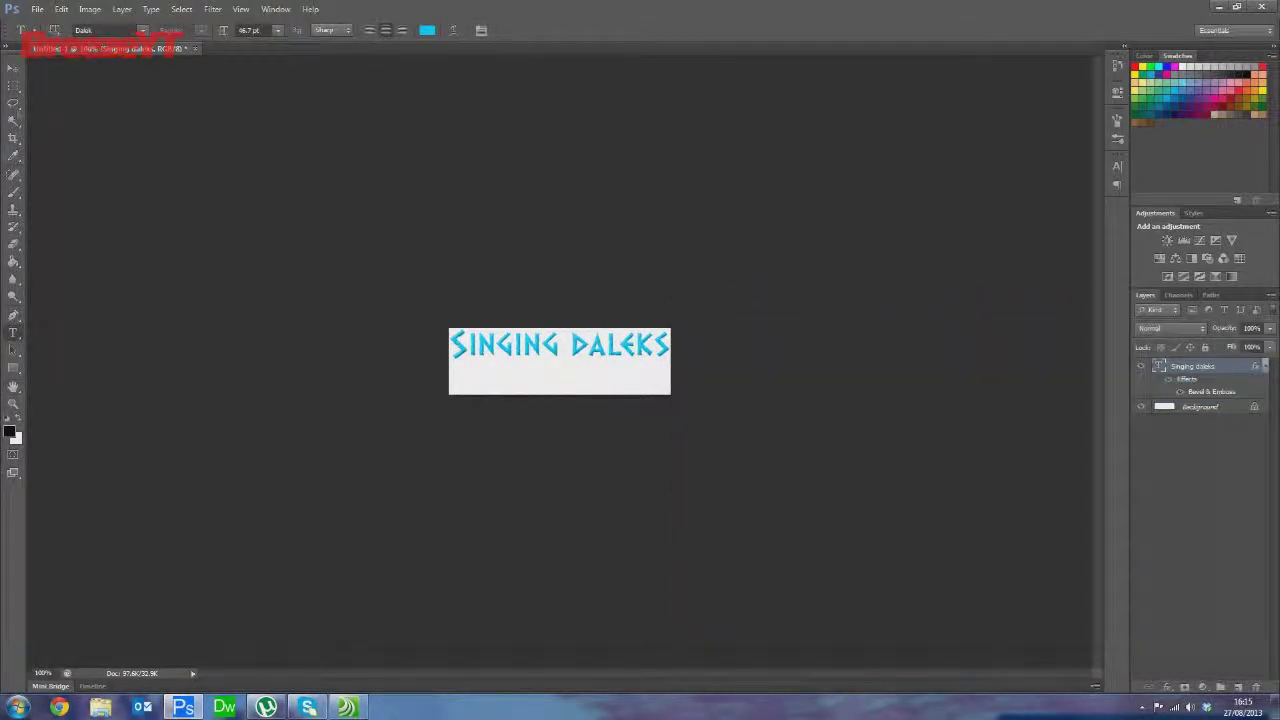
Open Wallpaper.jpg from the My Pictures folder and dismiss the pixel aspect ratio notice
{"action": "left_click", "coordinate": [37, 9]}
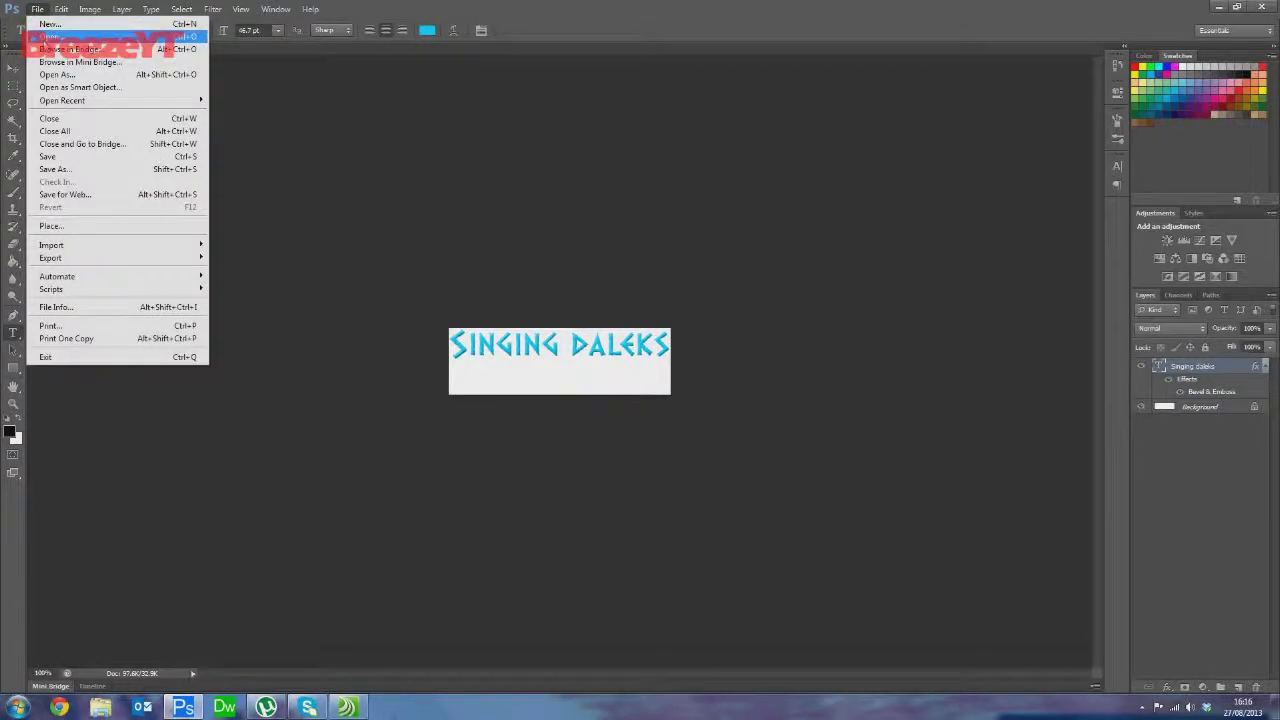
{"action": "left_click", "coordinate": [170, 66]}
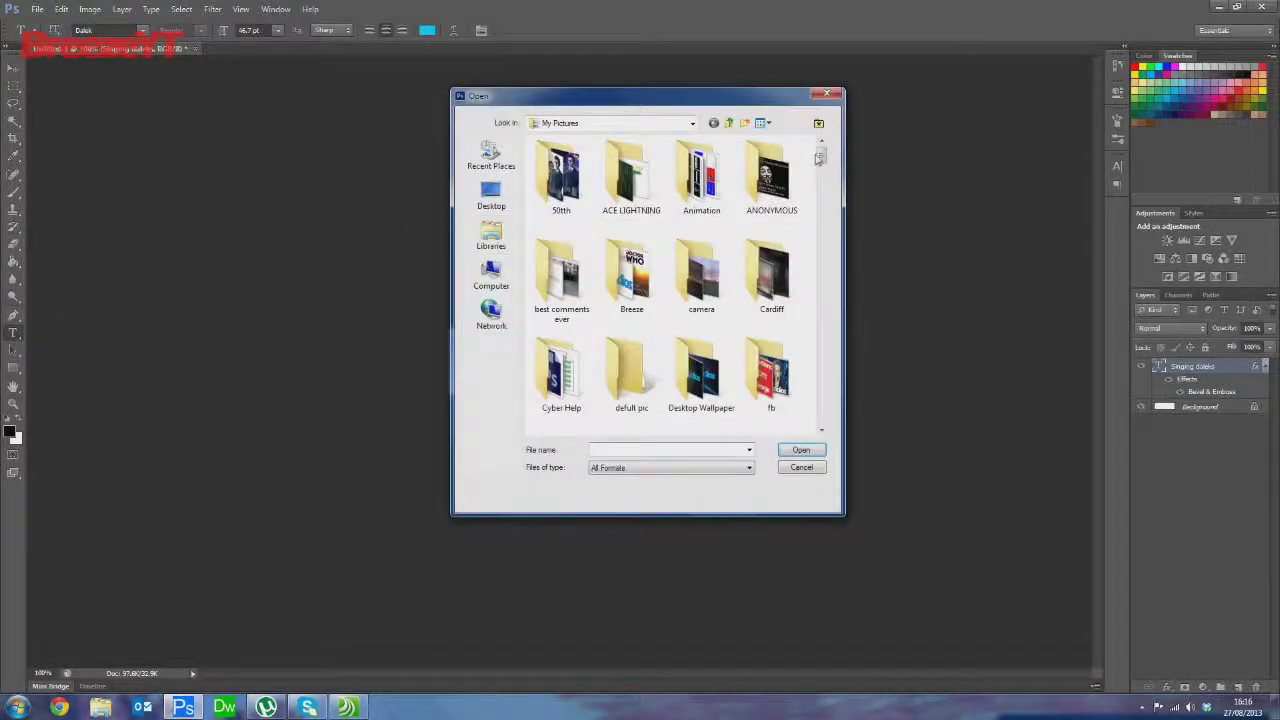
{"action": "scroll", "coordinate": [670, 290], "scroll_direction": "down", "scroll_amount": 5}
{"action": "left_click", "coordinate": [715, 315]}
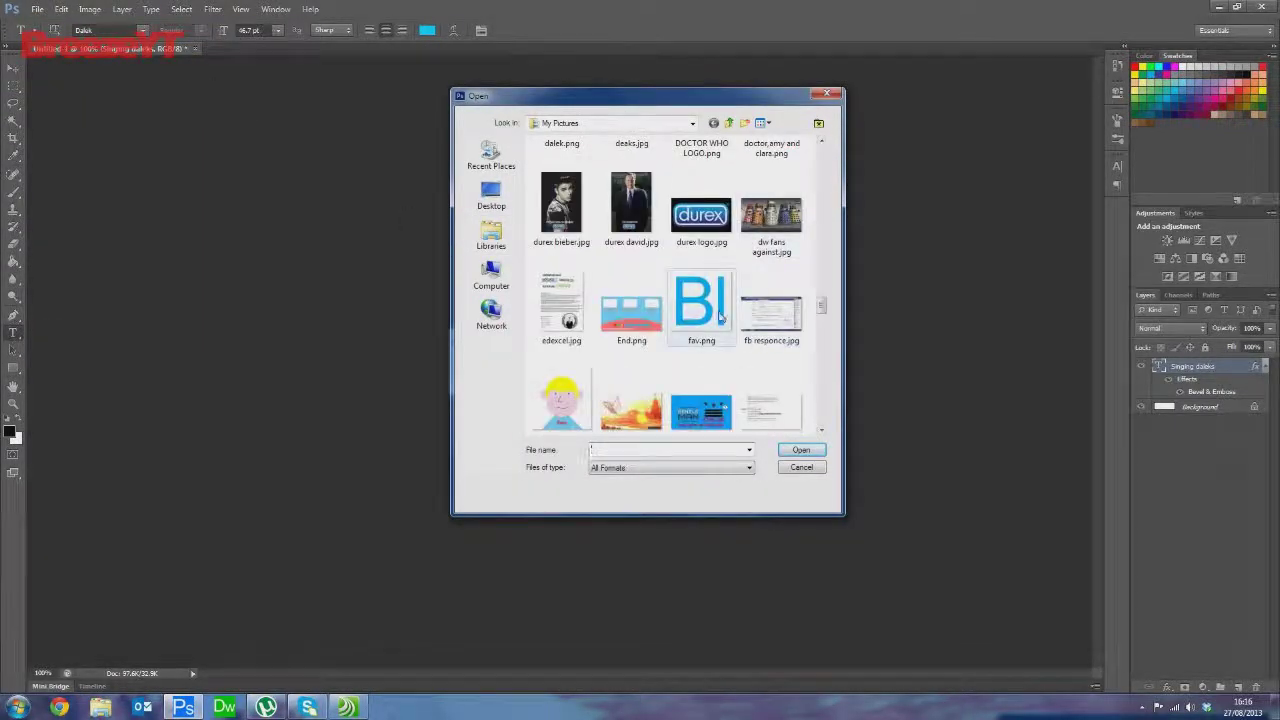
{"action": "scroll", "coordinate": [722, 316], "scroll_direction": "down", "scroll_amount": 5}
{"action": "left_click", "coordinate": [750, 198]}
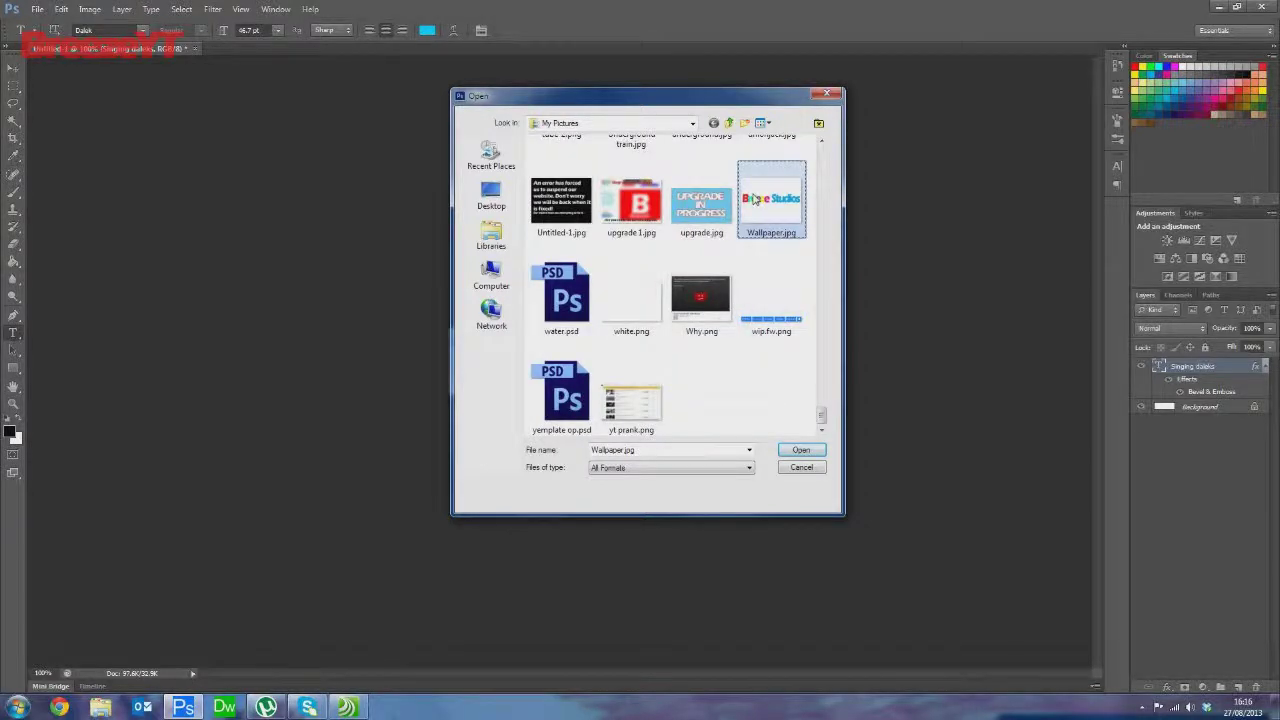
{"action": "double_click", "coordinate": [753, 198]}
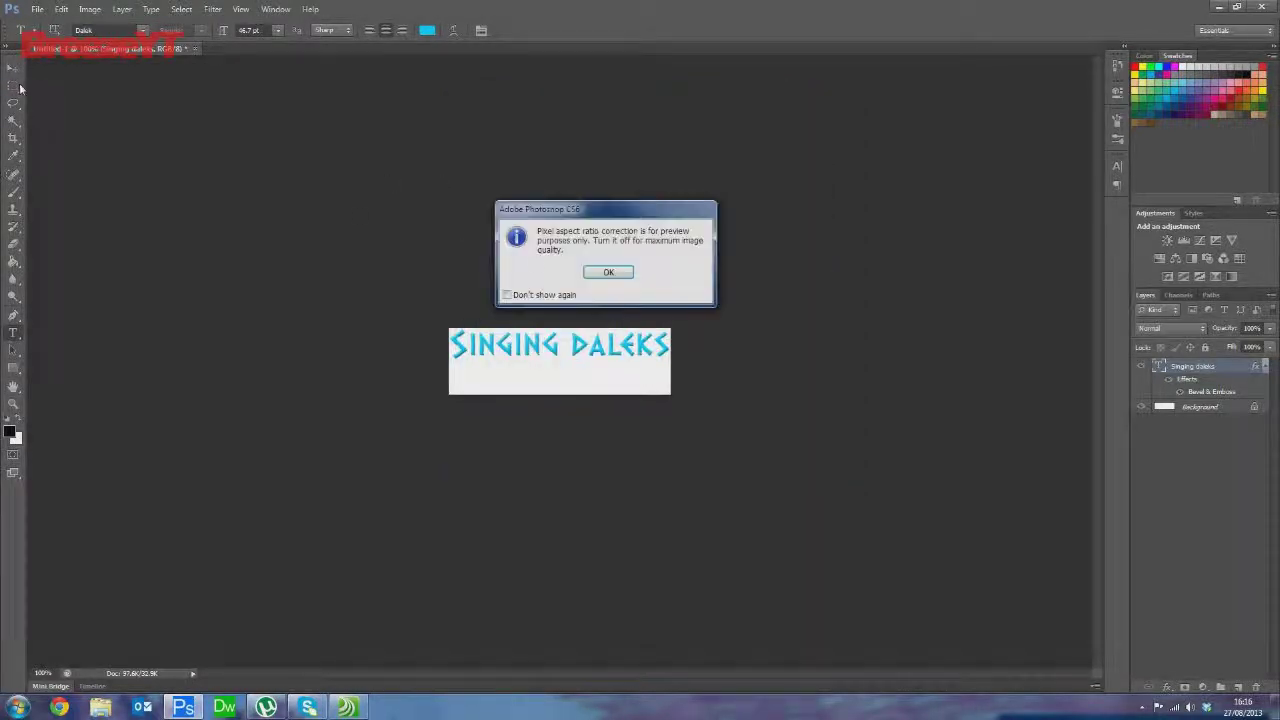
{"action": "left_click", "coordinate": [609, 273]}
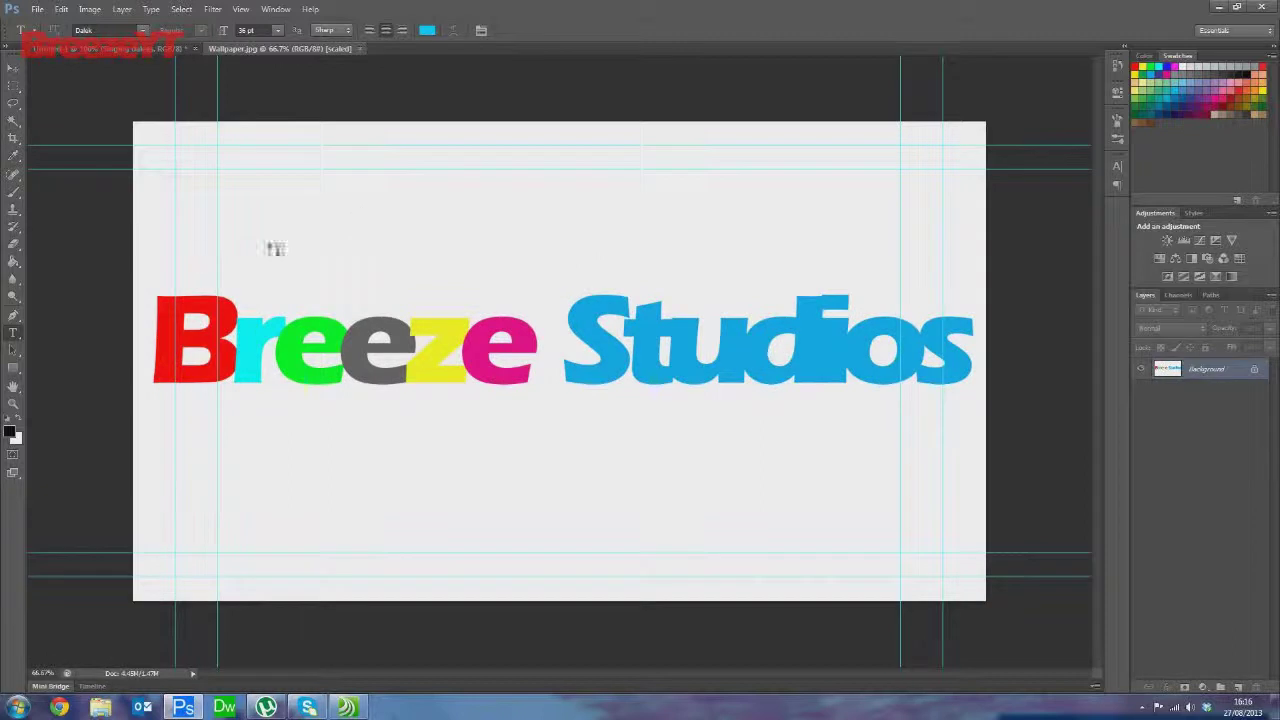
Copy the Breeze Studios lettering with a rectangular marquee around it and paste it into the Singing Daleks document
{"action": "left_click", "coordinate": [13, 85]}
{"action": "left_click_drag", "start_coordinate": [150, 278], "coordinate": [973, 404]}
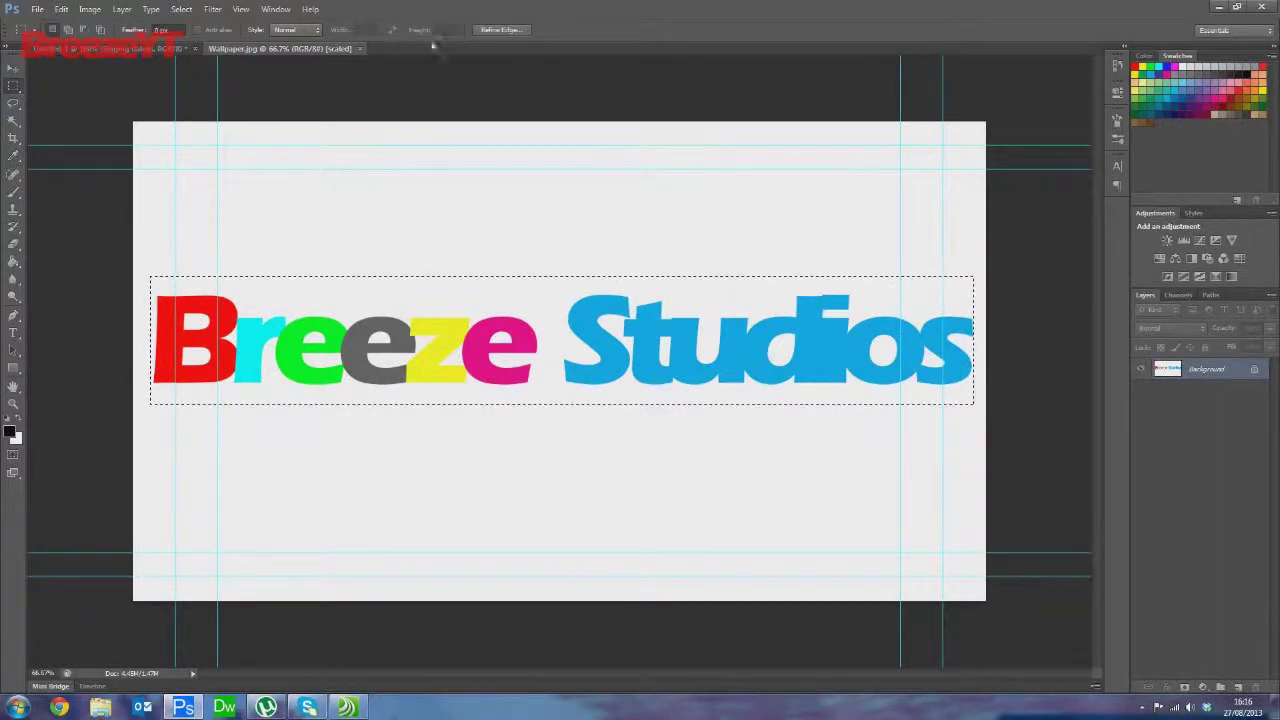
{"action": "left_click", "coordinate": [84, 50]}
{"action": "key", "text": "ctrl+v"}
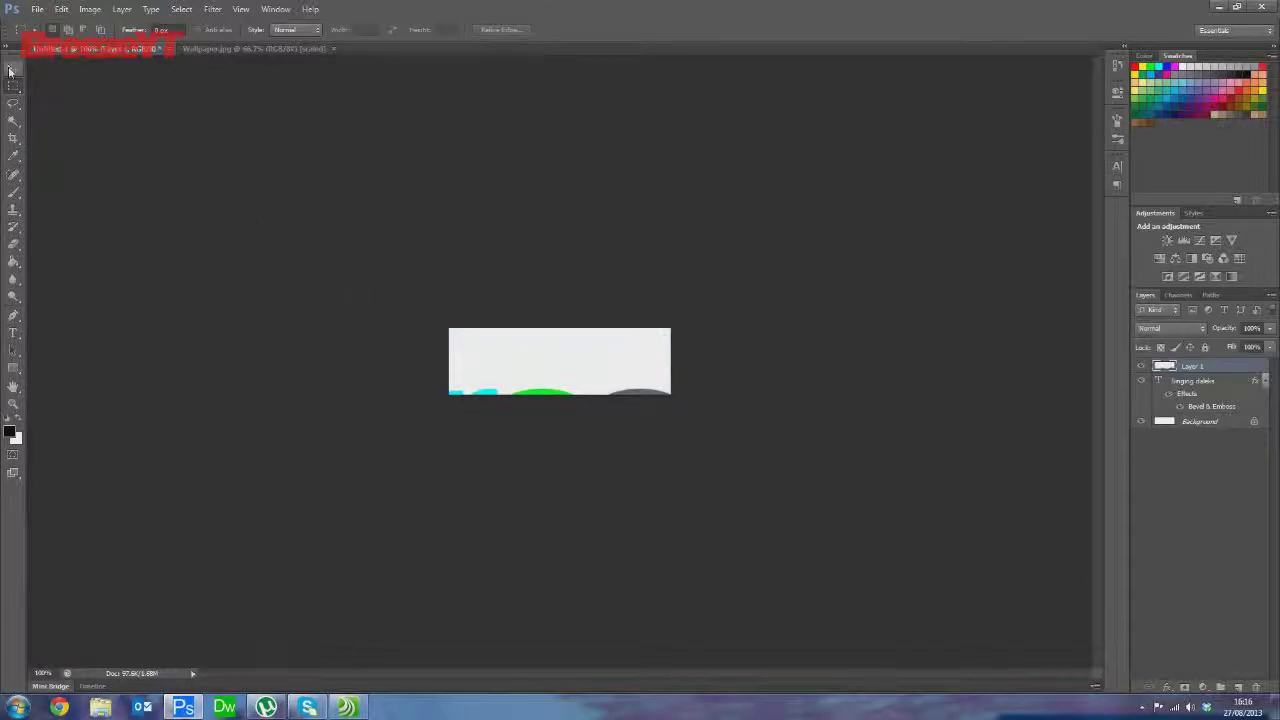
Scale the pasted Breeze Studios logo to about 10.2 cm wide, place it beneath the Singing Daleks text and apply the transformation
{"action": "left_click", "coordinate": [12, 68]}
{"action": "left_click_drag", "start_coordinate": [911, 424], "coordinate": [477, 378]}
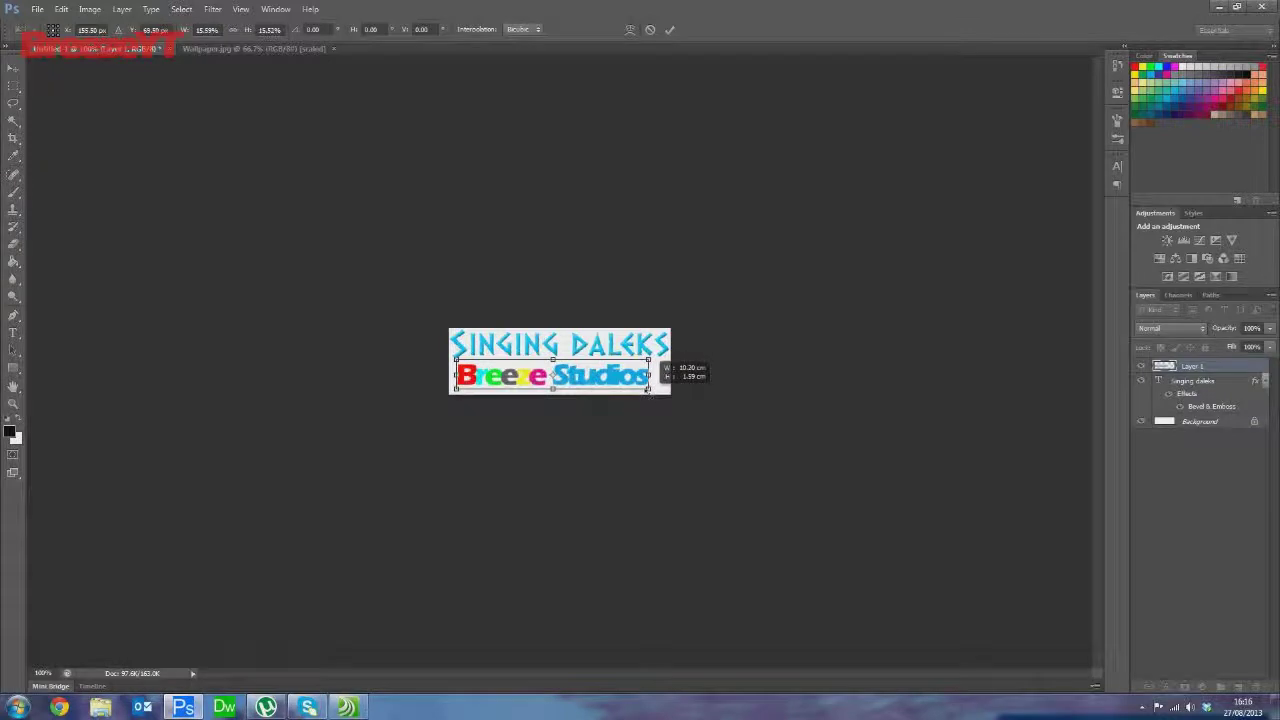
{"action": "left_click", "coordinate": [13, 86]}
{"action": "left_click", "coordinate": [569, 260]}
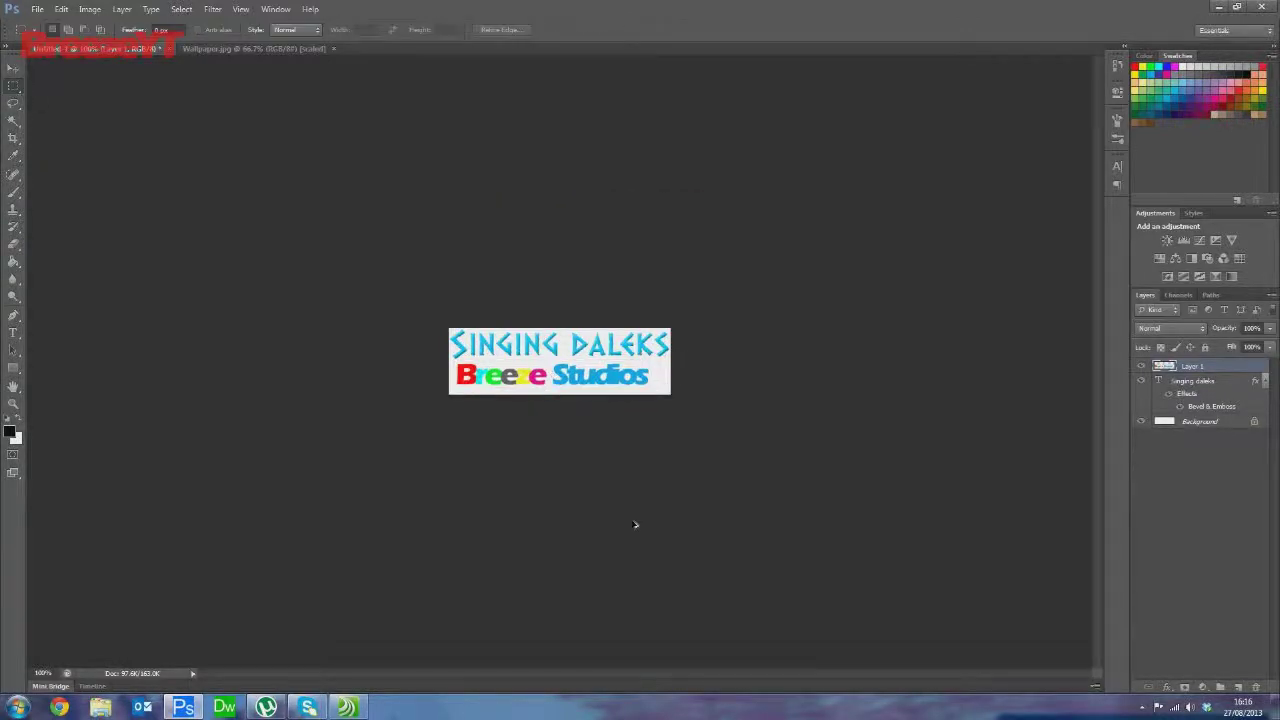
Remove the white area around the Breeze Studios lettering with the Magic Wand and hide the Background layer
{"action": "key", "text": "ctrl+plus"}
{"action": "left_click", "coordinate": [15, 133]}
{"action": "left_click", "coordinate": [16, 120]}
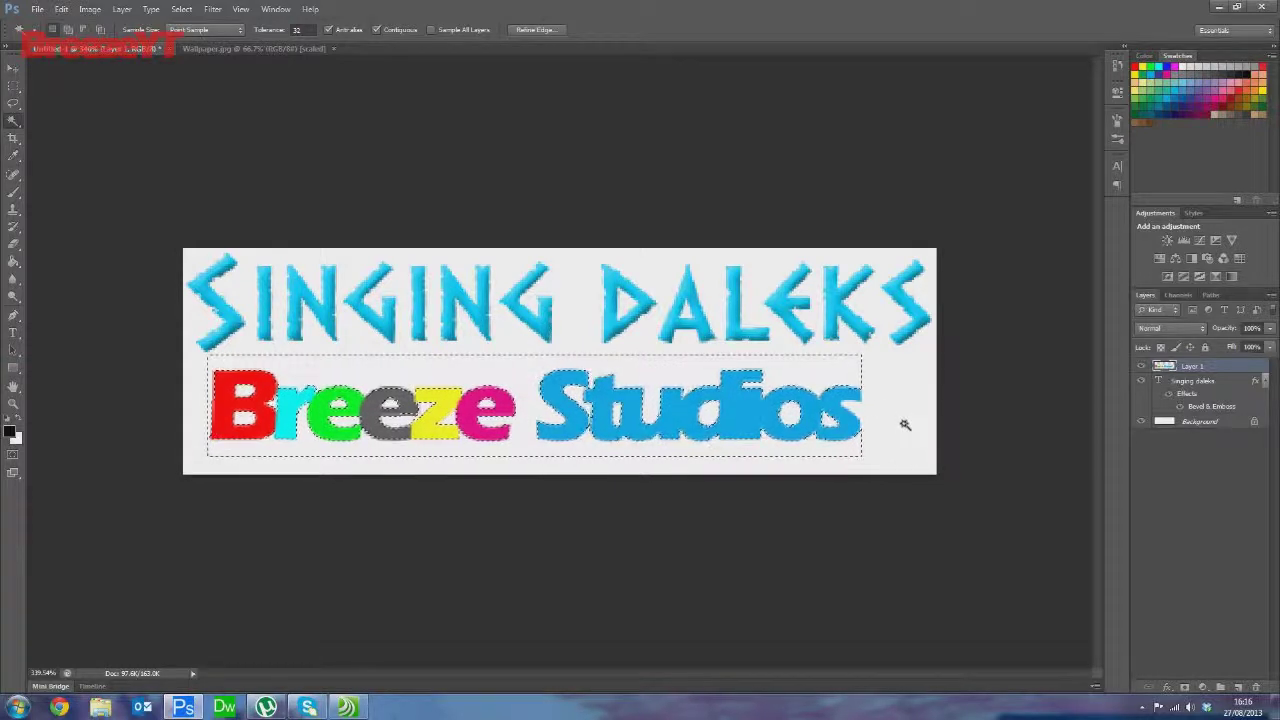
{"action": "left_click", "coordinate": [14, 86]}
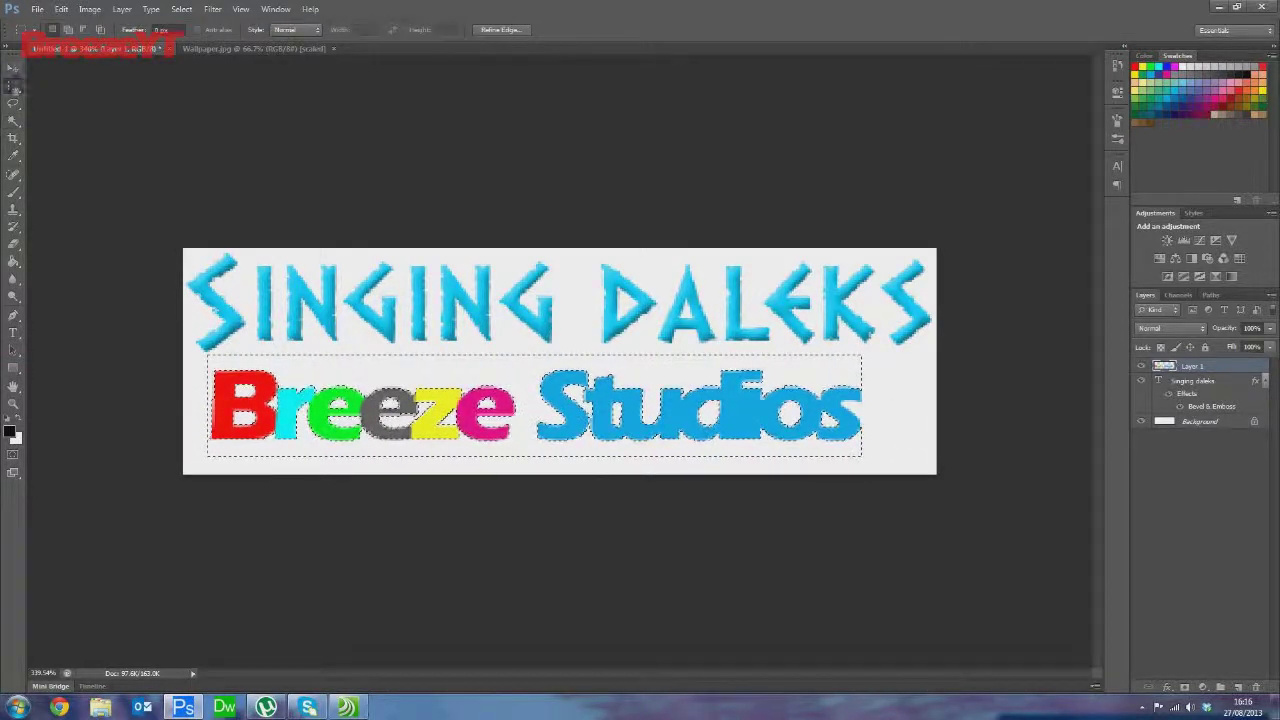
{"action": "left_click", "coordinate": [1142, 421]}
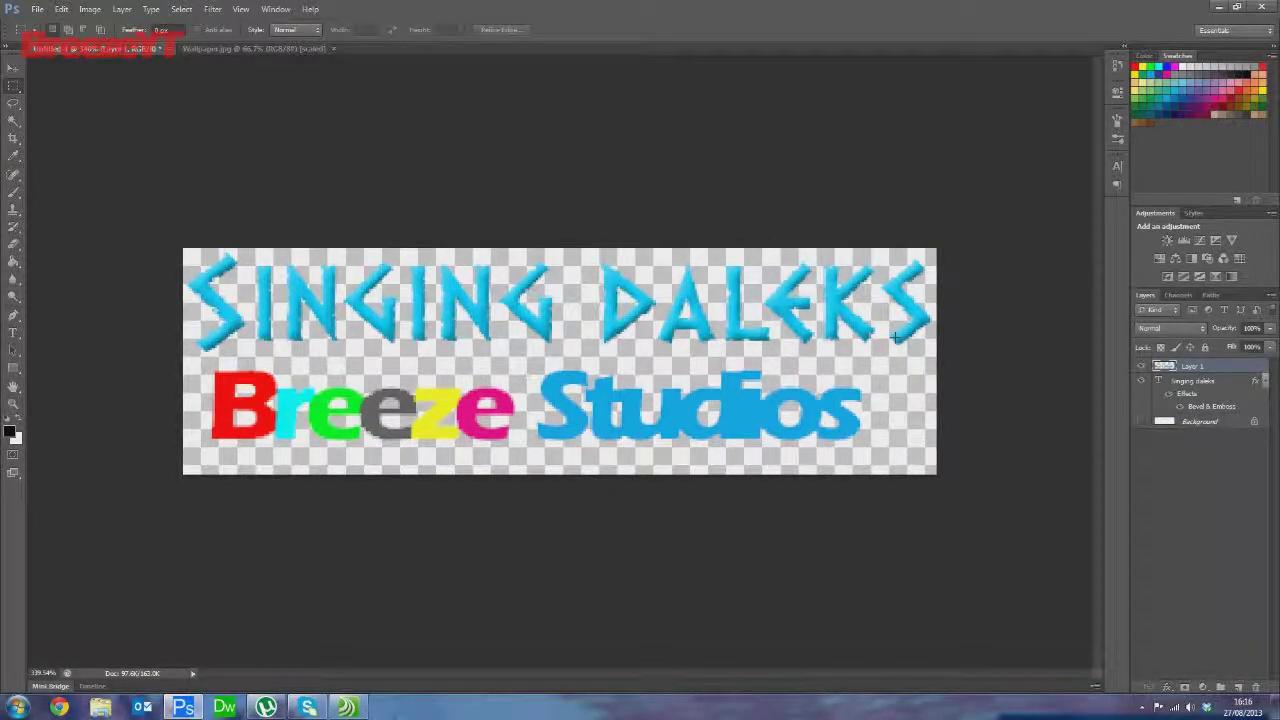
Choose PNG as the save format for the logo, then create and open a new folder named singing daleks in My Pictures
{"action": "left_click", "coordinate": [37, 10]}
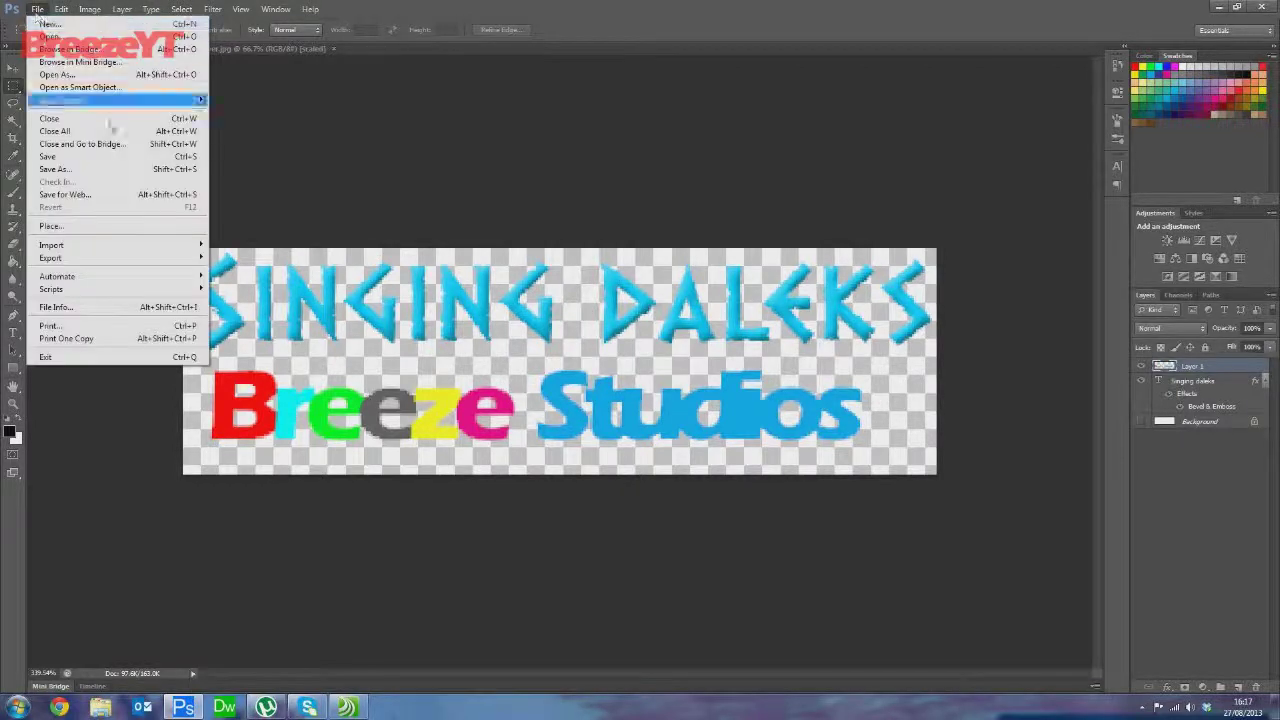
{"action": "left_click", "coordinate": [94, 172]}
{"action": "left_click", "coordinate": [648, 352]}
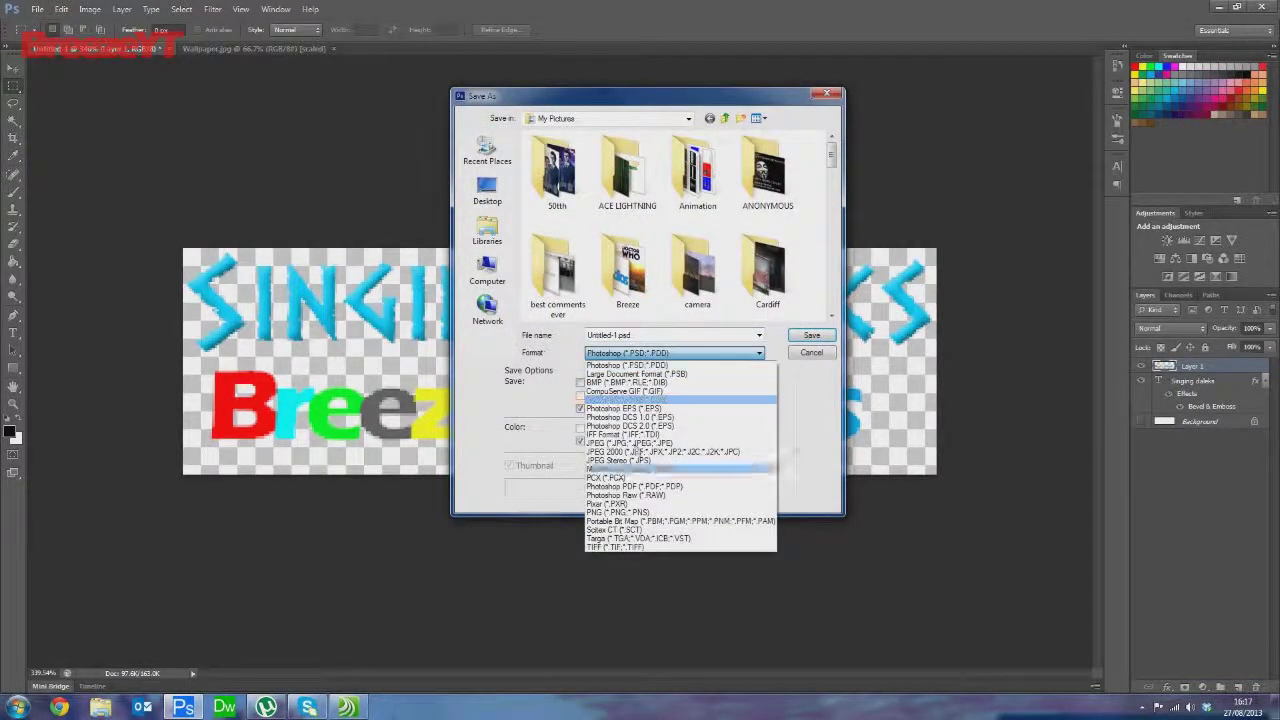
{"action": "left_click", "coordinate": [620, 512]}
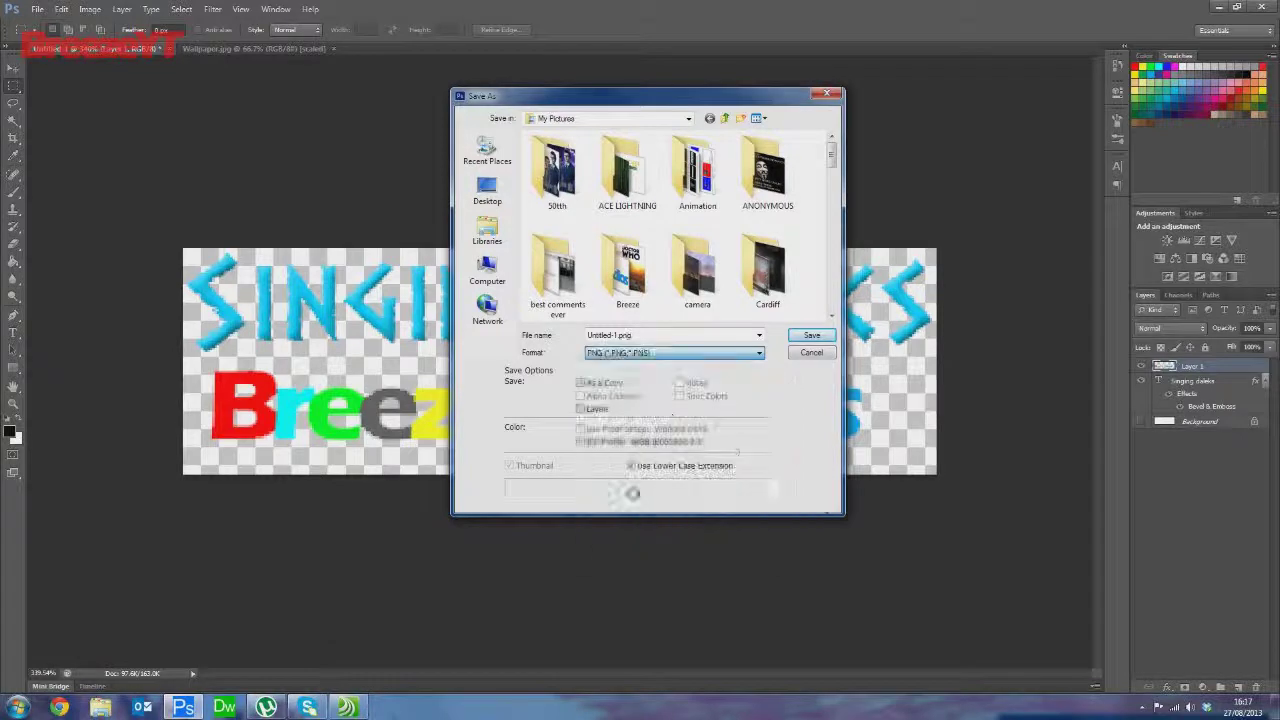
{"action": "left_click", "coordinate": [738, 118]}
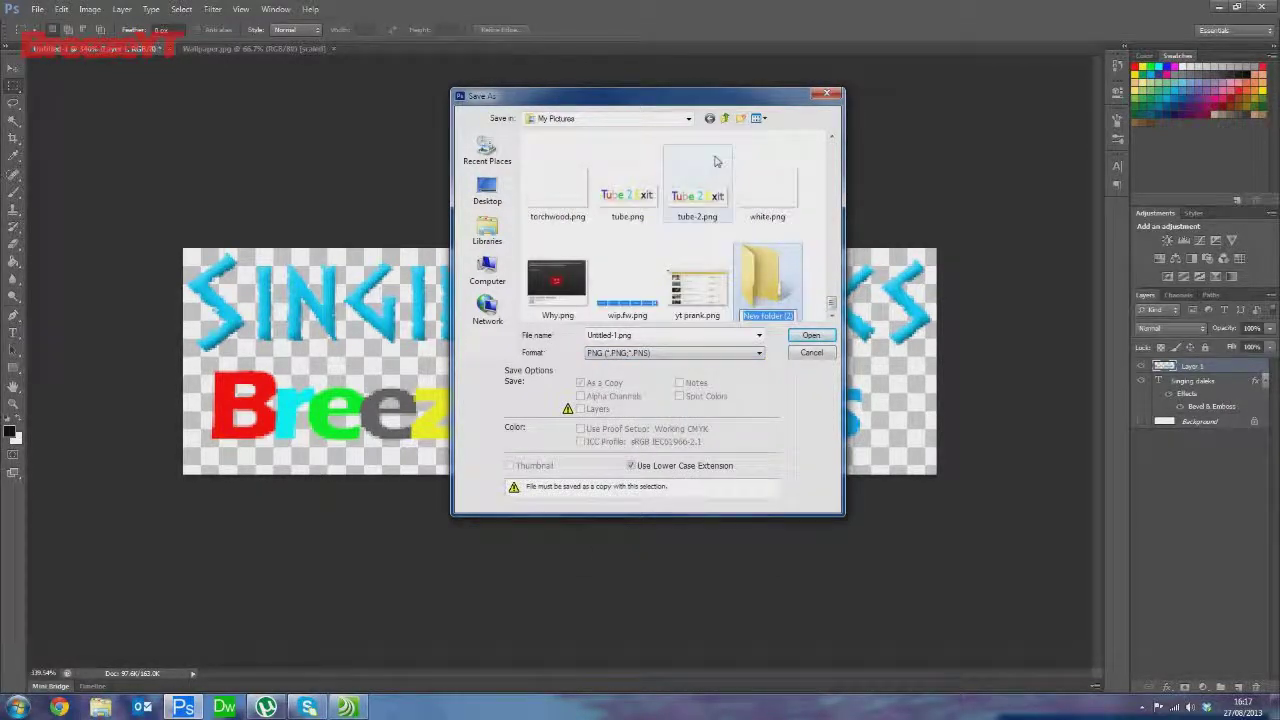
{"action": "type", "text": "singing daleks"}
{"action": "key", "text": "Return"}
{"action": "double_click", "coordinate": [782, 280]}
Name the PNG copy logo and save it in the singing daleks folder with the default PNG options
{"action": "left_click", "coordinate": [670, 334]}
{"action": "key", "text": "BackSpace"}
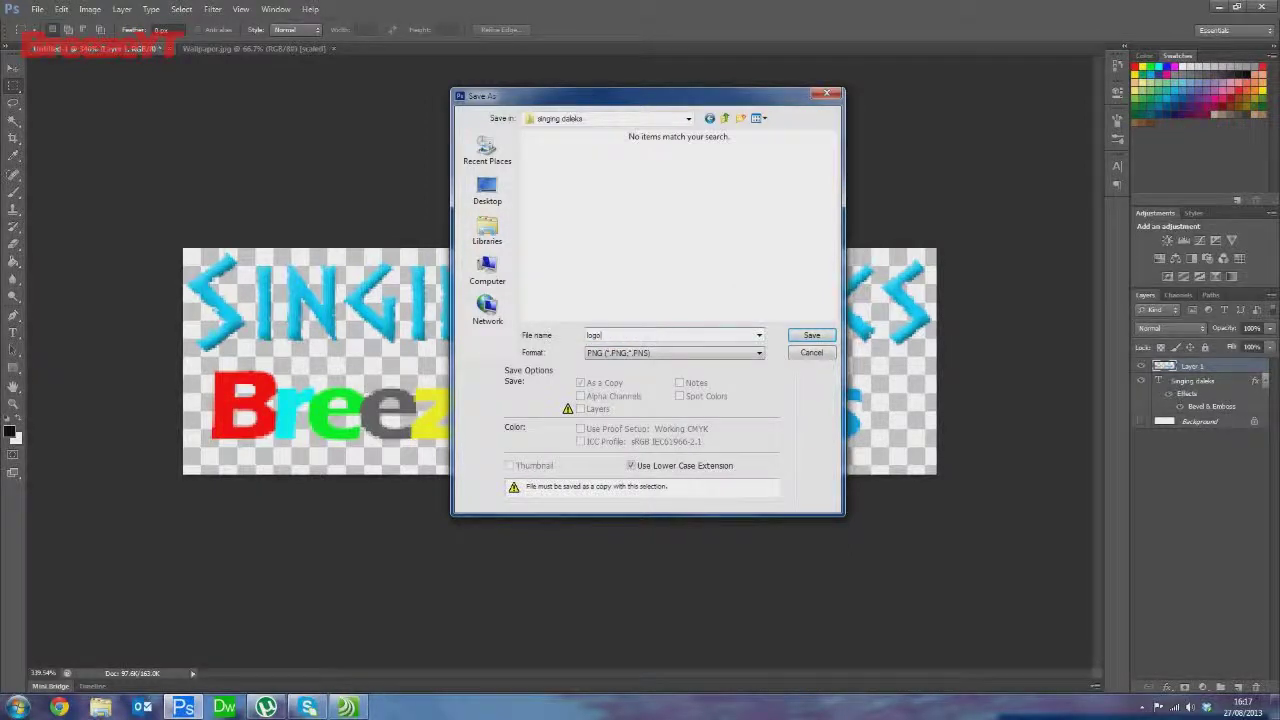
{"action": "type", "text": "logo"}
{"action": "key", "text": "Return"}
{"action": "key", "text": "Return"}
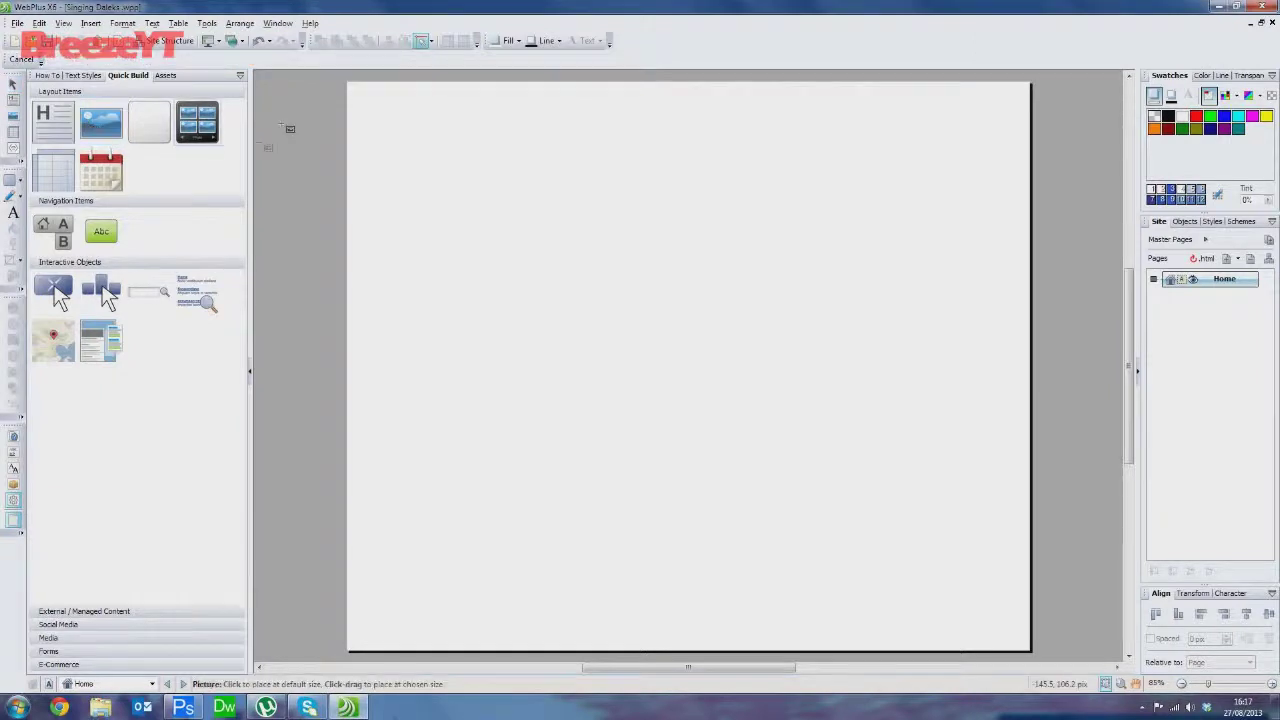
Switch to WebPlus X6, insert logo.png from the singing daleks folder and place it in the Home page's upper-left corner
{"action": "left_click_drag", "start_coordinate": [353, 87], "coordinate": [646, 166]}
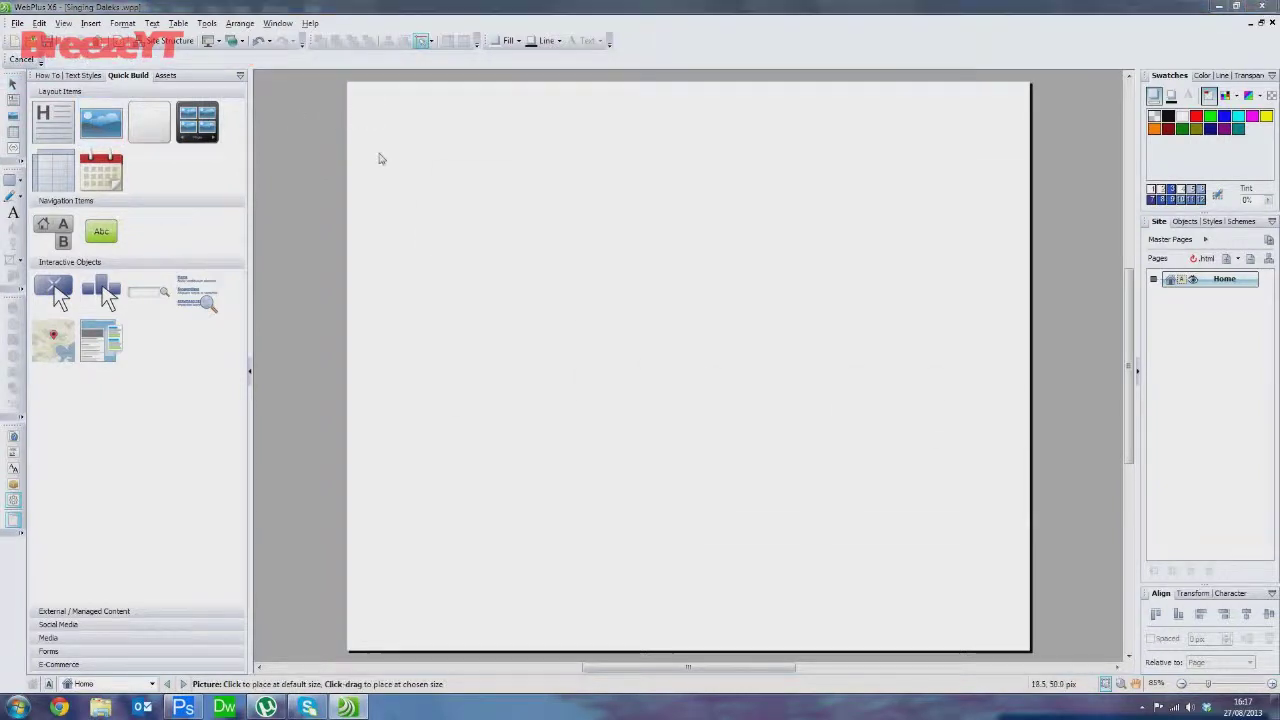
{"action": "left_click", "coordinate": [358, 118]}
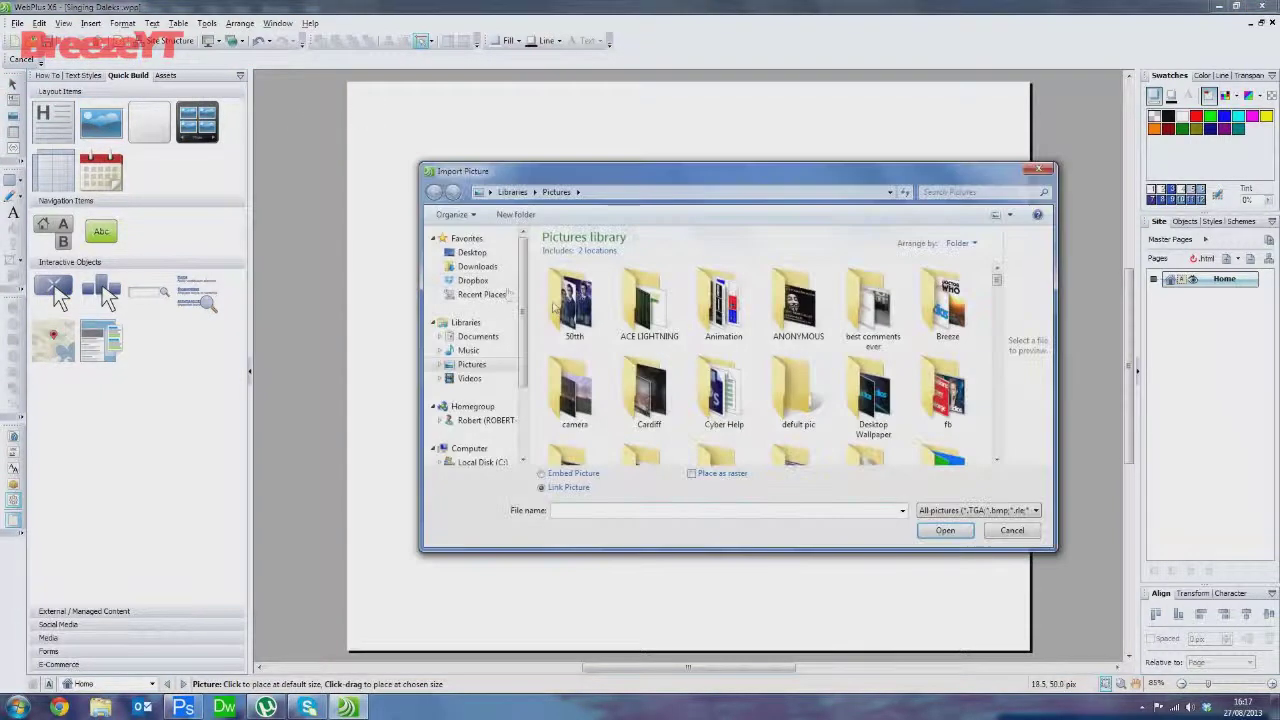
{"action": "scroll", "coordinate": [737, 313], "scroll_direction": "down", "scroll_amount": 3}
{"action": "double_click", "coordinate": [740, 303]}
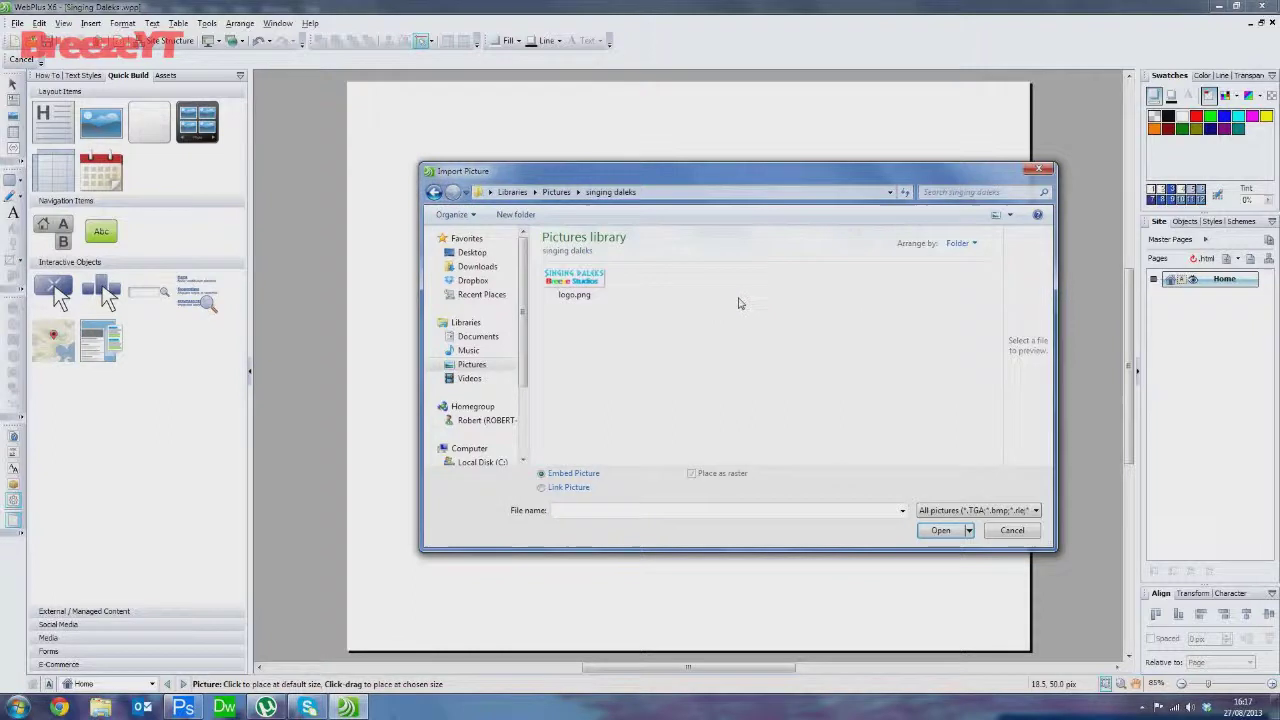
{"action": "double_click", "coordinate": [567, 281]}
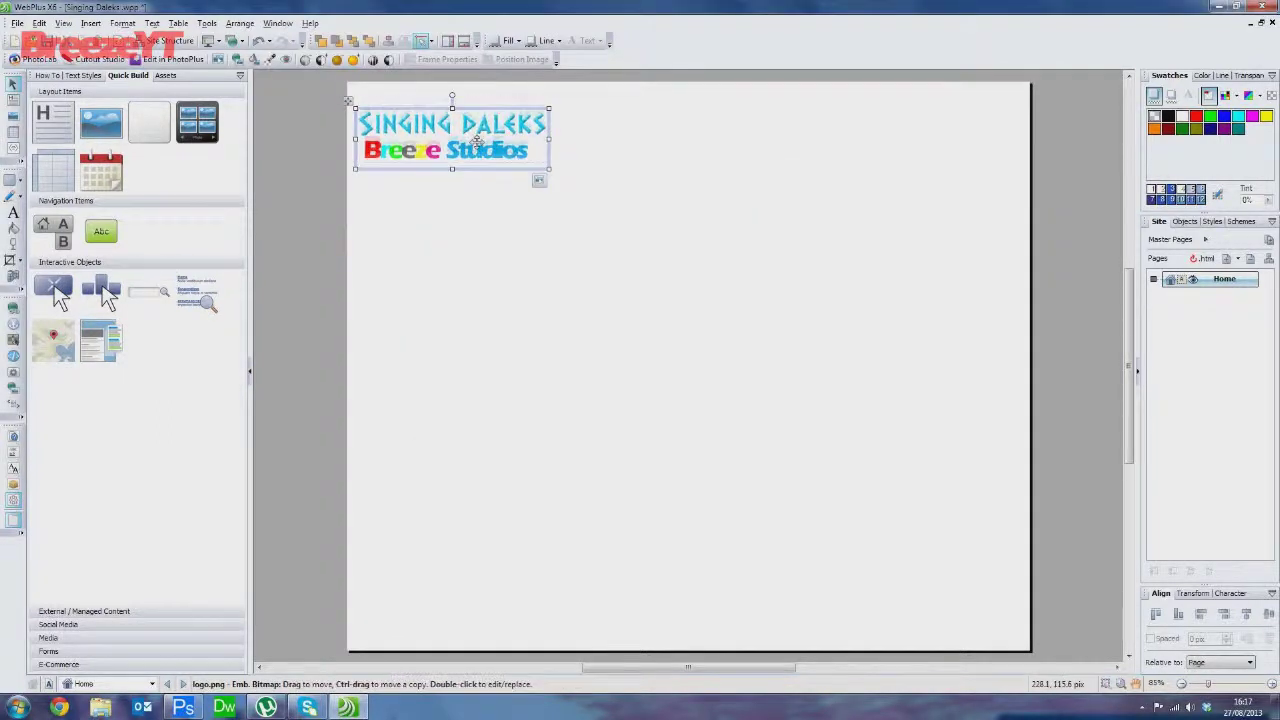
{"action": "left_click_drag", "start_coordinate": [478, 128], "coordinate": [470, 124]}
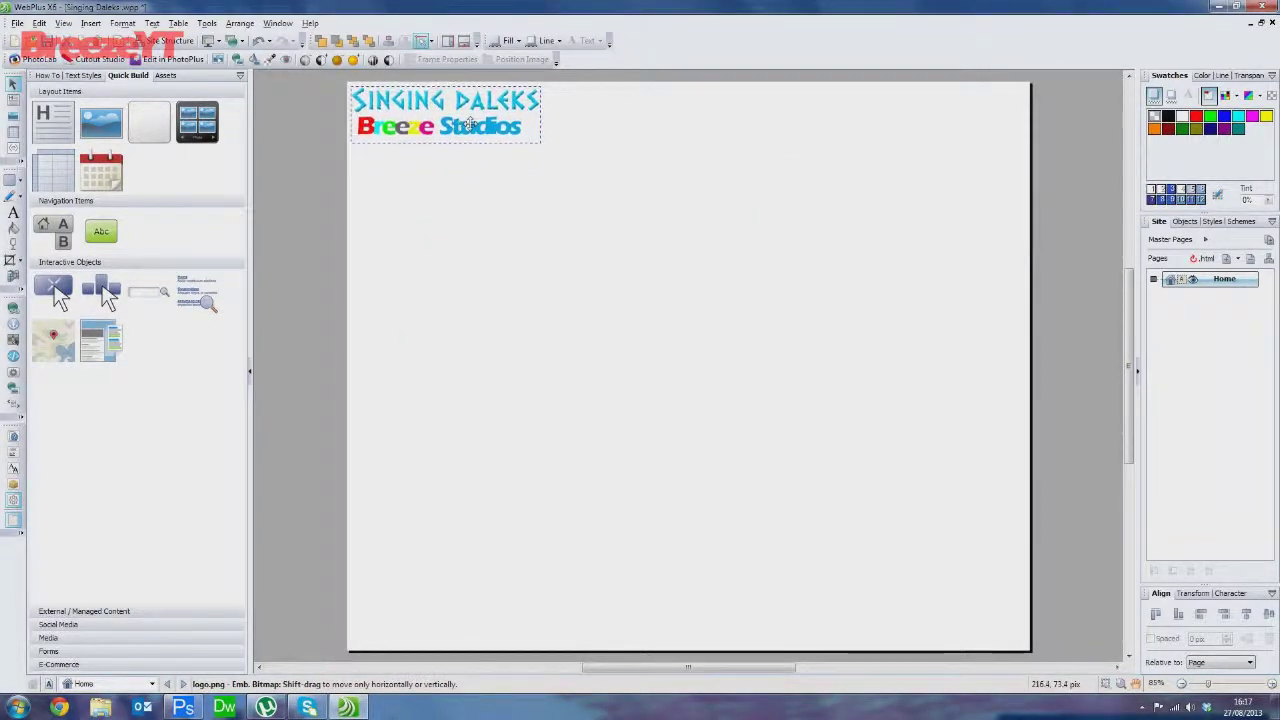
Insert an enlarged second copy of logo.png spanning the page width beneath the small logo and preview the page in the browser
{"action": "left_click", "coordinate": [118, 120]}
{"action": "left_click_drag", "start_coordinate": [362, 155], "coordinate": [1024, 387]}
{"action": "double_click", "coordinate": [569, 279]}
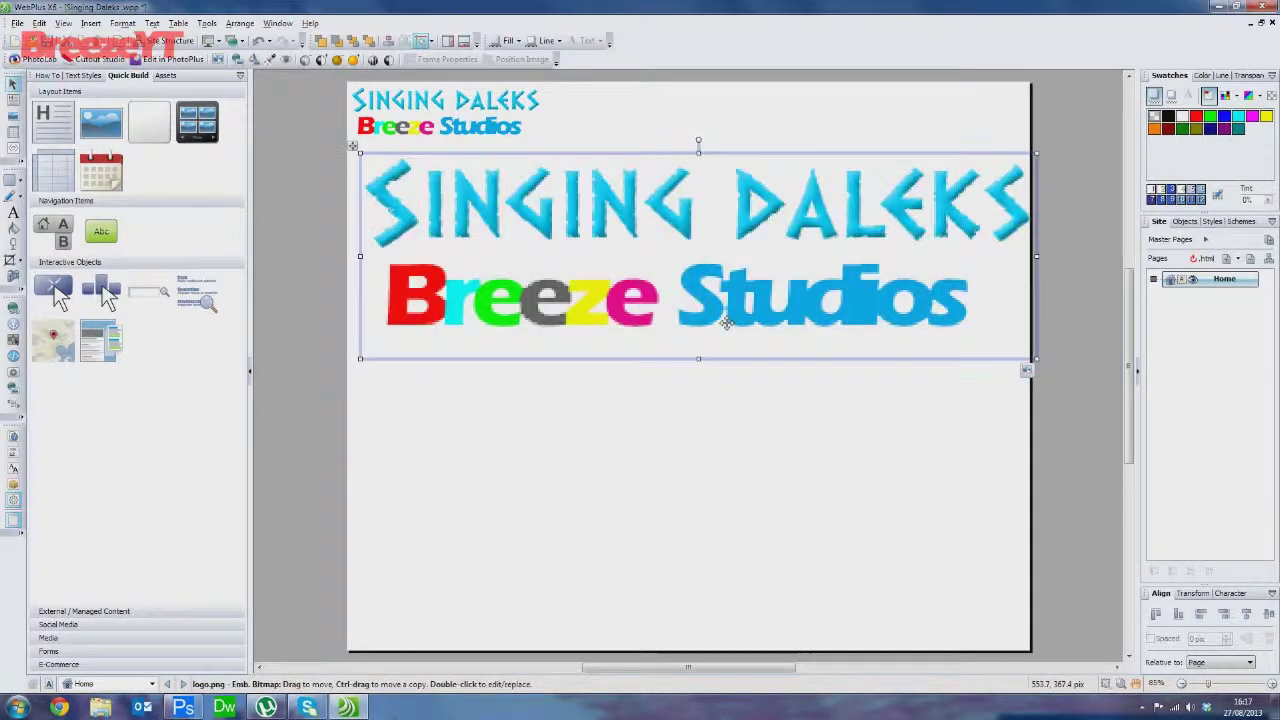
{"action": "left_click_drag", "start_coordinate": [836, 261], "coordinate": [825, 265]}
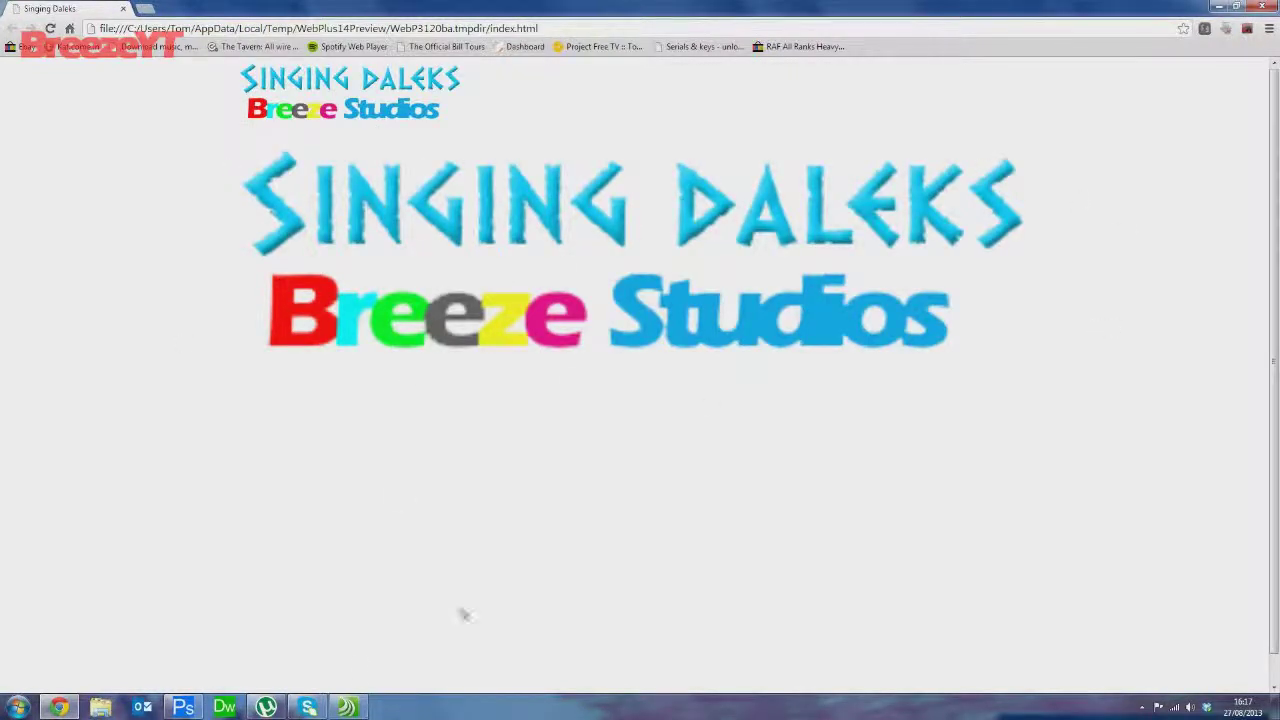
Delete the enlarged logo copy from the Home page in WebPlus and reload the browser preview
{"action": "key", "text": "alt+Tab"}
{"action": "key", "text": "Delete"}
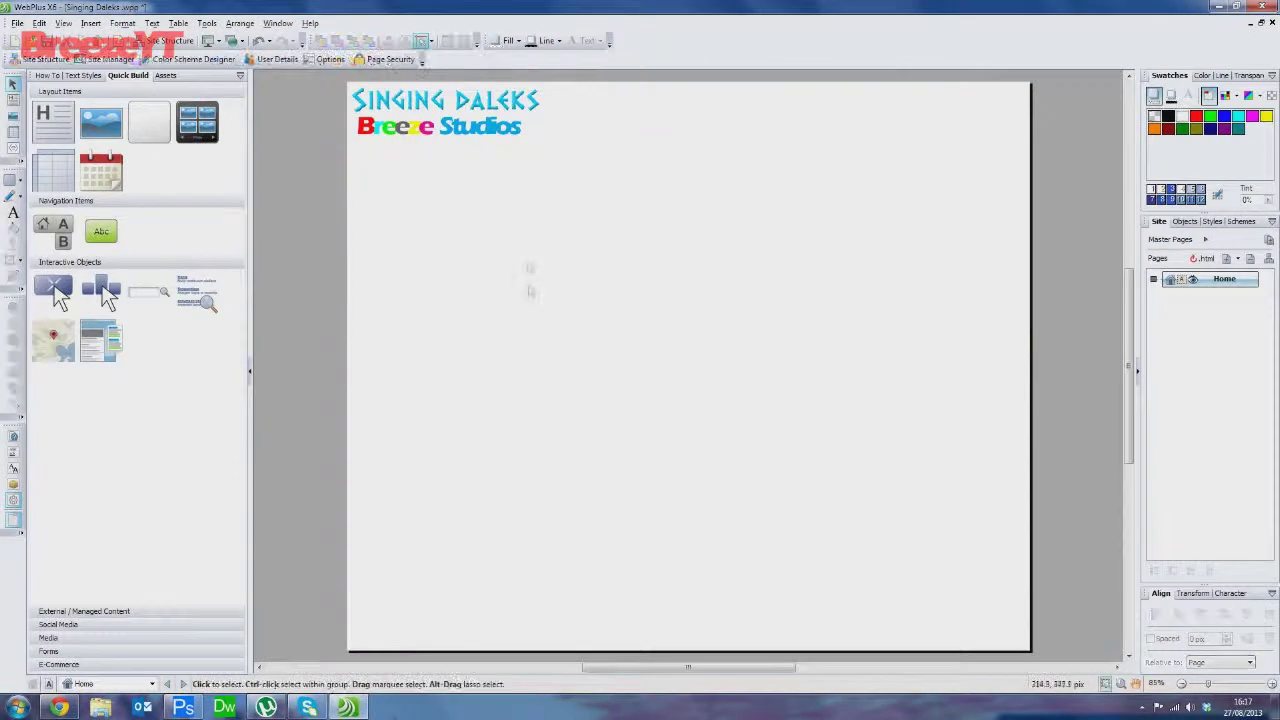
{"action": "key", "text": "alt+Tab"}
{"action": "key", "text": "F5"}
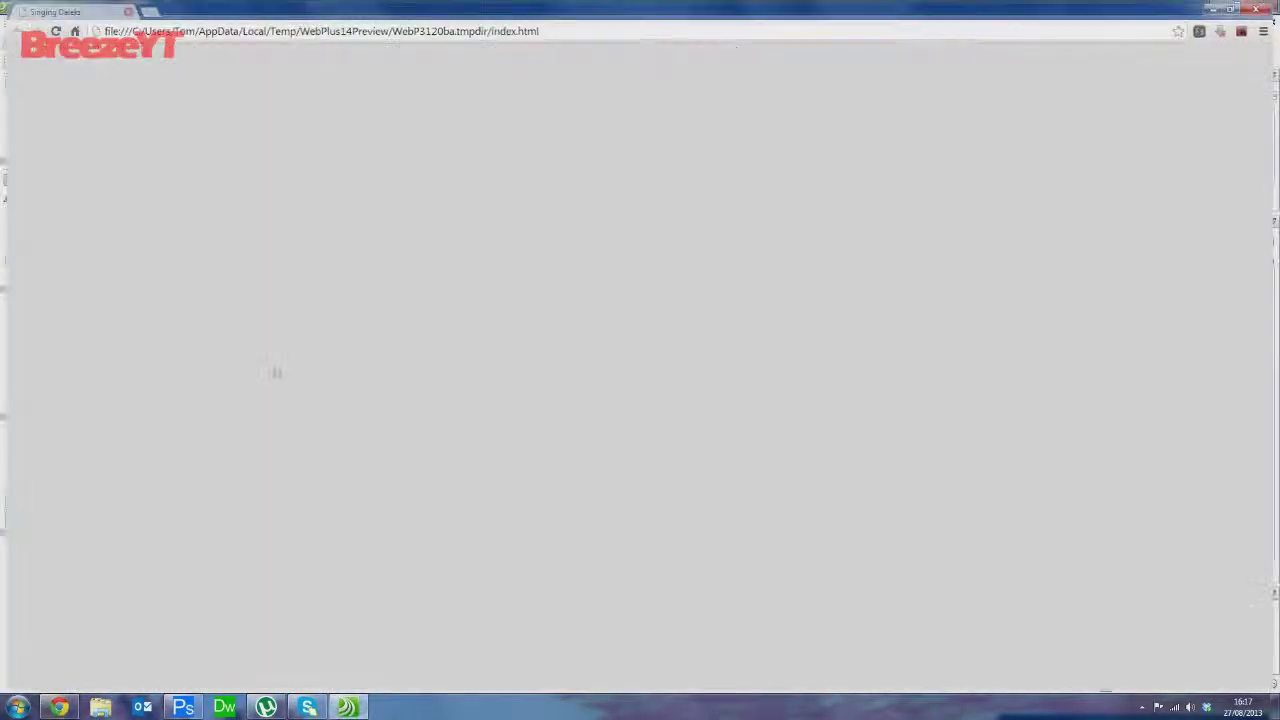
{"action": "key", "text": "alt+Tab"}
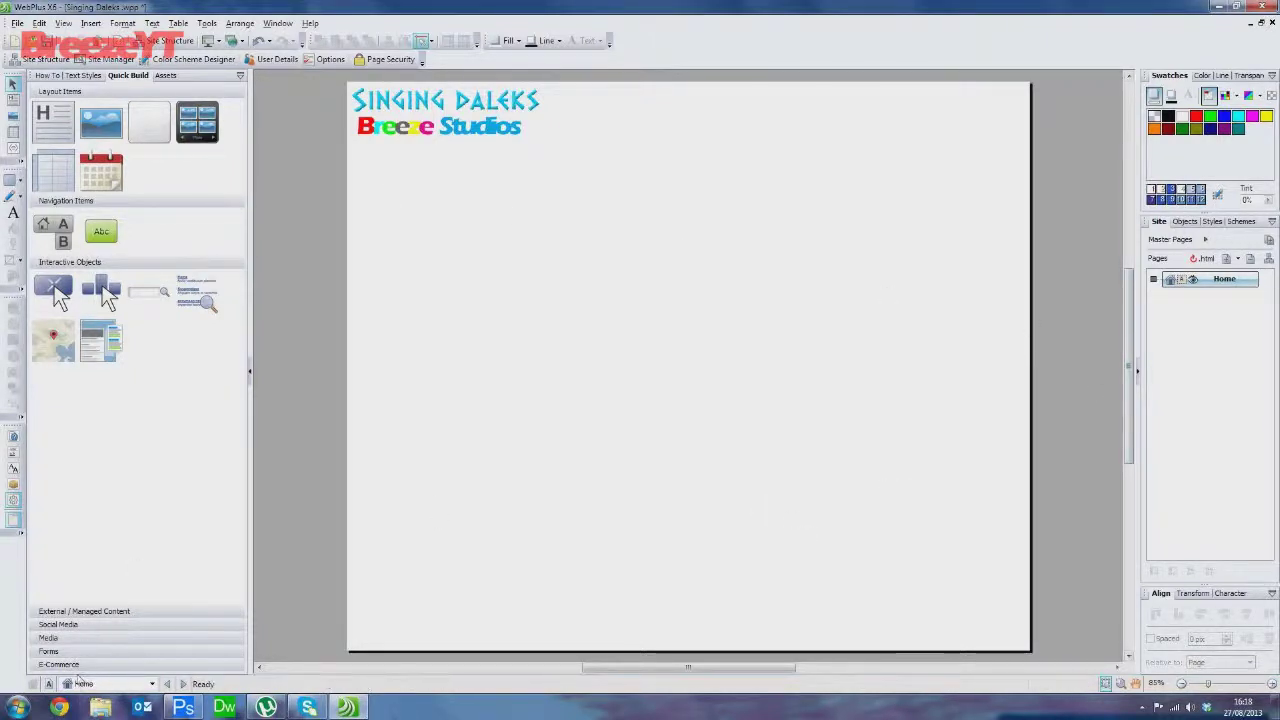
Switch to Chrome, try searching Google for time vortex wallpaper images in a new tab, and close the Facebook tab
{"action": "left_click", "coordinate": [62, 707]}
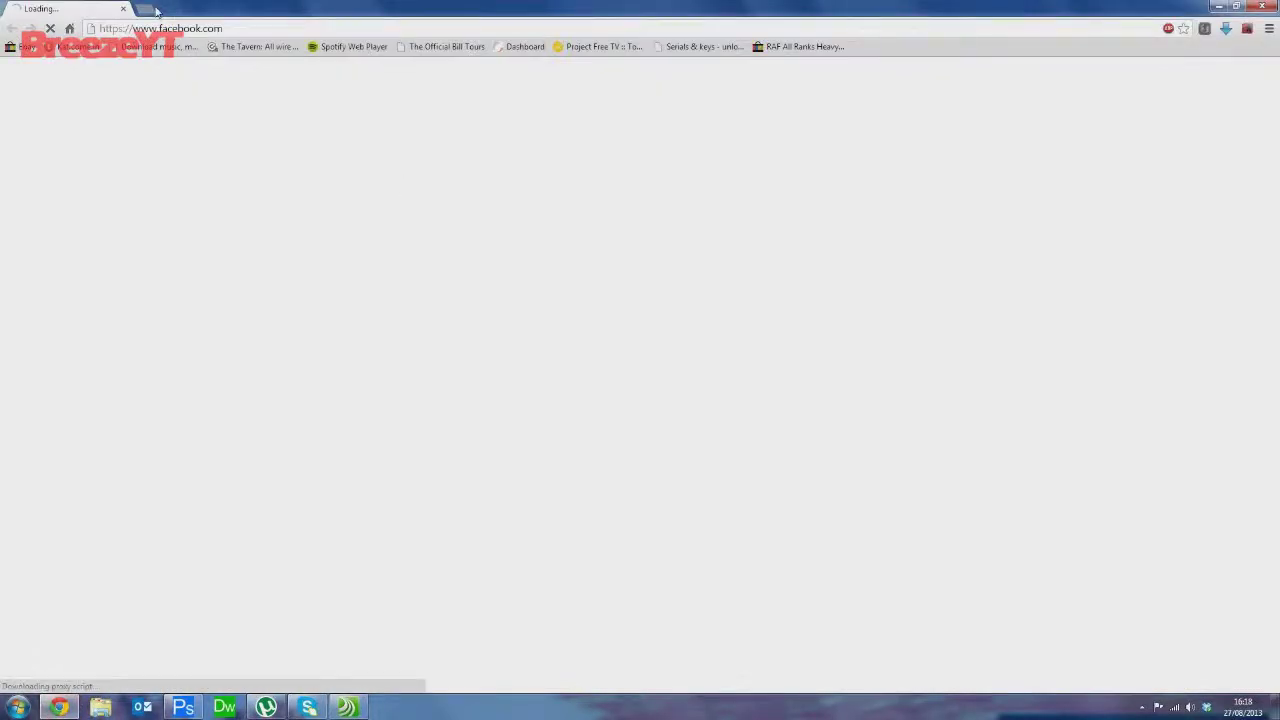
{"action": "left_click", "coordinate": [155, 10]}
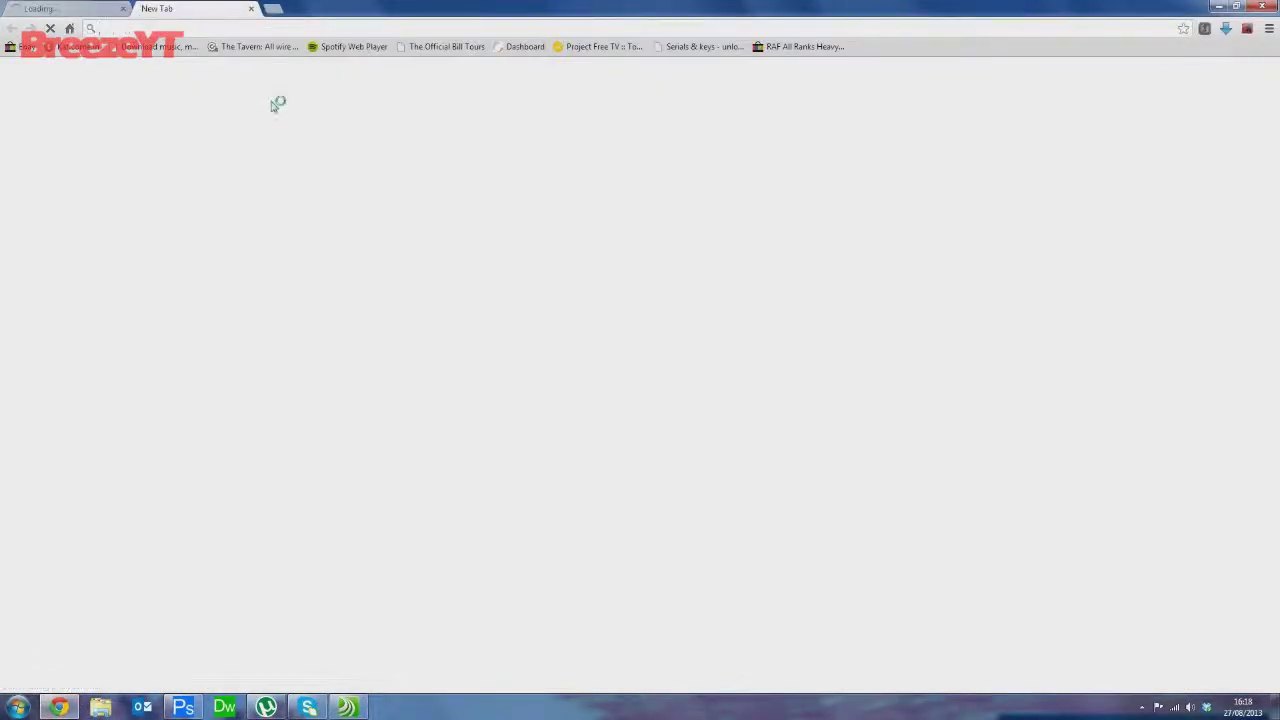
{"action": "type", "text": "time vo"}
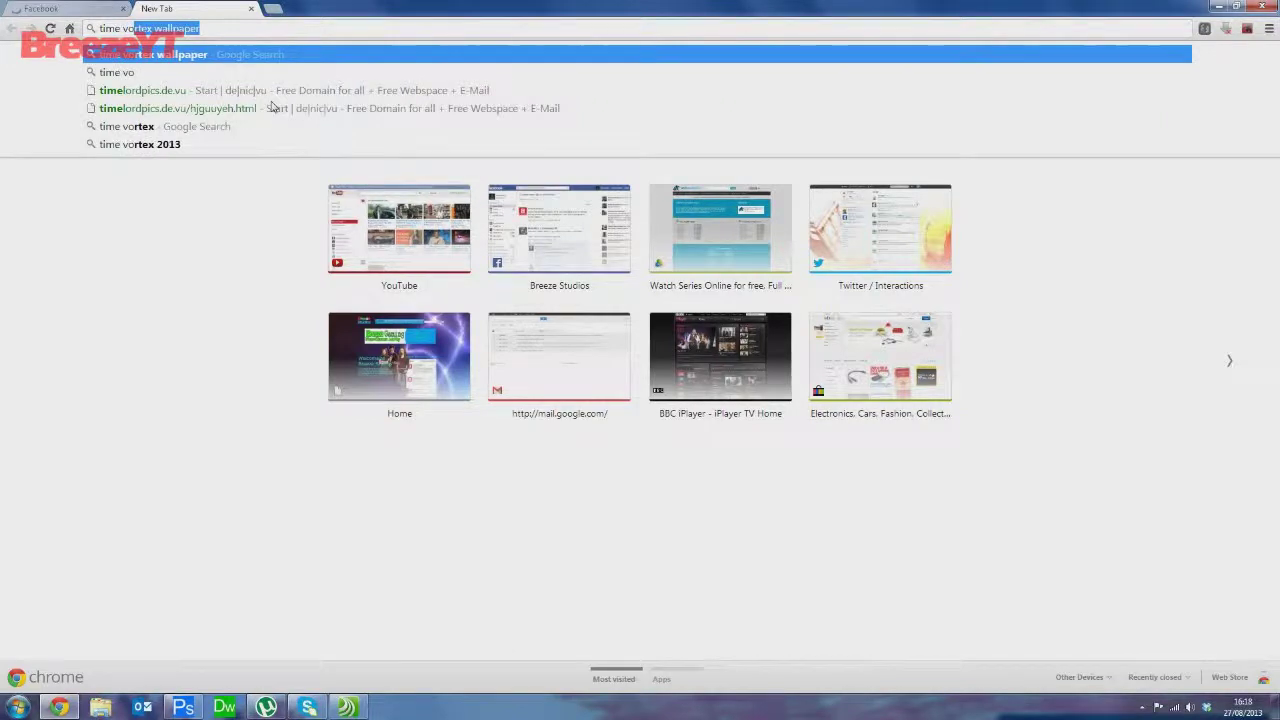
{"action": "key", "text": "Return"}
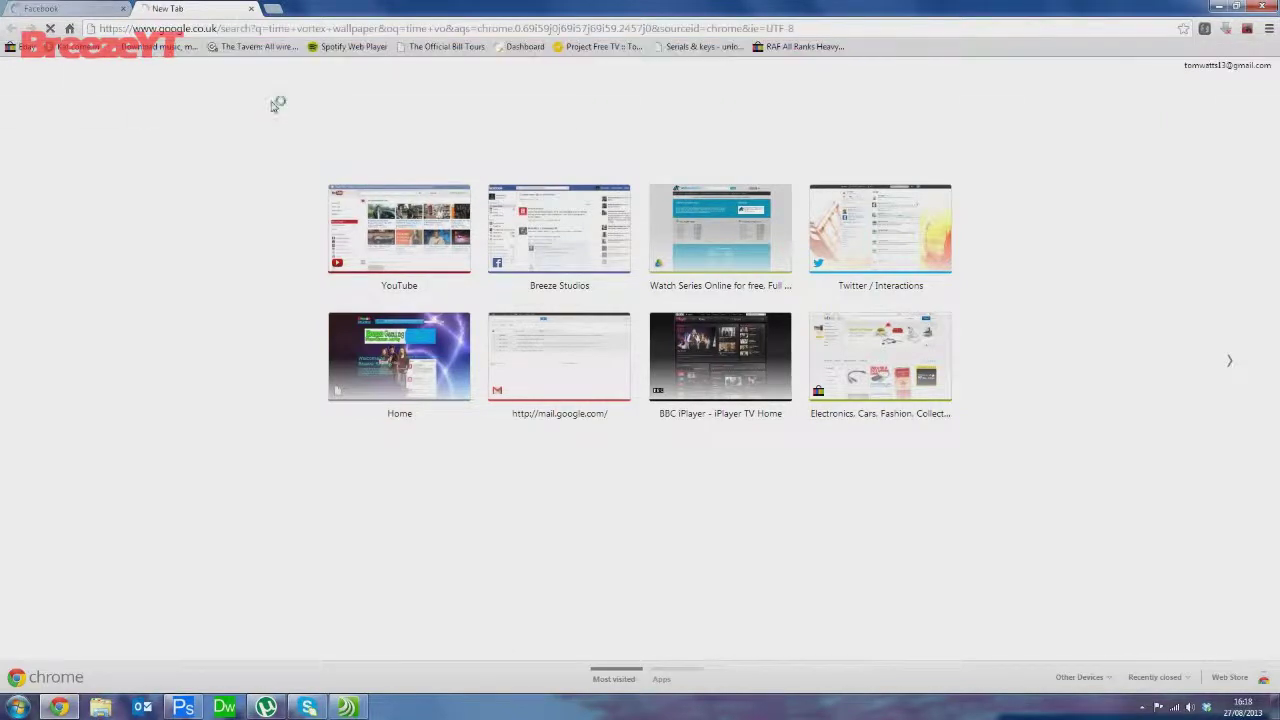
{"action": "left_click", "coordinate": [120, 9]}
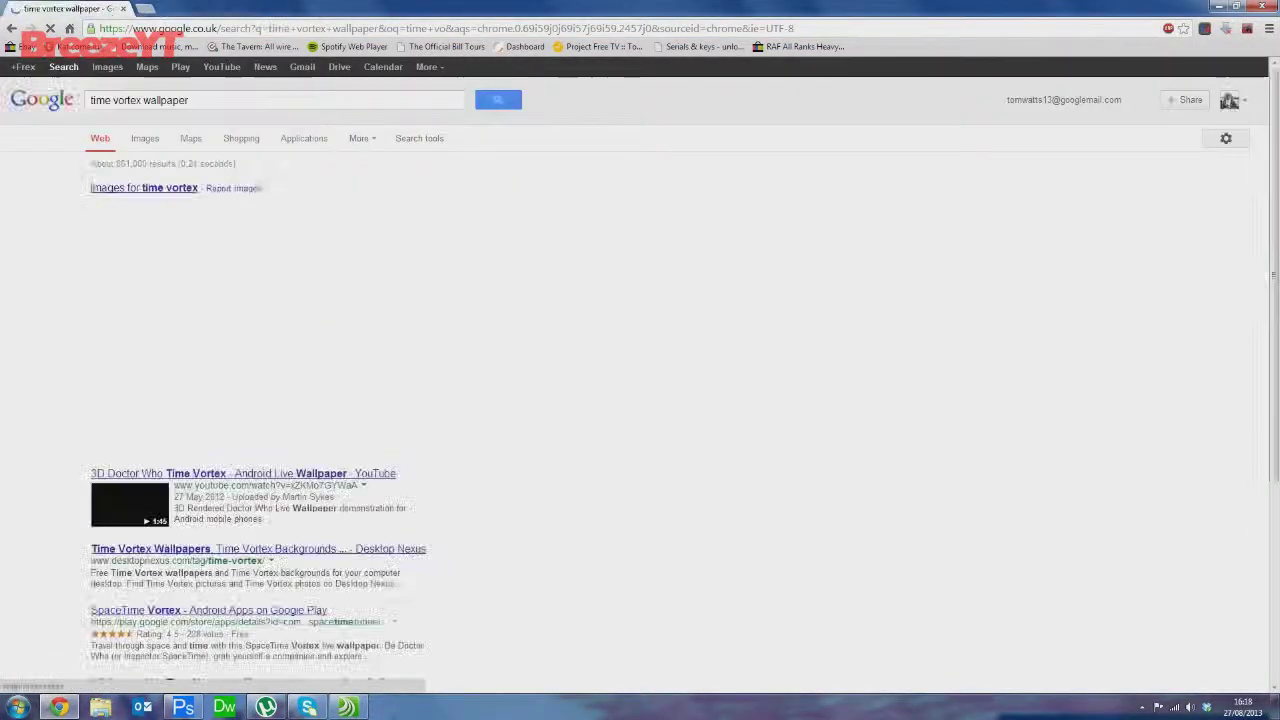
{"action": "left_click", "coordinate": [109, 67]}
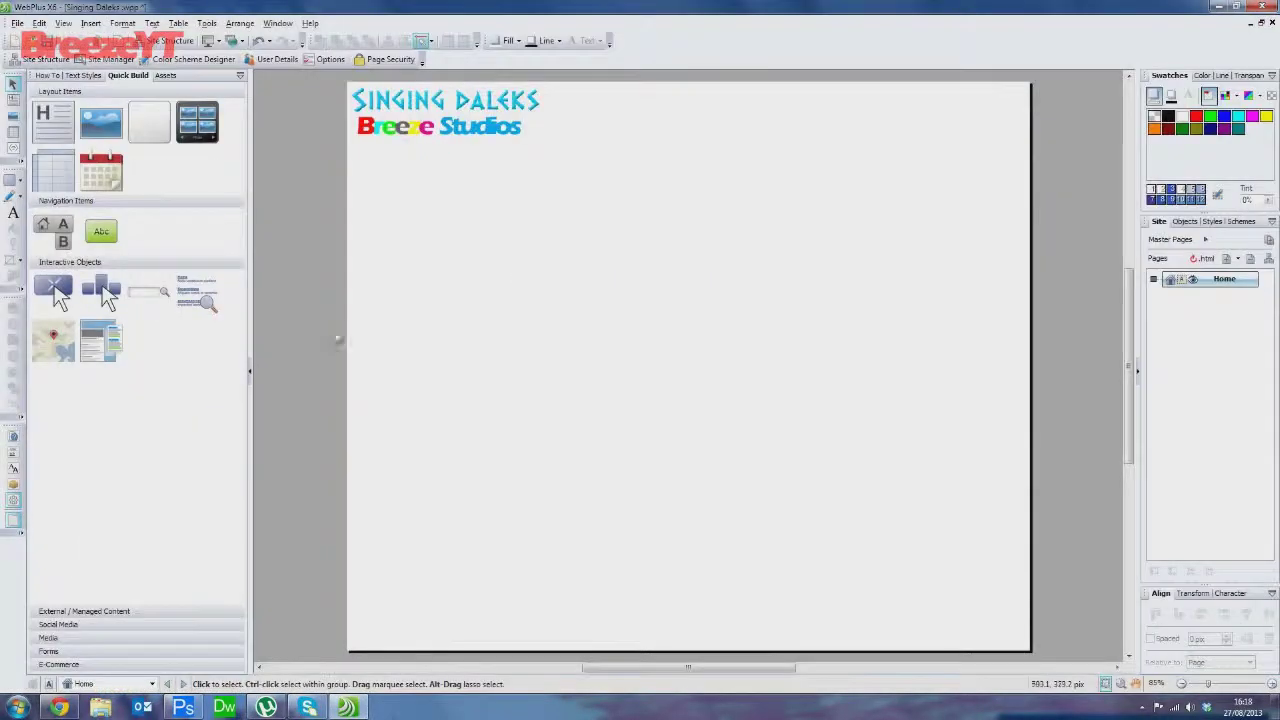
Reopen Chrome, search Google for time vortex wallpaper and show the image results
{"action": "left_click", "coordinate": [59, 707]}
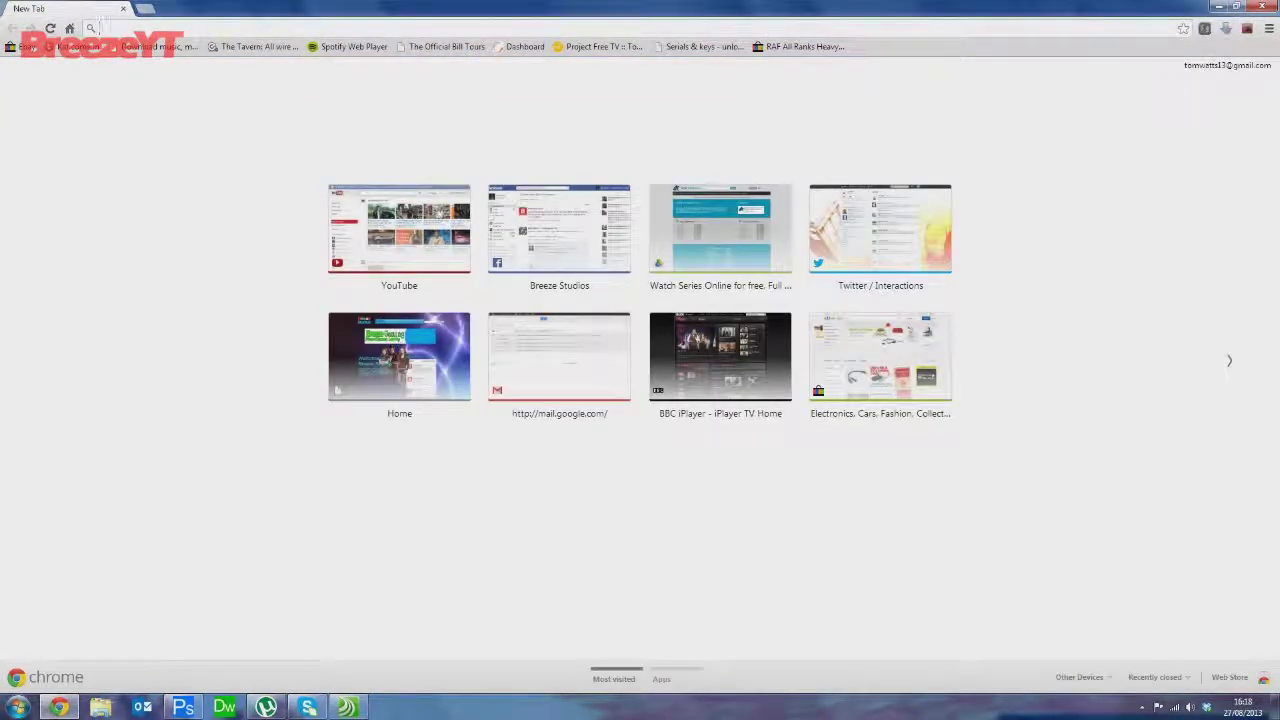
{"action": "type", "text": "time"}
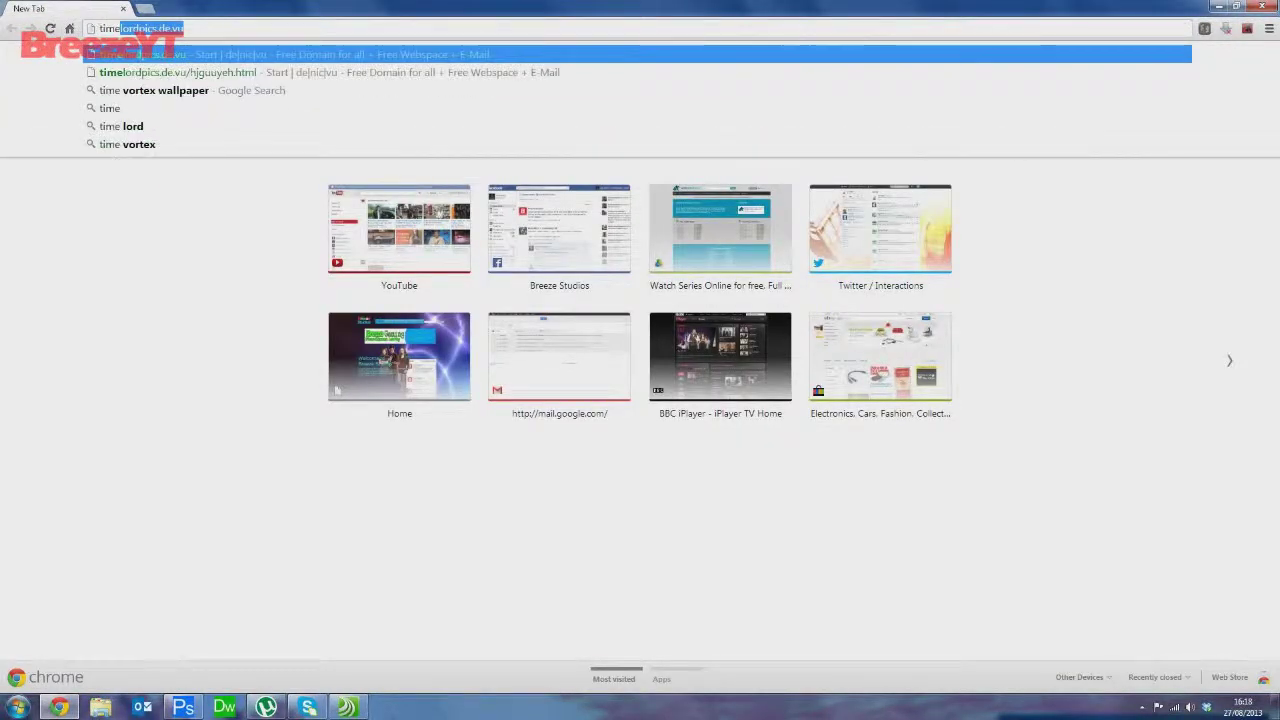
{"action": "type", "text": " vor"}
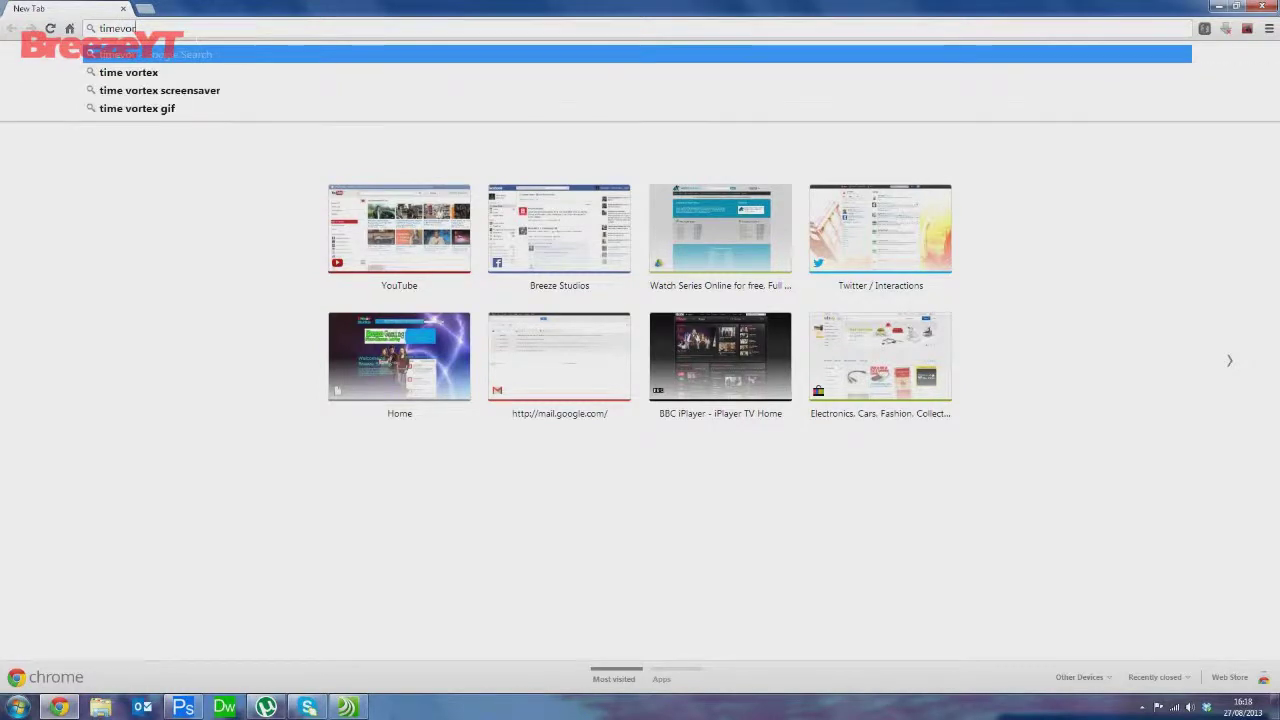
{"action": "key", "text": "Down"}
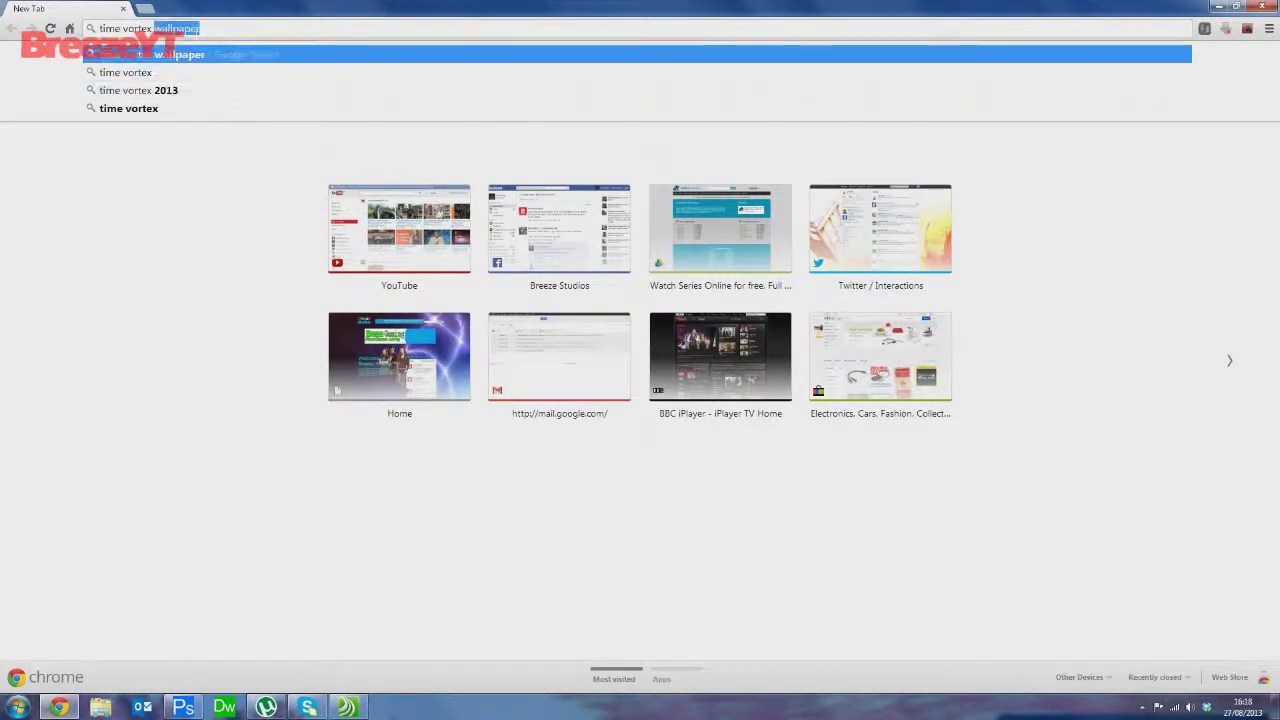
{"action": "key", "text": "Return"}
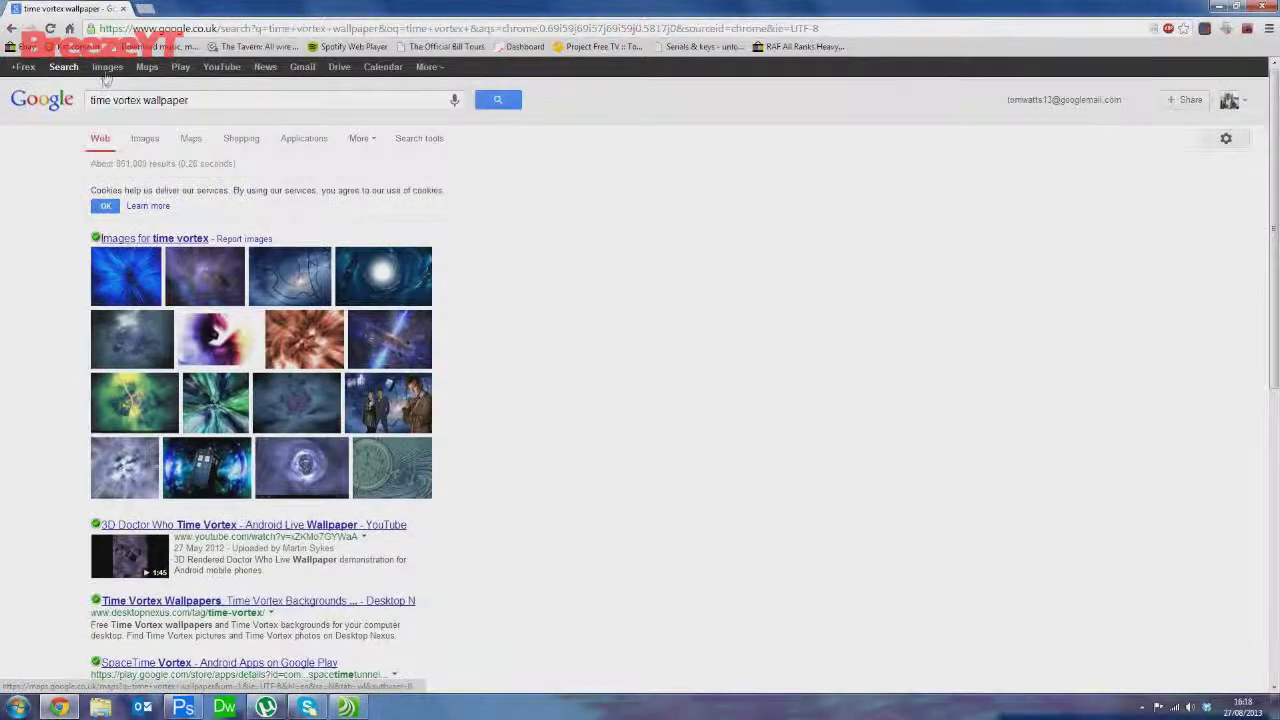
{"action": "left_click", "coordinate": [107, 70]}
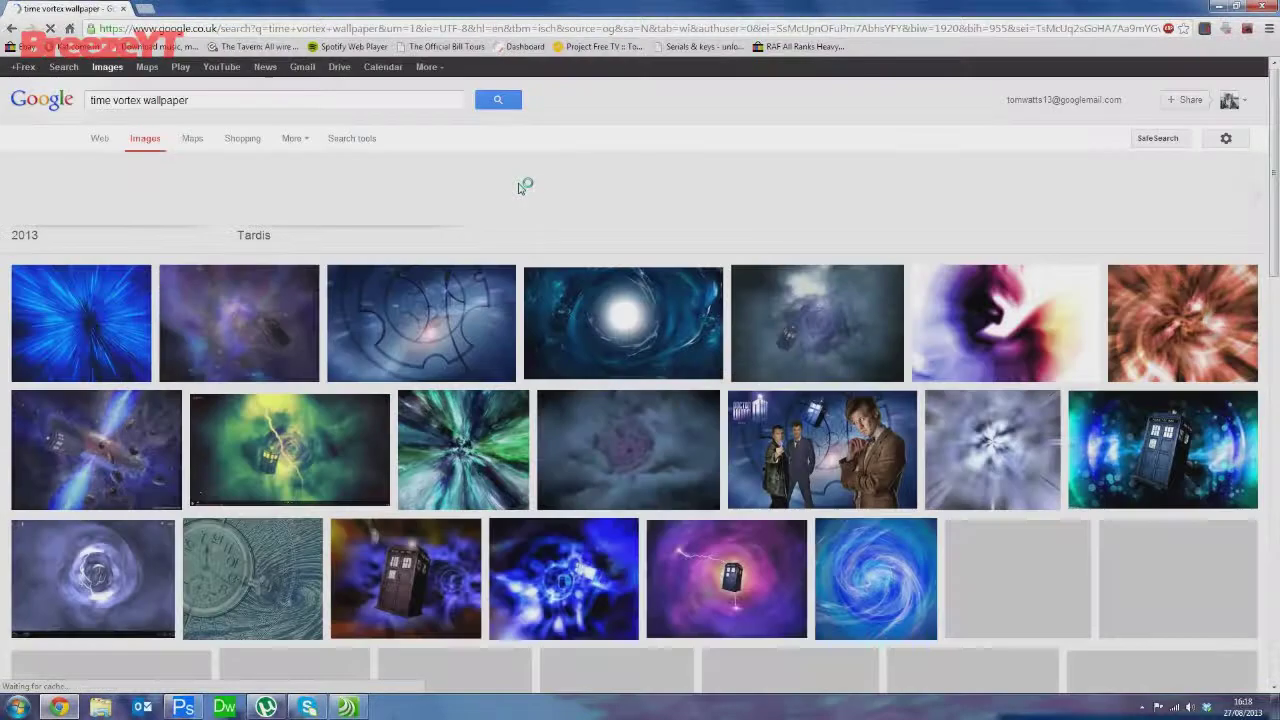
Browse the time vortex image results and preview the 1280 × 960 Galactic Vortex wallpaper from picstopin.com
{"action": "scroll", "coordinate": [645, 291], "scroll_direction": "down", "scroll_amount": 4}
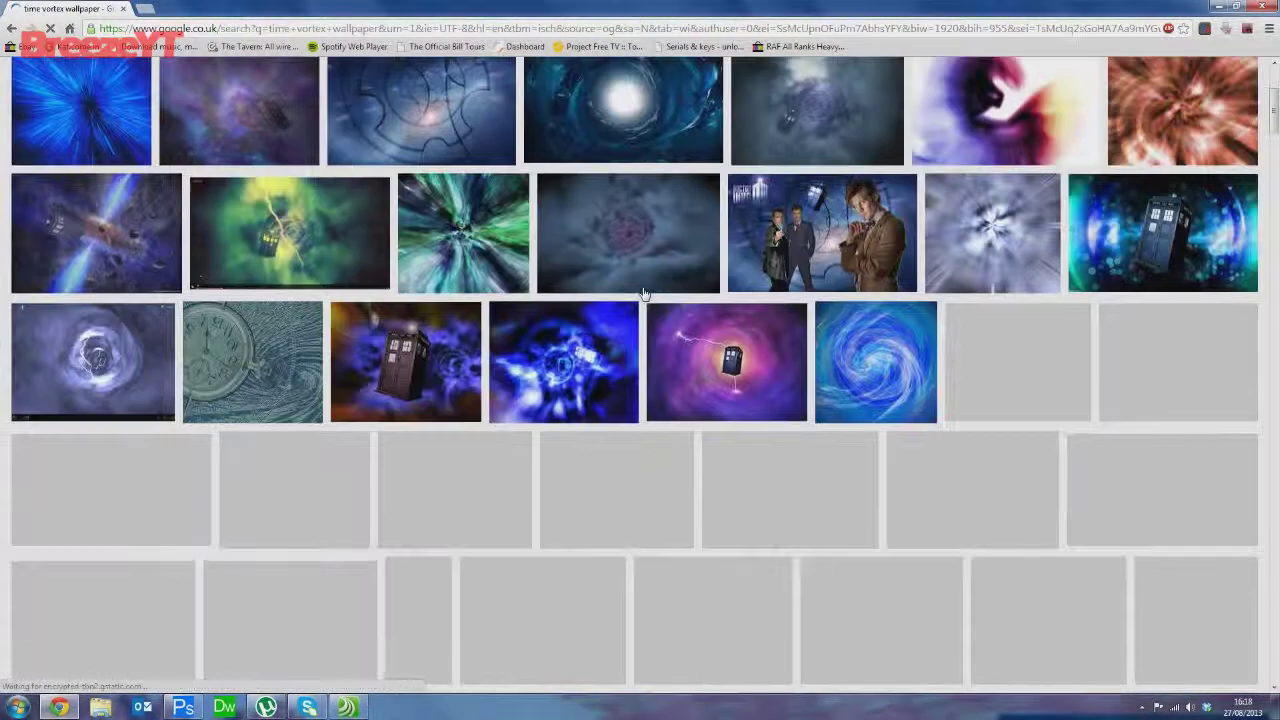
{"action": "scroll", "coordinate": [643, 296], "scroll_direction": "down", "scroll_amount": 1}
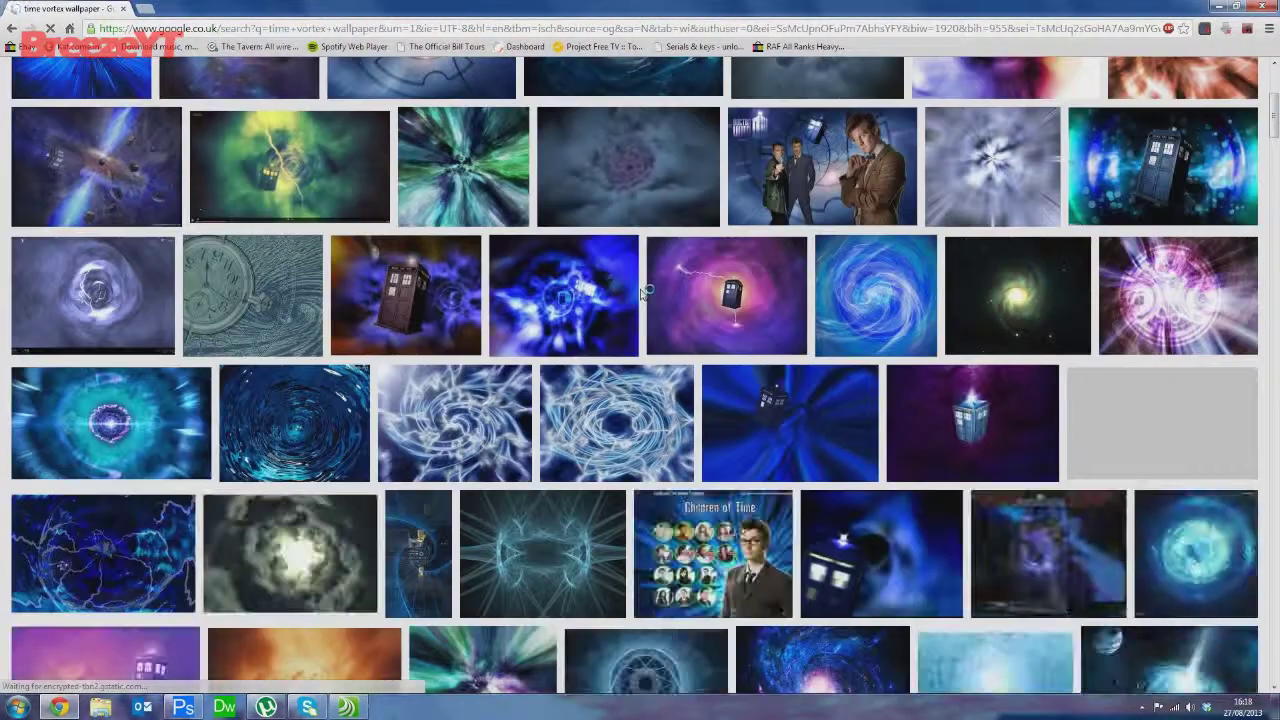
{"action": "scroll", "coordinate": [643, 296], "scroll_direction": "down", "scroll_amount": 6}
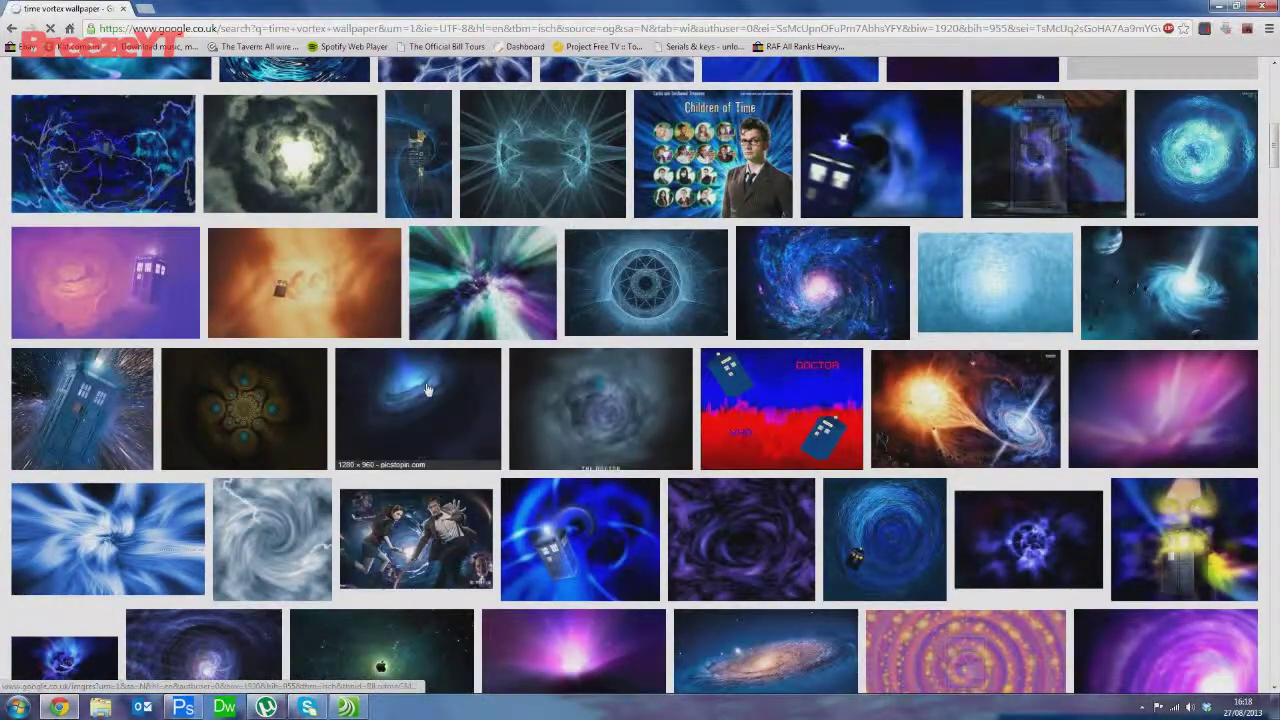
{"action": "left_click", "coordinate": [439, 390]}
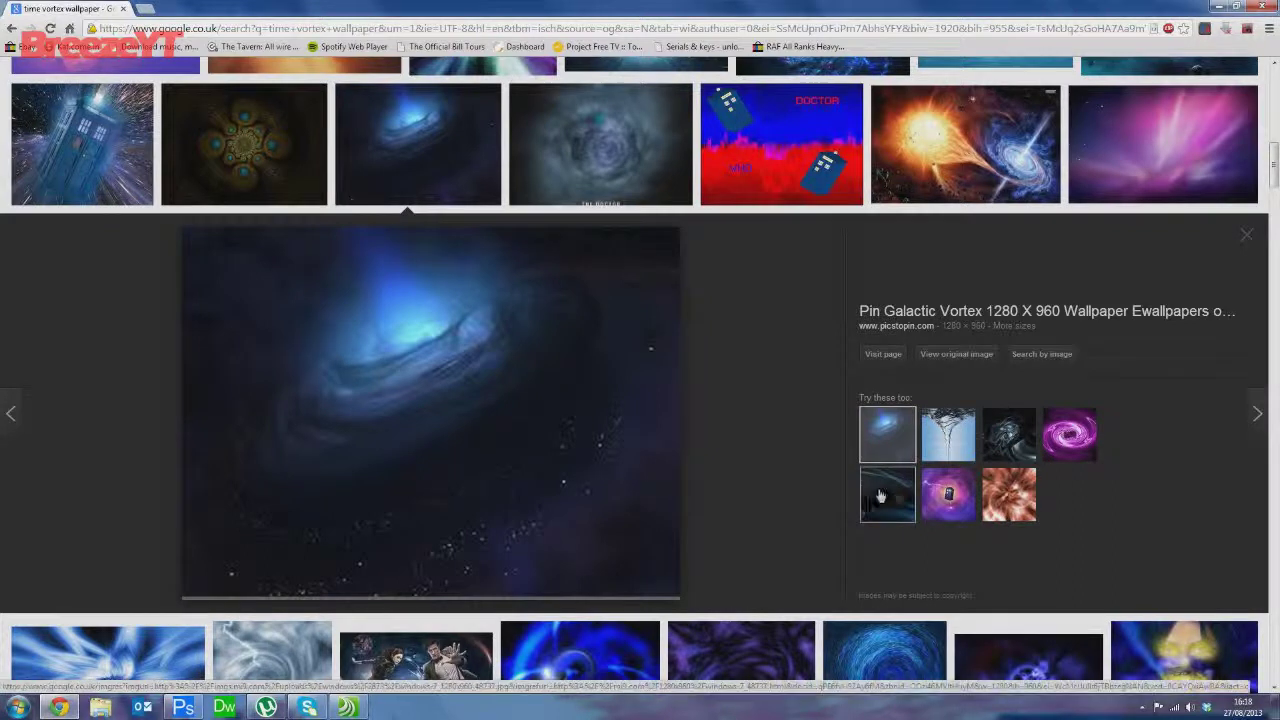
{"action": "left_click", "coordinate": [978, 354]}
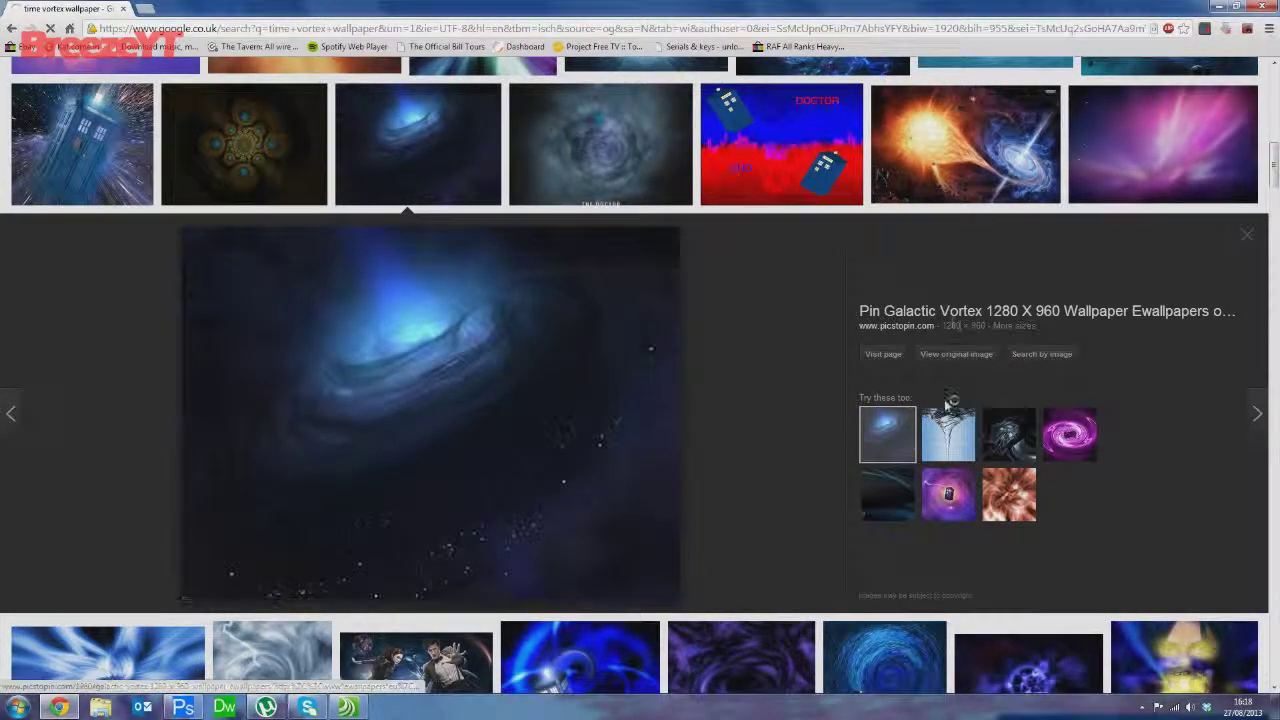
Look further through the time vortex results and preview the 1366 × 768 Galactic Vortex wallpaper
{"action": "scroll", "coordinate": [723, 408], "scroll_direction": "down", "scroll_amount": 3}
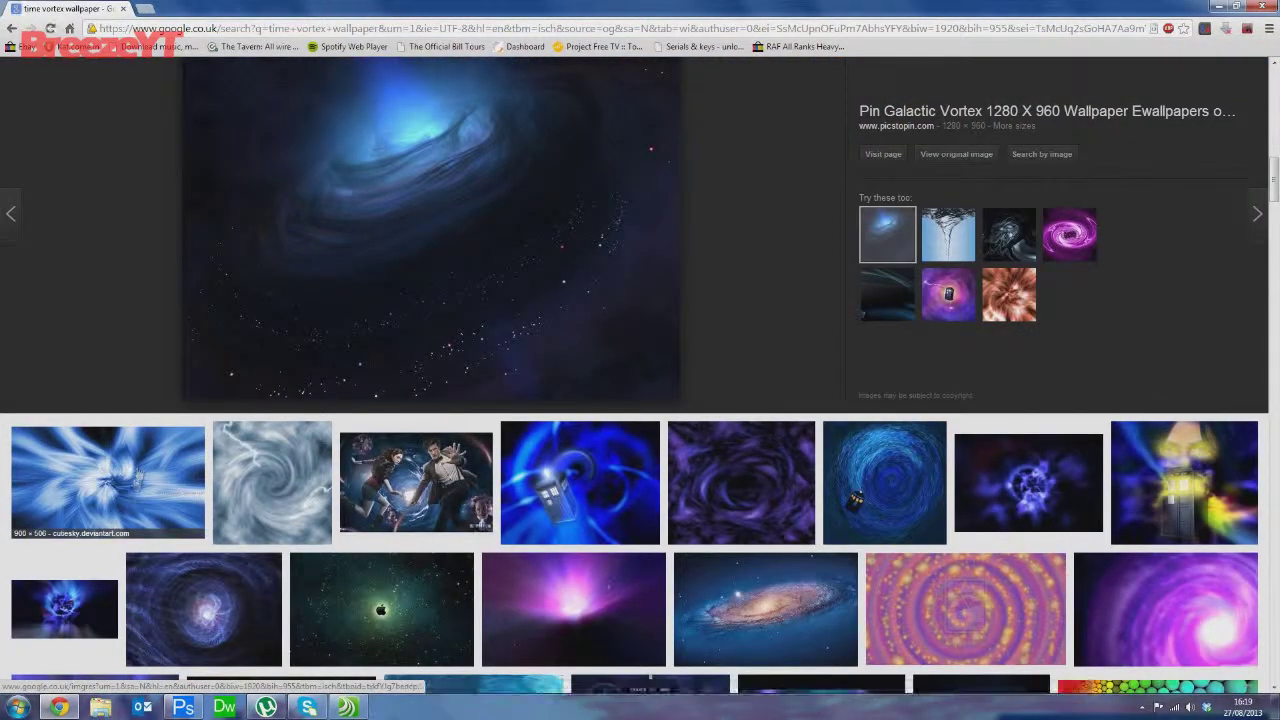
{"action": "scroll", "coordinate": [438, 475], "scroll_direction": "down", "scroll_amount": 5}
{"action": "scroll", "coordinate": [438, 475], "scroll_direction": "down", "scroll_amount": 4}
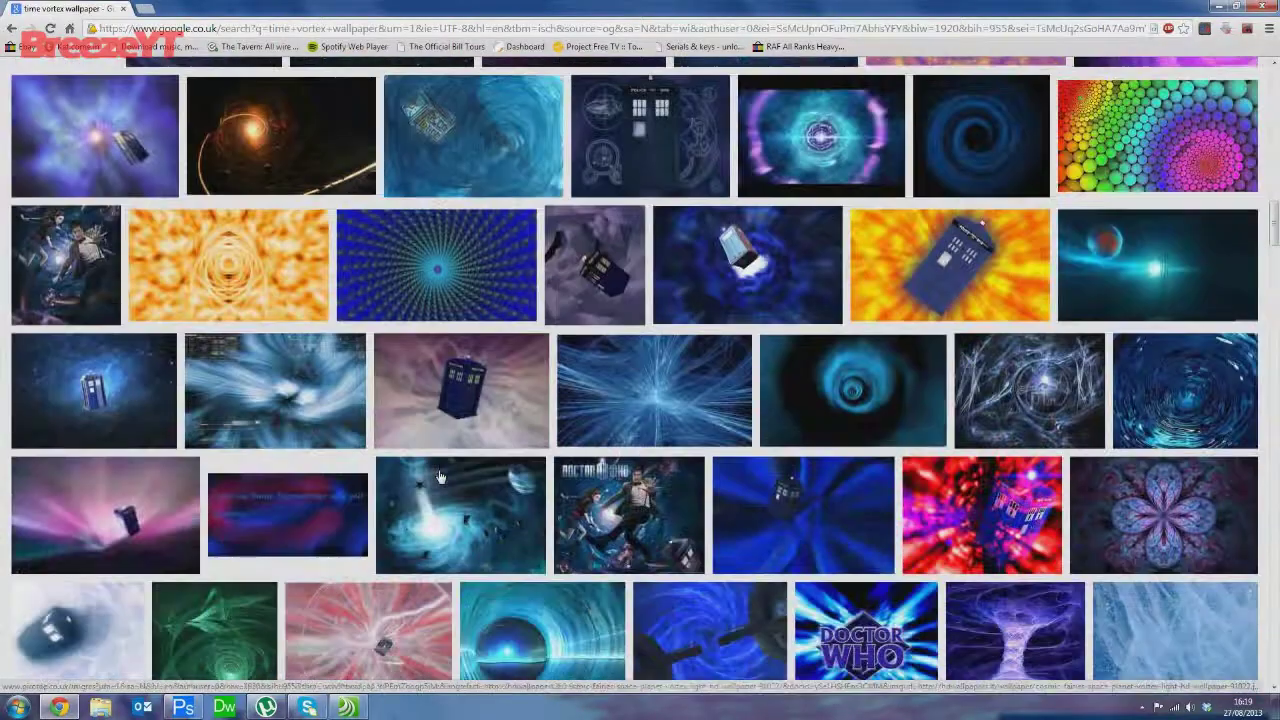
{"action": "scroll", "coordinate": [438, 475], "scroll_direction": "down", "scroll_amount": 4}
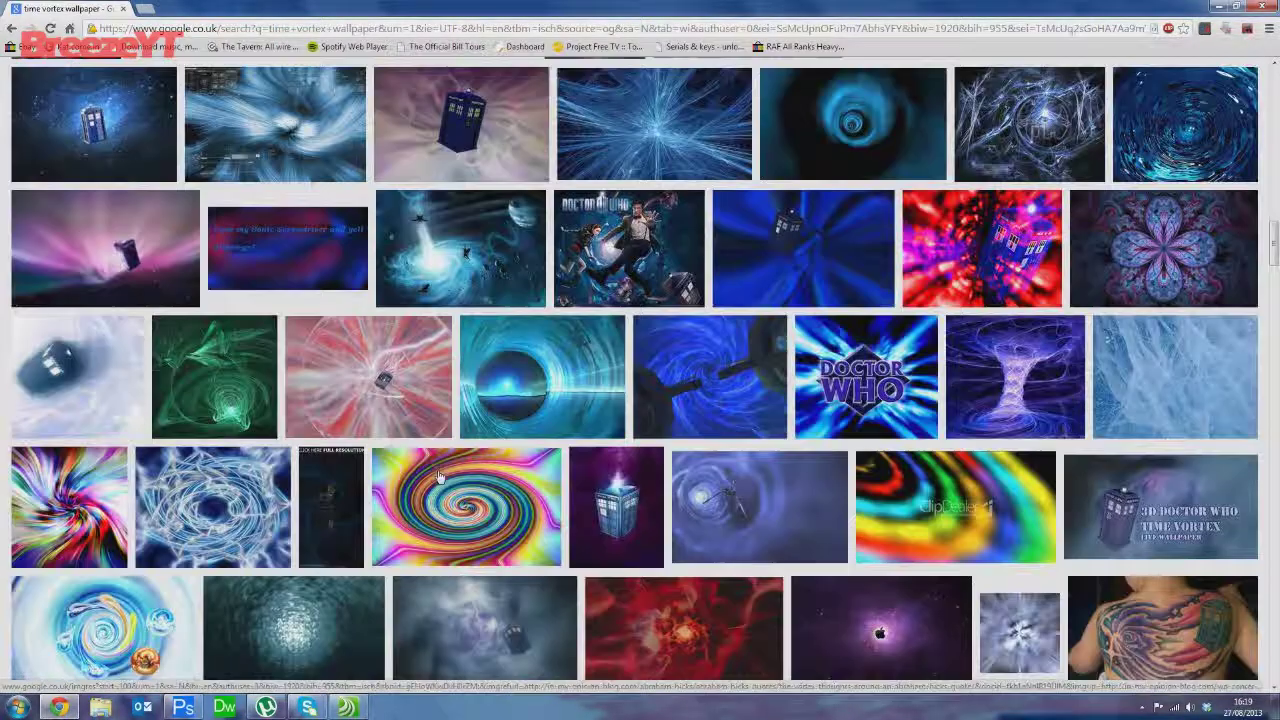
{"action": "scroll", "coordinate": [438, 475], "scroll_direction": "down", "scroll_amount": 4}
{"action": "scroll", "coordinate": [438, 477], "scroll_direction": "down", "scroll_amount": 3}
{"action": "scroll", "coordinate": [533, 547], "scroll_direction": "down", "scroll_amount": 3}
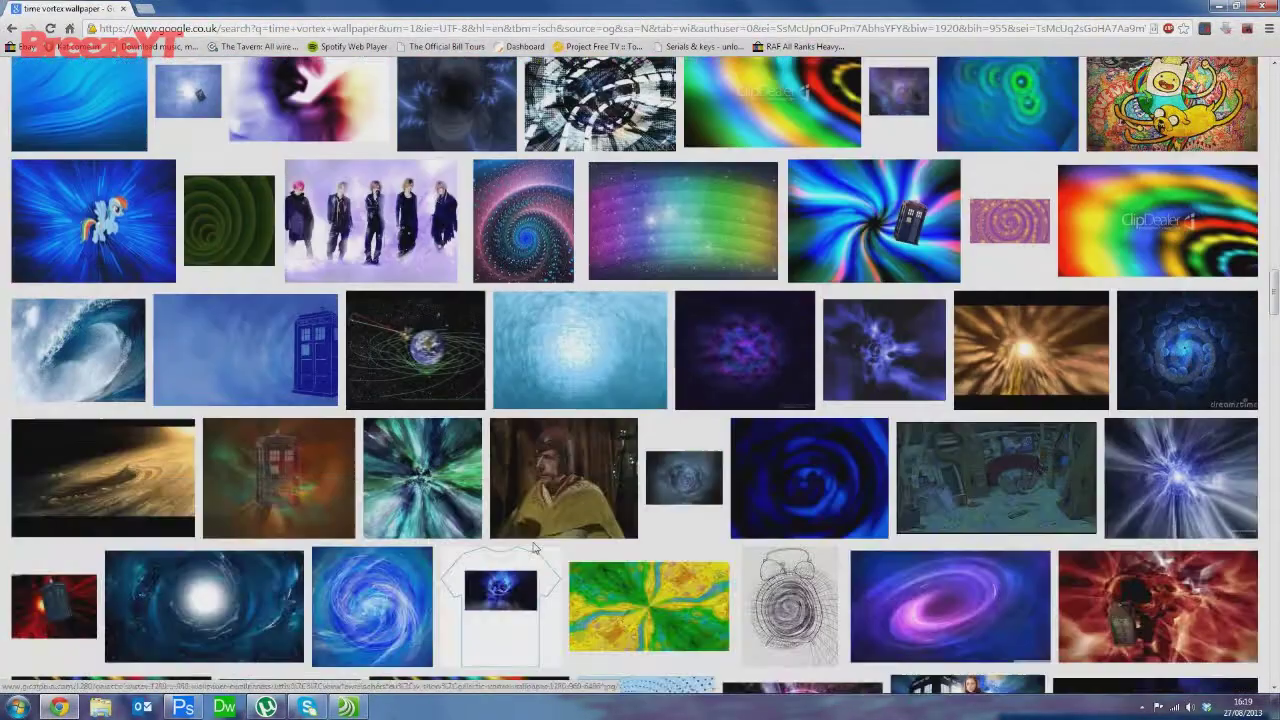
{"action": "scroll", "coordinate": [535, 547], "scroll_direction": "down", "scroll_amount": 3}
{"action": "scroll", "coordinate": [535, 547], "scroll_direction": "down", "scroll_amount": 3}
{"action": "scroll", "coordinate": [535, 547], "scroll_direction": "down", "scroll_amount": 2}
{"action": "scroll", "coordinate": [519, 181], "scroll_direction": "down", "scroll_amount": 2}
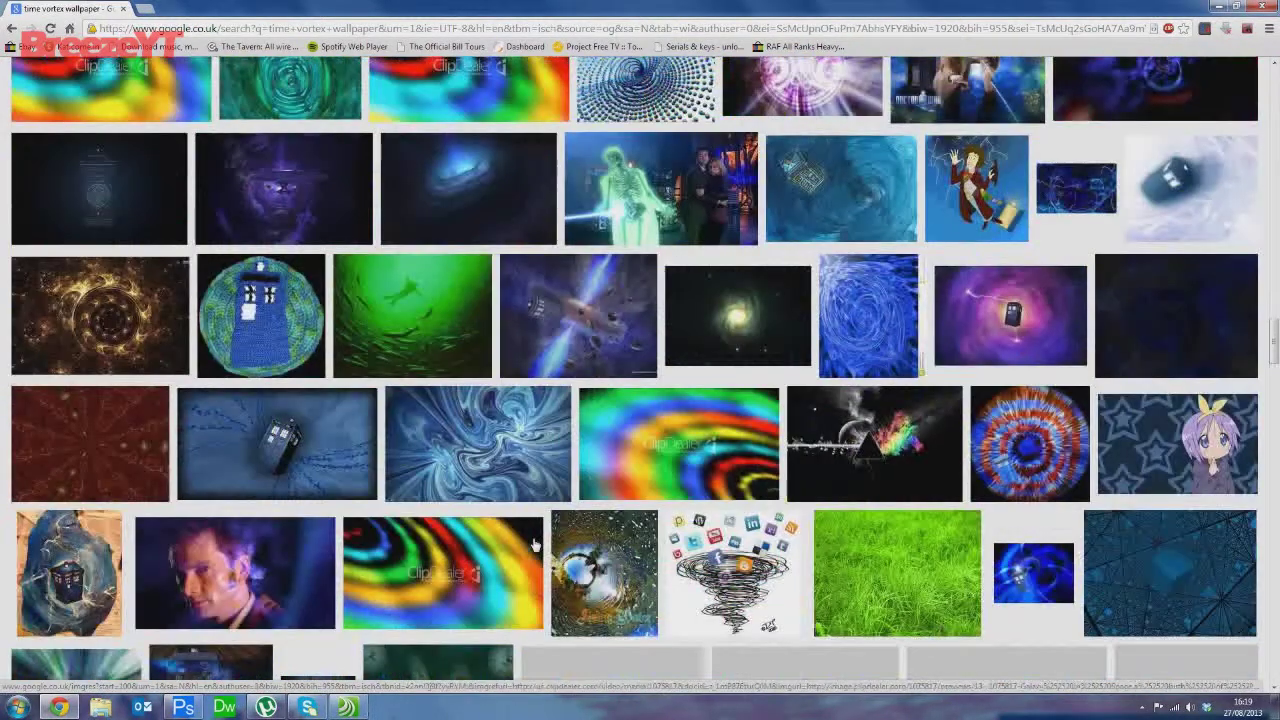
{"action": "left_click", "coordinate": [518, 182]}
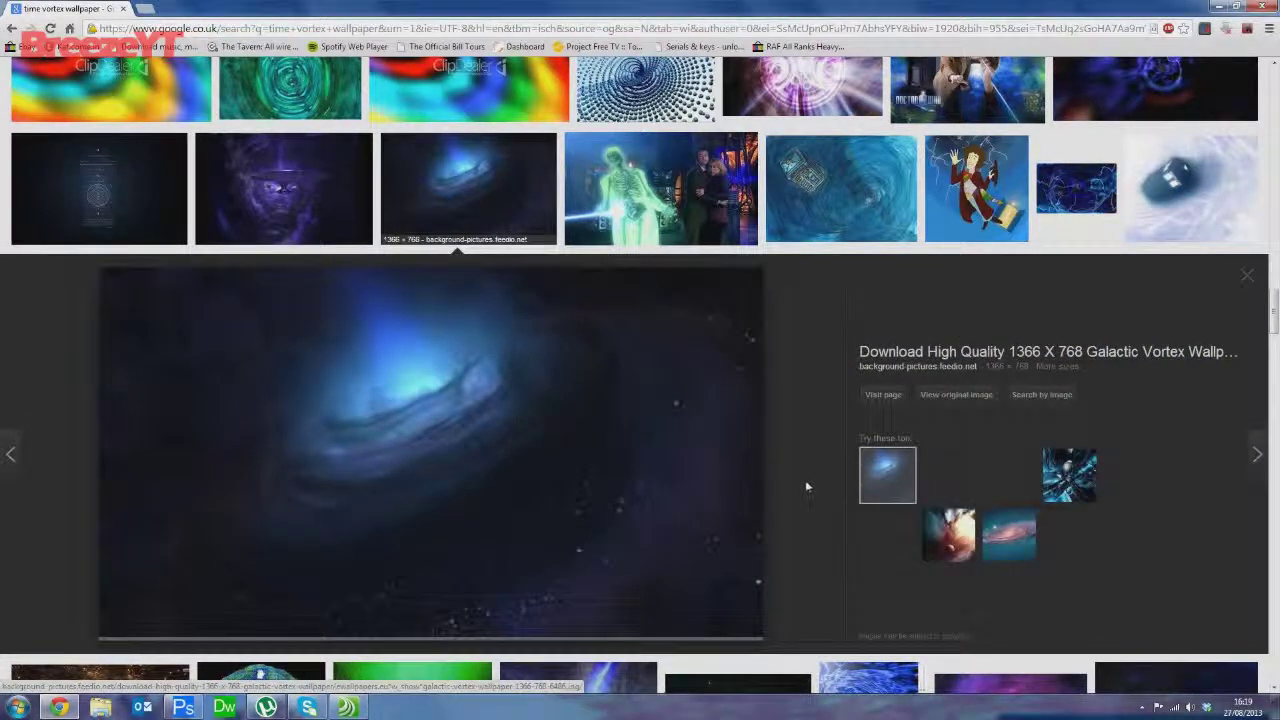
Examine the remaining time vortex image results for a suitable website background
{"action": "scroll", "coordinate": [804, 487], "scroll_direction": "down", "scroll_amount": 6}
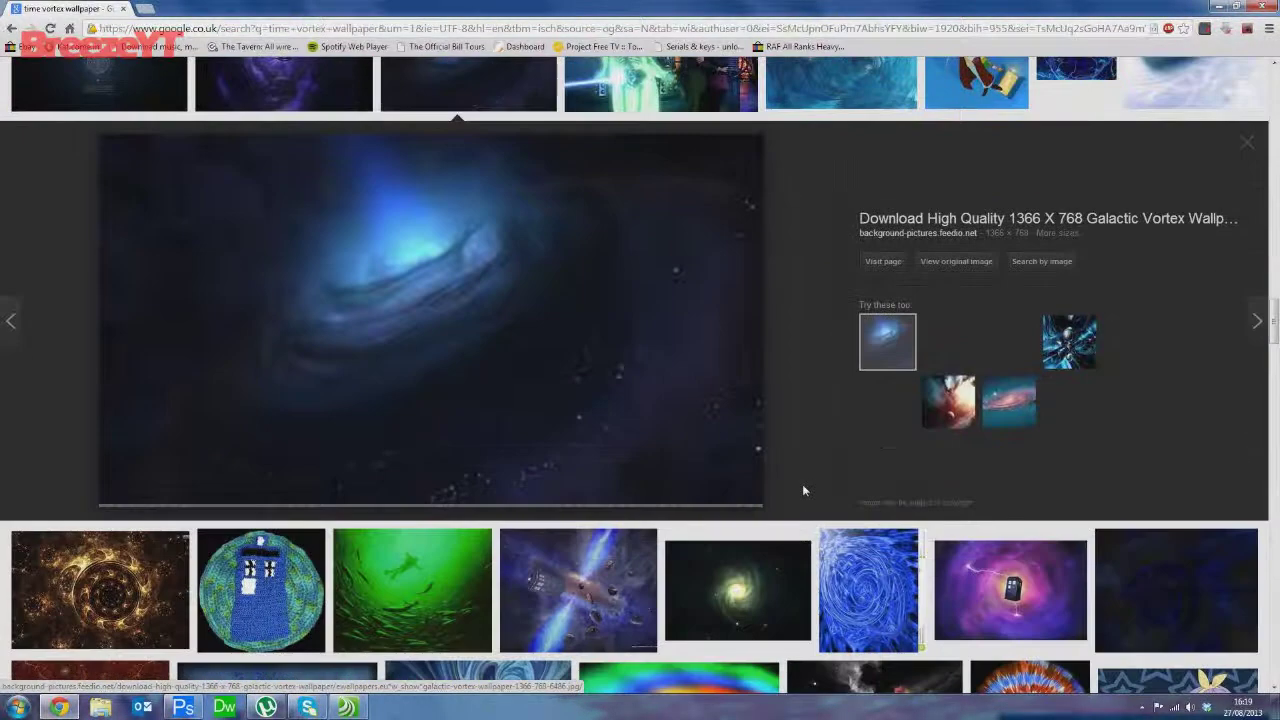
{"action": "scroll", "coordinate": [805, 493], "scroll_direction": "down", "scroll_amount": 3}
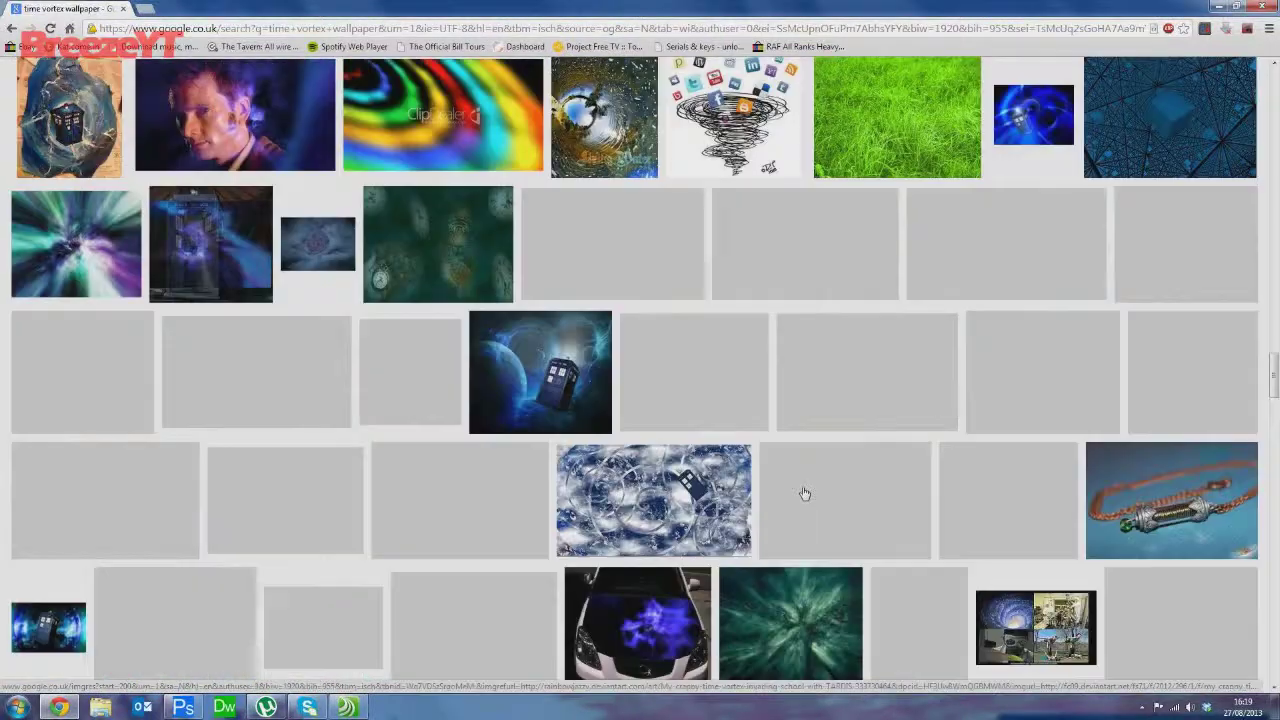
{"action": "scroll", "coordinate": [804, 493], "scroll_direction": "down", "scroll_amount": 7}
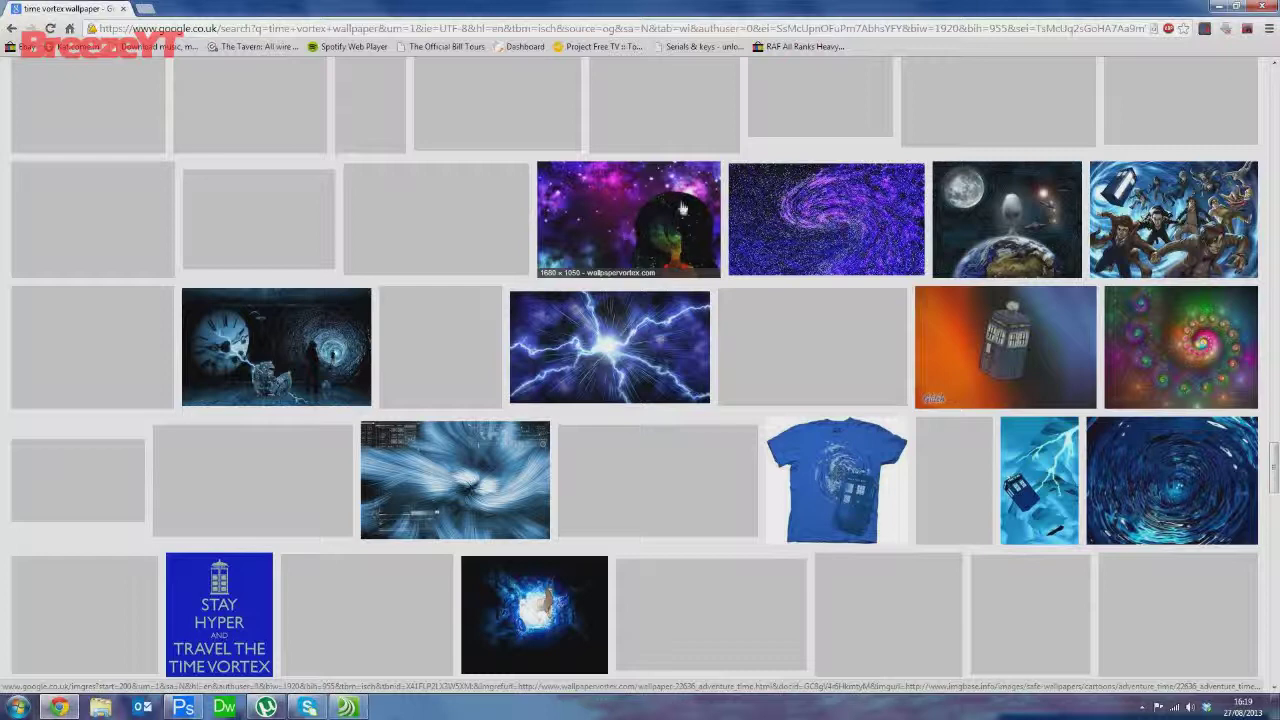
{"action": "scroll", "coordinate": [650, 234], "scroll_direction": "down", "scroll_amount": 4}
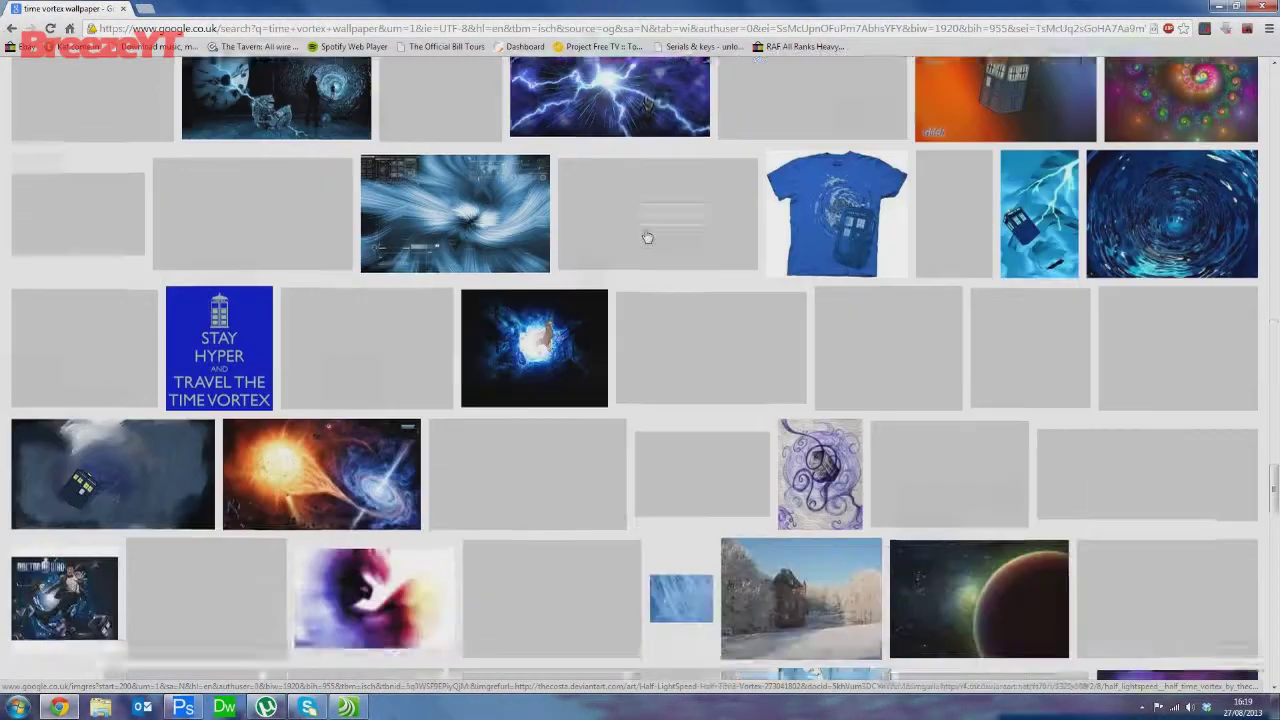
{"action": "scroll", "coordinate": [646, 234], "scroll_direction": "up", "scroll_amount": 3}
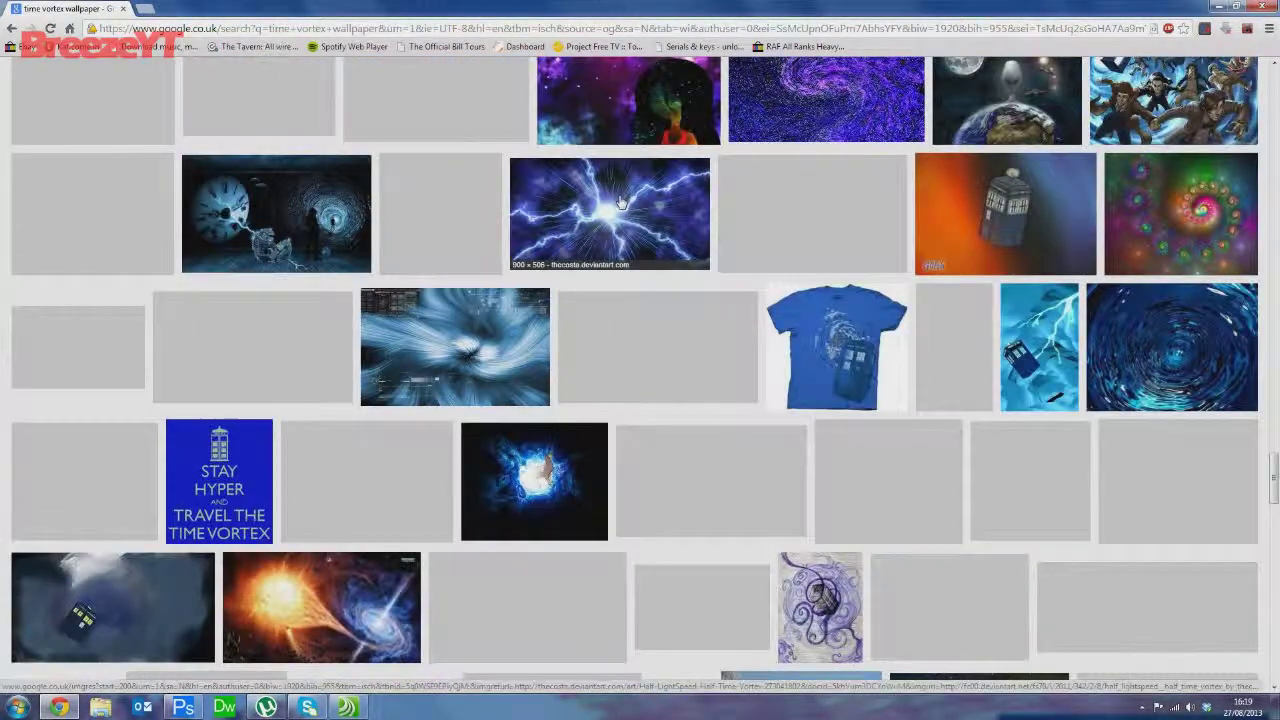
{"action": "scroll", "coordinate": [620, 203], "scroll_direction": "down", "scroll_amount": 10}
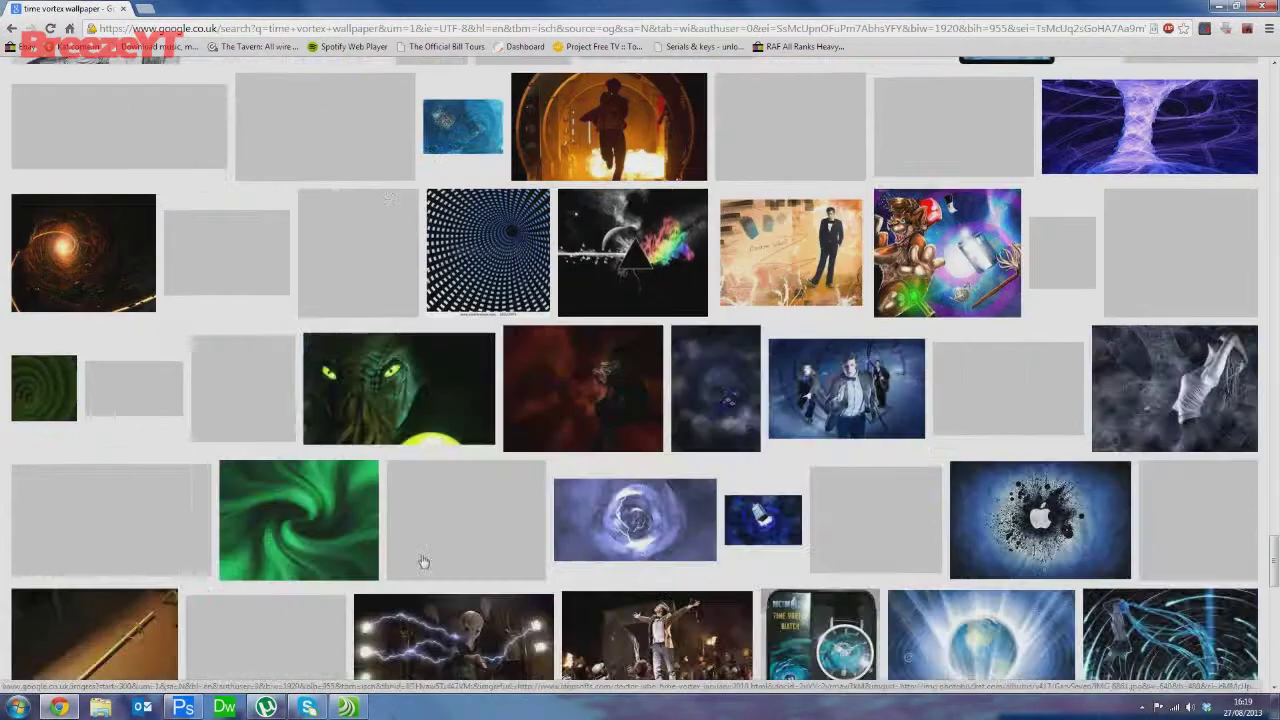
{"action": "scroll", "coordinate": [578, 497], "scroll_direction": "up", "scroll_amount": 1}
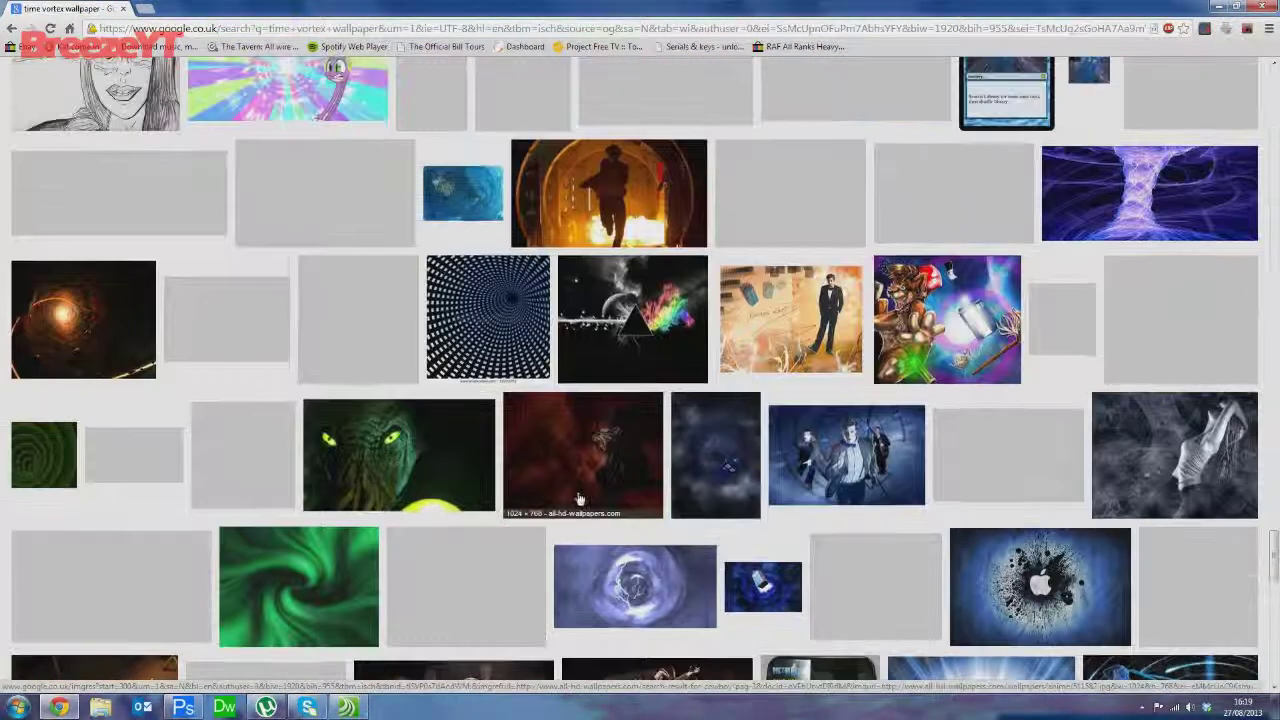
{"action": "scroll", "coordinate": [578, 497], "scroll_direction": "down", "scroll_amount": 7}
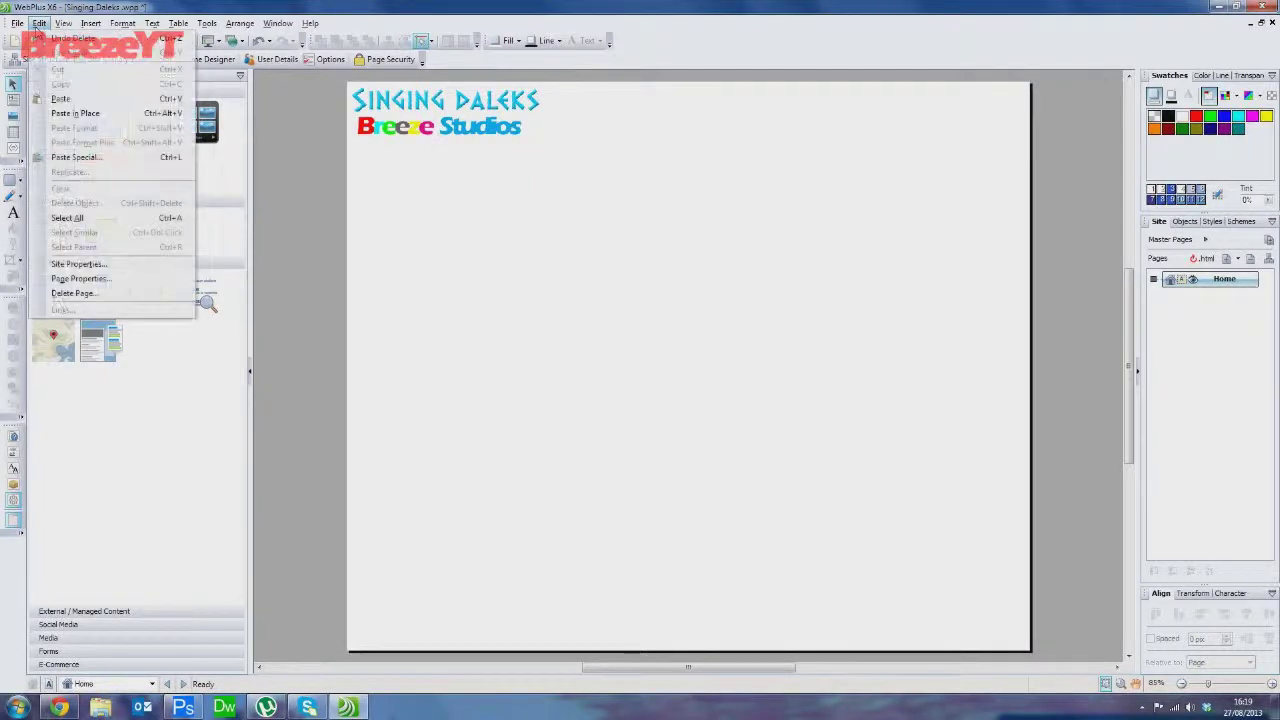
Switch to WebPlus, open the site's background properties and begin adding a background picture from the Downloads folder
{"action": "left_click", "coordinate": [80, 264]}
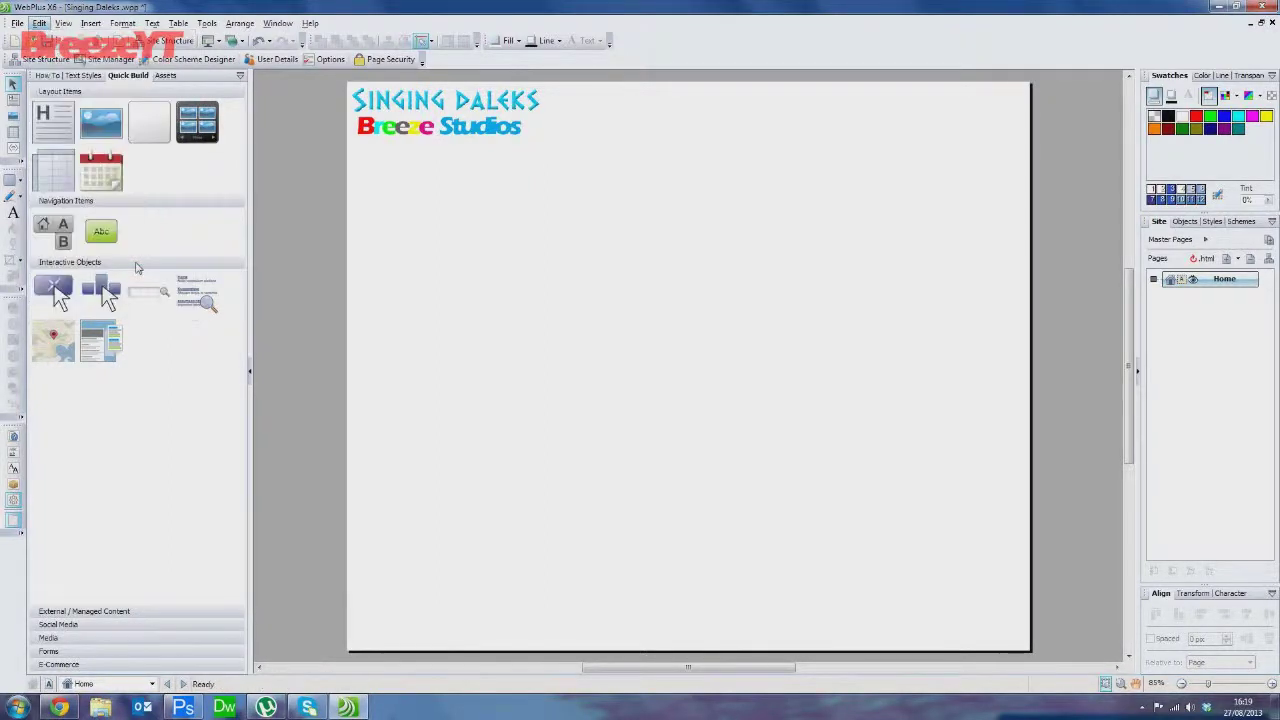
{"action": "left_click", "coordinate": [492, 216]}
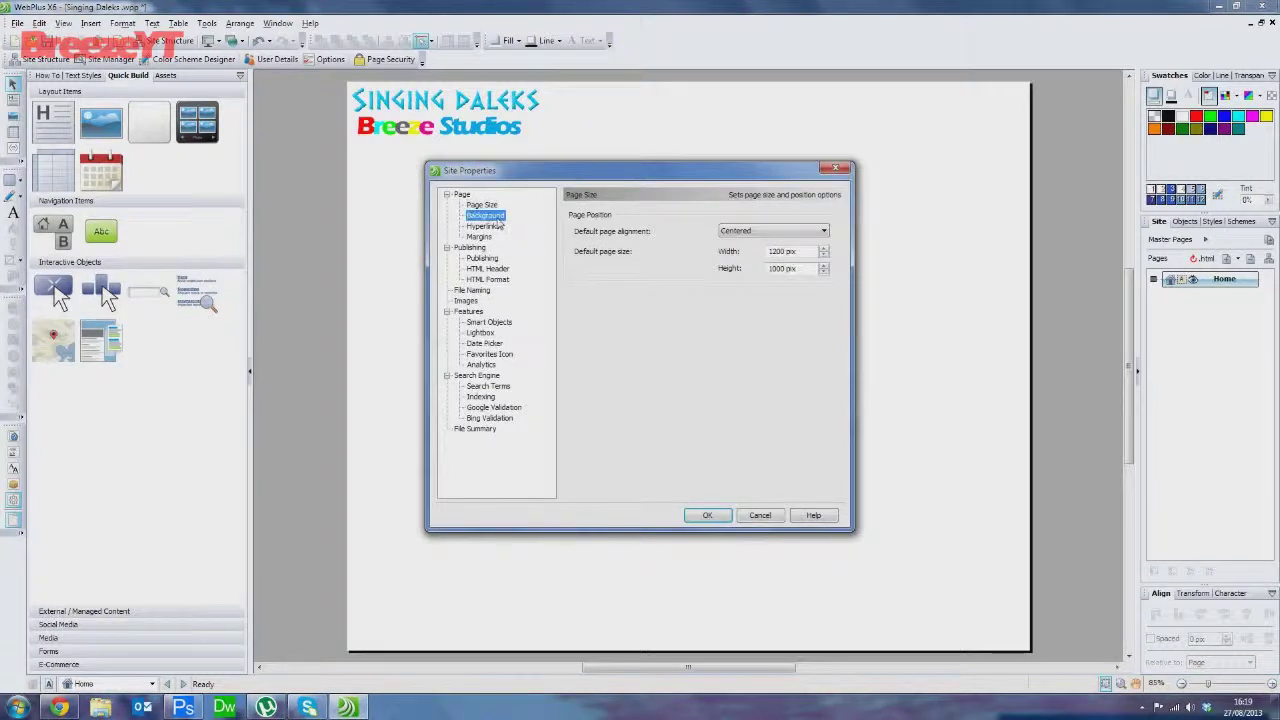
{"action": "left_click", "coordinate": [598, 474]}
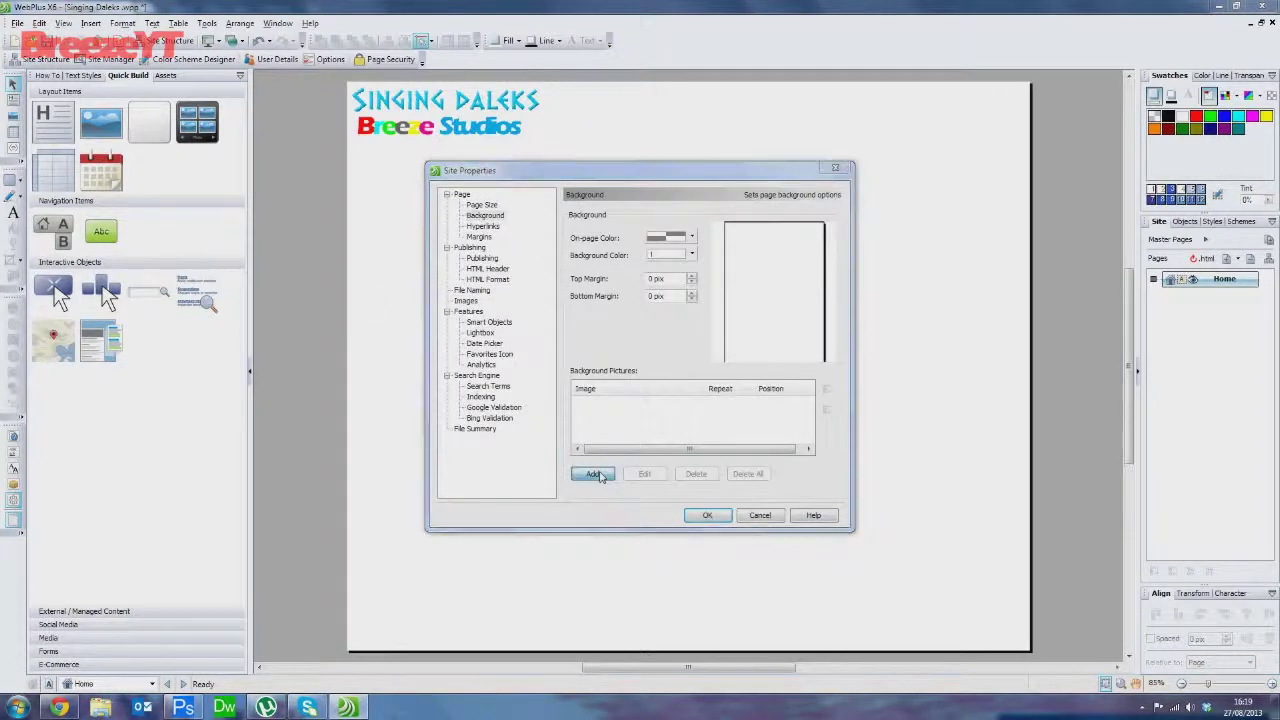
{"action": "left_click", "coordinate": [477, 266]}
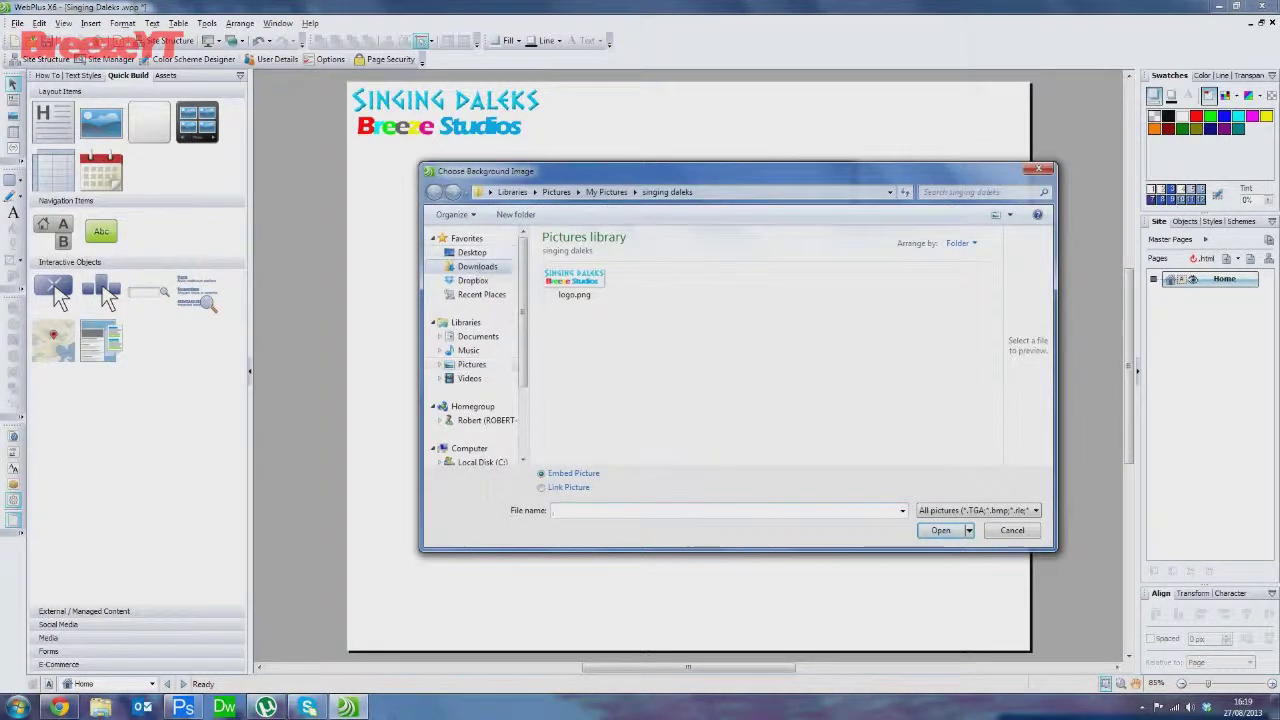
{"action": "scroll", "coordinate": [997, 308], "scroll_direction": "down", "scroll_amount": 2}
{"action": "left_click_drag", "start_coordinate": [997, 308], "coordinate": [988, 390]}
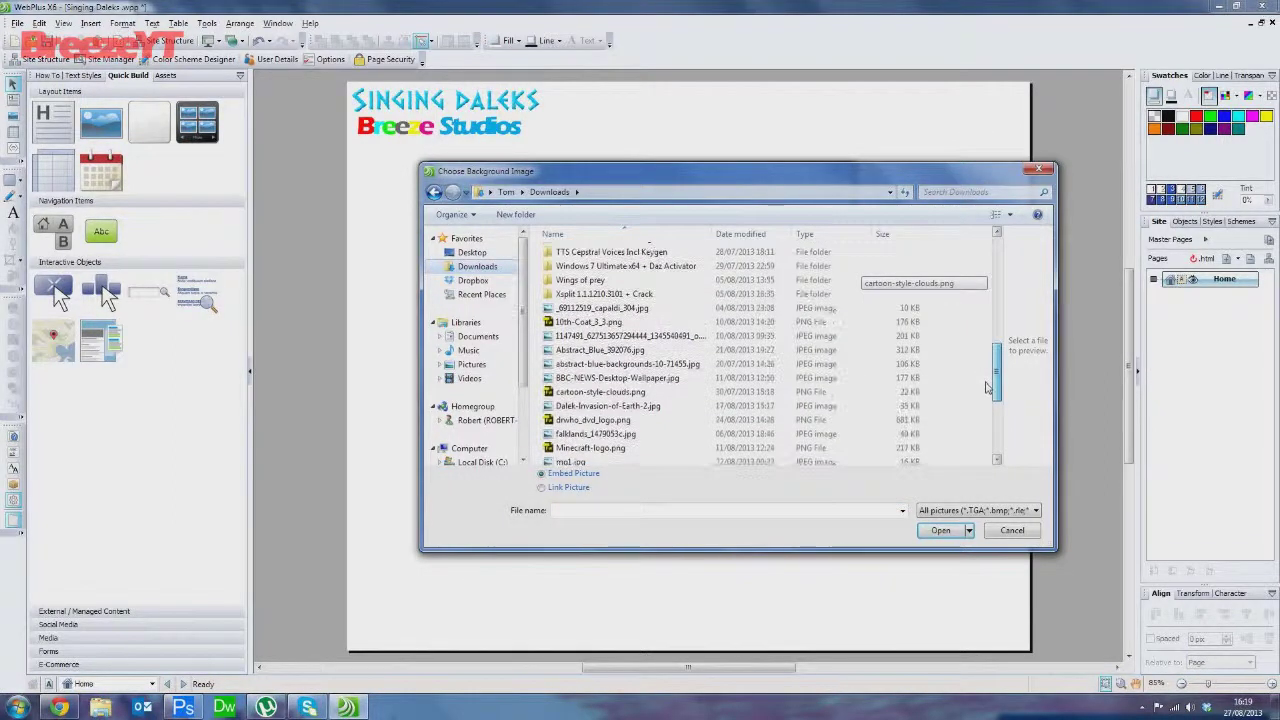
Find pic-6061-1920x1200.jpg among the downloaded pictures, enlarge the preview area to check it, and load it as a linked background picture
{"action": "left_click", "coordinate": [673, 364]}
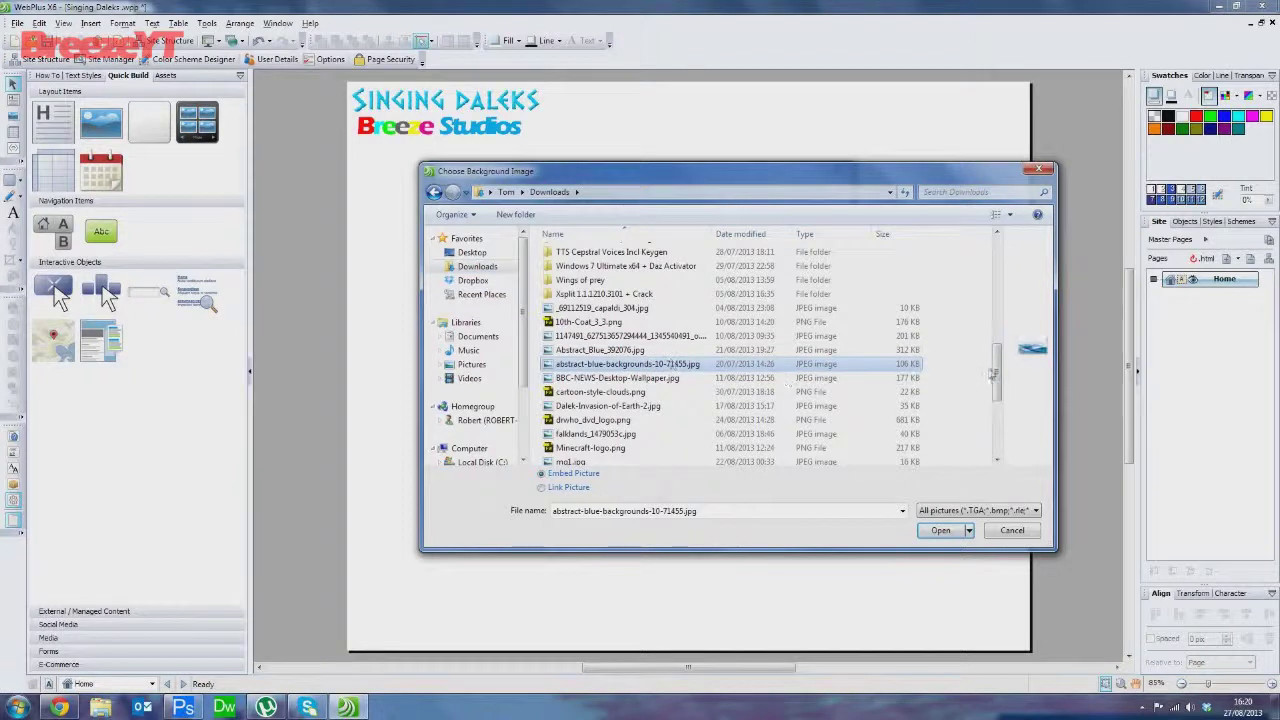
{"action": "scroll", "coordinate": [851, 370], "scroll_direction": "down", "scroll_amount": 2}
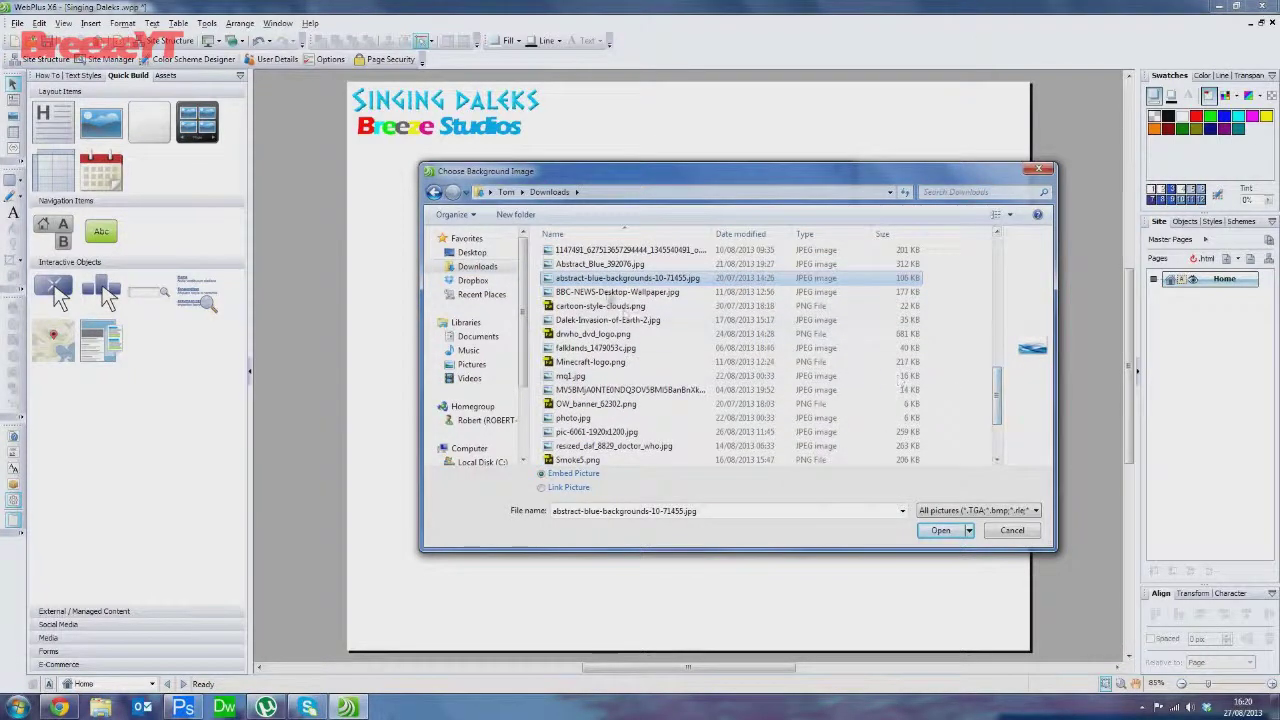
{"action": "key", "text": "p"}
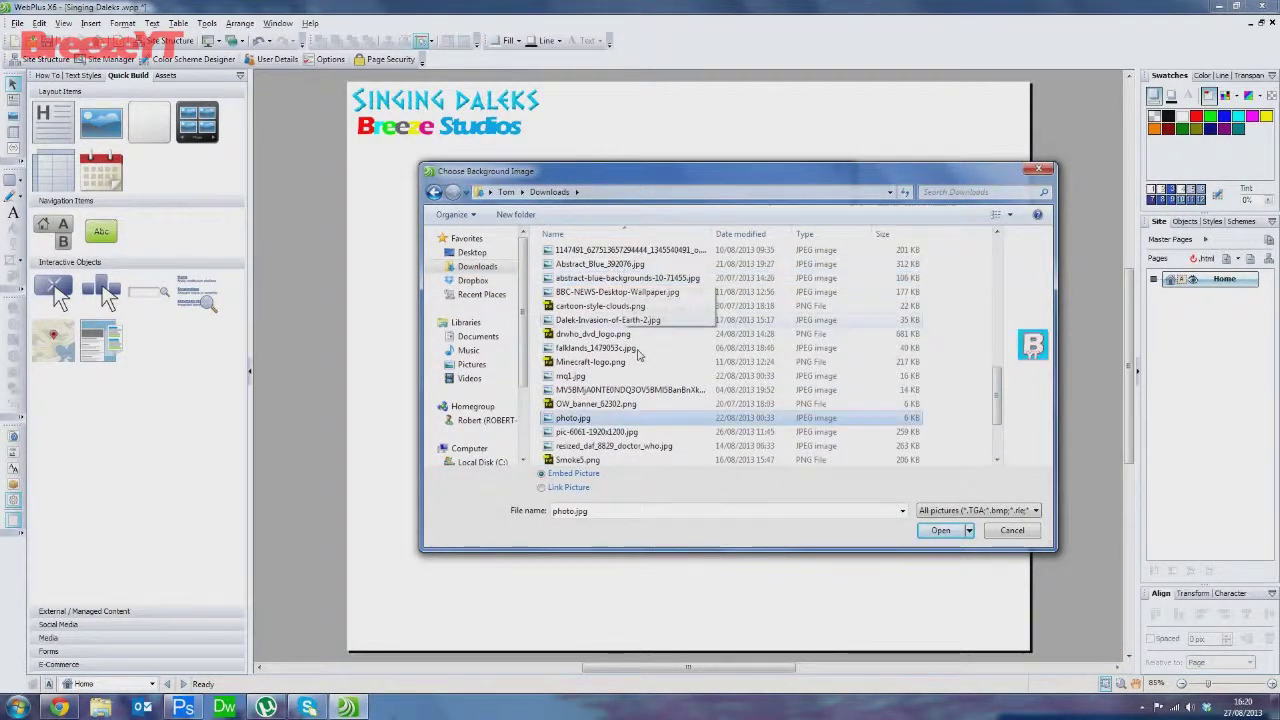
{"action": "left_click", "coordinate": [590, 432]}
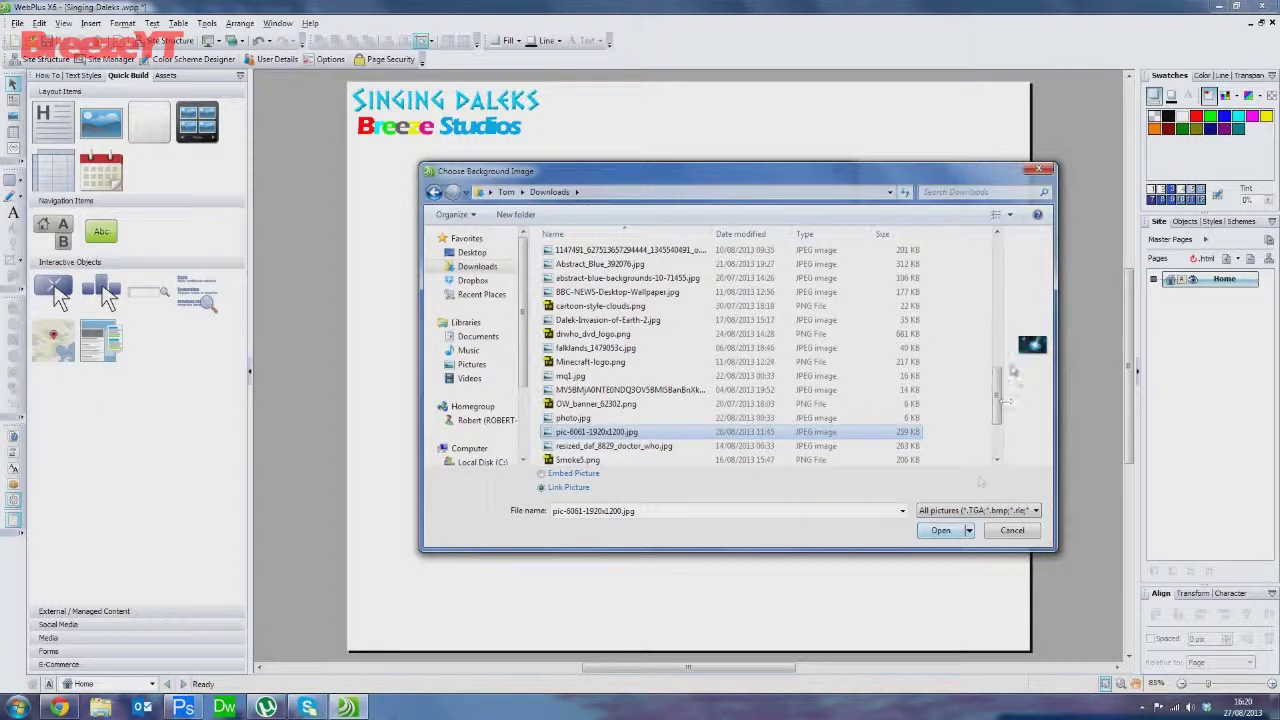
{"action": "left_click_drag", "start_coordinate": [1004, 372], "coordinate": [824, 370]}
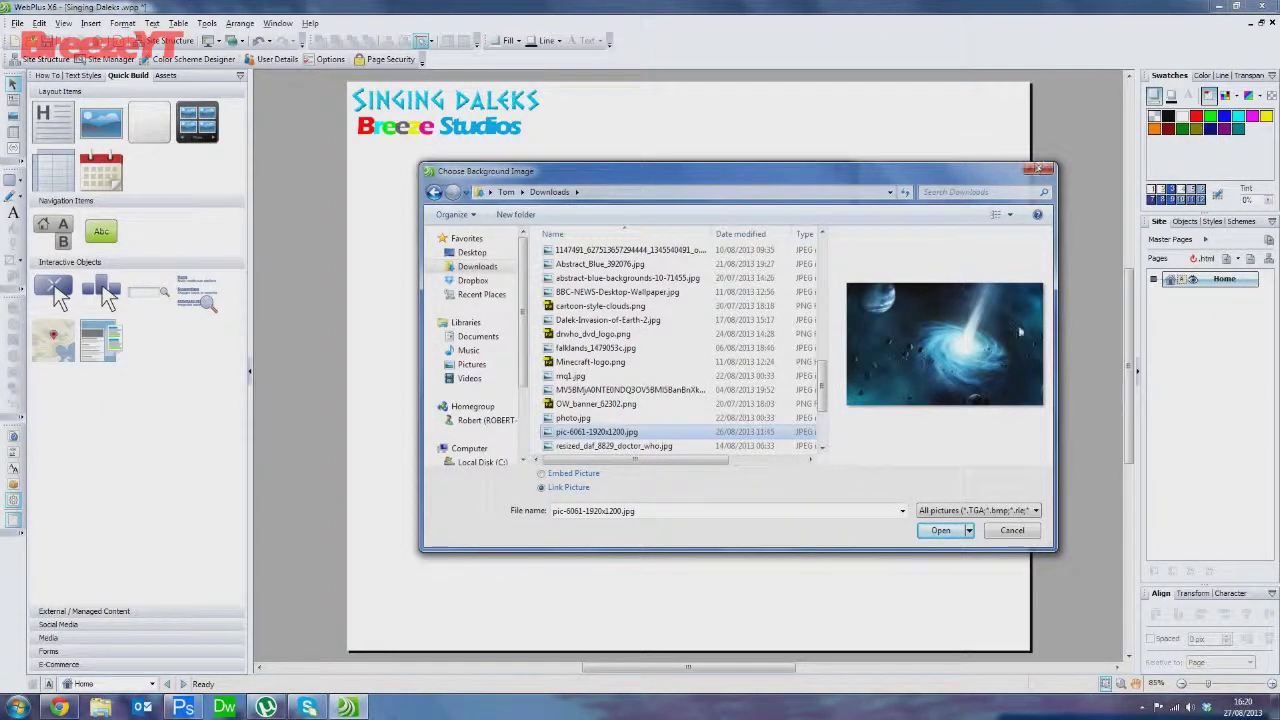
{"action": "left_click", "coordinate": [1010, 214]}
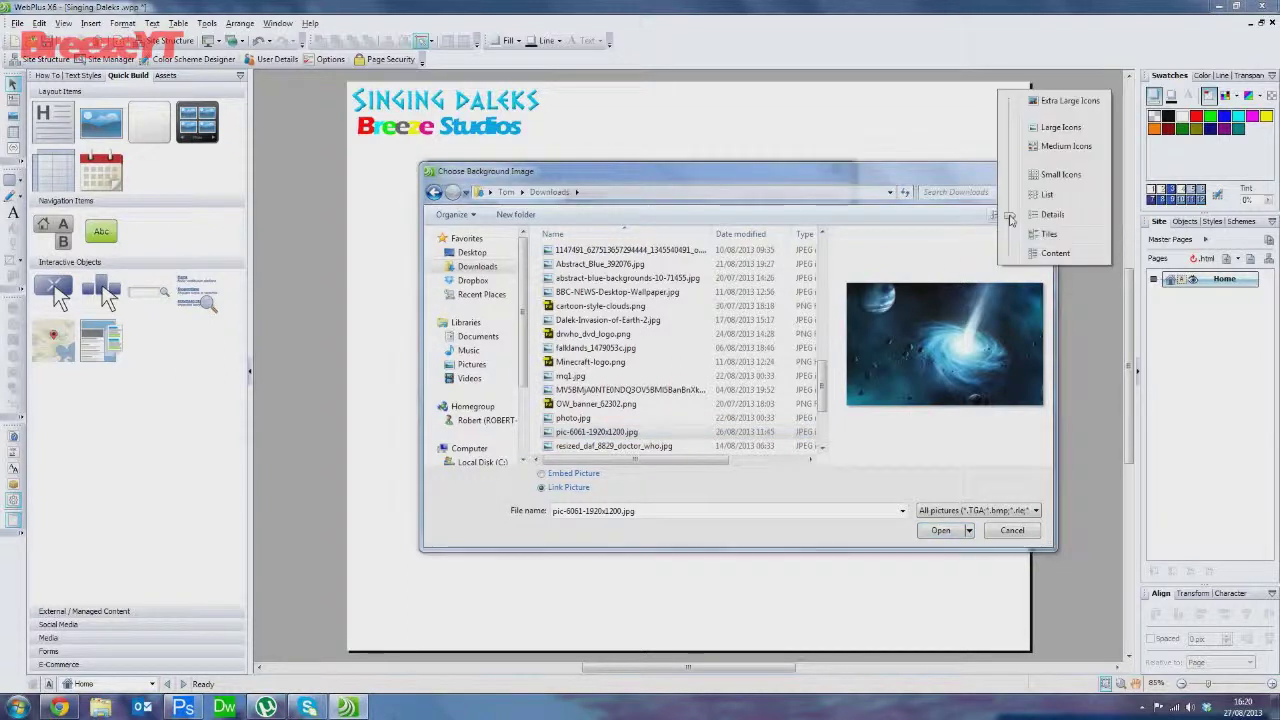
{"action": "left_click", "coordinate": [947, 255]}
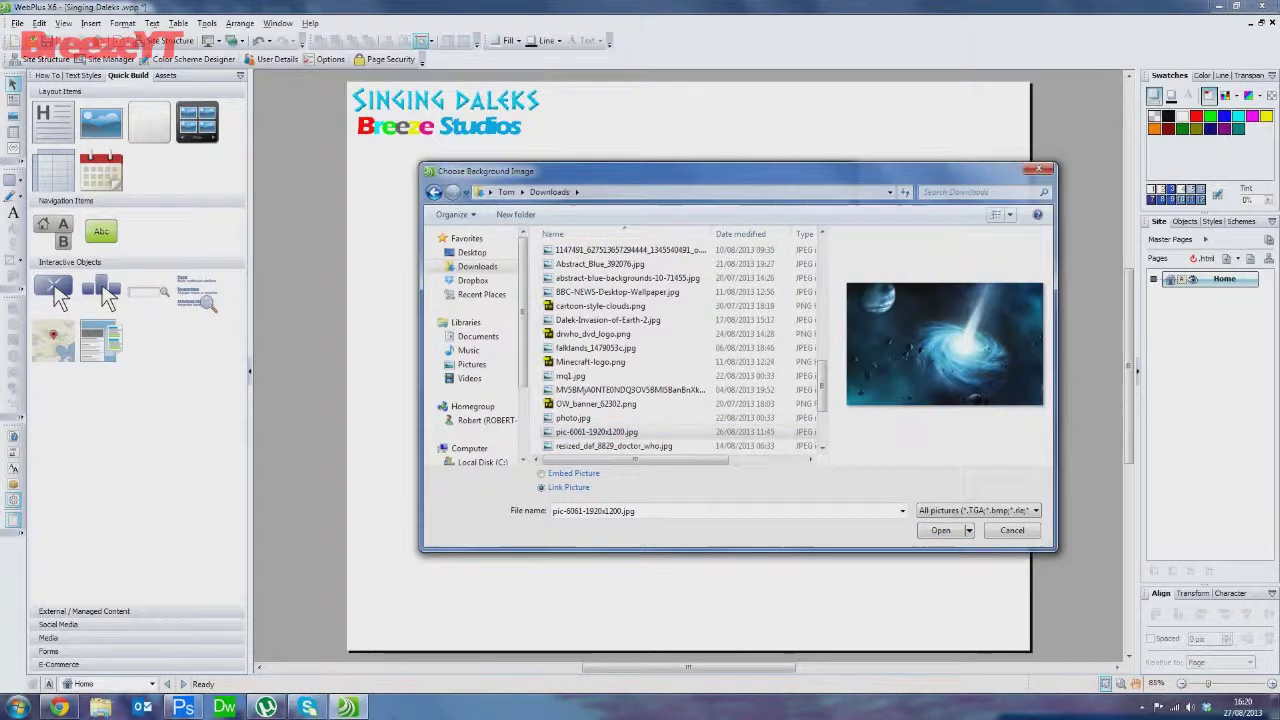
{"action": "left_click", "coordinate": [932, 531]}
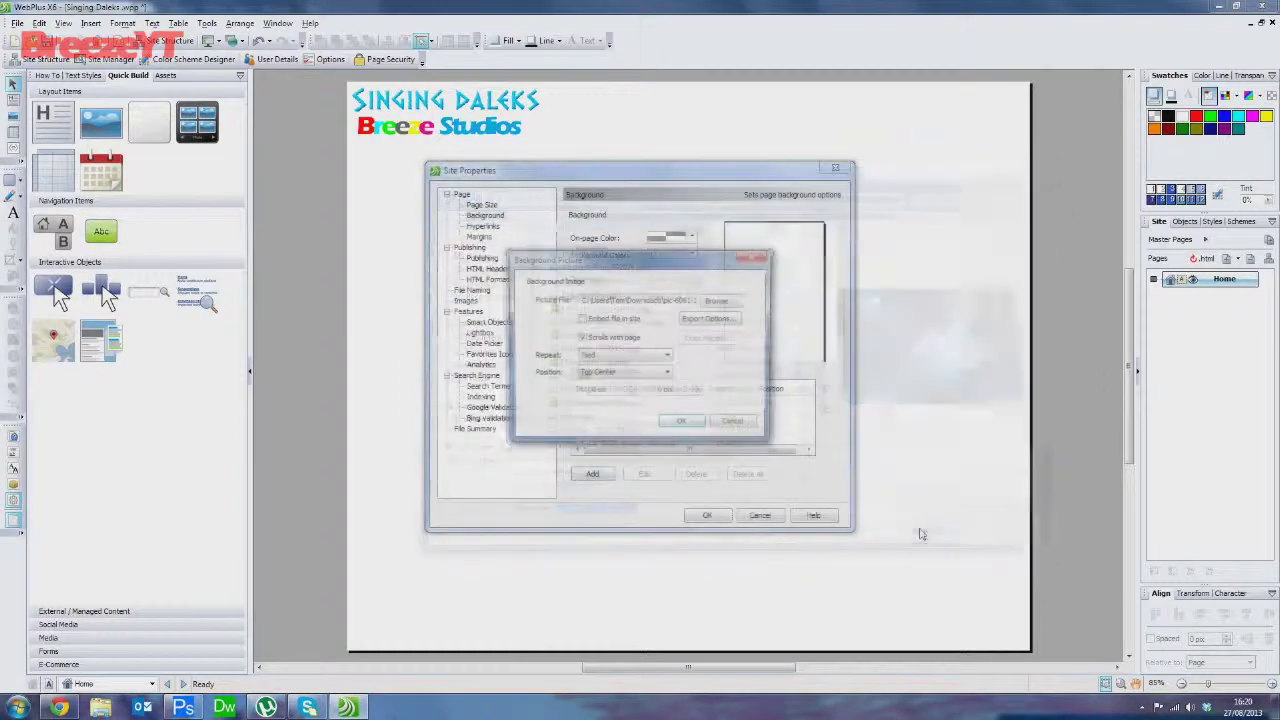
Set the background picture's repeat to None and apply the site background settings
{"action": "left_click", "coordinate": [620, 360]}
{"action": "left_click", "coordinate": [600, 367]}
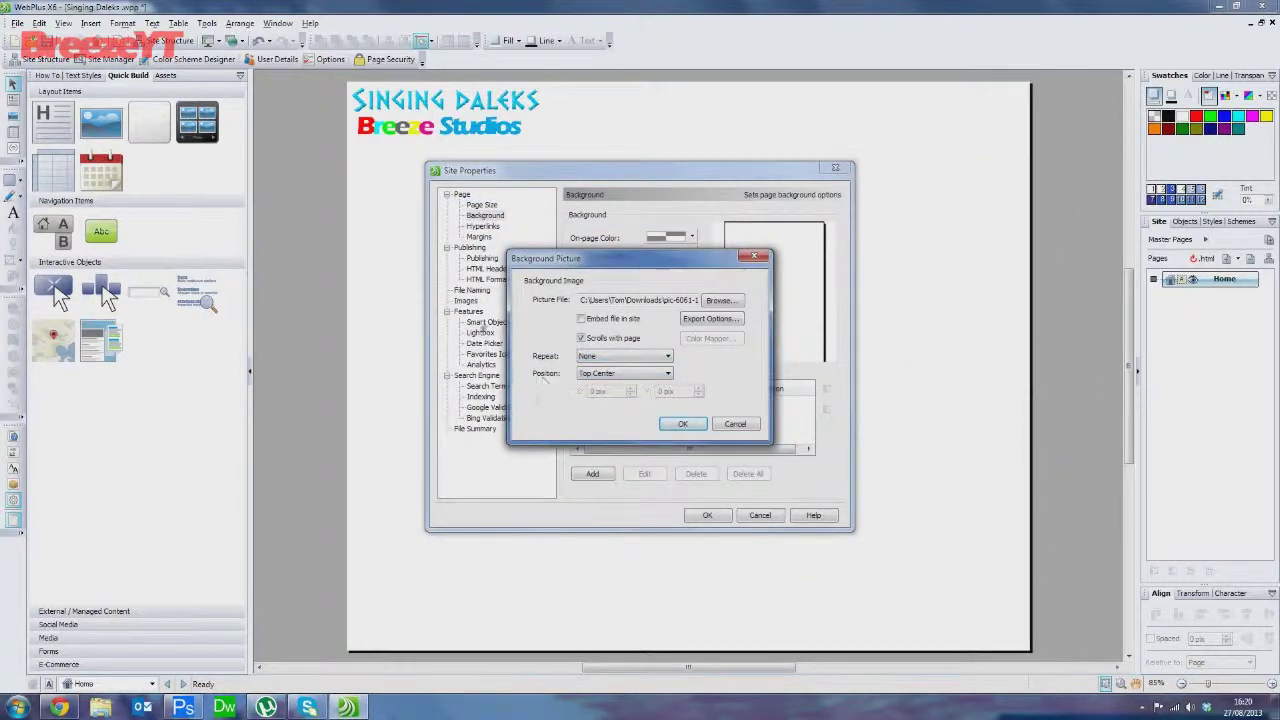
{"action": "left_click", "coordinate": [684, 424]}
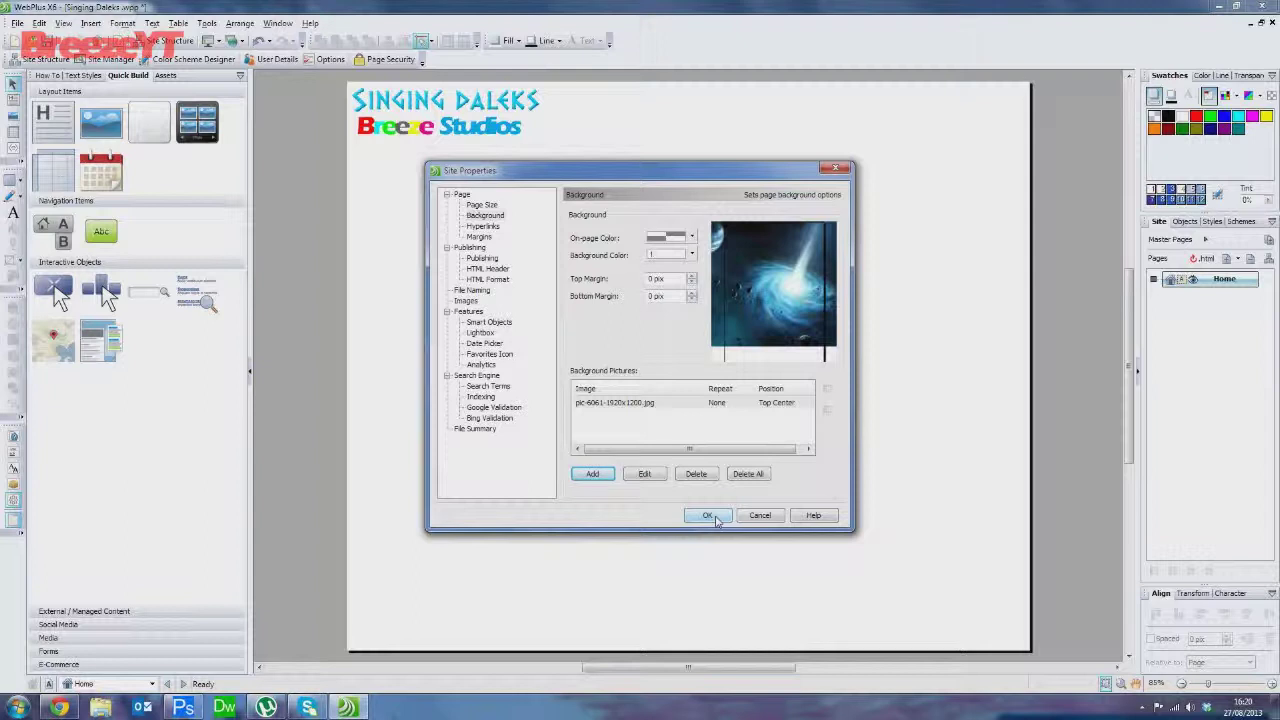
{"action": "left_click", "coordinate": [716, 520]}
{"action": "left_click", "coordinate": [707, 515]}
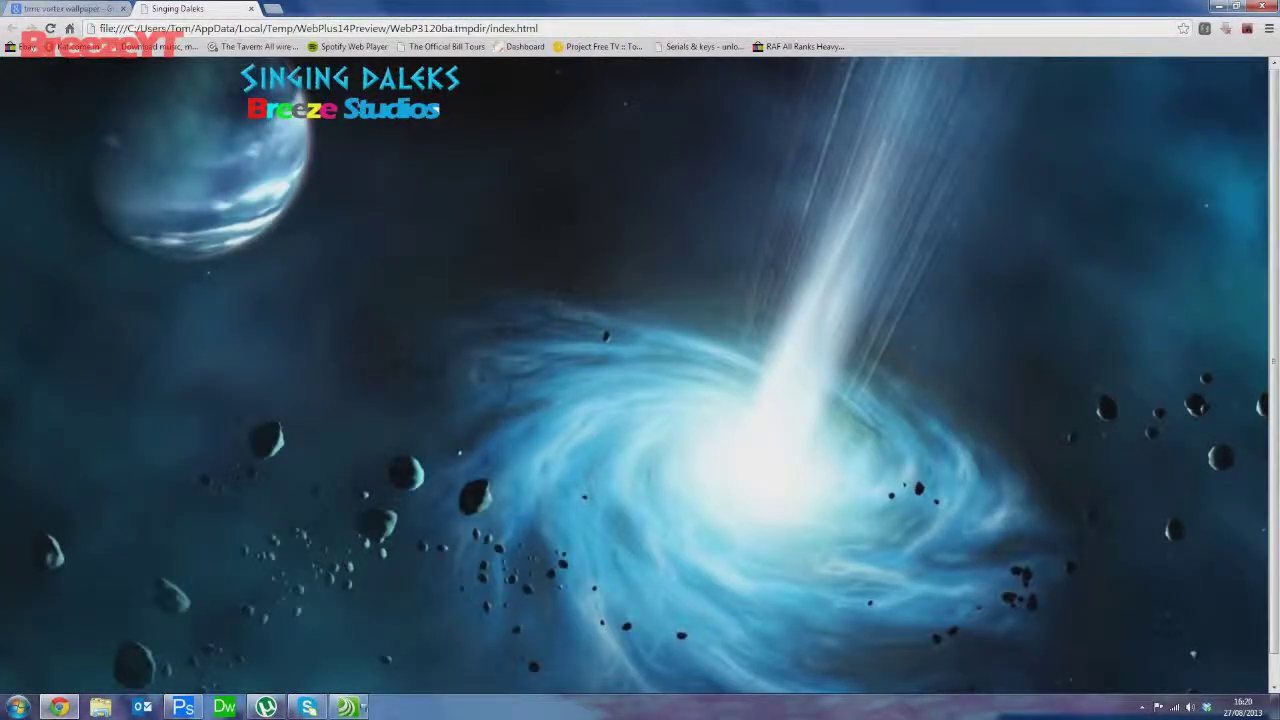
Switch back to WebPlus, open the header logo in Cutout Studio, discard the background patch beside "Studios" and apply the cutout
{"action": "key", "text": "alt+Tab"}
{"action": "left_click", "coordinate": [519, 131]}
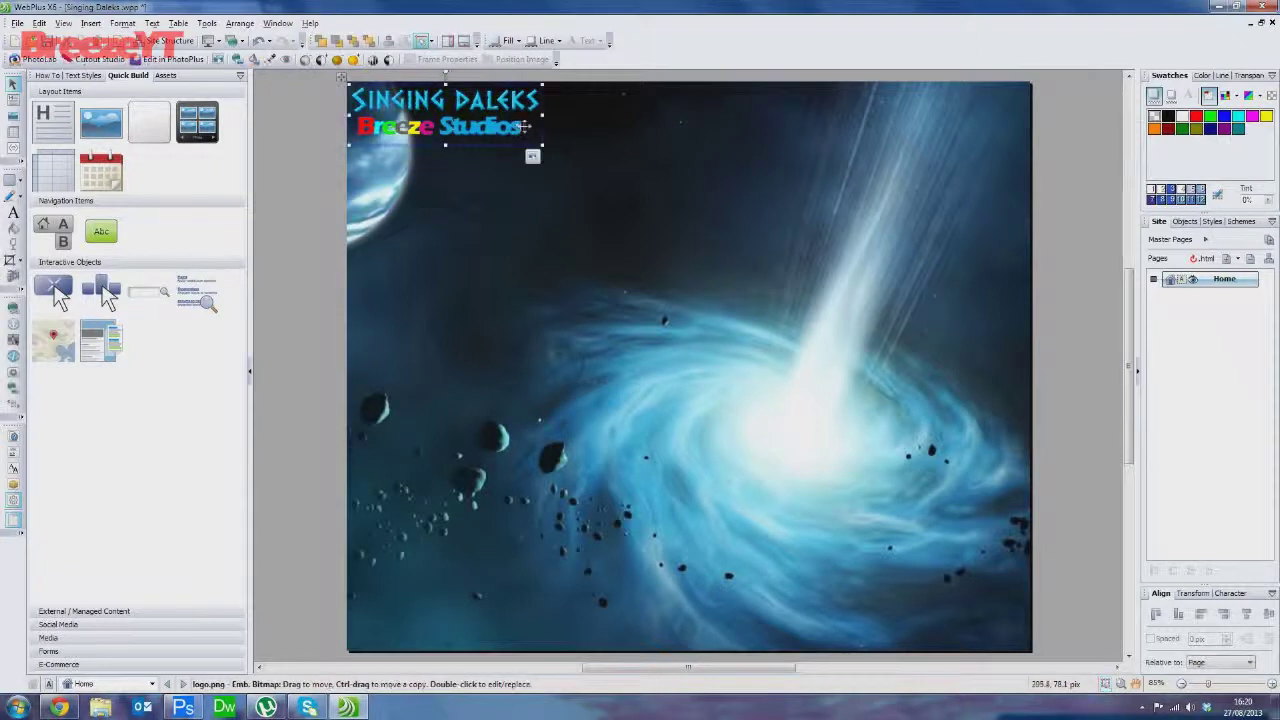
{"action": "left_click", "coordinate": [98, 60]}
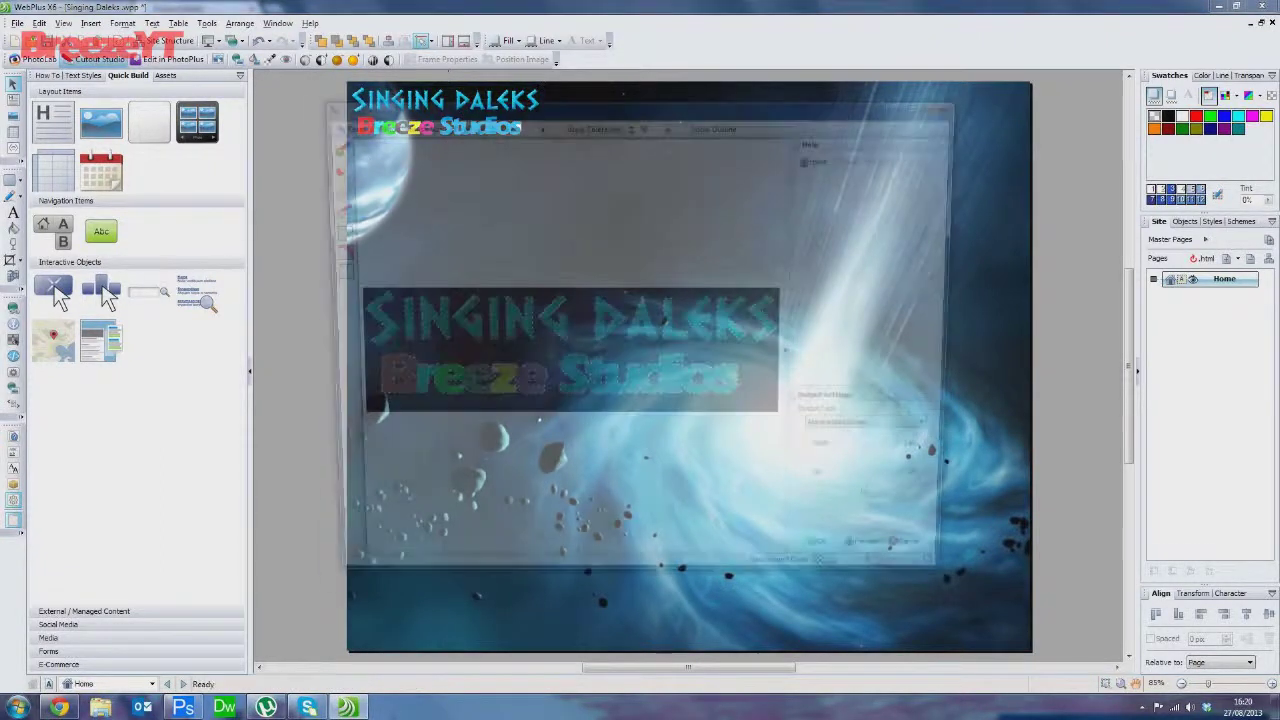
{"action": "left_click", "coordinate": [741, 385]}
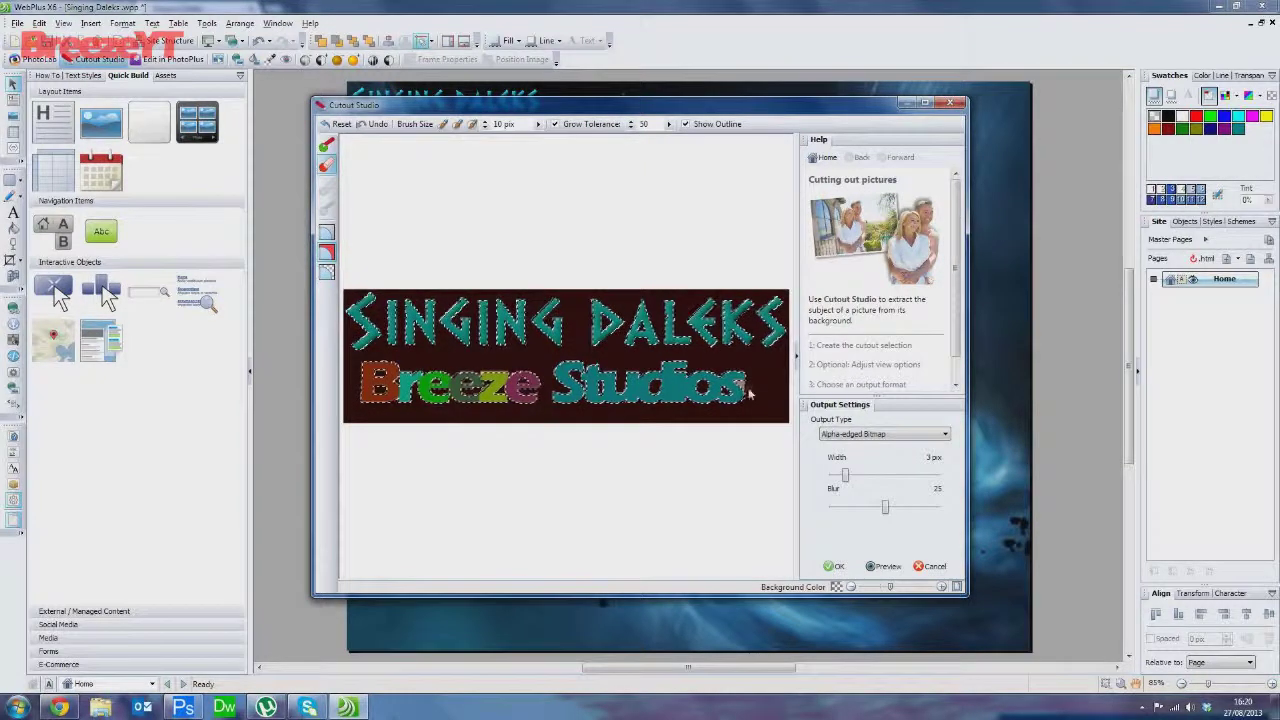
{"action": "left_click", "coordinate": [836, 567]}
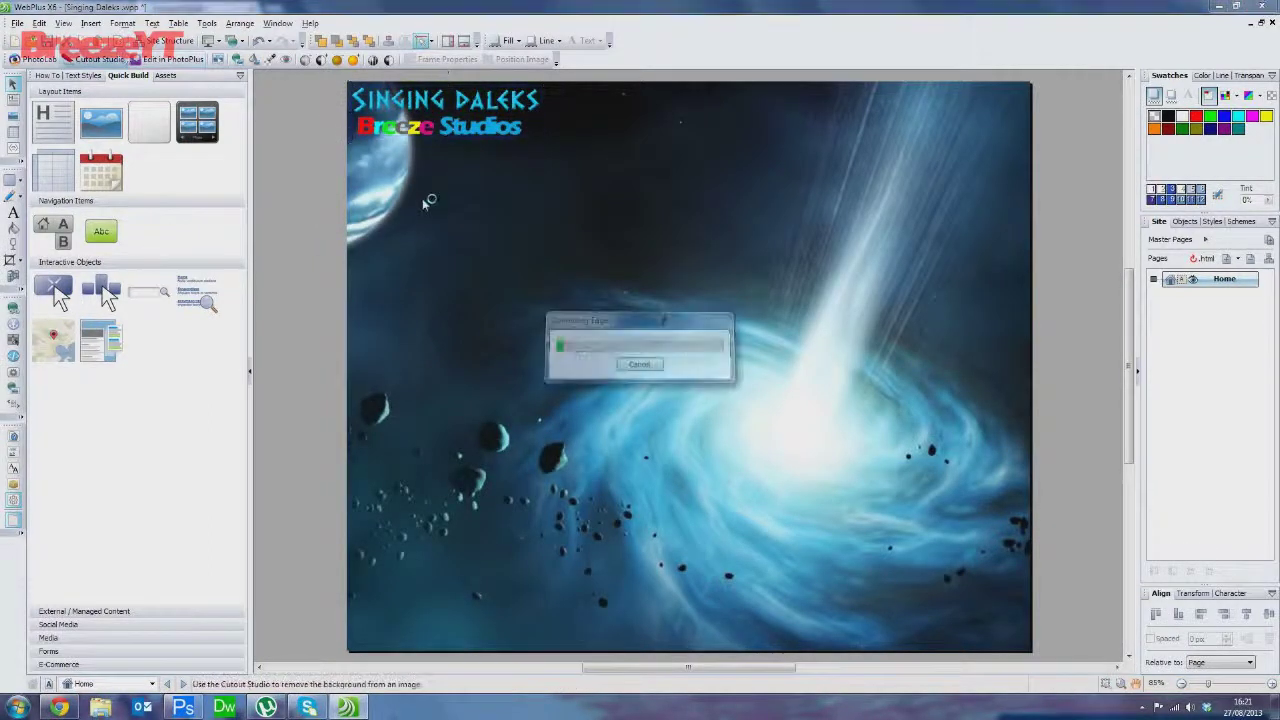
Reopen the logo in Cutout Studio, discard more leftover background around the Breeze Studios lettering, and apply the cutout again
{"action": "left_click", "coordinate": [99, 59]}
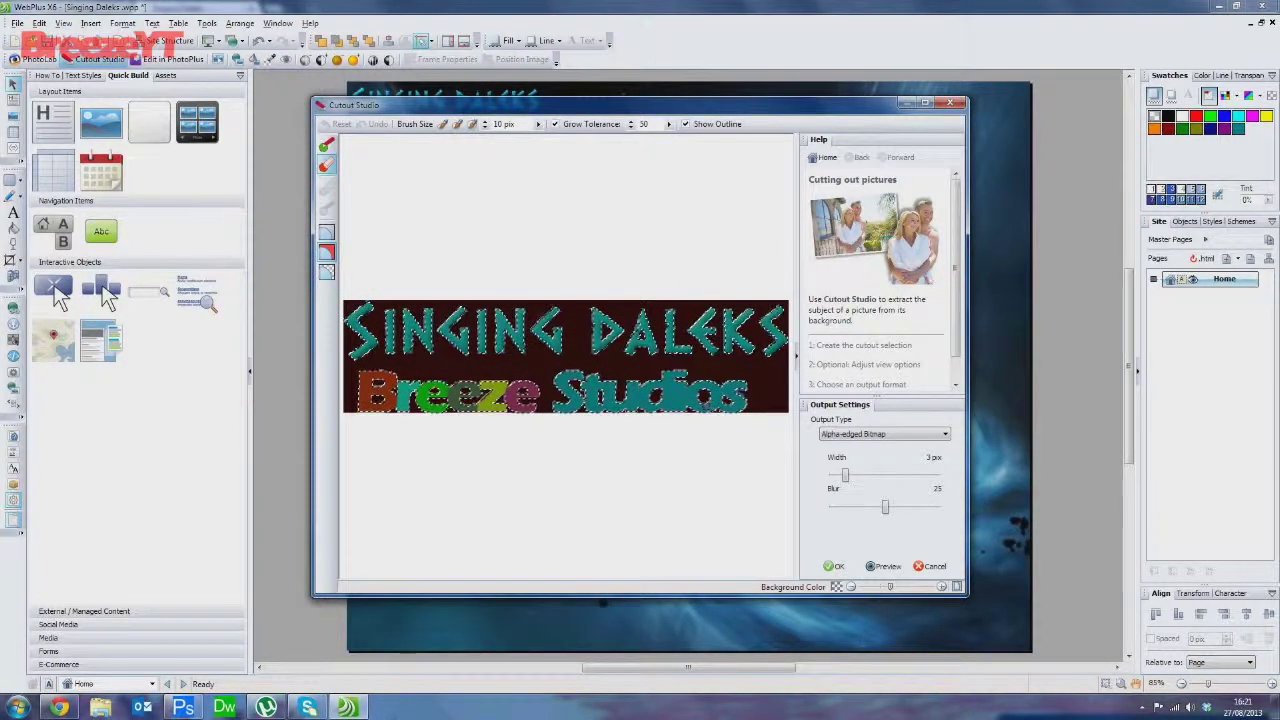
{"action": "left_click", "coordinate": [478, 396]}
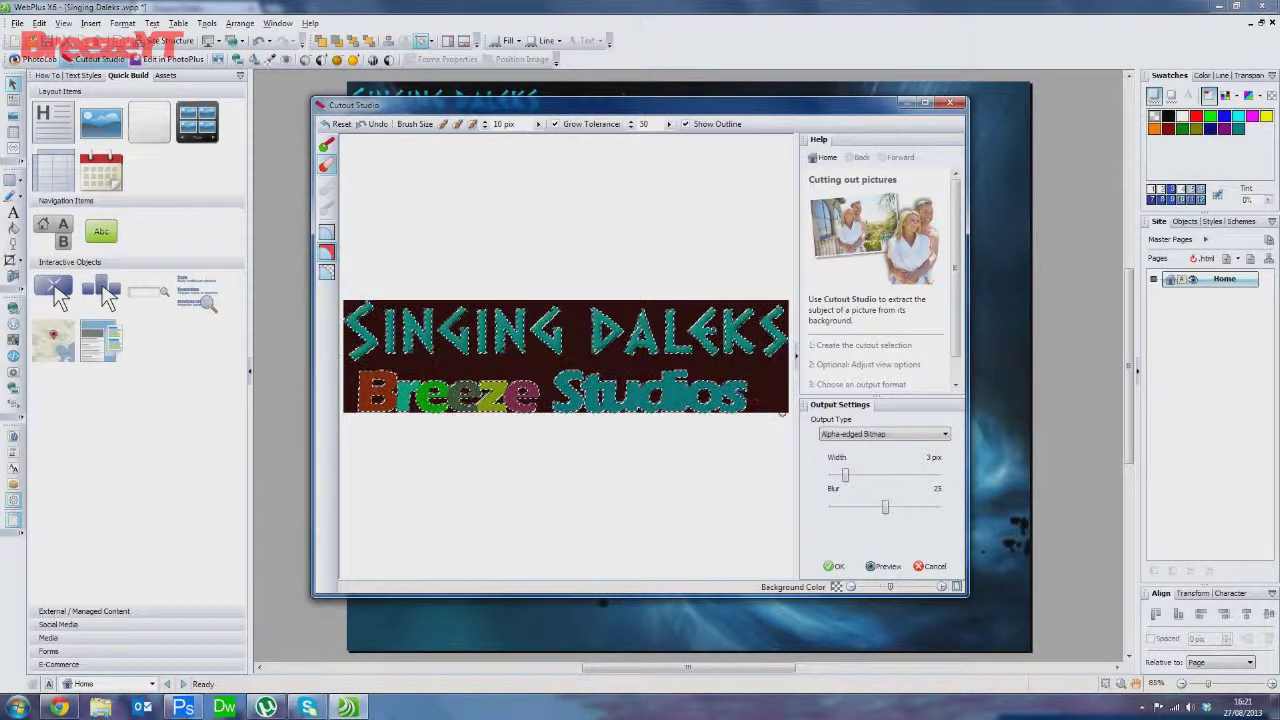
{"action": "left_click", "coordinate": [833, 566]}
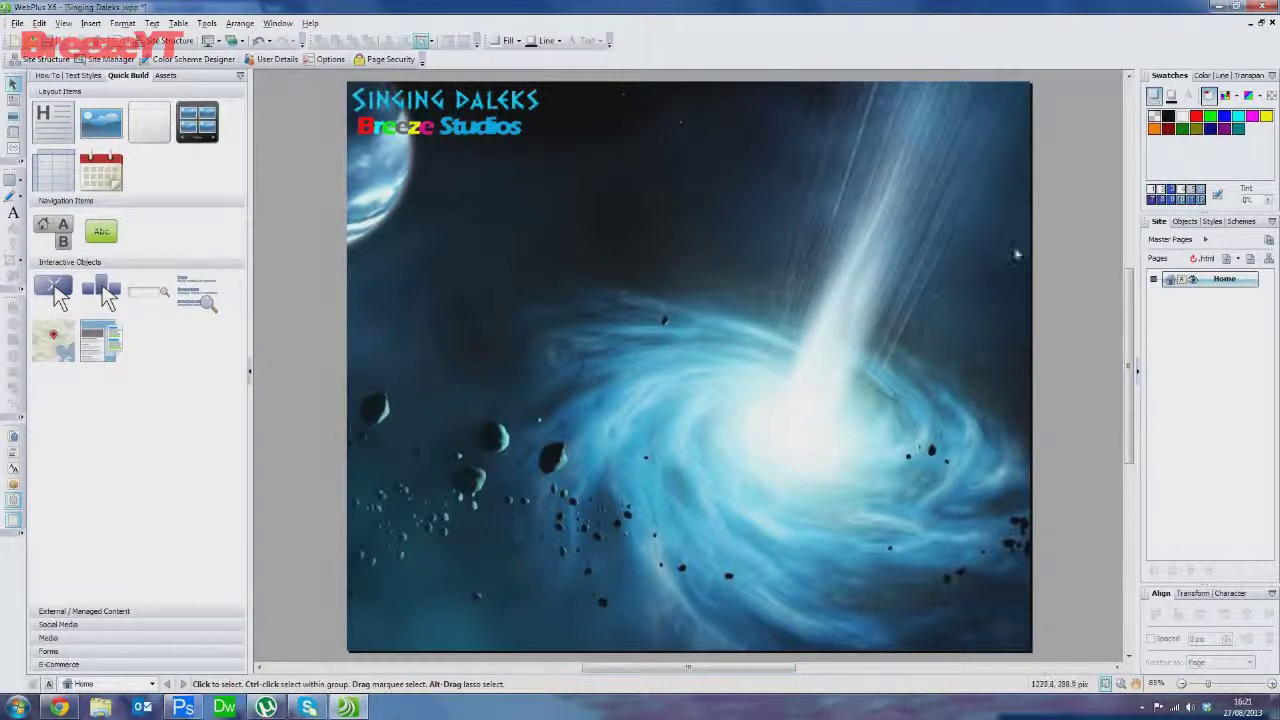
Add a new page named About after Home, keeping the file name about.html and the automatic page title
{"action": "left_click", "coordinate": [1224, 260]}
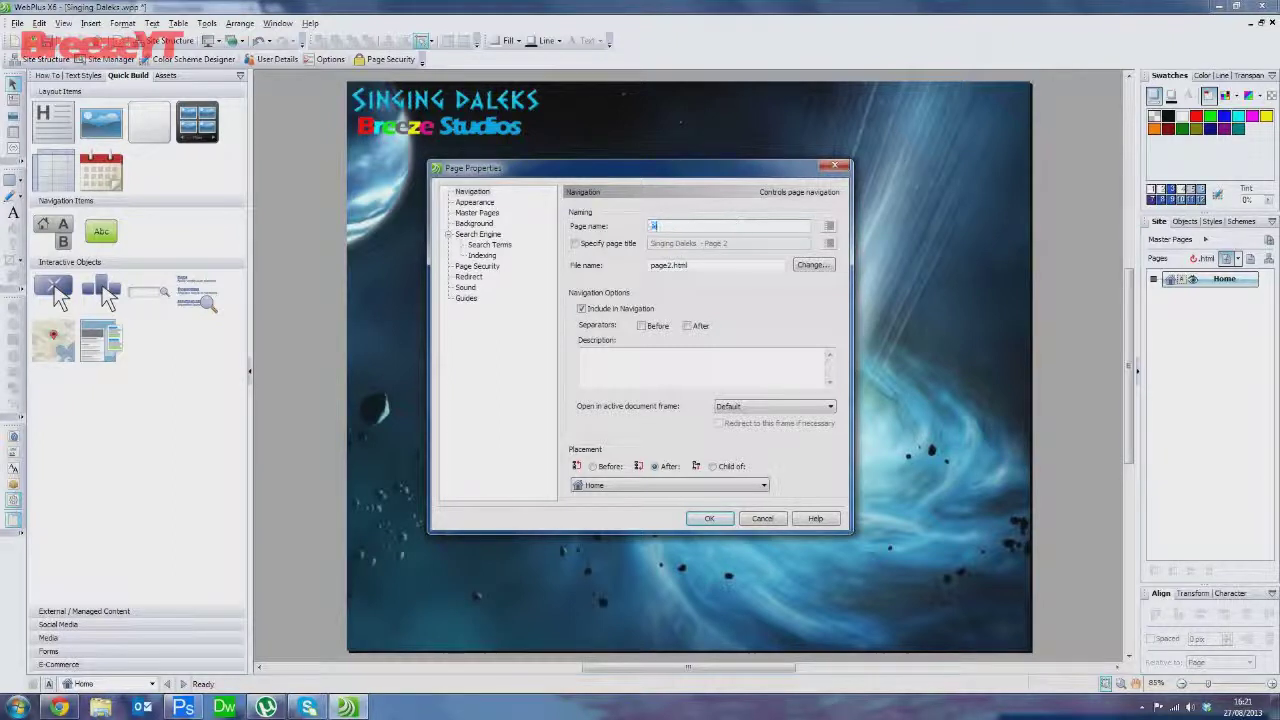
{"action": "key", "text": "BackSpace"}
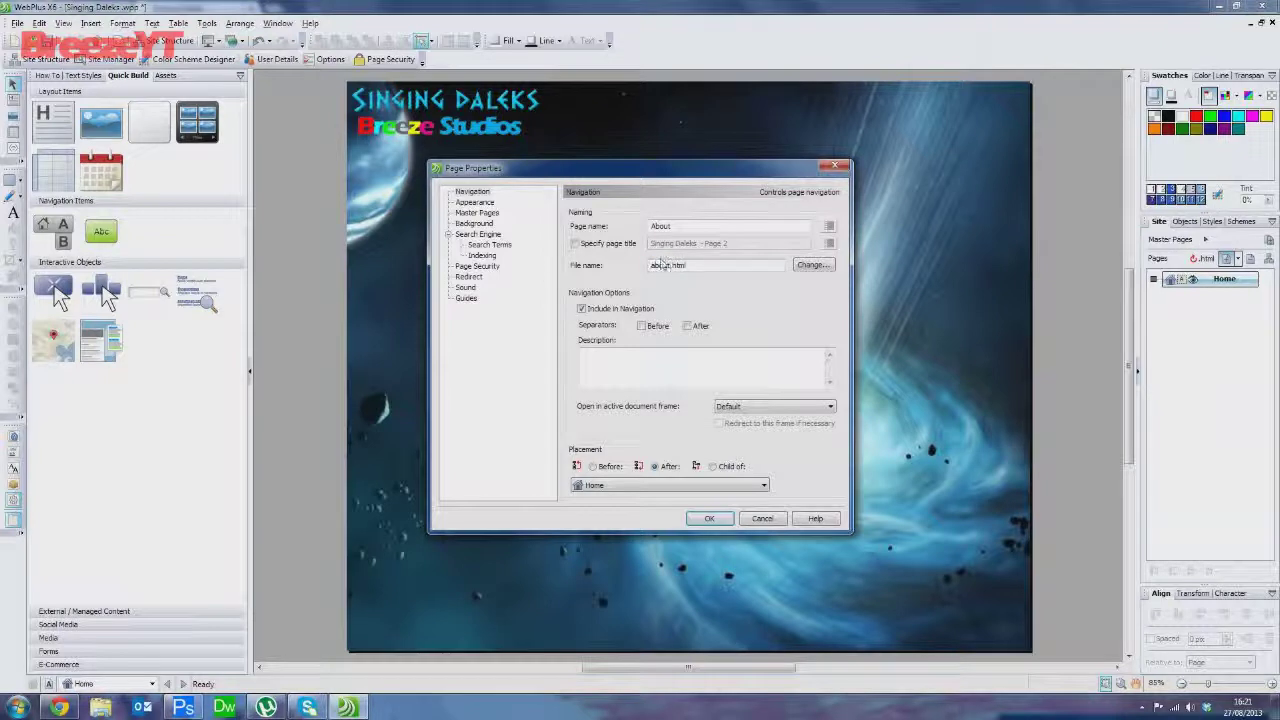
{"action": "left_click", "coordinate": [605, 245]}
{"action": "left_click", "coordinate": [605, 245]}
{"action": "left_click", "coordinate": [710, 518]}
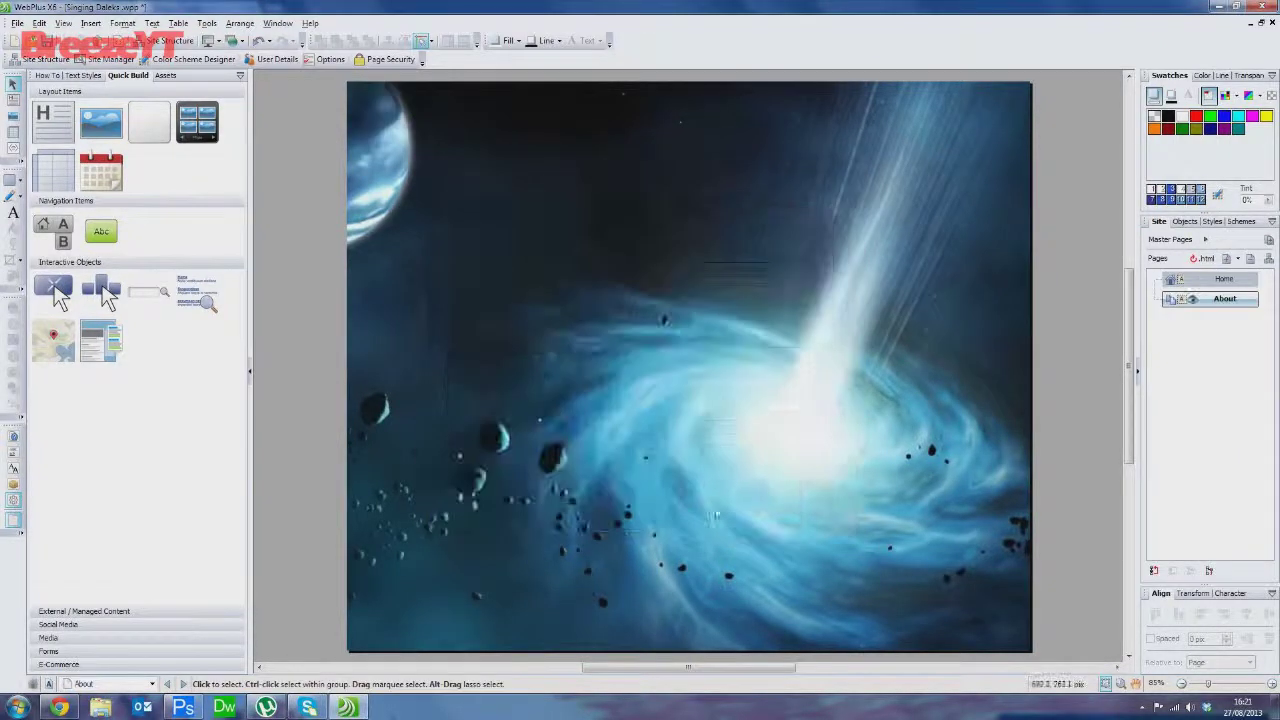
Transfer the logo from the Home page to Master A and place it in the page's upper-left corner
{"action": "left_click", "coordinate": [1222, 282]}
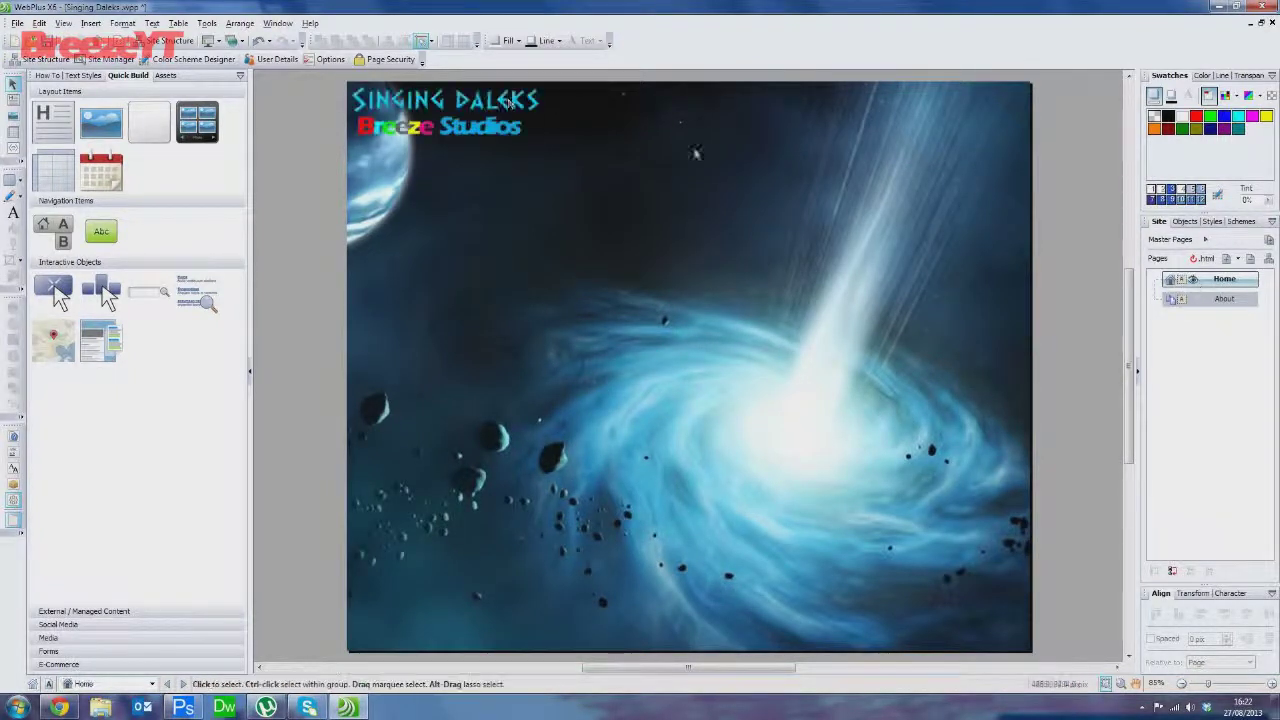
{"action": "left_click", "coordinate": [1178, 303]}
{"action": "left_click", "coordinate": [1222, 279]}
{"action": "left_click", "coordinate": [505, 130]}
{"action": "left_click", "coordinate": [505, 130]}
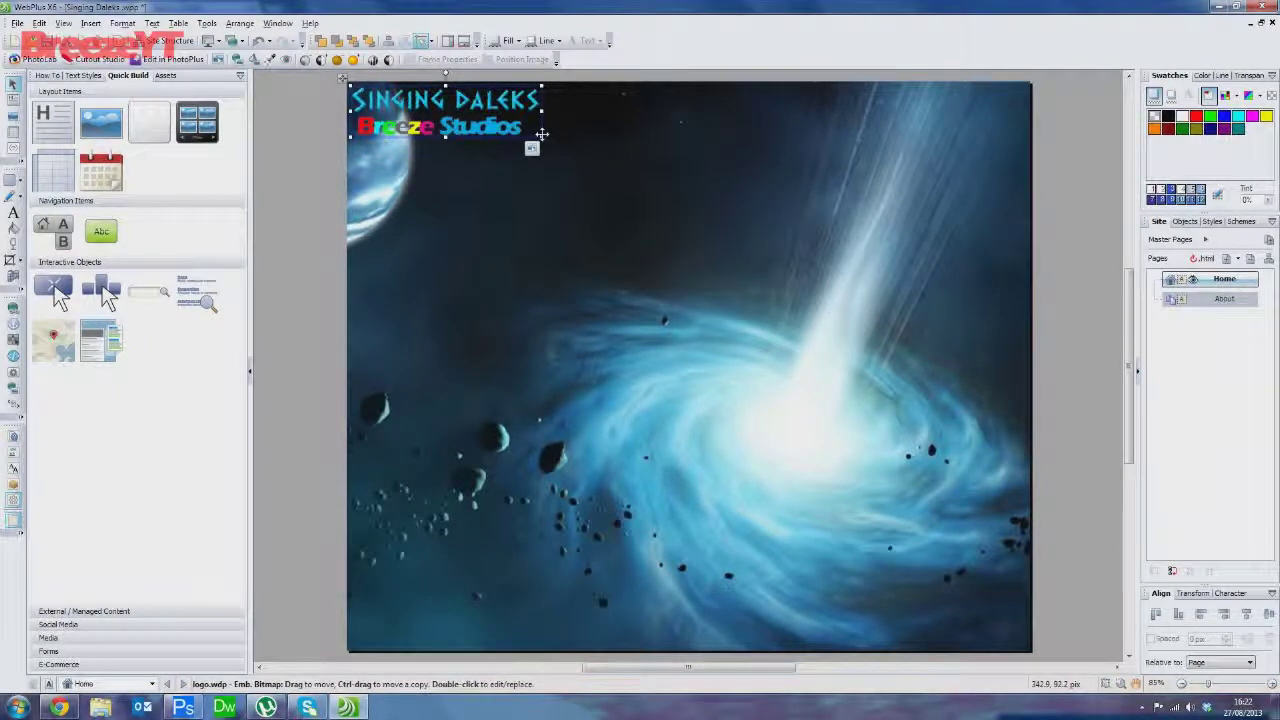
{"action": "left_click", "coordinate": [1207, 243]}
{"action": "double_click", "coordinate": [1165, 265]}
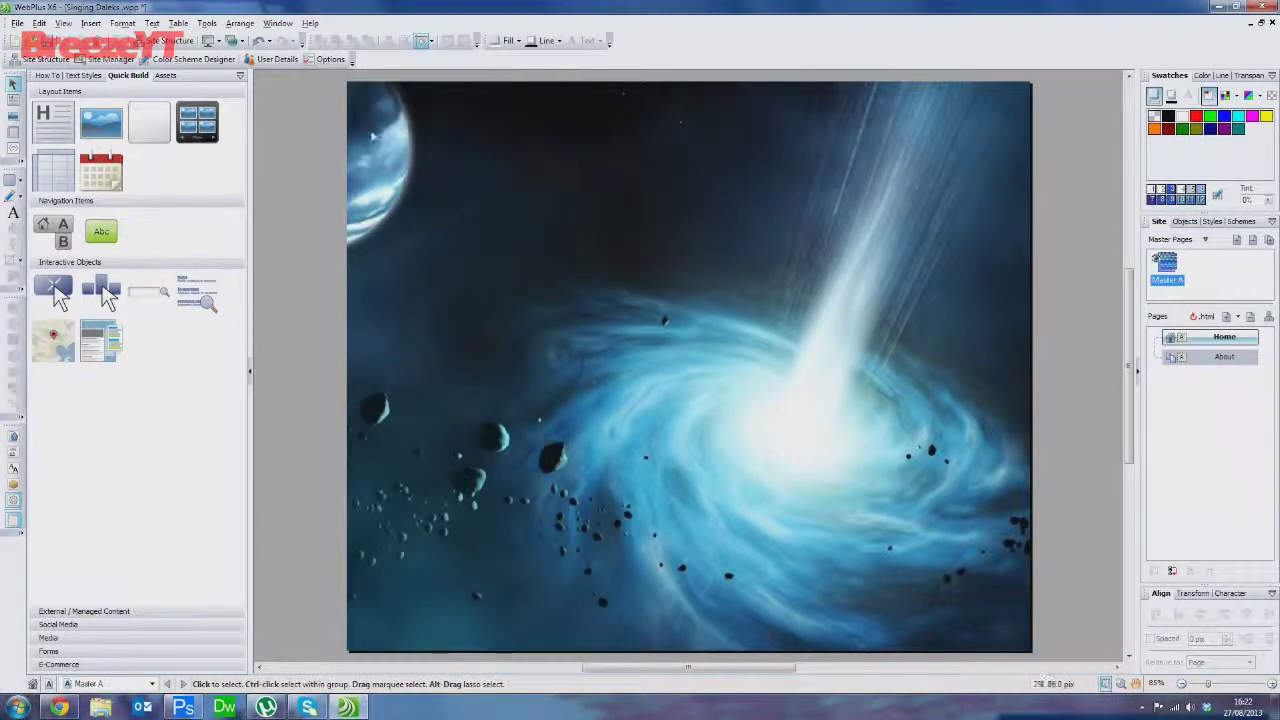
{"action": "key", "text": "ctrl+v"}
{"action": "left_click_drag", "start_coordinate": [695, 367], "coordinate": [456, 114]}
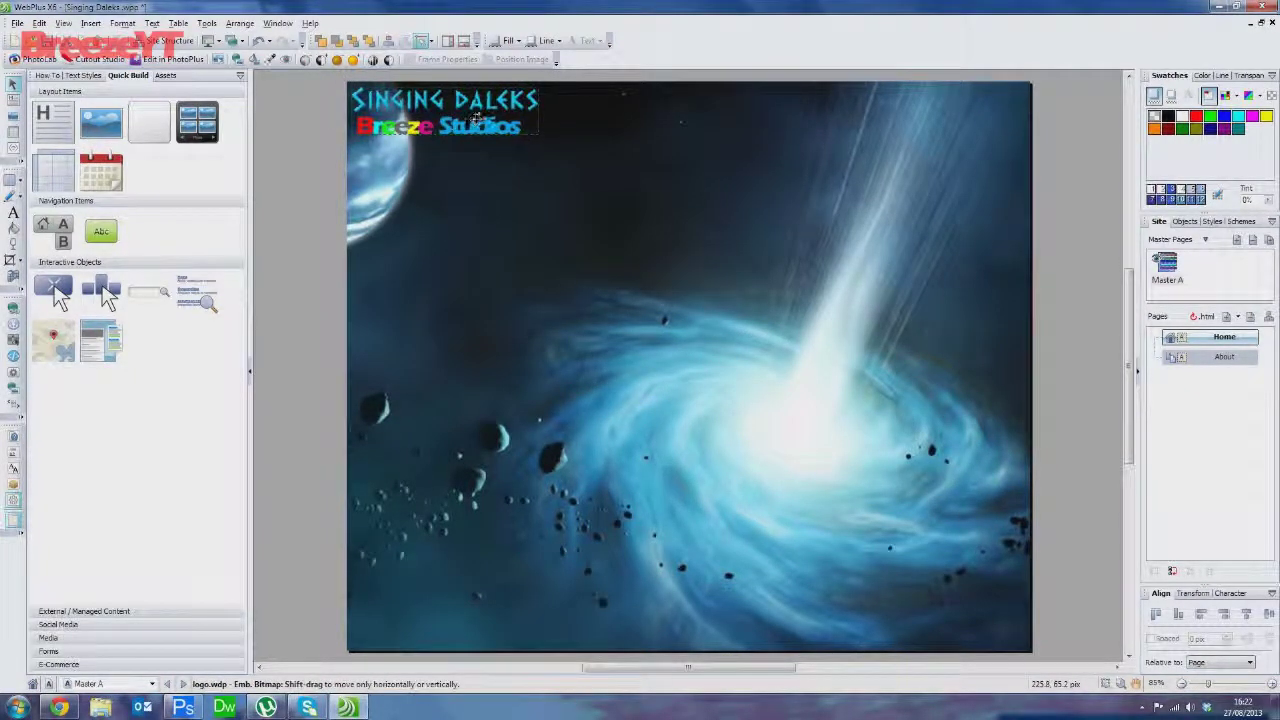
Check the Home page and the About page for the logo placed on the master page
{"action": "left_click", "coordinate": [699, 168]}
{"action": "double_click", "coordinate": [1224, 337]}
{"action": "left_click", "coordinate": [500, 125]}
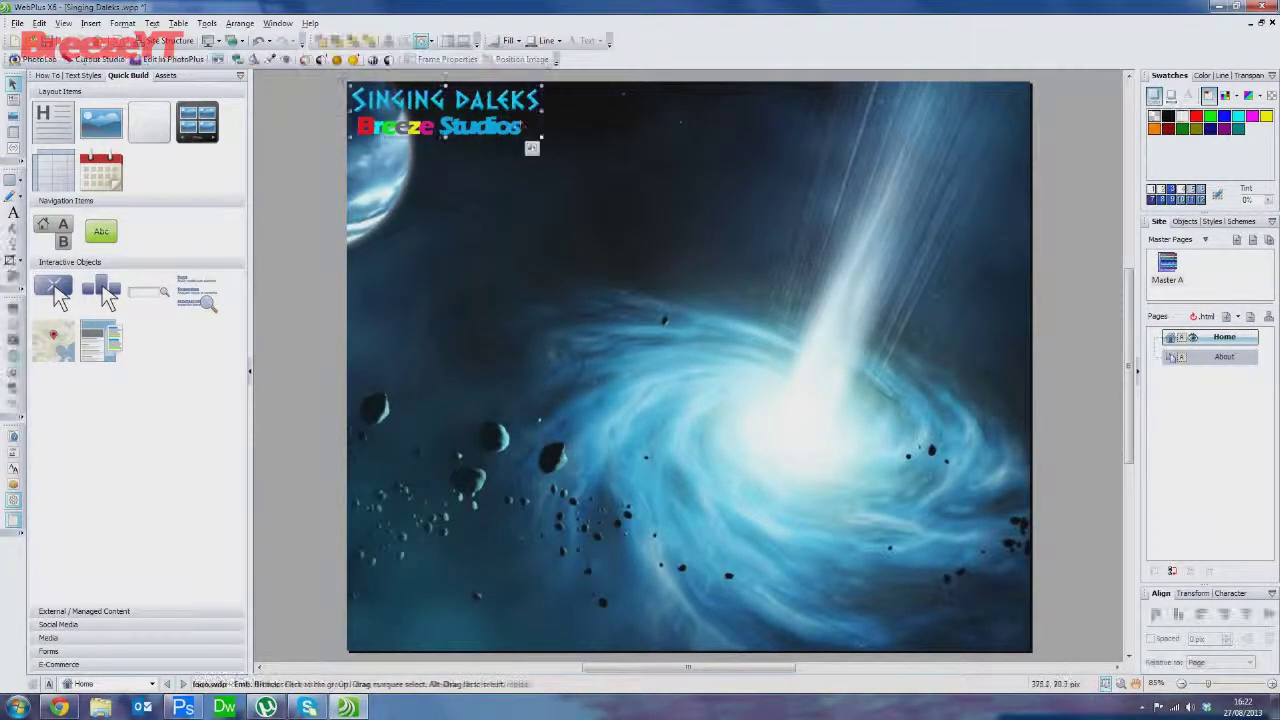
{"action": "left_click", "coordinate": [677, 170]}
{"action": "double_click", "coordinate": [1182, 357]}
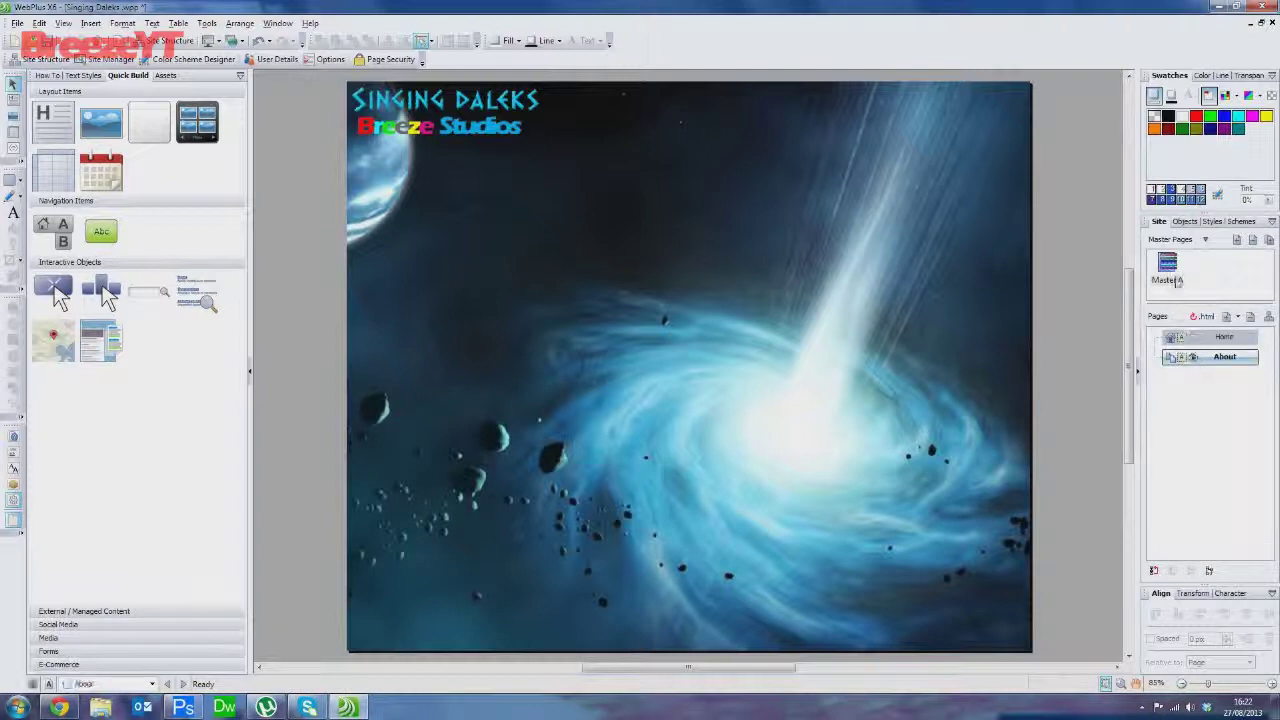
On Master A, insert a Block 5 navigation bar beside the logo, drawn about 772 by 60 px
{"action": "double_click", "coordinate": [1168, 272]}
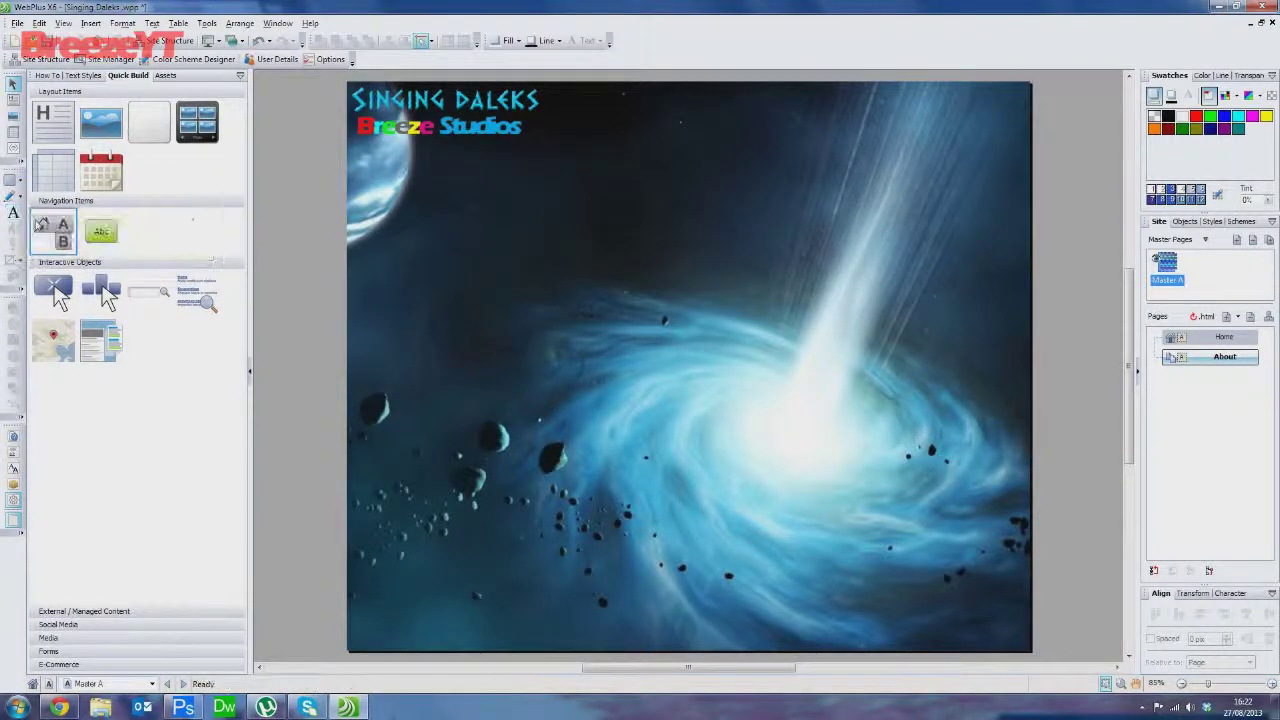
{"action": "left_click", "coordinate": [50, 230]}
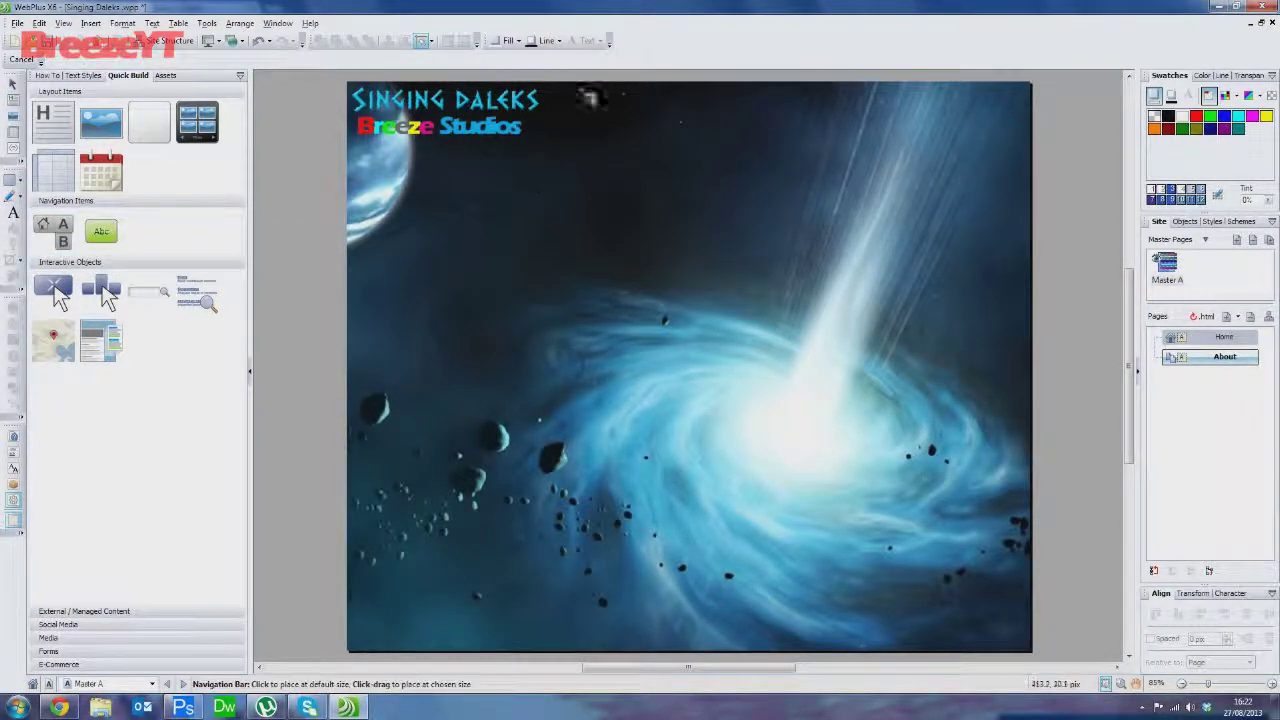
{"action": "left_click_drag", "start_coordinate": [559, 127], "coordinate": [996, 158]}
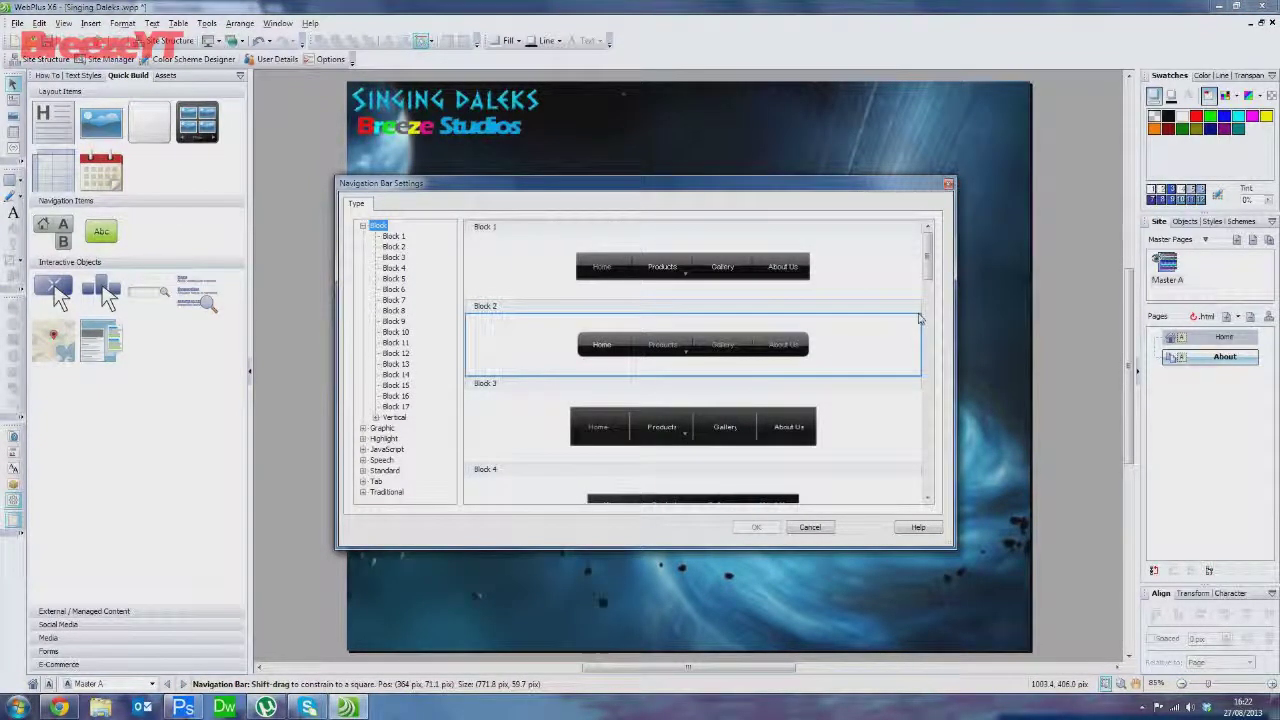
{"action": "left_click_drag", "start_coordinate": [926, 262], "coordinate": [960, 313]}
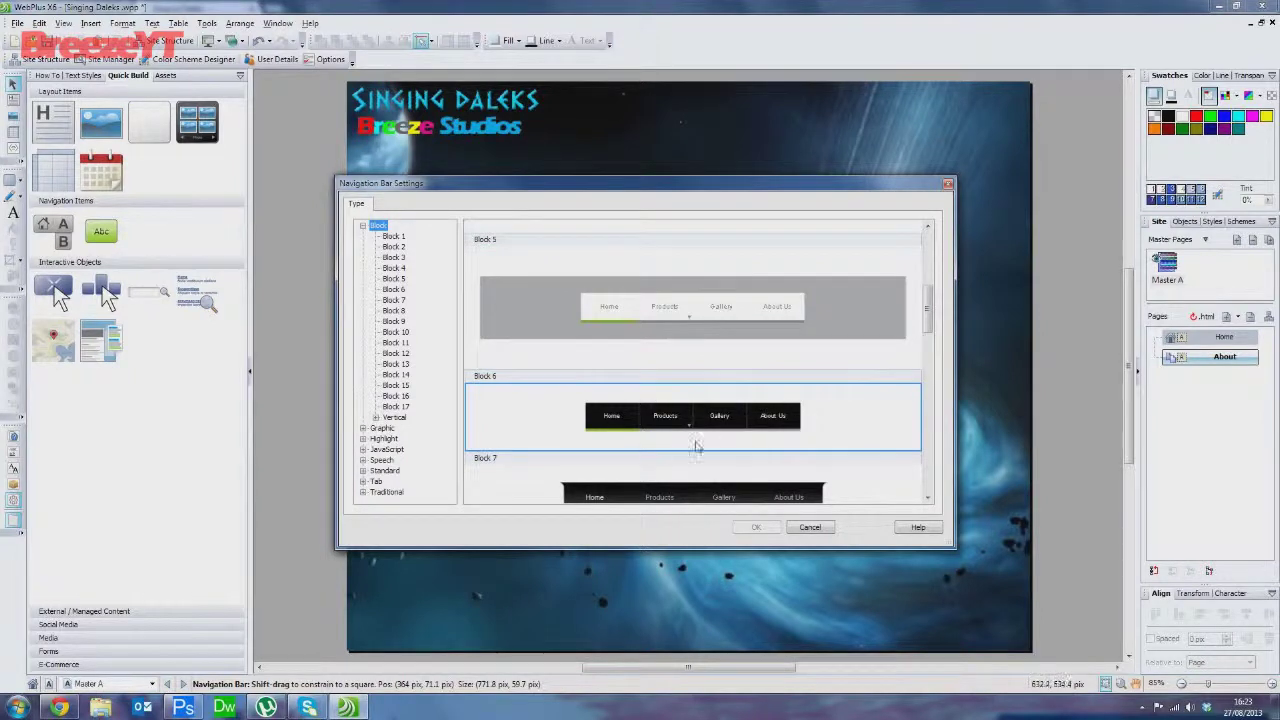
{"action": "left_click", "coordinate": [715, 329]}
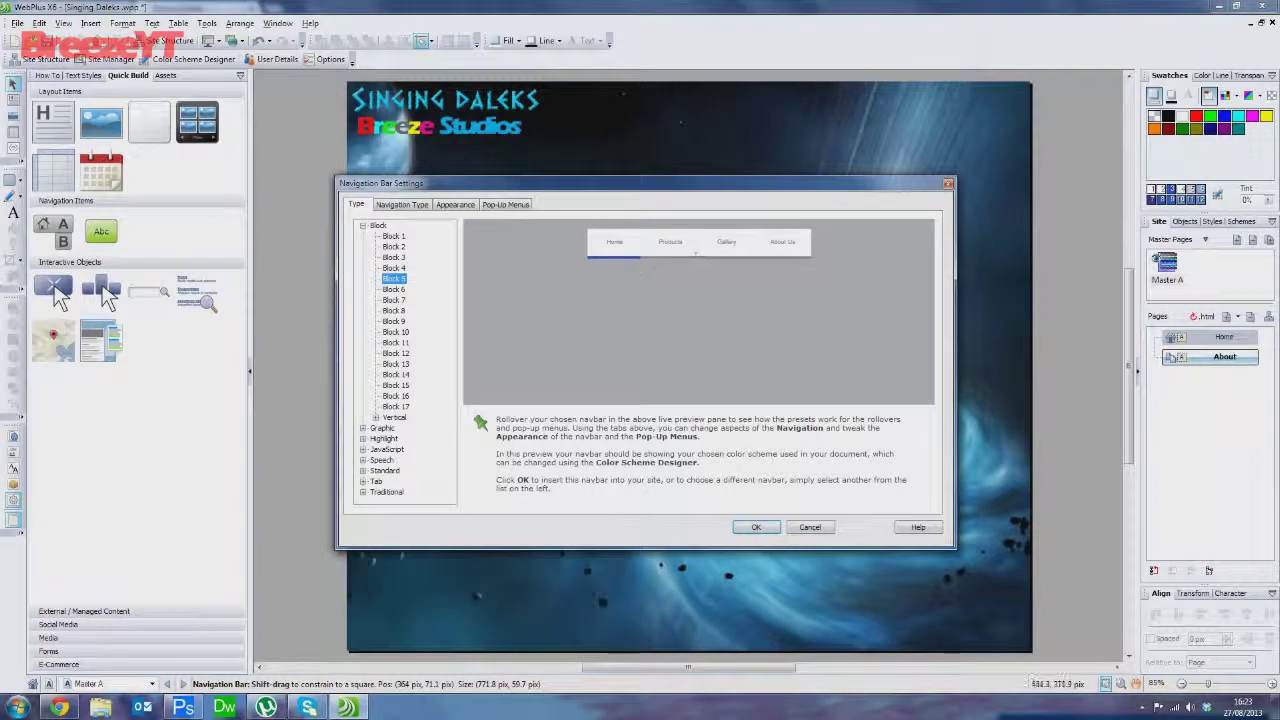
{"action": "mouse_move", "coordinate": [670, 248]}
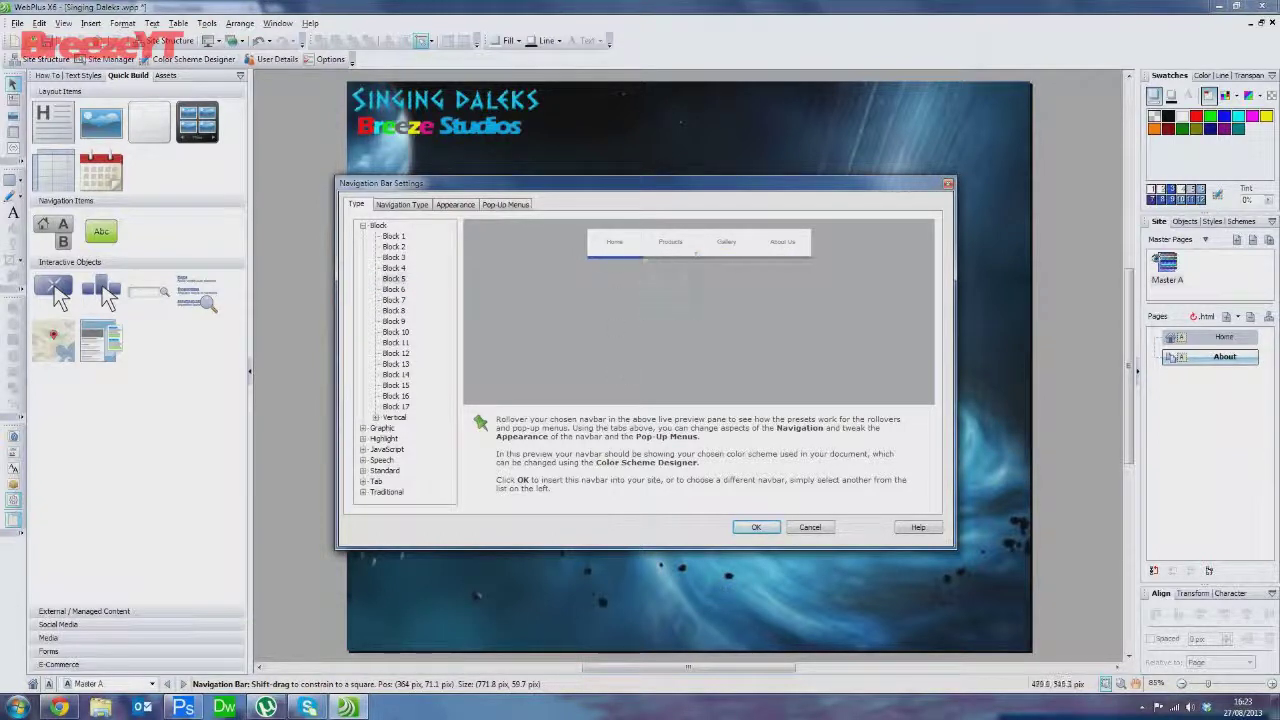
{"action": "left_click", "coordinate": [757, 528]}
Centre the navigation bar horizontally on the page and raise it until its lower edge lines up with the logo's
{"action": "left_click_drag", "start_coordinate": [692, 132], "coordinate": [722, 132]}
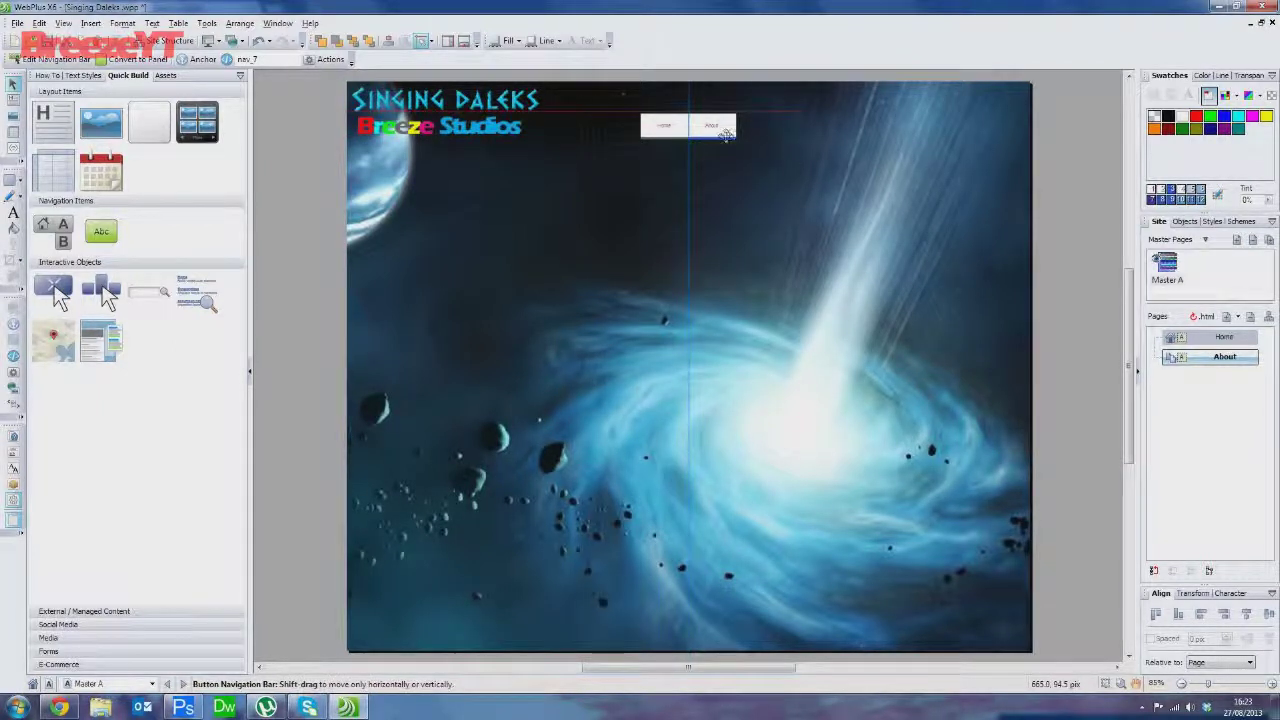
{"action": "left_click", "coordinate": [941, 193]}
{"action": "left_click", "coordinate": [696, 130]}
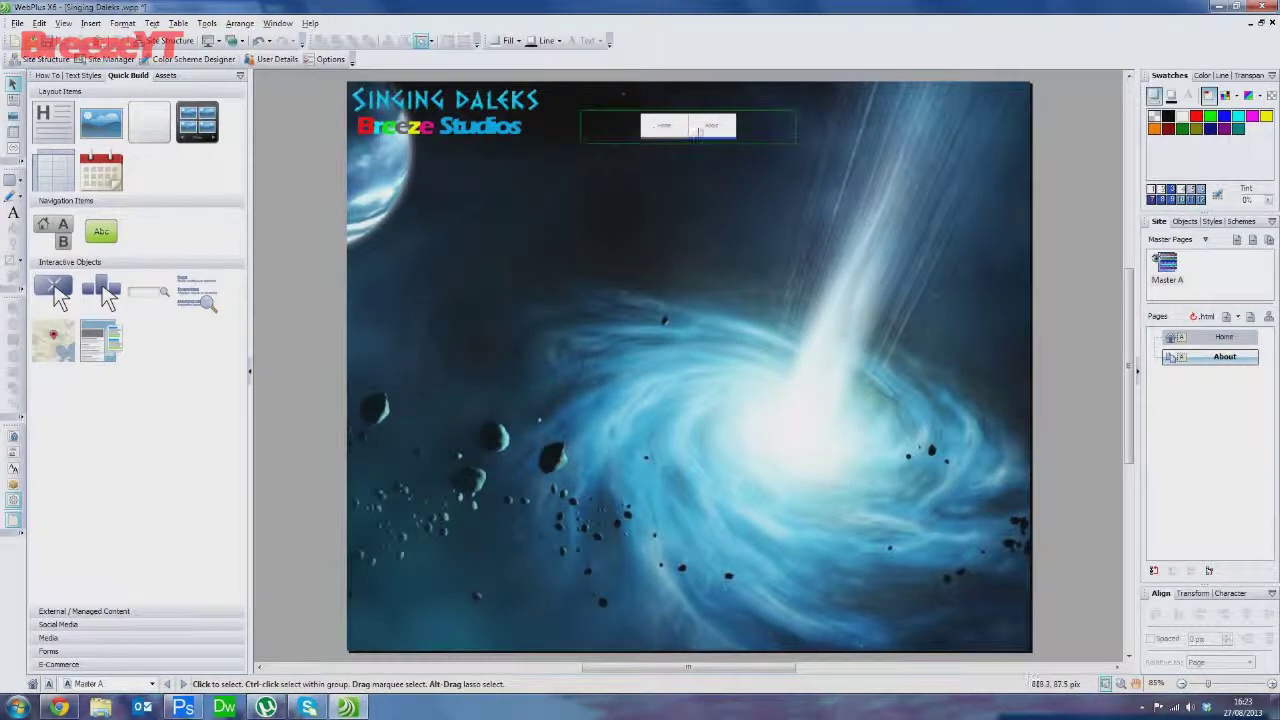
{"action": "left_click_drag", "start_coordinate": [696, 130], "coordinate": [696, 121]}
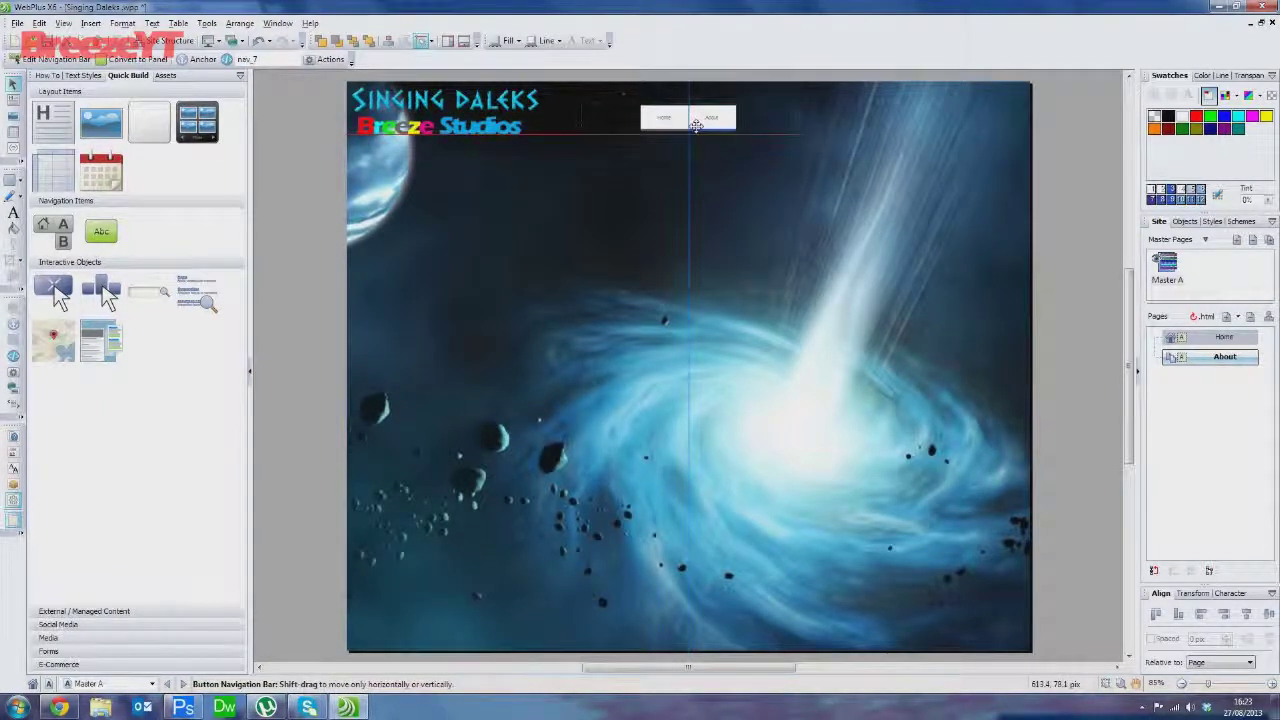
{"action": "left_click", "coordinate": [859, 183]}
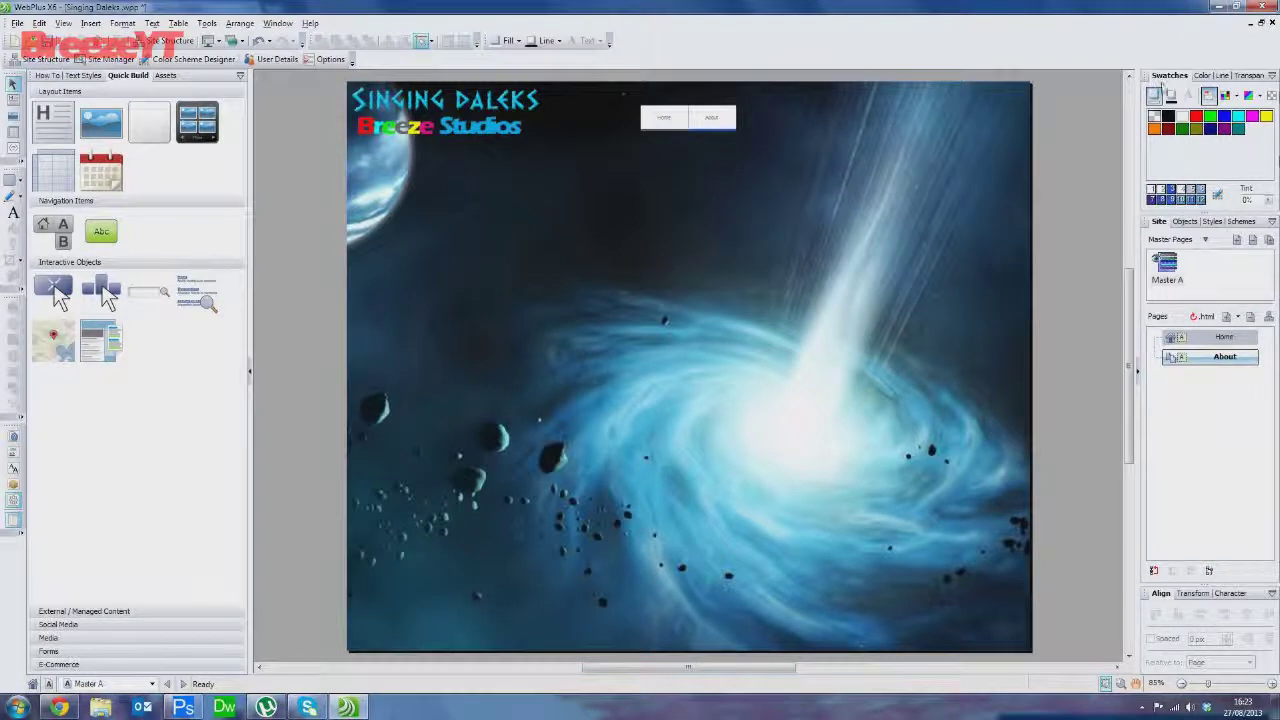
Open the About page and draw a tall text frame below the logo, over the page's left half
{"action": "left_click", "coordinate": [1222, 338]}
{"action": "left_click", "coordinate": [1224, 357]}
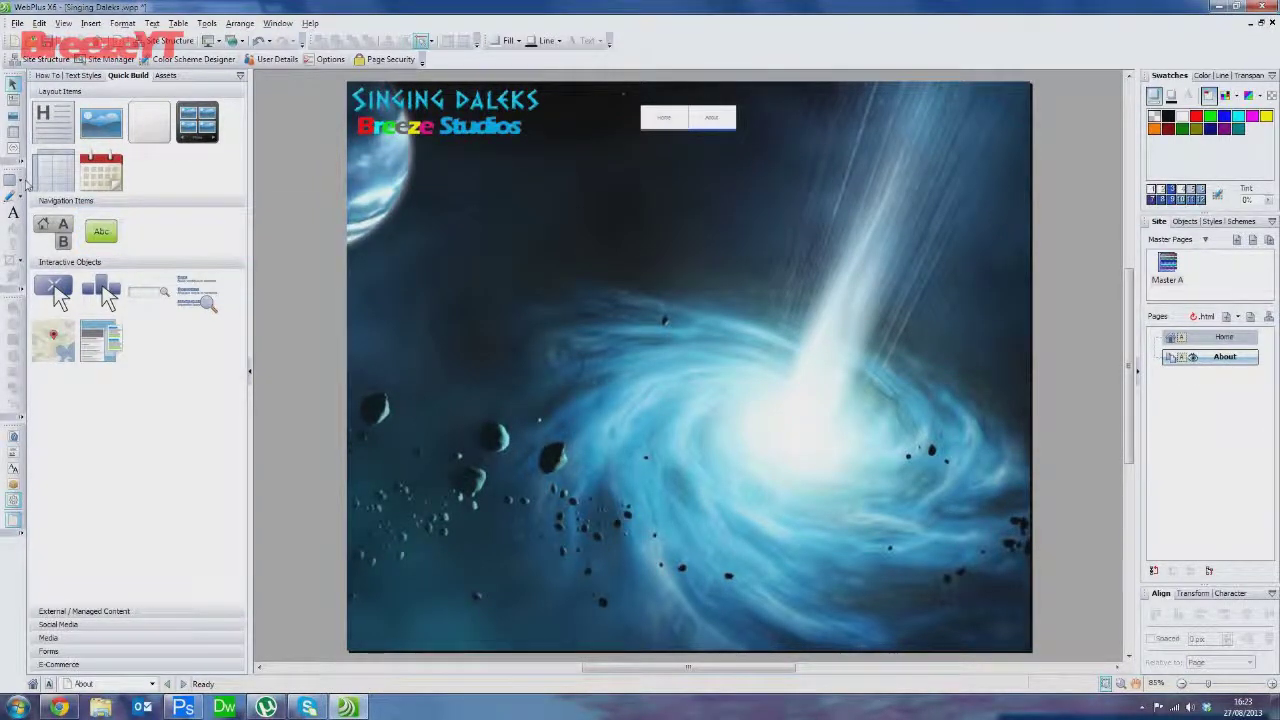
{"action": "left_click", "coordinate": [57, 128]}
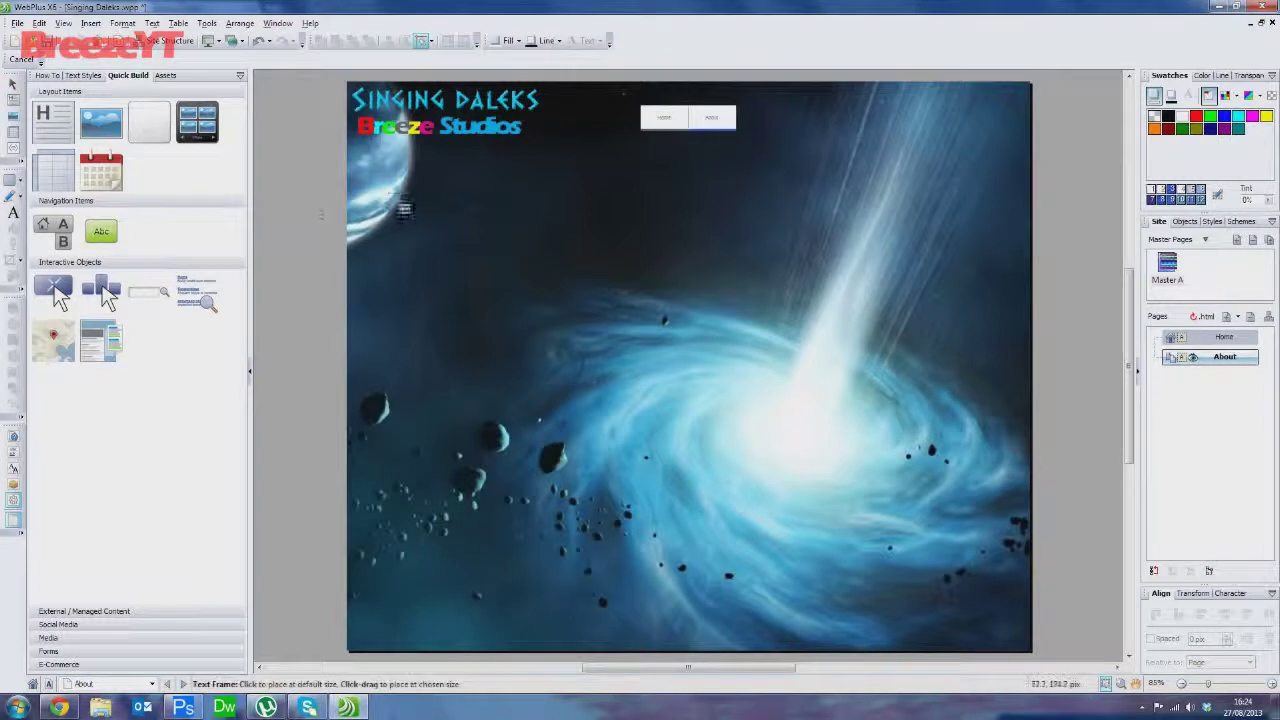
{"action": "mouse_move", "coordinate": [388, 154]}
{"action": "left_mouse_down"}
{"action": "mouse_move", "coordinate": [687, 440]}
{"action": "mouse_move", "coordinate": [651, 489]}
{"action": "left_mouse_up"}
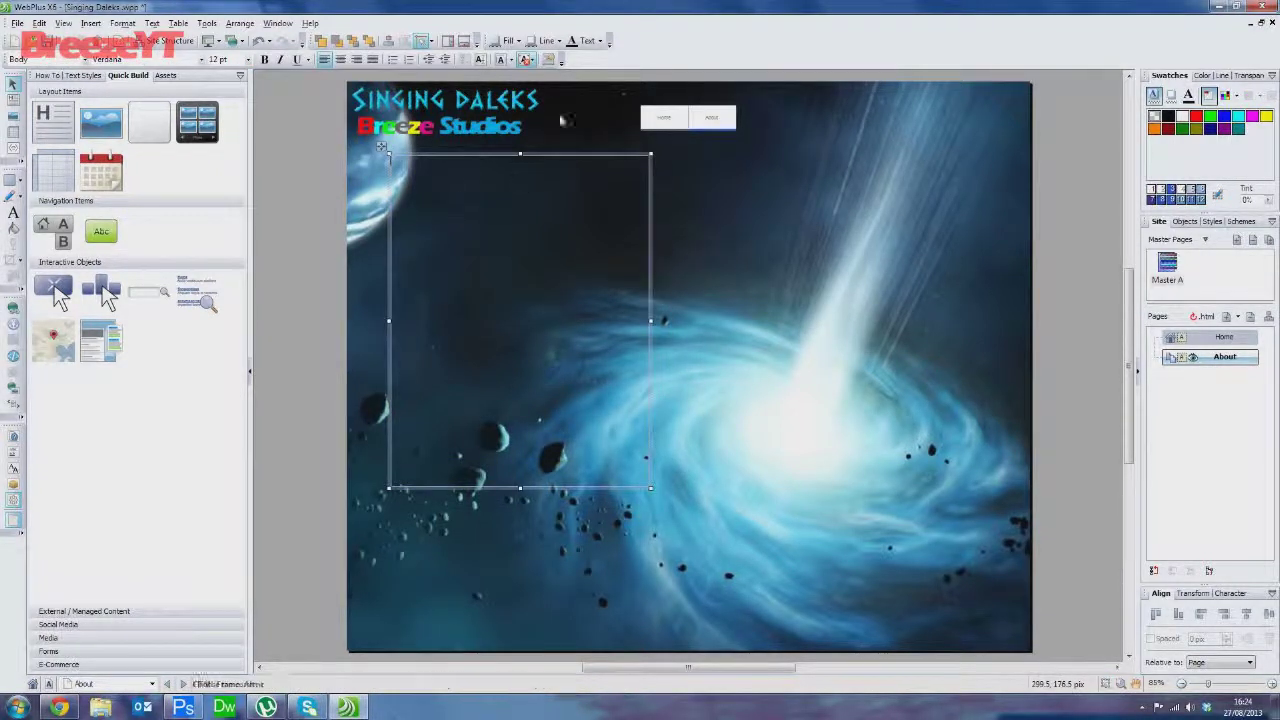
Set the text colour to a blue scheme colour and write the Singing Daleks welcome paragraph starting "Hello and welcome to Singing daleks"
{"action": "left_click", "coordinate": [603, 42]}
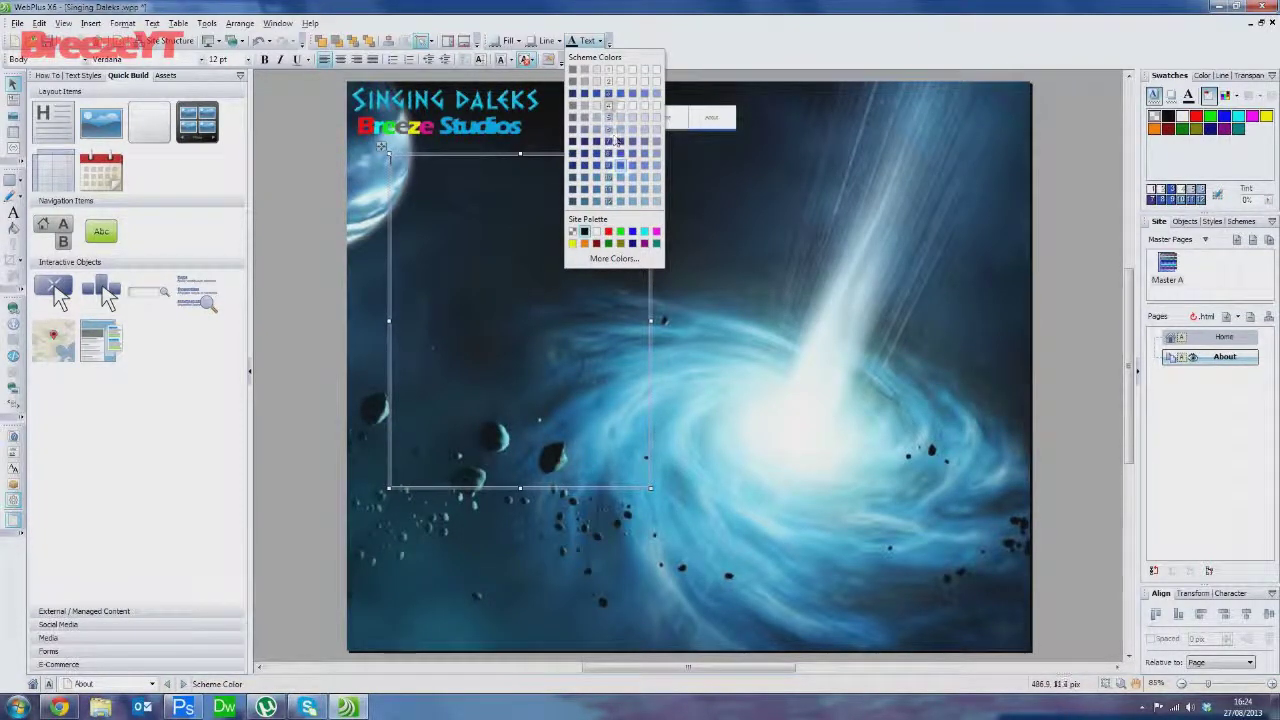
{"action": "left_click", "coordinate": [609, 95]}
{"action": "type", "text": "Hello and welcome to"}
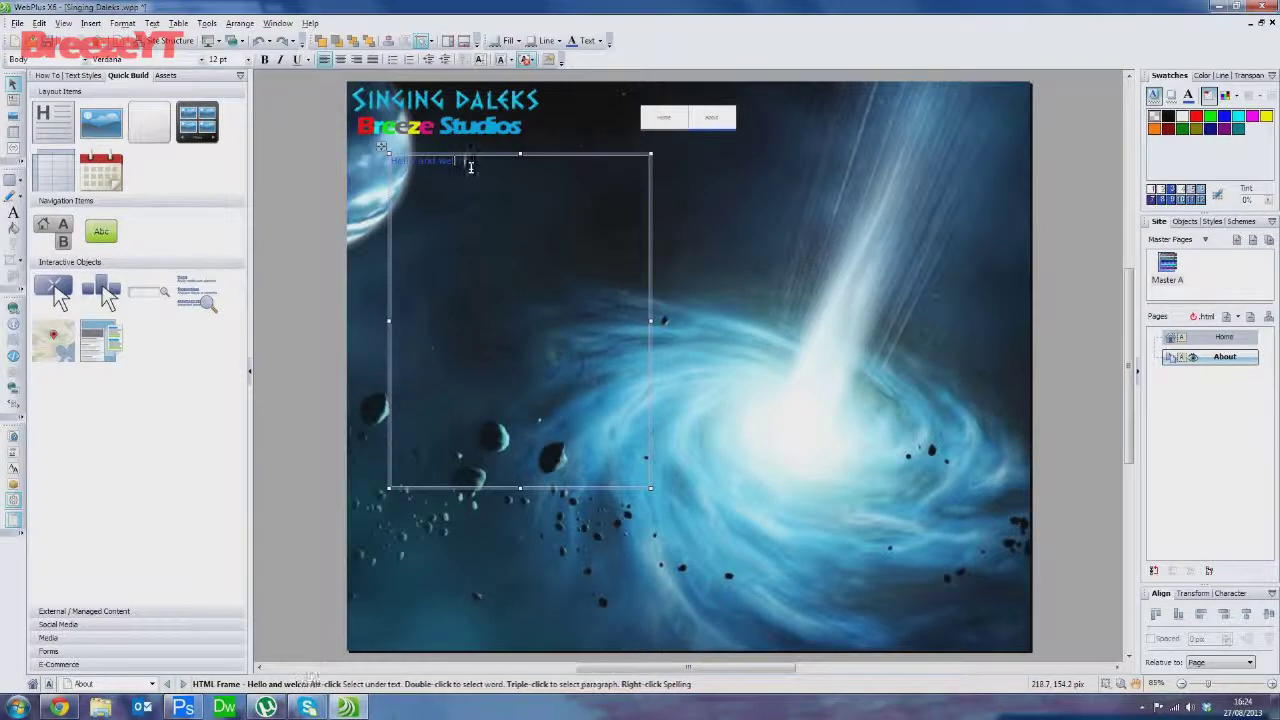
{"action": "type", "text": " Singing Da"}
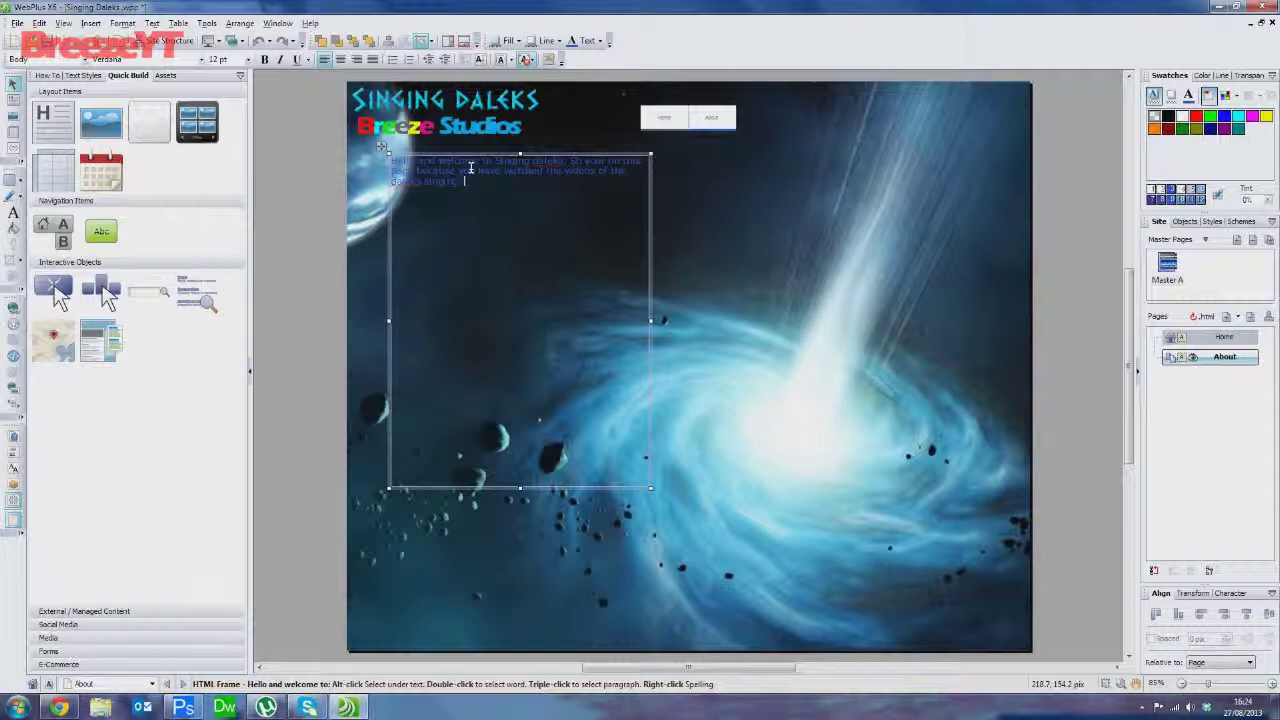
Replace both flagged occurrences of "daleks" in the welcome paragraph with the spelling suggestion "dalek's"
{"action": "left_click", "coordinate": [547, 161]}
{"action": "right_click", "coordinate": [537, 165]}
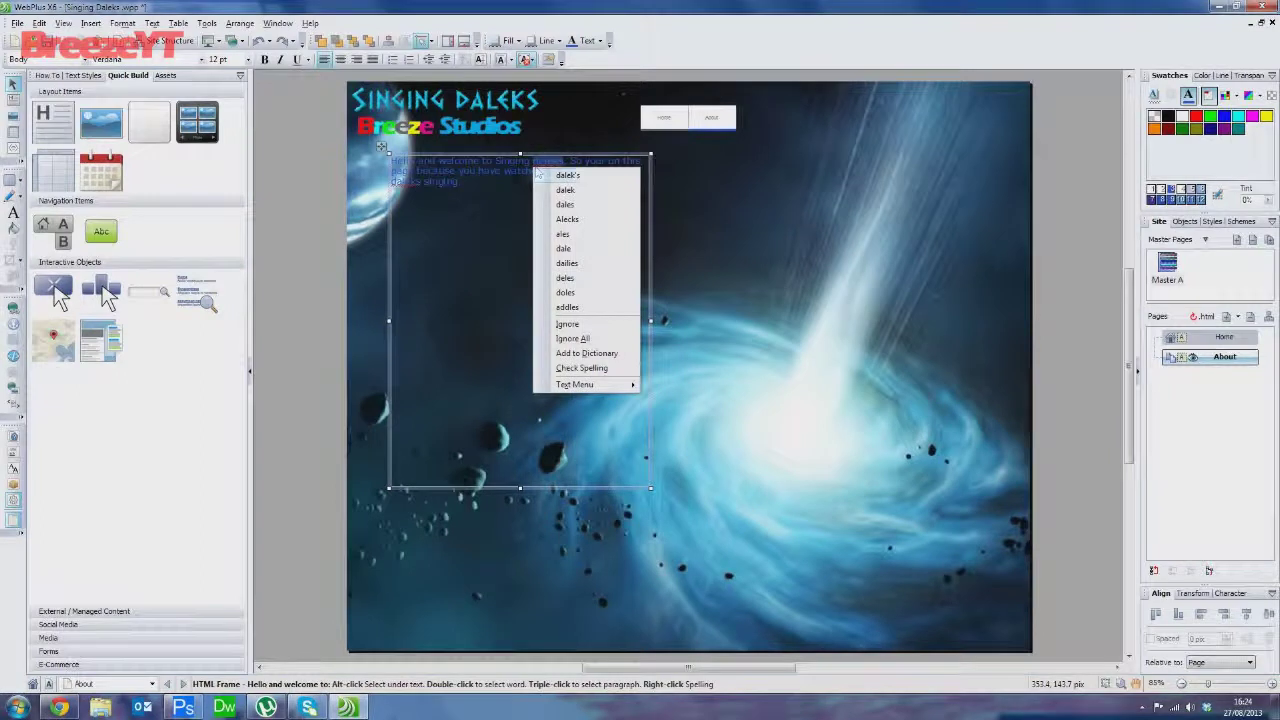
{"action": "left_click", "coordinate": [565, 175]}
{"action": "right_click", "coordinate": [407, 186]}
{"action": "left_click", "coordinate": [408, 186]}
{"action": "right_click", "coordinate": [410, 186]}
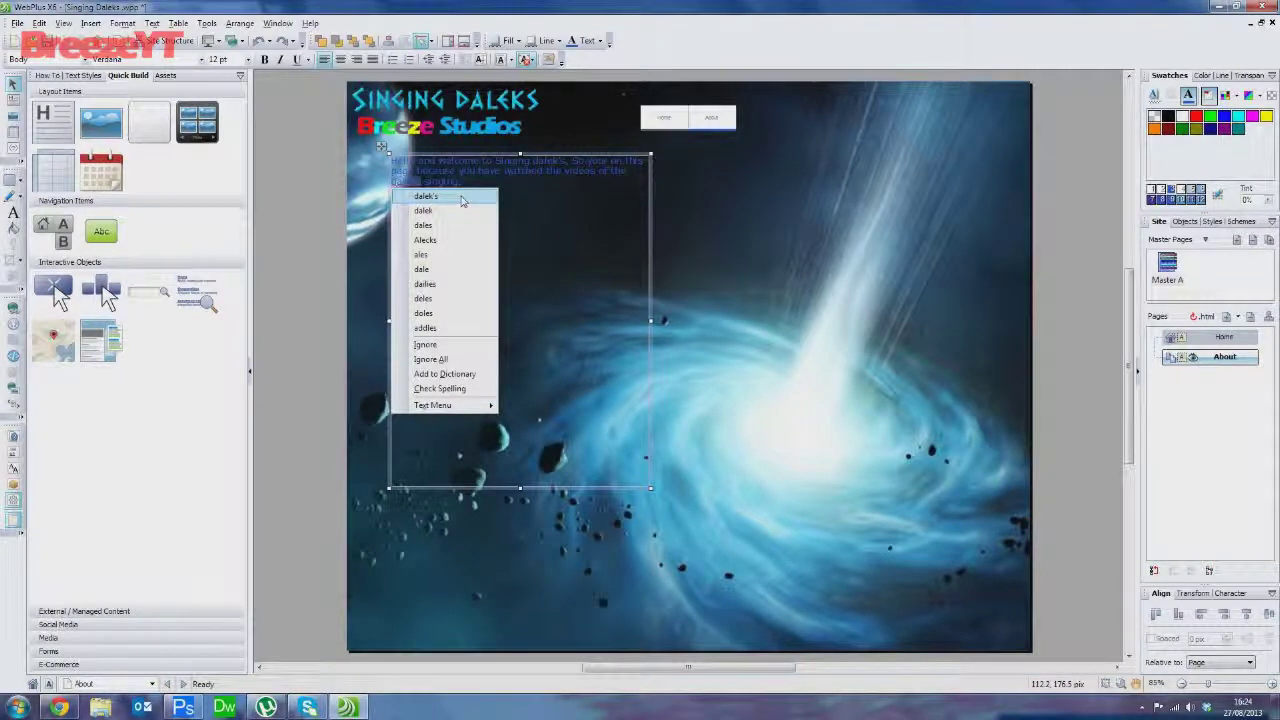
{"action": "left_click", "coordinate": [461, 197]}
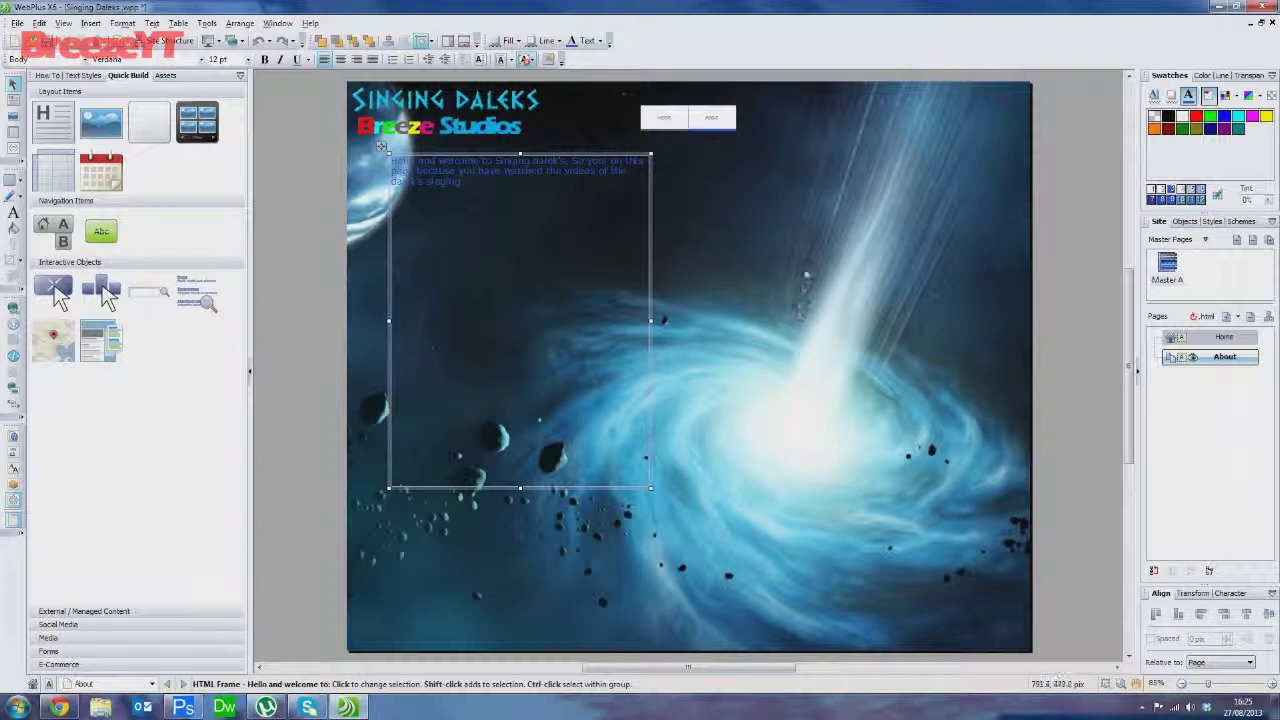
Draw a white Quick Rectangle covering the welcome text frame and send it to the back, behind the text
{"action": "left_click", "coordinate": [753, 243]}
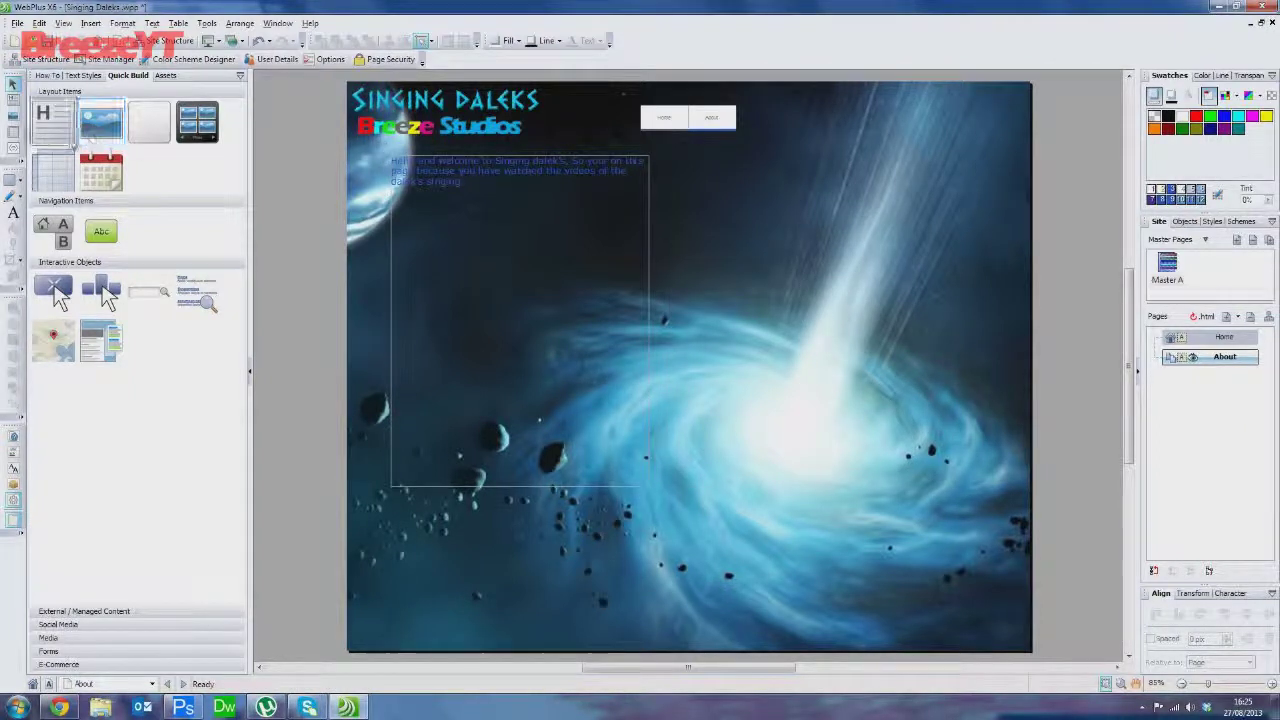
{"action": "left_click", "coordinate": [20, 182]}
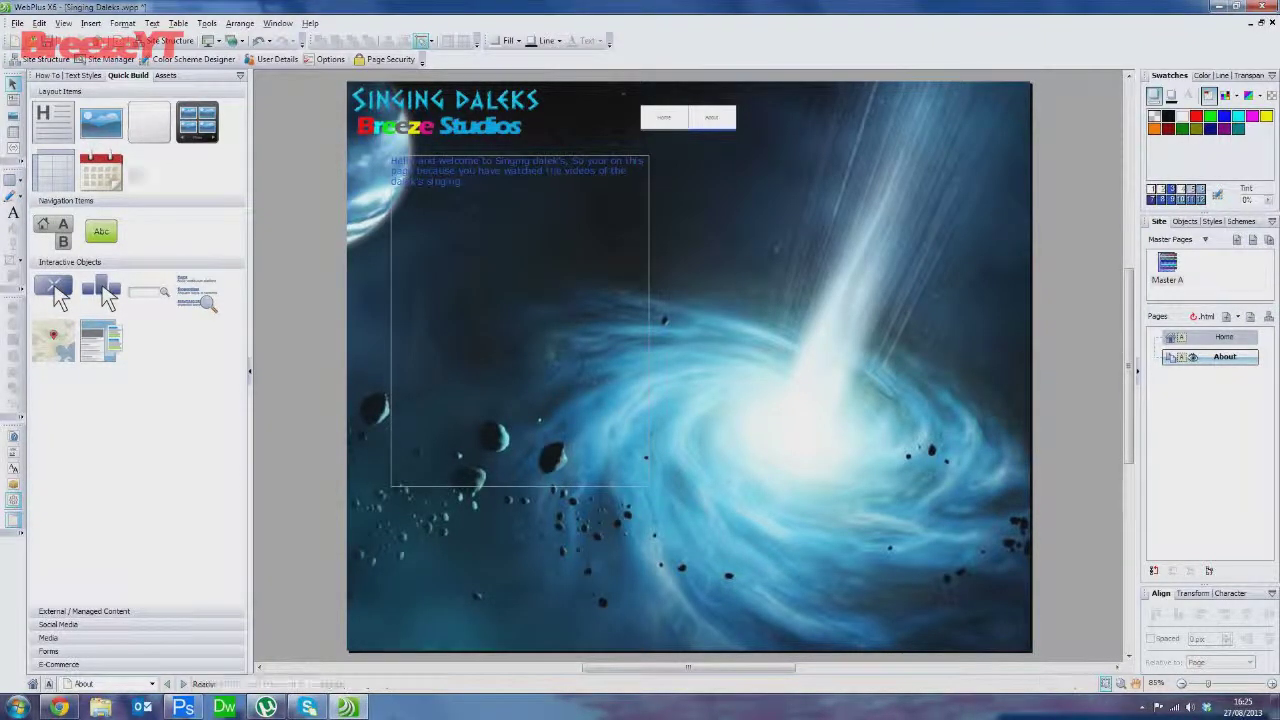
{"action": "left_click", "coordinate": [12, 182]}
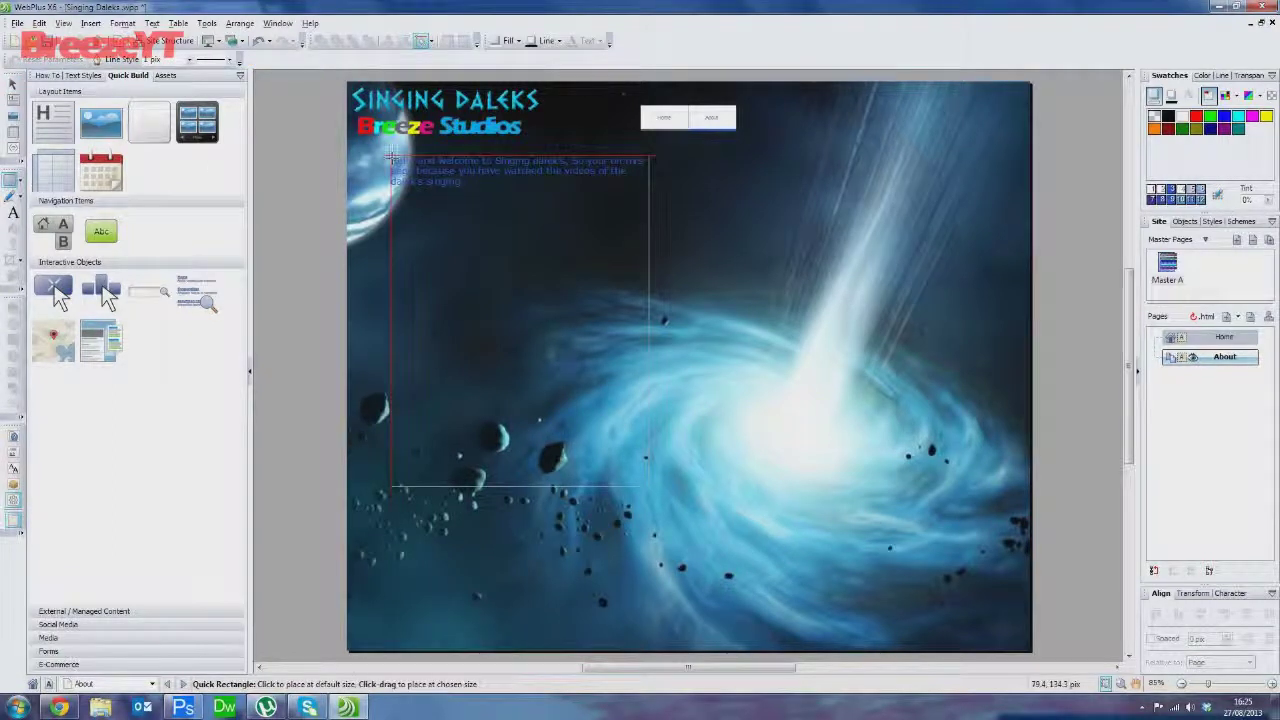
{"action": "left_click_drag", "start_coordinate": [385, 155], "coordinate": [651, 485]}
{"action": "right_click", "coordinate": [568, 305]}
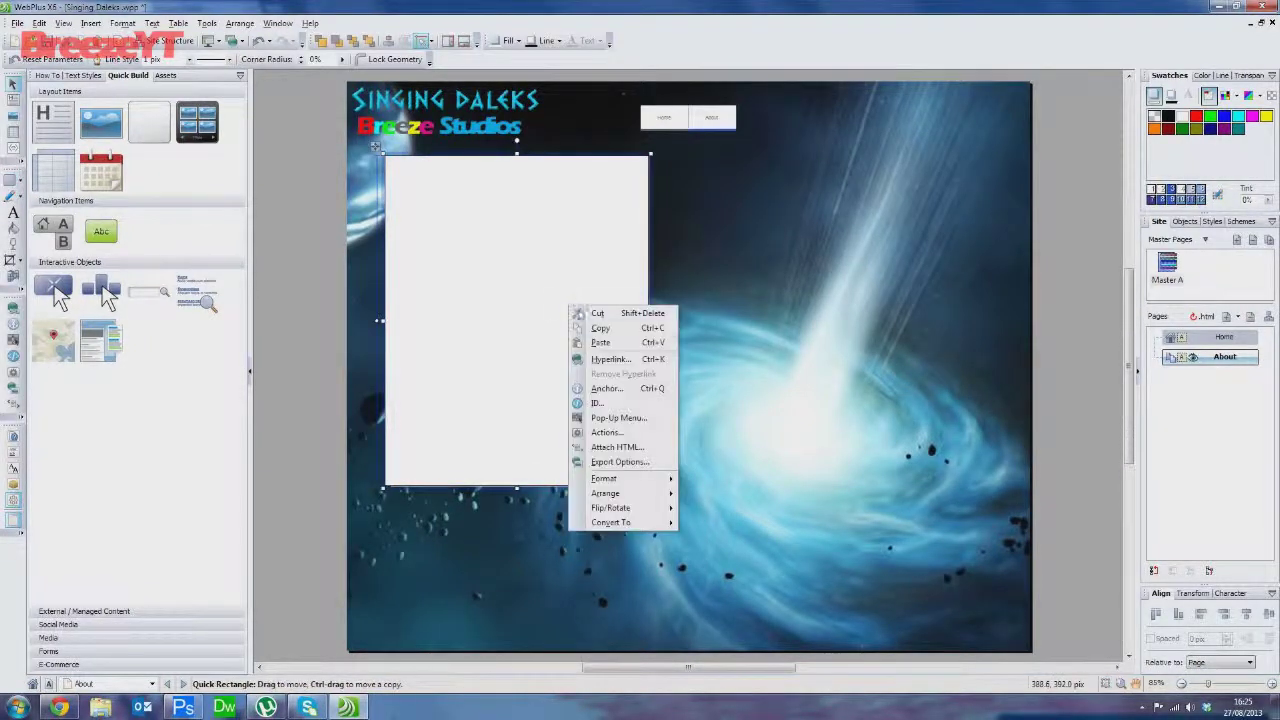
{"action": "mouse_move", "coordinate": [615, 493]}
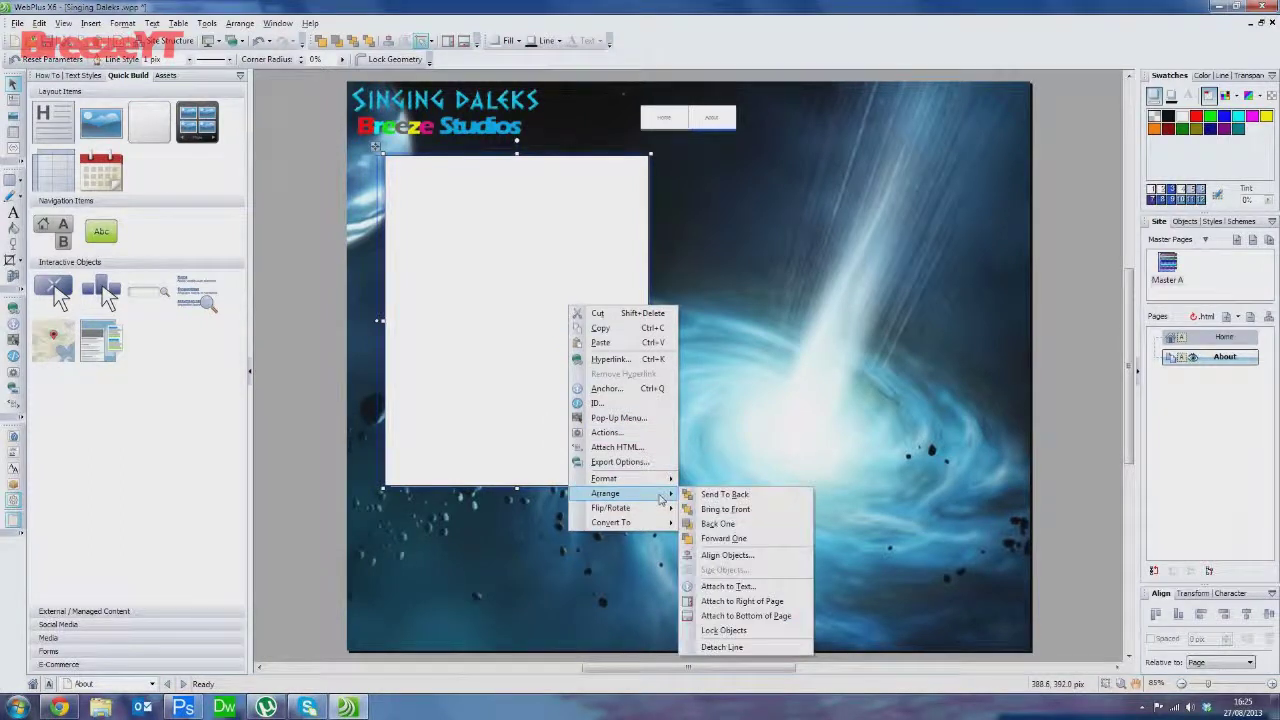
{"action": "left_click", "coordinate": [762, 496]}
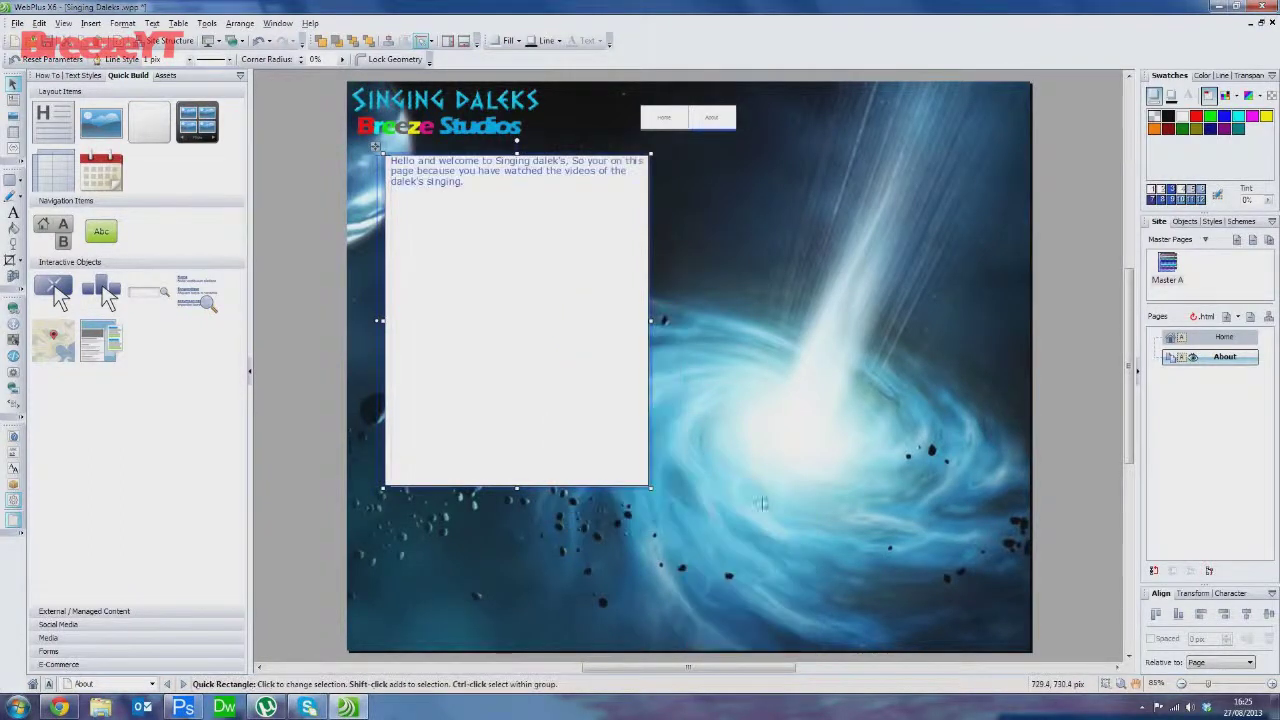
{"action": "left_click", "coordinate": [770, 327]}
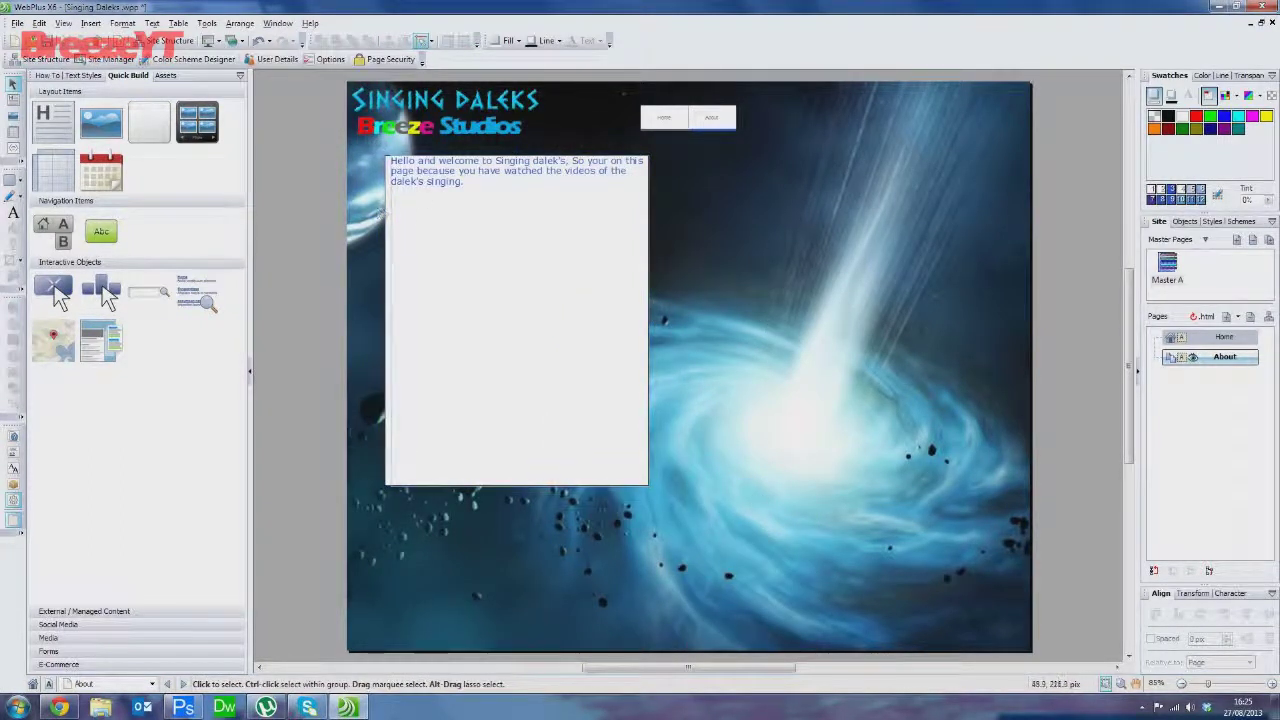
Extend the white rectangle's upper and right edges slightly beyond the welcome text frame
{"action": "left_click", "coordinate": [384, 205]}
{"action": "left_click_drag", "start_coordinate": [381, 321], "coordinate": [385, 321]}
{"action": "left_click_drag", "start_coordinate": [516, 155], "coordinate": [516, 152]}
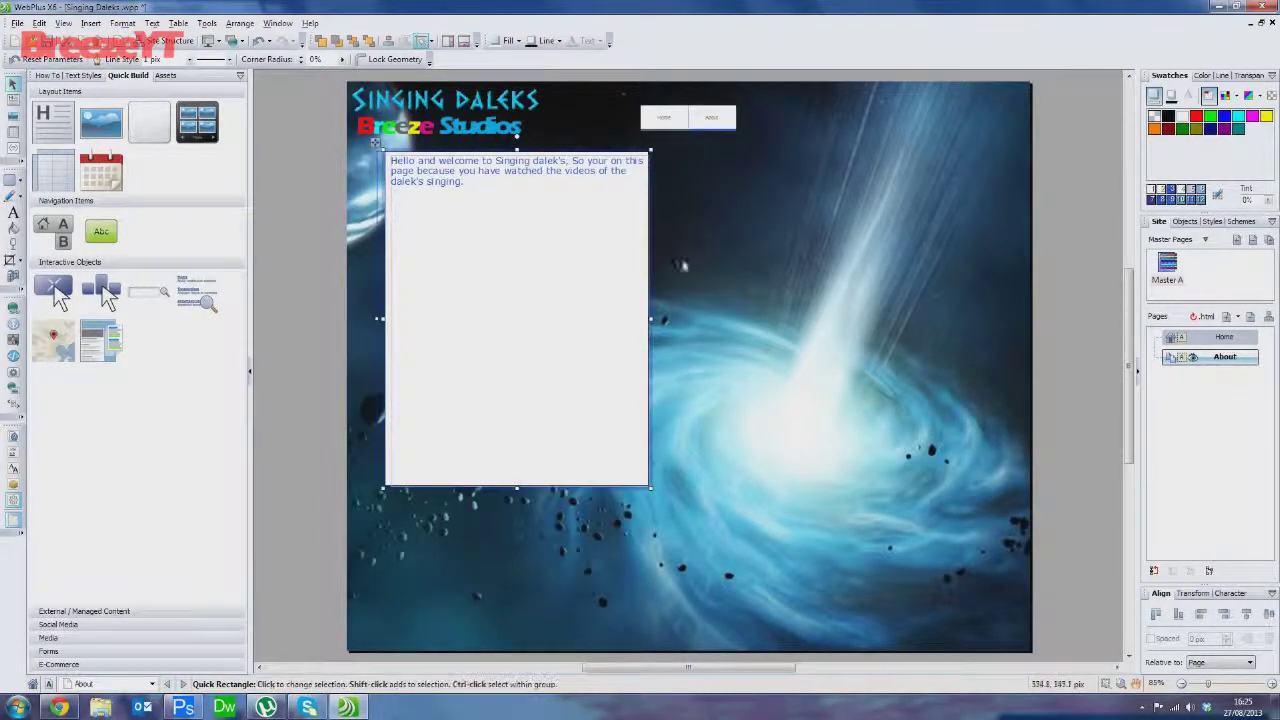
{"action": "left_click_drag", "start_coordinate": [651, 318], "coordinate": [656, 319]}
{"action": "left_click", "coordinate": [744, 260]}
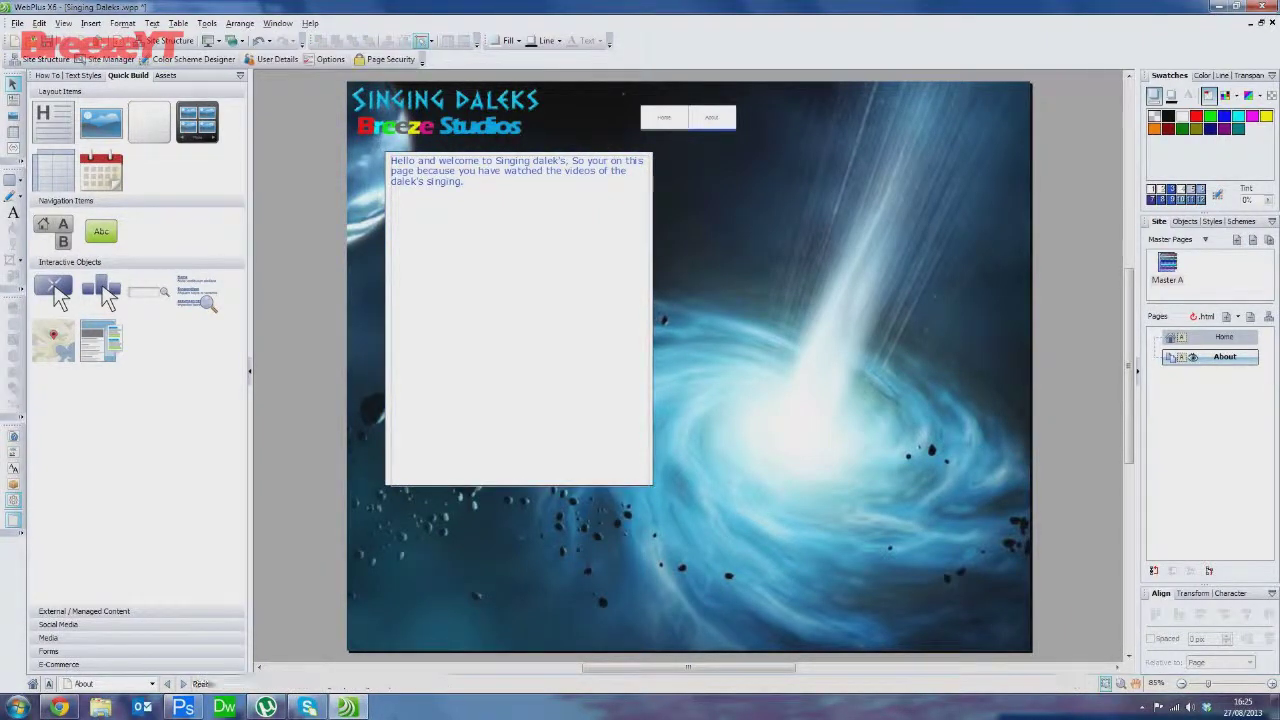
{"action": "right_click", "coordinate": [654, 393]}
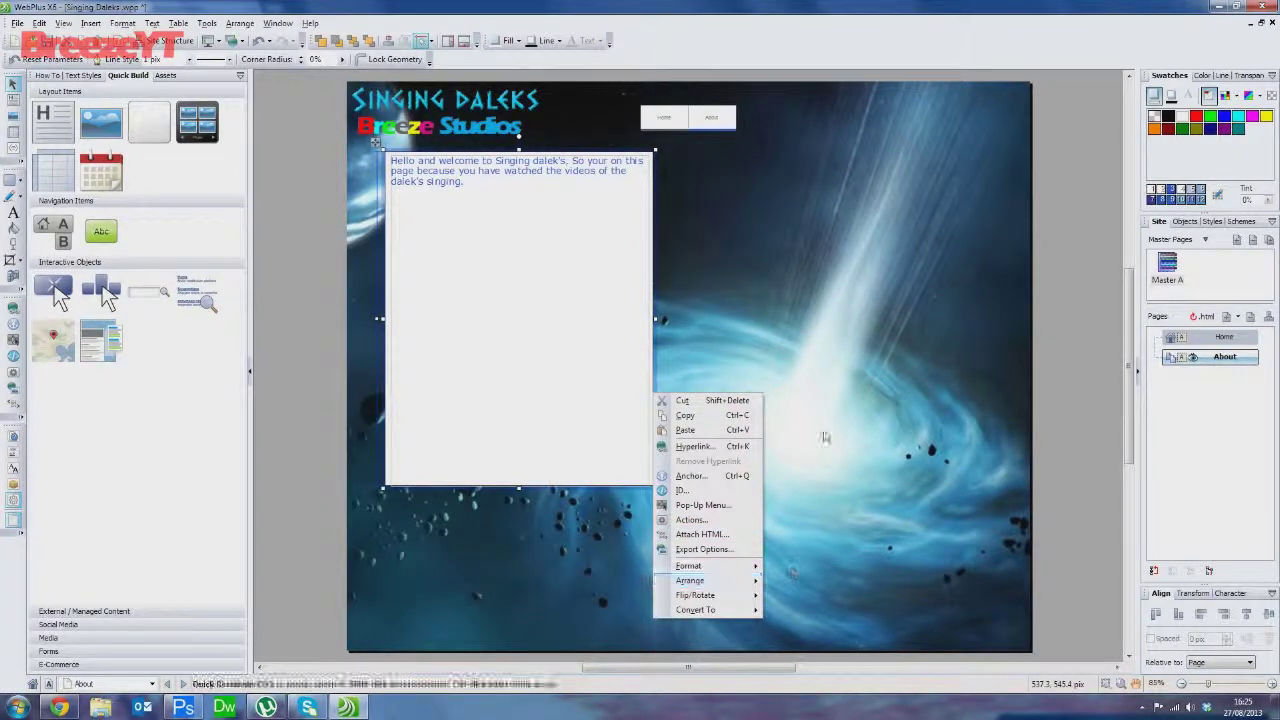
{"action": "left_click", "coordinate": [823, 405]}
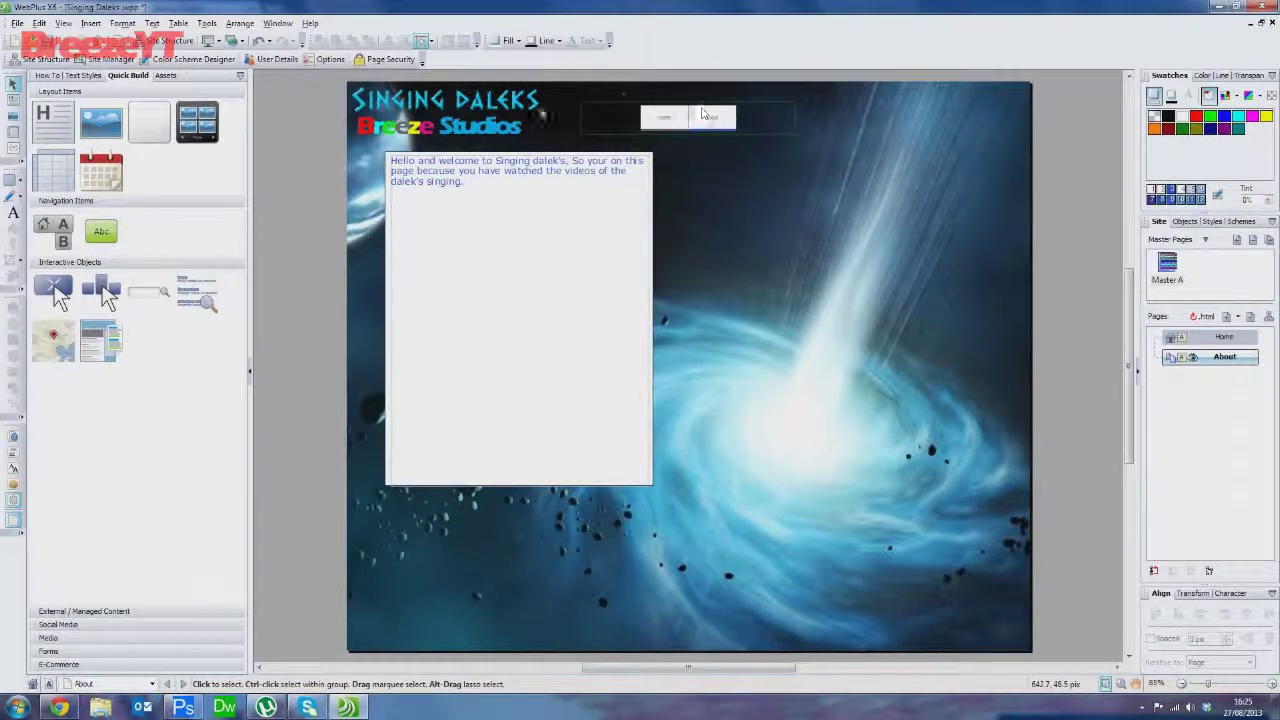
{"action": "left_click", "coordinate": [1224, 336]}
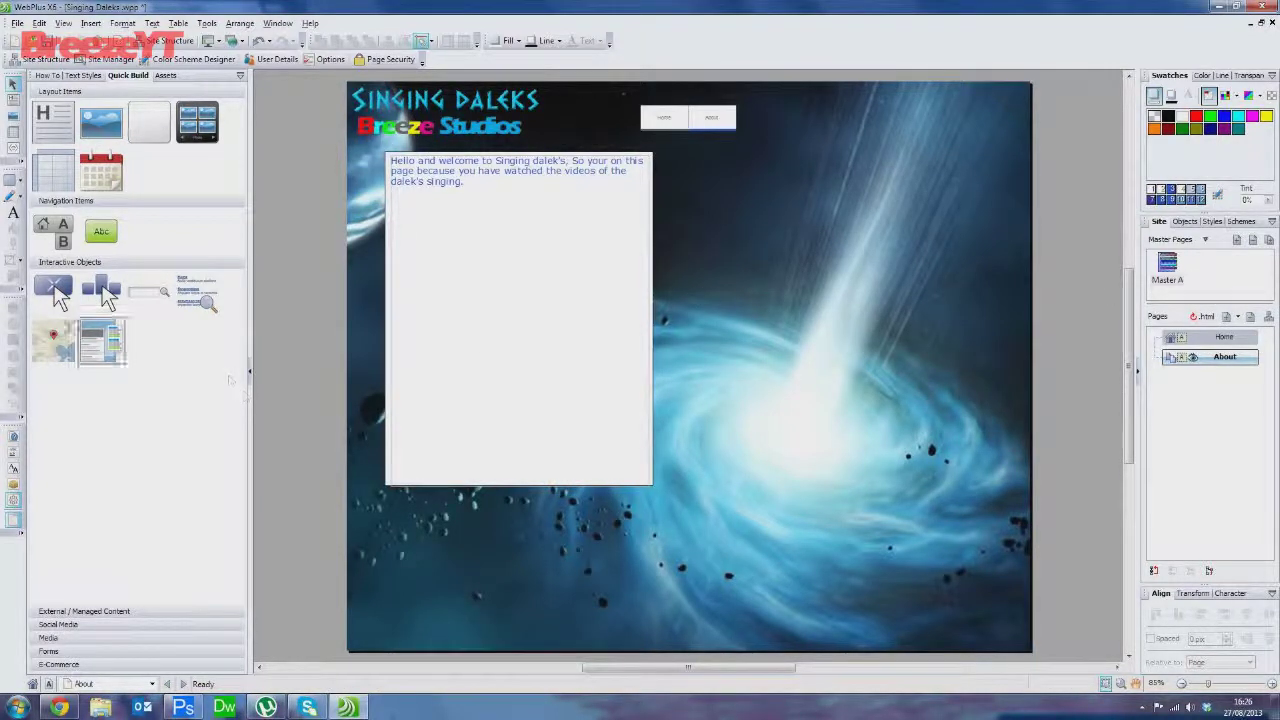
Start embedding a YouTube video on the About page, in the space to the right of the welcome panel
{"action": "left_click", "coordinate": [48, 639]}
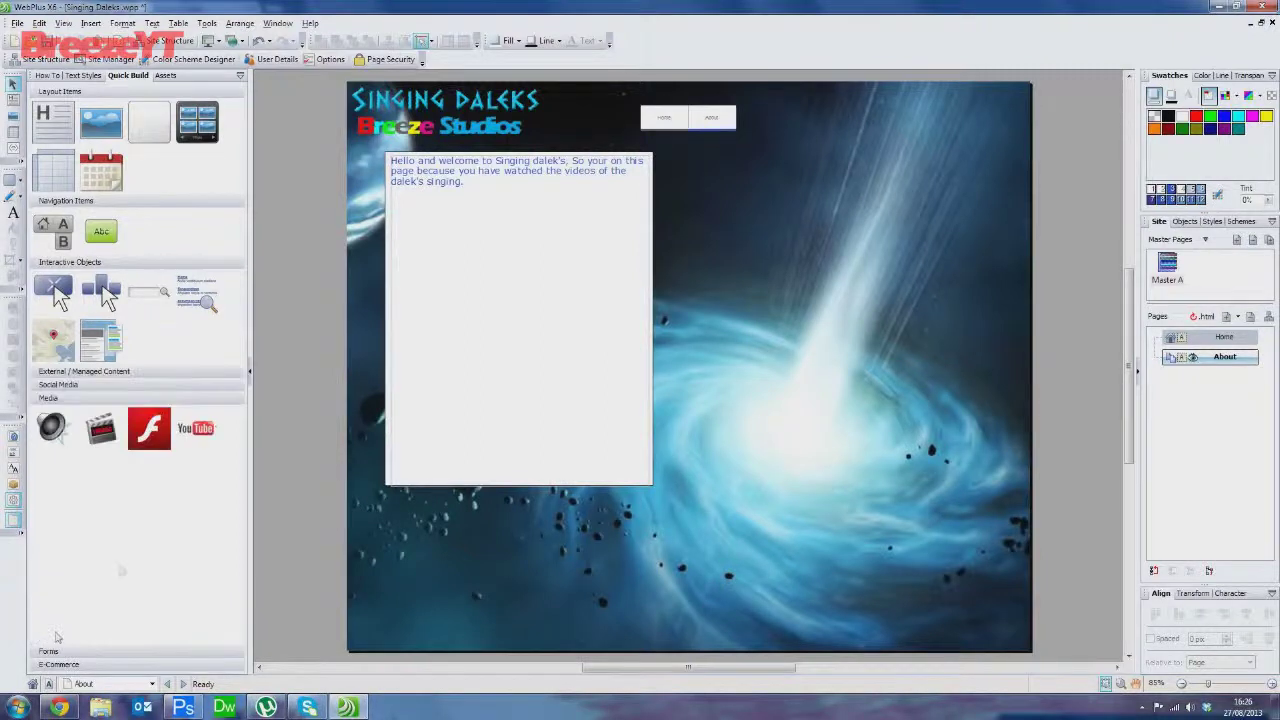
{"action": "left_click", "coordinate": [196, 430]}
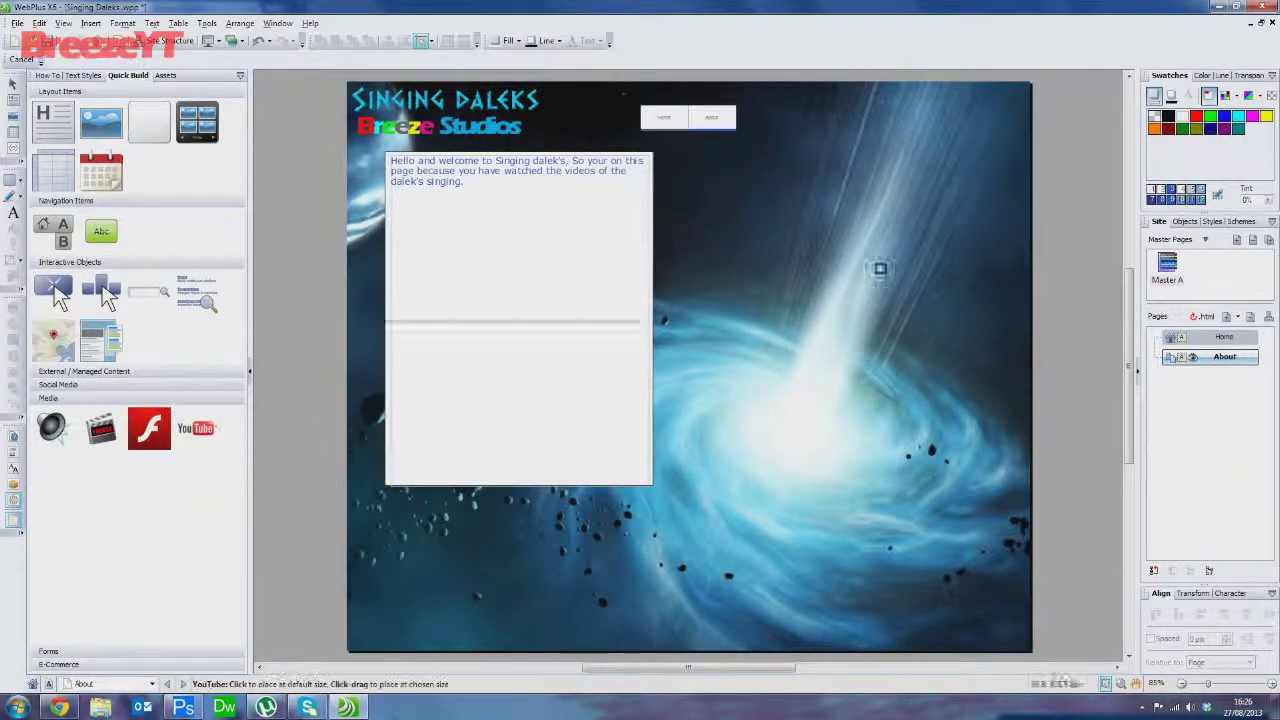
{"action": "left_click", "coordinate": [724, 192]}
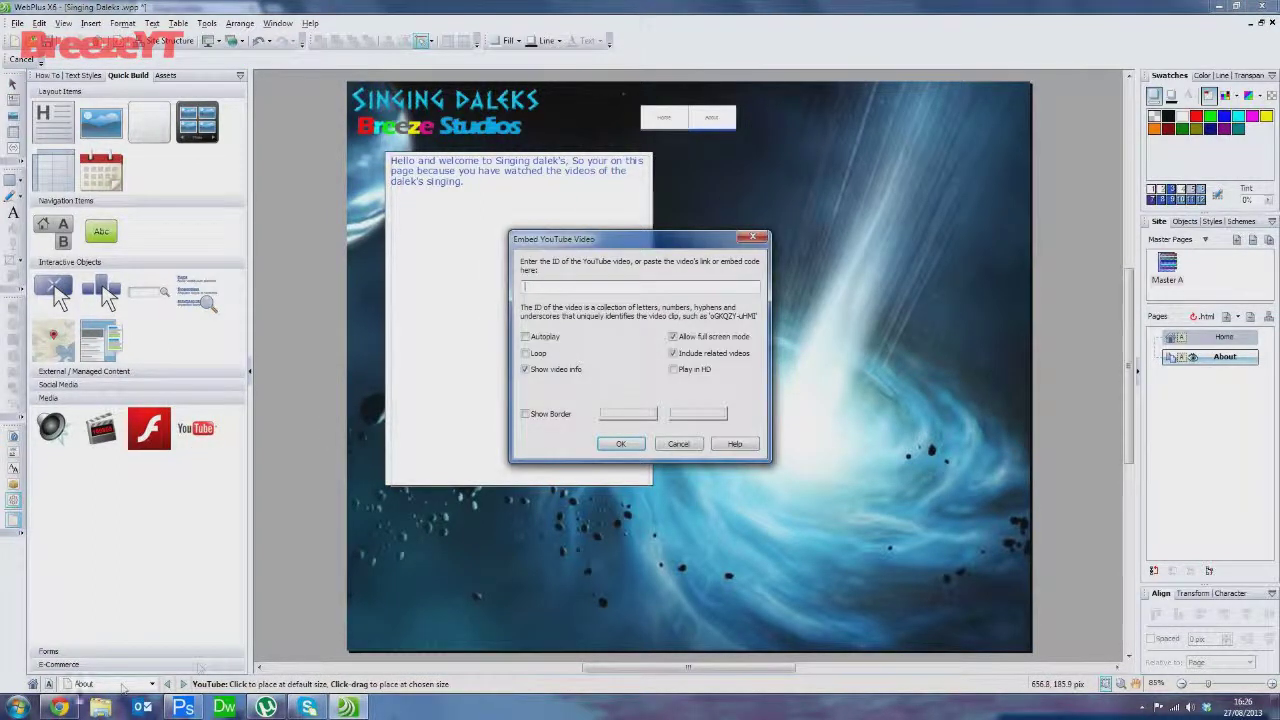
Switch to Chrome and copy the link address of "Daleks sing The Other Side [The Daily Dalek]" from the channel's YouTube uploads
{"action": "left_click", "coordinate": [59, 707]}
{"action": "left_click", "coordinate": [270, 9]}
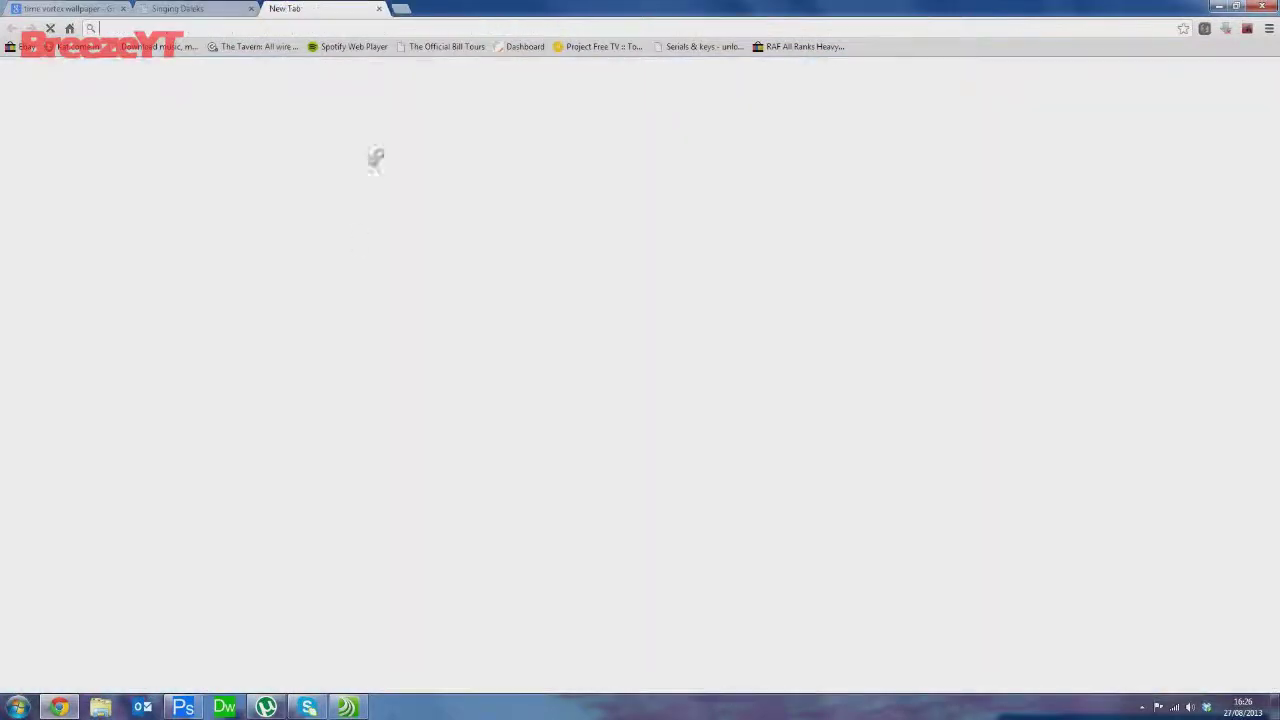
{"action": "left_click", "coordinate": [340, 212]}
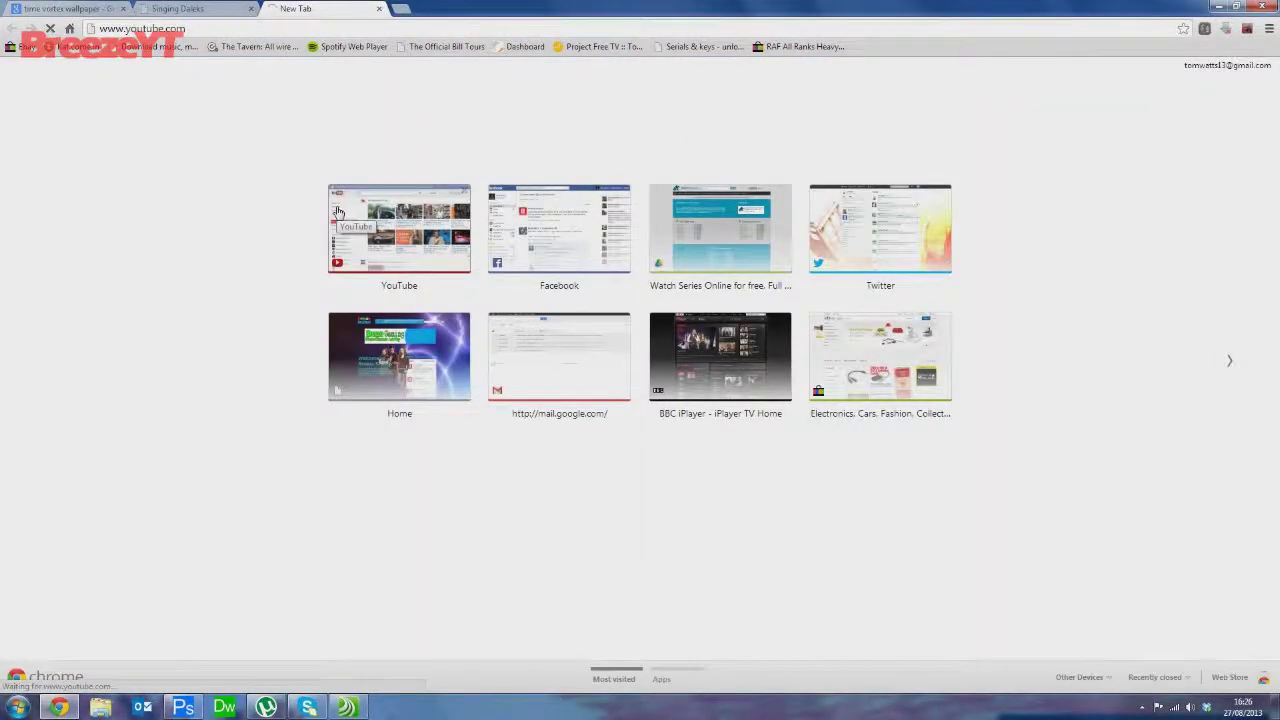
{"action": "left_click", "coordinate": [1142, 707]}
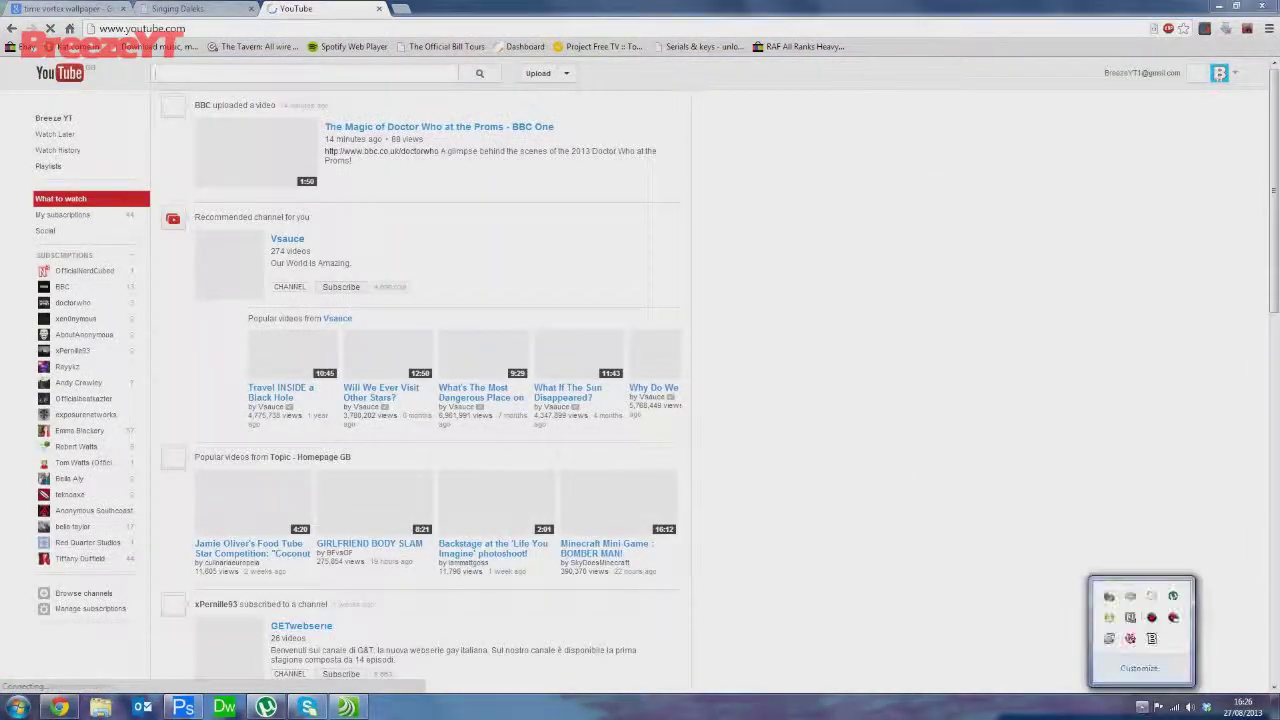
{"action": "left_click", "coordinate": [918, 352]}
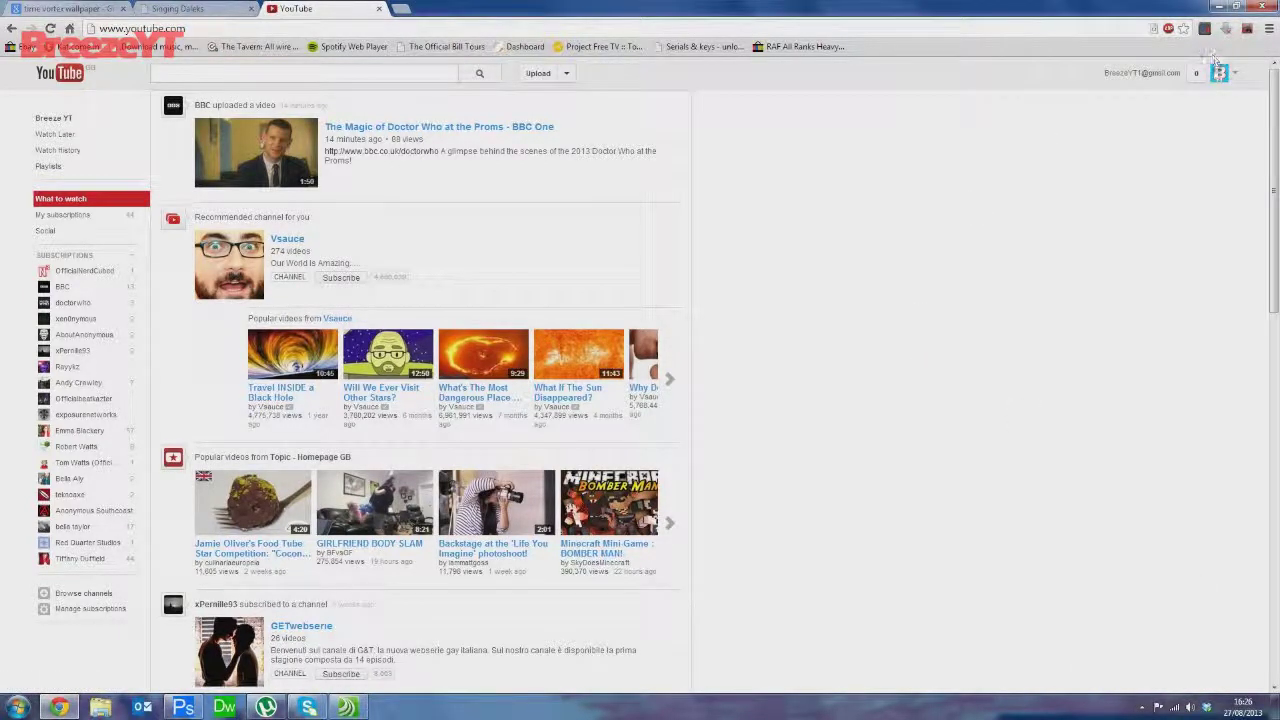
{"action": "left_click", "coordinate": [1219, 70]}
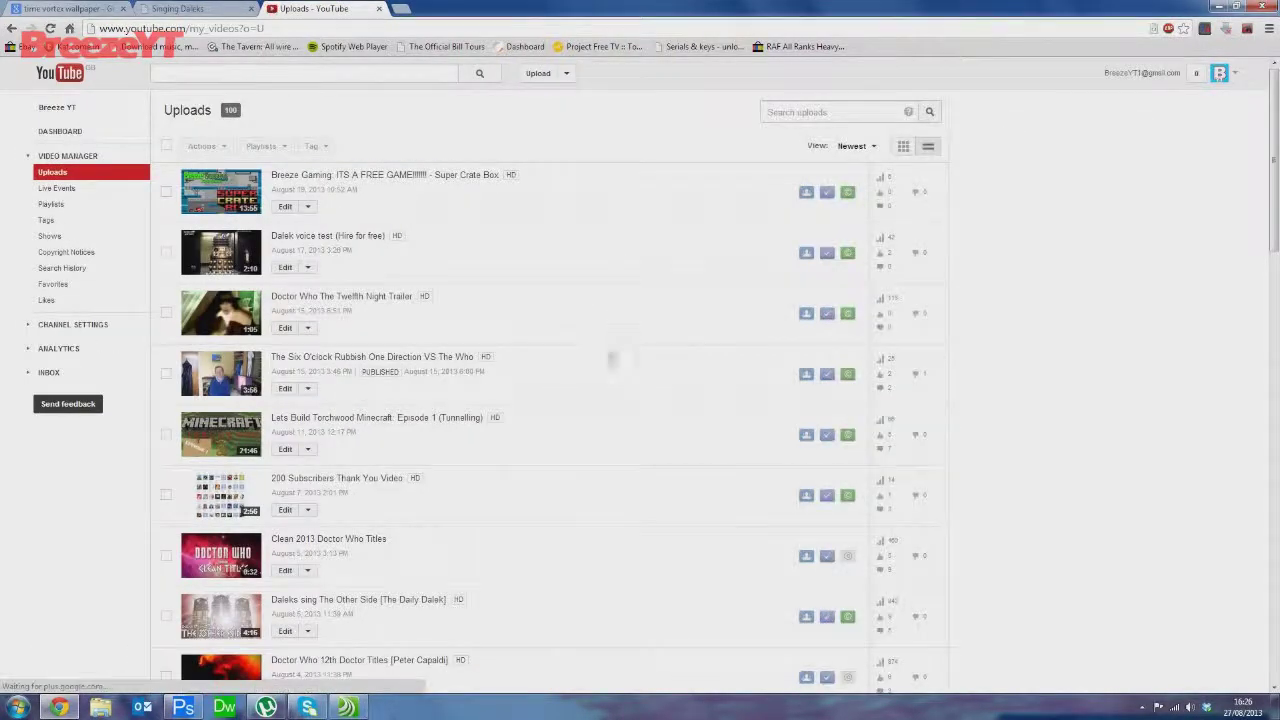
{"action": "scroll", "coordinate": [607, 372], "scroll_direction": "down", "scroll_amount": 1}
{"action": "scroll", "coordinate": [607, 374], "scroll_direction": "down", "scroll_amount": 1}
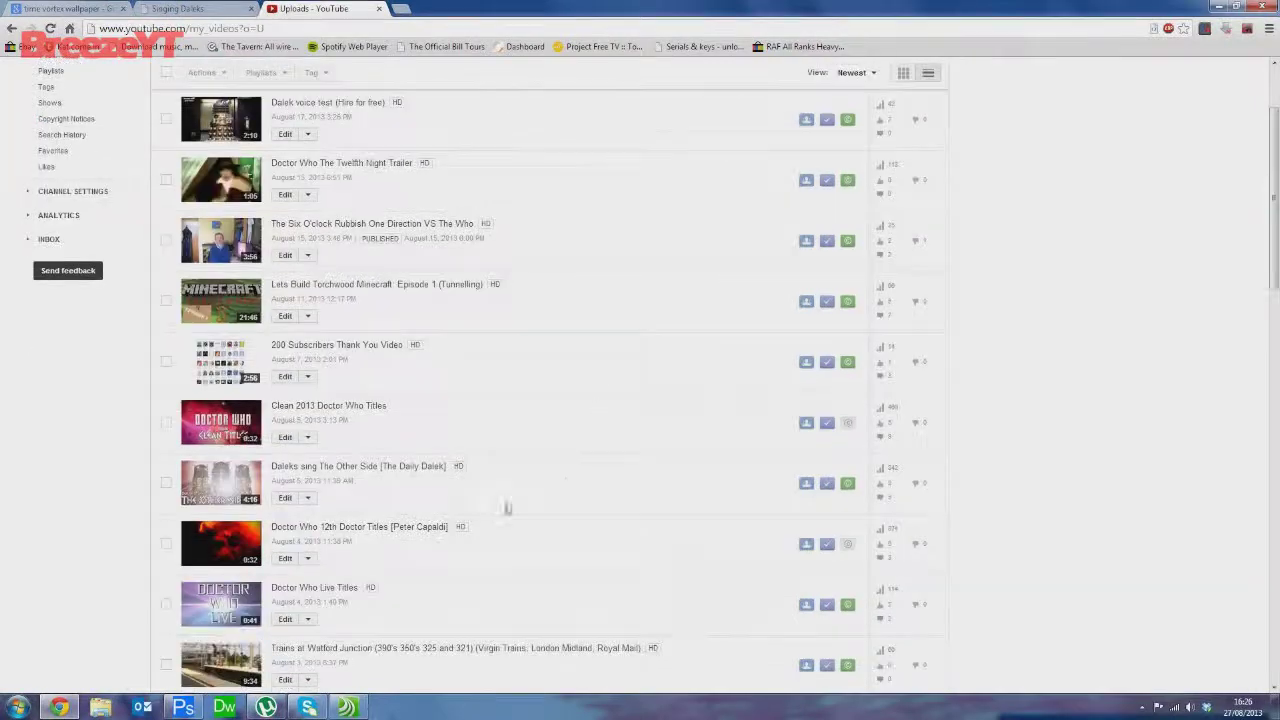
{"action": "right_click", "coordinate": [403, 475]}
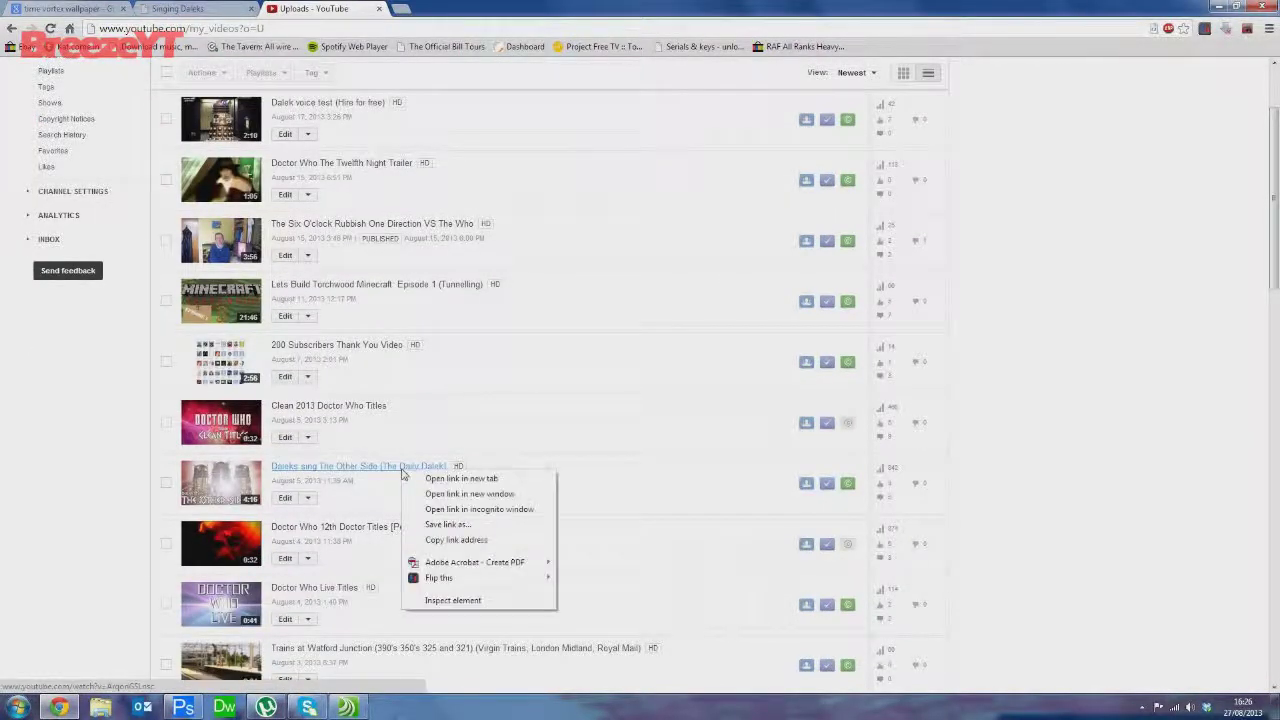
{"action": "left_click", "coordinate": [489, 542]}
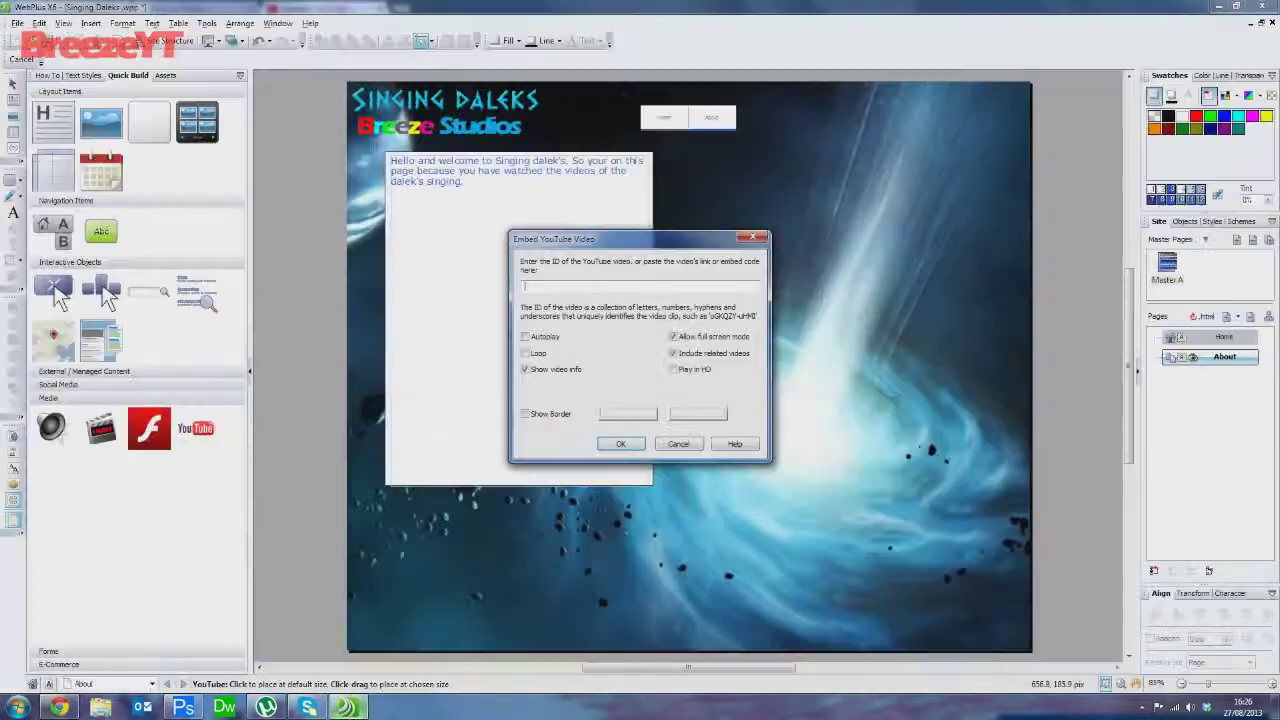
Back in WebPlus, embed the video using the copied link trimmed to its video ID, with related videos excluded
{"action": "left_click", "coordinate": [346, 707]}
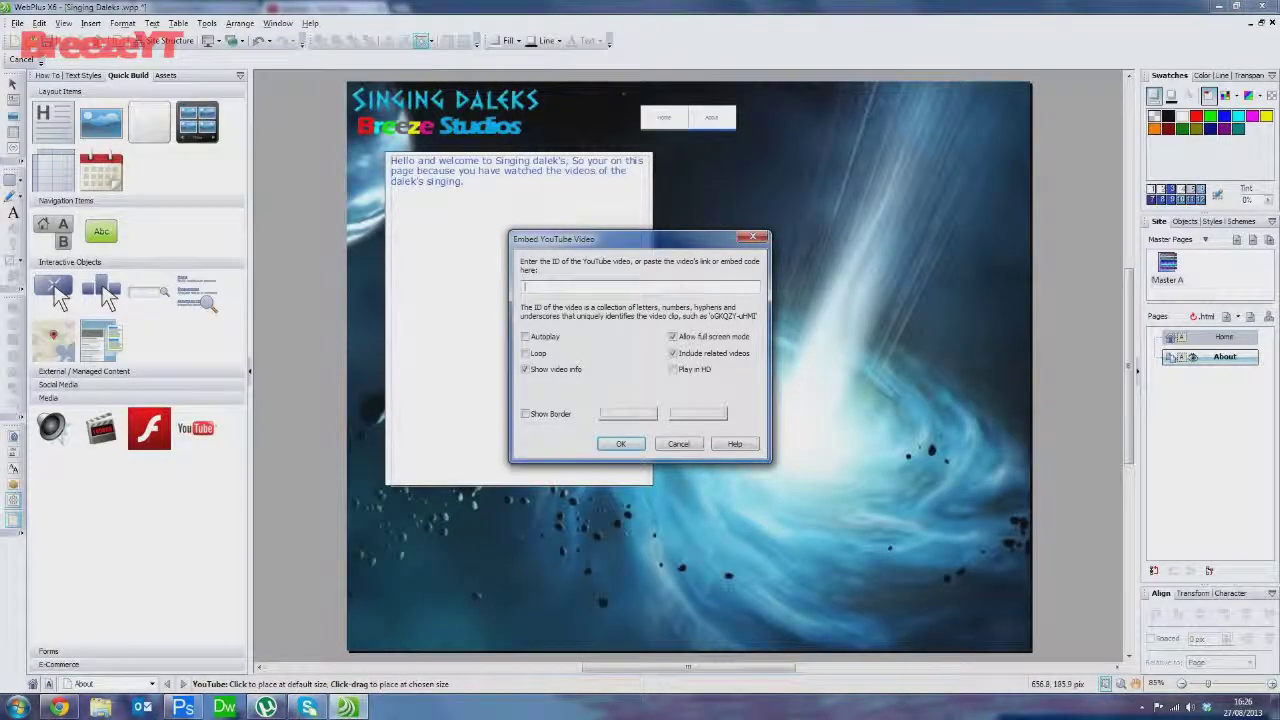
{"action": "key", "text": "ctrl+v"}
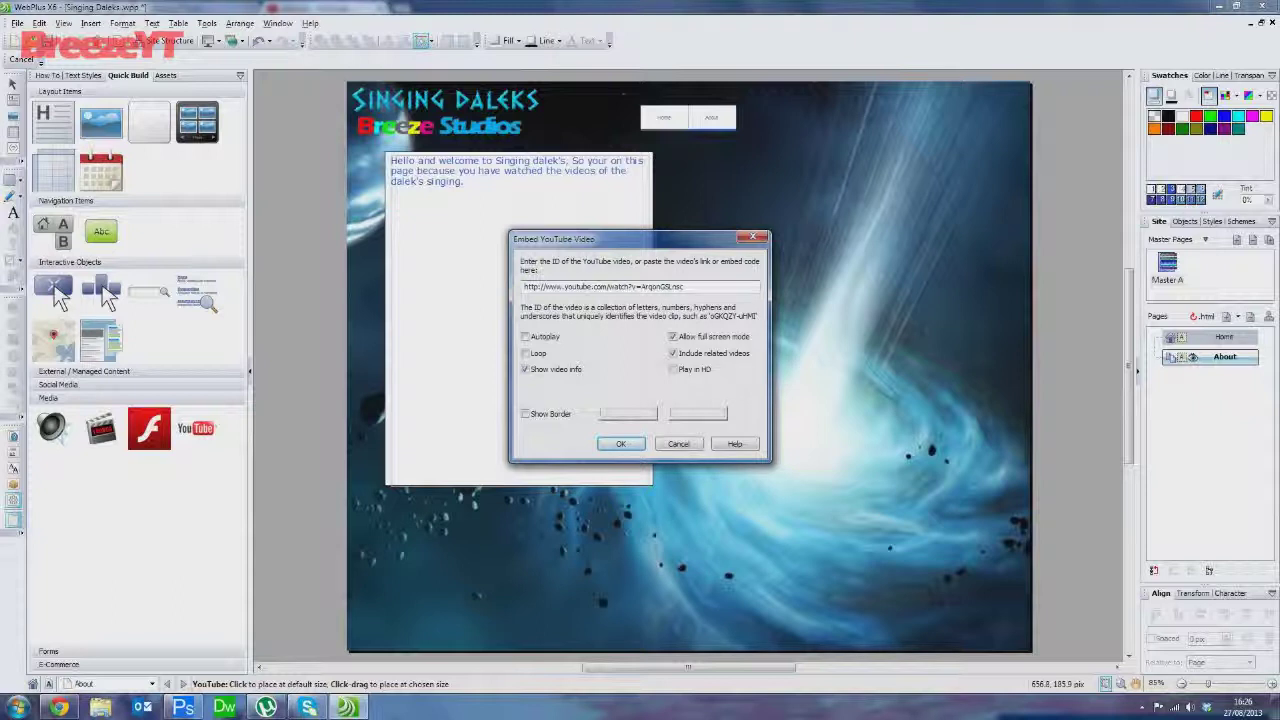
{"action": "left_click_drag", "start_coordinate": [641, 286], "coordinate": [523, 286]}
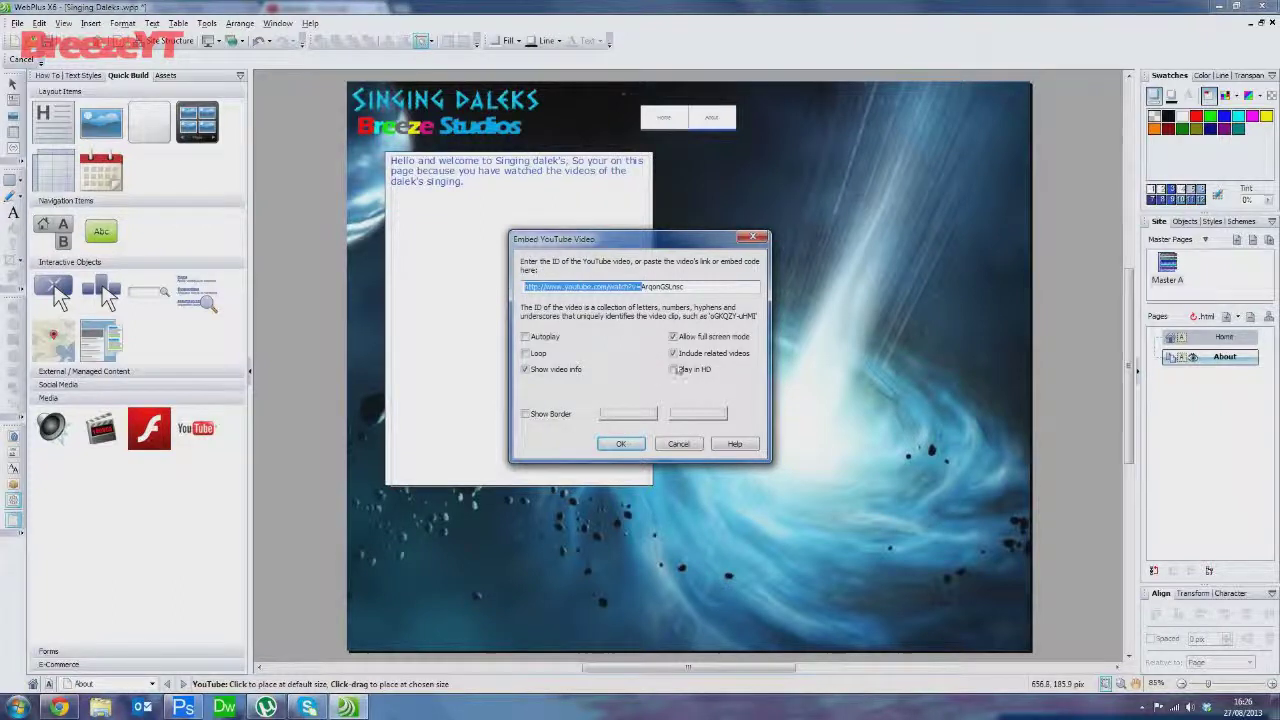
{"action": "key", "text": "BackSpace"}
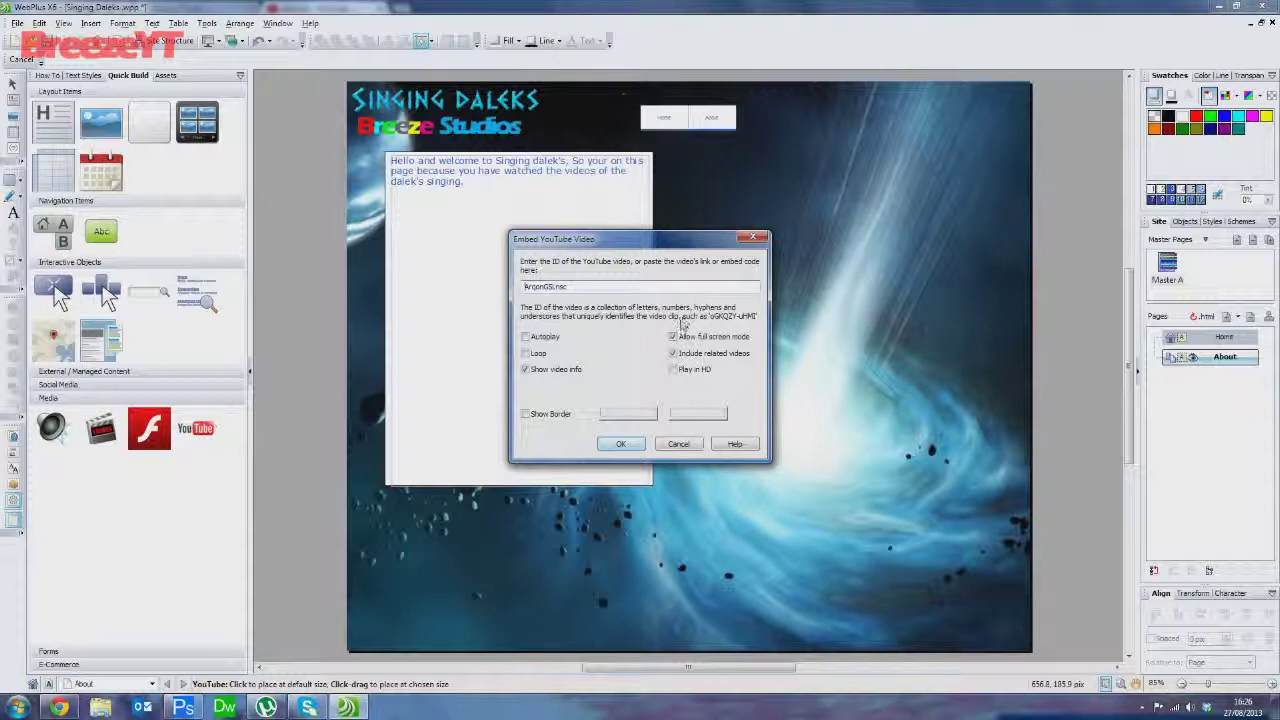
{"action": "left_click", "coordinate": [674, 354]}
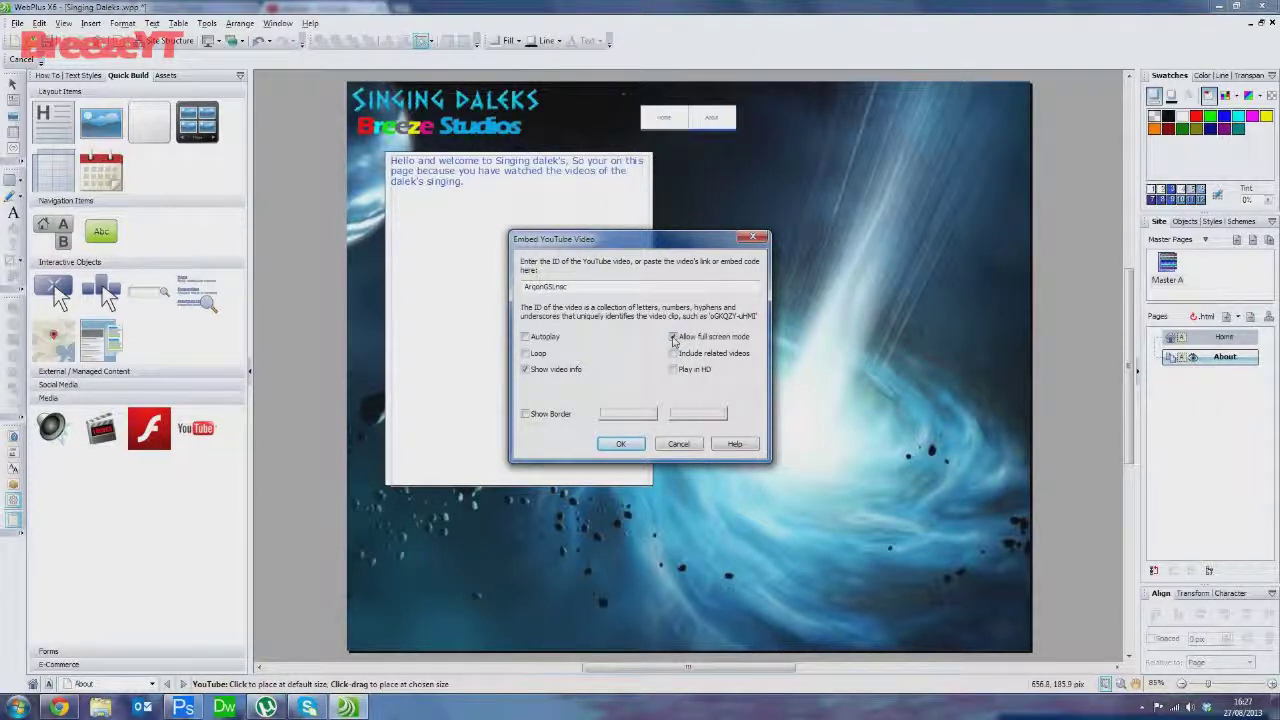
{"action": "left_click", "coordinate": [620, 444]}
Align the YouTube video beside the welcome panel, level with its upper edge, and widen it towards the page's right edge
{"action": "left_click_drag", "start_coordinate": [836, 310], "coordinate": [771, 268]}
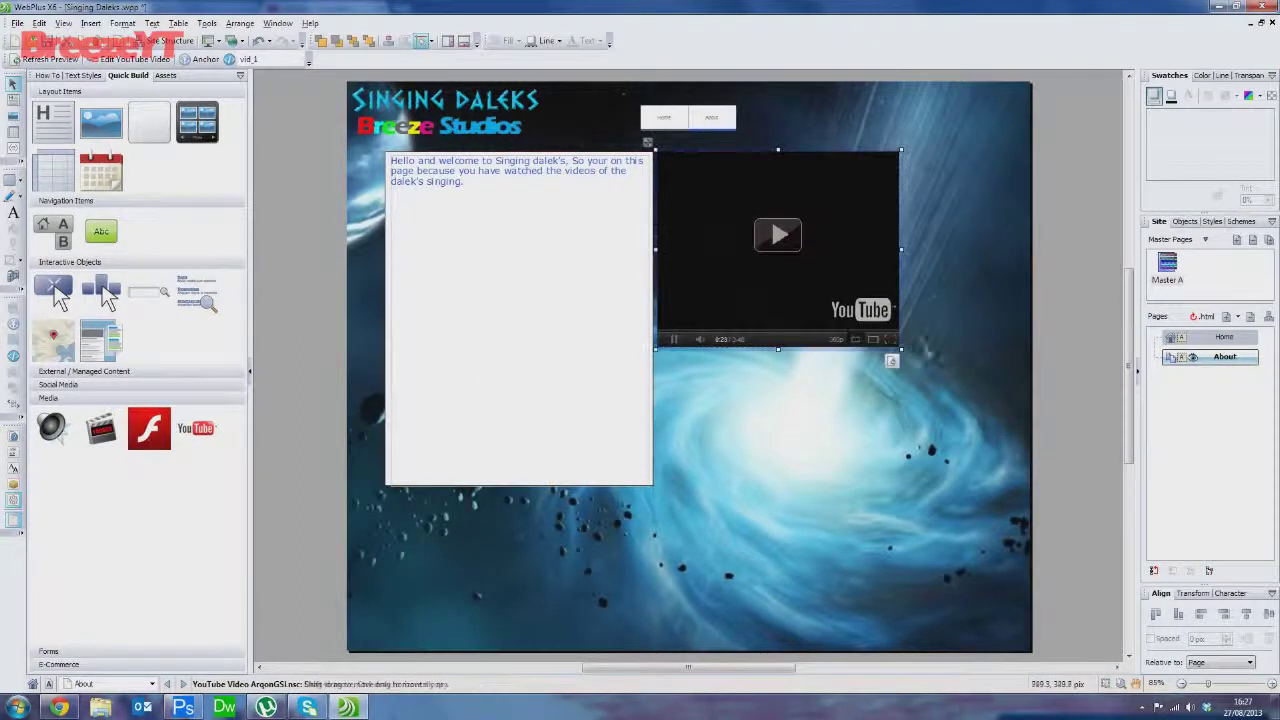
{"action": "left_click_drag", "start_coordinate": [901, 249], "coordinate": [1006, 249]}
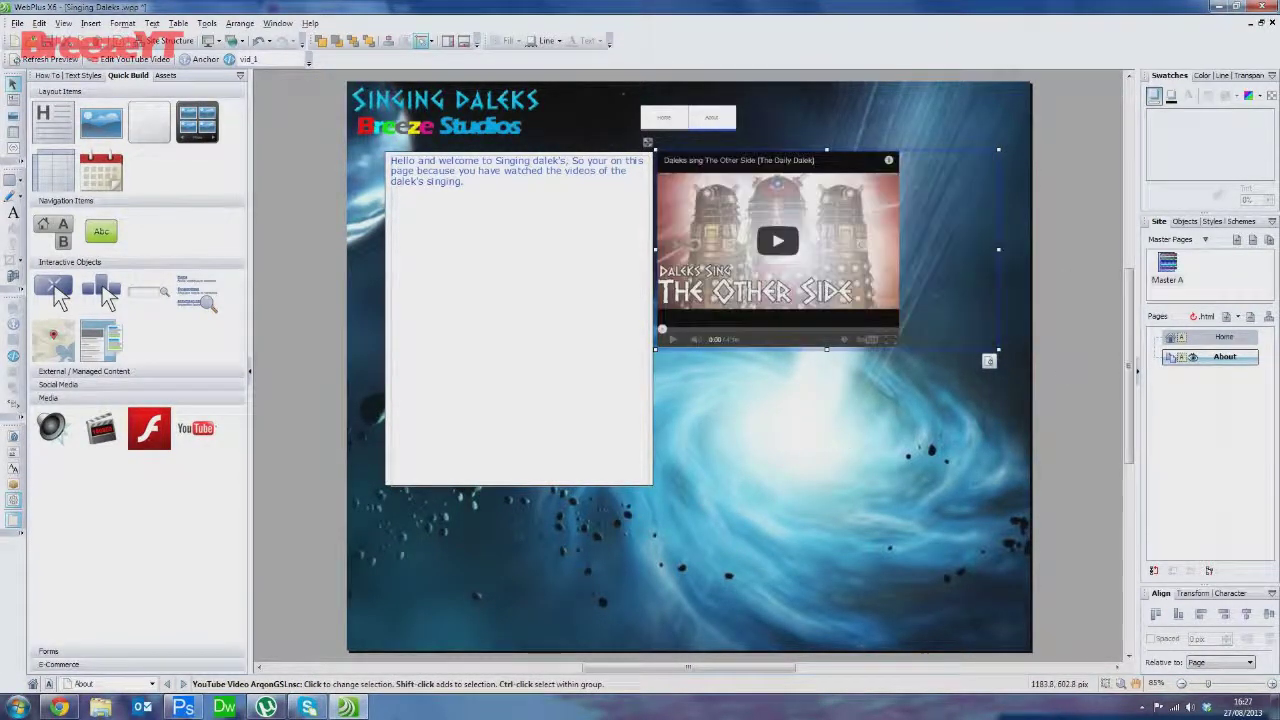
{"action": "left_click", "coordinate": [1076, 262]}
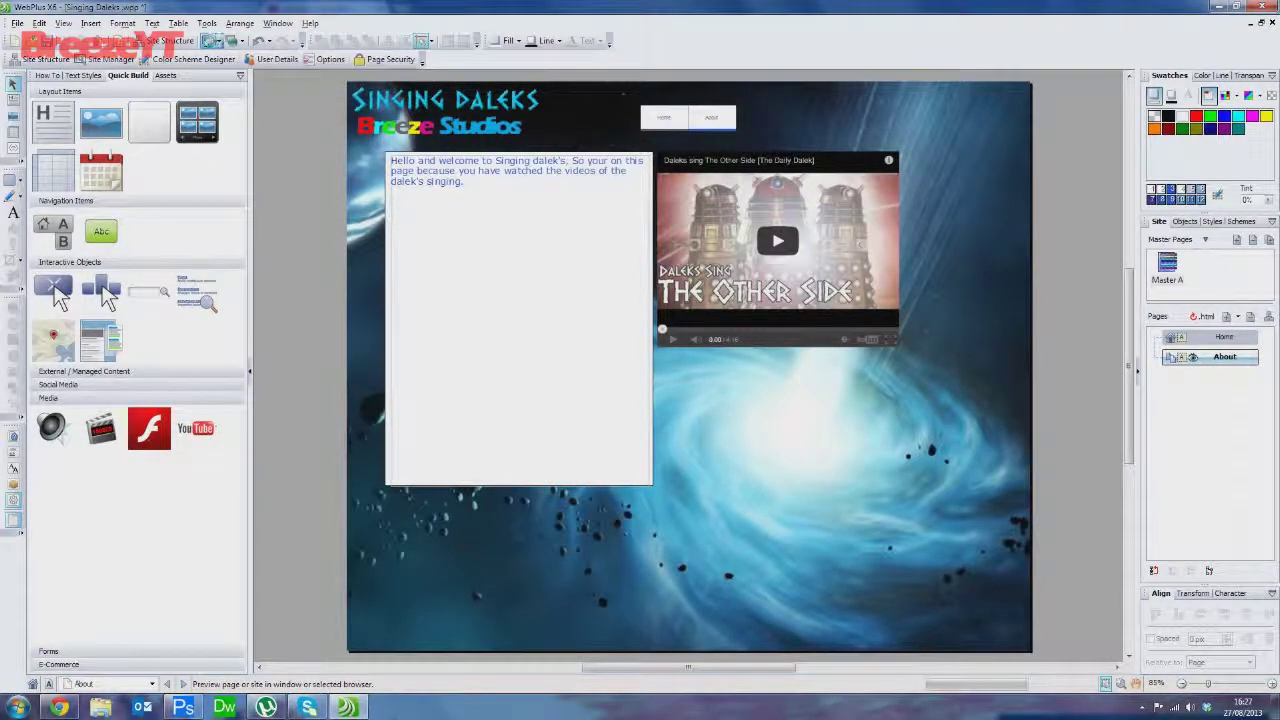
Preview the site in the browser, play the embedded video on the About page and dismiss its suggested-video overlay
{"action": "left_click", "coordinate": [210, 40]}
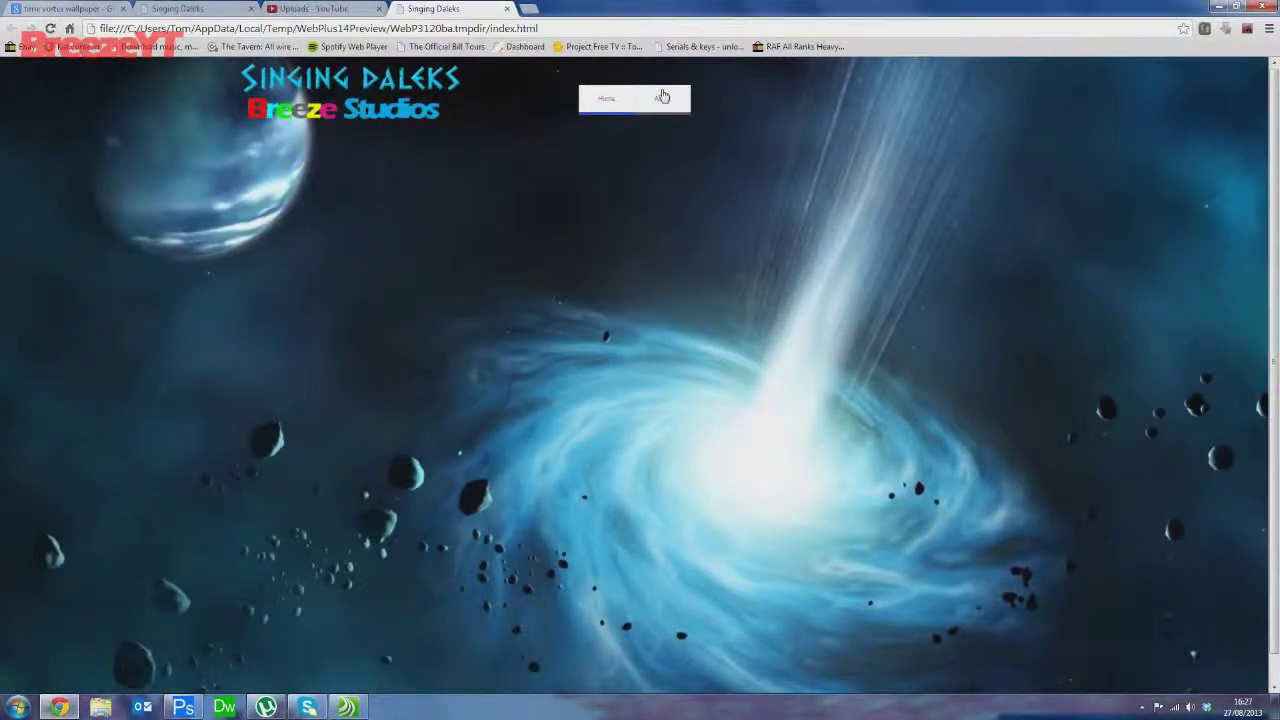
{"action": "left_click", "coordinate": [662, 97]}
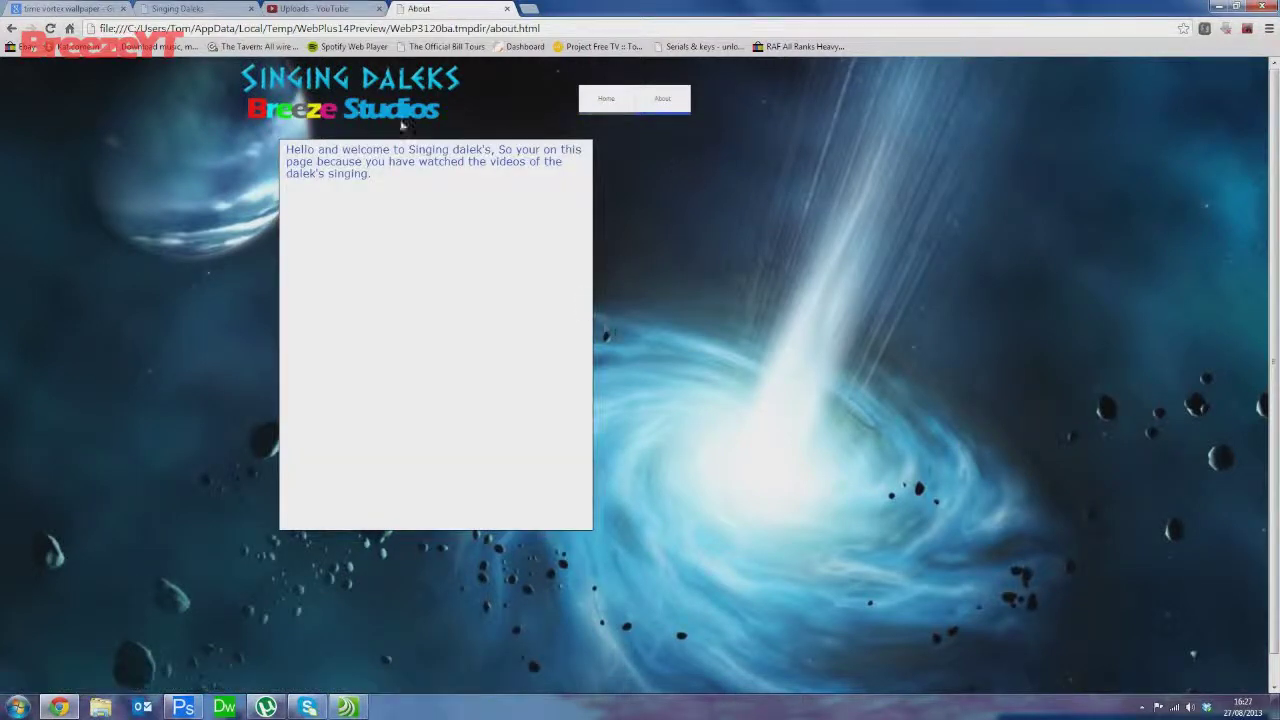
{"action": "left_click", "coordinate": [783, 242]}
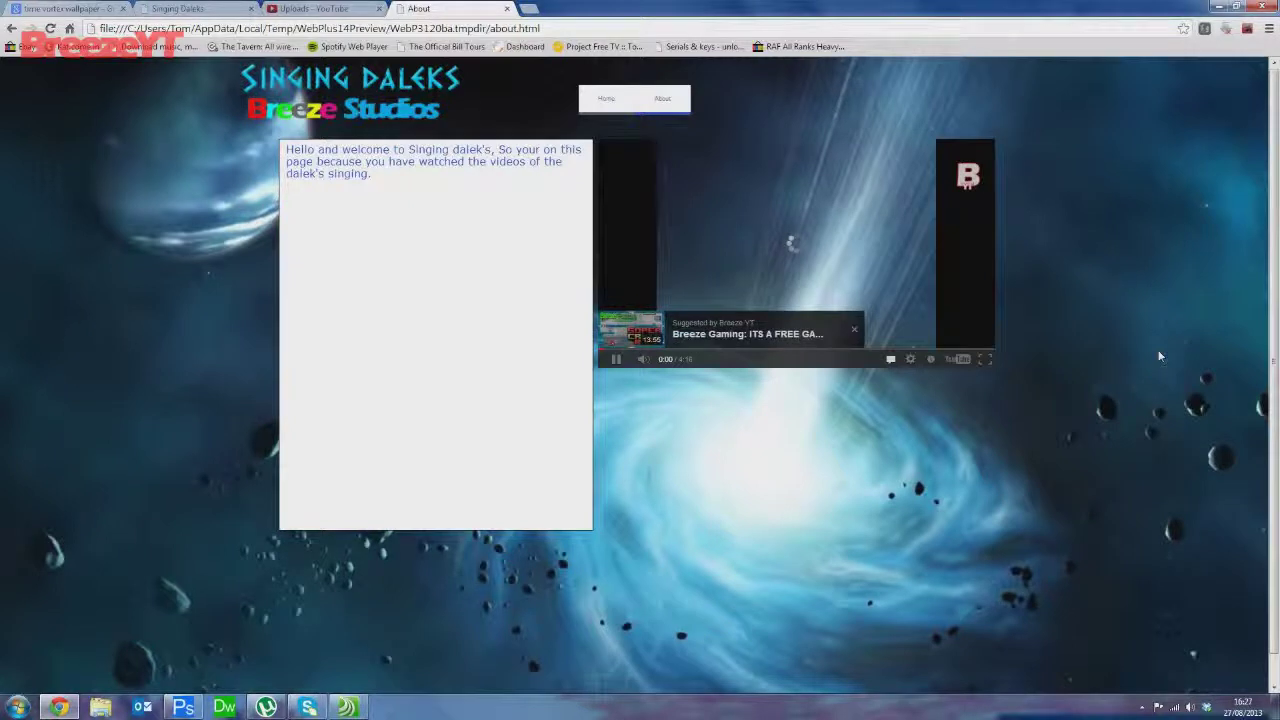
{"action": "left_click", "coordinate": [854, 332]}
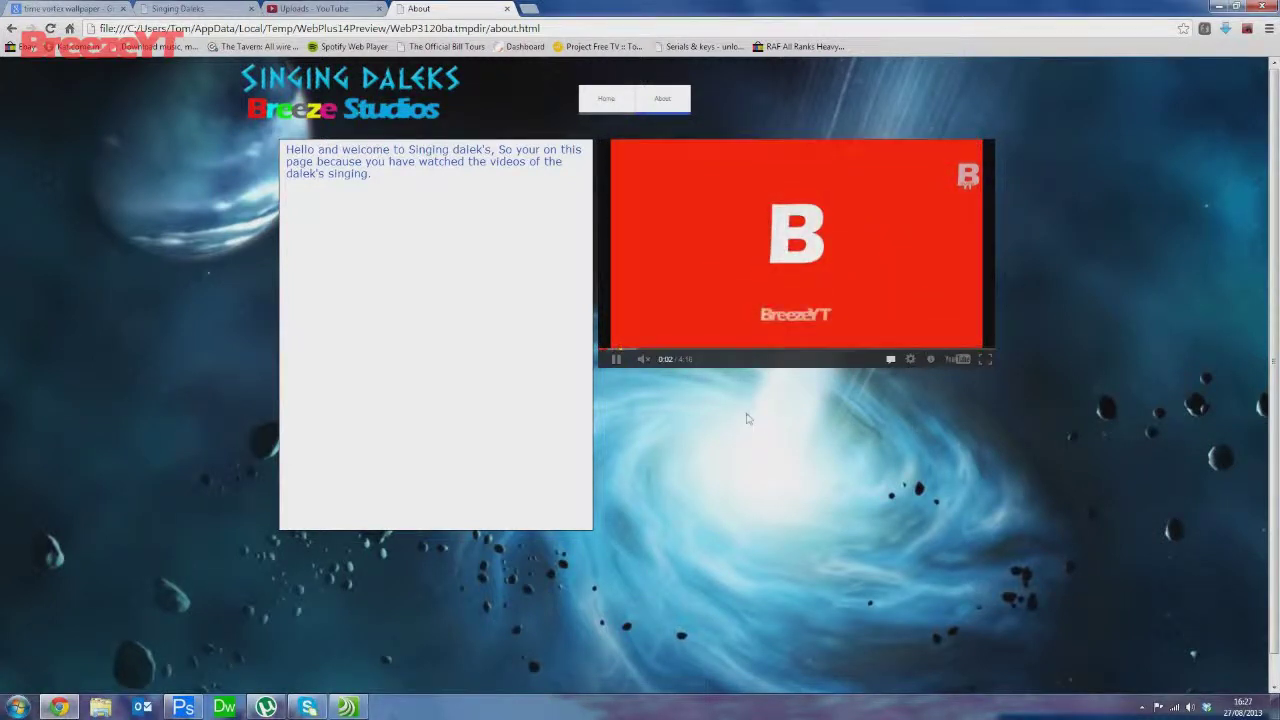
Pause the previewed video, then return to WebPlus and draw an HTML text frame beneath the YouTube video on the About page
{"action": "mouse_move", "coordinate": [662, 363]}
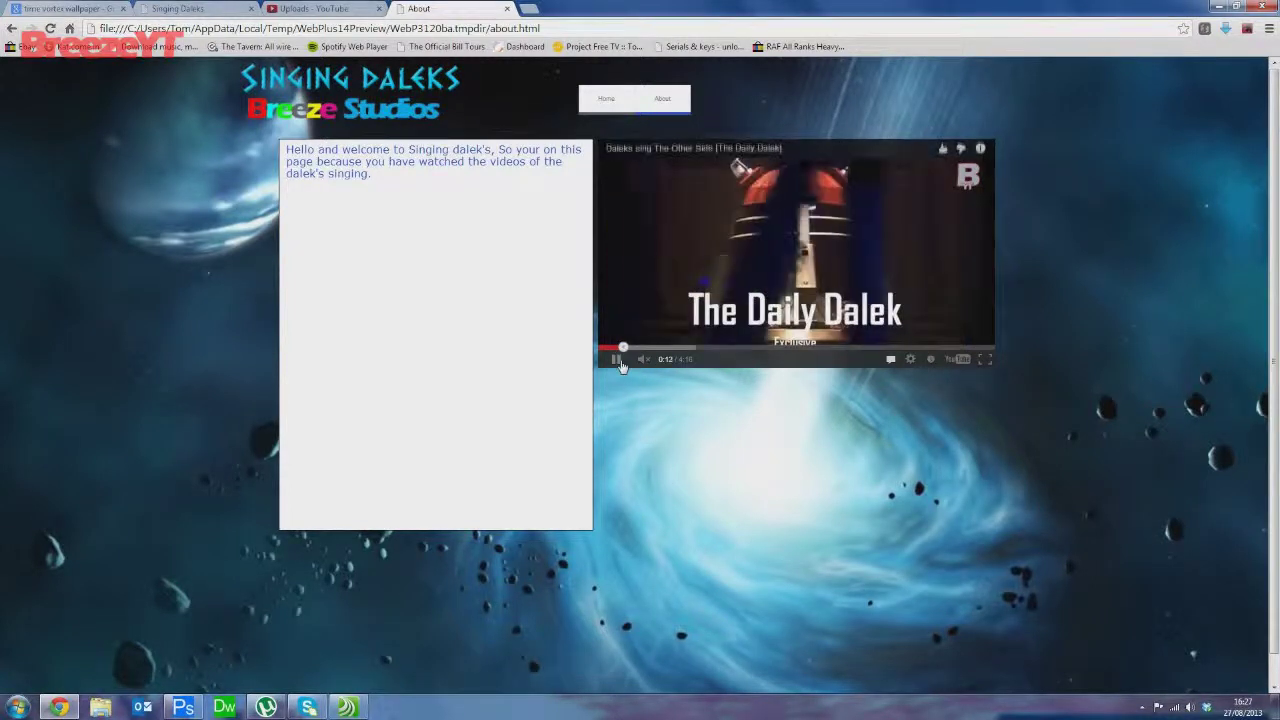
{"action": "left_click", "coordinate": [617, 359]}
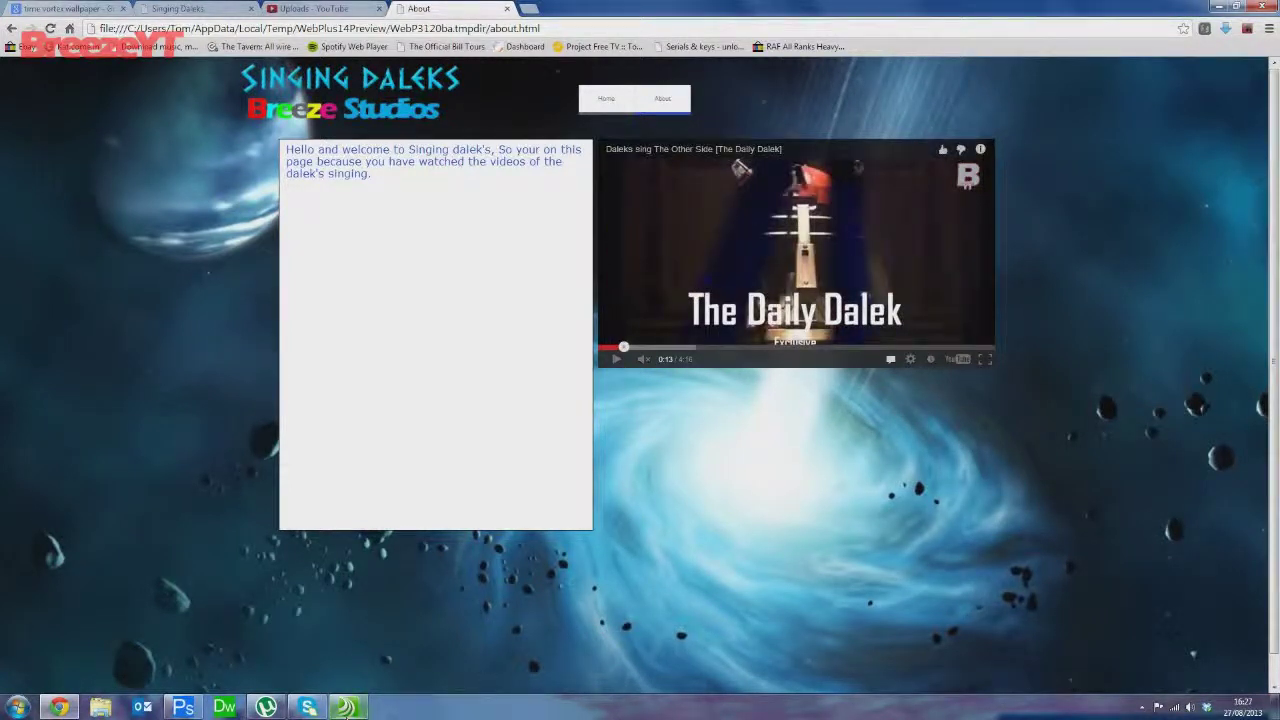
{"action": "mouse_move", "coordinate": [345, 707]}
{"action": "left_click", "coordinate": [340, 630]}
{"action": "scroll", "coordinate": [930, 455], "scroll_direction": "down", "scroll_amount": 3}
{"action": "scroll", "coordinate": [928, 464], "scroll_direction": "up", "scroll_amount": 3}
{"action": "left_click", "coordinate": [42, 128]}
{"action": "left_click_drag", "start_coordinate": [656, 352], "coordinate": [963, 465]}
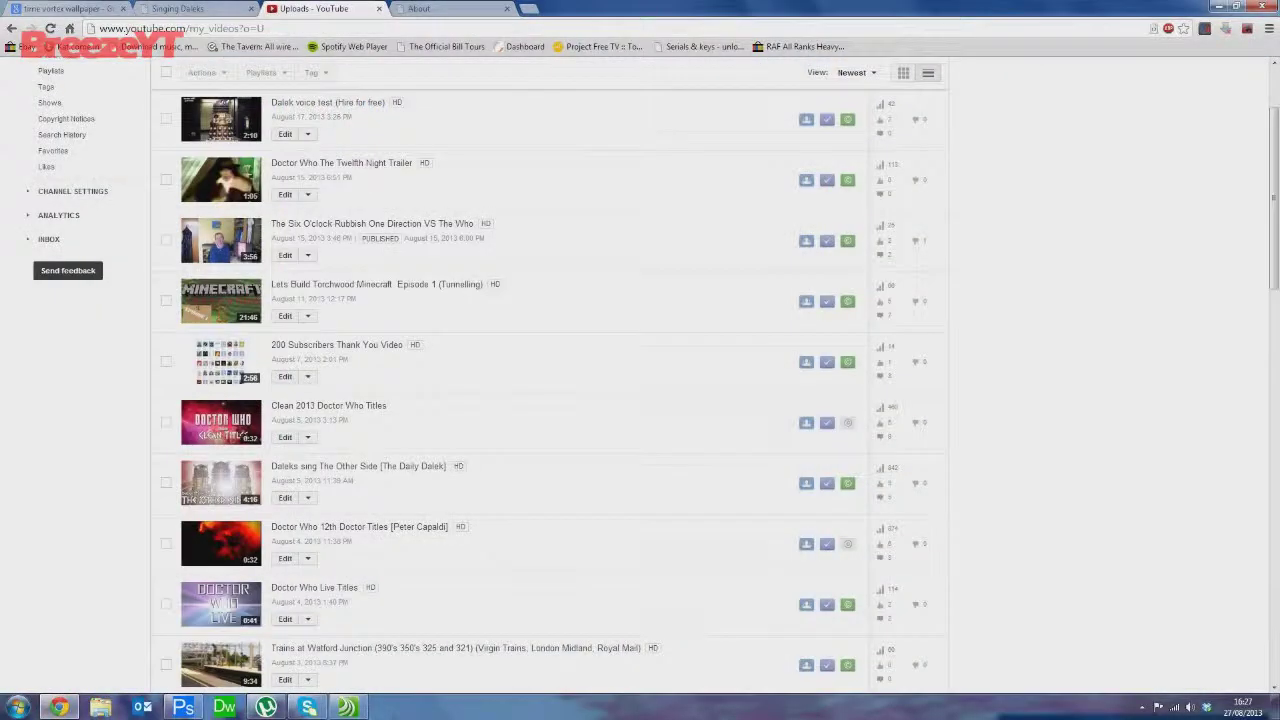
In Chrome, open the YouTube page of "Daleks sing The Other Side [The Daily Dalek]" and expand its full description
{"action": "left_click", "coordinate": [346, 467]}
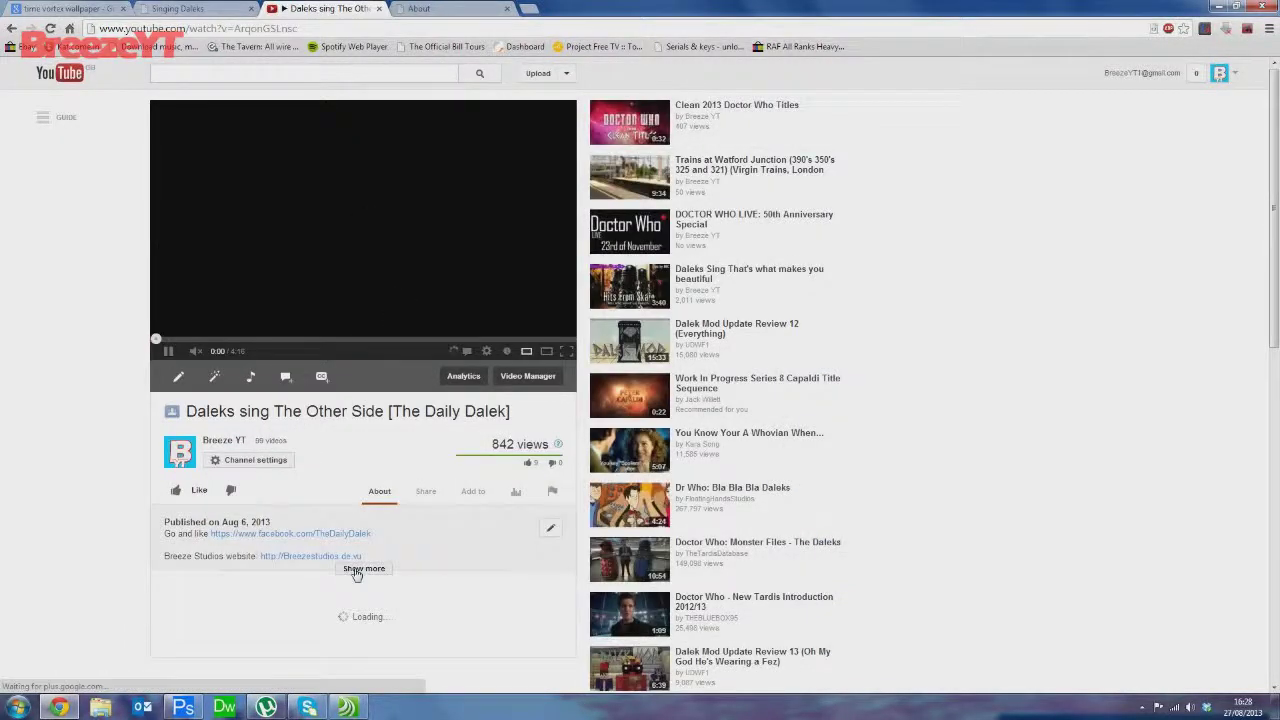
{"action": "left_click", "coordinate": [362, 569]}
{"action": "left_click", "coordinate": [329, 263]}
{"action": "scroll", "coordinate": [320, 300], "scroll_direction": "down", "scroll_amount": 3}
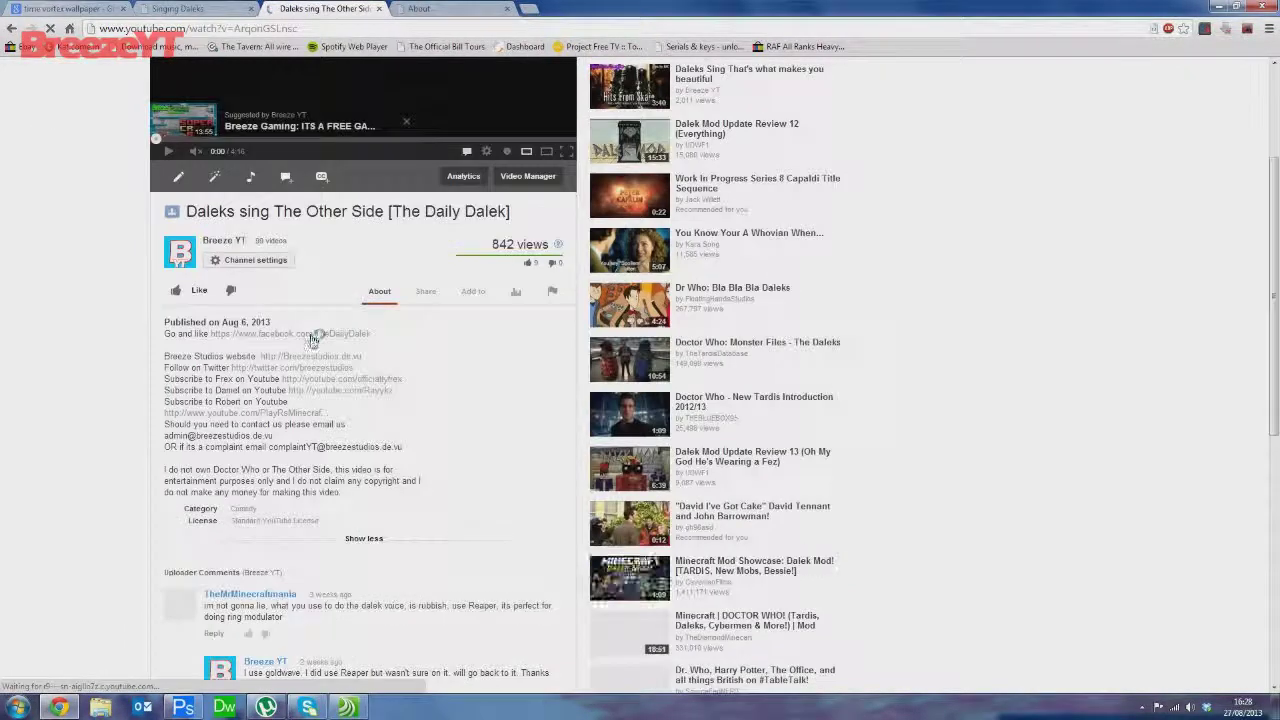
{"action": "scroll", "coordinate": [325, 311], "scroll_direction": "up", "scroll_amount": 2}
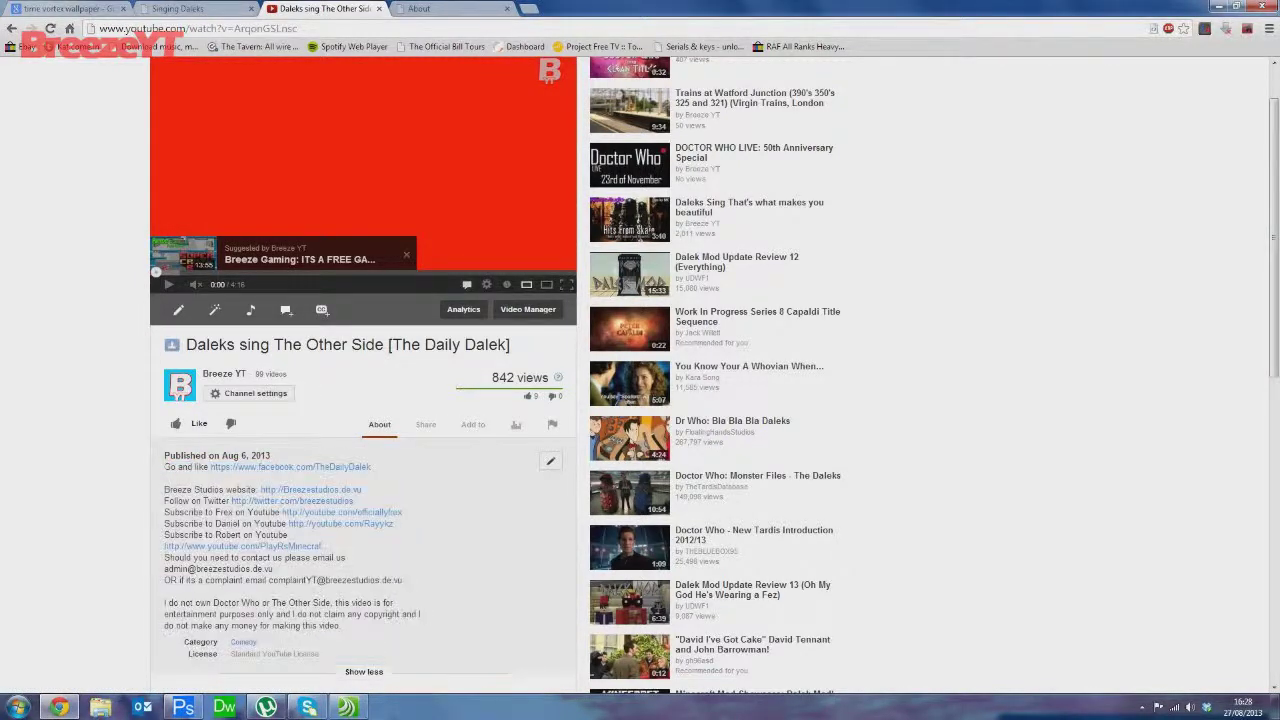
Open the video description for editing and copy its text from the Facebook line through the complaint e-mail line
{"action": "left_click", "coordinate": [179, 480]}
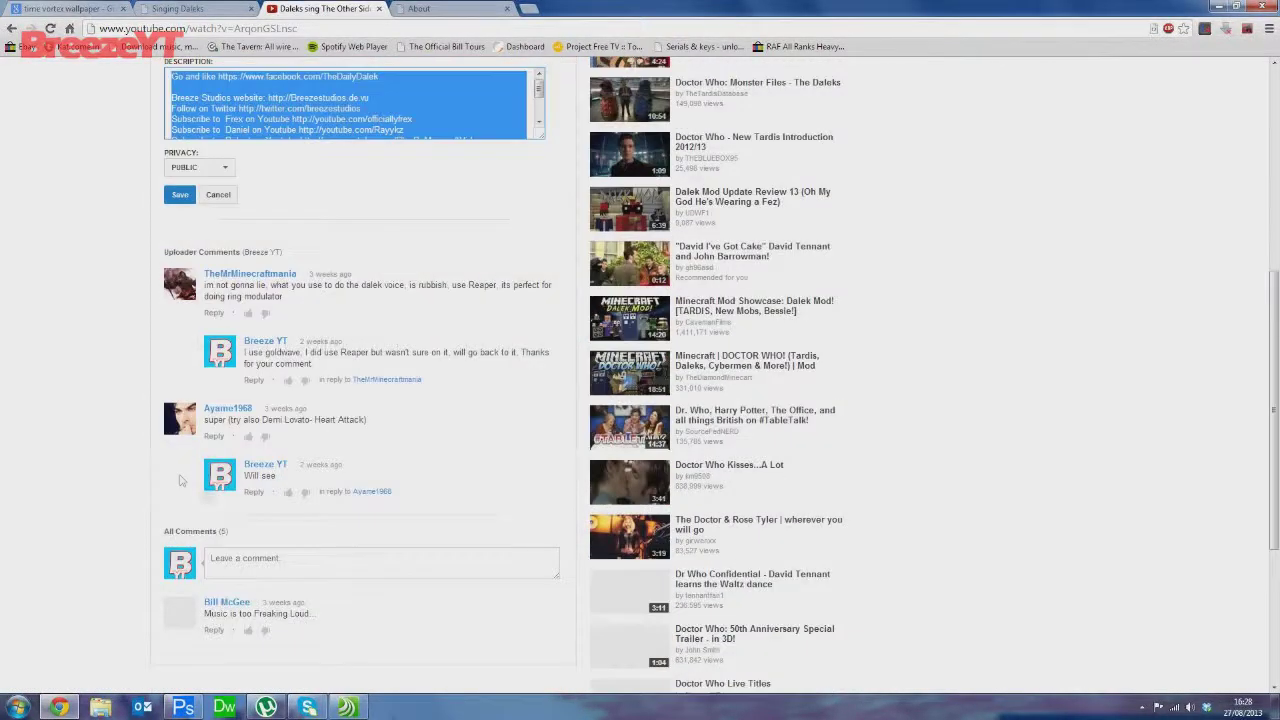
{"action": "scroll", "coordinate": [190, 450], "scroll_direction": "up", "scroll_amount": 4}
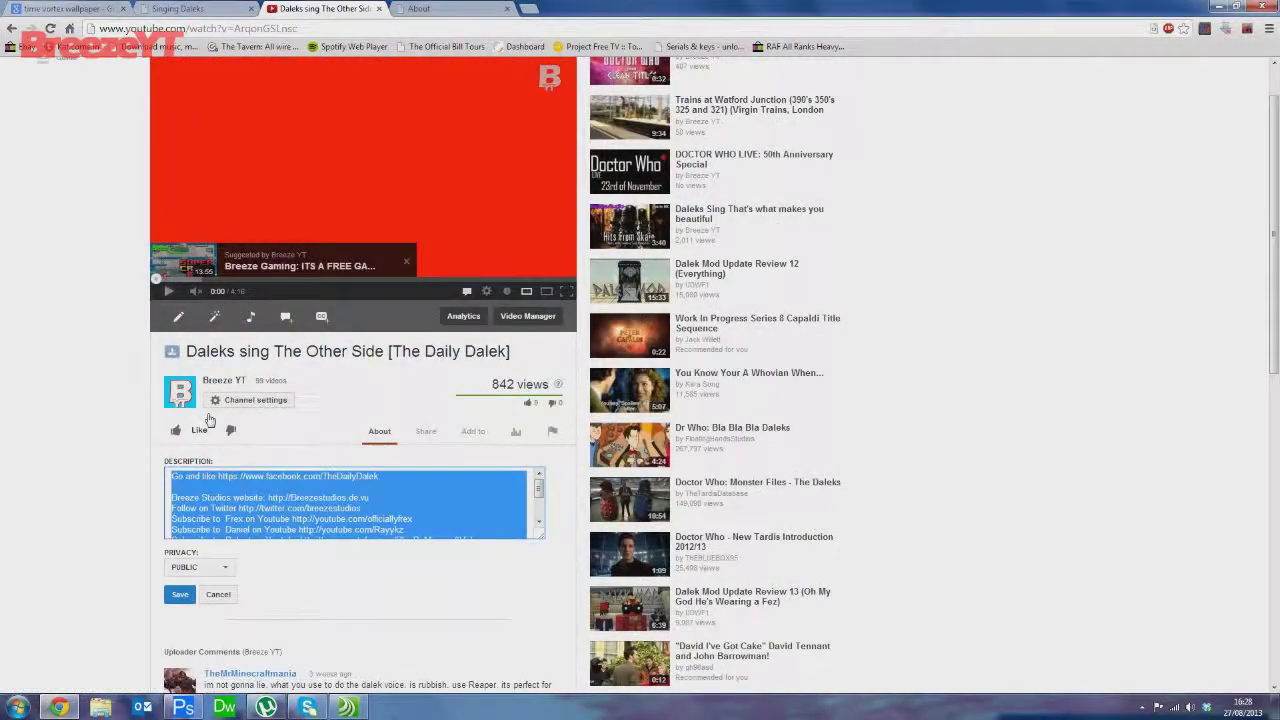
{"action": "left_click", "coordinate": [172, 476]}
{"action": "left_click_drag", "start_coordinate": [185, 476], "coordinate": [446, 512]}
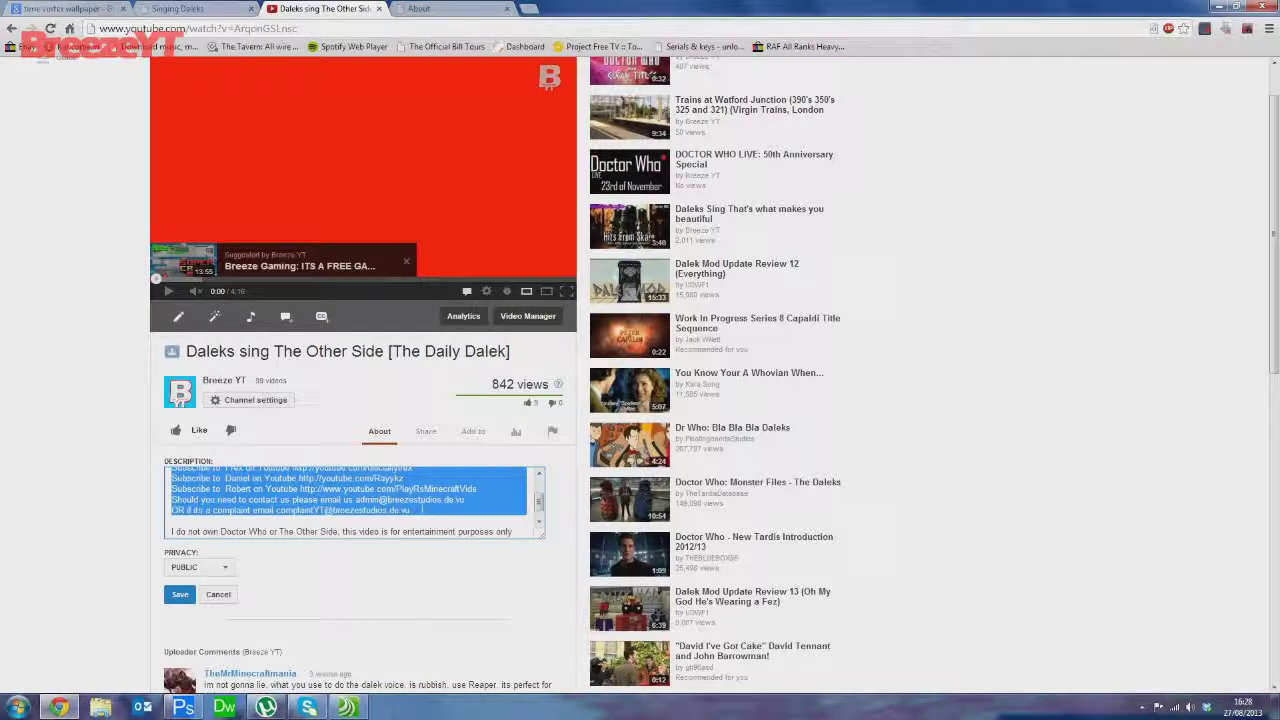
Back in WebPlus, paste the copied description into the HTML frame and lengthen the frame downwards until all contact lines fit
{"action": "left_click", "coordinate": [347, 707]}
{"action": "key", "text": "ctrl+v"}
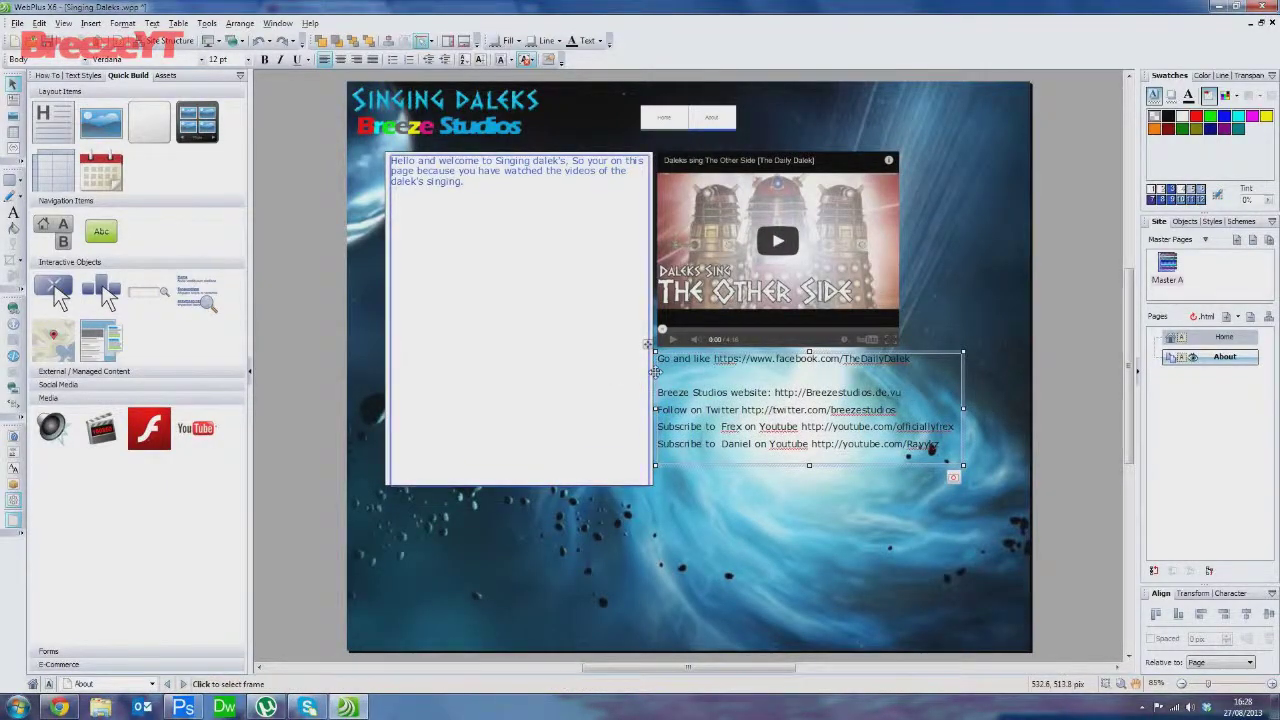
{"action": "key", "text": "ctrl+a"}
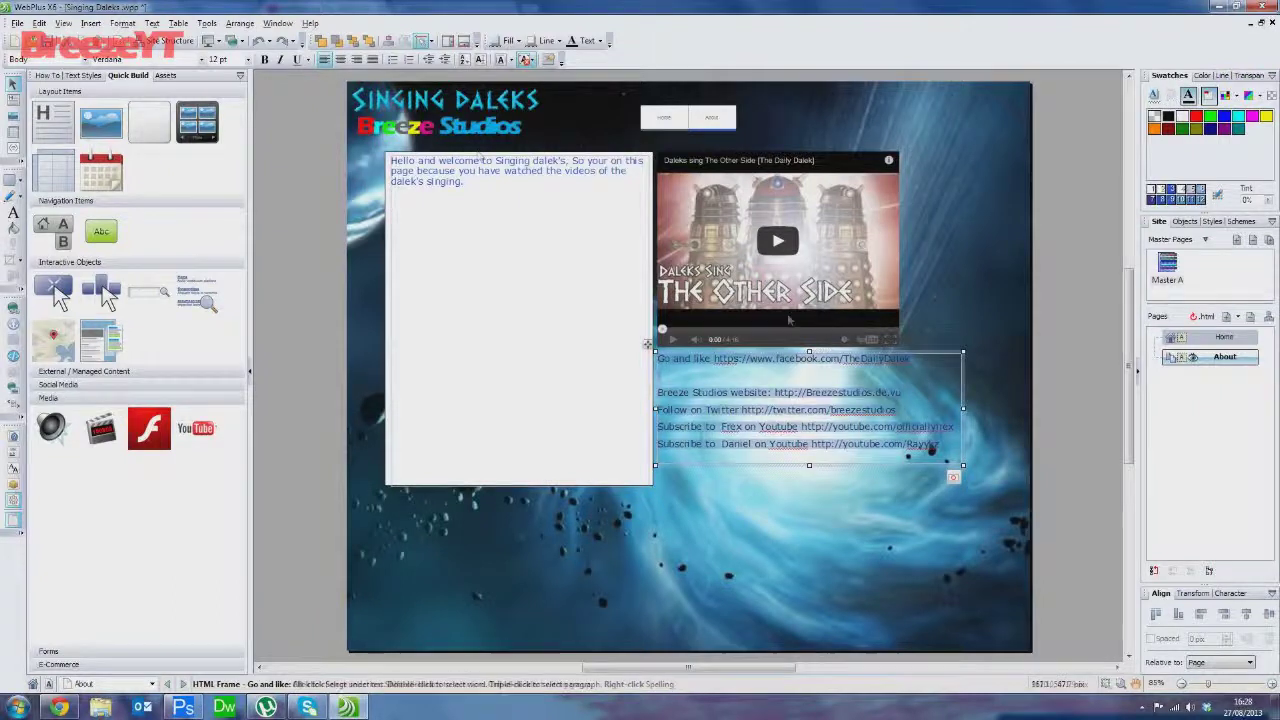
{"action": "left_click_drag", "start_coordinate": [809, 465], "coordinate": [818, 600]}
{"action": "left_click_drag", "start_coordinate": [845, 530], "coordinate": [845, 529]}
{"action": "left_click", "coordinate": [1086, 463]}
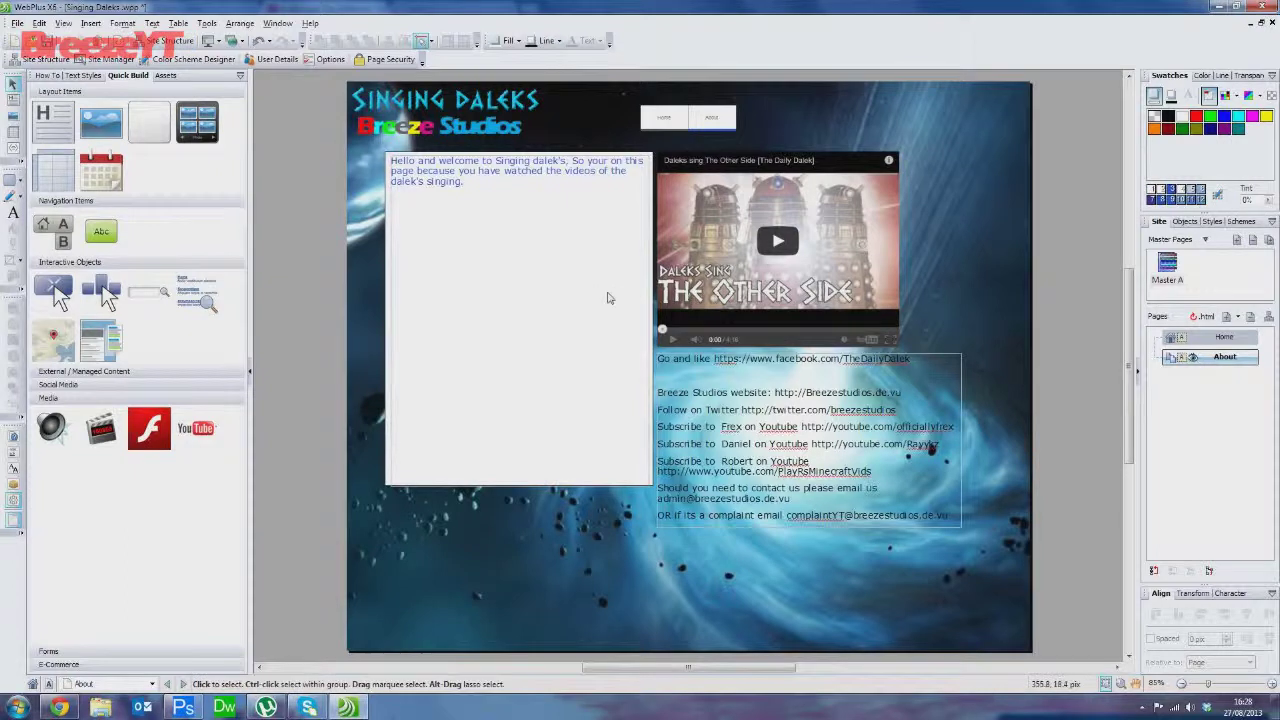
{"action": "left_click", "coordinate": [775, 471]}
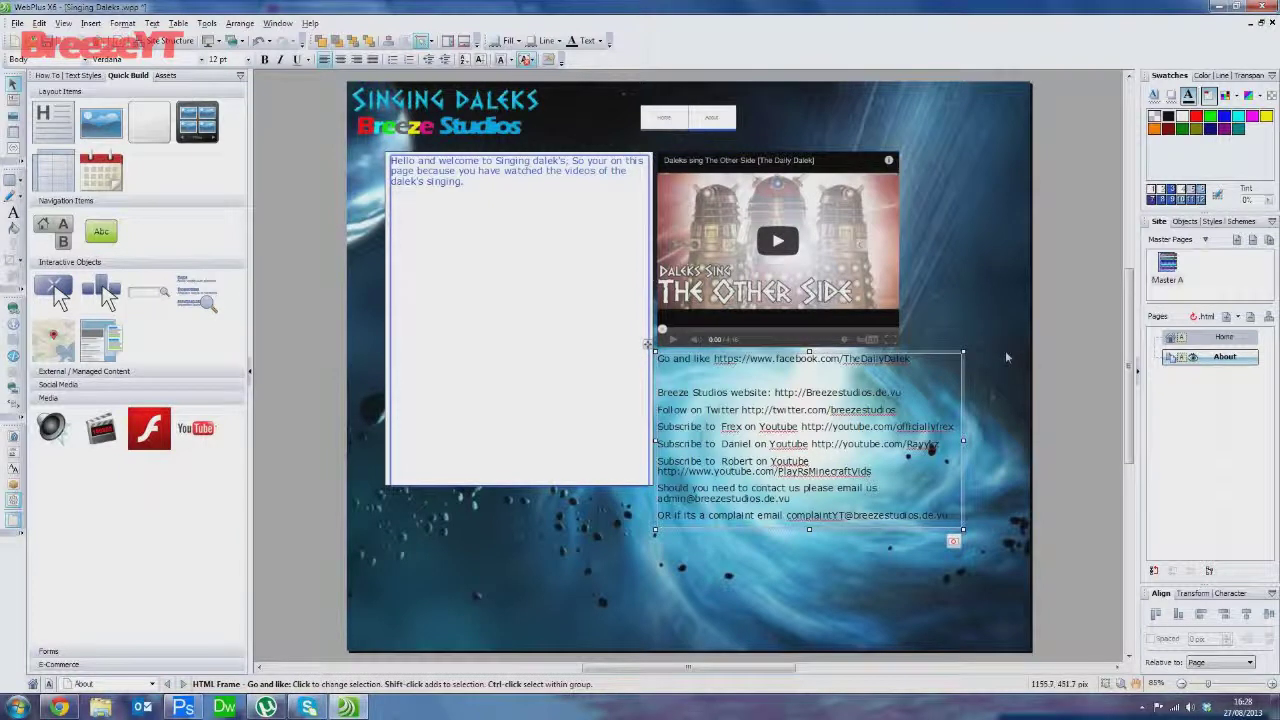
{"action": "left_click", "coordinate": [520, 485]}
{"action": "left_click_drag", "start_coordinate": [520, 485], "coordinate": [520, 481]}
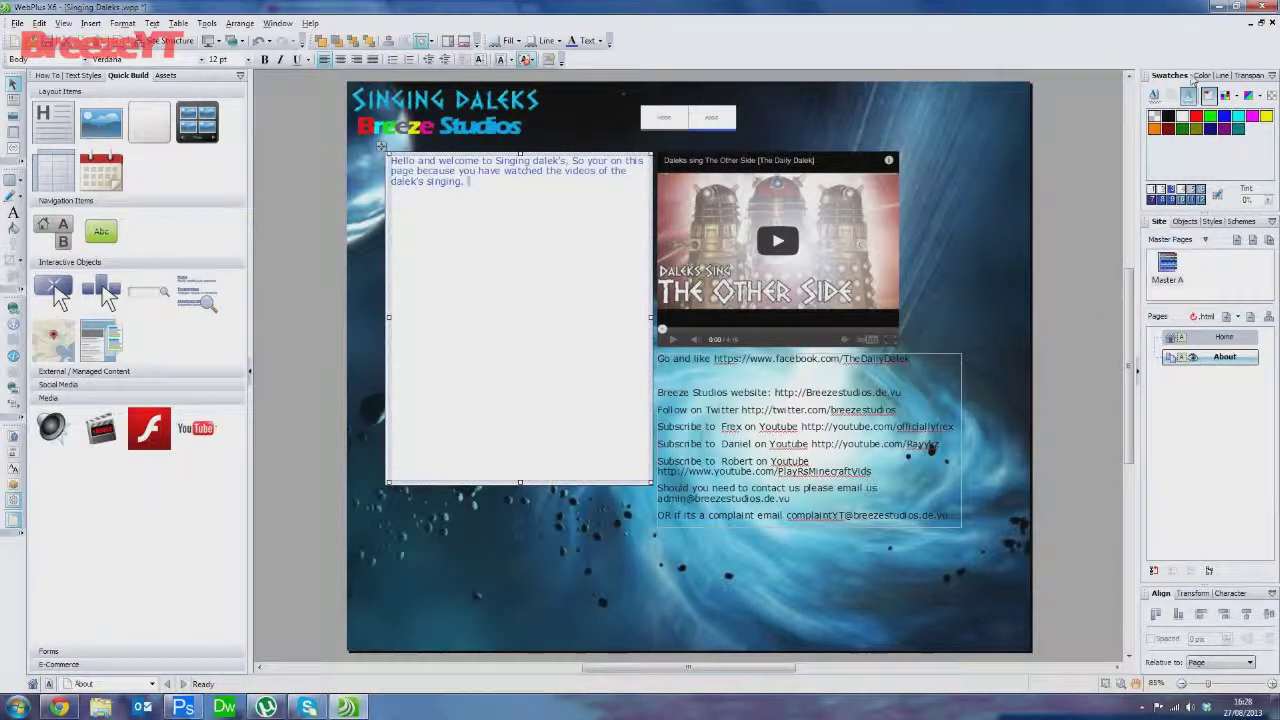
Open the Master A page for editing
{"action": "double_click", "coordinate": [1175, 272]}
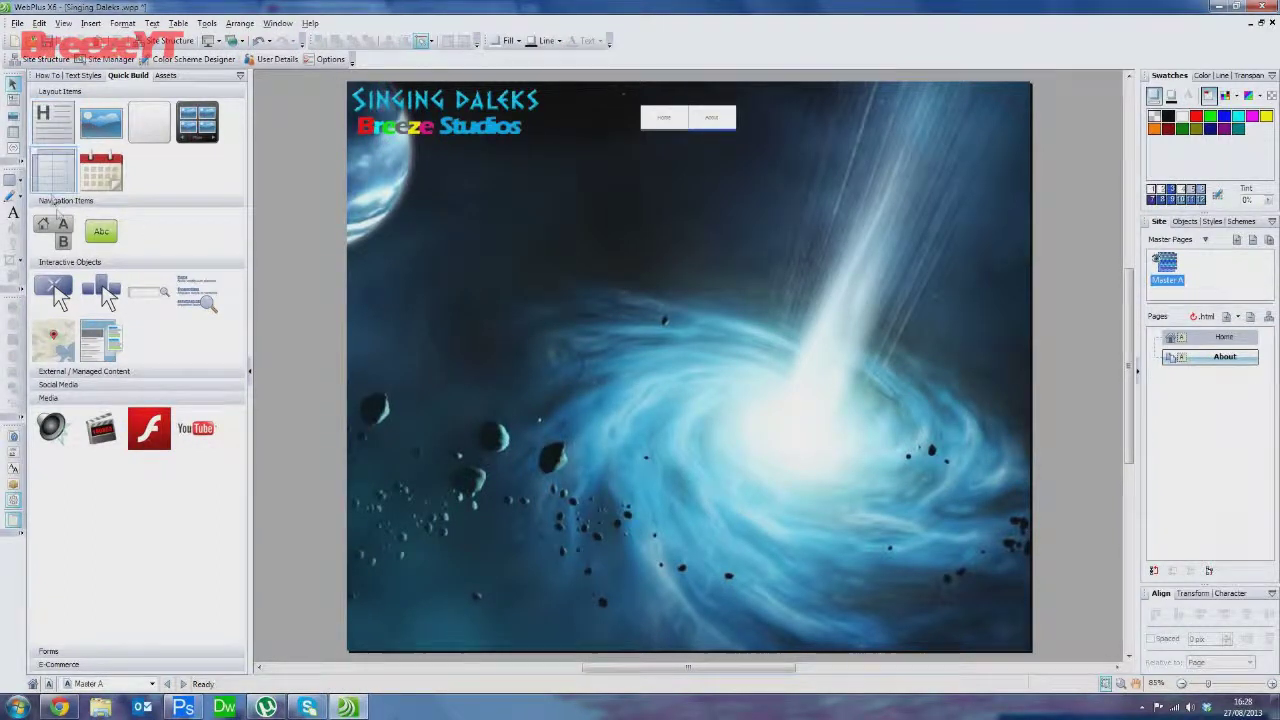
Draw a wide, thin quick rectangle across the bottom of the master page as a footer bar
{"action": "left_click", "coordinate": [13, 178]}
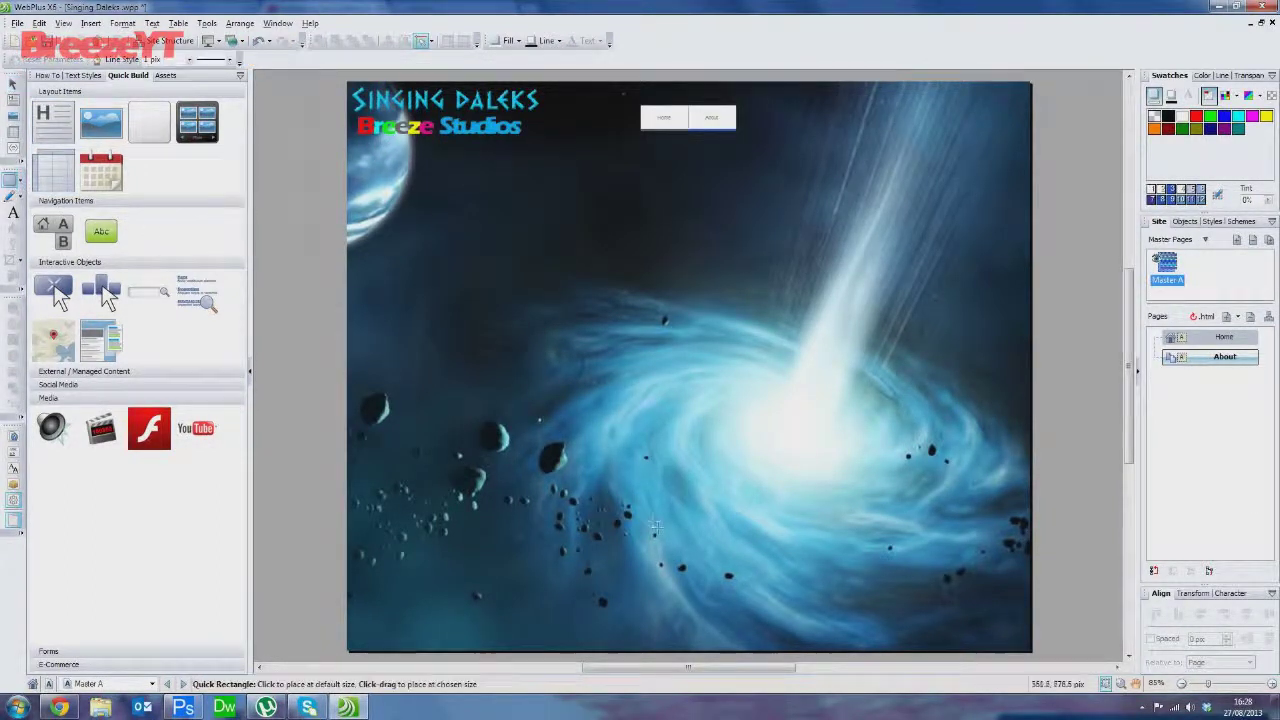
{"action": "left_click_drag", "start_coordinate": [360, 623], "coordinate": [1024, 650]}
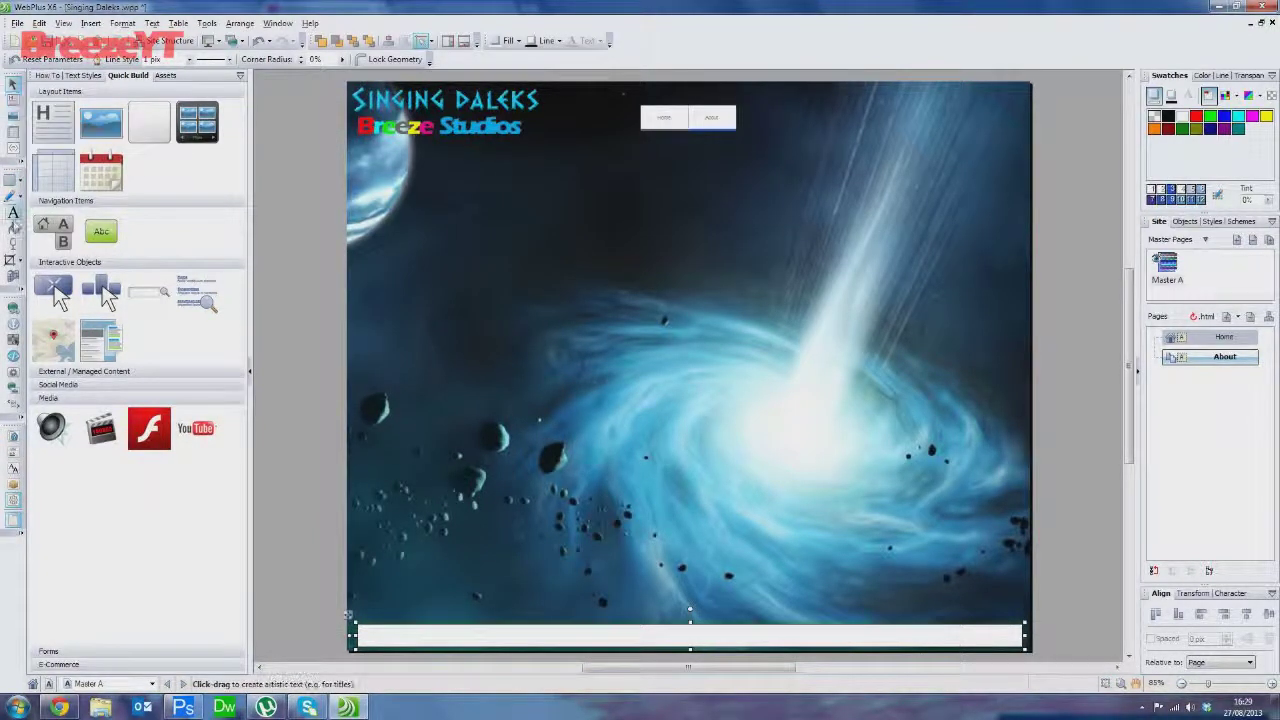
Add artistic text reading "Singing Dalek" at the start of the footer bar, correcting the first word's spelling to "Singing"
{"action": "left_click", "coordinate": [13, 213]}
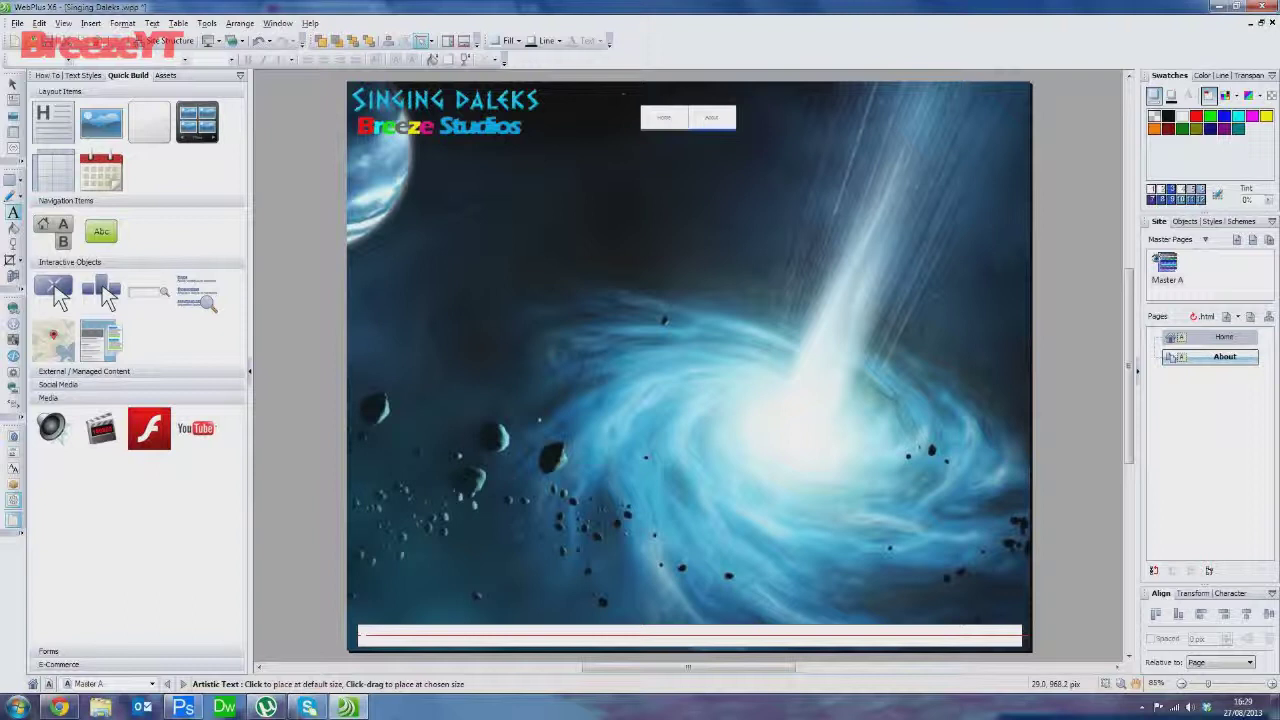
{"action": "left_click", "coordinate": [370, 638]}
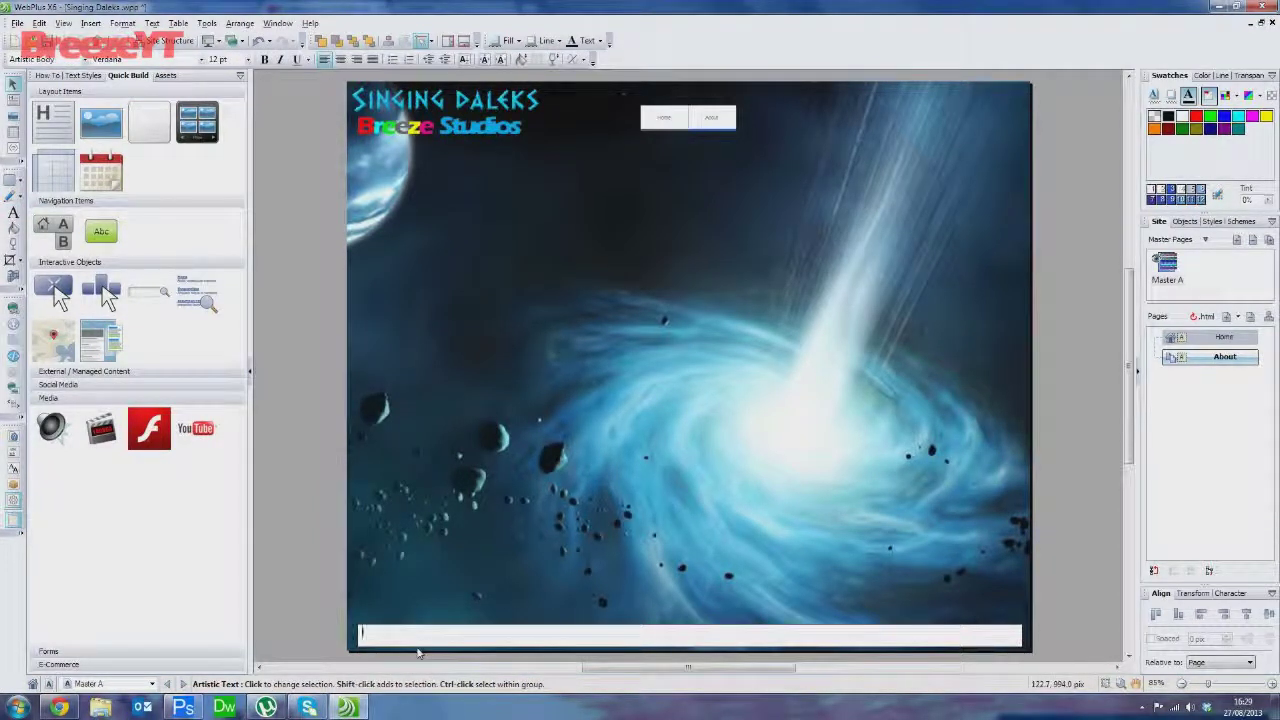
{"action": "type", "text": "Sinign"}
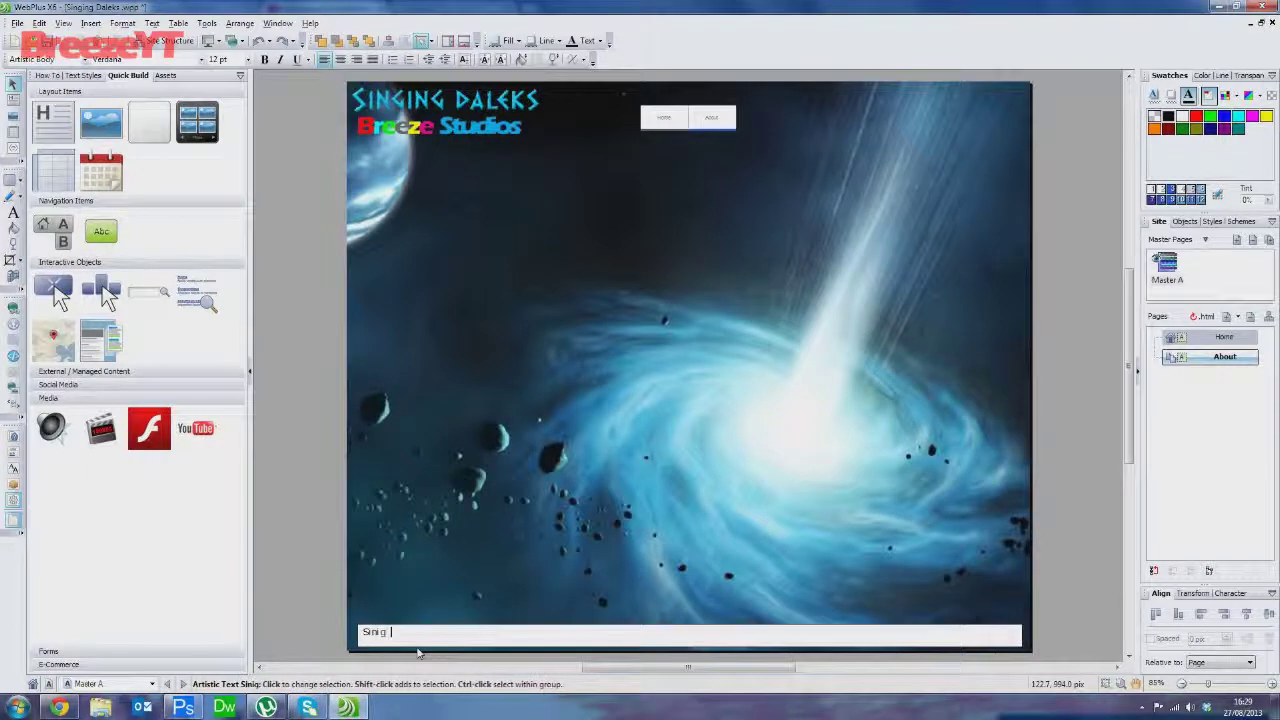
{"action": "key", "text": "BackSpace"}
{"action": "key", "text": "BackSpace"}
{"action": "key", "text": "BackSpace"}
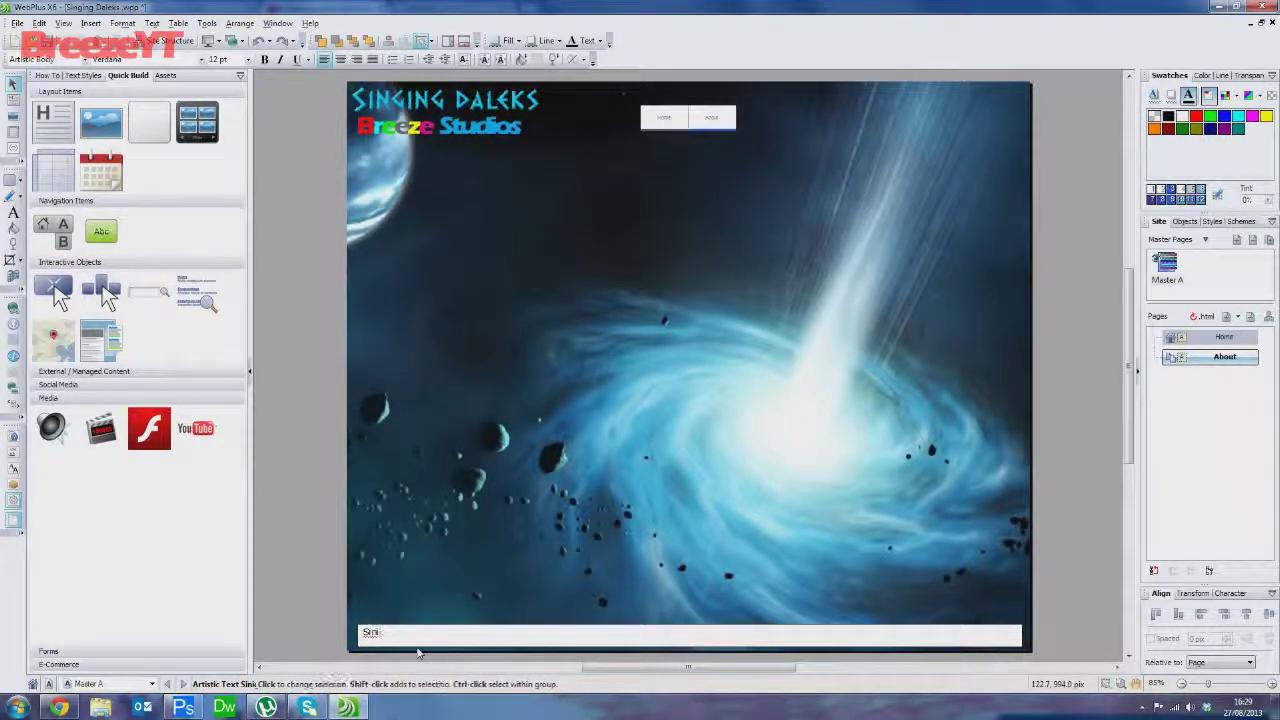
{"action": "type", "text": "gnin"}
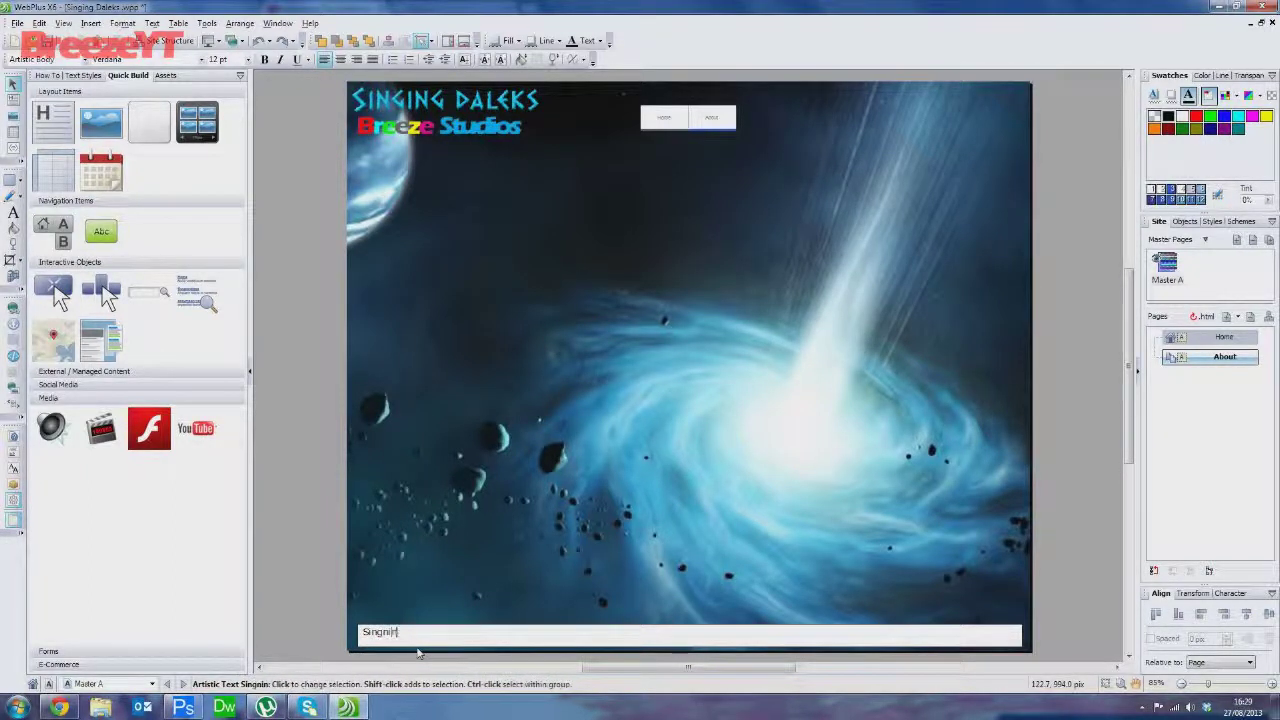
{"action": "key", "text": "BackSpace"}
{"action": "key", "text": "BackSpace"}
{"action": "key", "text": "BackSpace"}
{"action": "type", "text": "ing Daleks"}
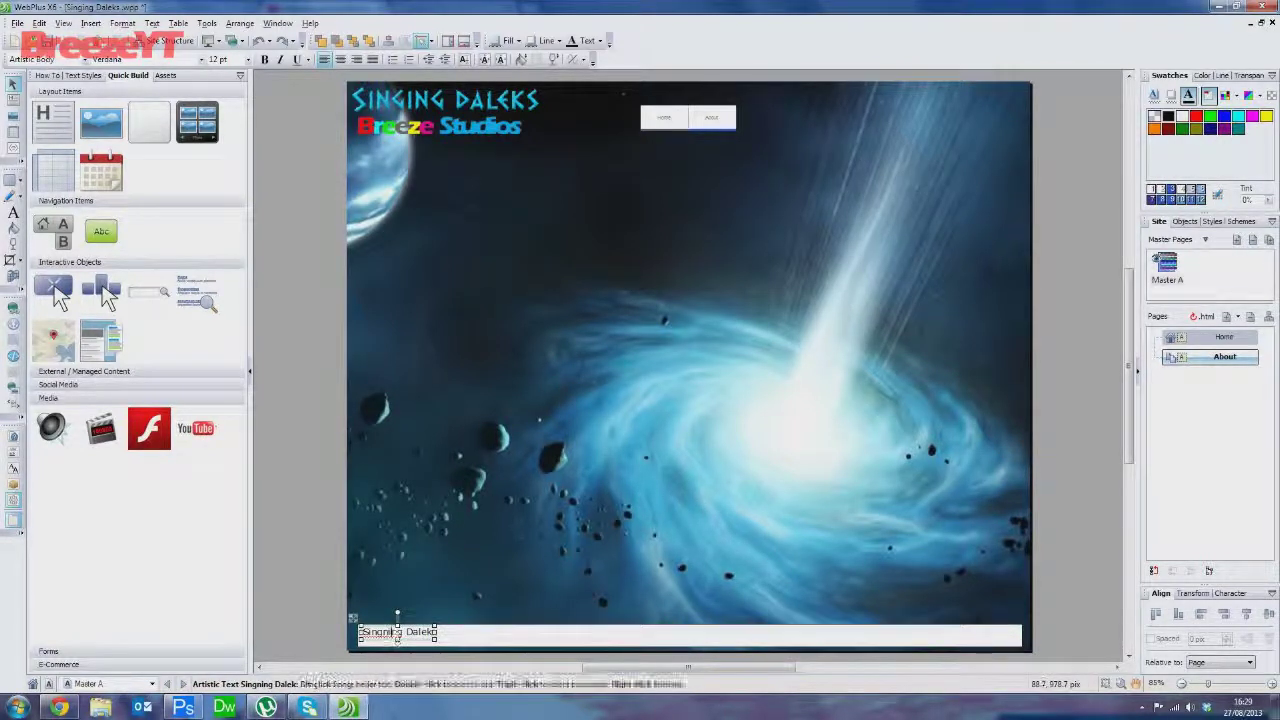
{"action": "right_click", "coordinate": [375, 632]}
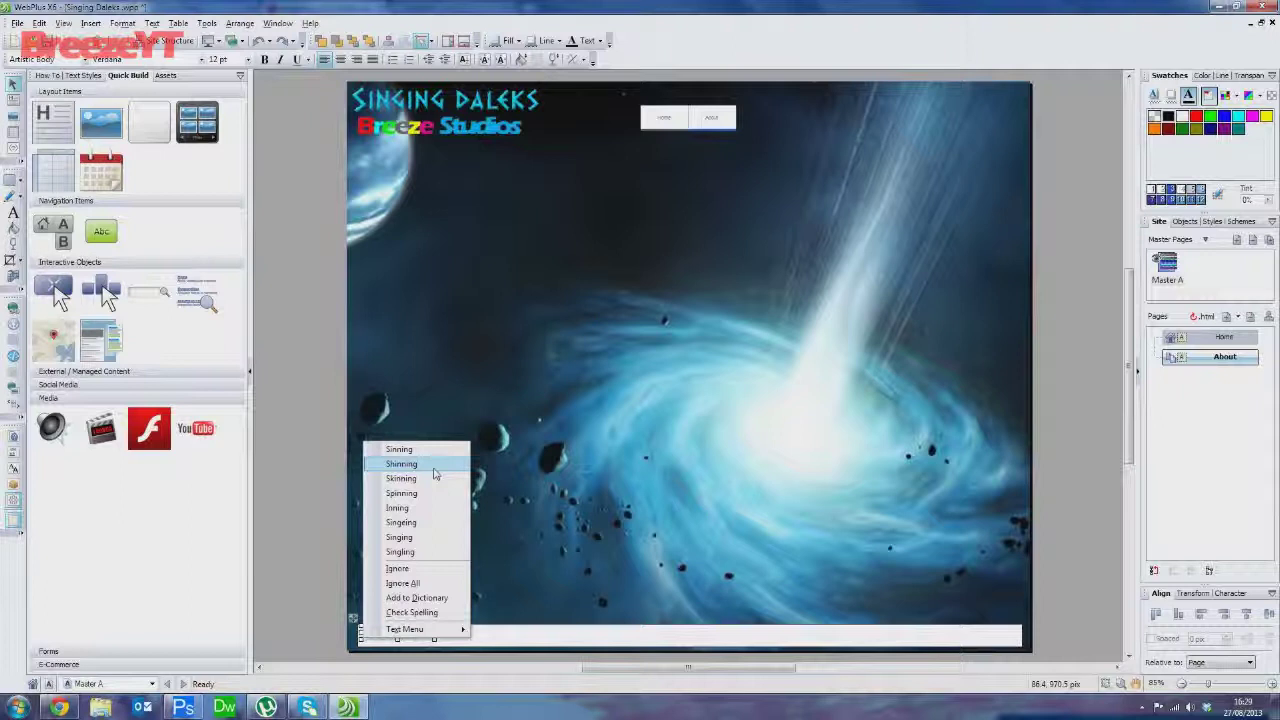
{"action": "left_click", "coordinate": [399, 537]}
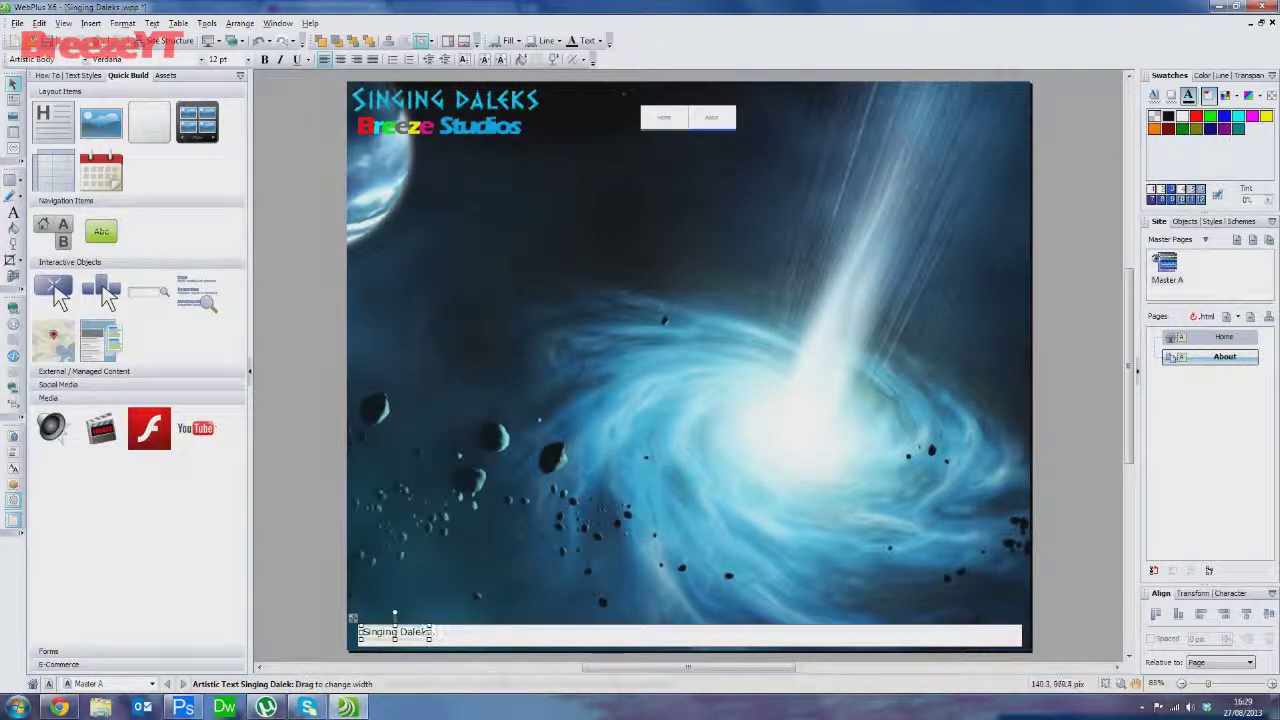
Complete the footer text as "Singing Dalek's is copyrighted by Breeze Studios, This website is an addaption of Breeze Studios and is related to Breeze Studios"
{"action": "left_click", "coordinate": [509, 630]}
{"action": "type", "text": "'s "}
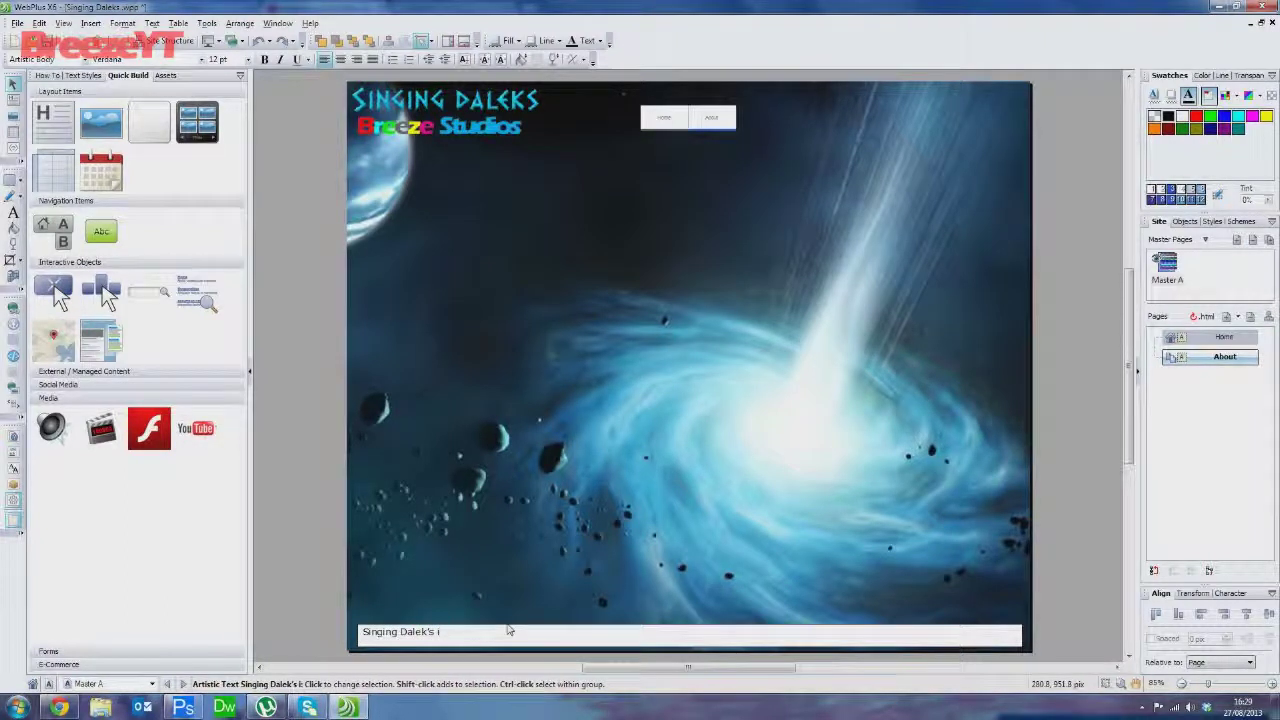
{"action": "type", "text": "is c"}
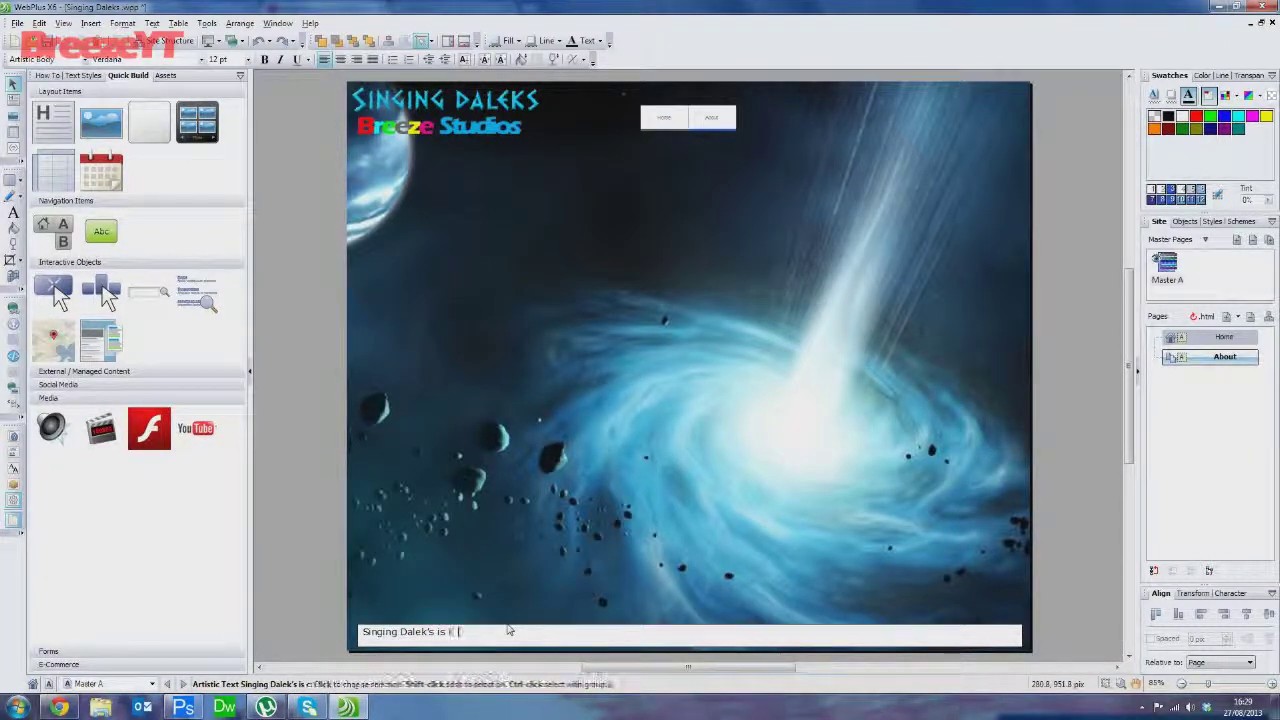
{"action": "type", "text": "opyrighted by Breeze Studios, This website is an addaption of Breeze Studios in"}
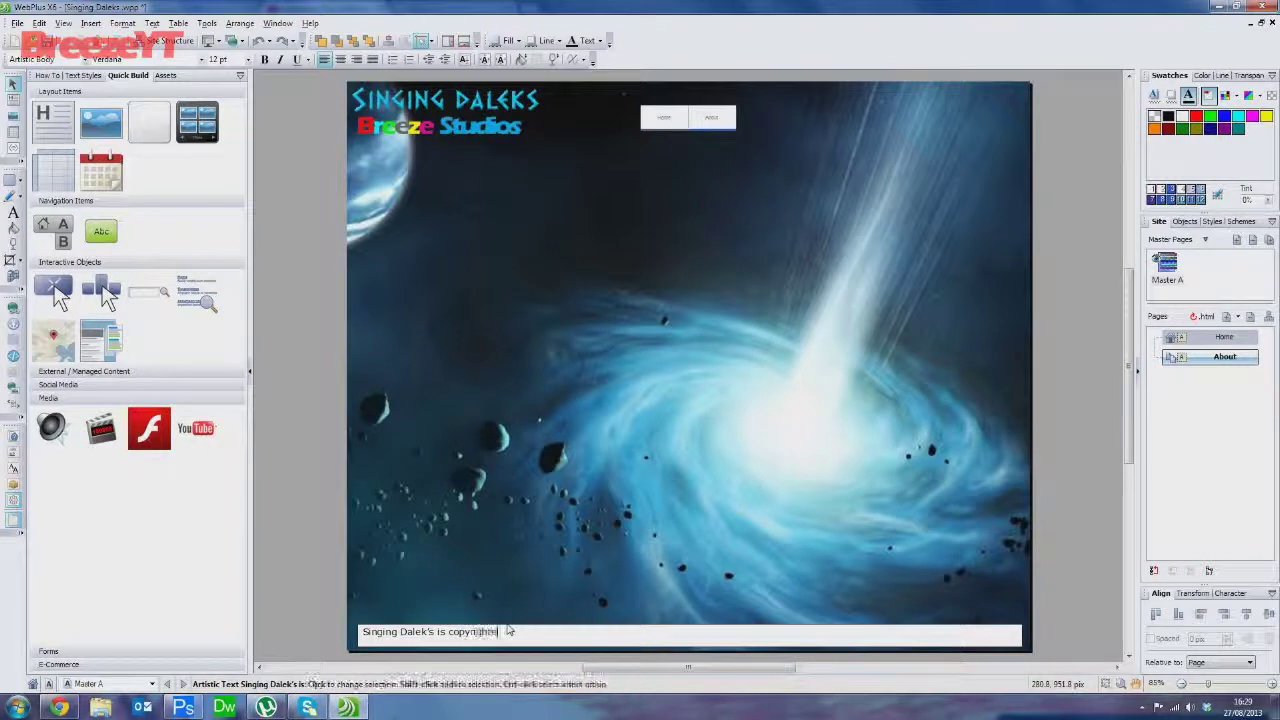
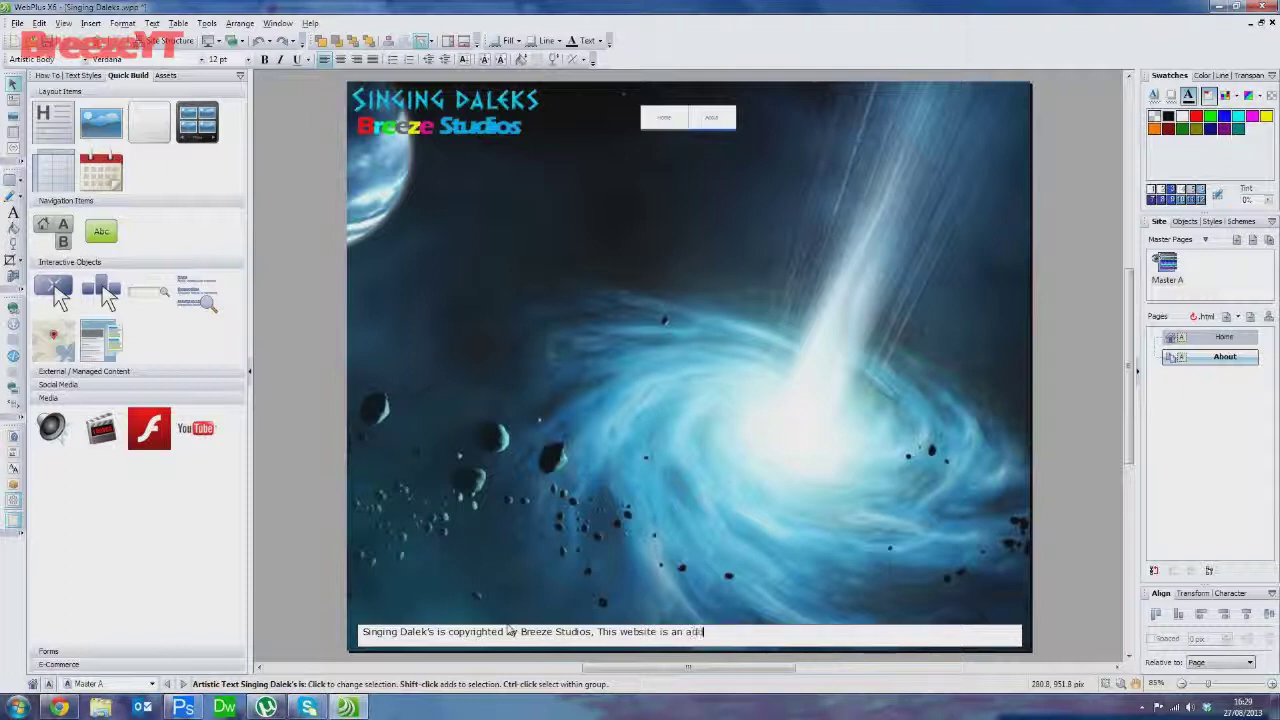
{"action": "type", "text": "on of Breeze S"}
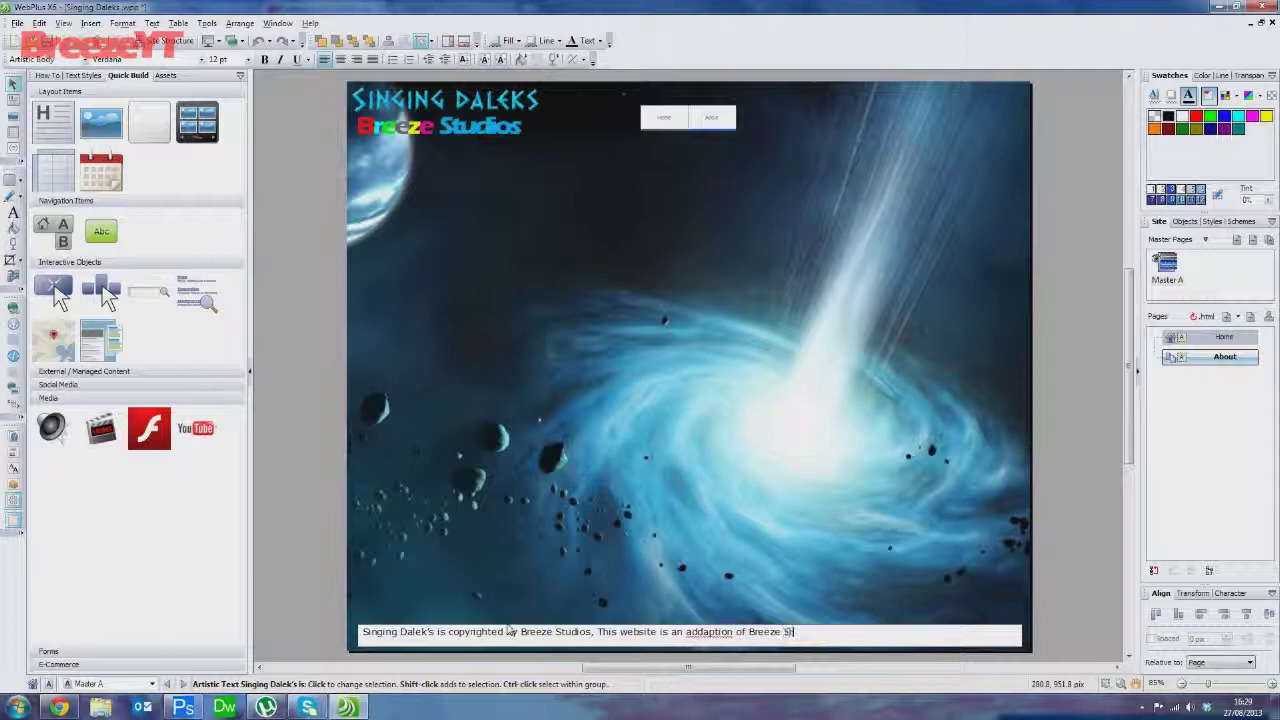
{"action": "key", "text": "BackSpace"}
{"action": "key", "text": "BackSpace"}
{"action": "type", "text": "d to Breeze Studios"}
{"action": "key", "text": "Escape"}
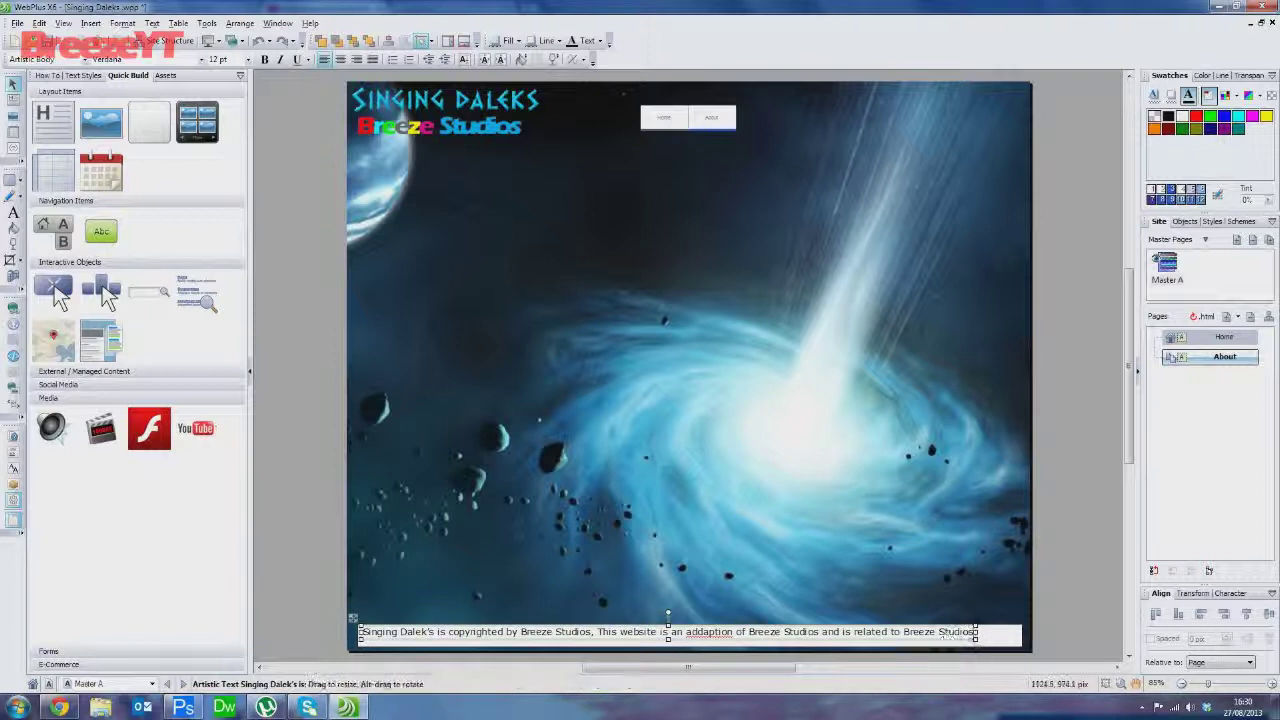
Enlarge the footer text to about 12.66 pt and centre it within the white bar
{"action": "mouse_move", "coordinate": [975, 632]}
{"action": "left_mouse_down"}
{"action": "mouse_move", "coordinate": [1048, 642]}
{"action": "mouse_move", "coordinate": [990, 640]}
{"action": "left_mouse_up"}
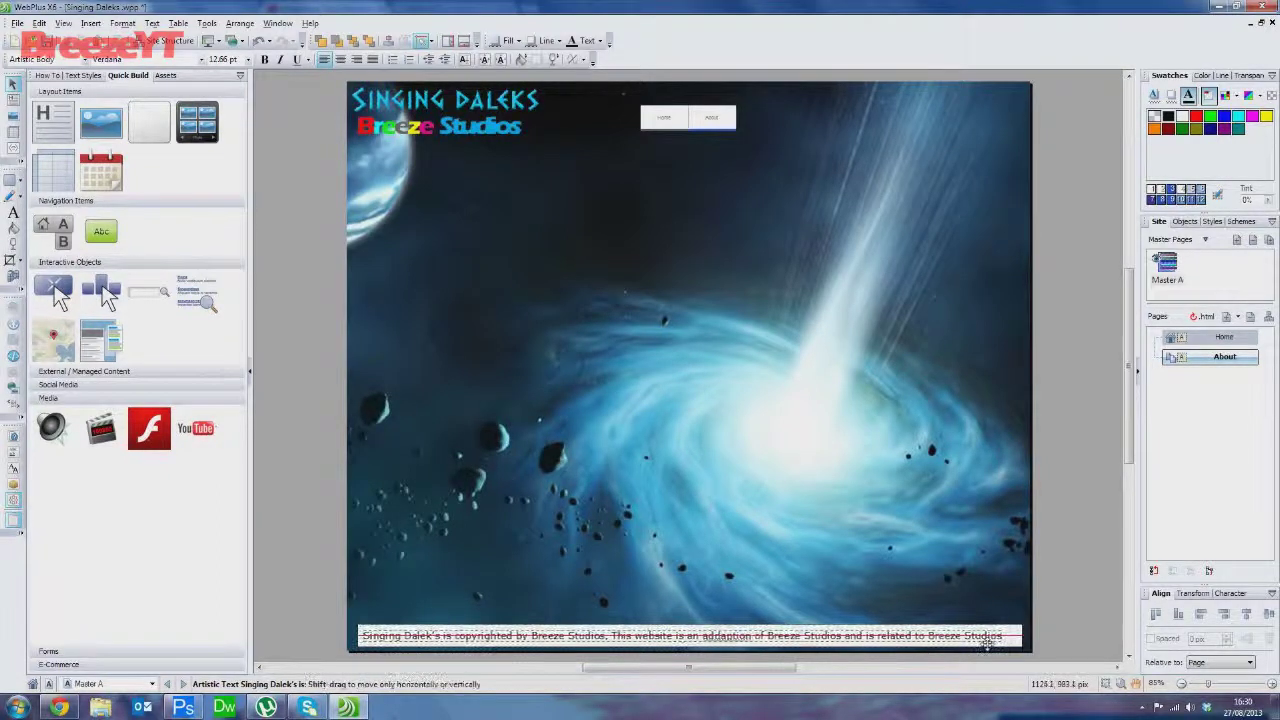
{"action": "left_click", "coordinate": [1048, 577]}
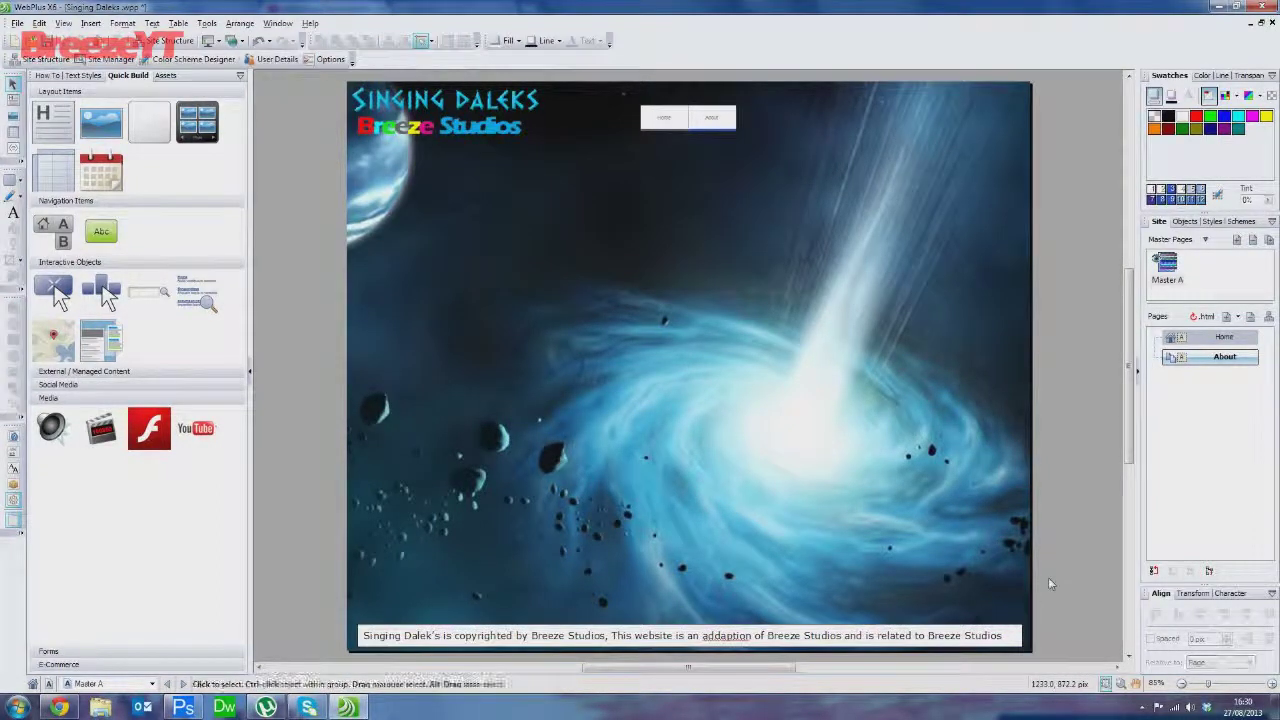
{"action": "left_click", "coordinate": [519, 635]}
{"action": "left_click_drag", "start_coordinate": [605, 623], "coordinate": [614, 624]}
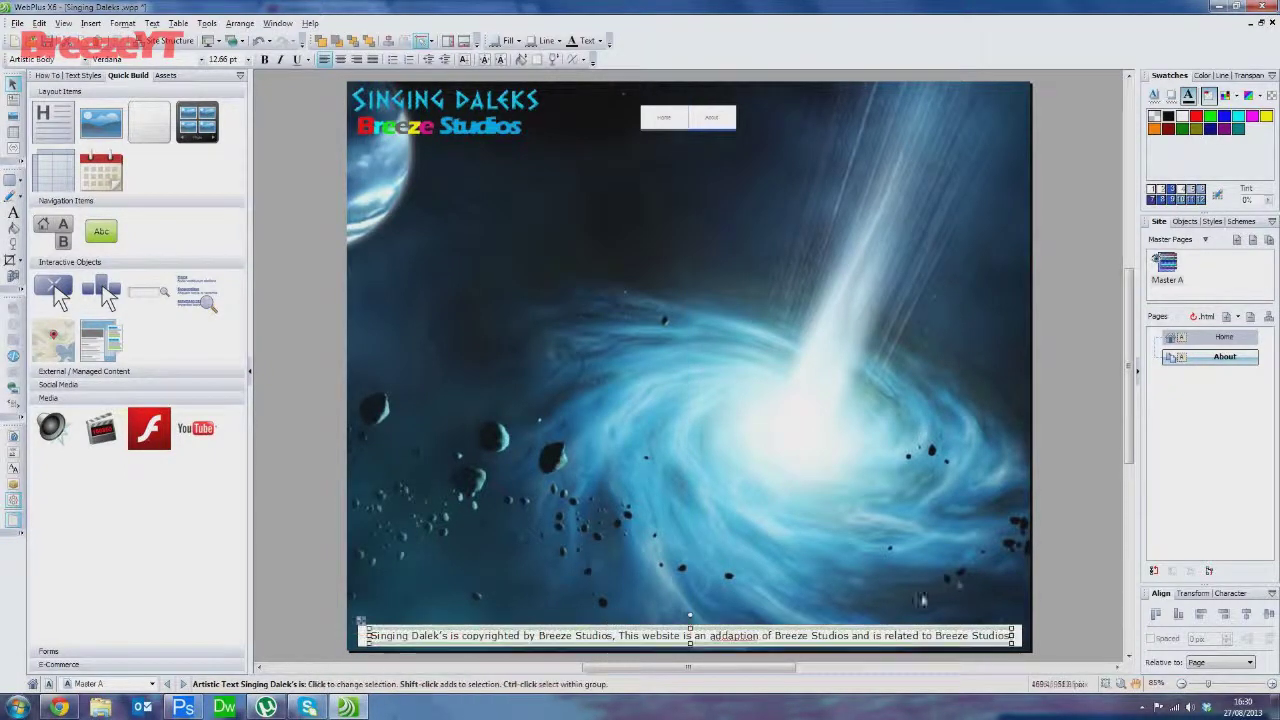
{"action": "left_click", "coordinate": [1057, 526]}
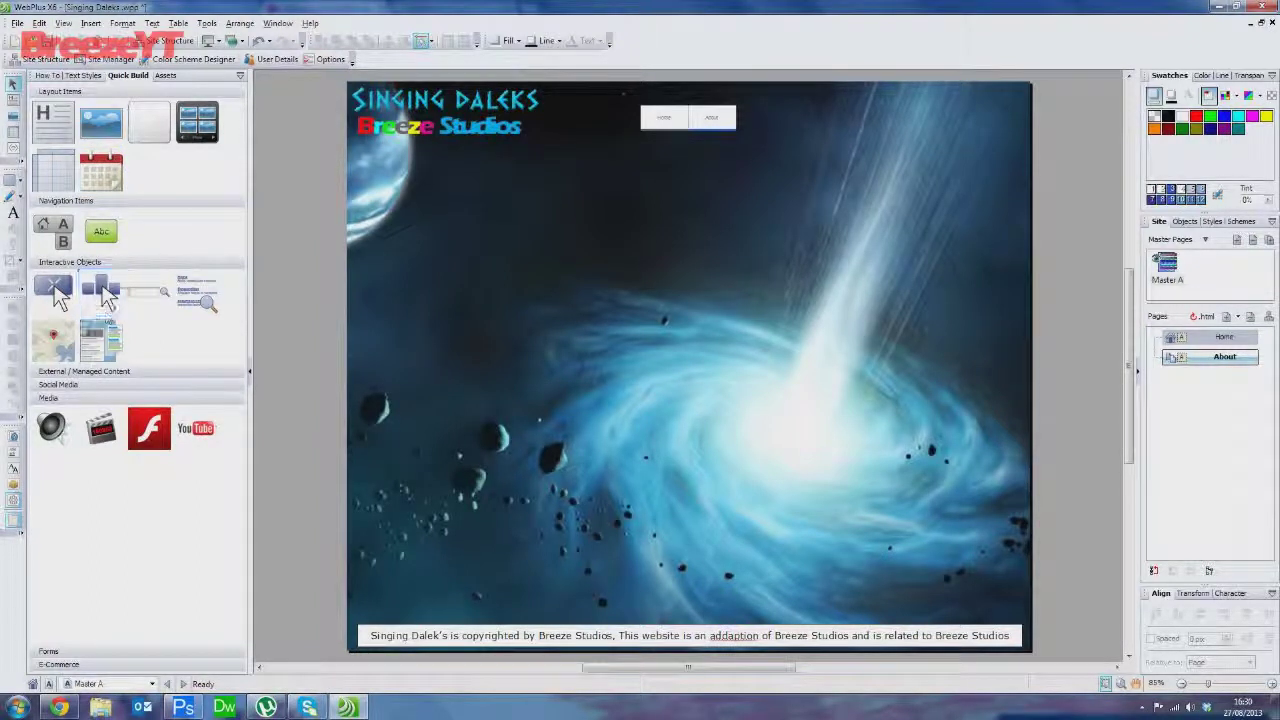
Add a site search form near the top of the Home page with the custom button text "Exterminate results"
{"action": "left_click", "coordinate": [1215, 337]}
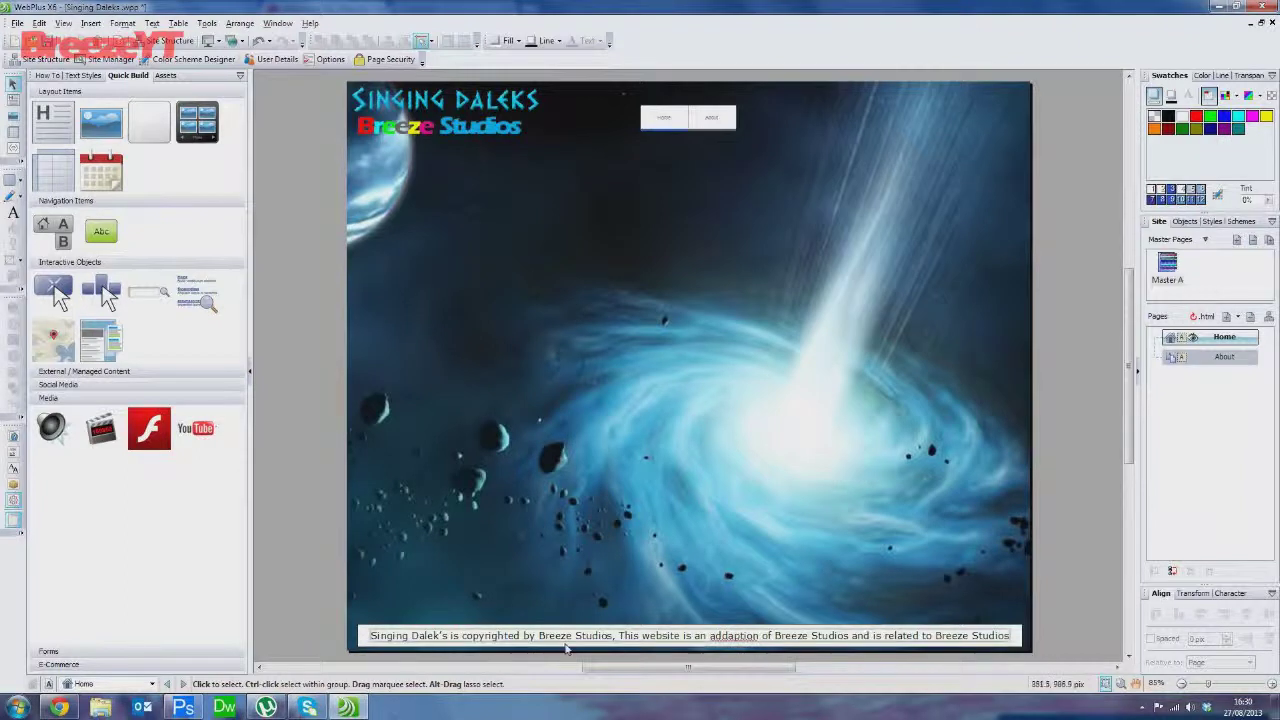
{"action": "left_click", "coordinate": [702, 122]}
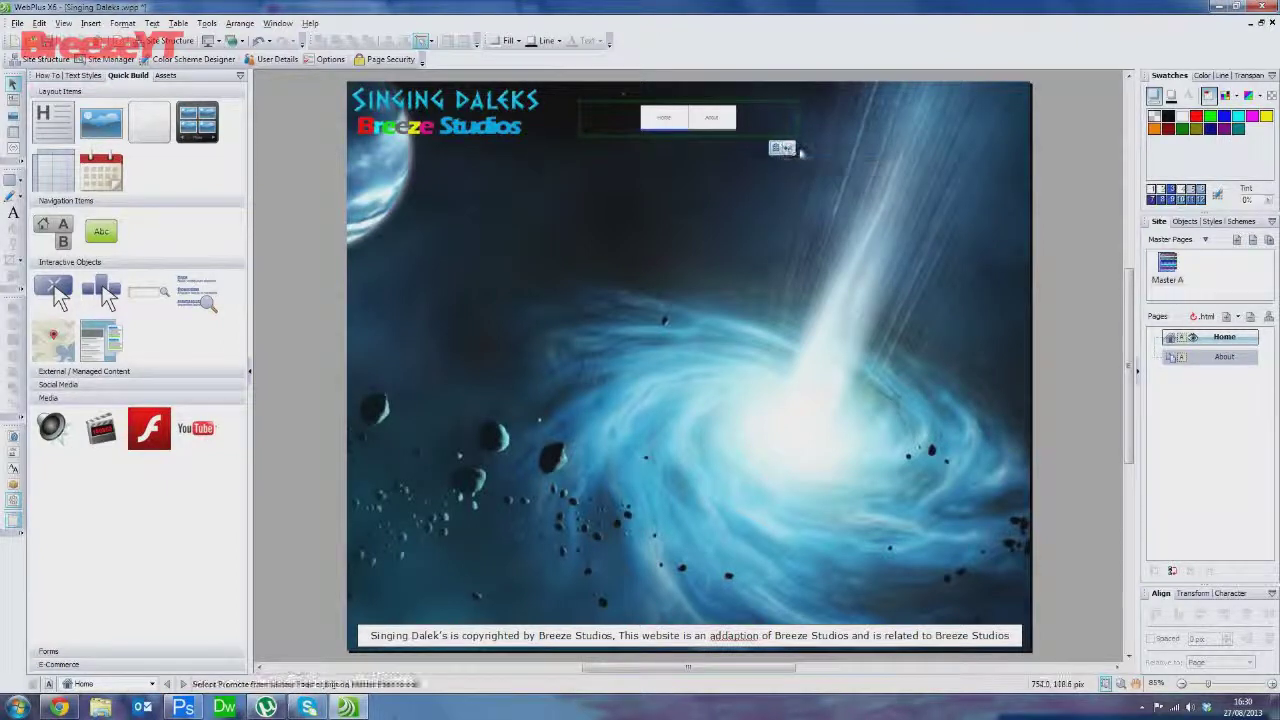
{"action": "key", "text": "Escape"}
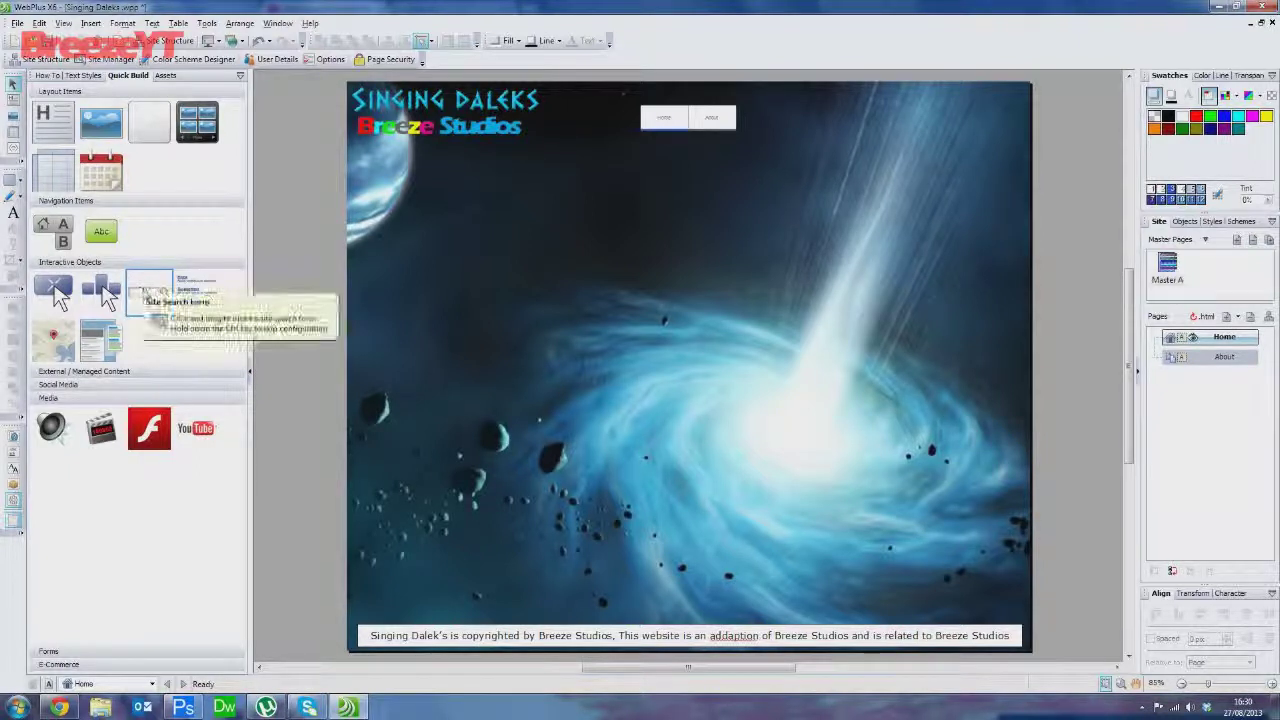
{"action": "left_click_drag", "start_coordinate": [150, 292], "coordinate": [806, 132]}
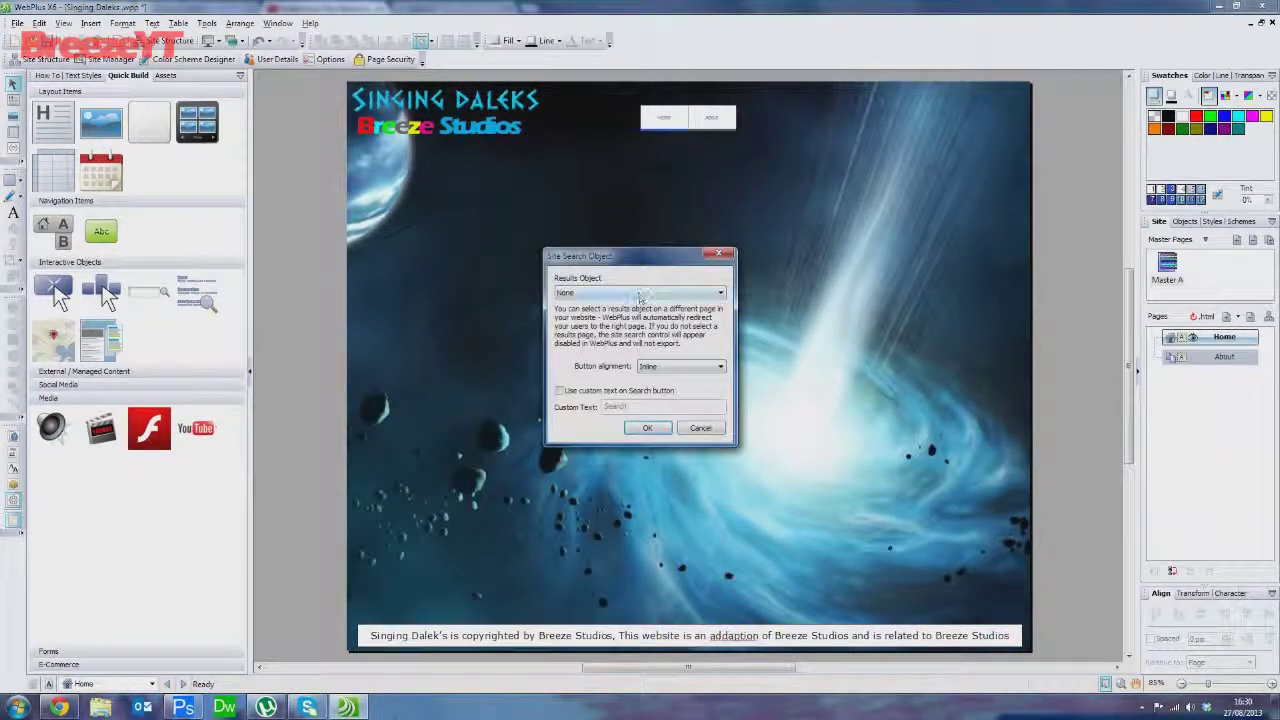
{"action": "left_click", "coordinate": [625, 395]}
{"action": "key", "text": "Tab"}
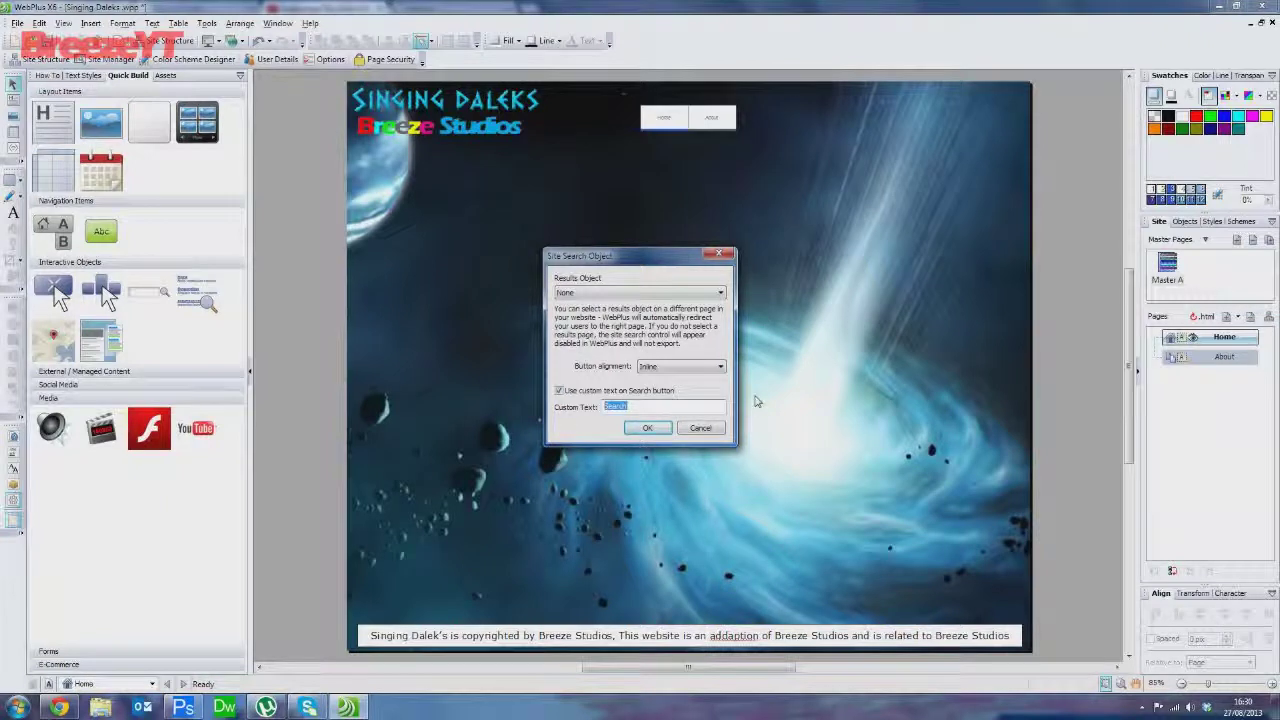
{"action": "type", "text": "S"}
{"action": "type", "text": "xterminate results"}
{"action": "left_click", "coordinate": [647, 428]}
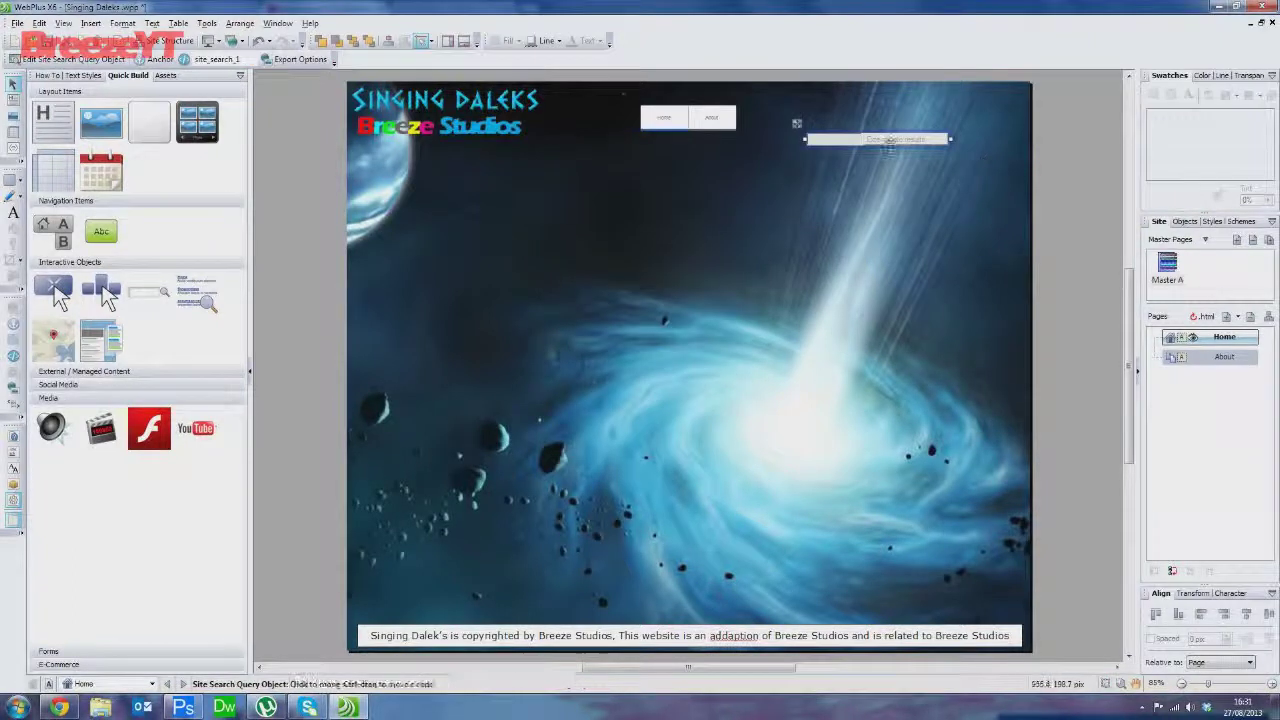
Widen the search form to about 250 pixels and place it level with the navigation bar
{"action": "left_click_drag", "start_coordinate": [894, 141], "coordinate": [1018, 119]}
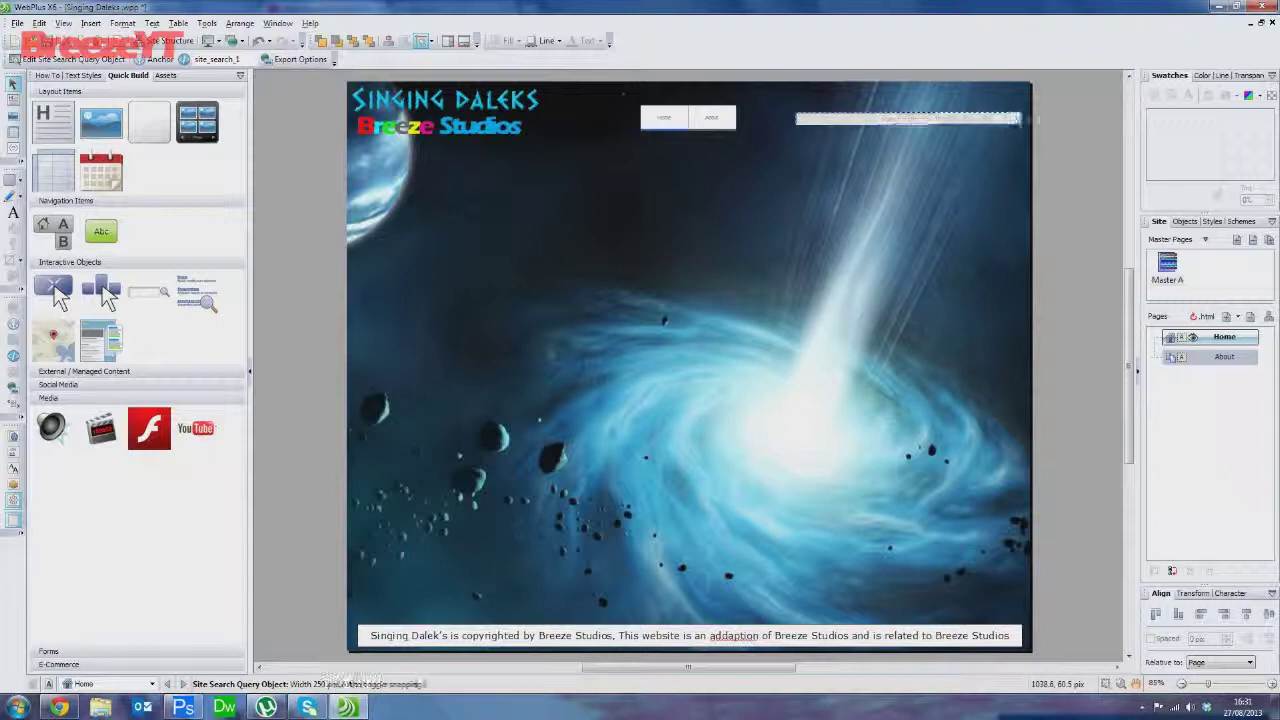
{"action": "left_click", "coordinate": [708, 120]}
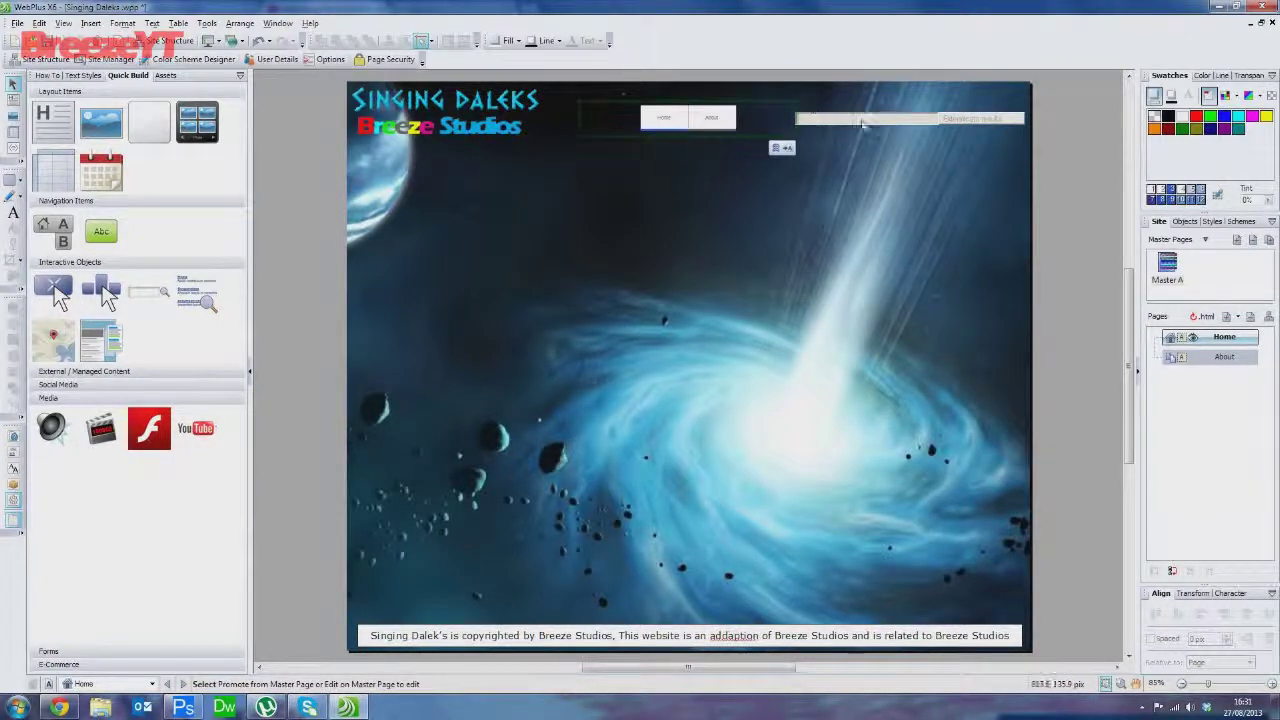
{"action": "left_click", "coordinate": [868, 120]}
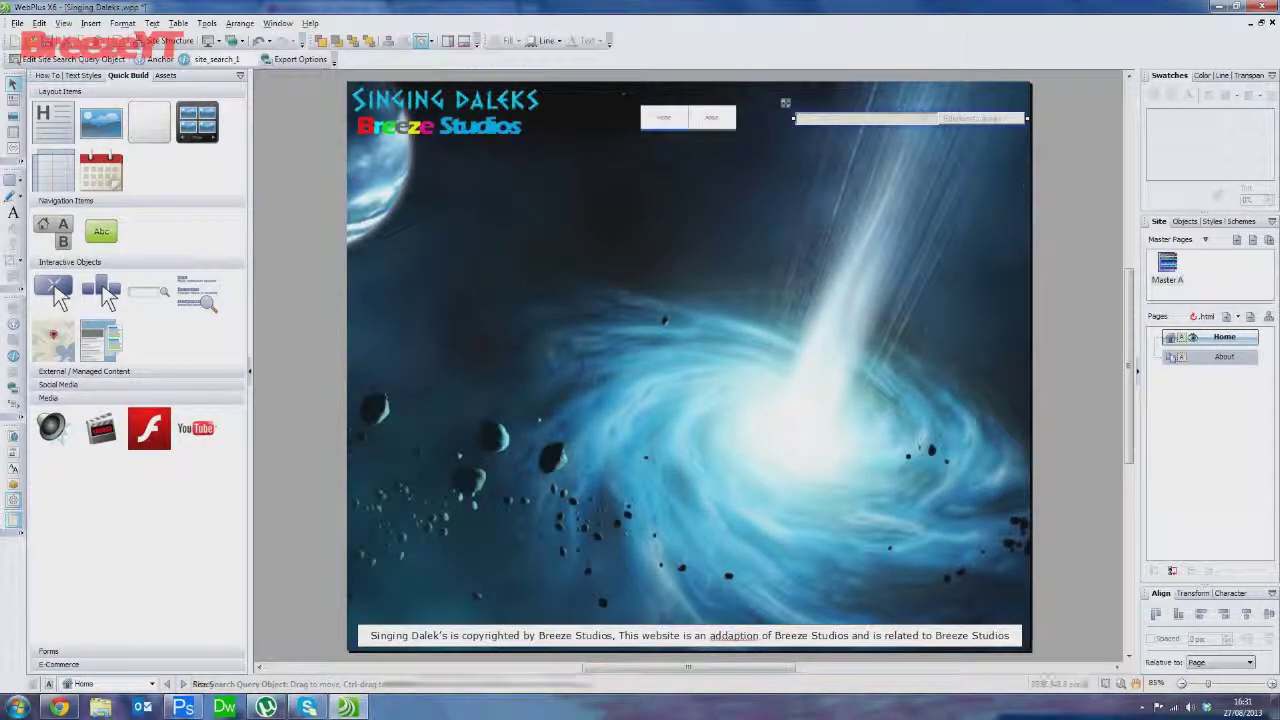
{"action": "left_click_drag", "start_coordinate": [968, 118], "coordinate": [930, 116]}
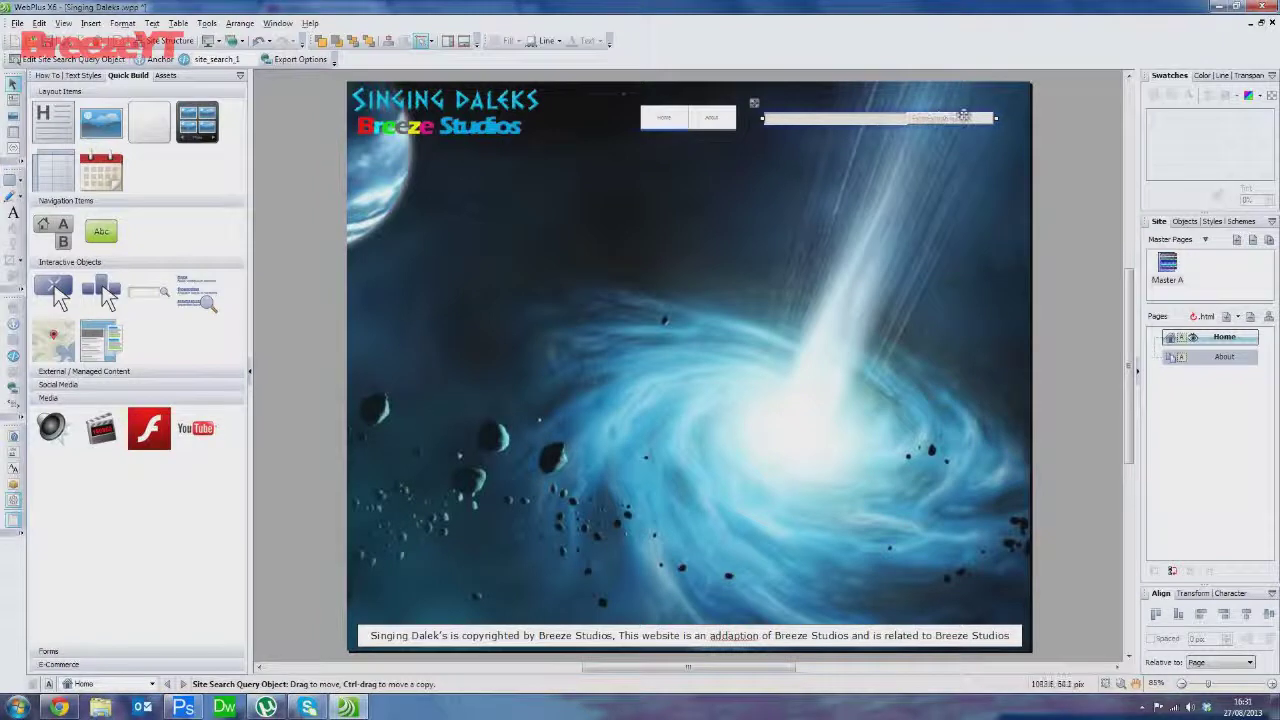
Transfer the search form from the Home page to Master A, placing it beside the navigation bar near the page's edge
{"action": "key", "text": "Delete"}
{"action": "double_click", "coordinate": [1166, 265]}
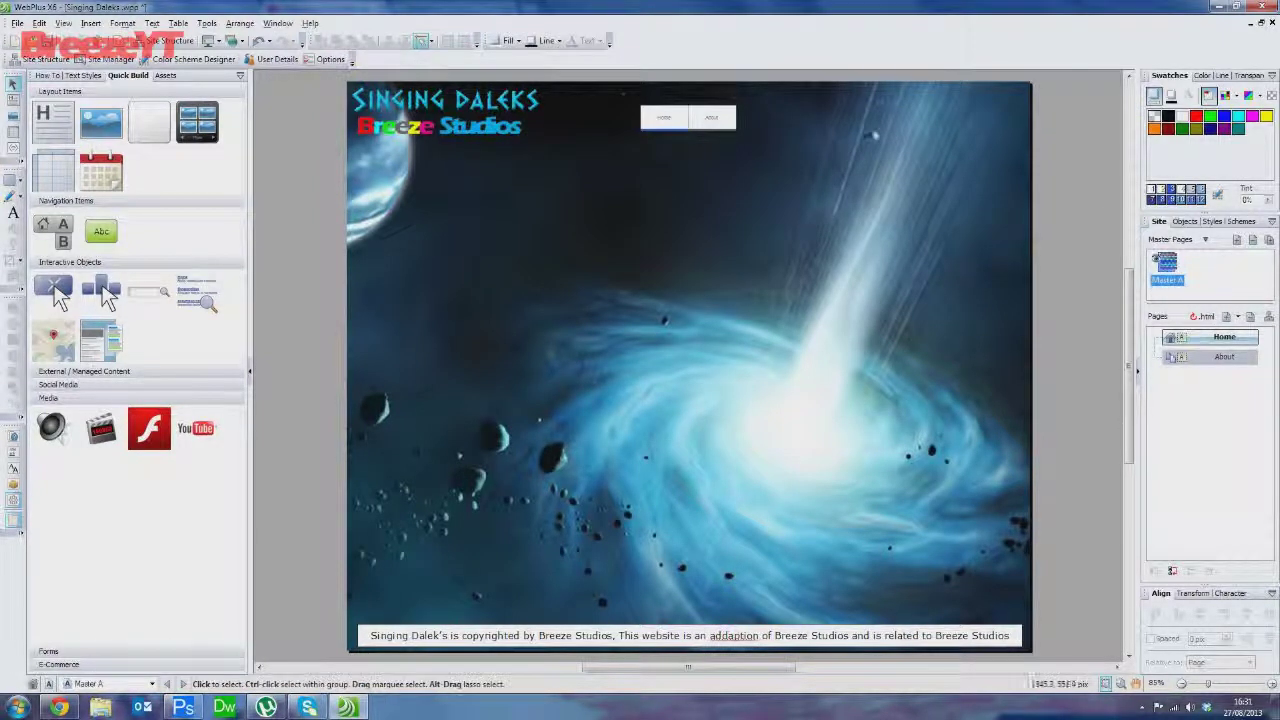
{"action": "key", "text": "ctrl+v"}
{"action": "left_click_drag", "start_coordinate": [748, 365], "coordinate": [975, 118]}
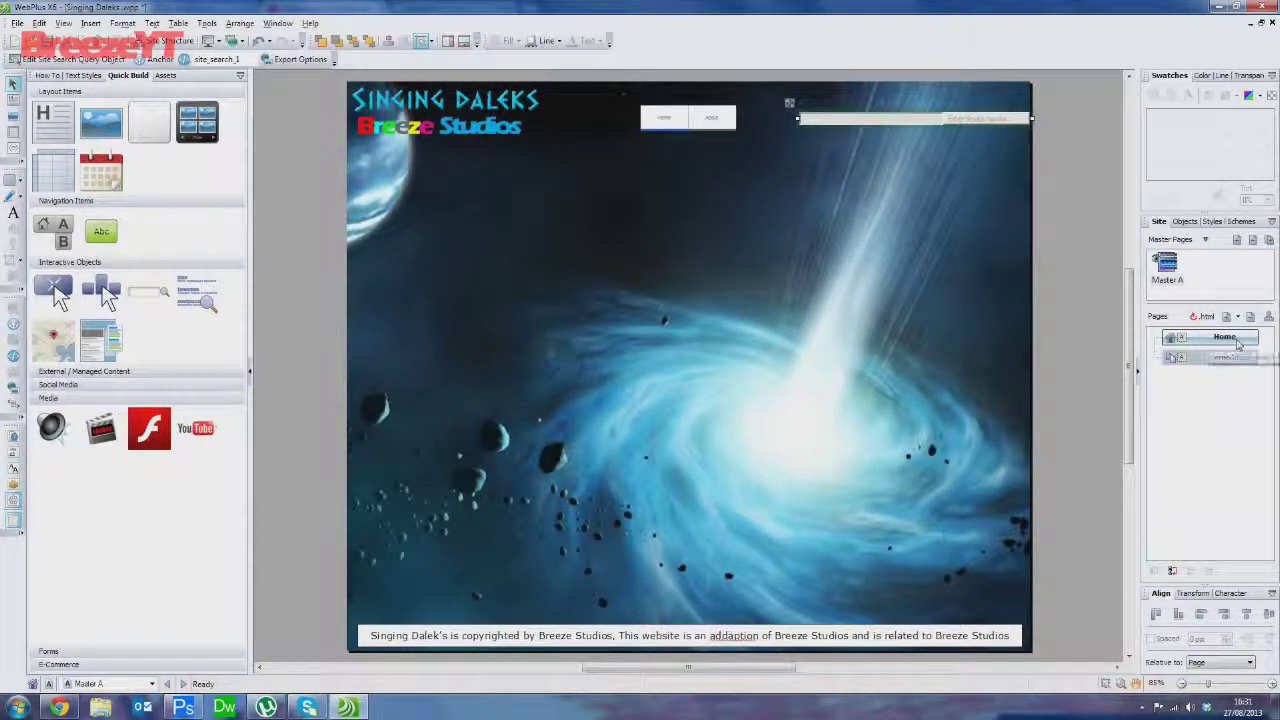
Create a page named Results after Home, with file name results.html and excluded from navigation
{"action": "left_click", "coordinate": [1238, 344]}
{"action": "left_click", "coordinate": [1228, 318]}
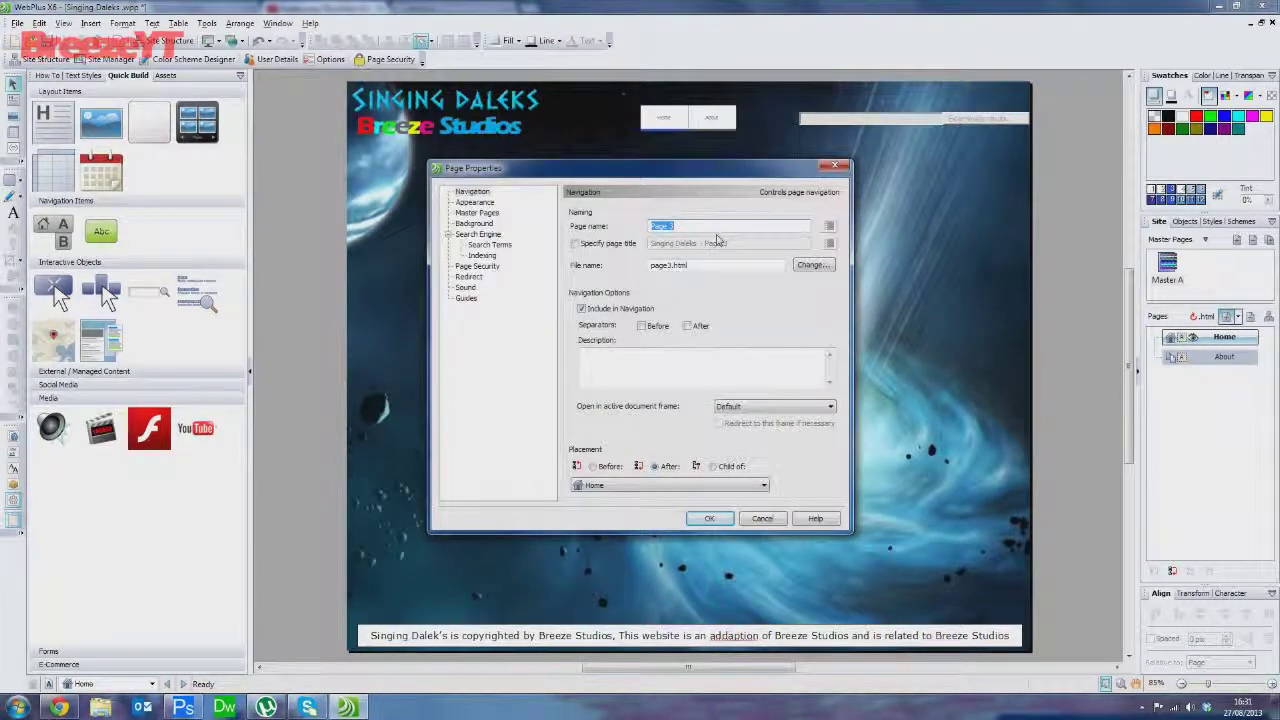
{"action": "type", "text": "Results"}
{"action": "left_click", "coordinate": [645, 310]}
{"action": "double_click", "coordinate": [665, 265]}
{"action": "type", "text": "results"}
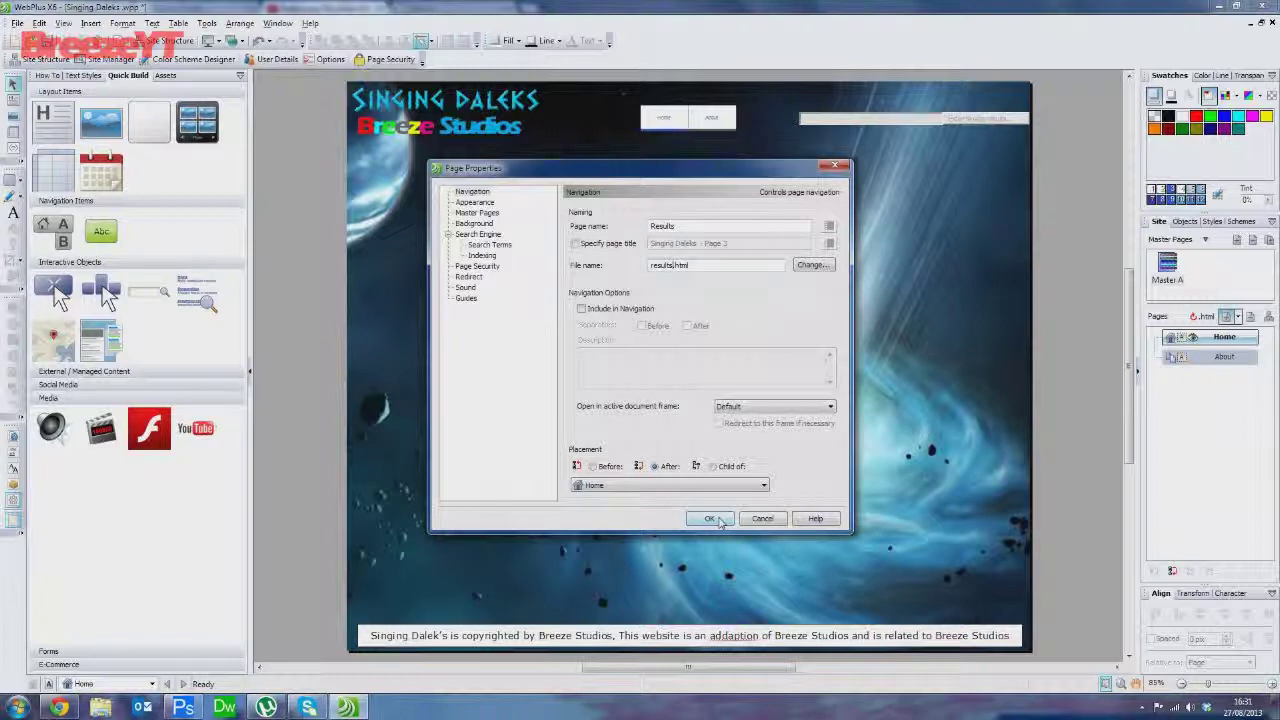
{"action": "left_click", "coordinate": [712, 519]}
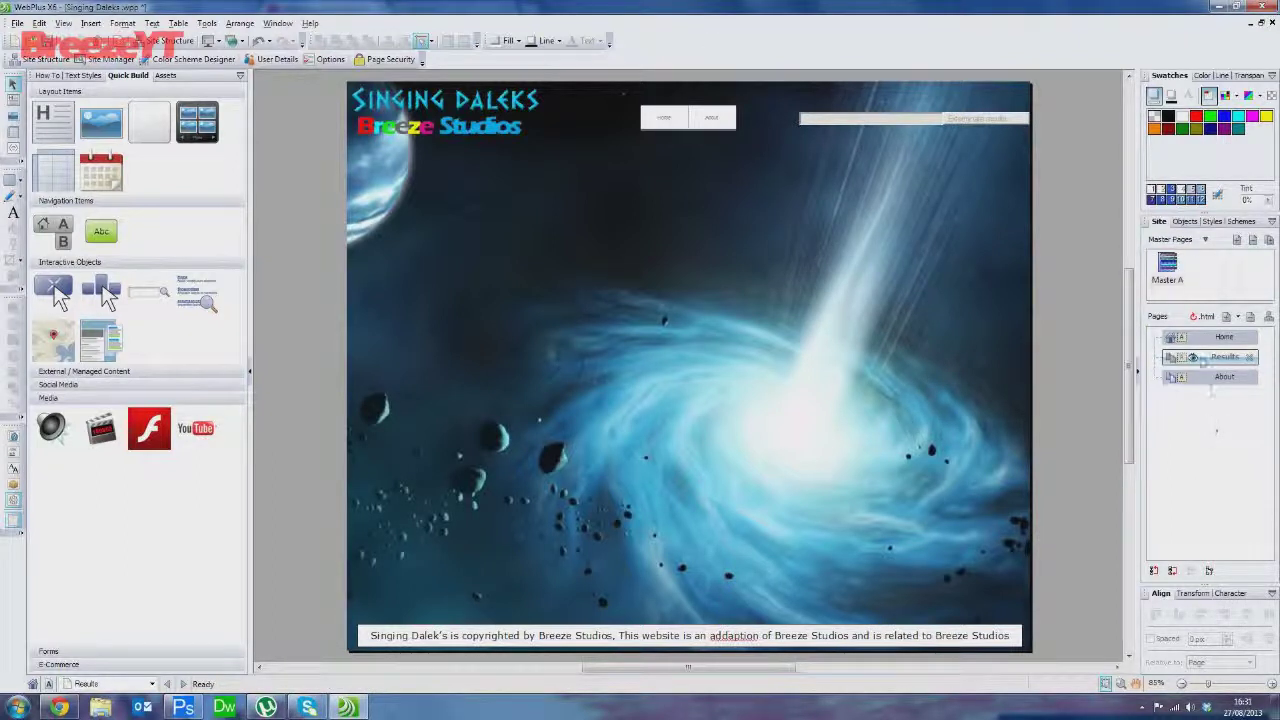
Place a site search results object about 1058 by 784 pixels on the Results page, with blue result text and cyan hyperlinks
{"action": "left_click", "coordinate": [196, 294]}
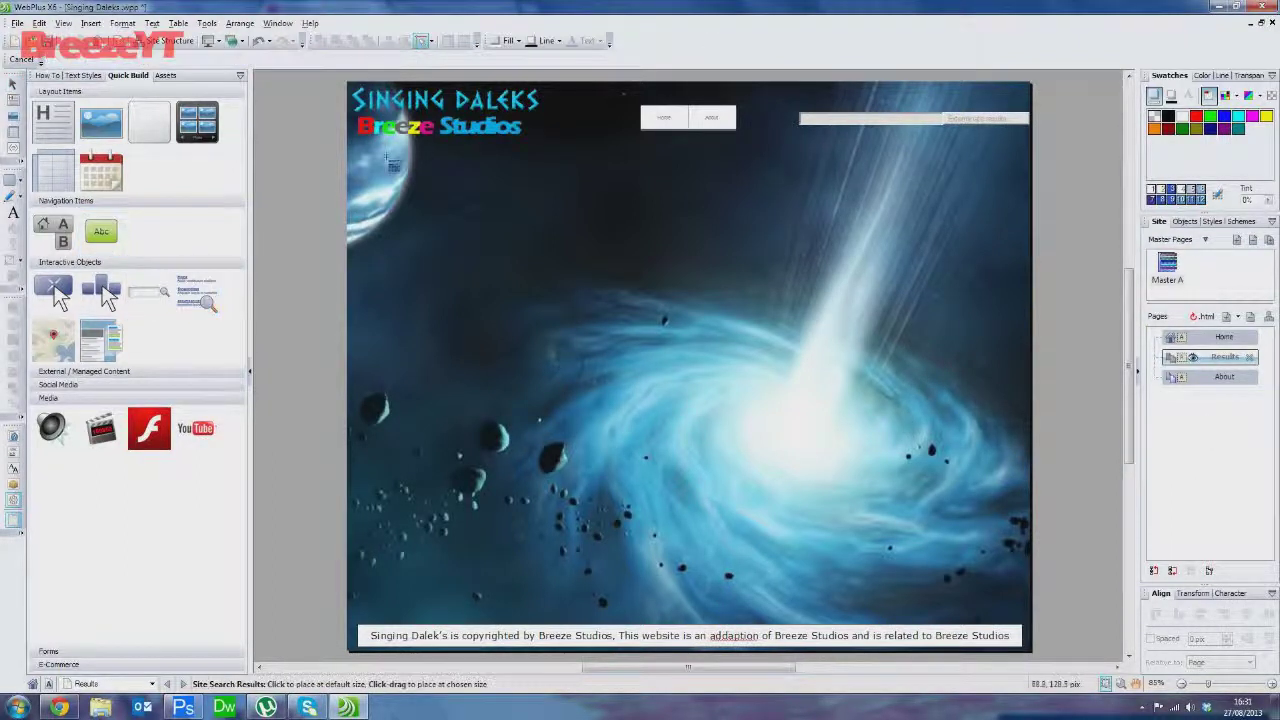
{"action": "left_click_drag", "start_coordinate": [386, 162], "coordinate": [988, 605]}
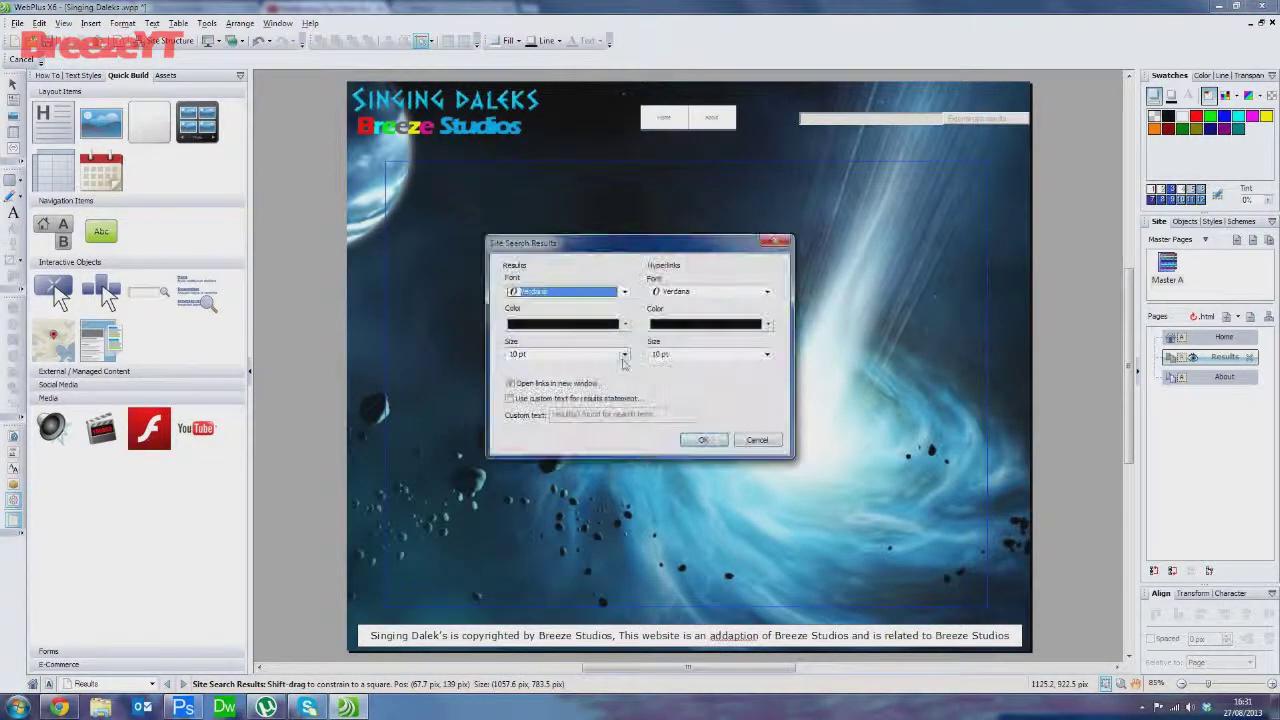
{"action": "left_click", "coordinate": [624, 324]}
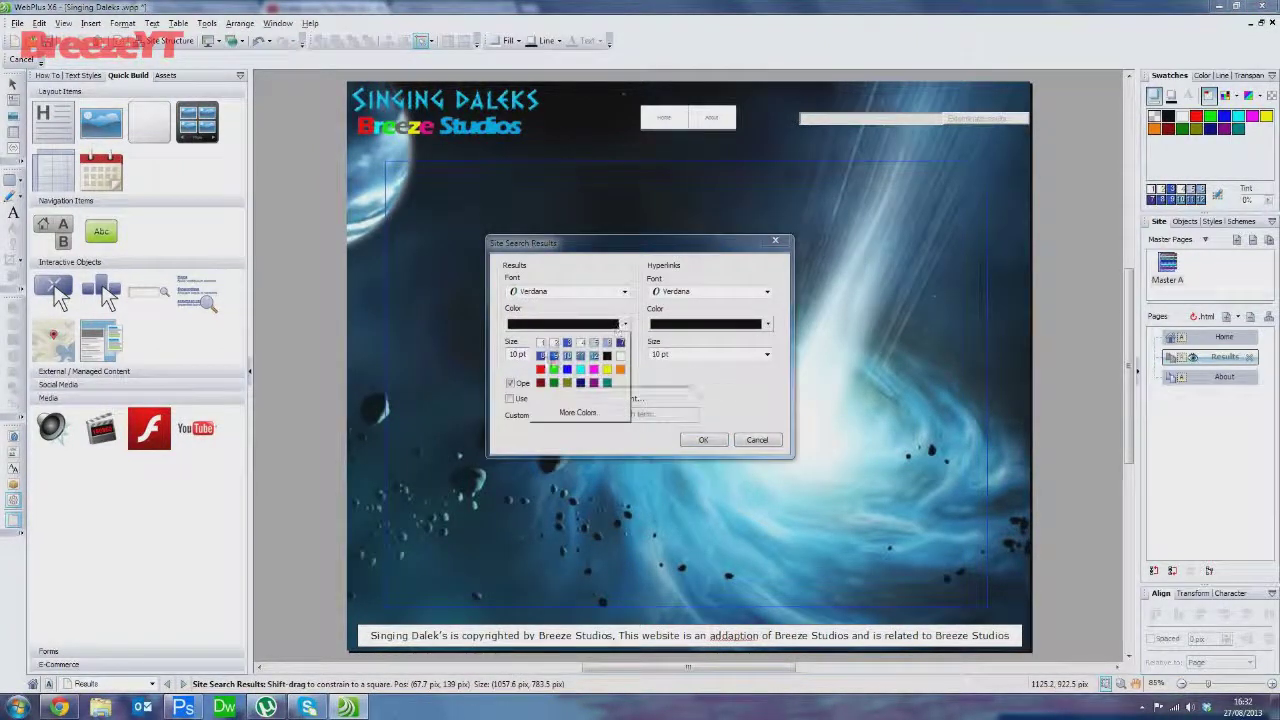
{"action": "left_click", "coordinate": [567, 369]}
{"action": "left_click", "coordinate": [695, 326]}
{"action": "left_click", "coordinate": [722, 370]}
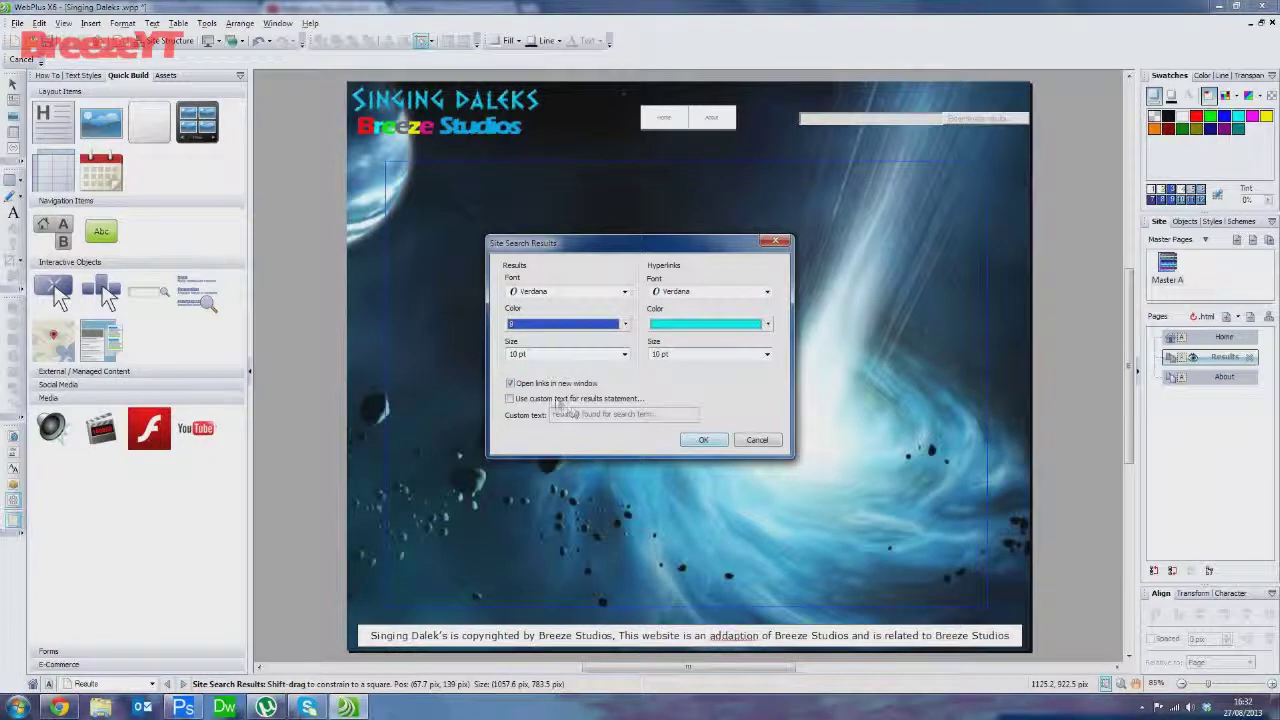
Enable custom results-statement text reading "Exterminated result(s) for this term:" and create the search results object
{"action": "left_click", "coordinate": [560, 399]}
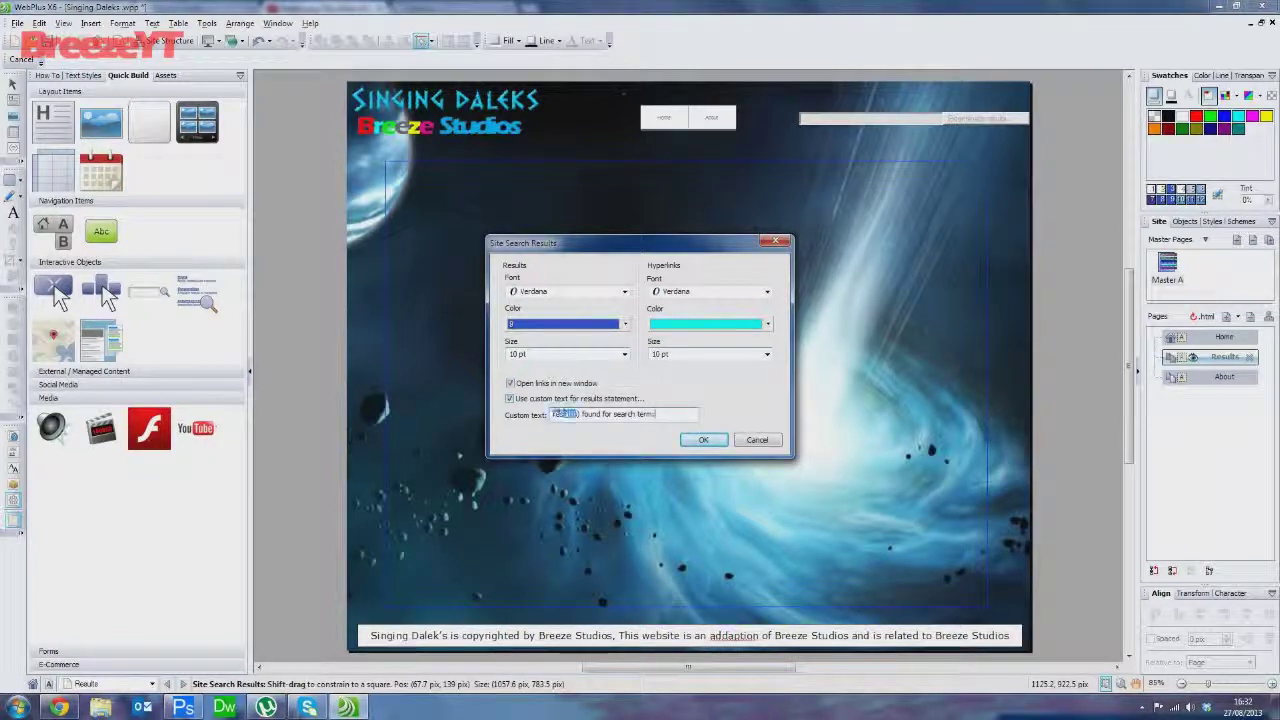
{"action": "key", "text": "Delete"}
{"action": "key", "text": "Delete"}
{"action": "key", "text": "Delete"}
{"action": "key", "text": "Delete"}
{"action": "key", "text": "Delete"}
{"action": "key", "text": "Delete"}
{"action": "key", "text": "Delete"}
{"action": "key", "text": "Delete"}
{"action": "key", "text": "Delete"}
{"action": "key", "text": "Delete"}
{"action": "key", "text": "Delete"}
{"action": "key", "text": "Delete"}
{"action": "key", "text": "Delete"}
{"action": "key", "text": "Delete"}
{"action": "key", "text": "Delete"}
{"action": "key", "text": "Delete"}
{"action": "key", "text": "Delete"}
{"action": "key", "text": "Delete"}
{"action": "key", "text": "Delete"}
{"action": "key", "text": "Delete"}
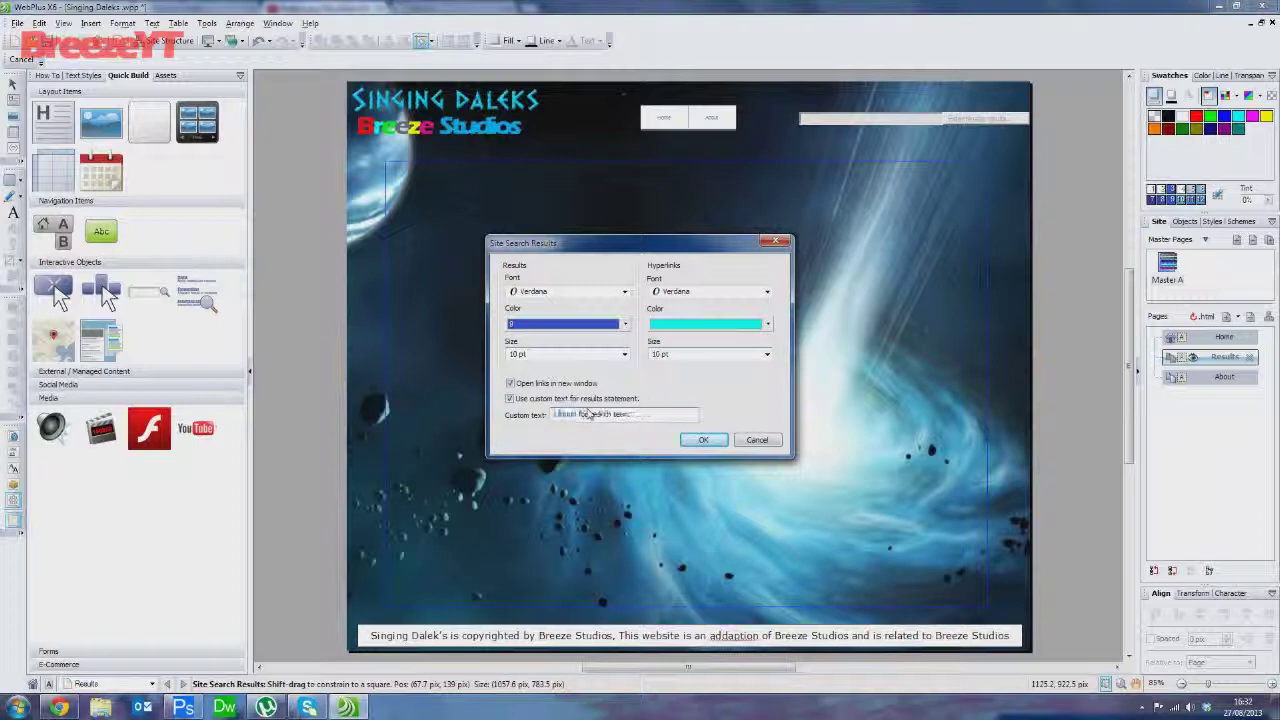
{"action": "key", "text": "Delete"}
{"action": "key", "text": "ctrl+z"}
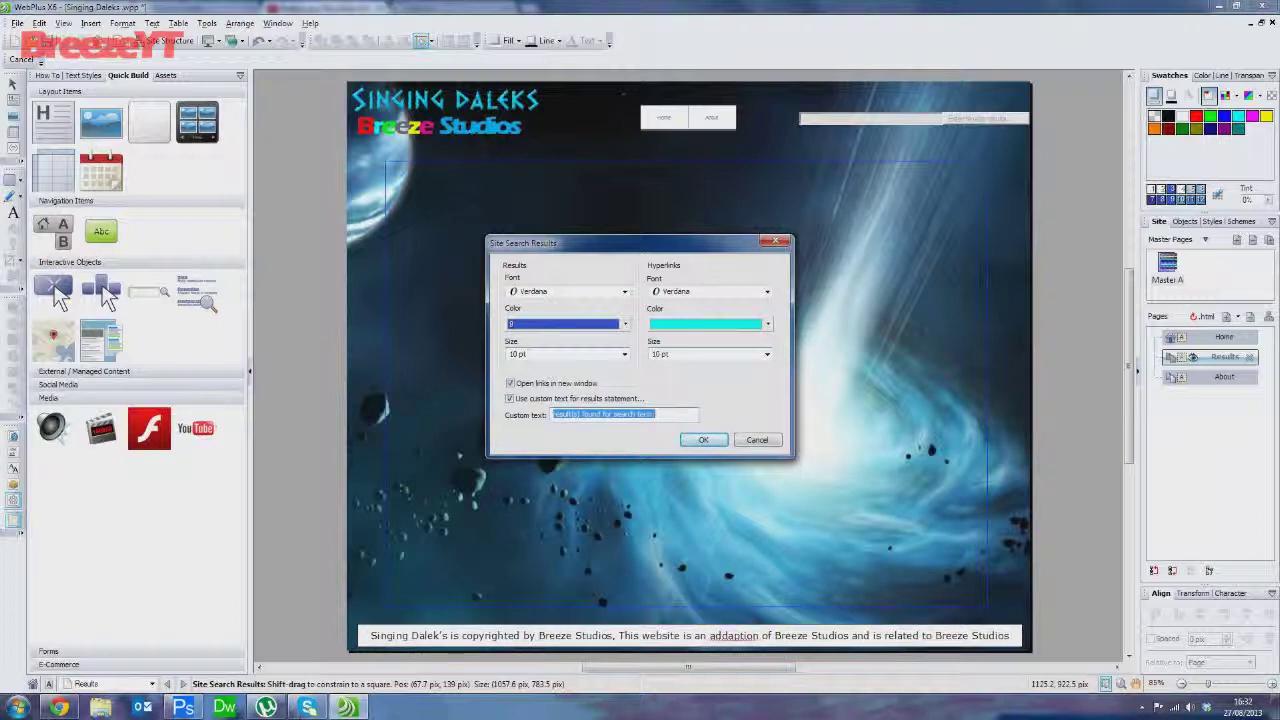
{"action": "type", "text": "Exterminated"}
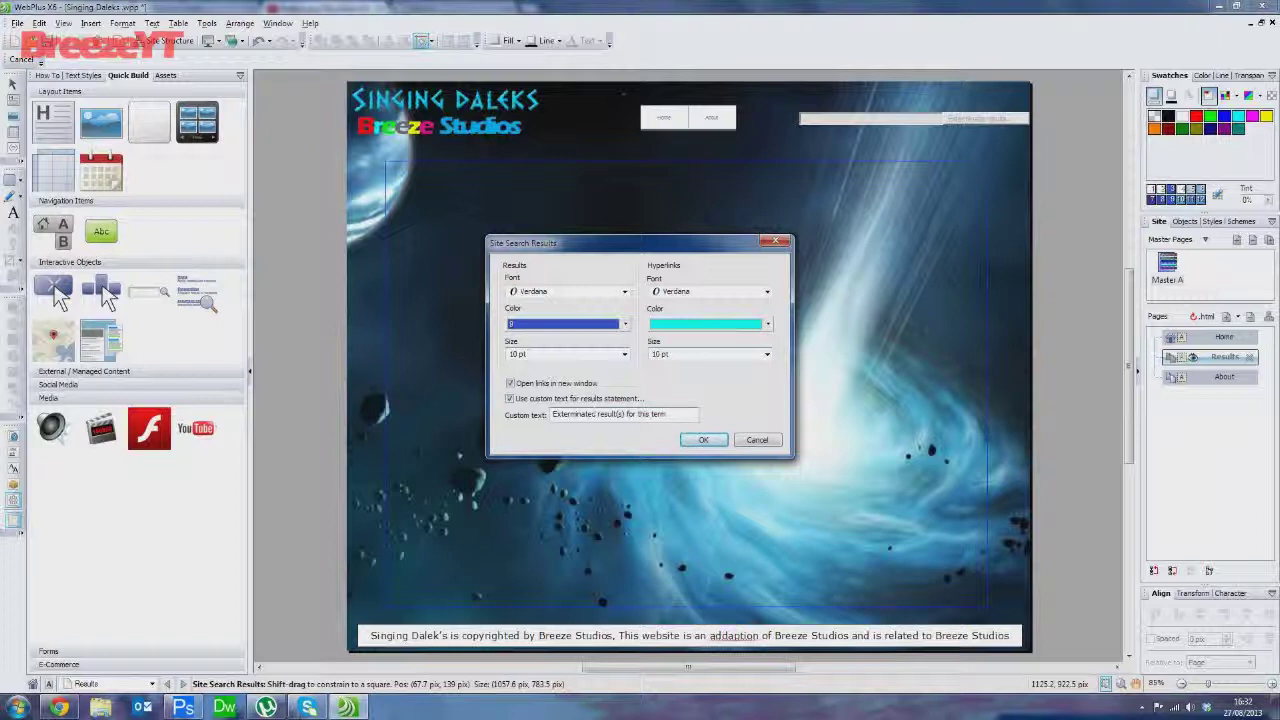
{"action": "left_click", "coordinate": [703, 440]}
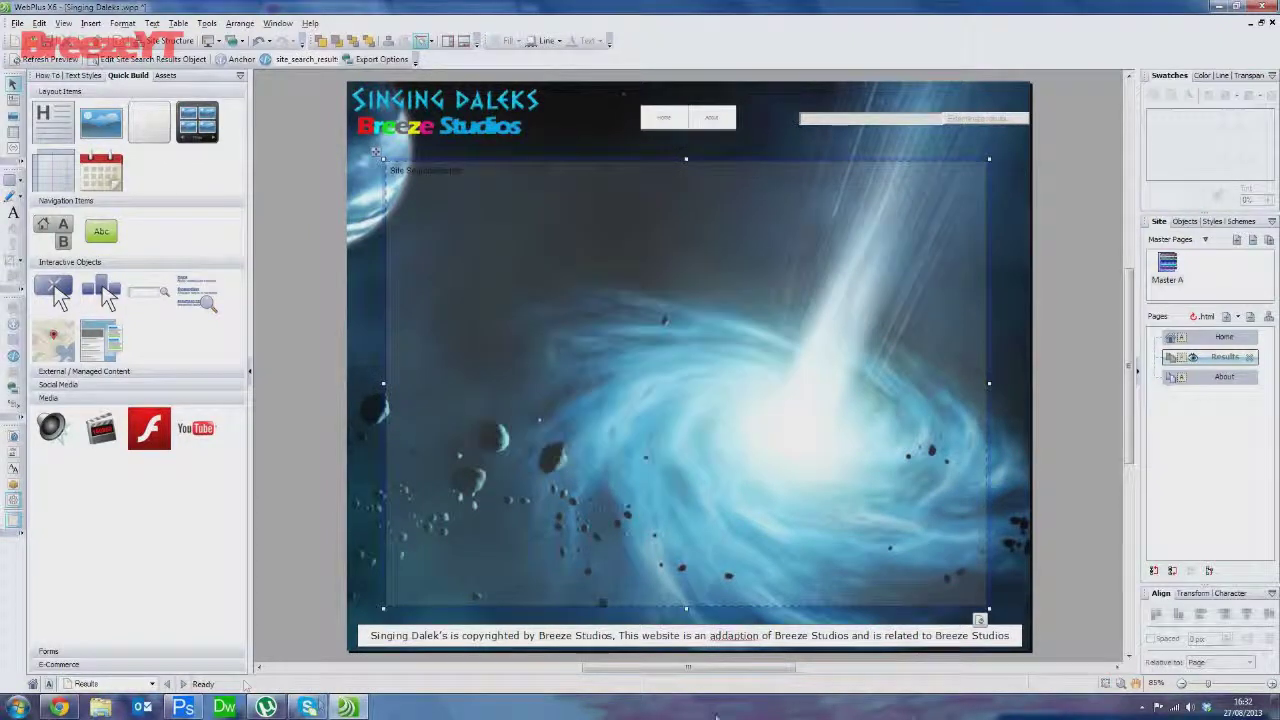
Enlarge the search results object so it nearly spans the page width and starts just below the site logo
{"action": "left_click", "coordinate": [1145, 707]}
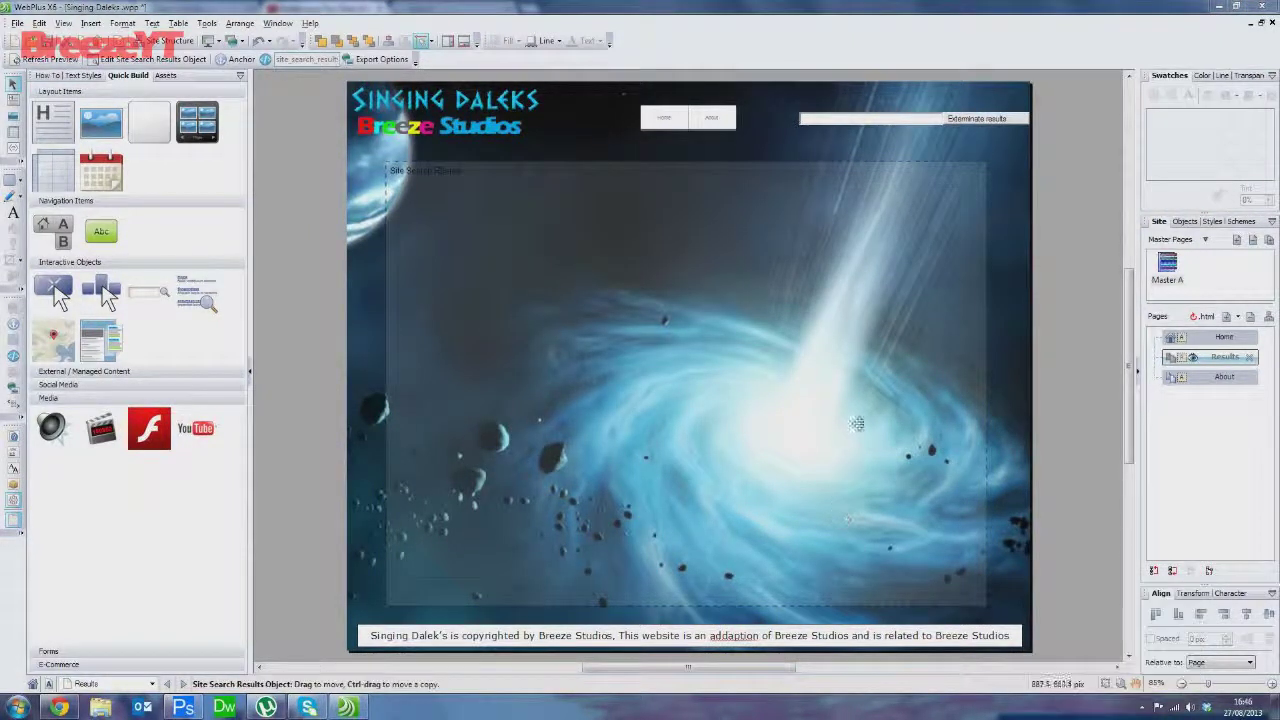
{"action": "left_click", "coordinate": [388, 168]}
{"action": "left_click_drag", "start_coordinate": [379, 154], "coordinate": [355, 144]}
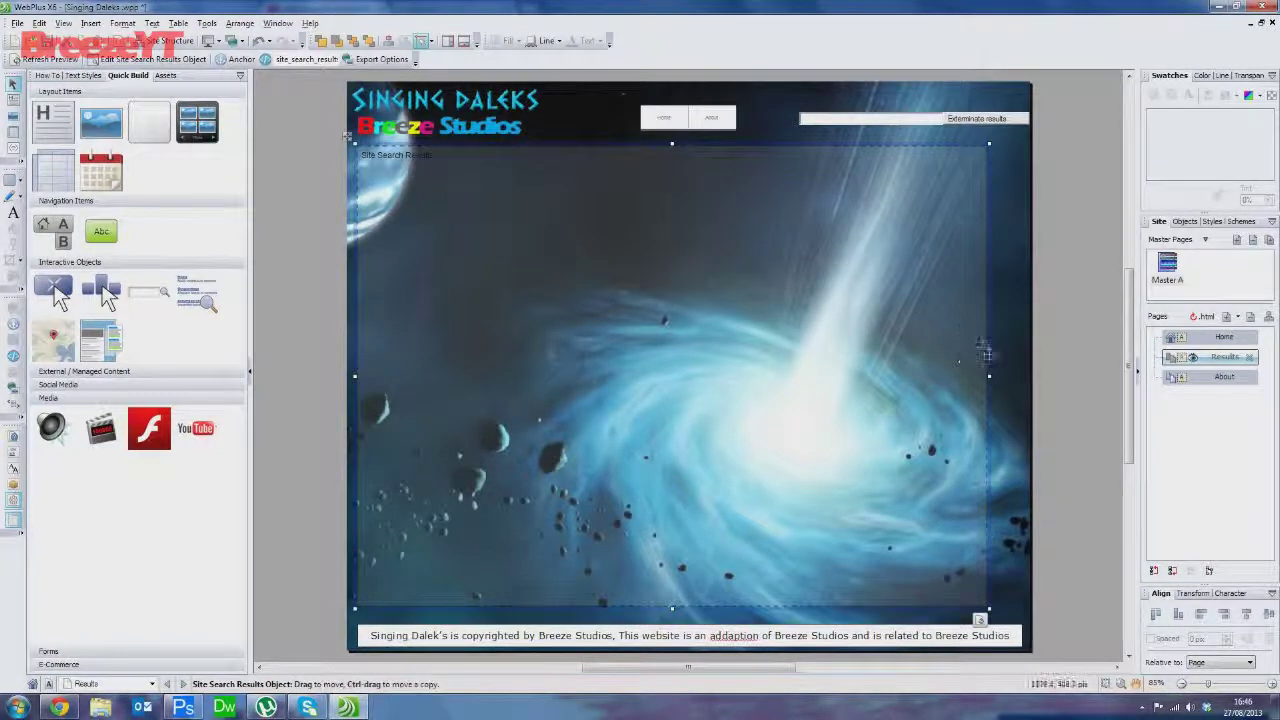
{"action": "left_click_drag", "start_coordinate": [988, 372], "coordinate": [1019, 373]}
{"action": "left_click", "coordinate": [1048, 338]}
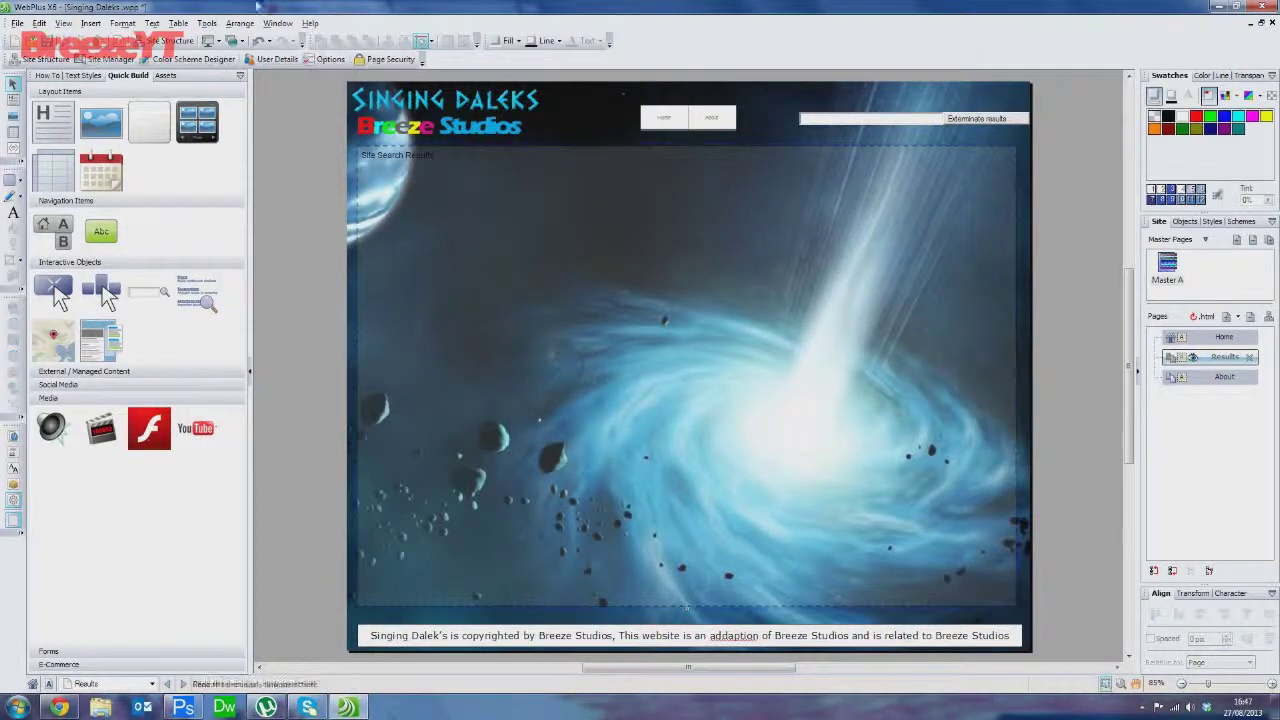
Preview the site in the browser, search it for "daily dalek", open the found page and return to Home
{"action": "left_click", "coordinate": [207, 40]}
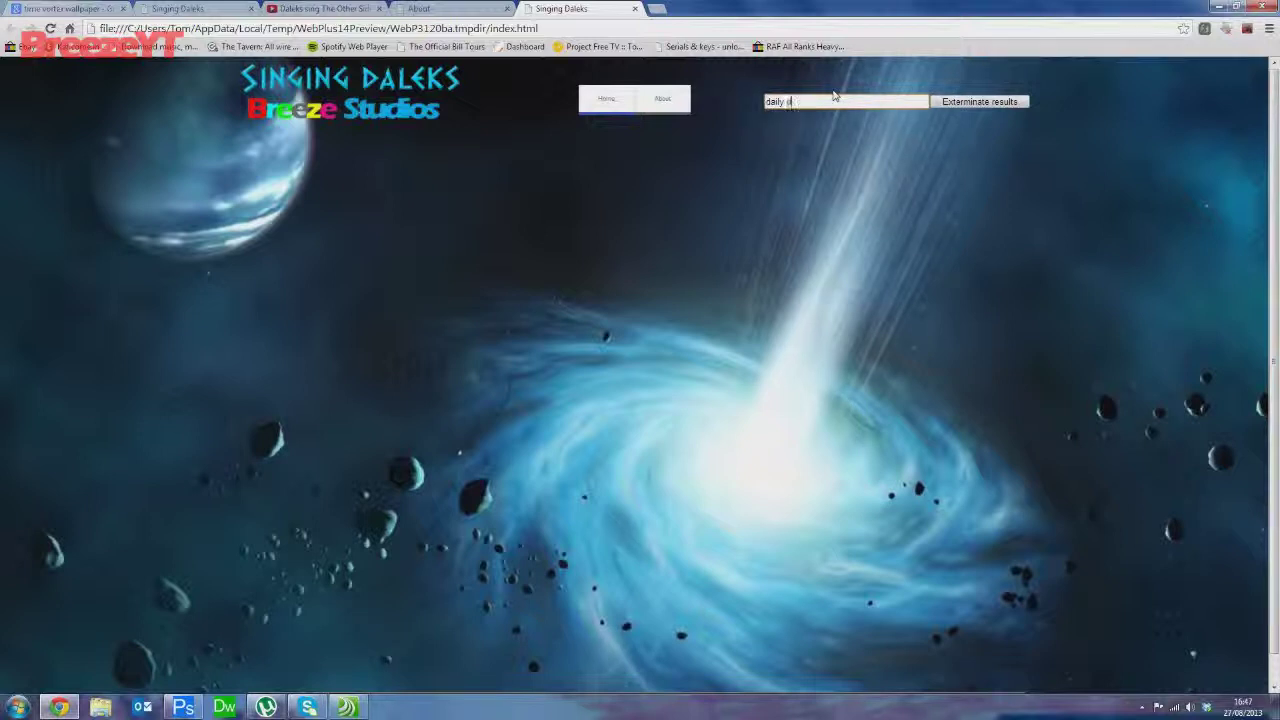
{"action": "key", "text": "Return"}
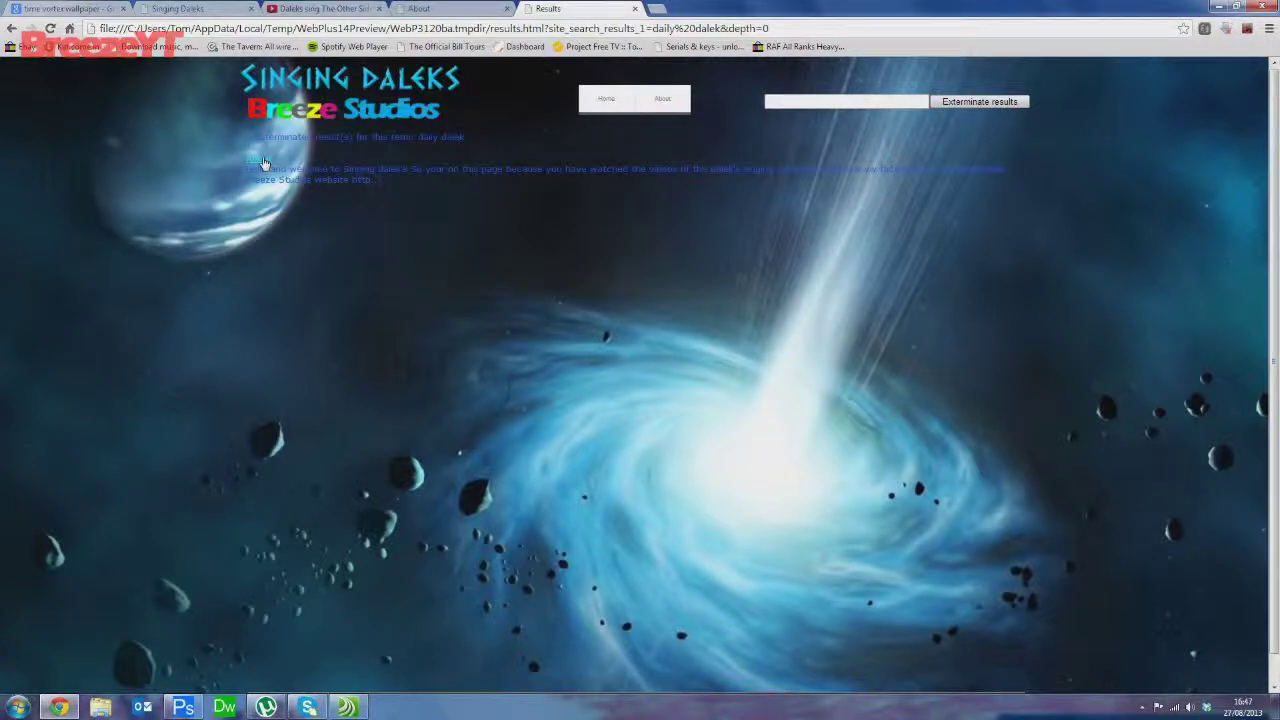
{"action": "left_click", "coordinate": [263, 163]}
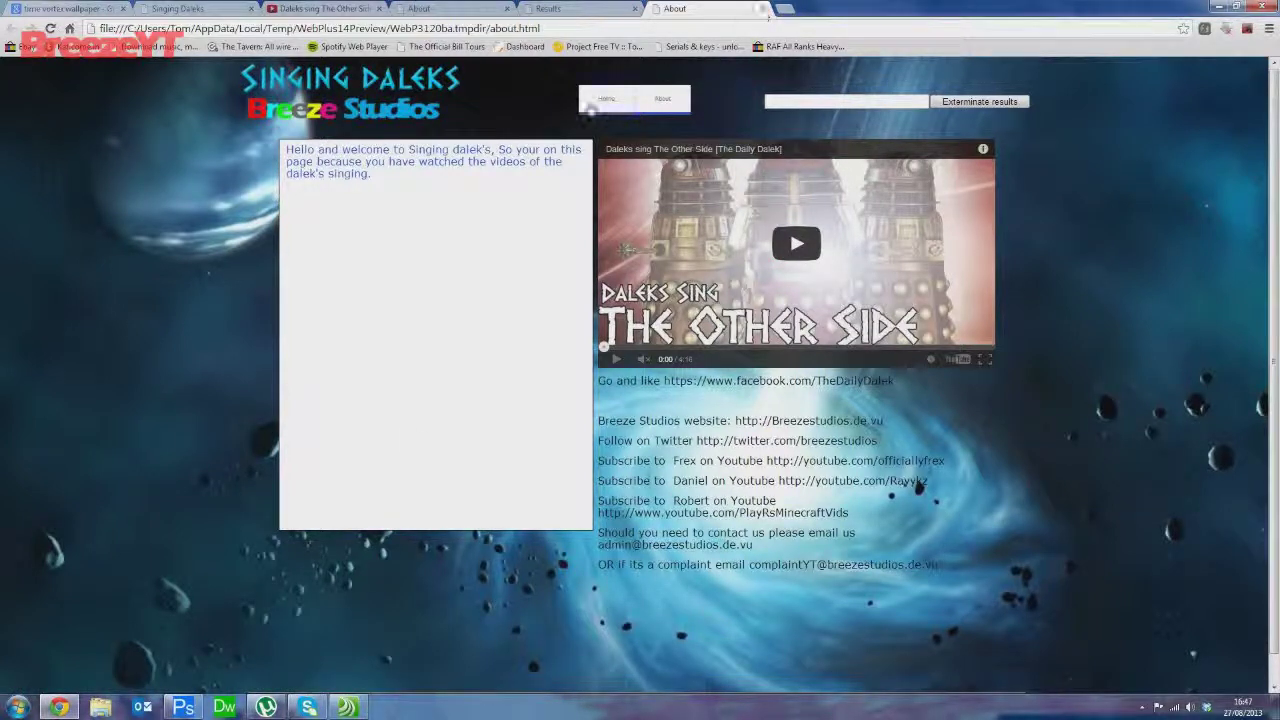
{"action": "left_click", "coordinate": [606, 99]}
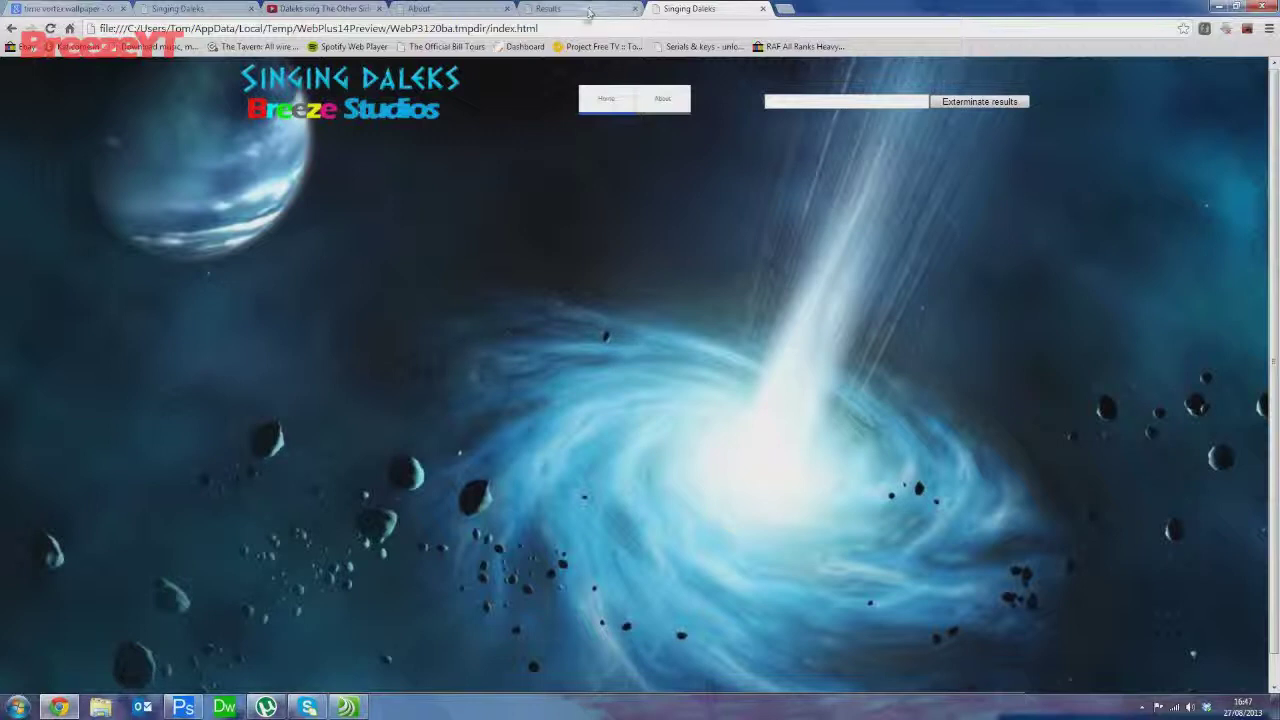
Close the Results, About and Home preview tabs in the browser and switch back to WebPlus
{"action": "left_click", "coordinate": [590, 12]}
{"action": "left_click", "coordinate": [634, 8]}
{"action": "left_click", "coordinate": [492, 12]}
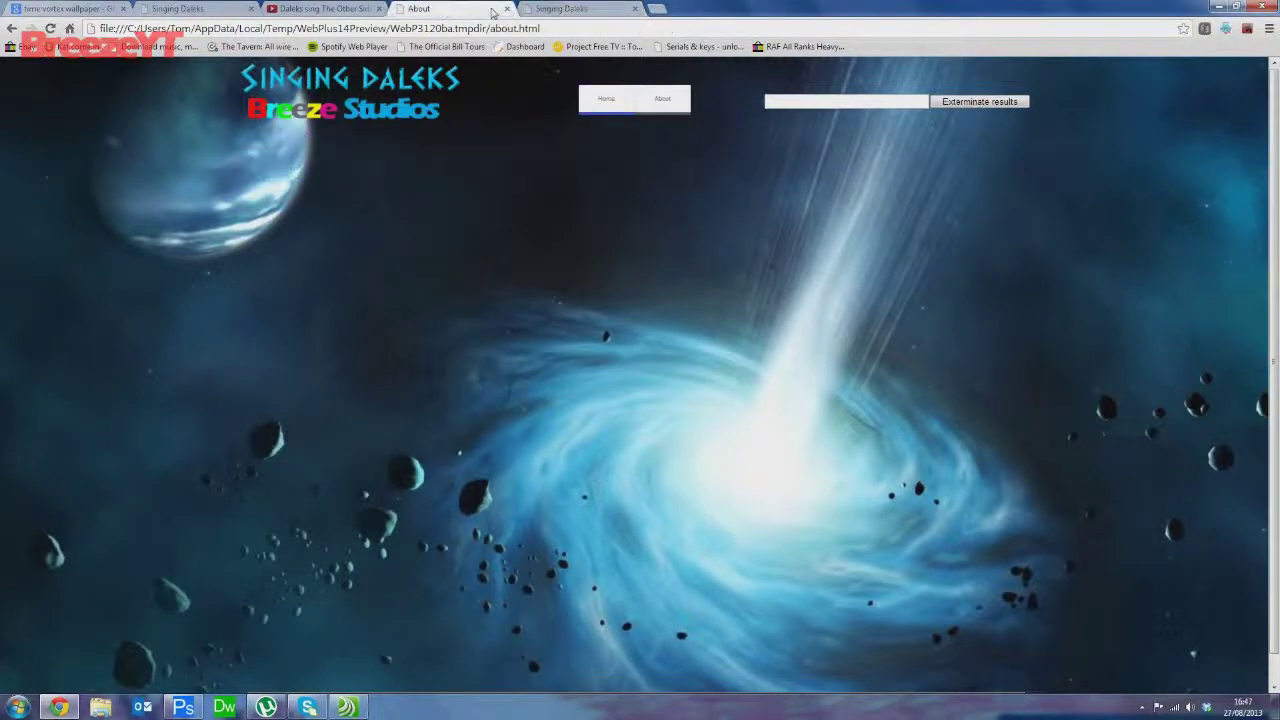
{"action": "left_click", "coordinate": [507, 9]}
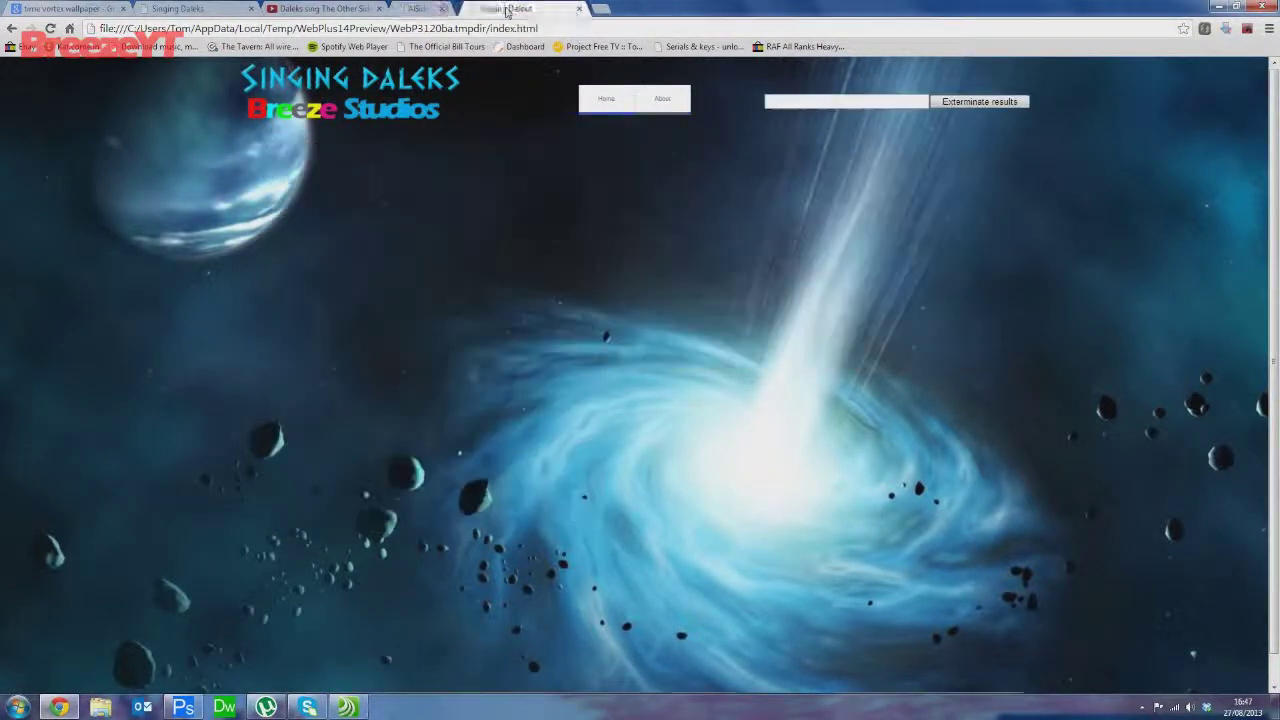
{"action": "left_click", "coordinate": [507, 9]}
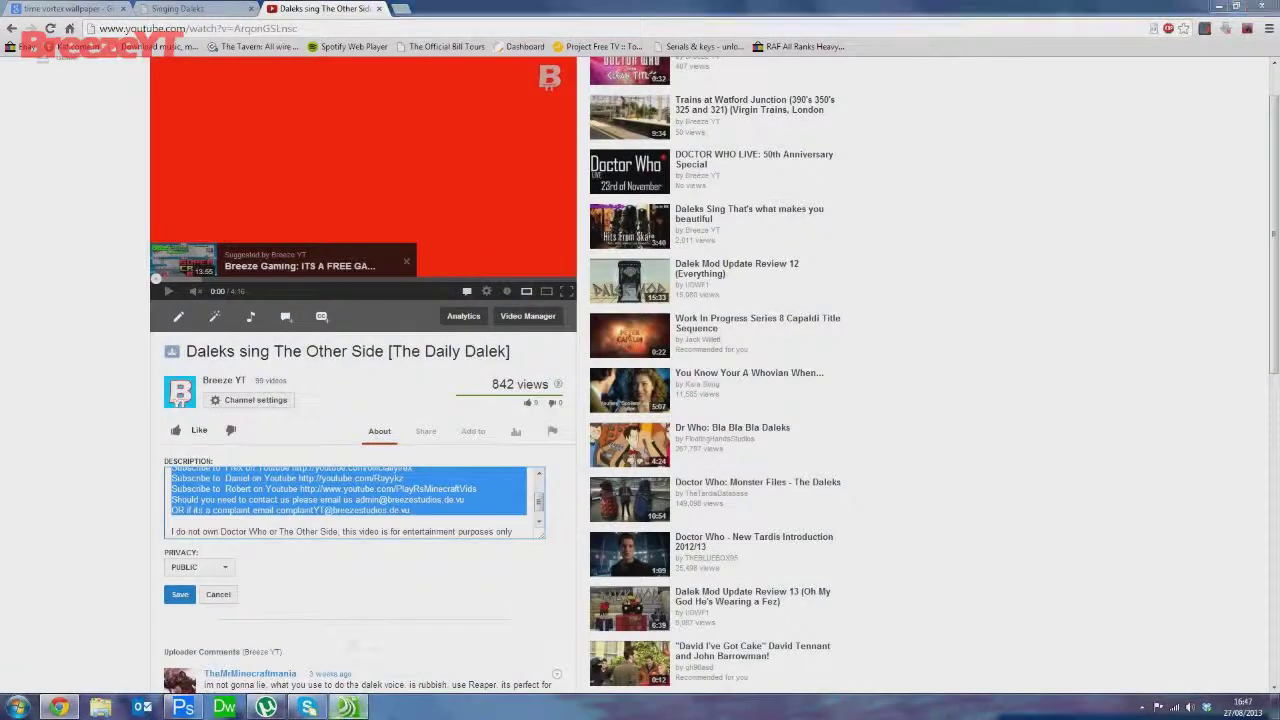
{"action": "key", "text": "alt+Tab"}
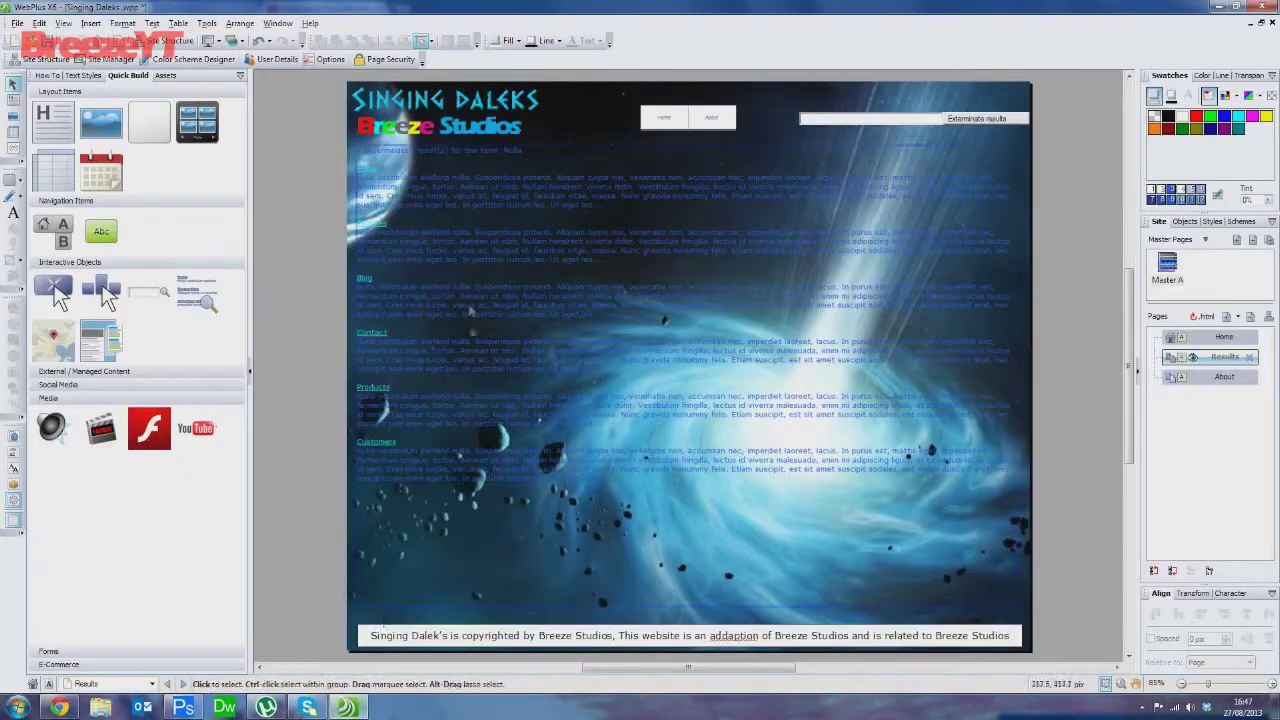
Turn off opening links in a new window for the search results object, and show the Home page
{"action": "right_click", "coordinate": [463, 272]}
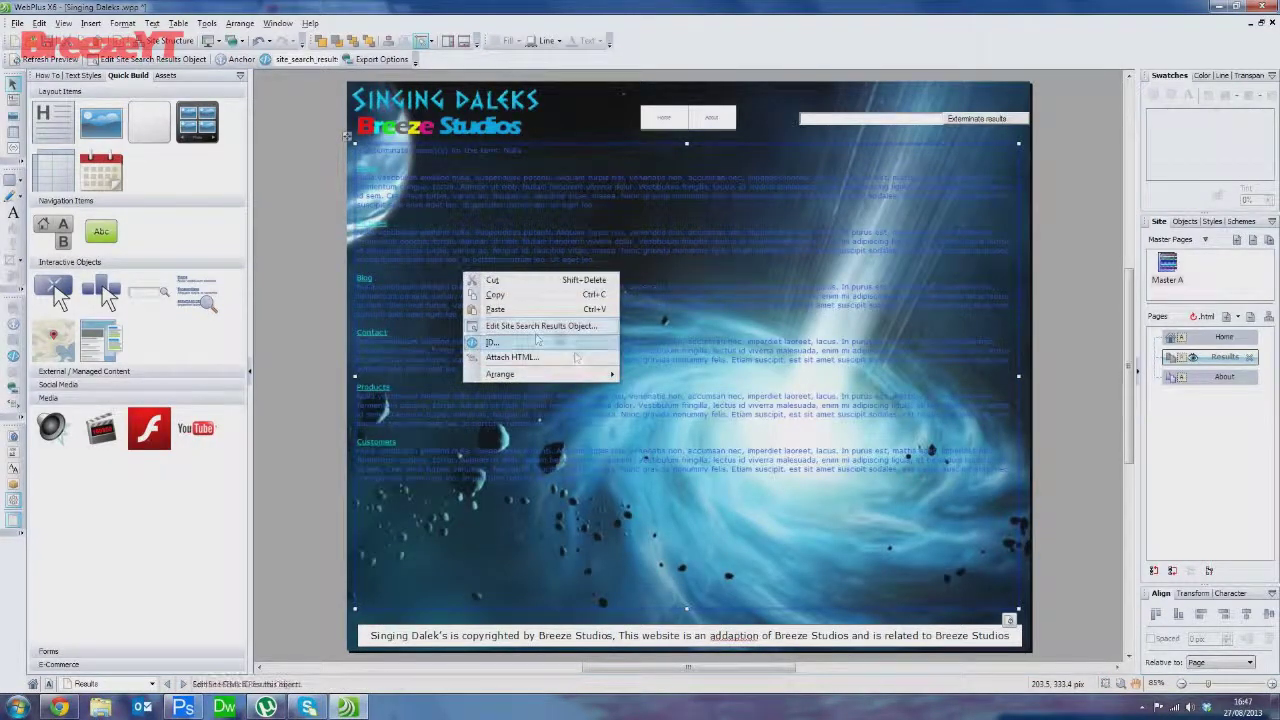
{"action": "left_click", "coordinate": [540, 326]}
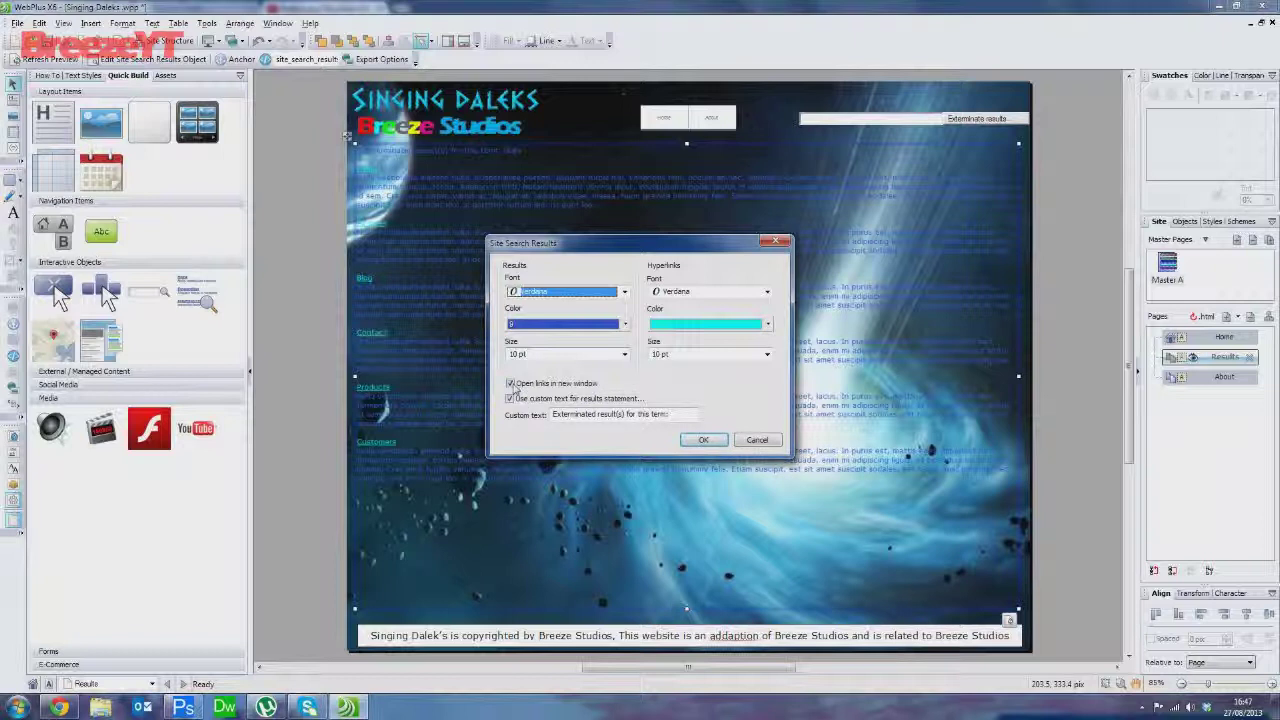
{"action": "key", "text": "Tab"}
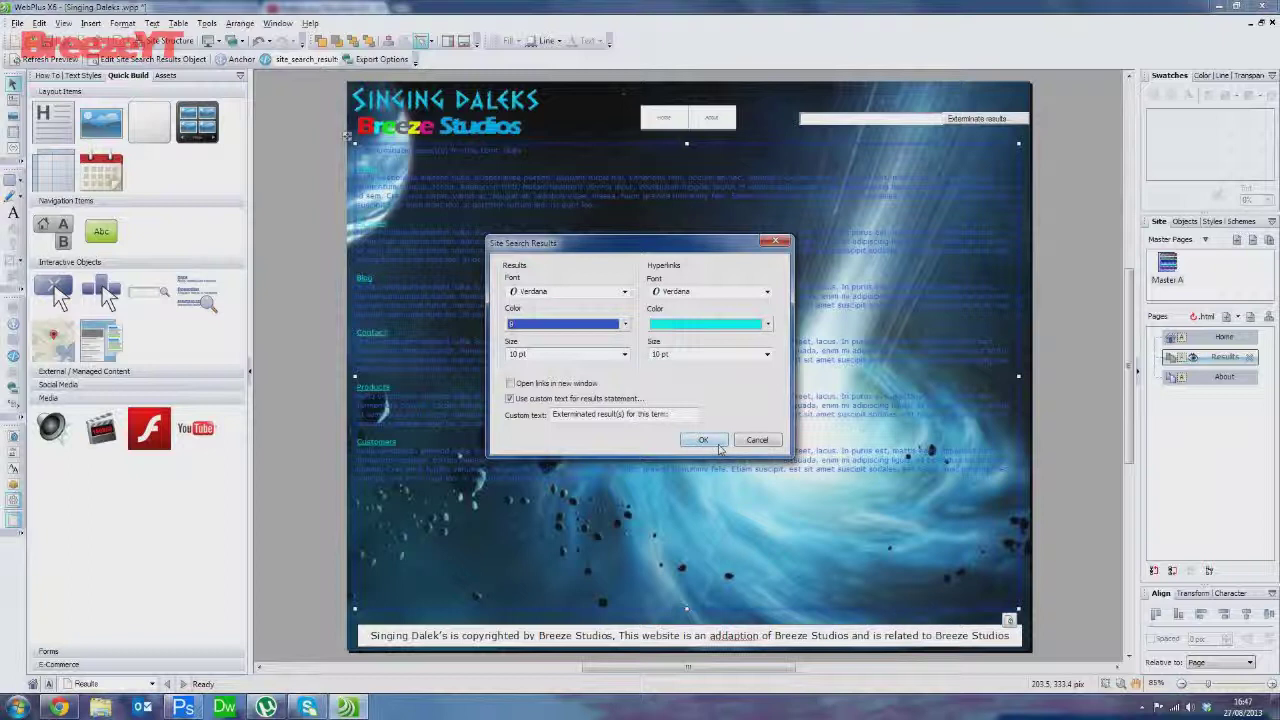
{"action": "left_click", "coordinate": [716, 446]}
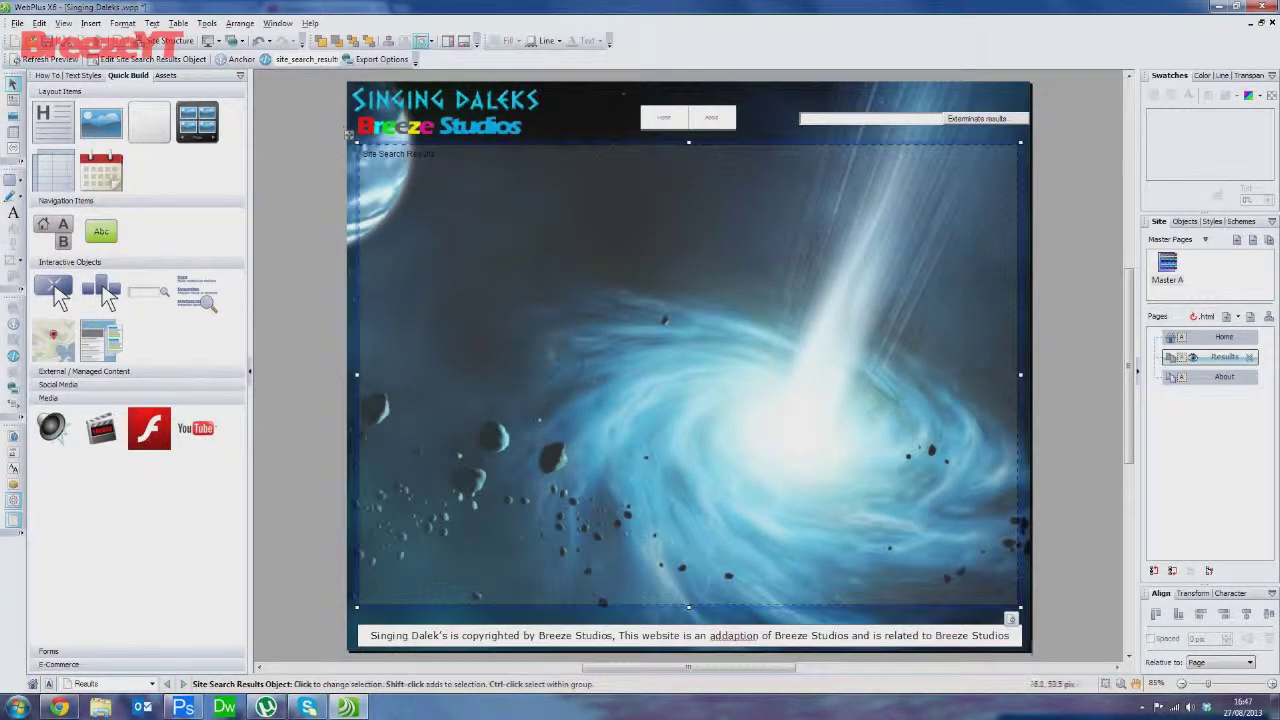
{"action": "left_click", "coordinate": [1060, 277]}
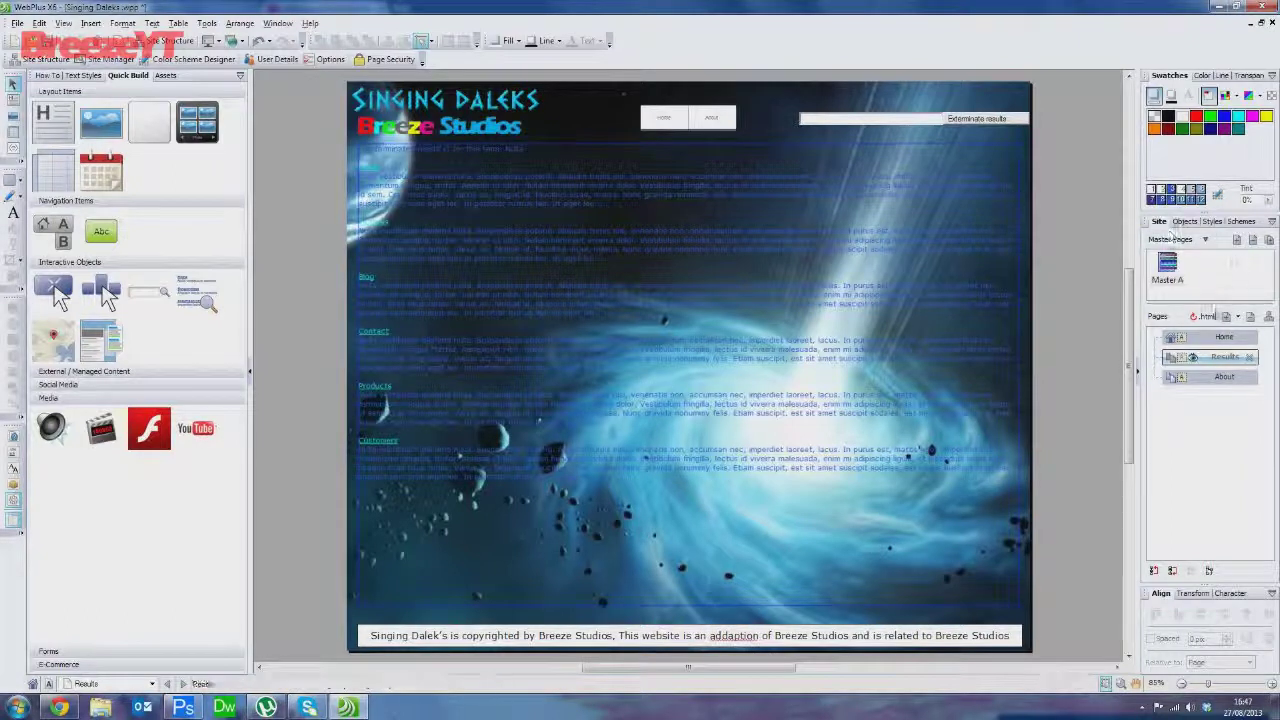
{"action": "left_click", "coordinate": [1222, 337]}
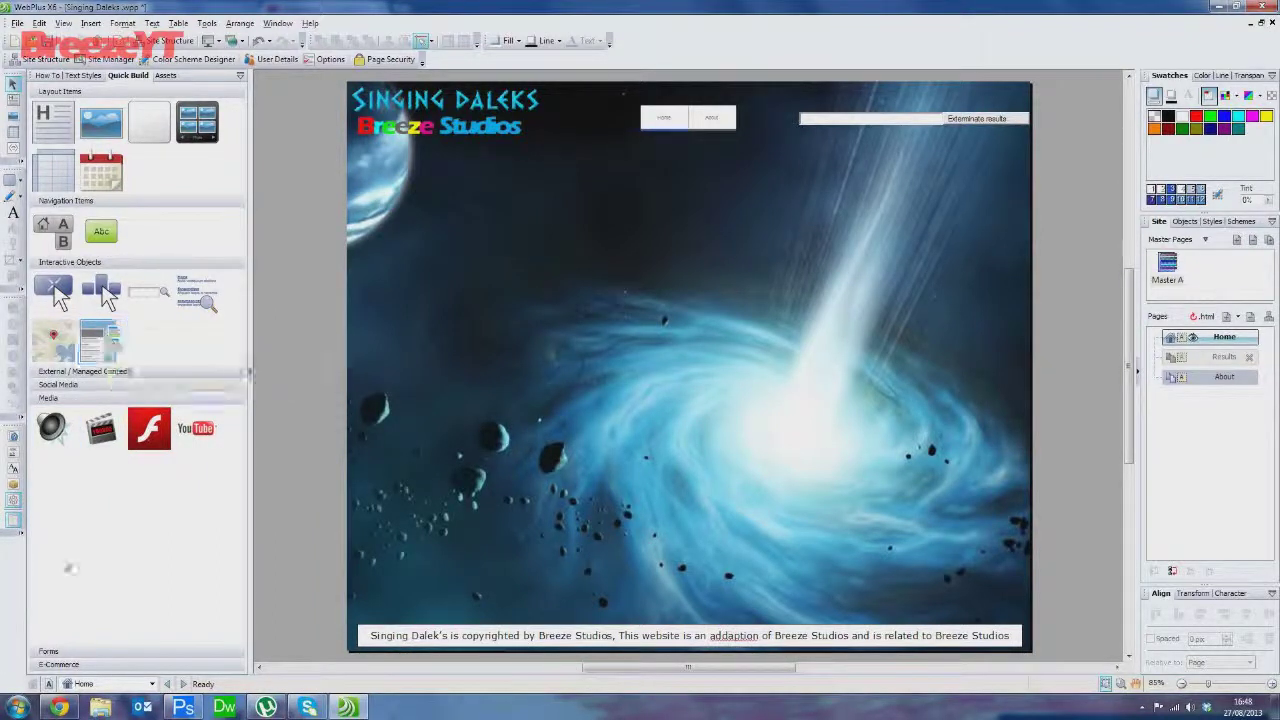
Switch to Chrome, load twitter.com in place of the YouTube video and close the old Singing Daleks preview tab
{"action": "left_click", "coordinate": [59, 707]}
{"action": "left_click", "coordinate": [360, 28]}
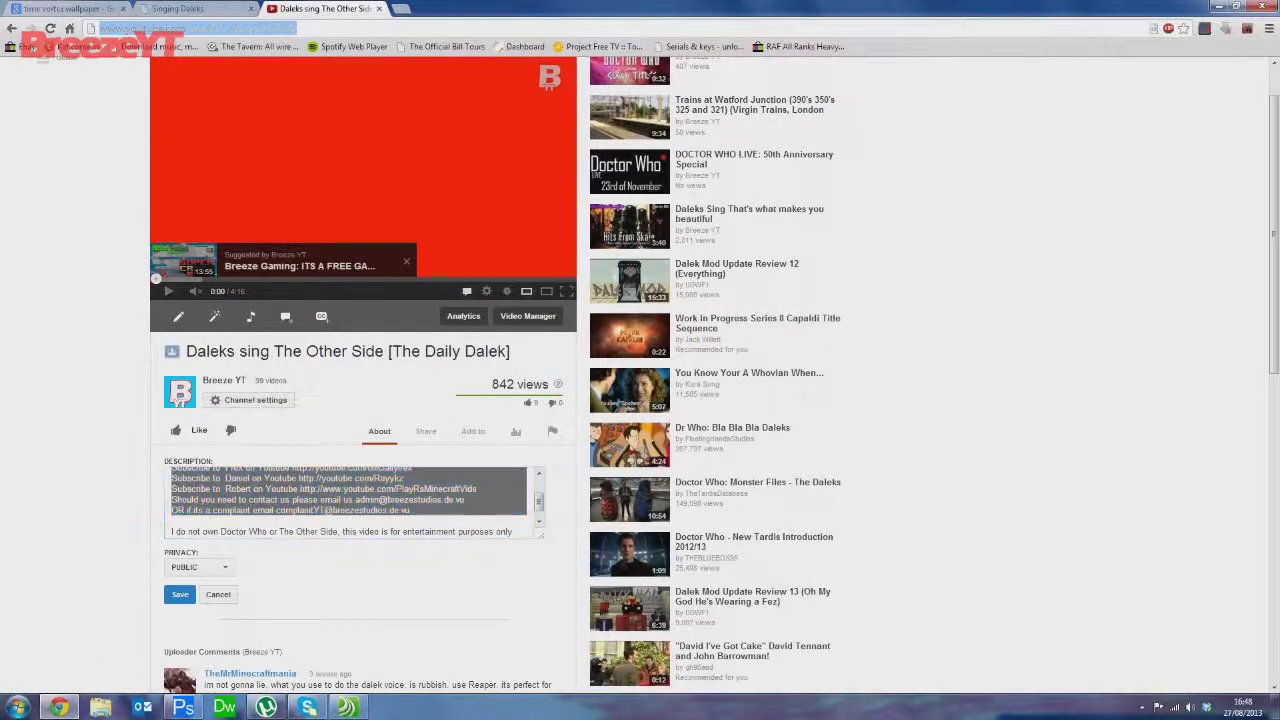
{"action": "type", "text": "twitter.com"}
{"action": "key", "text": "Return"}
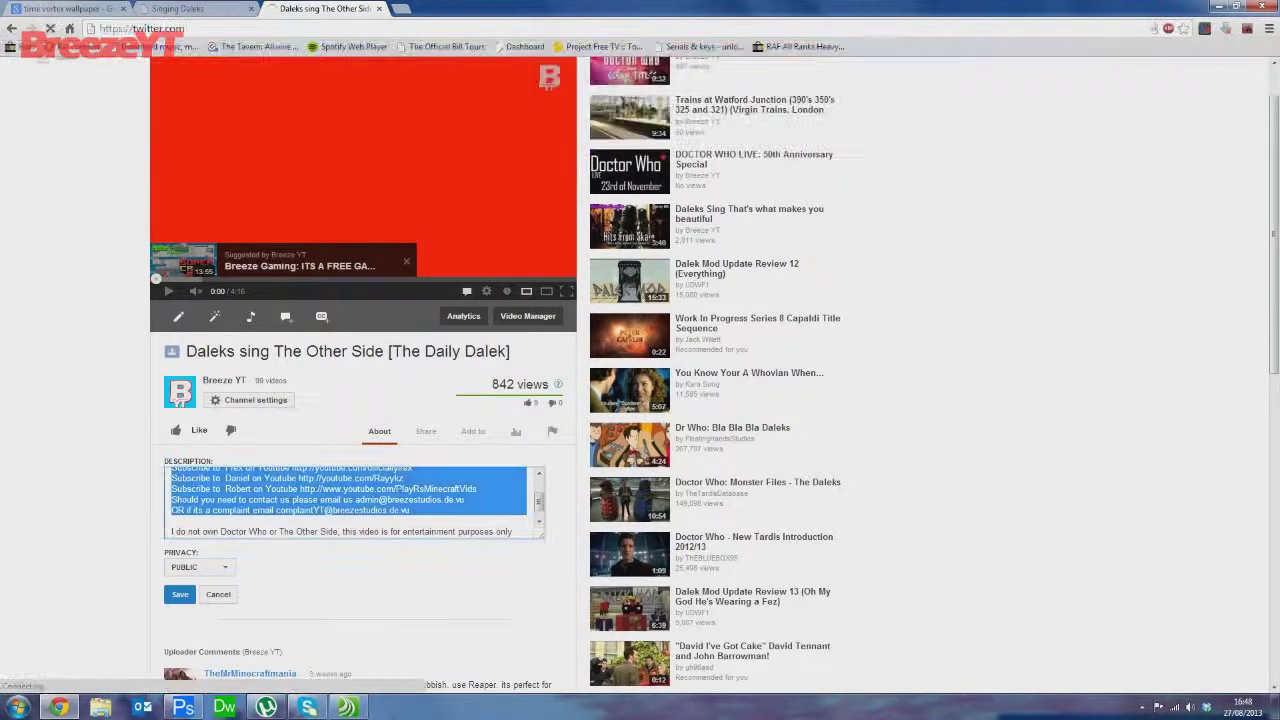
{"action": "left_click", "coordinate": [241, 9]}
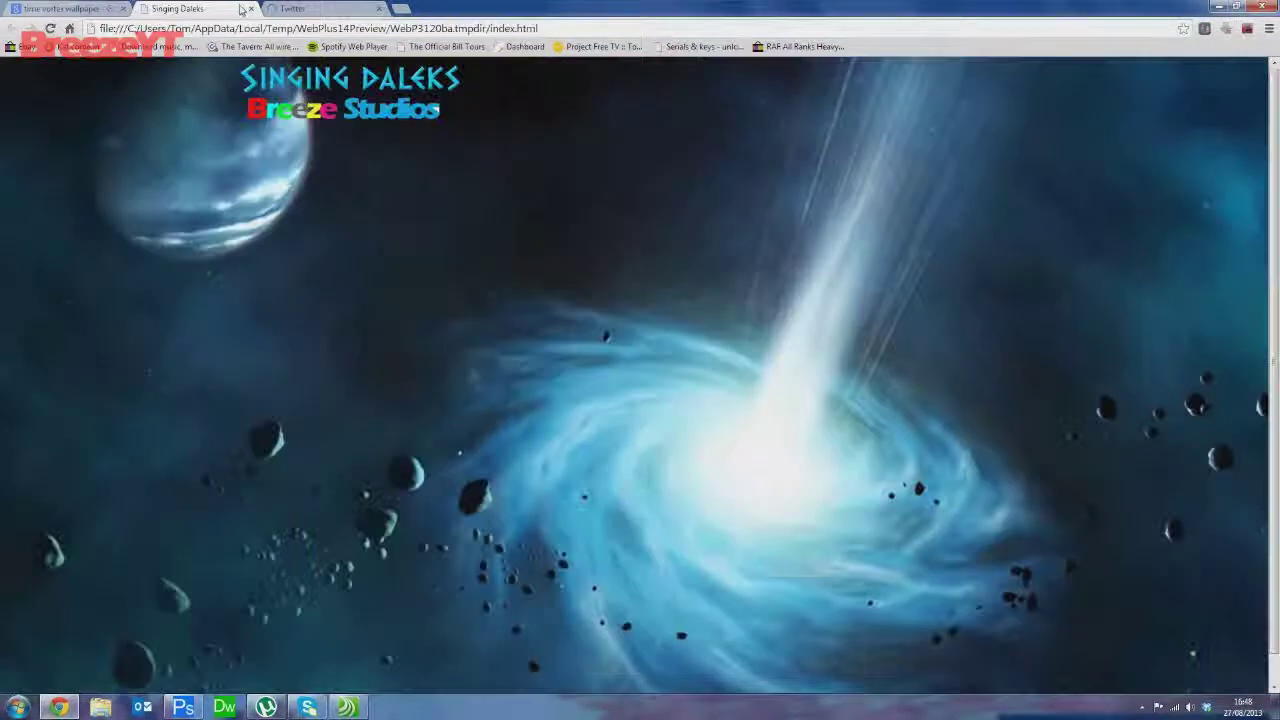
{"action": "left_click", "coordinate": [249, 9]}
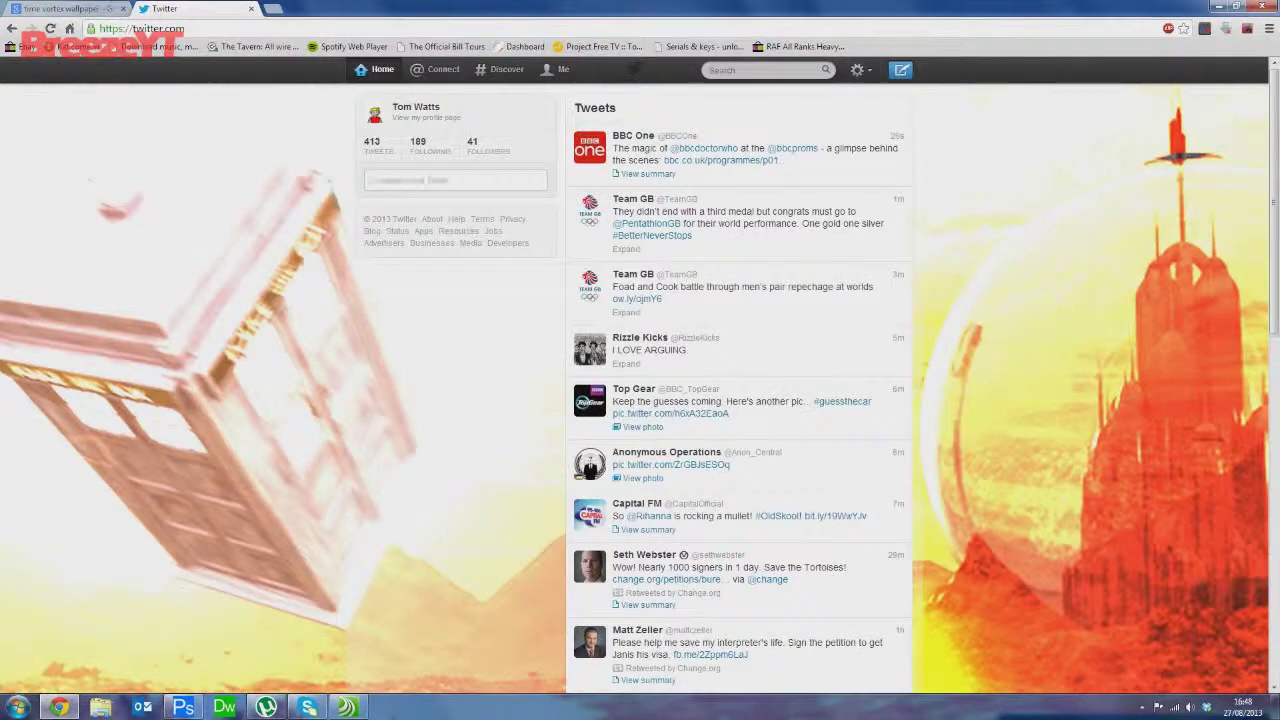
Search Twitter for "Bre" and open the Breeze Studios profile from the suggestions
{"action": "left_click", "coordinate": [760, 70]}
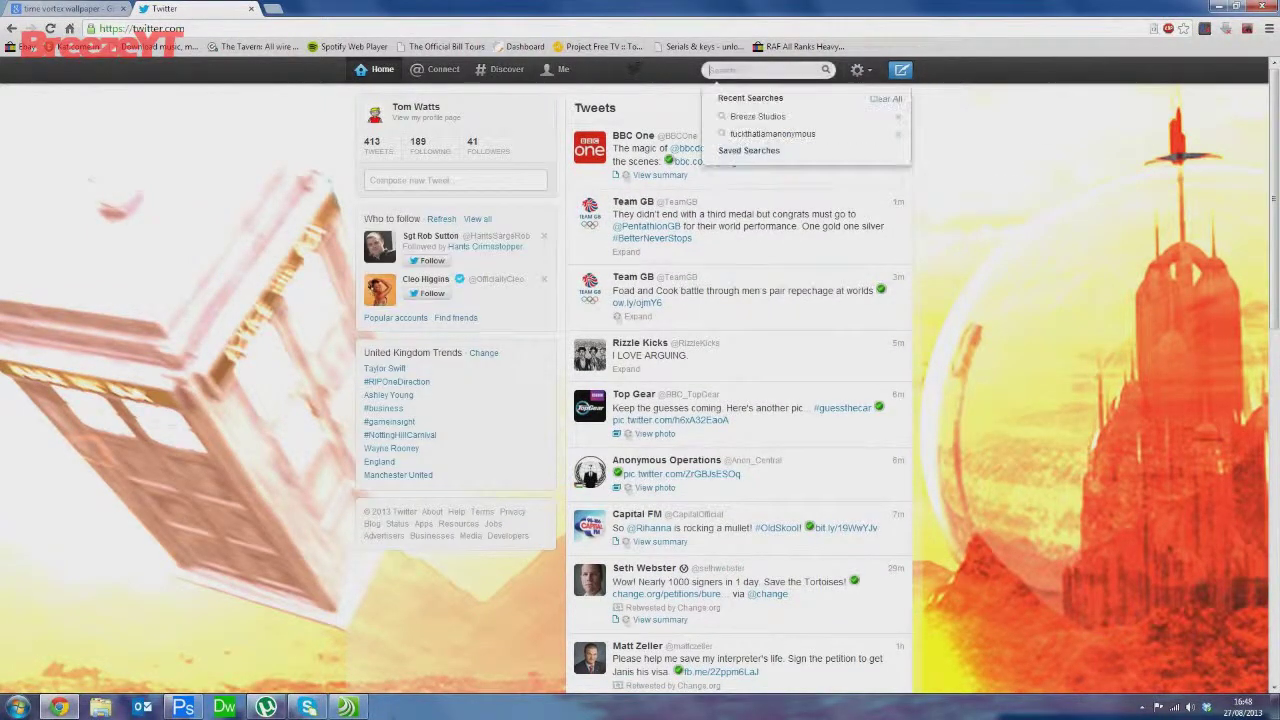
{"action": "type", "text": "Bre"}
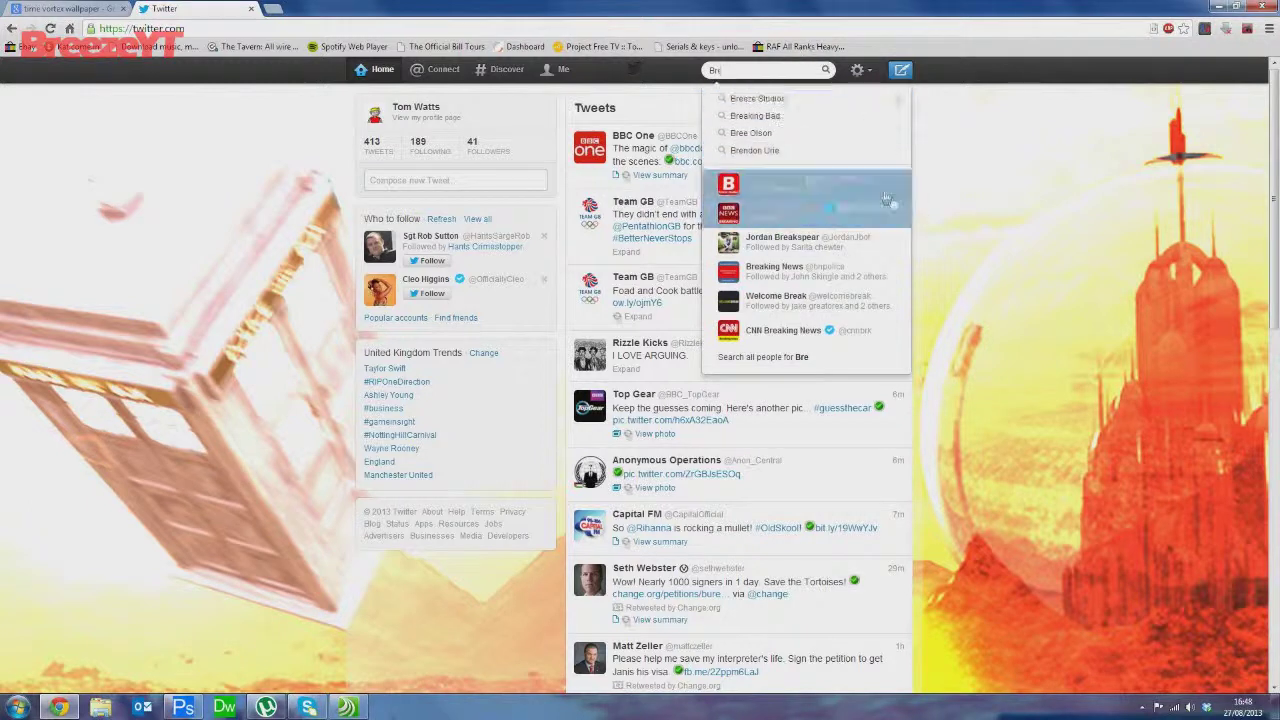
{"action": "left_click", "coordinate": [886, 198]}
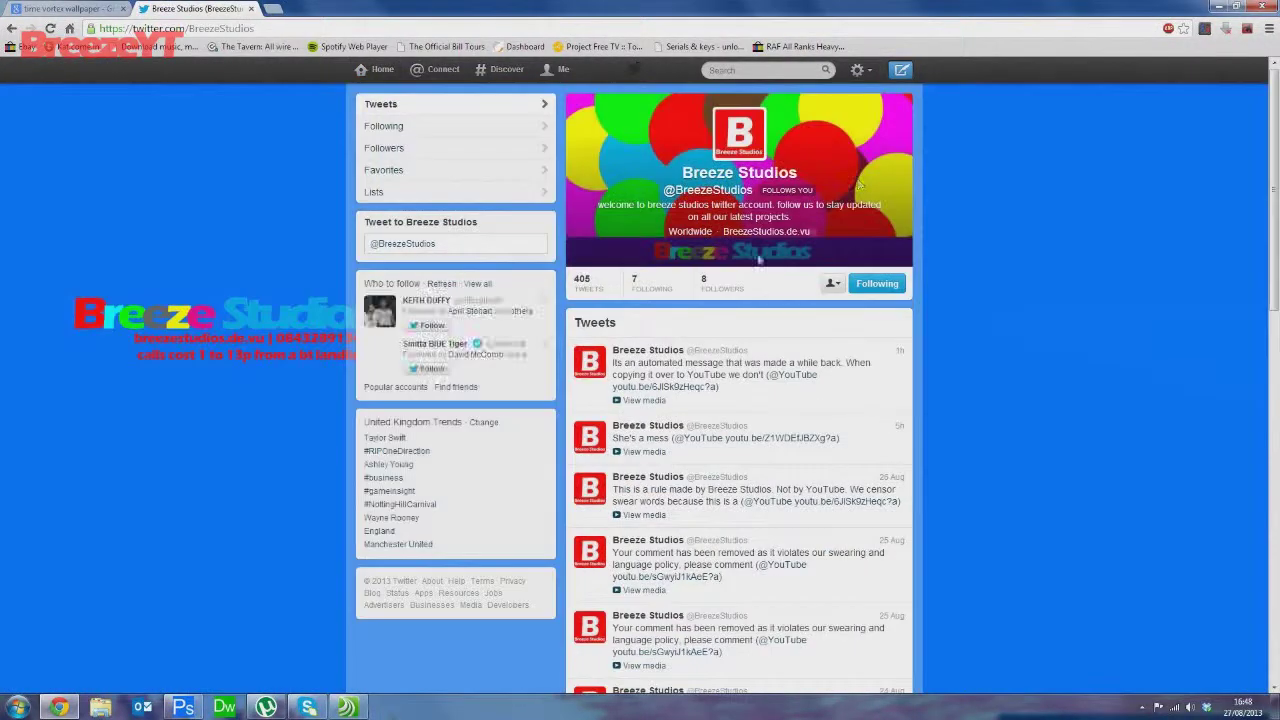
Open the Breeze Studios timeline widget for editing in Twitter's widget settings, copy its embed code and switch to WebPlus
{"action": "left_click", "coordinate": [857, 69]}
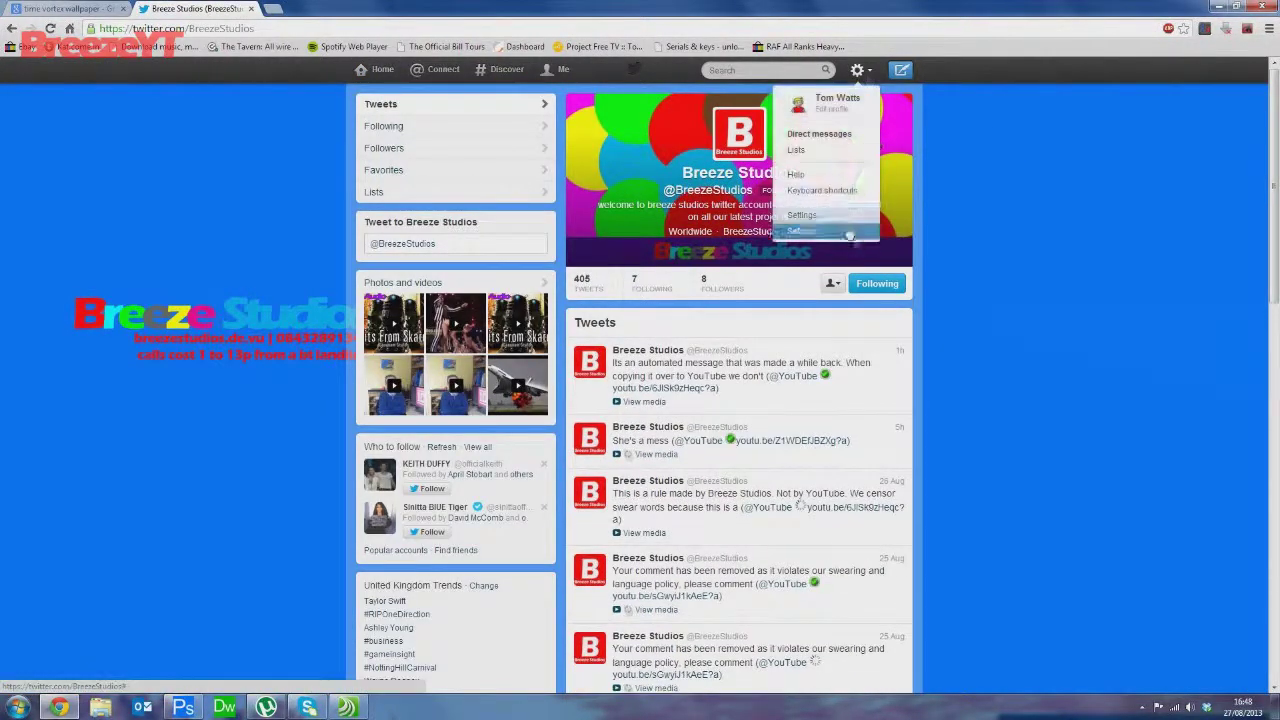
{"action": "left_click", "coordinate": [818, 218]}
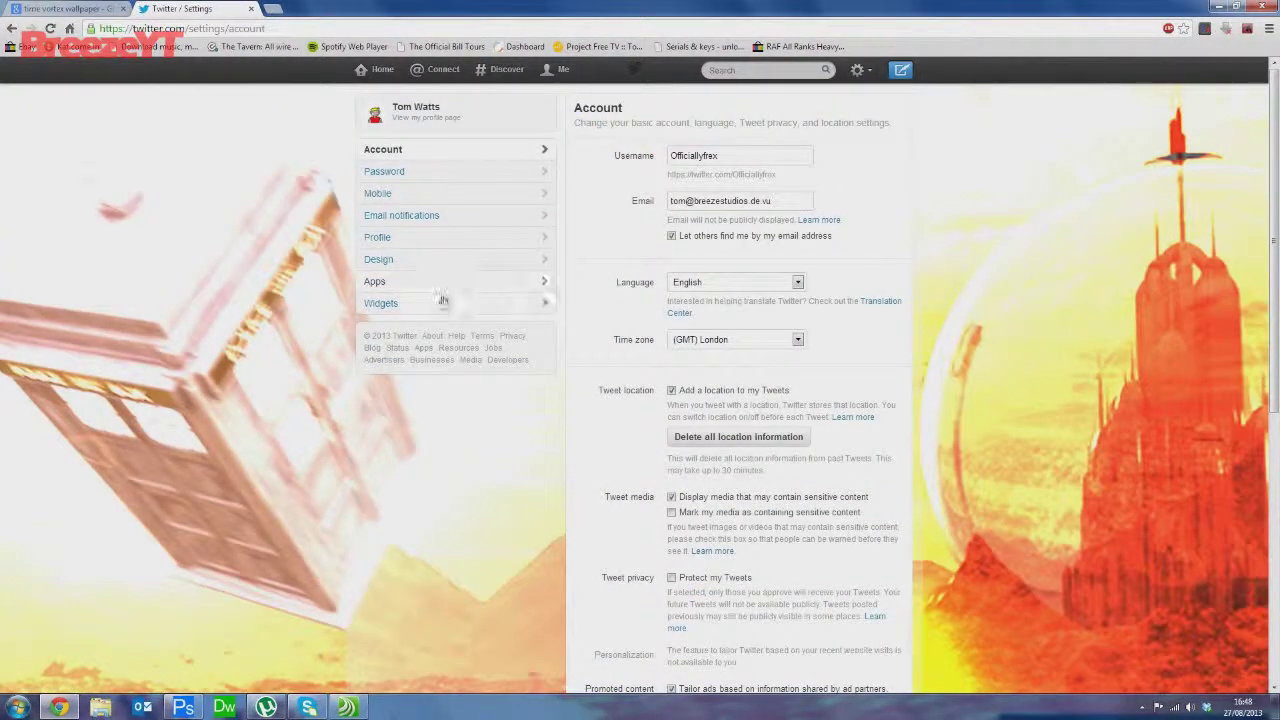
{"action": "left_click", "coordinate": [463, 304]}
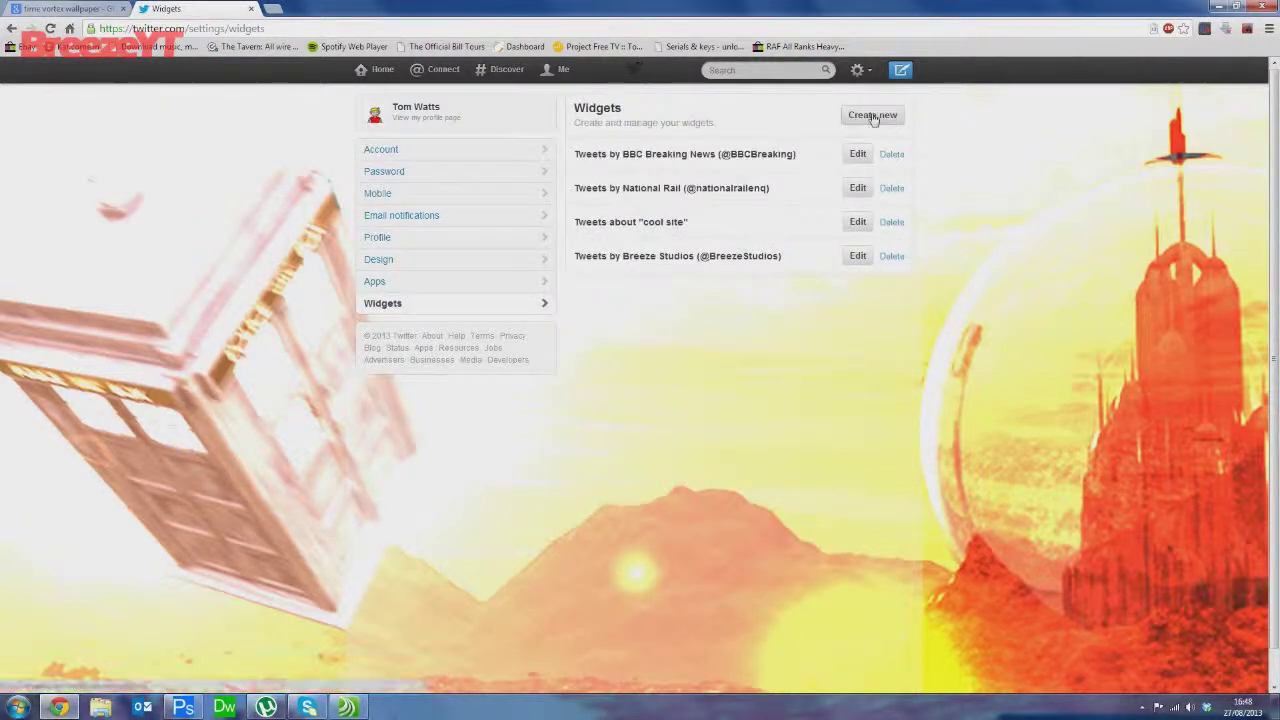
{"action": "left_click", "coordinate": [857, 256]}
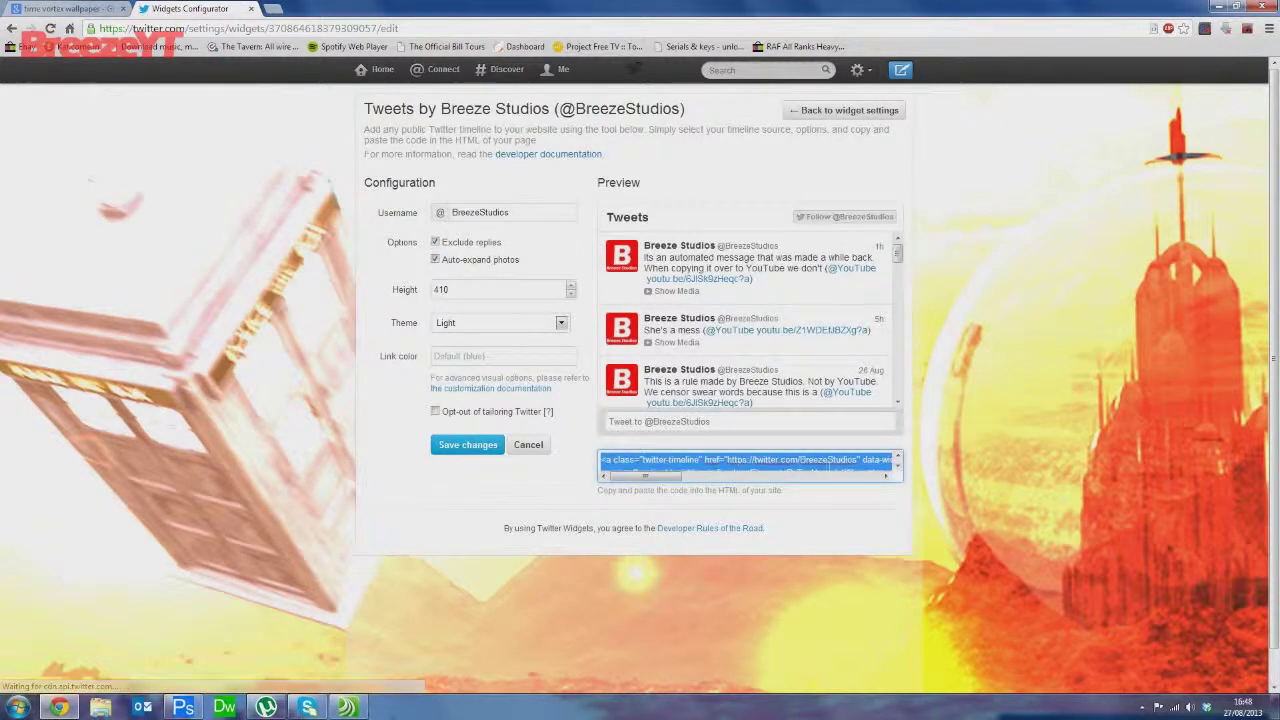
{"action": "key", "text": "alt+Tab"}
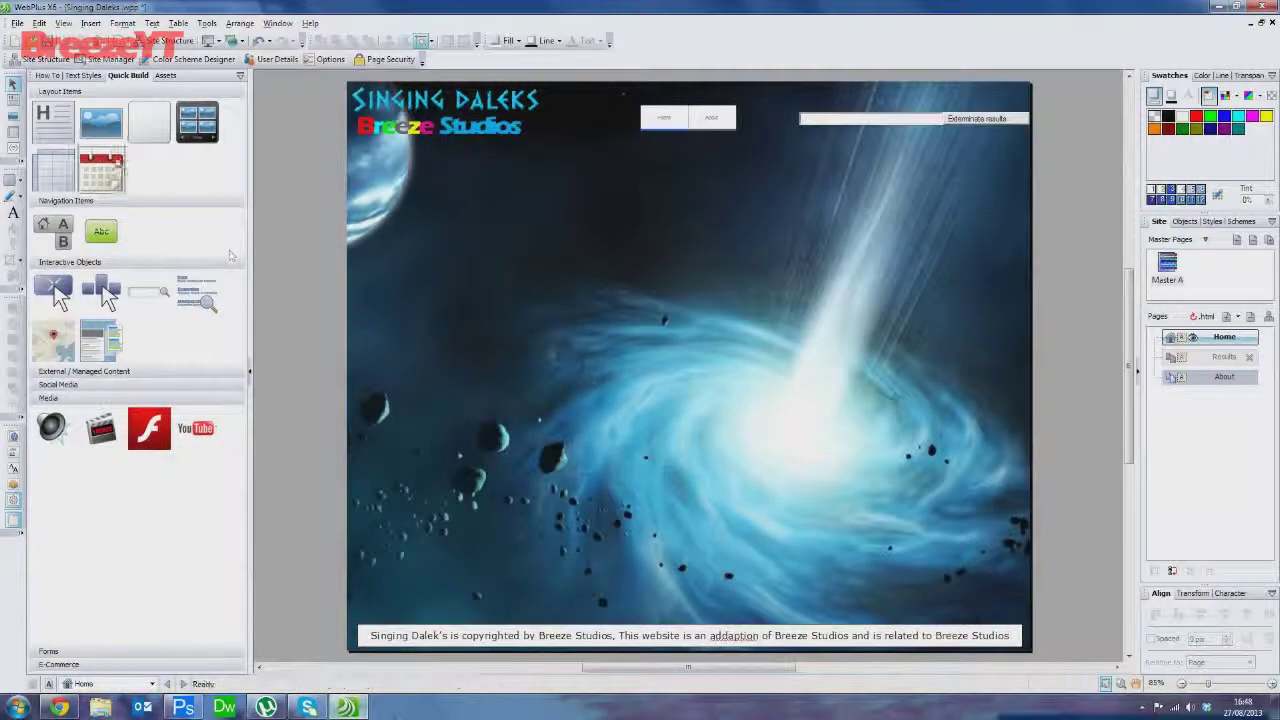
Insert an HTML fragment about 320 by 561 pix with the Twitter code pasted into its body, and move it below the search box
{"action": "left_click", "coordinate": [14, 148]}
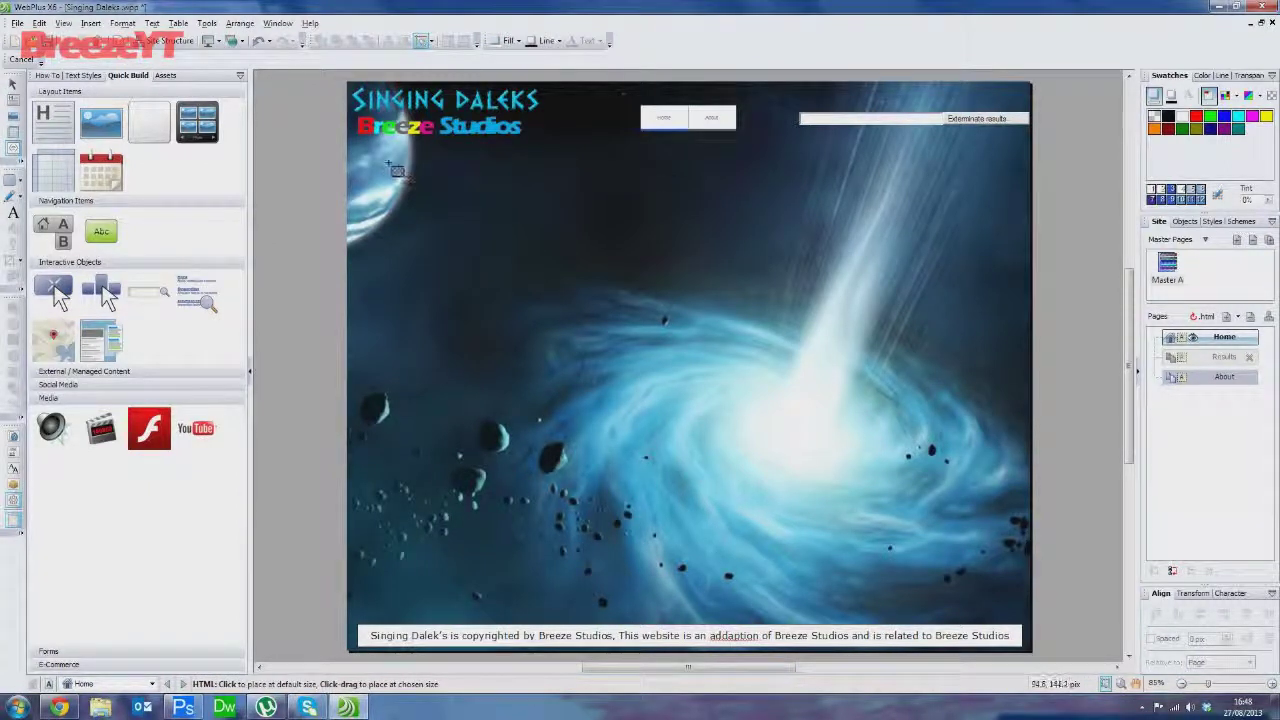
{"action": "left_click_drag", "start_coordinate": [408, 278], "coordinate": [575, 482]}
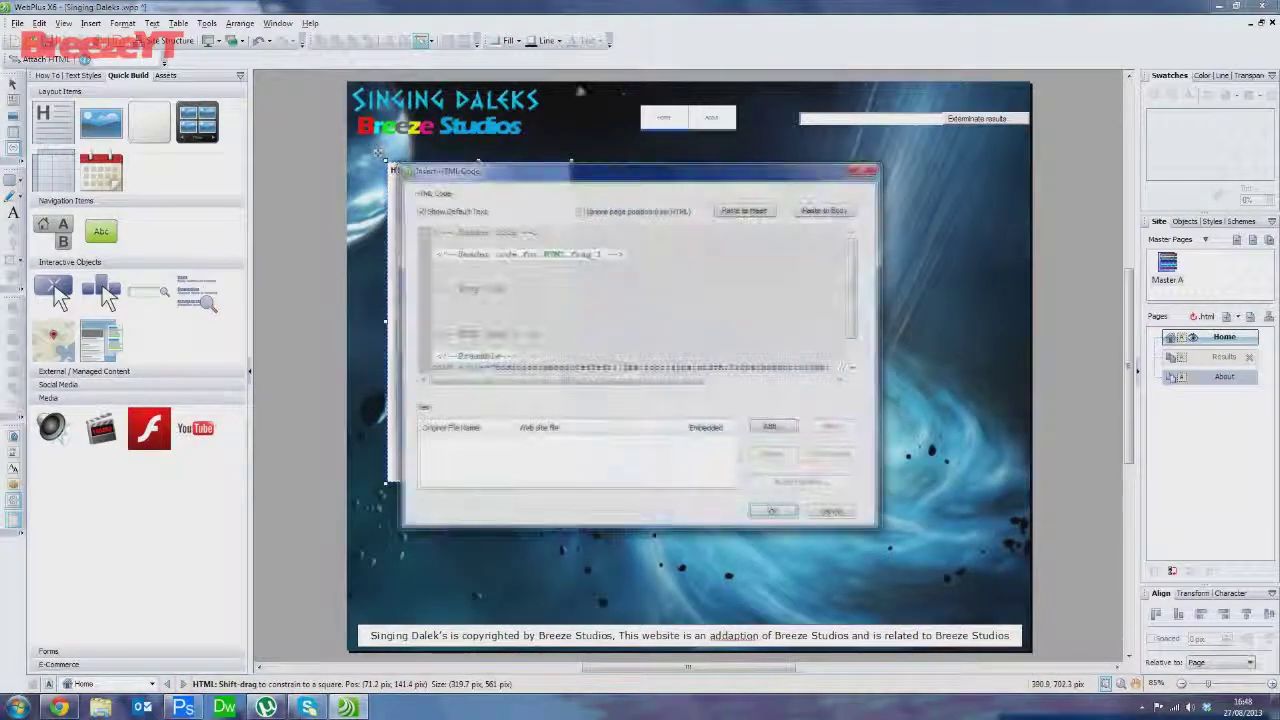
{"action": "left_click", "coordinate": [825, 210]}
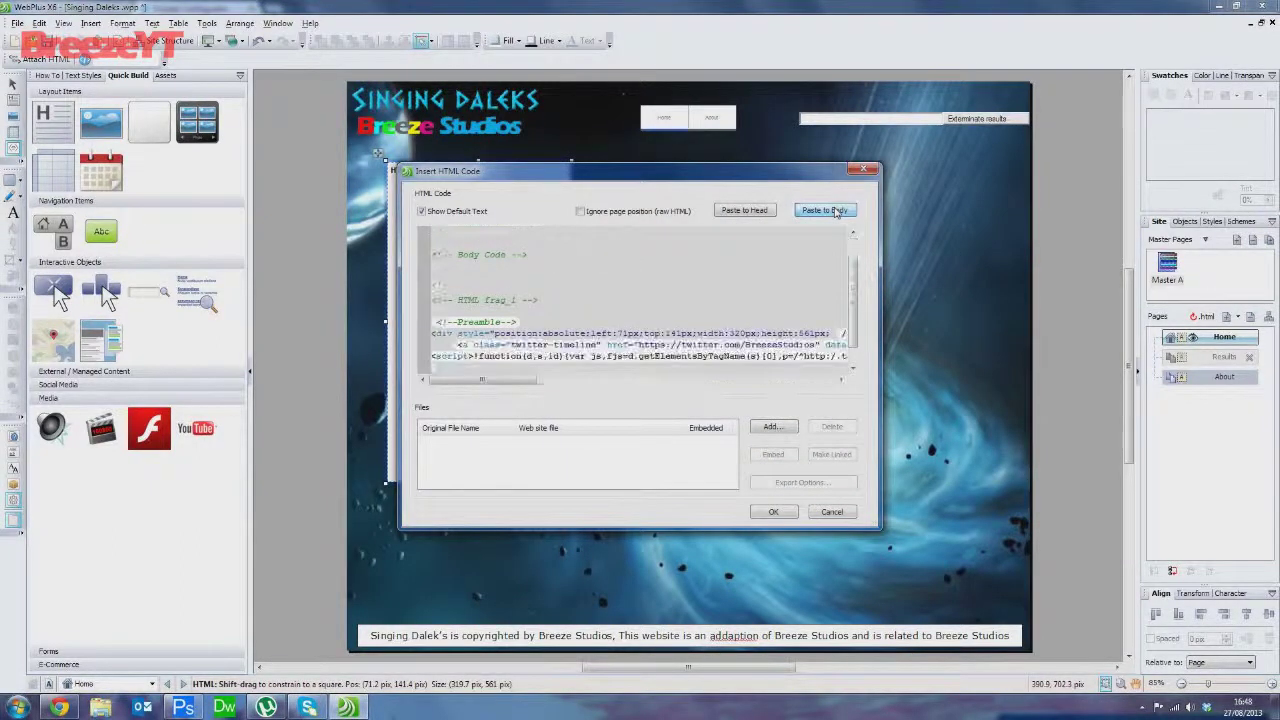
{"action": "left_click", "coordinate": [773, 511]}
{"action": "left_click_drag", "start_coordinate": [537, 309], "coordinate": [940, 278]}
Preview the Home page with the Twitter timeline in Chrome, close the preview tab and return to WebPlus
{"action": "left_click", "coordinate": [209, 41]}
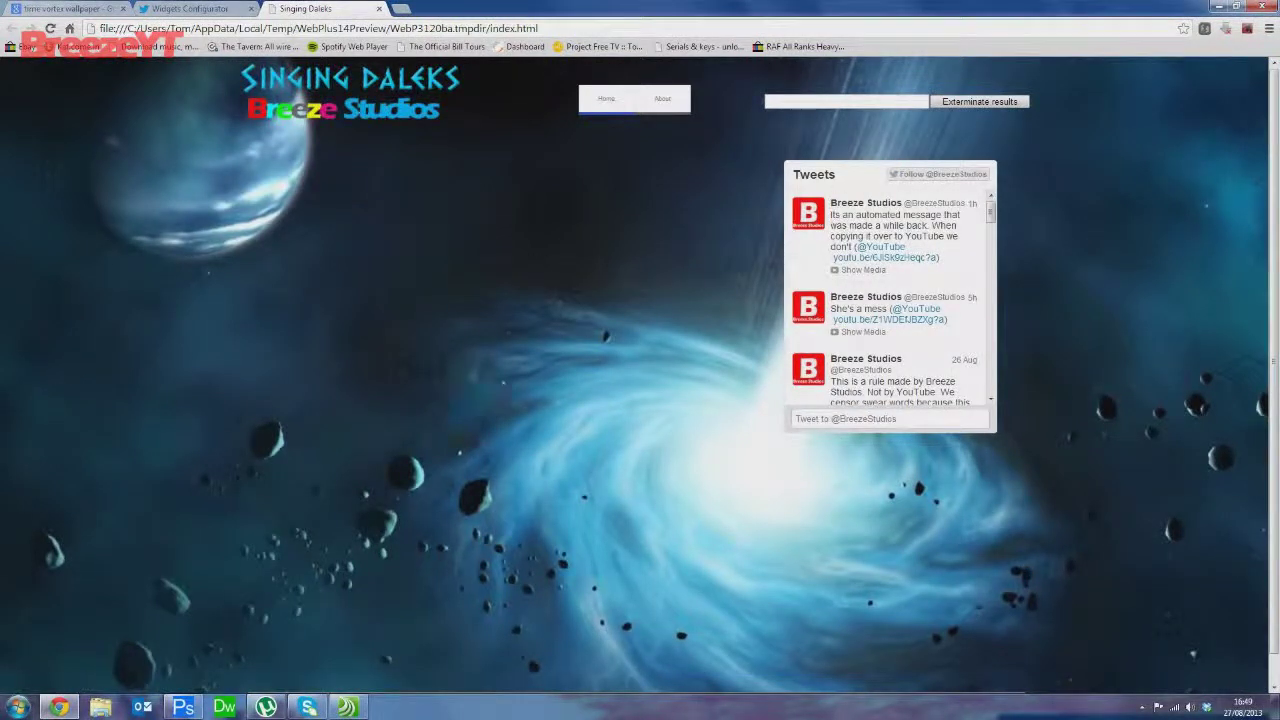
{"action": "left_click", "coordinate": [379, 9]}
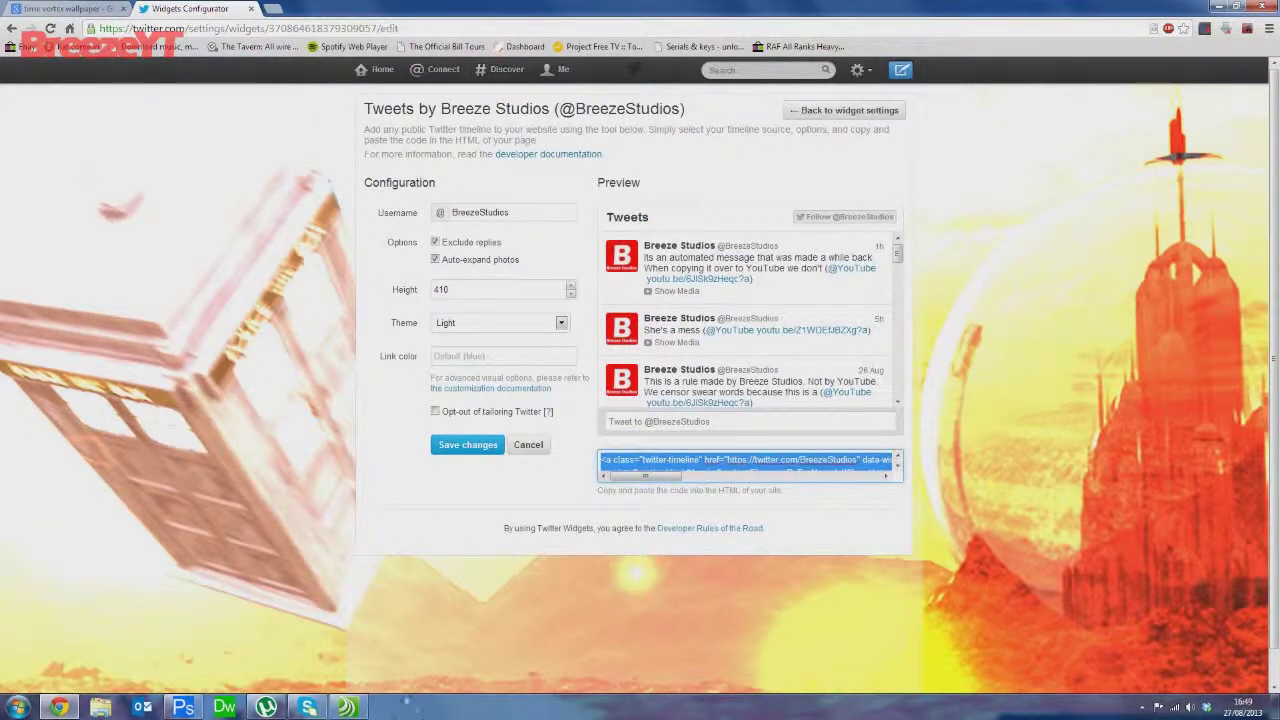
{"action": "left_click", "coordinate": [346, 707]}
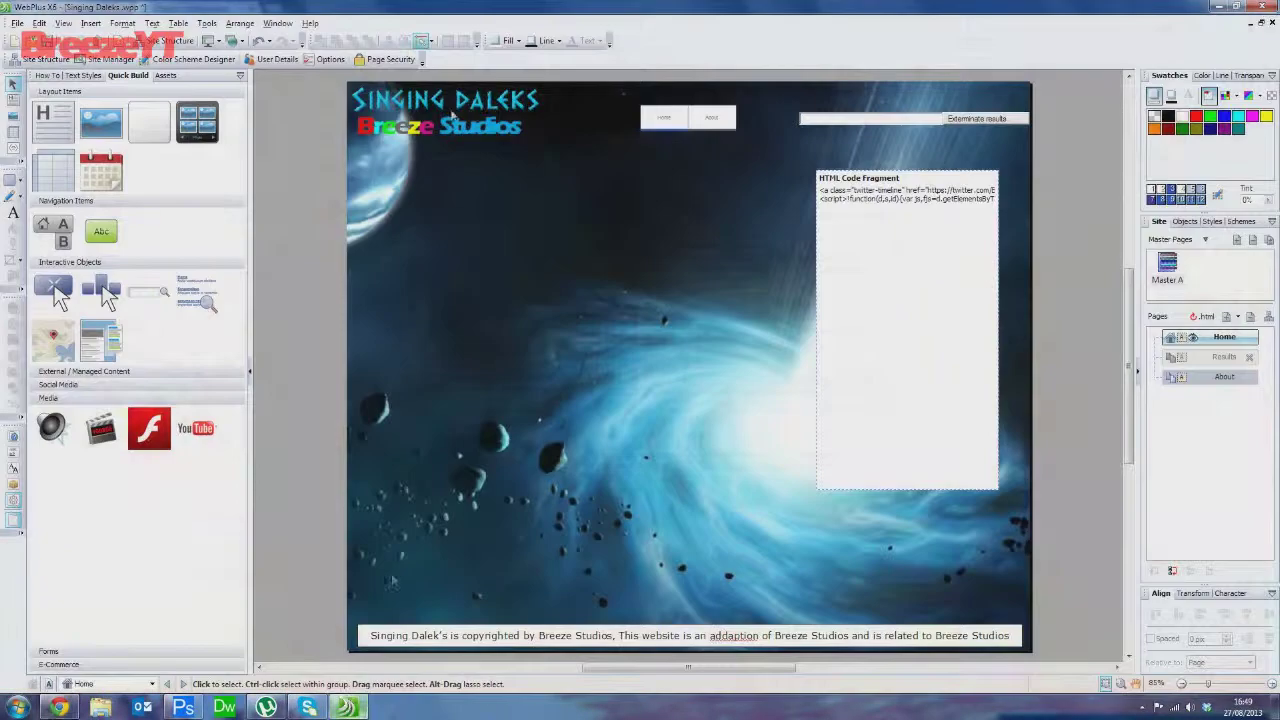
Import dalek 1.png from the Pictures library as a linked picture
{"action": "left_click", "coordinate": [101, 125]}
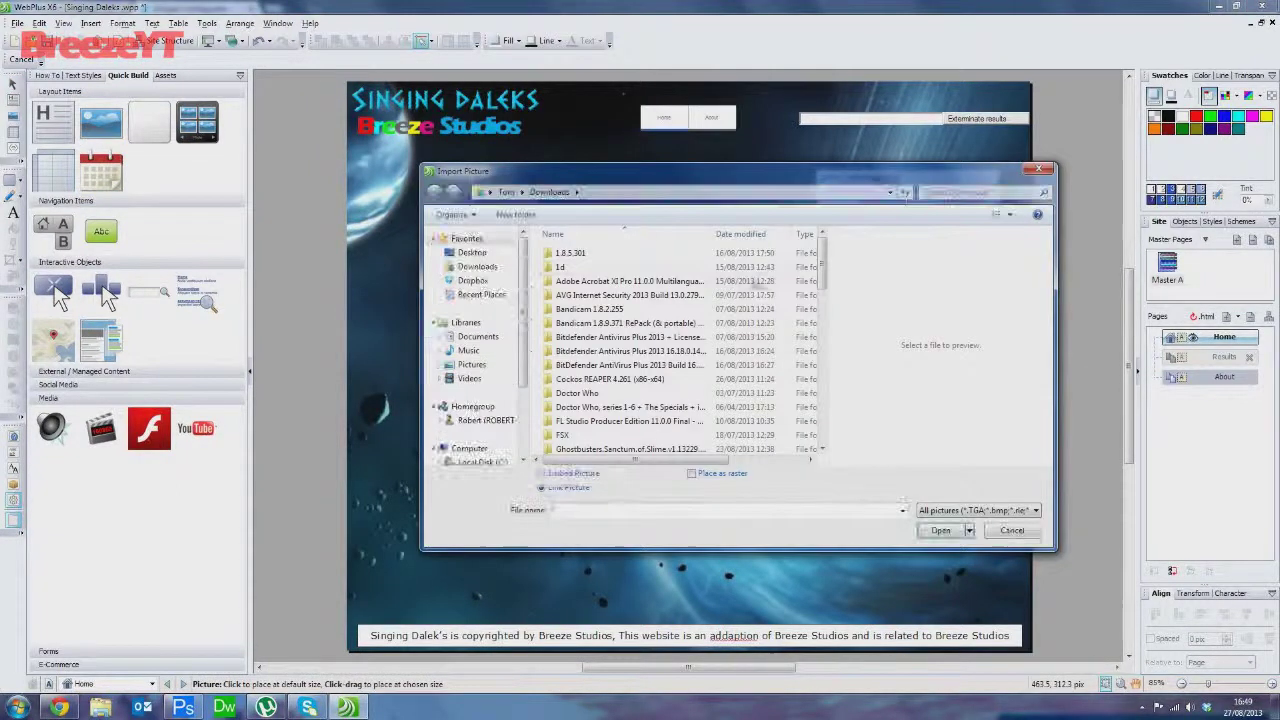
{"action": "left_click", "coordinate": [471, 364]}
{"action": "left_click_drag", "start_coordinate": [822, 274], "coordinate": [812, 369]}
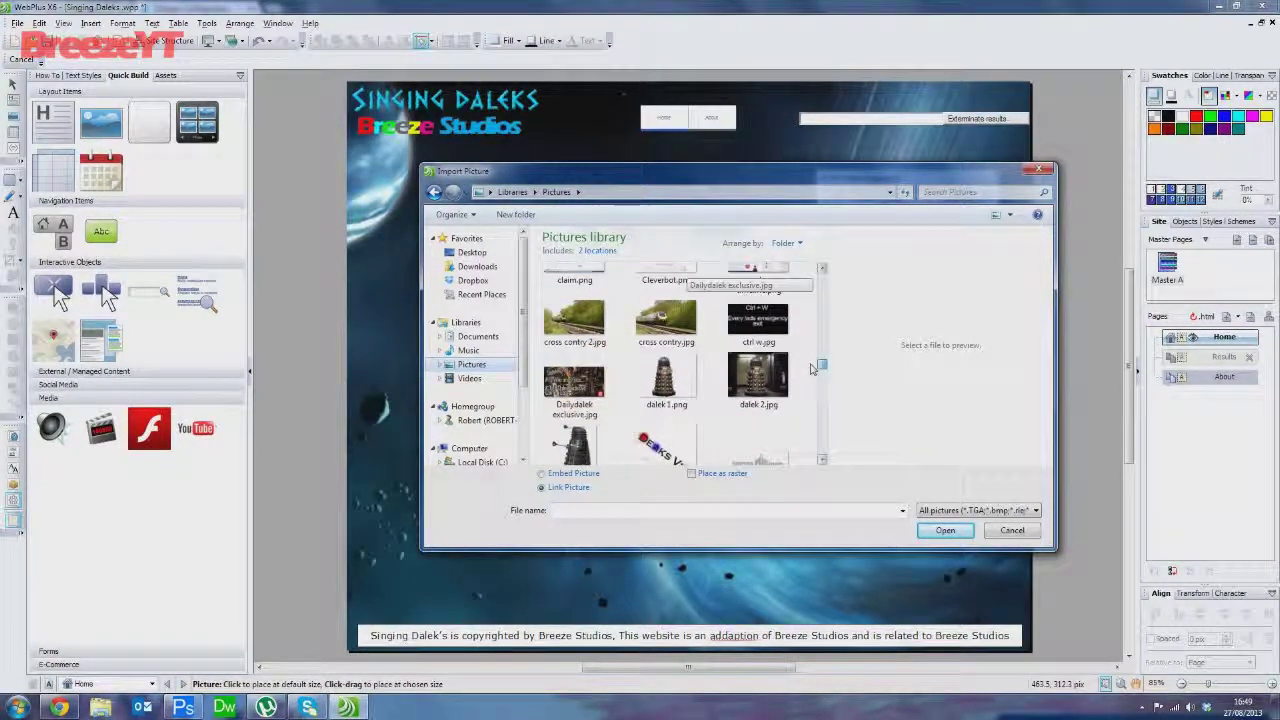
{"action": "left_click", "coordinate": [668, 385]}
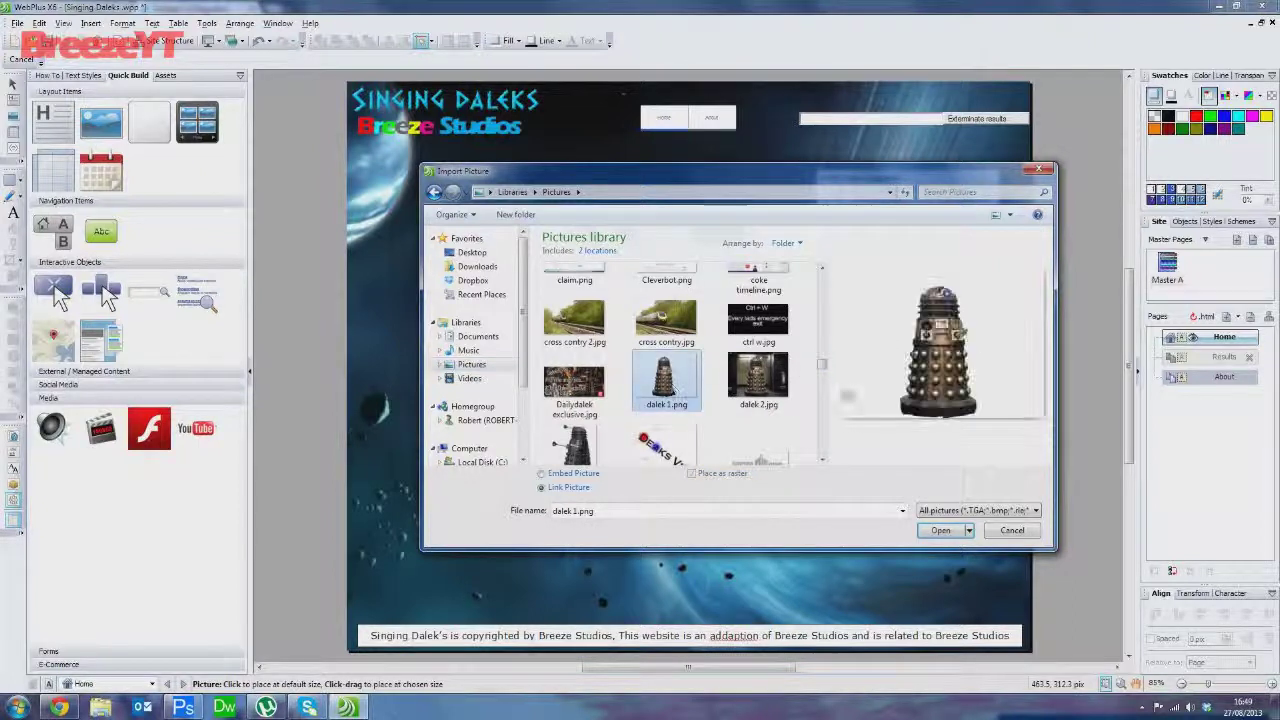
{"action": "left_click_drag", "start_coordinate": [823, 368], "coordinate": [823, 371]}
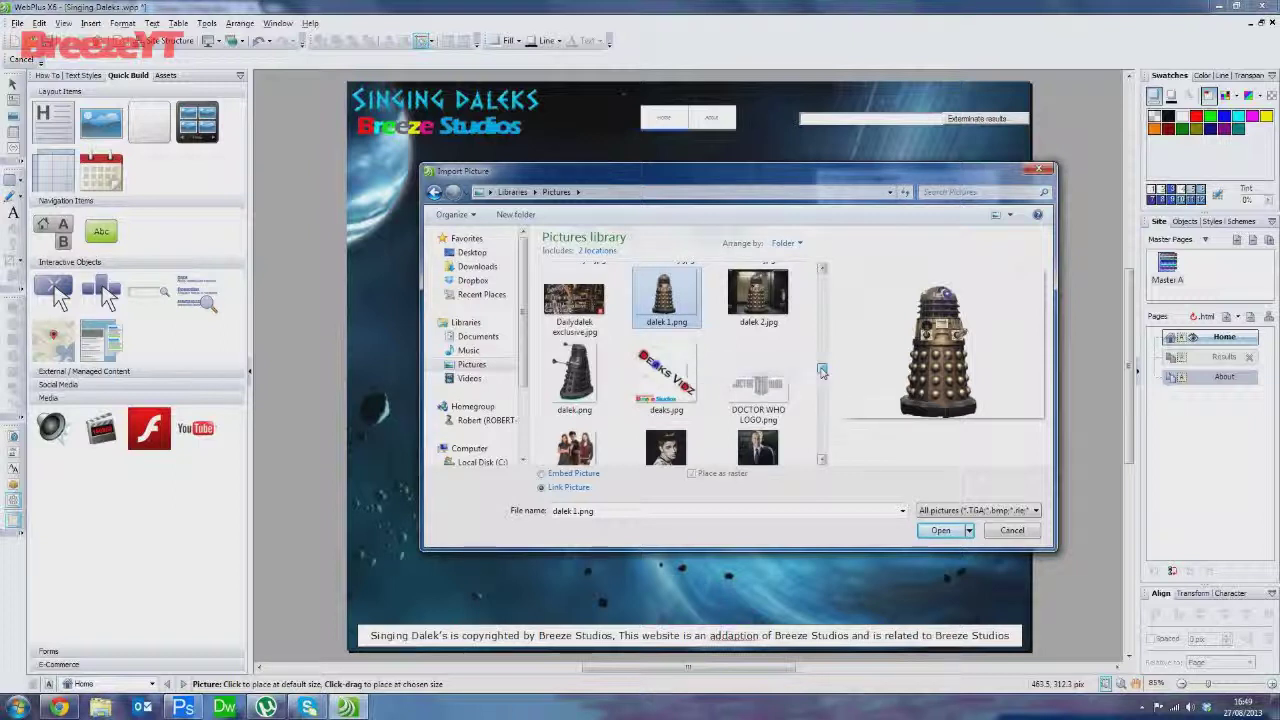
{"action": "left_click", "coordinate": [574, 378]}
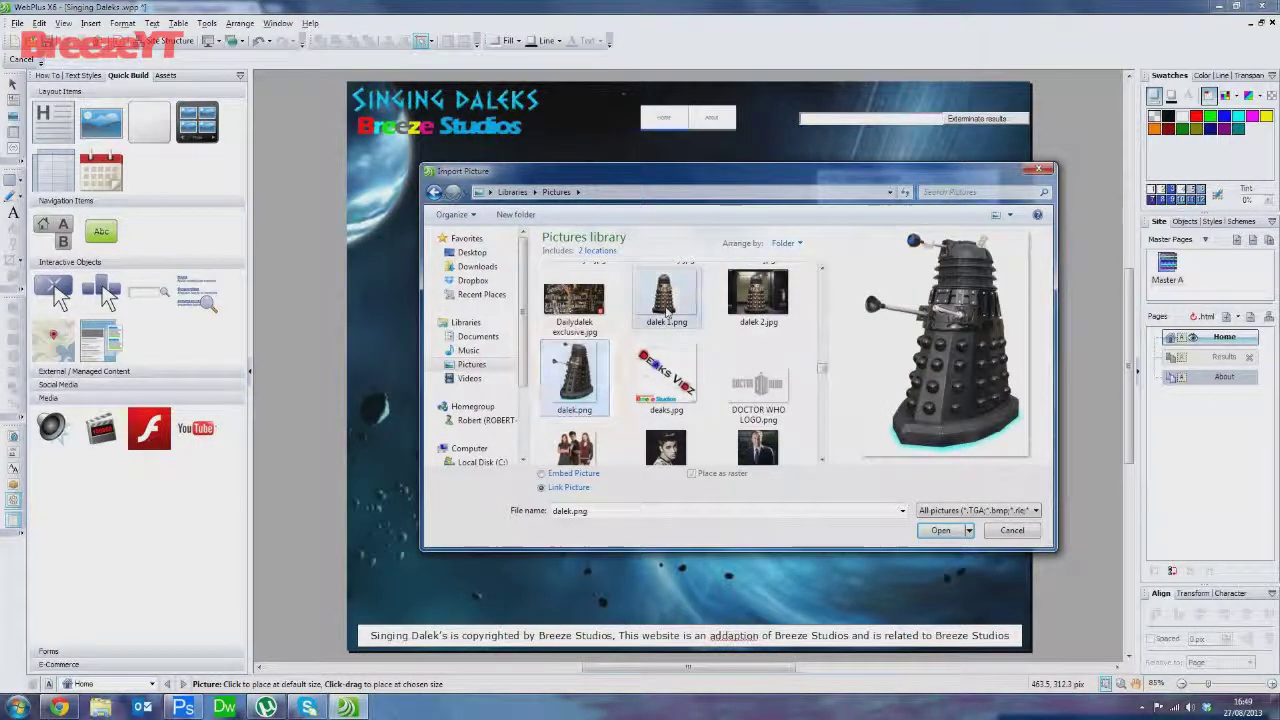
{"action": "left_click", "coordinate": [666, 315]}
{"action": "left_click", "coordinate": [592, 388]}
{"action": "left_click", "coordinate": [684, 326]}
{"action": "left_click_drag", "start_coordinate": [812, 375], "coordinate": [816, 375]}
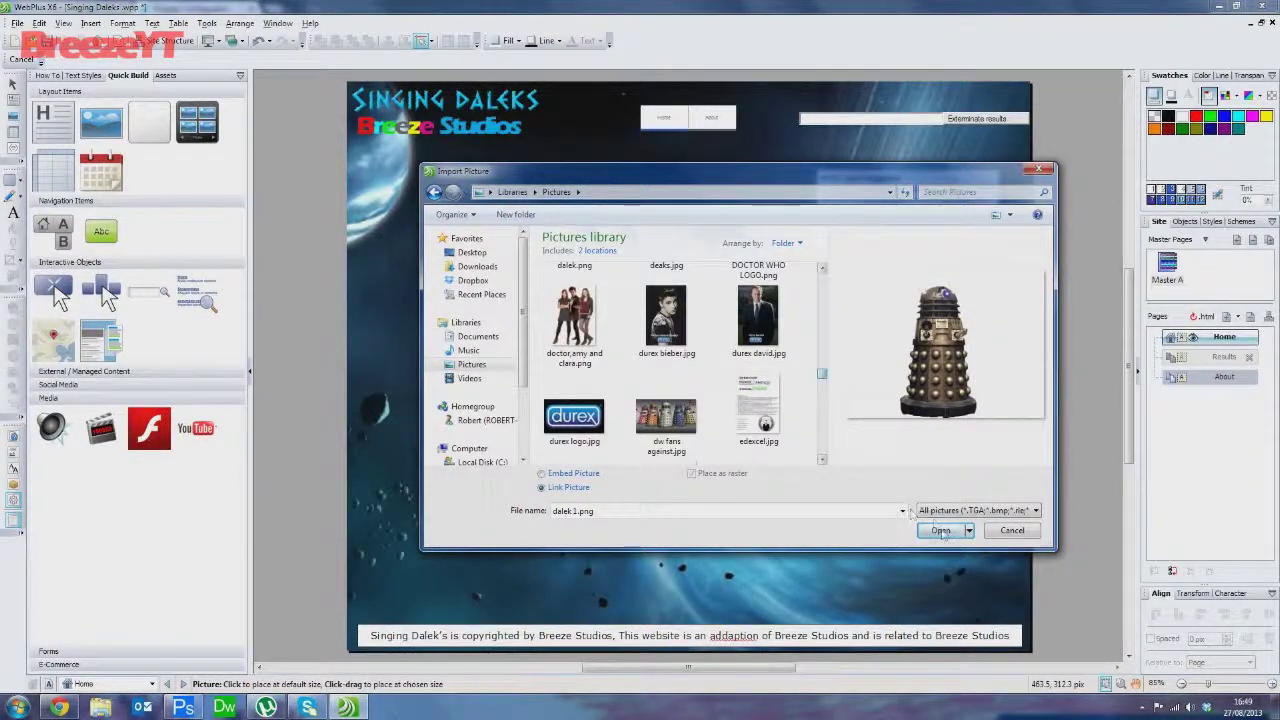
{"action": "left_click", "coordinate": [943, 531]}
Place the bronze Dalek picture on the Home page and move it to the page's left side, under the site title
{"action": "left_click", "coordinate": [780, 305]}
{"action": "left_click_drag", "start_coordinate": [873, 459], "coordinate": [486, 287]}
{"action": "left_click", "coordinate": [819, 552]}
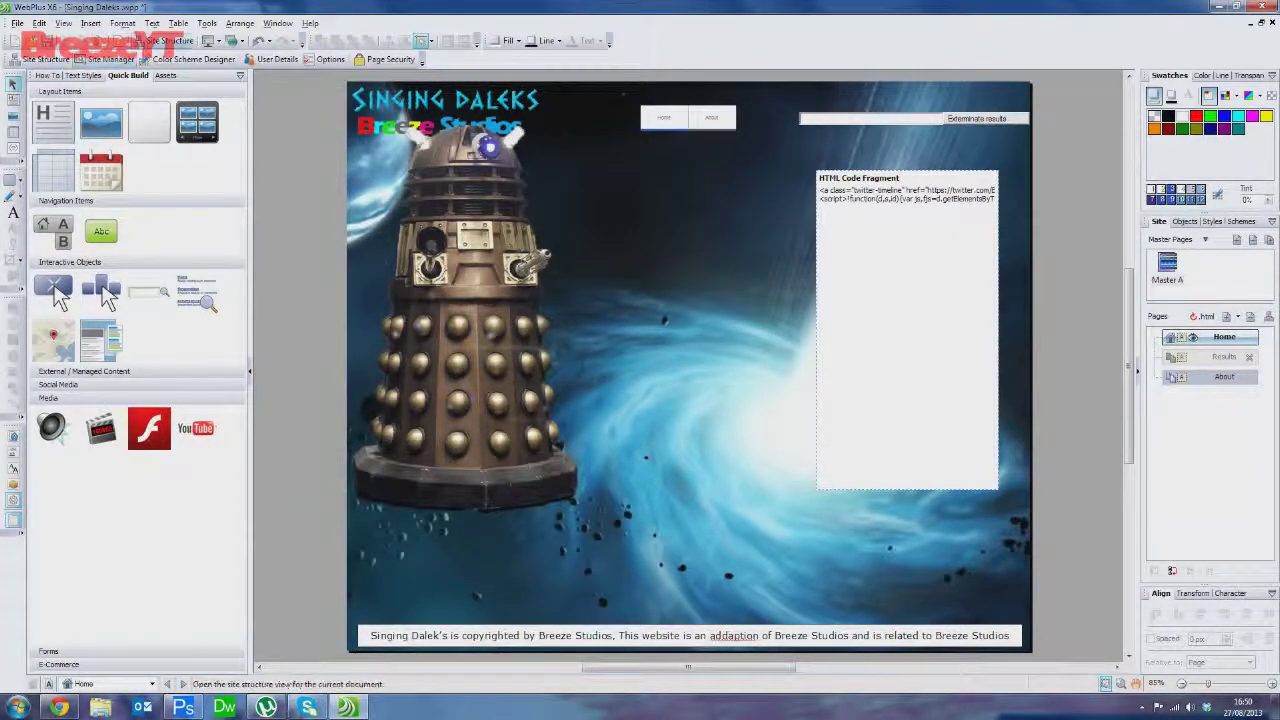
Import dalek.png from the Pictures library onto the Home page as a linked picture
{"action": "left_click", "coordinate": [84, 27]}
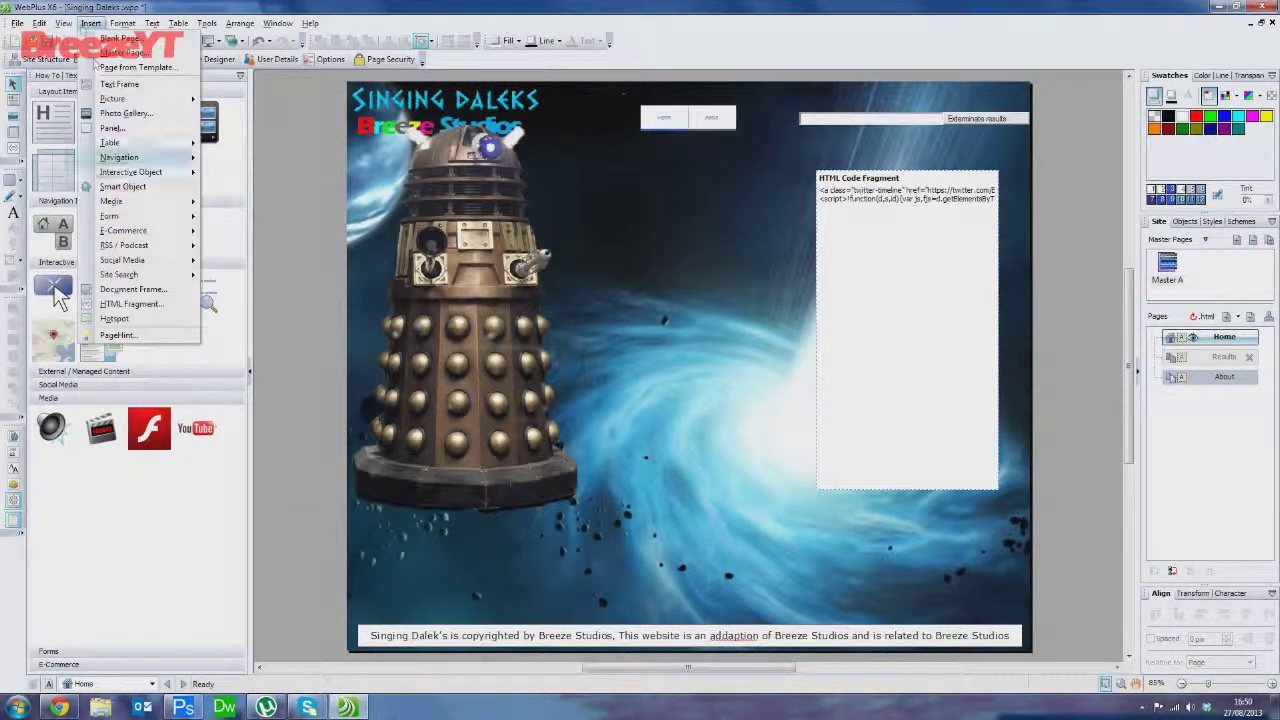
{"action": "left_click", "coordinate": [290, 125]}
{"action": "left_click_drag", "start_coordinate": [767, 524], "coordinate": [768, 523]}
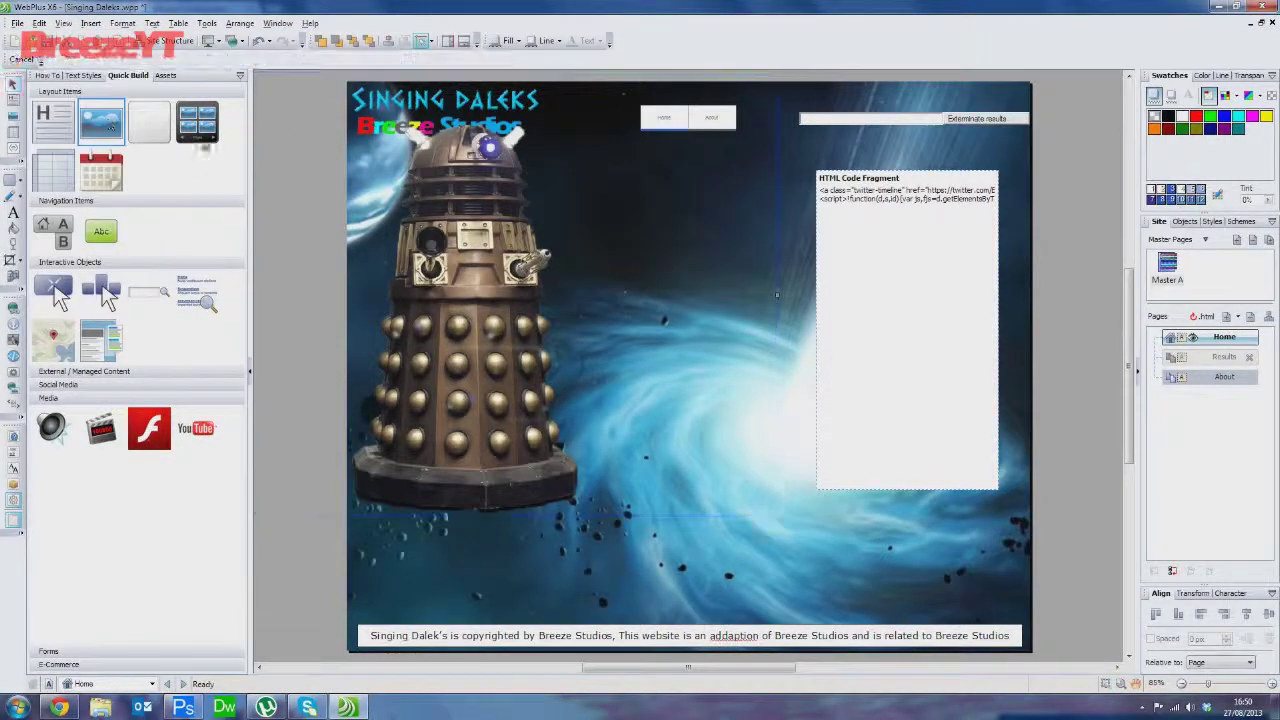
{"action": "left_click", "coordinate": [542, 473]}
{"action": "scroll", "coordinate": [700, 370], "scroll_direction": "down", "scroll_amount": 3}
{"action": "scroll", "coordinate": [738, 378], "scroll_direction": "down", "scroll_amount": 5}
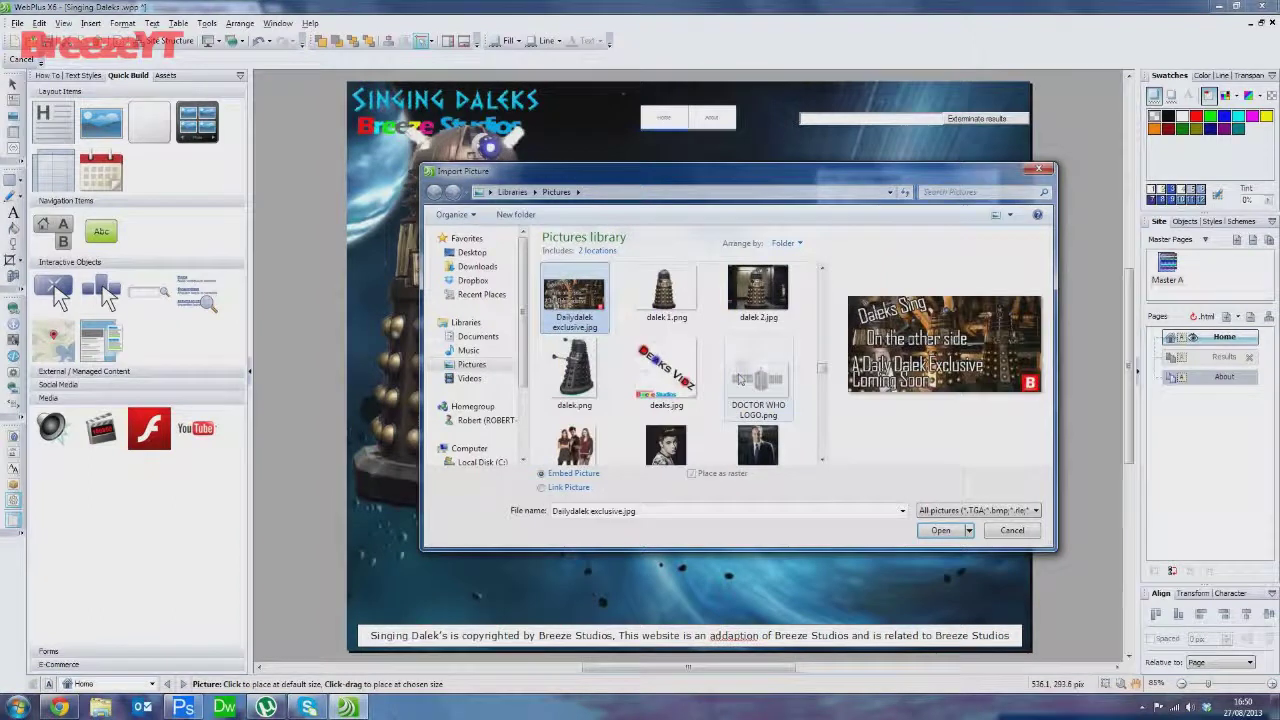
{"action": "left_click", "coordinate": [574, 372]}
{"action": "left_click_drag", "start_coordinate": [818, 372], "coordinate": [808, 433]}
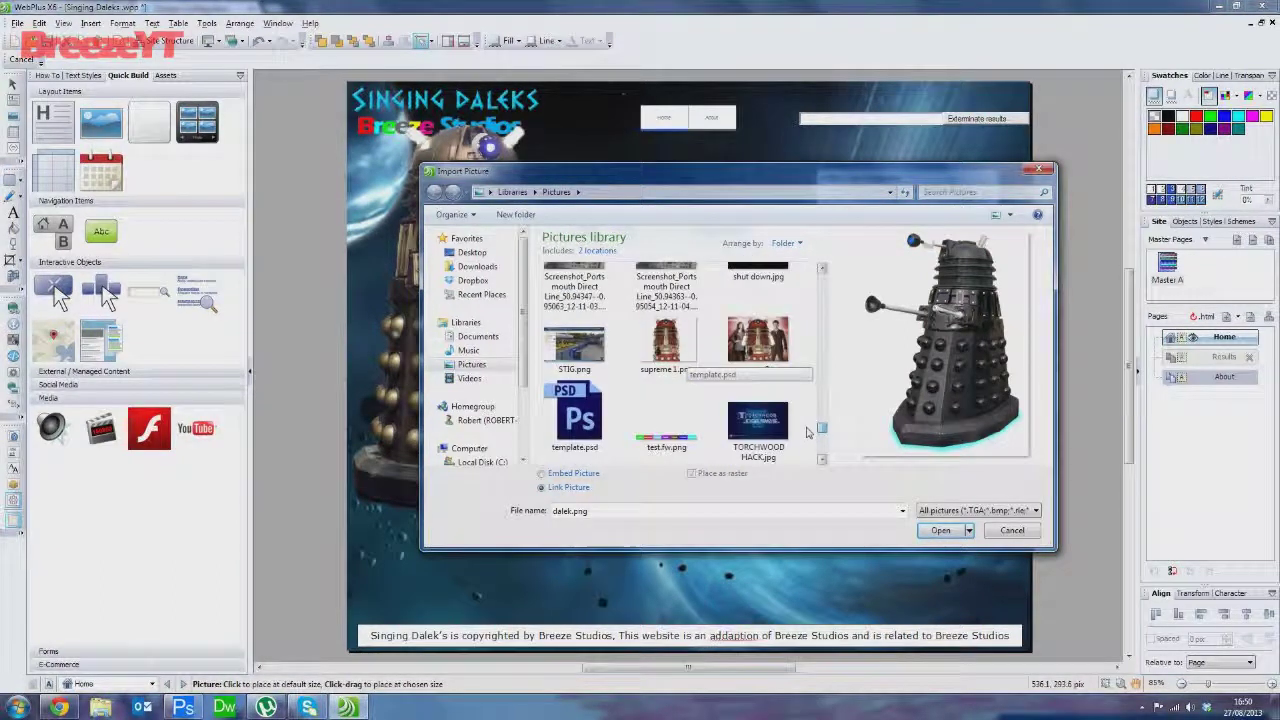
{"action": "left_click", "coordinate": [941, 530]}
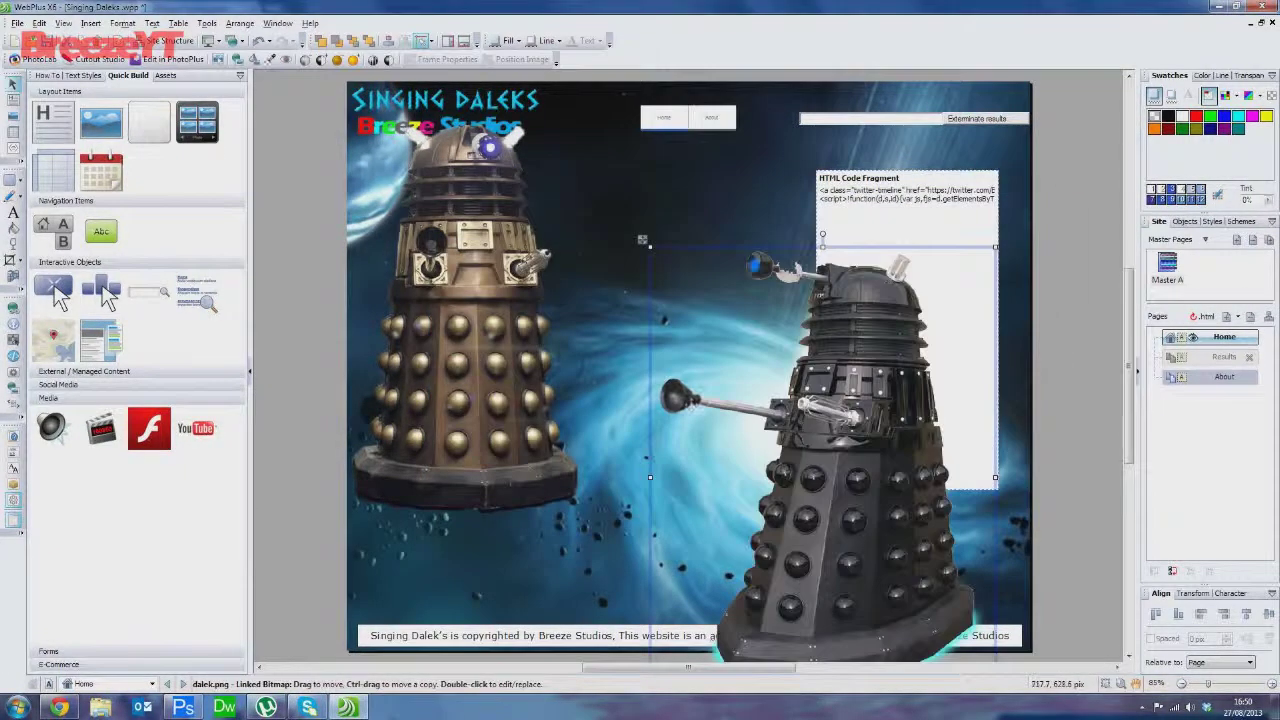
Move the black Dalek picture between the bronze Dalek and the Twitter HTML fragment
{"action": "left_click_drag", "start_coordinate": [928, 506], "coordinate": [818, 396]}
{"action": "left_click_drag", "start_coordinate": [718, 325], "coordinate": [785, 355]}
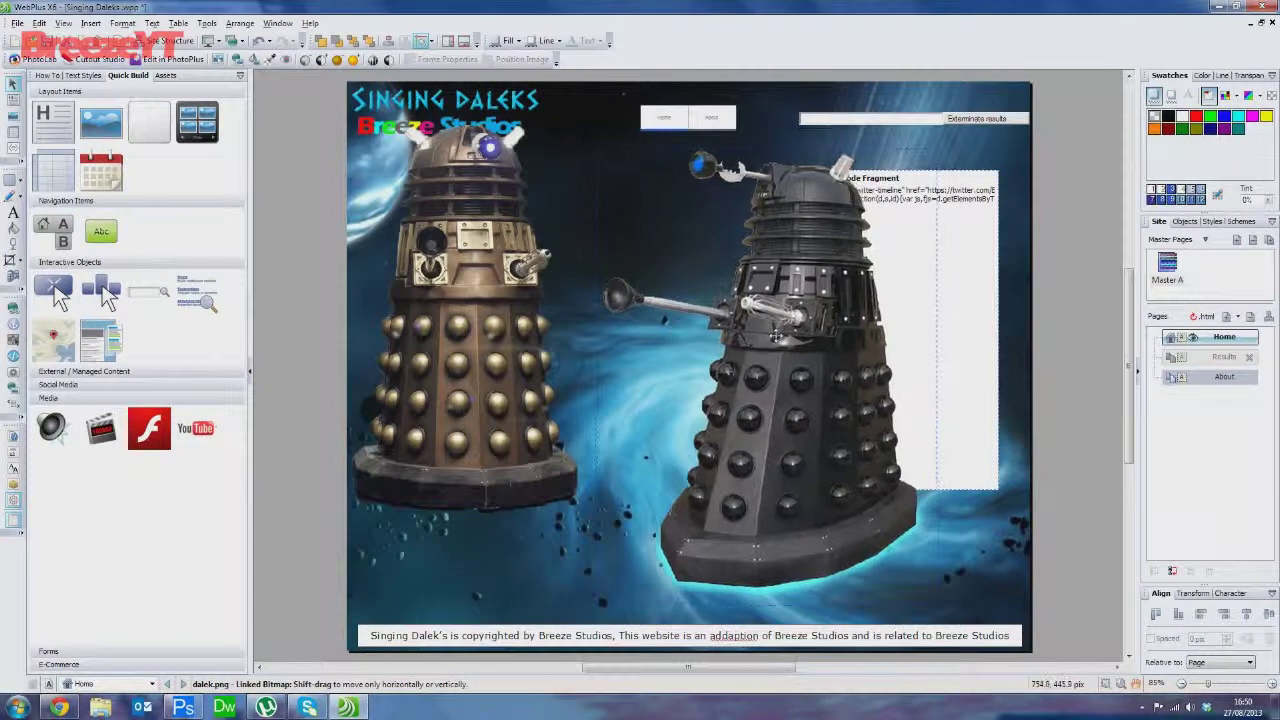
{"action": "left_click_drag", "start_coordinate": [790, 400], "coordinate": [784, 403]}
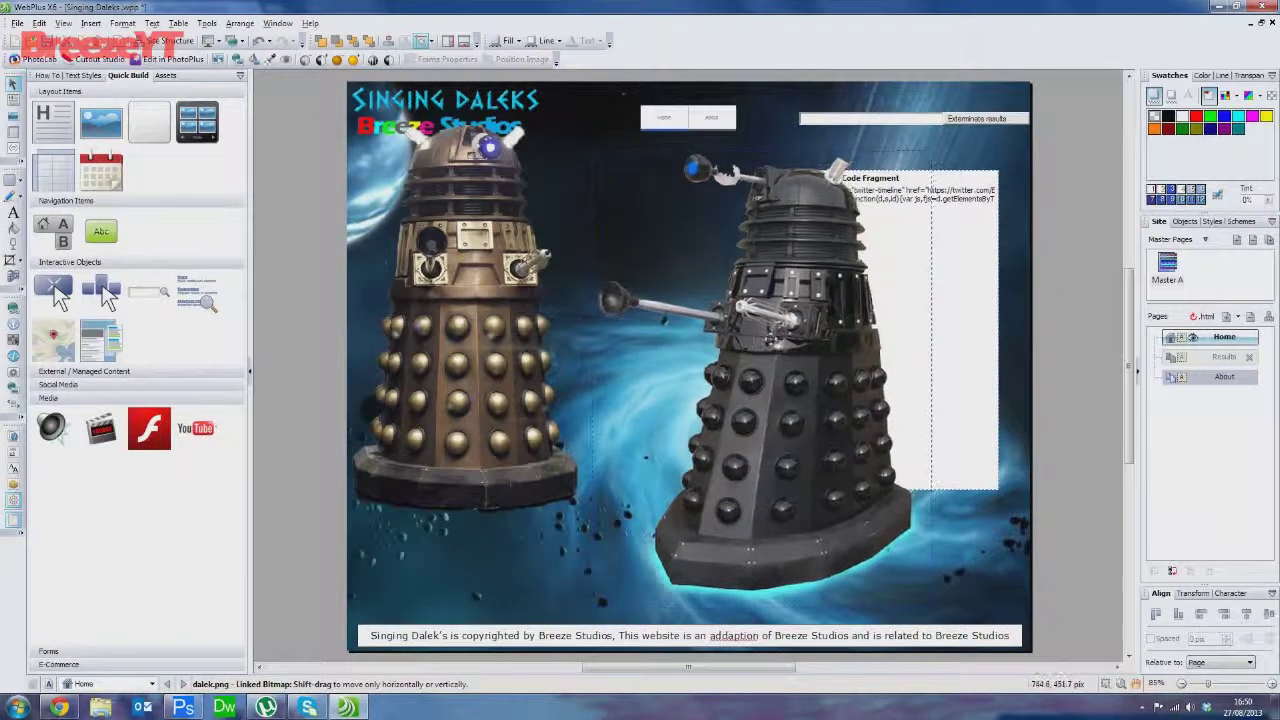
{"action": "left_click_drag", "start_coordinate": [784, 403], "coordinate": [741, 391]}
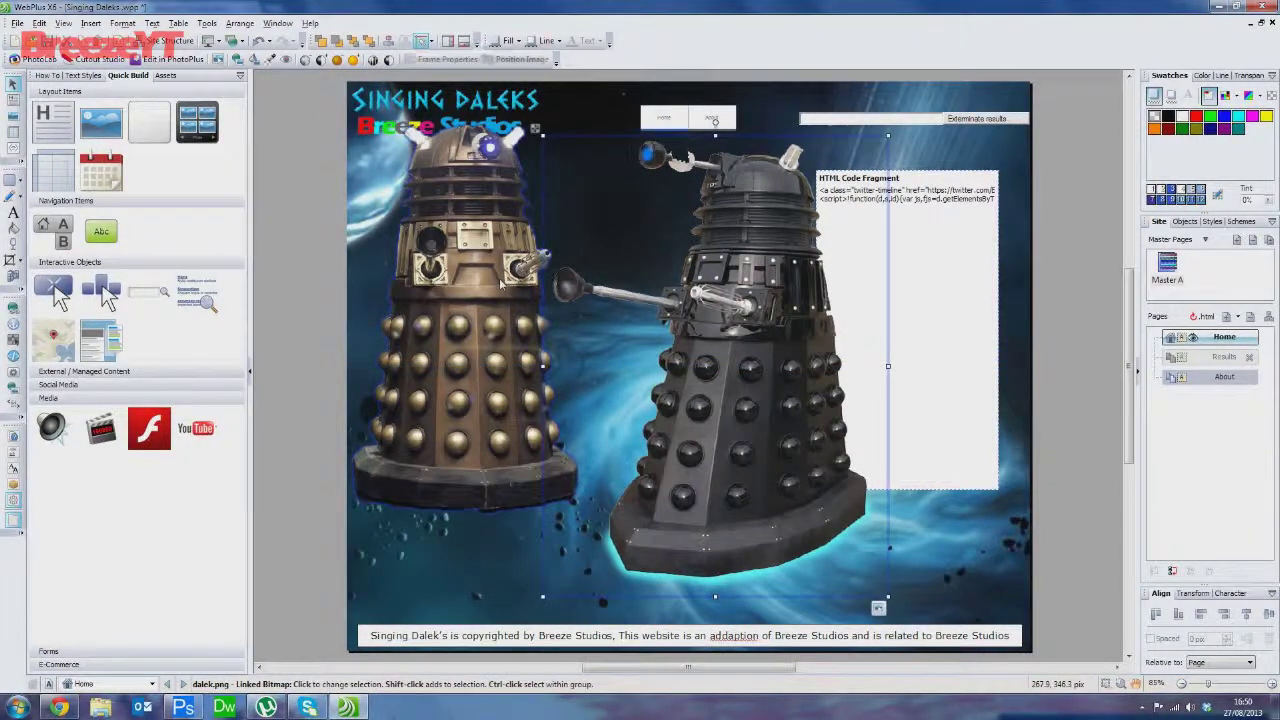
Move the bronze Dalek slightly to the right so it stands close to the black Dalek's arm
{"action": "left_click", "coordinate": [497, 313]}
{"action": "left_click_drag", "start_coordinate": [497, 313], "coordinate": [543, 312]}
{"action": "left_click_drag", "start_coordinate": [513, 266], "coordinate": [502, 265]}
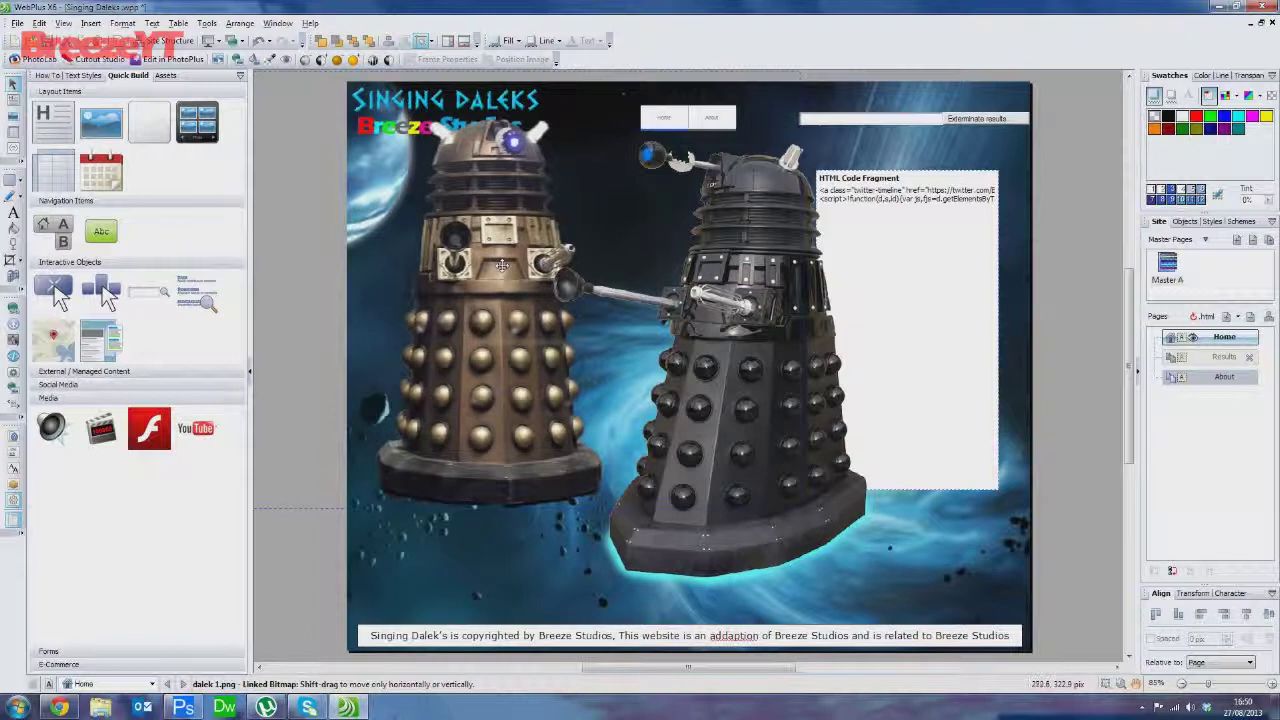
Preview the Home page with both Daleks in Chrome and return to WebPlus
{"action": "left_click", "coordinate": [1055, 346]}
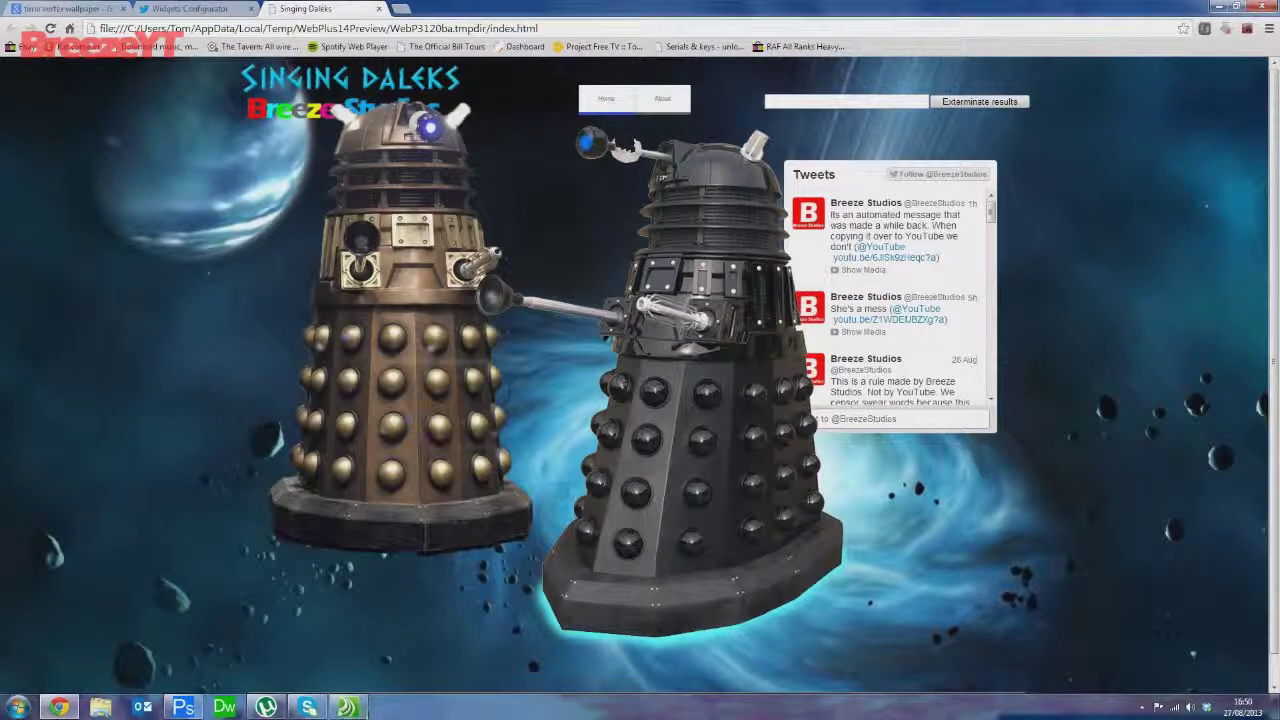
{"action": "left_click", "coordinate": [349, 707]}
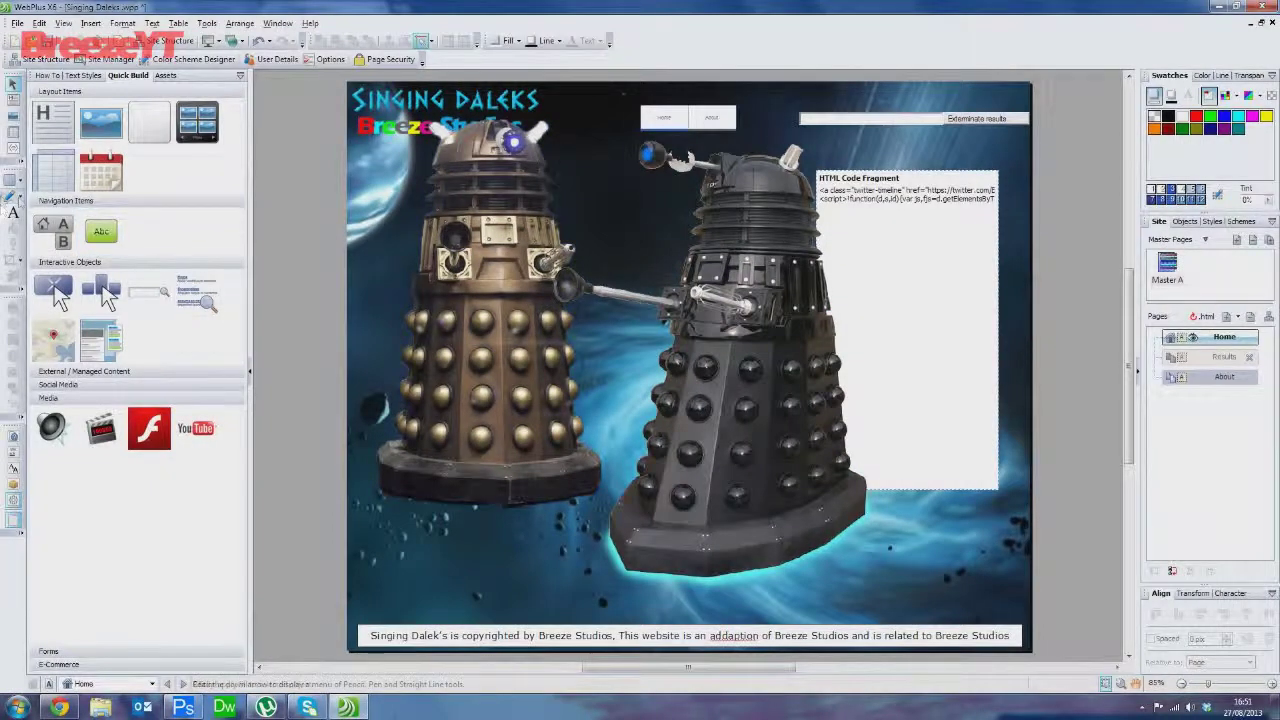
Add blue artistic text reading "Singing Daleks" on two lines across the two Dalek pictures on the Home page
{"action": "left_click", "coordinate": [14, 212]}
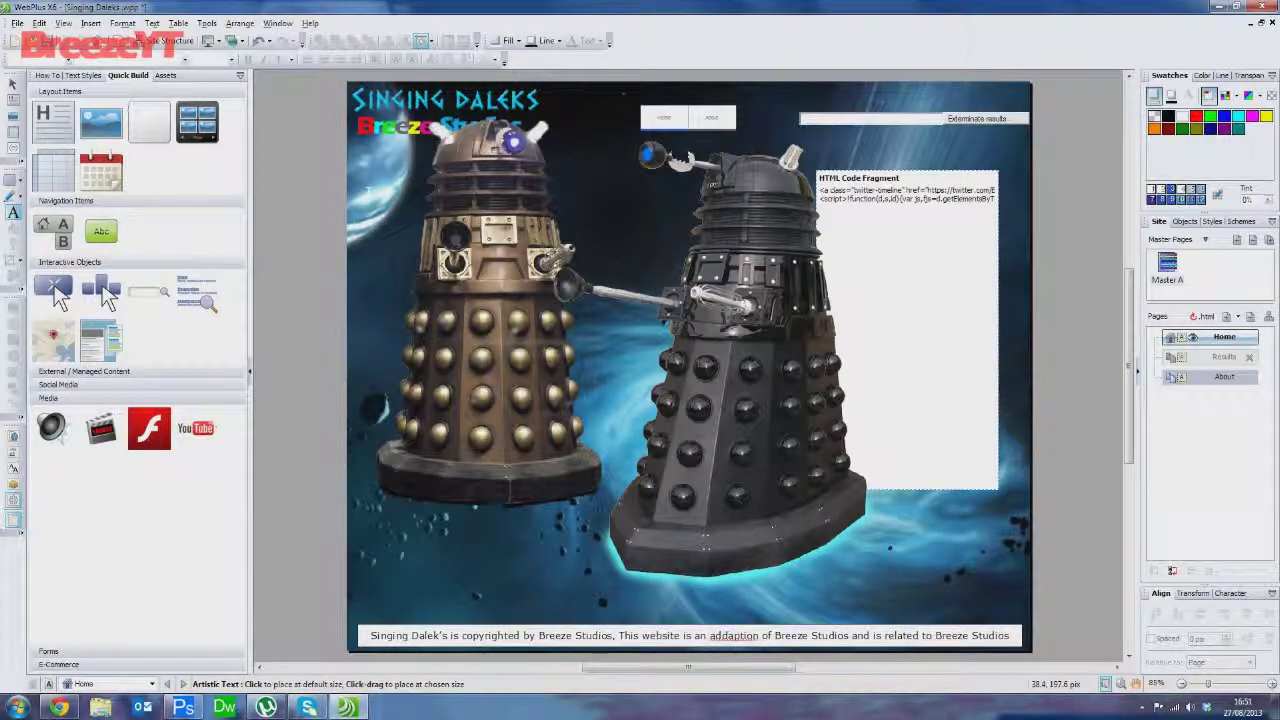
{"action": "left_click_drag", "start_coordinate": [375, 199], "coordinate": [810, 296]}
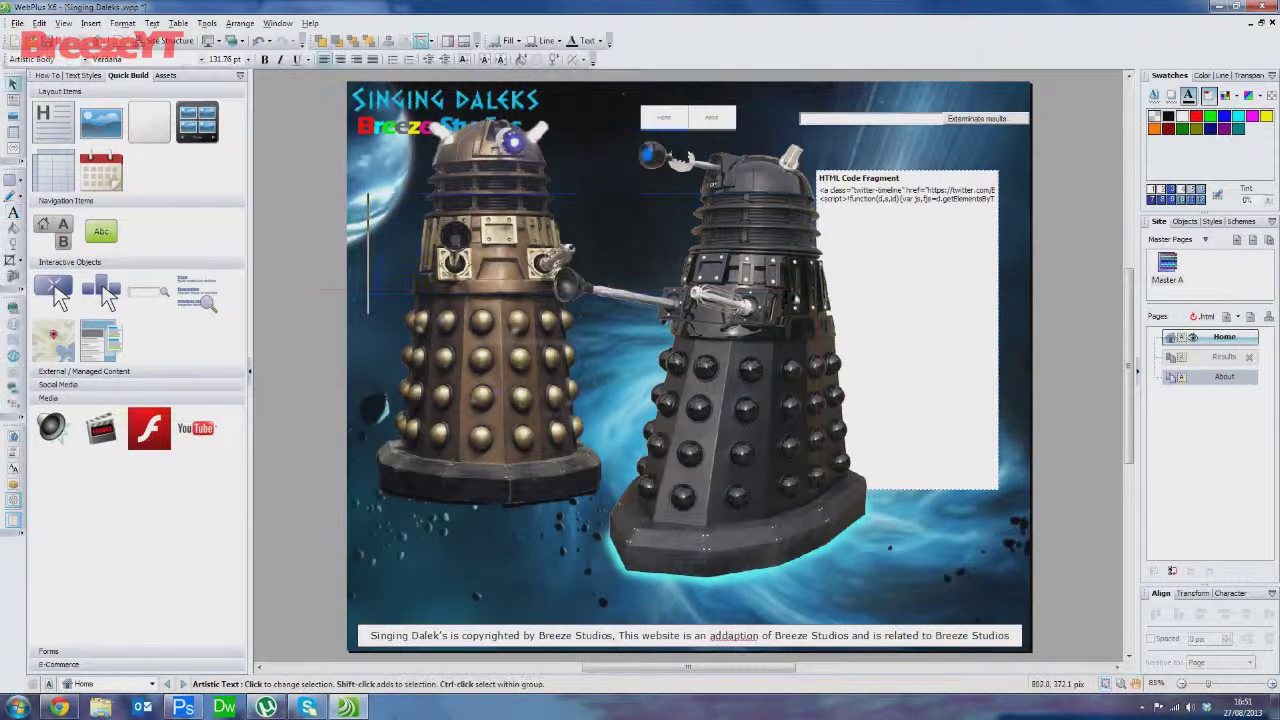
{"action": "left_click", "coordinate": [600, 41]}
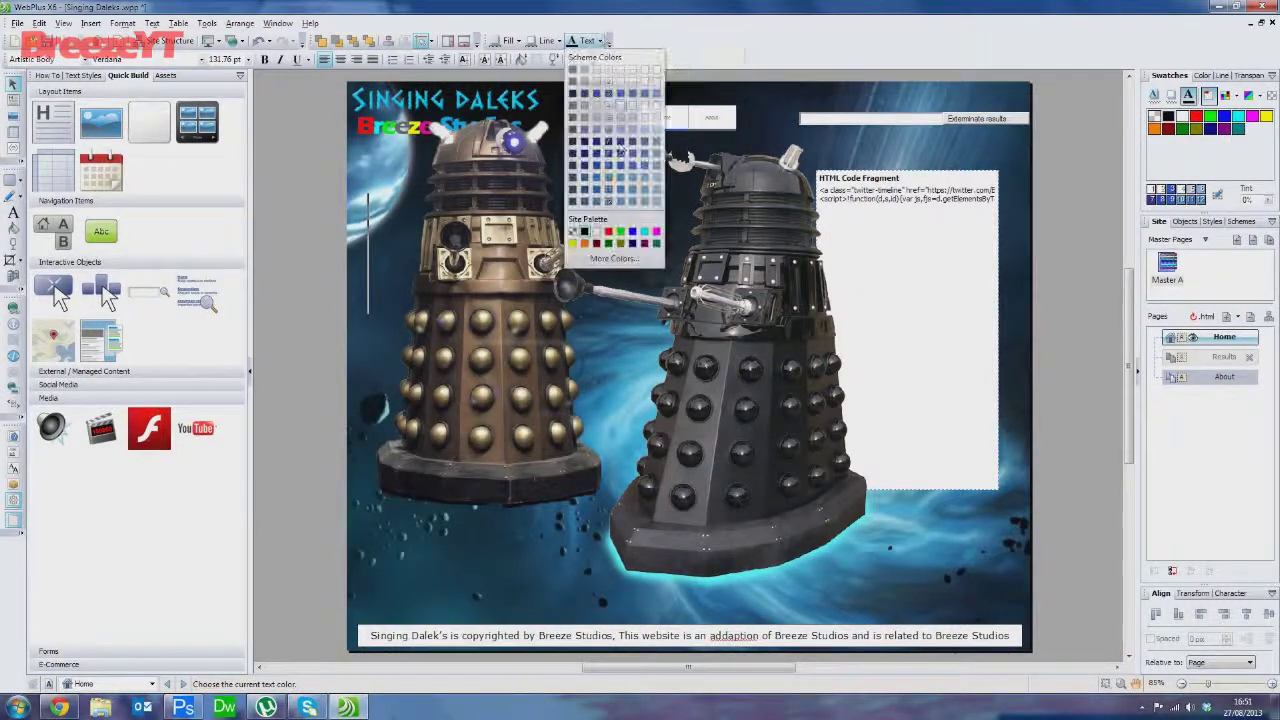
{"action": "left_click", "coordinate": [634, 236]}
{"action": "type", "text": "S"}
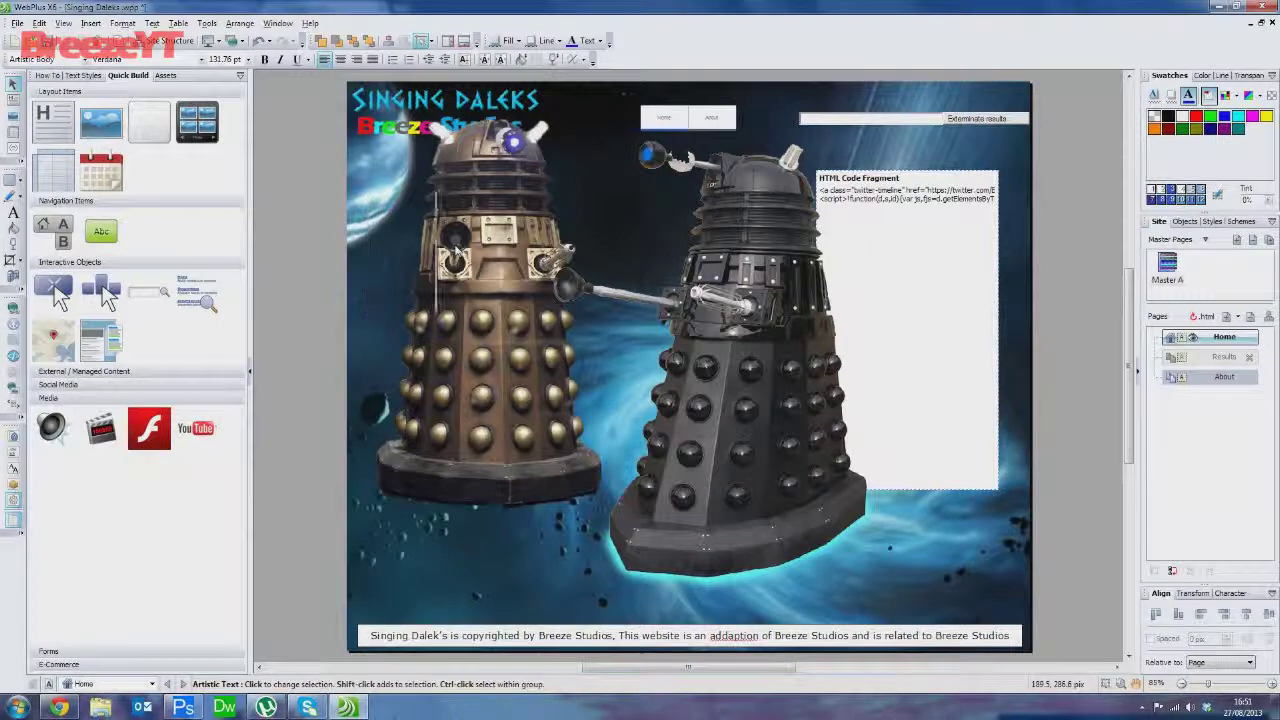
{"action": "type", "text": "ing"}
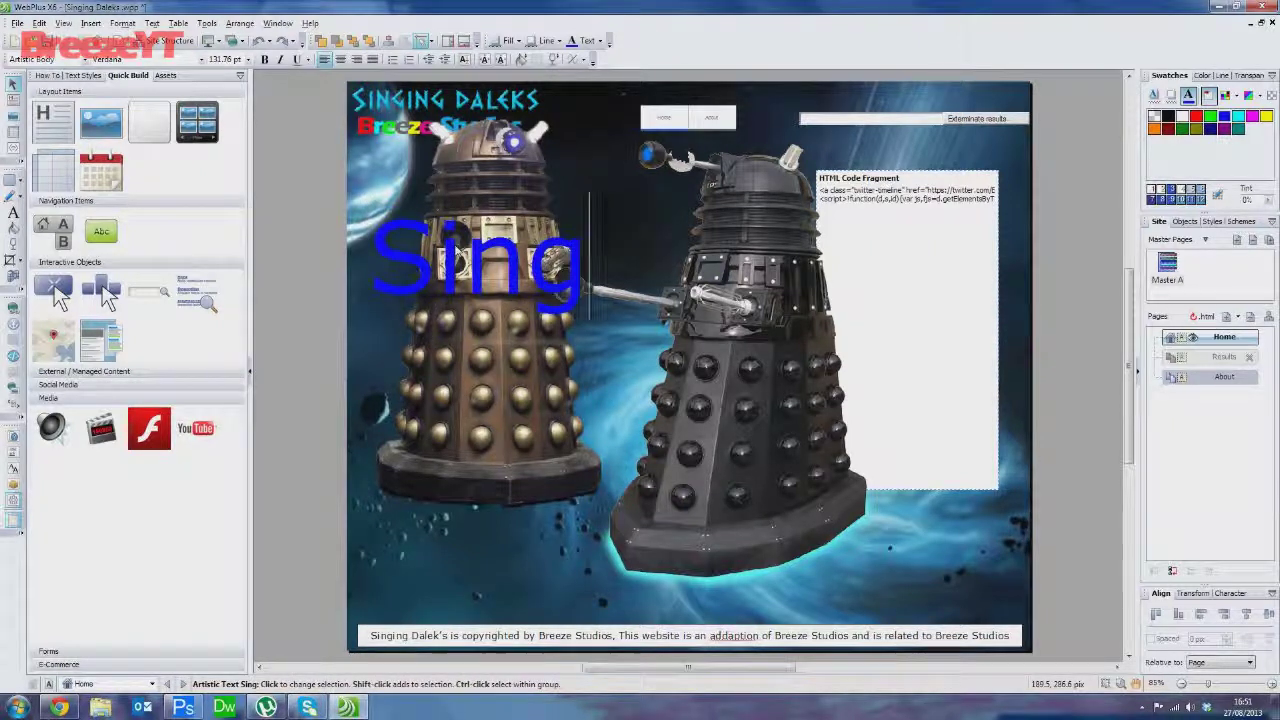
{"action": "type", "text": "ing"}
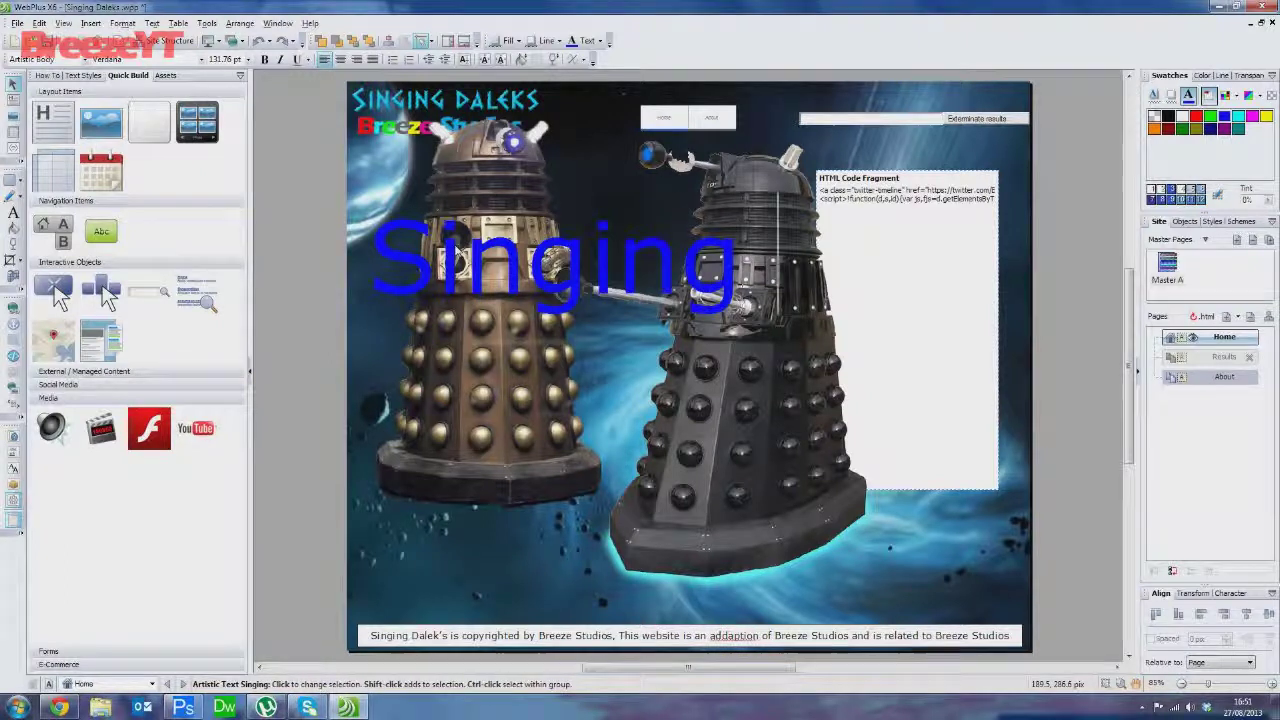
{"action": "key", "text": "Return"}
{"action": "type", "text": "Daleks"}
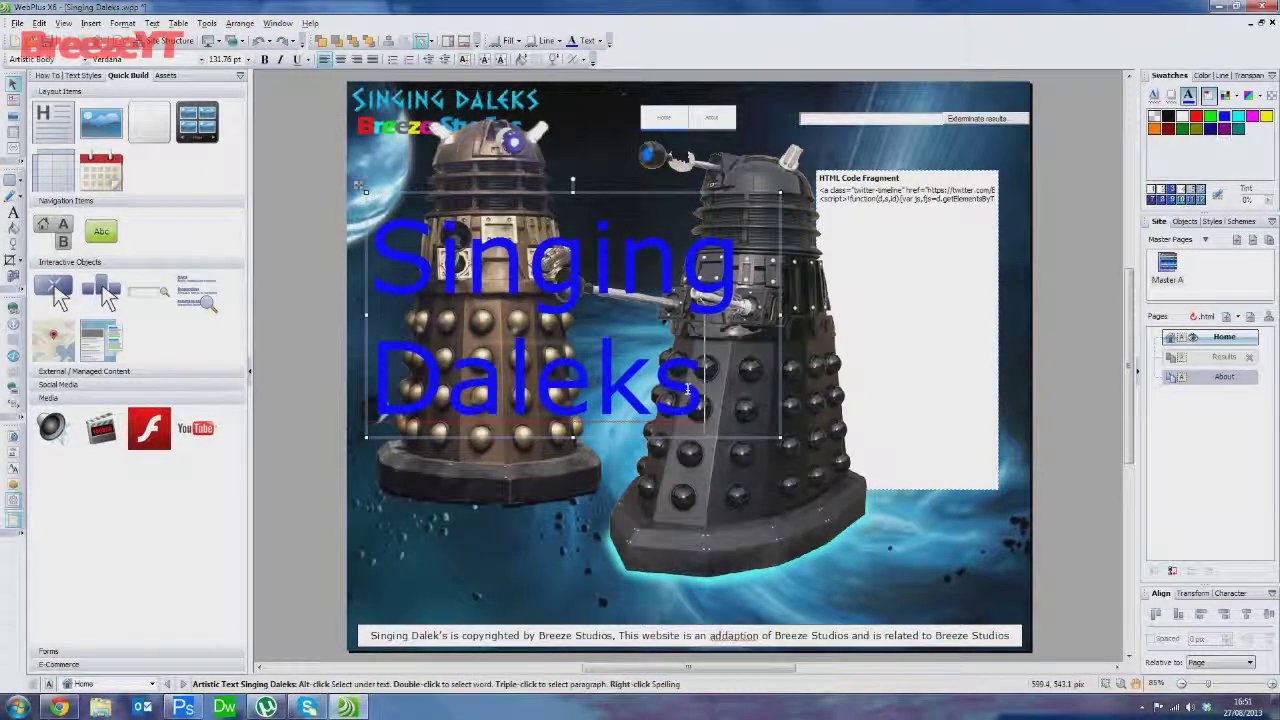
Set the whole title text to the Dalek font and stretch it to about 860 pix wide
{"action": "left_click_drag", "start_coordinate": [702, 408], "coordinate": [372, 215]}
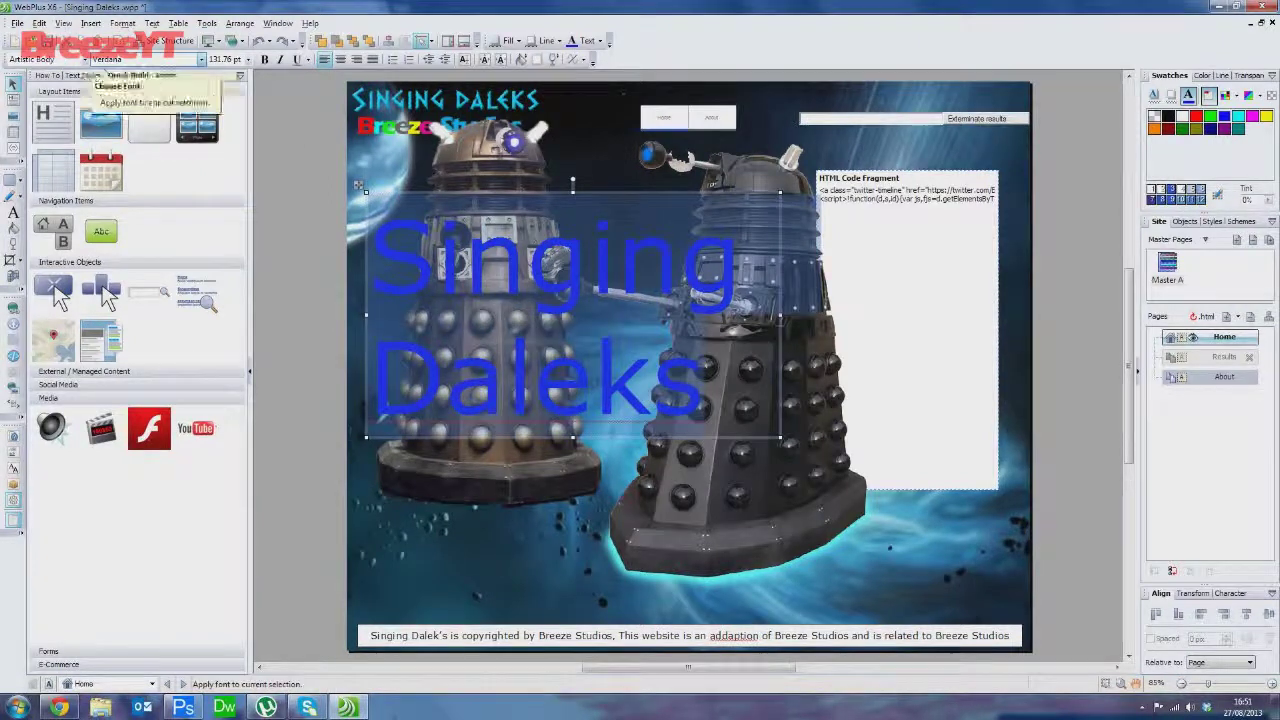
{"action": "left_click", "coordinate": [120, 59]}
{"action": "type", "text": "Dalek"}
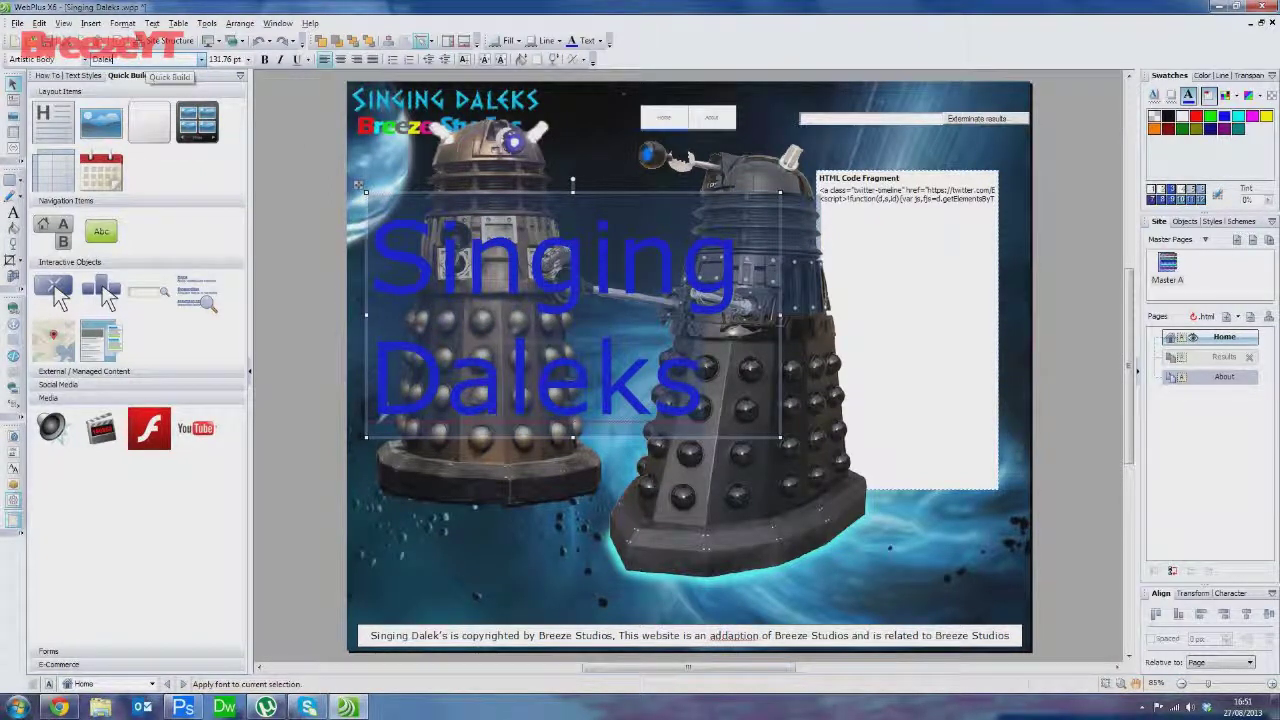
{"action": "key", "text": "Return"}
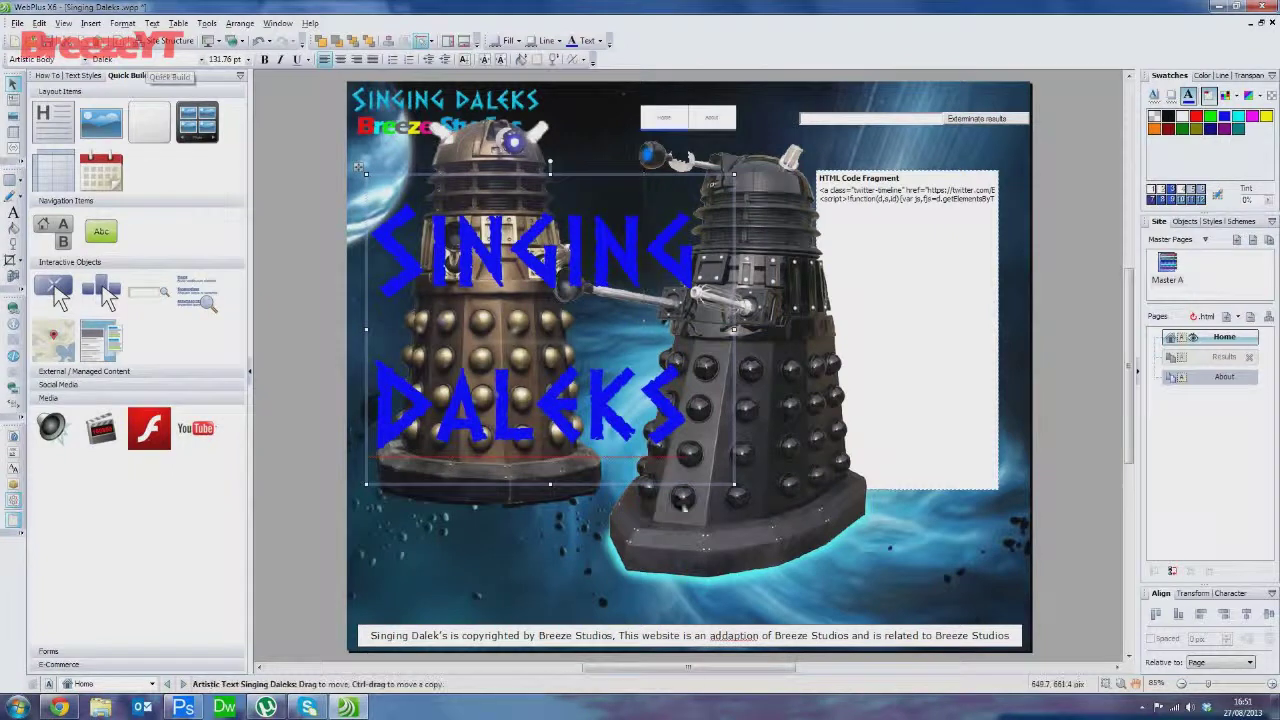
{"action": "left_click_drag", "start_coordinate": [736, 328], "coordinate": [859, 328]}
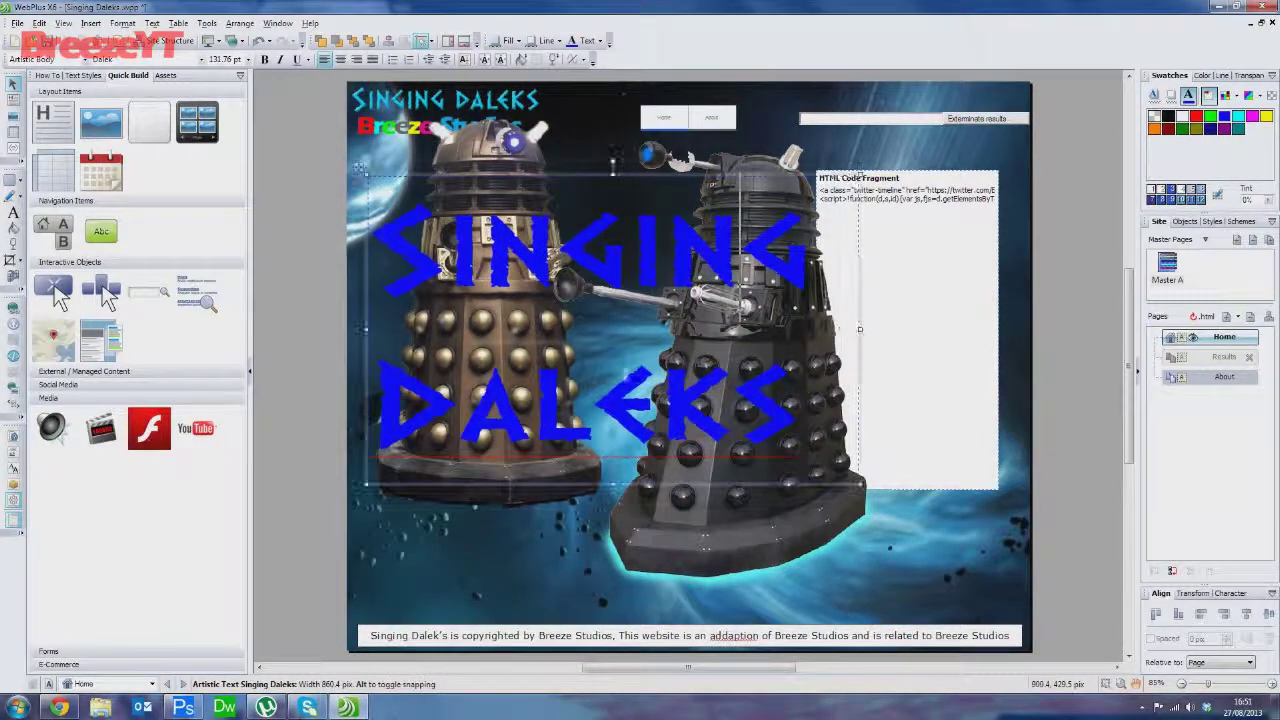
Insert an apostrophe before the final s of the title so the second line reads "Dalek's"
{"action": "right_click", "coordinate": [538, 402]}
{"action": "left_click", "coordinate": [744, 393]}
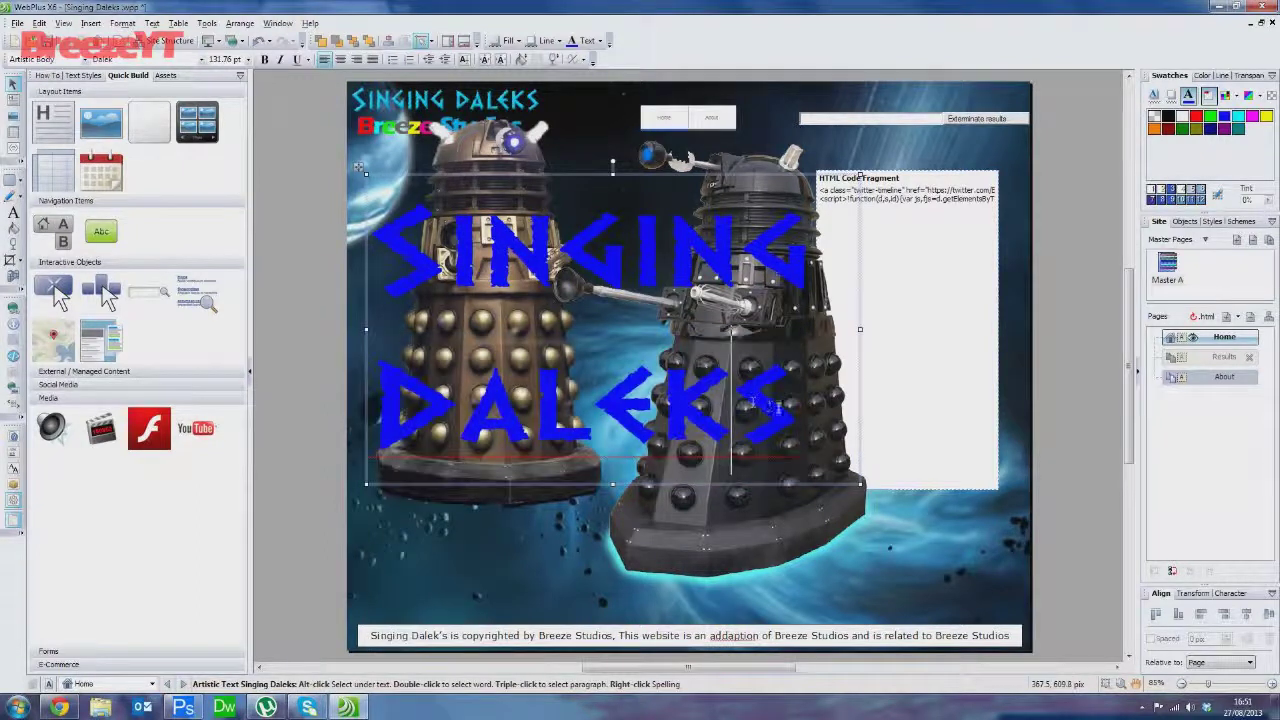
{"action": "left_click", "coordinate": [779, 427]}
{"action": "type", "text": "'"}
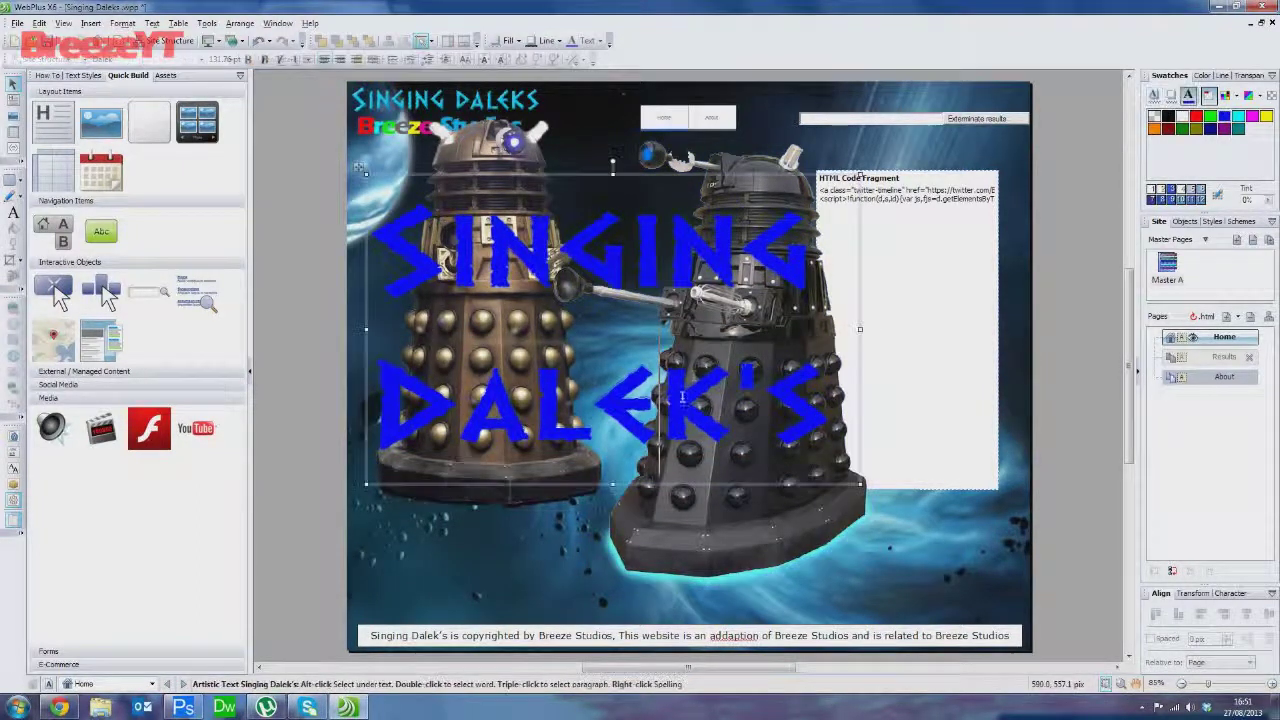
Try converting the title text to an HTML fragment, preview the page in Chrome, and undo the conversion in WebPlus
{"action": "right_click", "coordinate": [566, 176]}
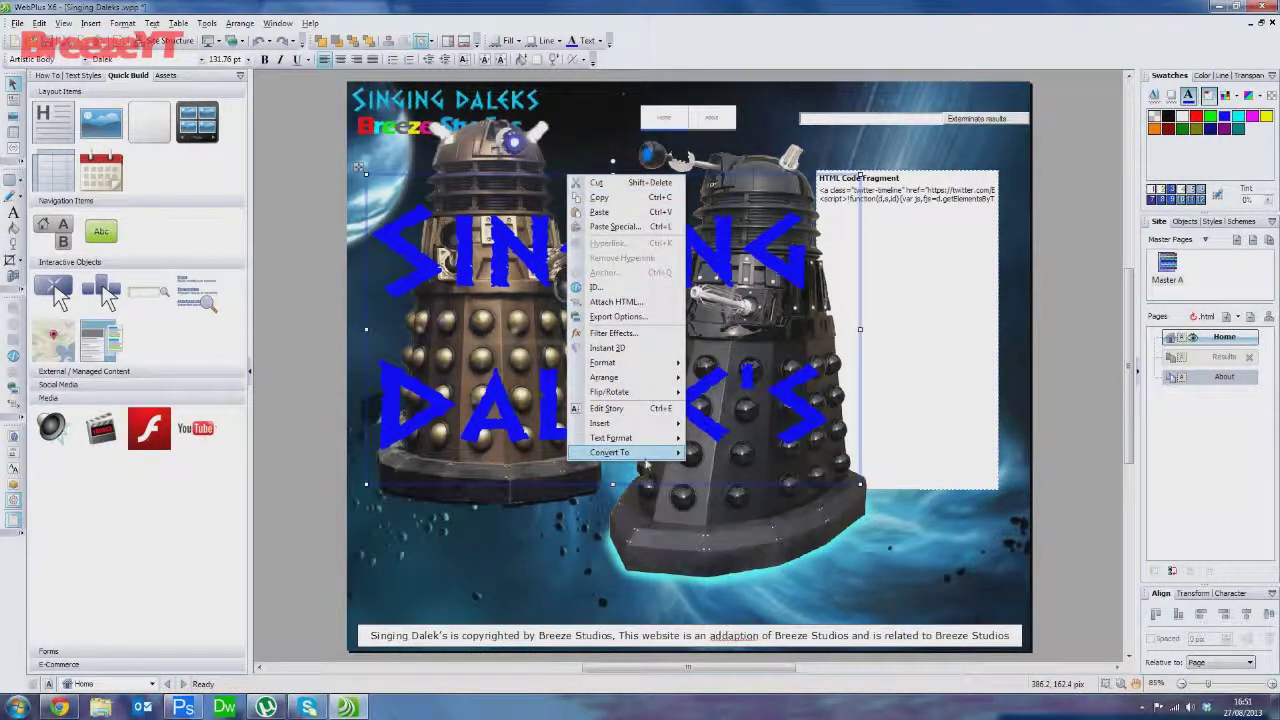
{"action": "mouse_move", "coordinate": [648, 455]}
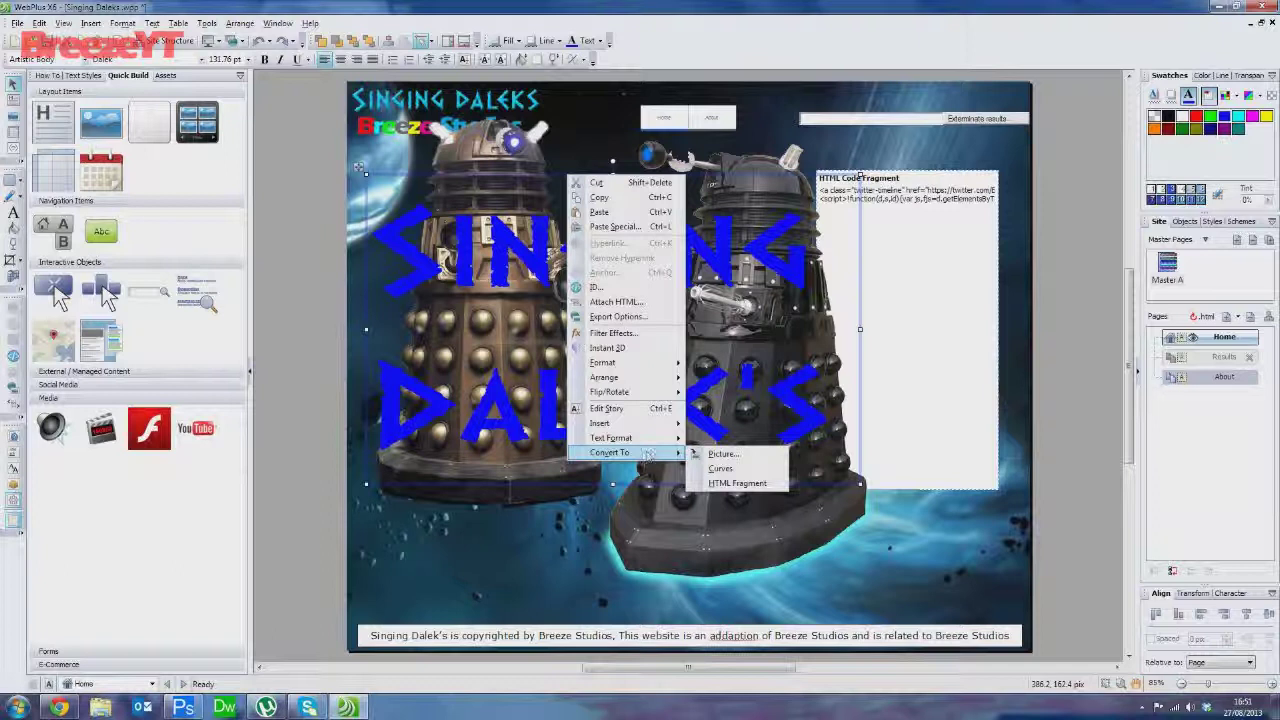
{"action": "left_click", "coordinate": [730, 483]}
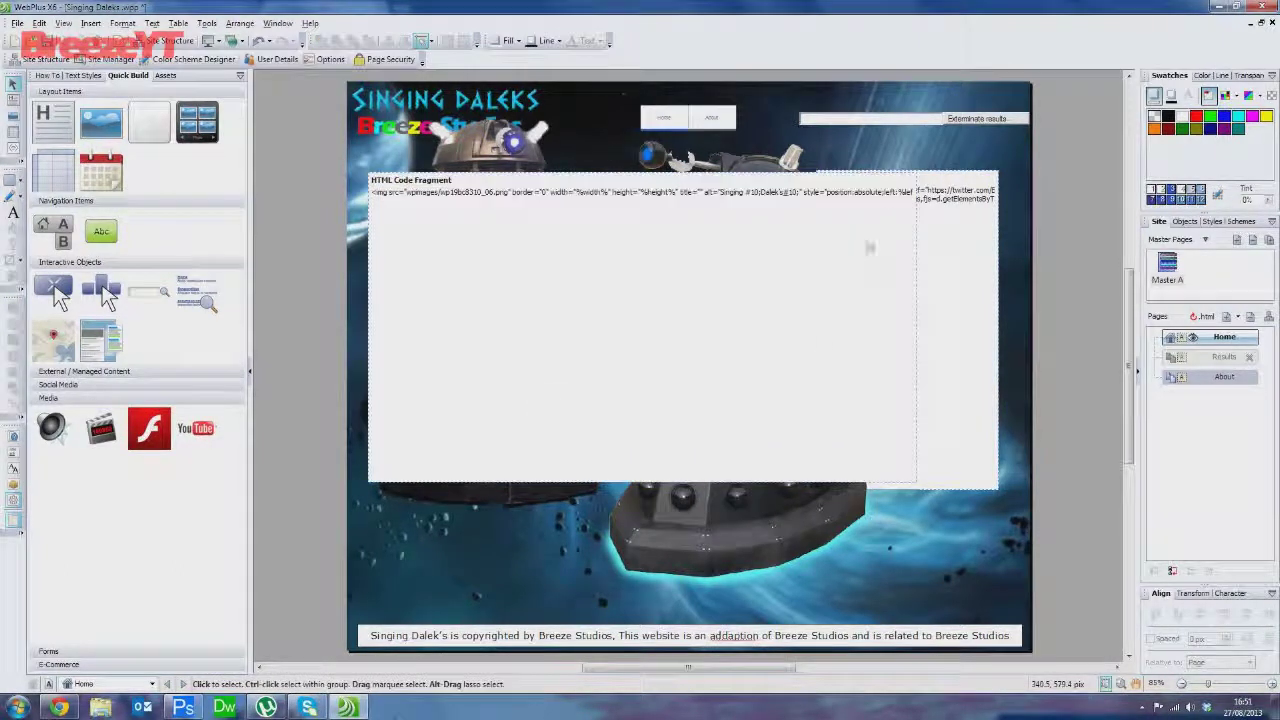
{"action": "left_click", "coordinate": [210, 41]}
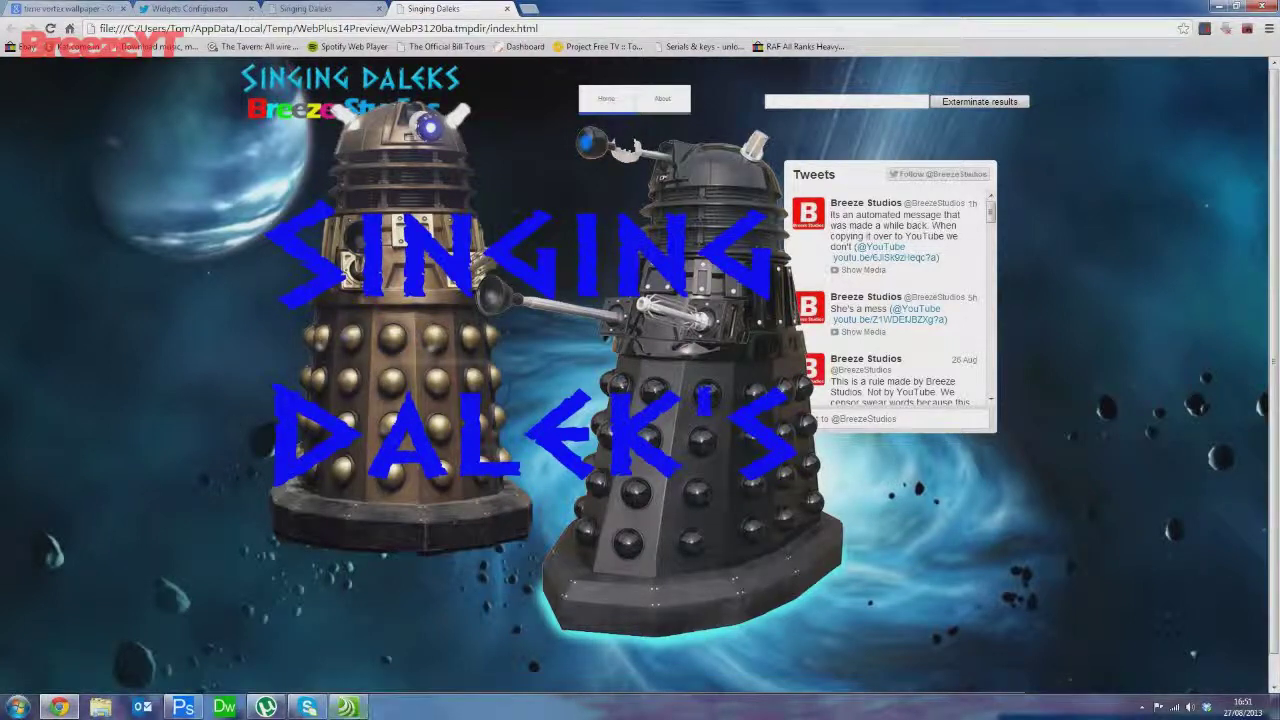
{"action": "left_click", "coordinate": [347, 708]}
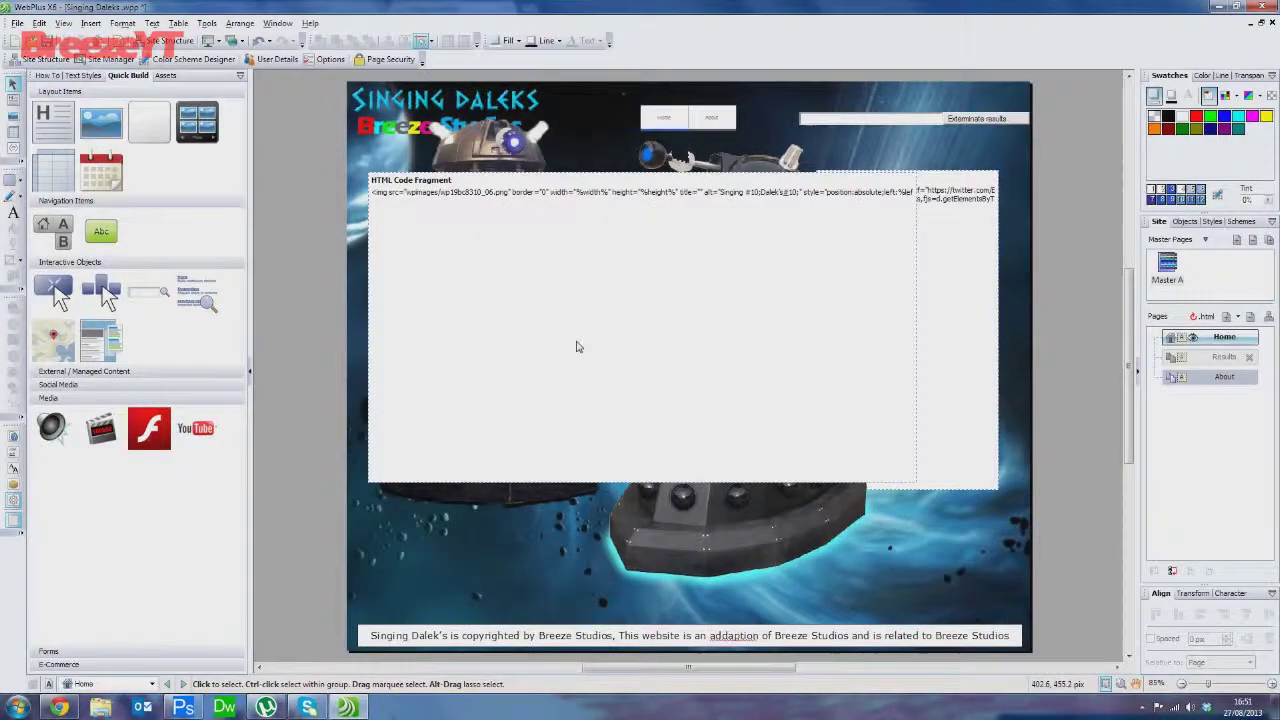
{"action": "left_click", "coordinate": [576, 347]}
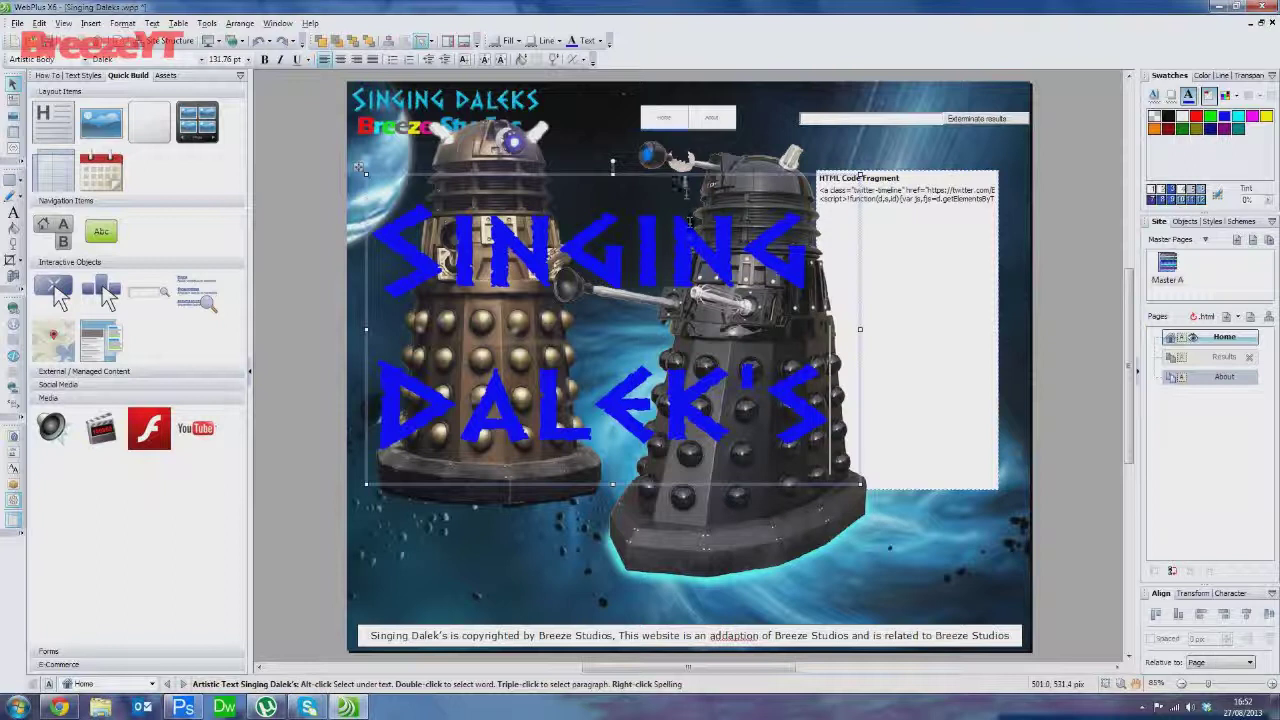
Convert the blue "Singing Dalek's" title text to curves
{"action": "right_click", "coordinate": [684, 178]}
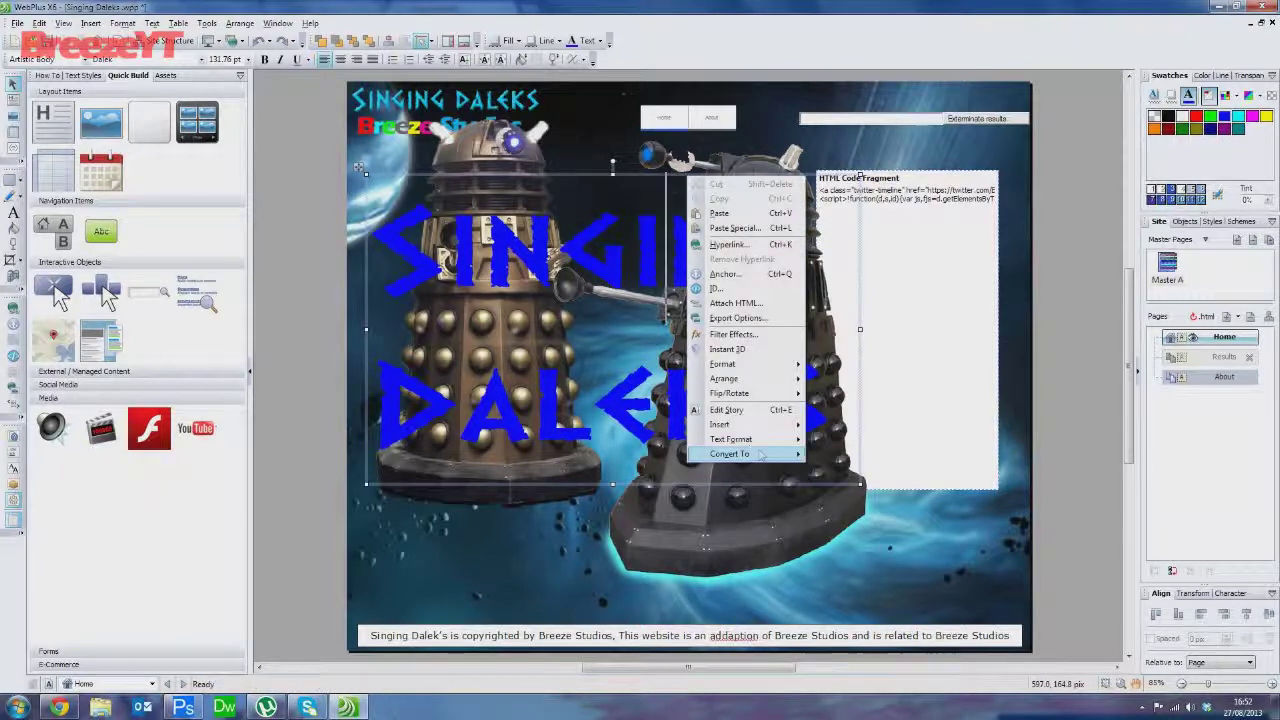
{"action": "mouse_move", "coordinate": [762, 455]}
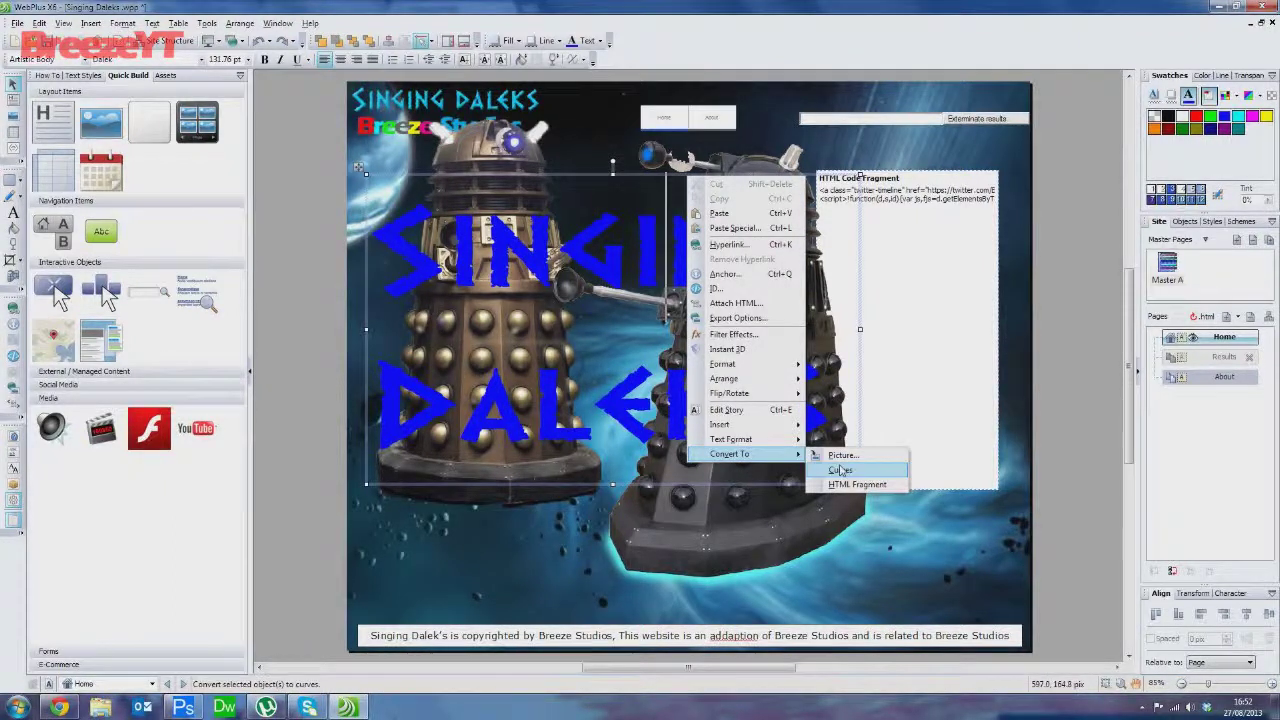
{"action": "left_click", "coordinate": [840, 470]}
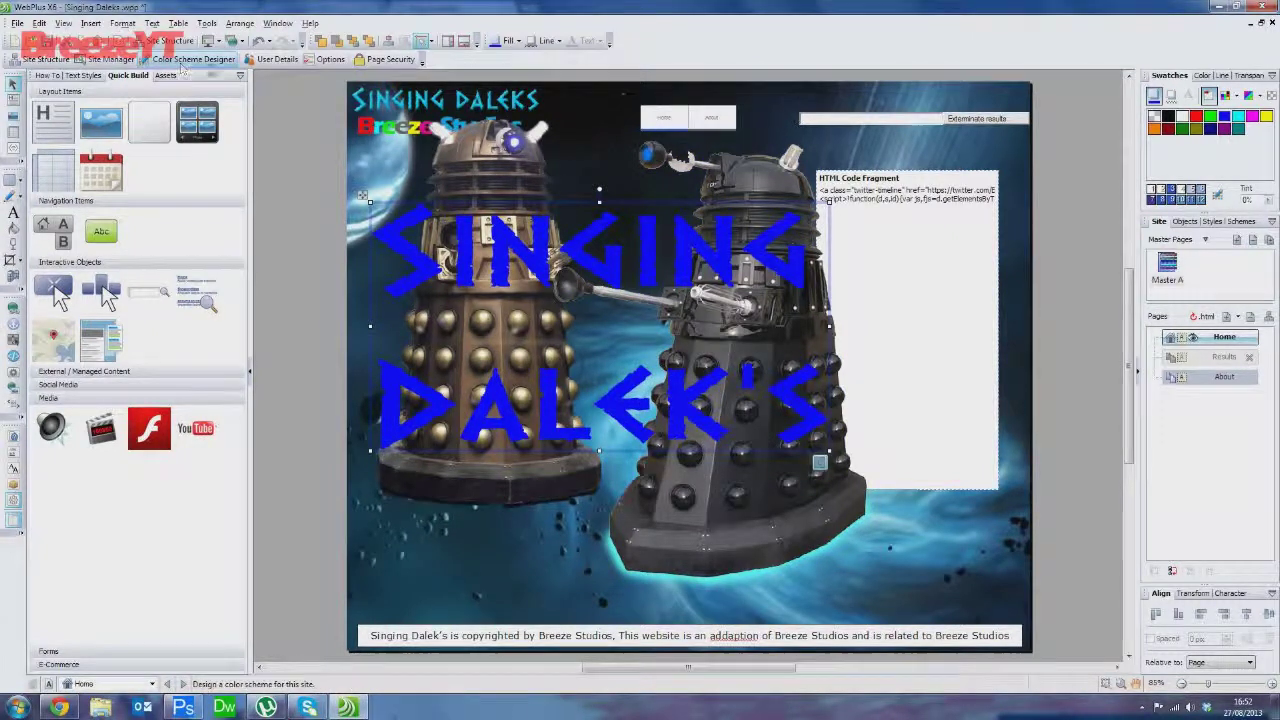
Preview the Home page in Chrome, close a surplus preview tab, compare the title with the layout and return to WebPlus
{"action": "left_click", "coordinate": [210, 41]}
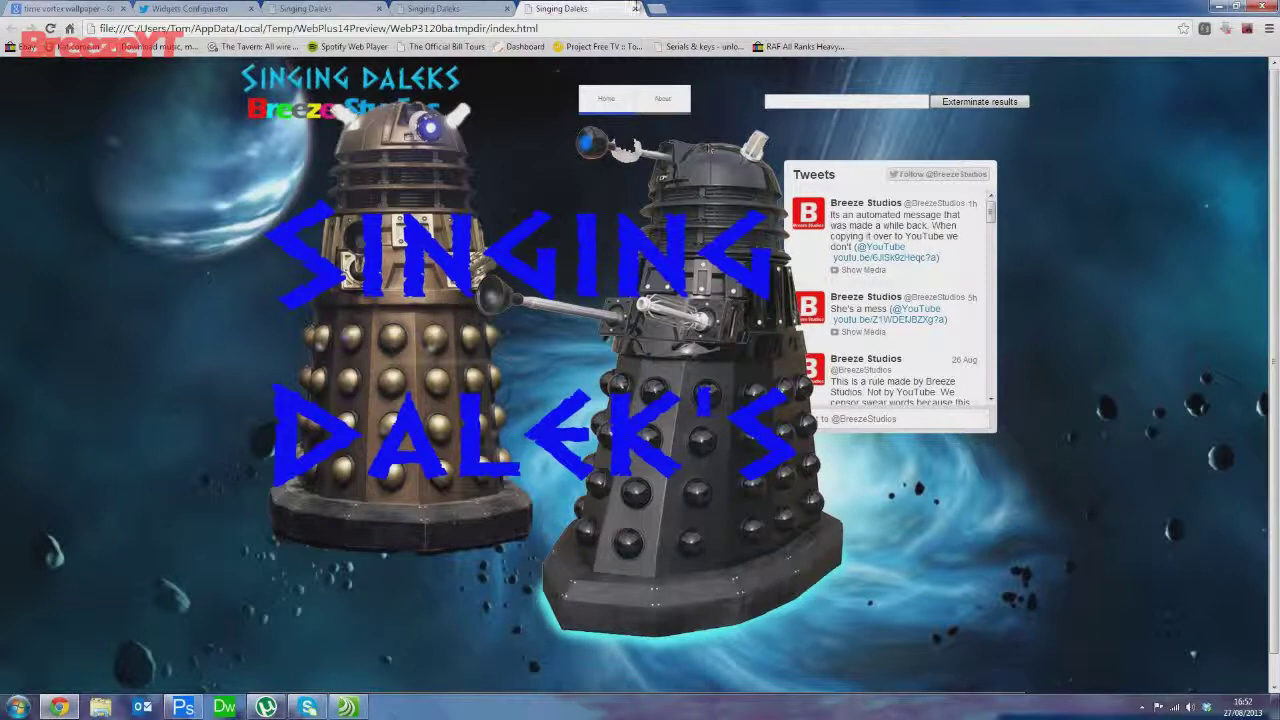
{"action": "left_click", "coordinate": [506, 8]}
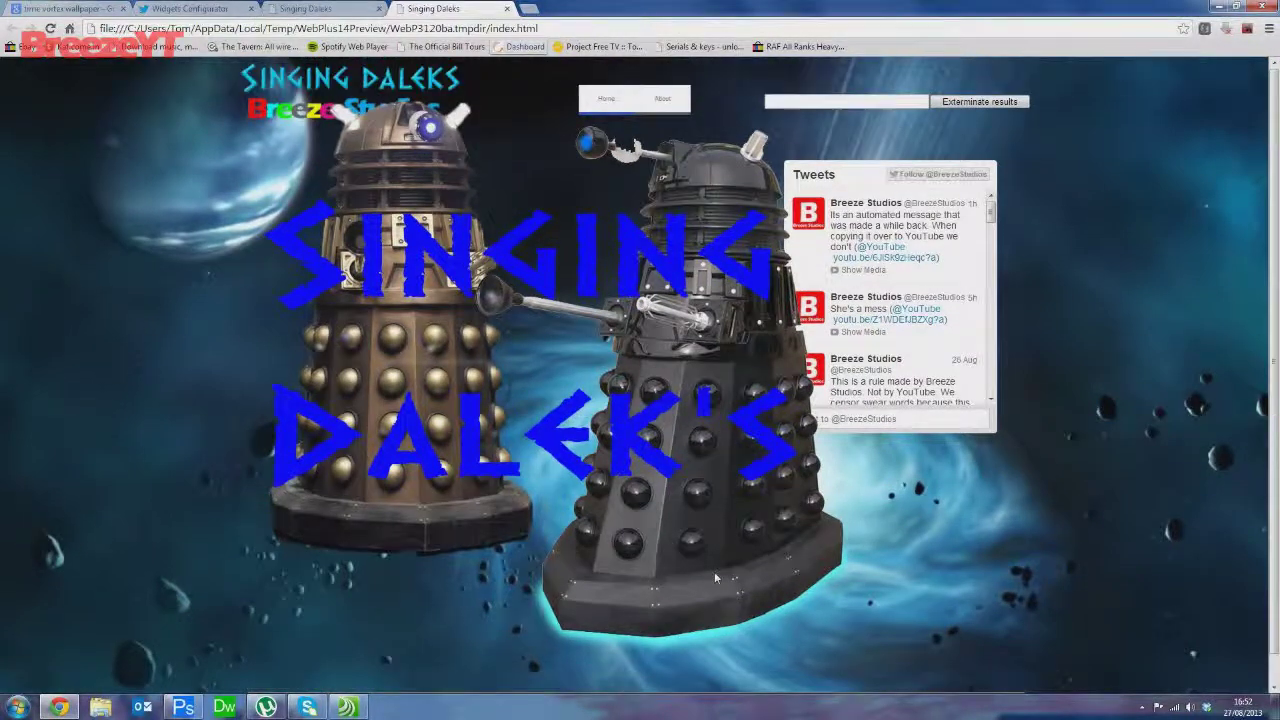
{"action": "left_click", "coordinate": [347, 708]}
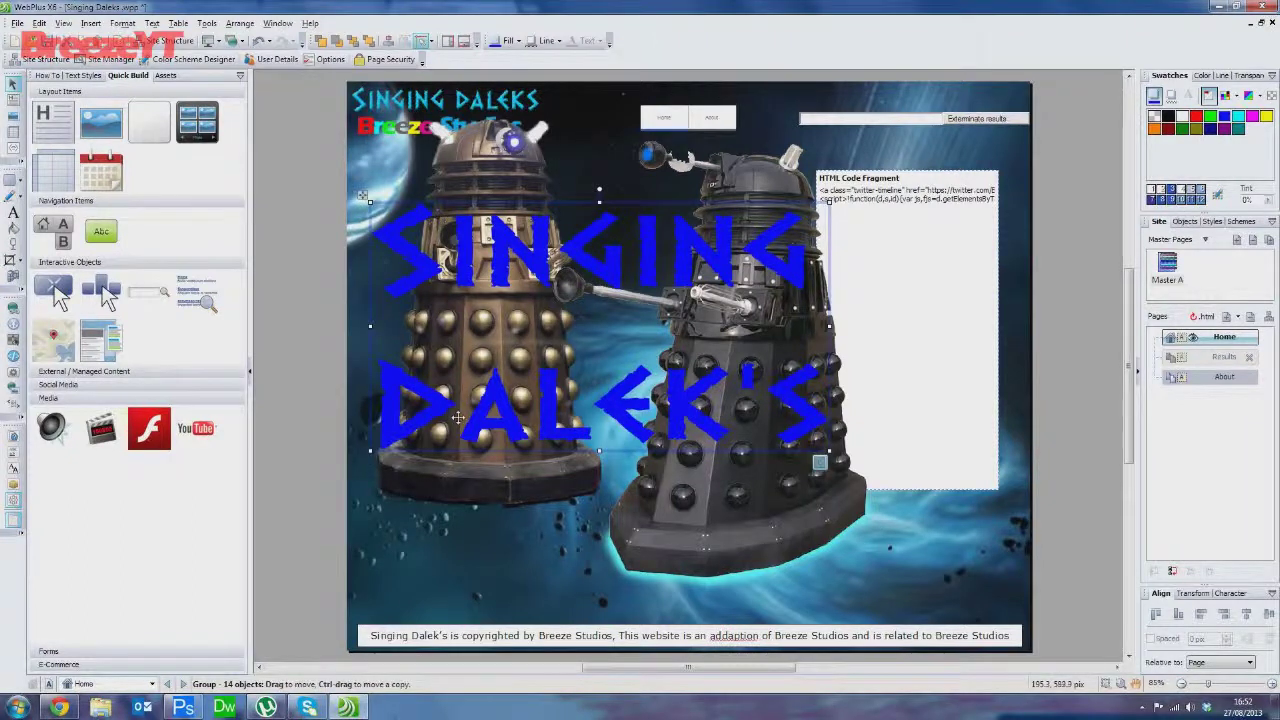
{"action": "left_click", "coordinate": [459, 542]}
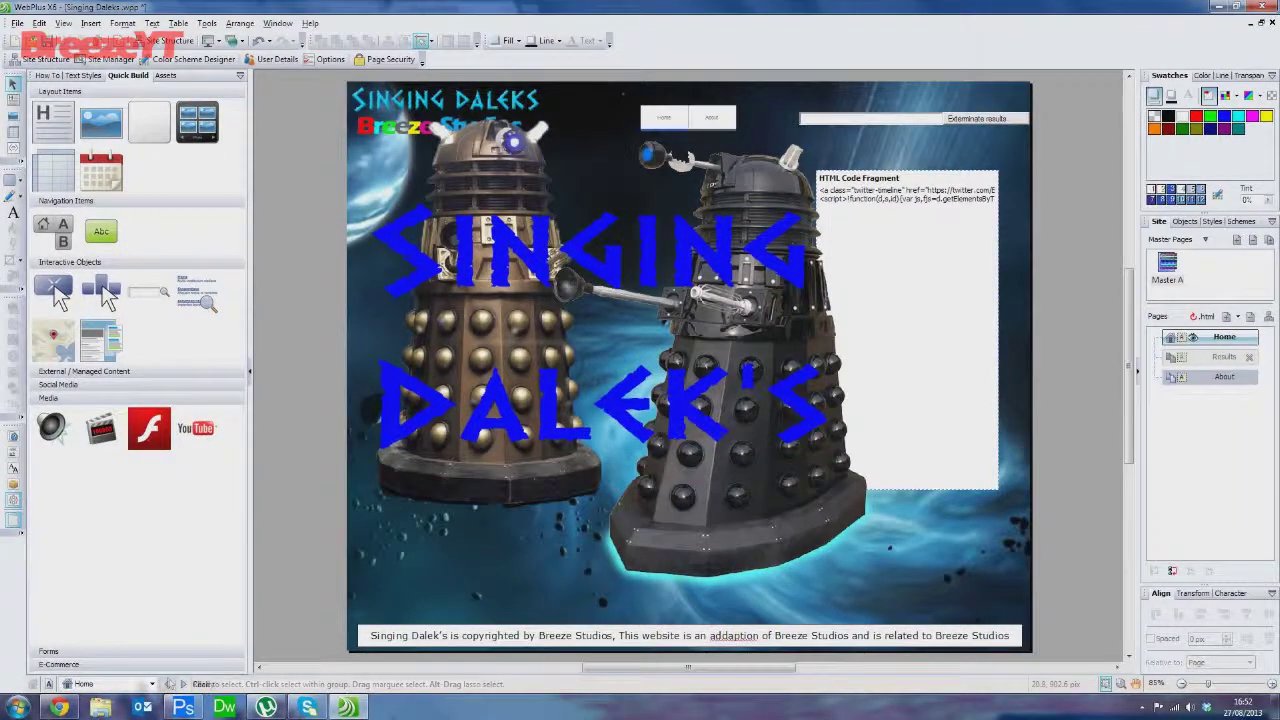
{"action": "key", "text": "alt+Tab"}
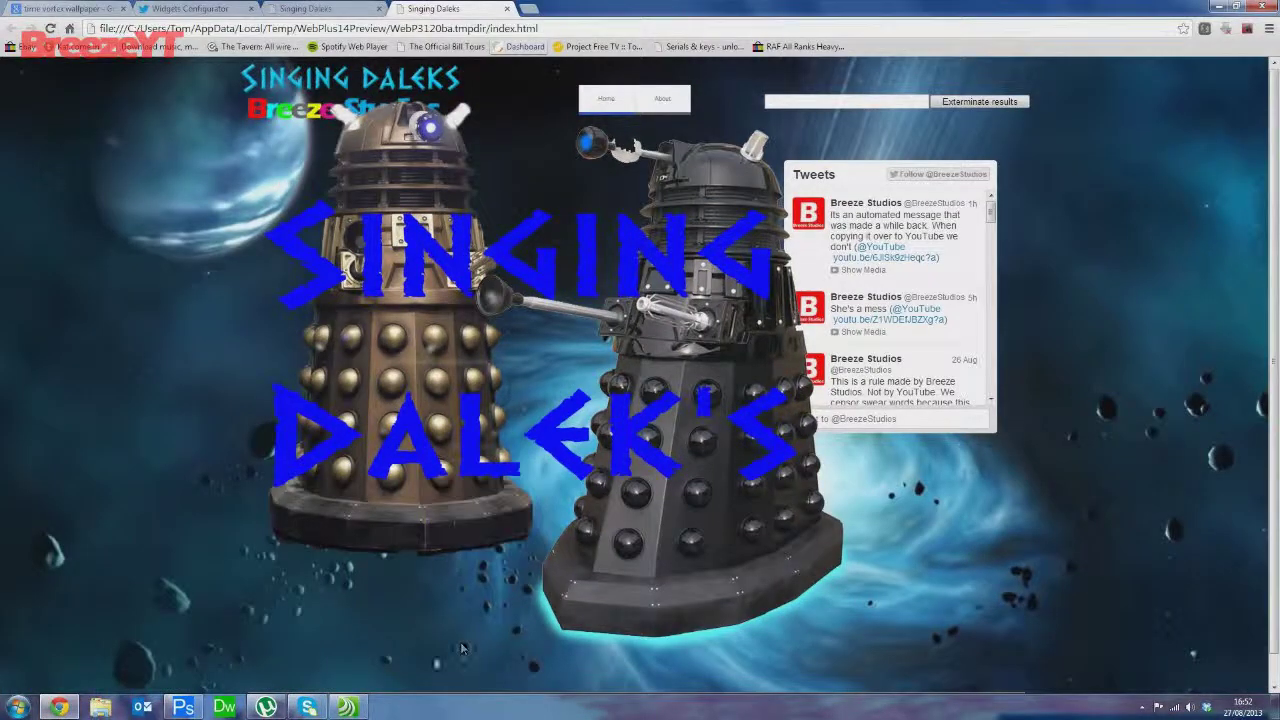
{"action": "left_click", "coordinate": [350, 707]}
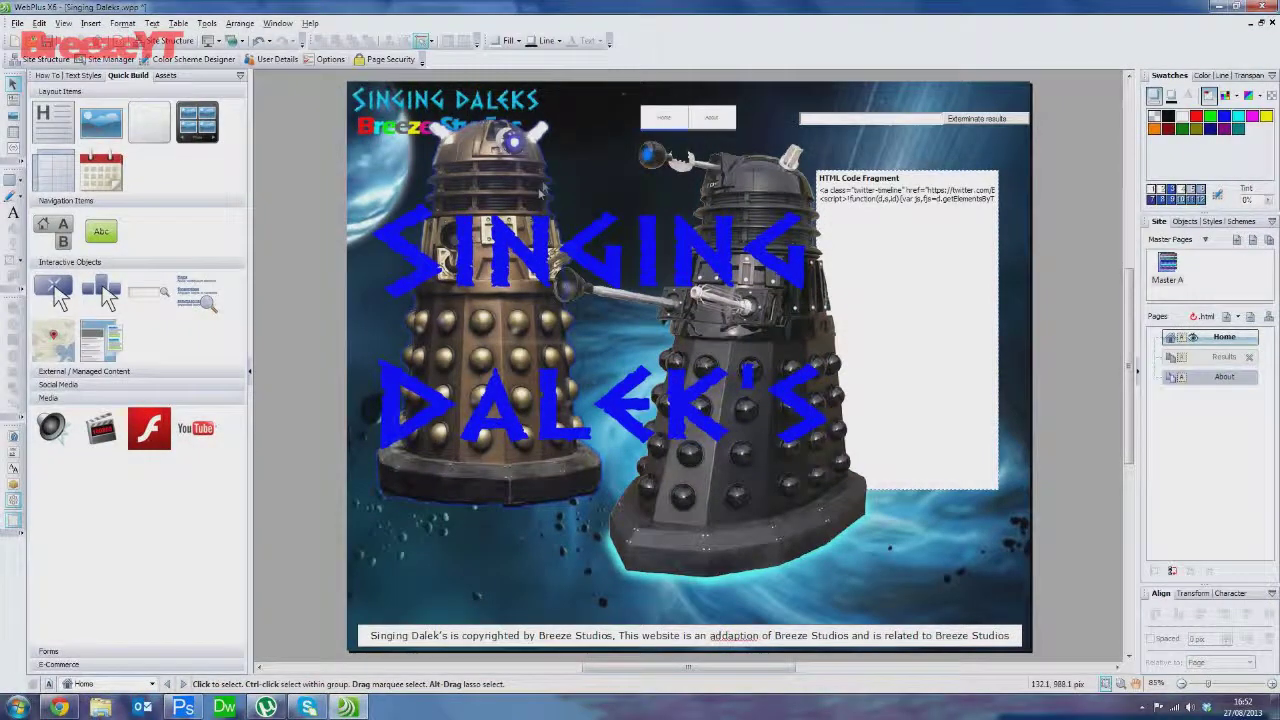
{"action": "left_click", "coordinate": [650, 250]}
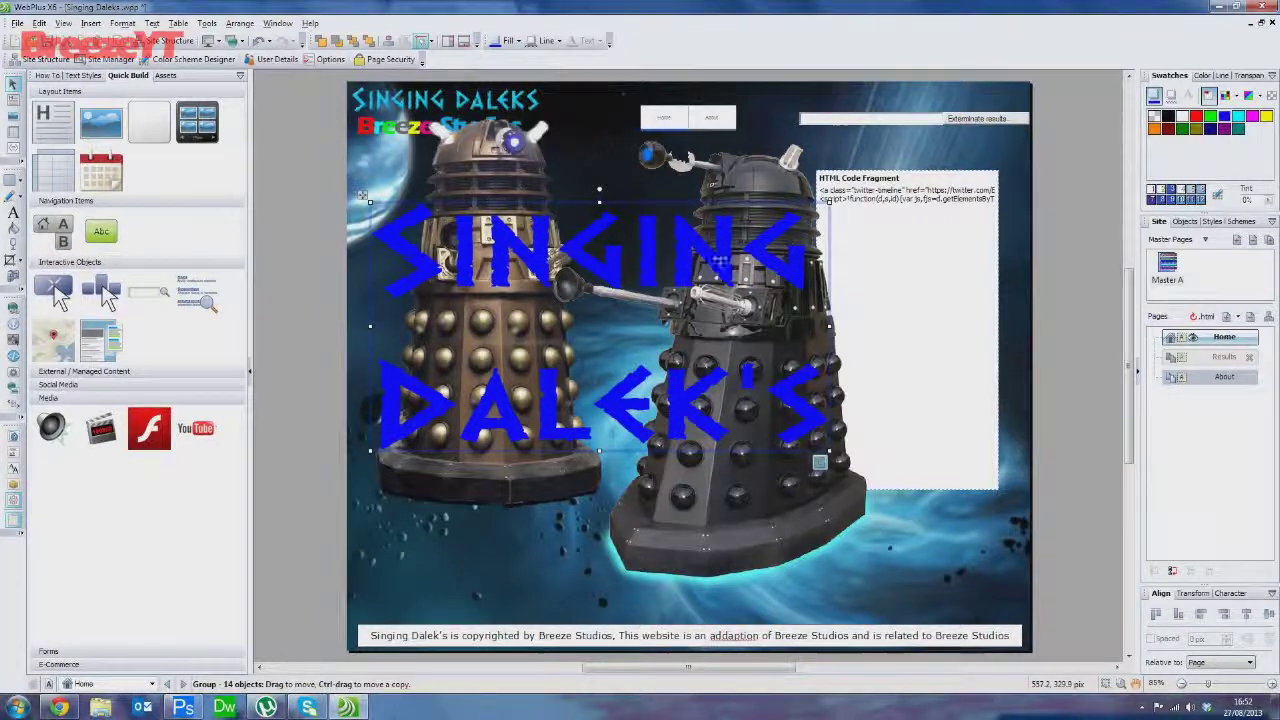
{"action": "left_click", "coordinate": [1036, 289]}
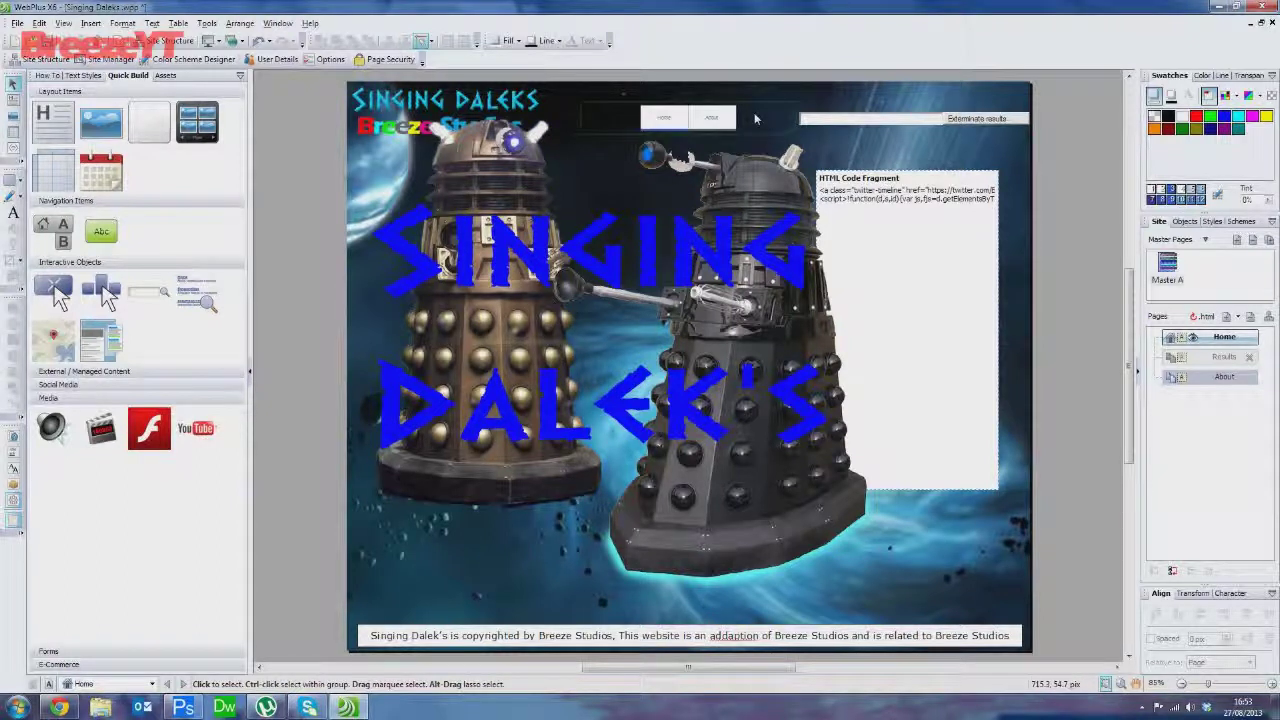
Add a new page named Contact that is included in navigation and move it below the About page
{"action": "left_click", "coordinate": [1228, 316]}
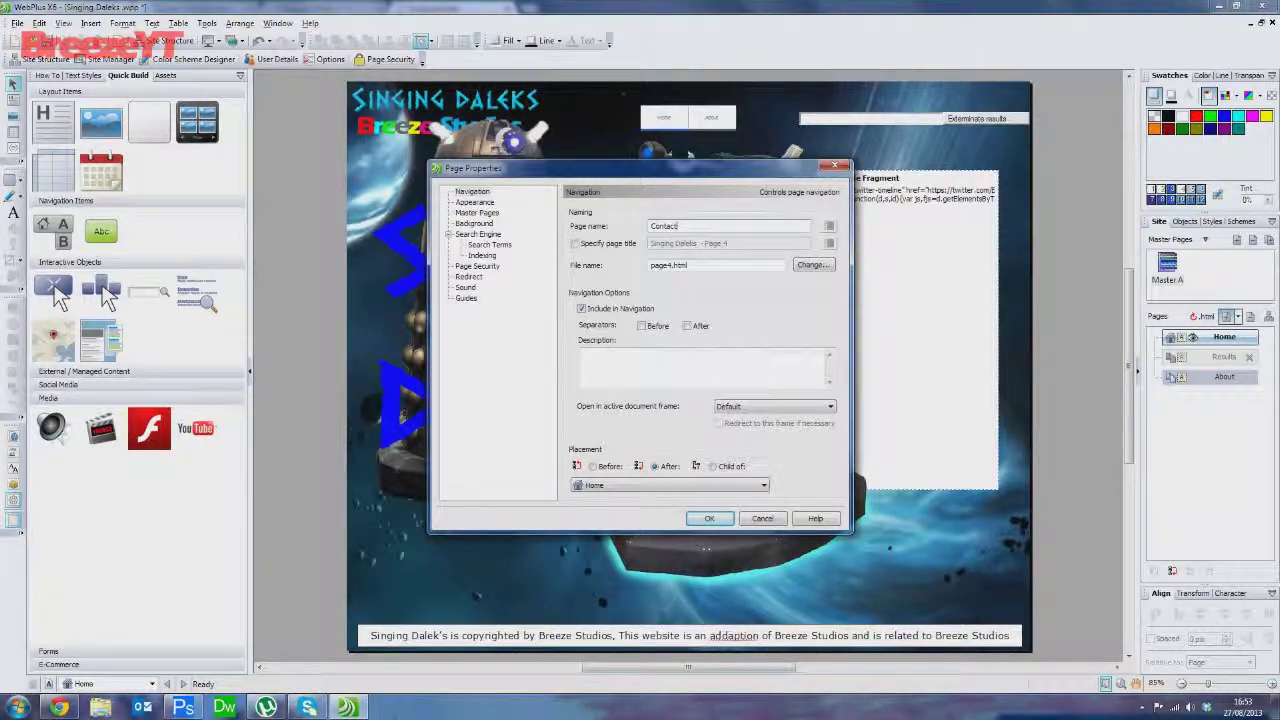
{"action": "left_click_drag", "start_coordinate": [663, 265], "coordinate": [640, 272]}
{"action": "left_click", "coordinate": [708, 517]}
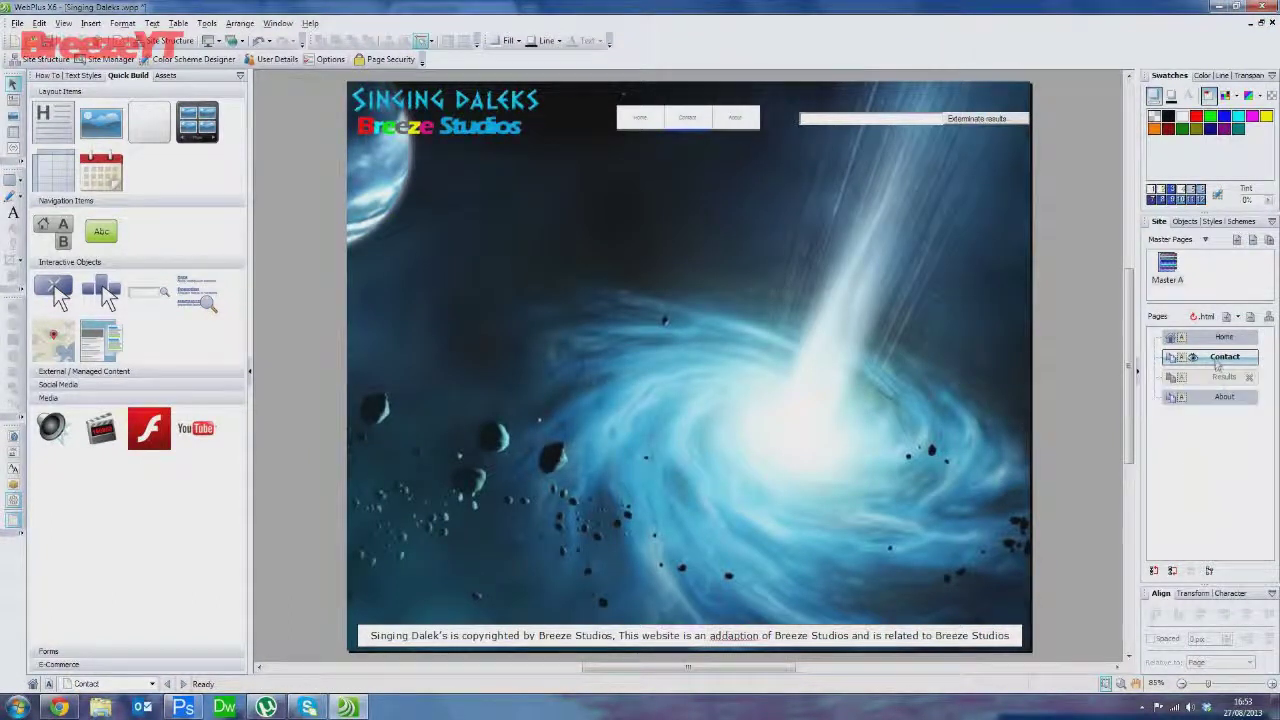
{"action": "left_click_drag", "start_coordinate": [1216, 360], "coordinate": [1220, 404]}
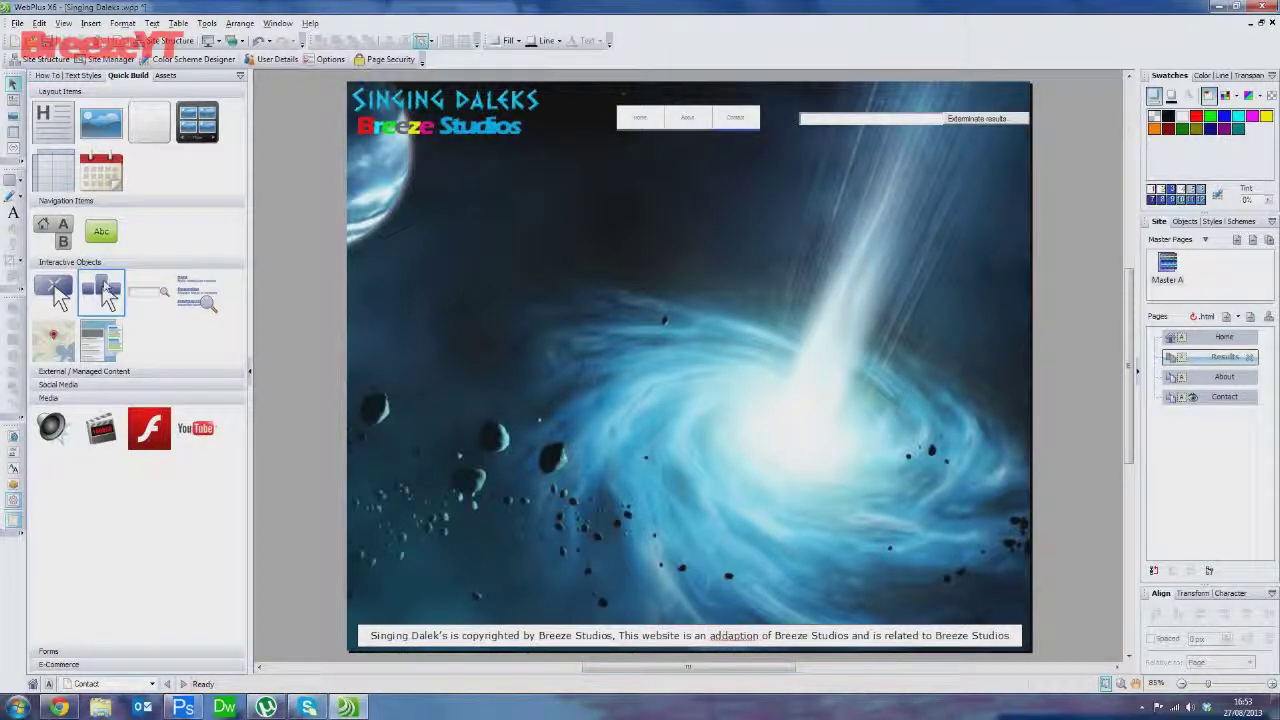
Draw a Google Map about 1134 by 438 px across the lower half of the Contact page and find the street address
{"action": "left_click", "coordinate": [53, 340]}
{"action": "left_click_drag", "start_coordinate": [374, 342], "coordinate": [1017, 589]}
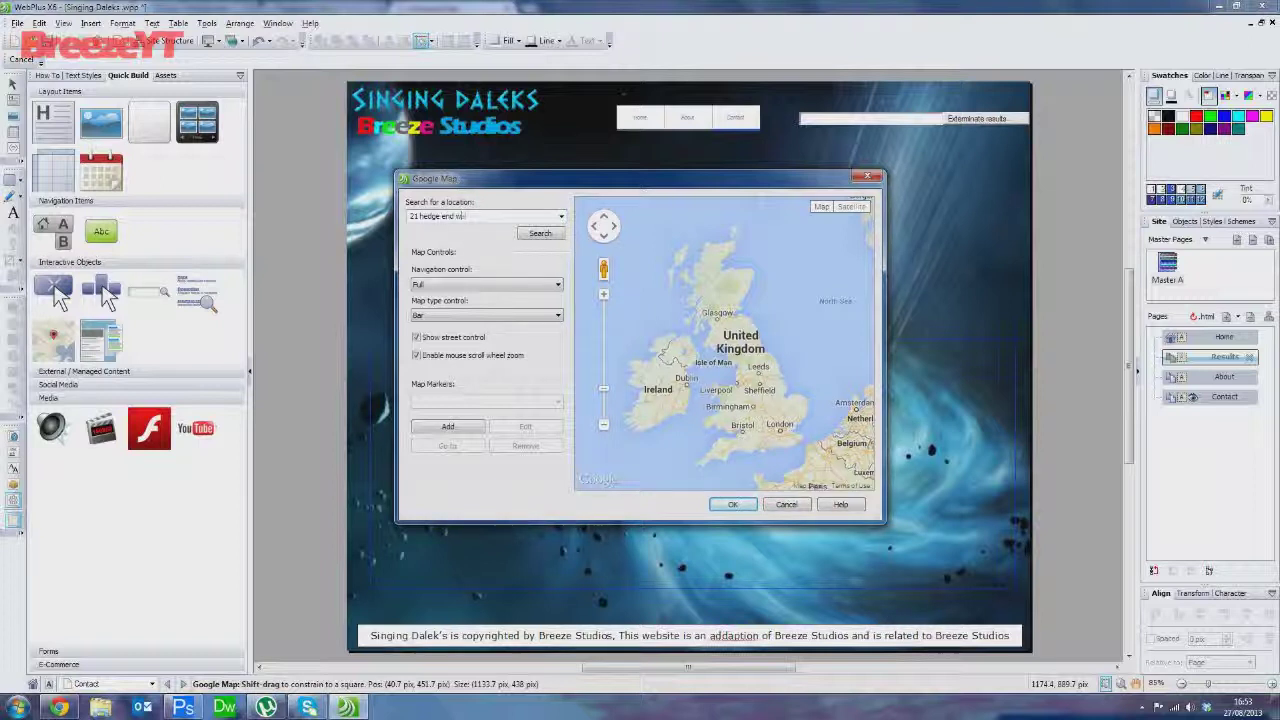
{"action": "left_click", "coordinate": [538, 236]}
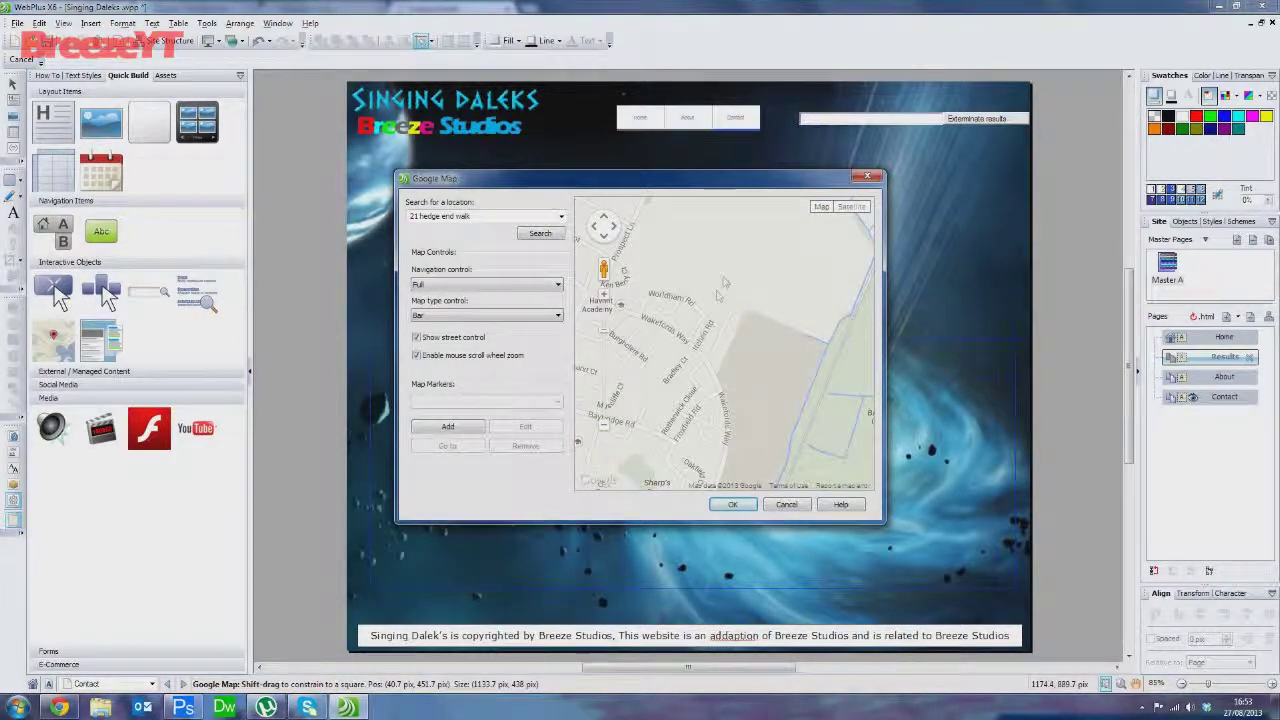
{"action": "scroll", "coordinate": [711, 360], "scroll_direction": "up", "scroll_amount": 1}
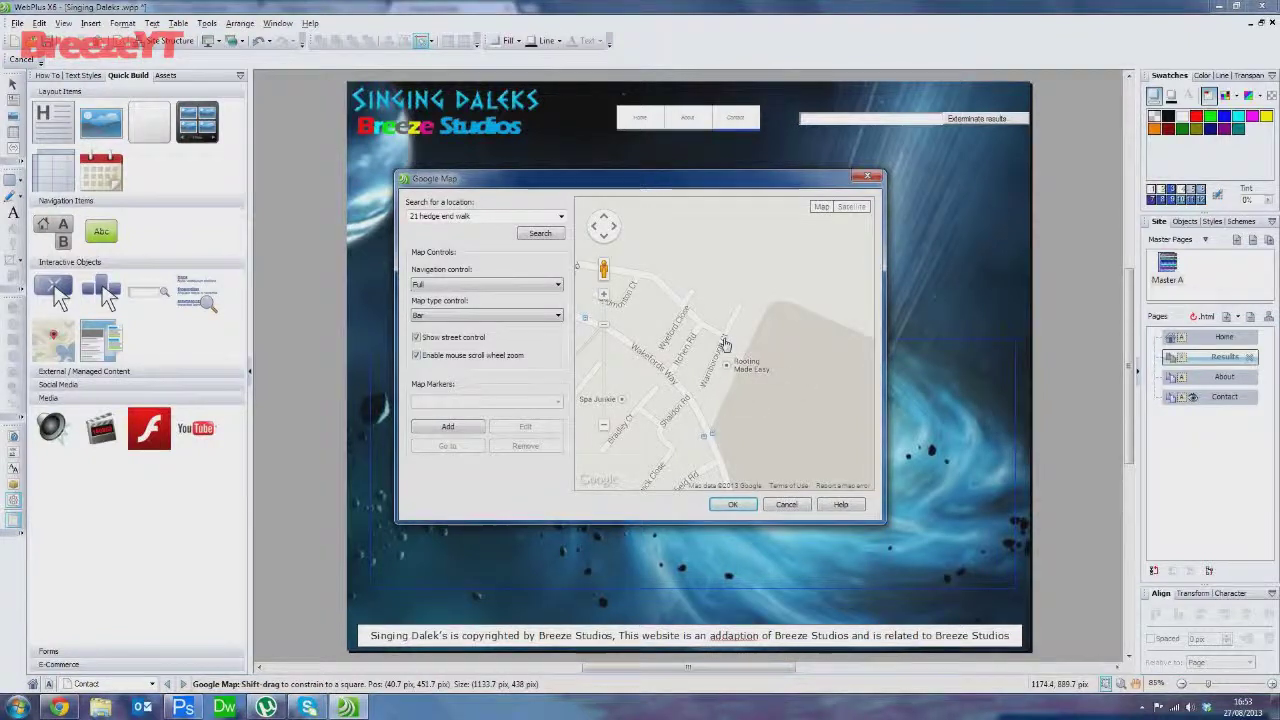
Check the details of the business marked at the address and compare the map's Satellite and Map views
{"action": "left_click", "coordinate": [726, 345]}
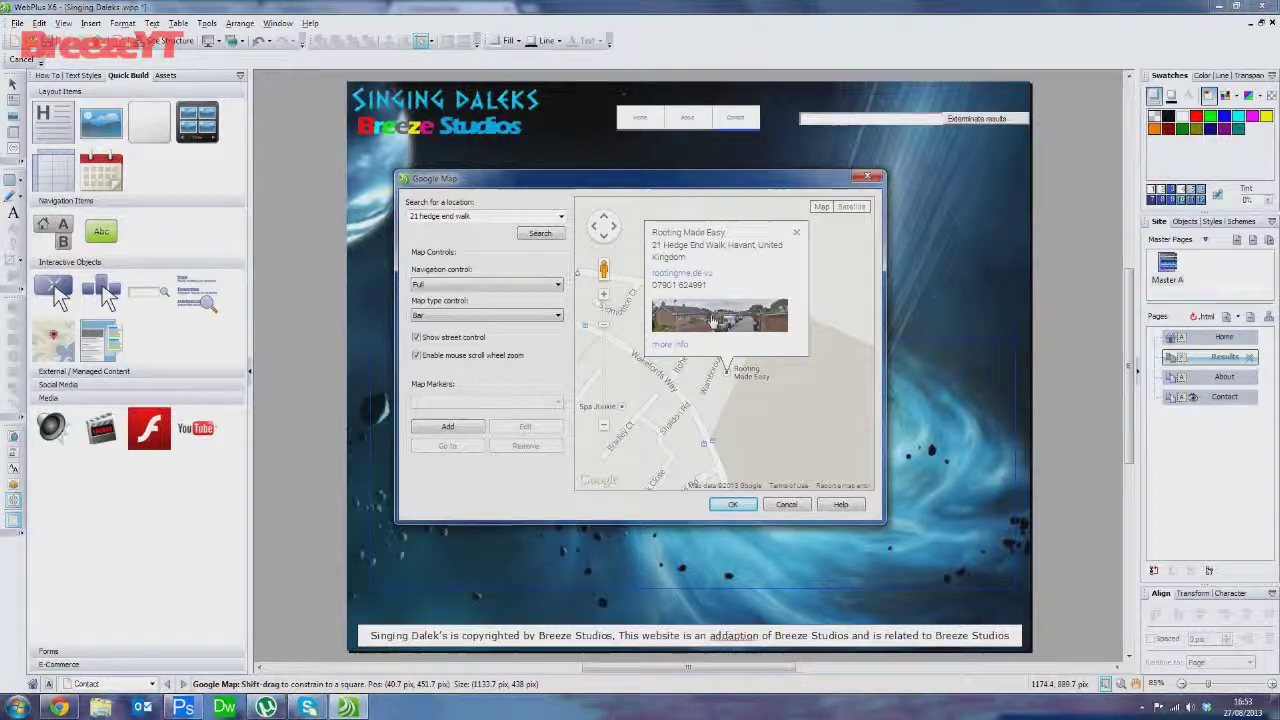
{"action": "left_click", "coordinate": [798, 235]}
{"action": "left_click", "coordinate": [851, 207]}
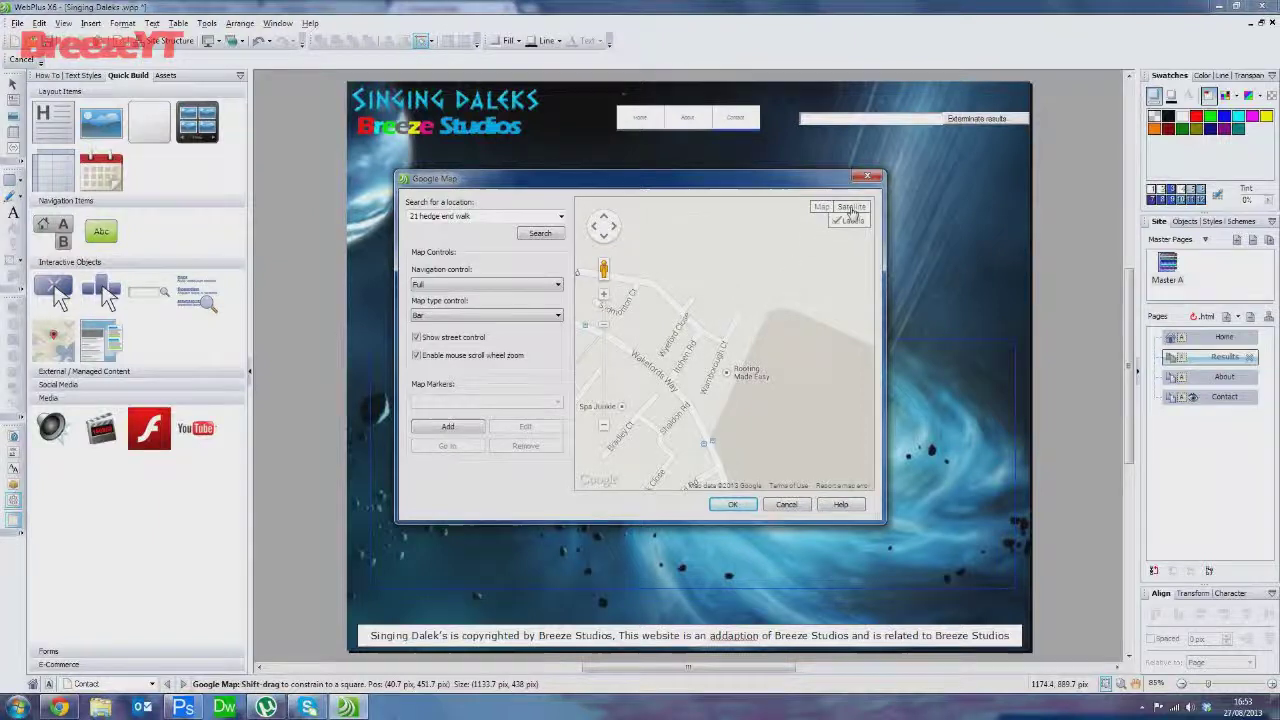
{"action": "left_click", "coordinate": [820, 208]}
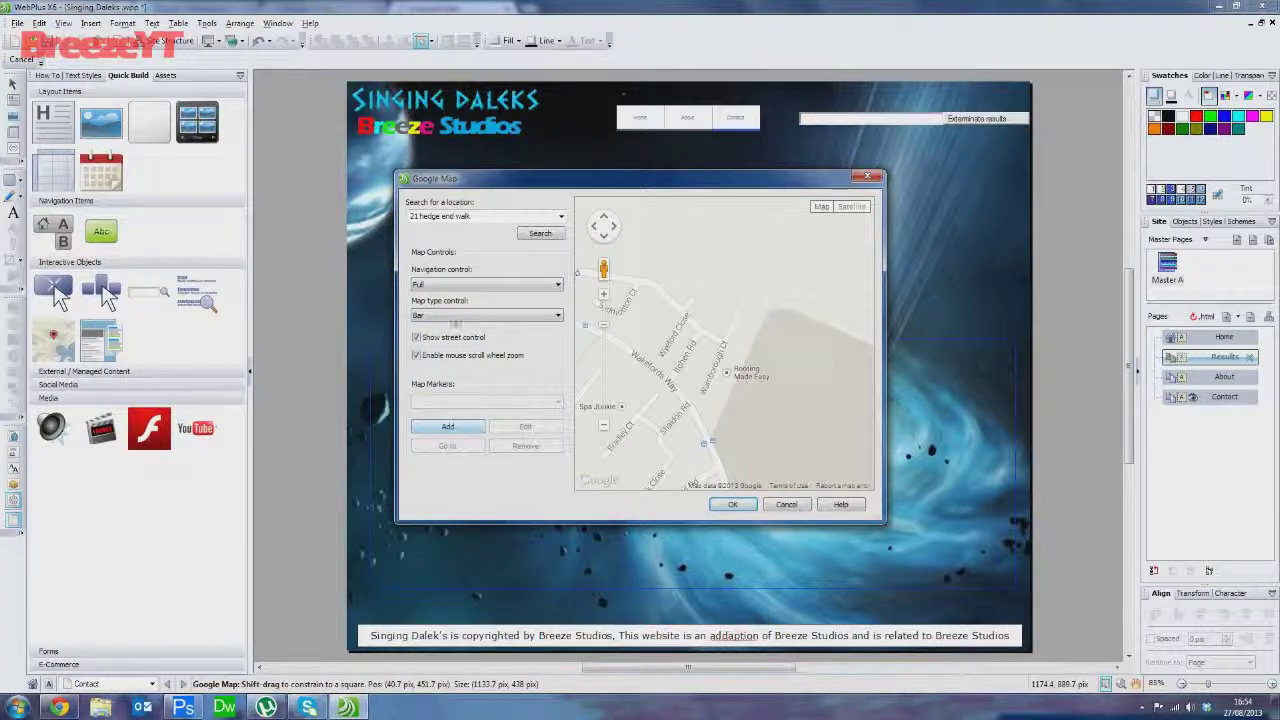
Try the Menu and None options for the map type control, restore Bar, and check the navigation control options
{"action": "left_click", "coordinate": [453, 316]}
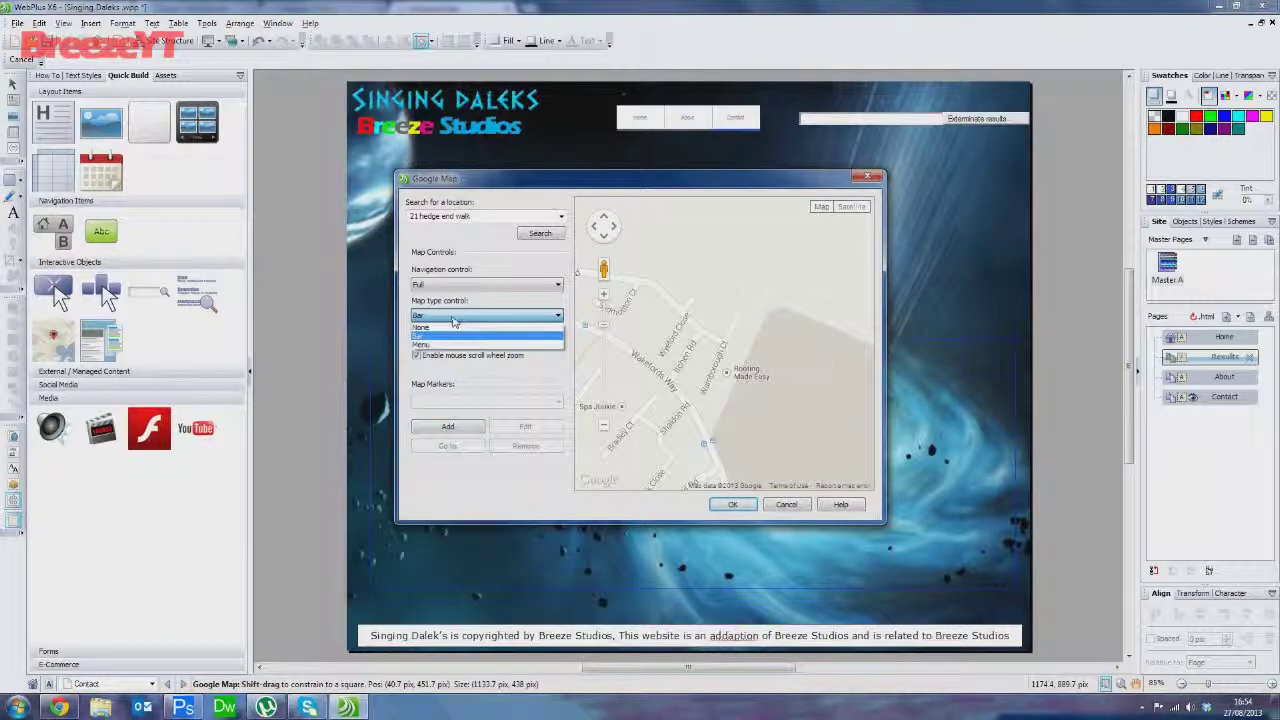
{"action": "left_click", "coordinate": [454, 318]}
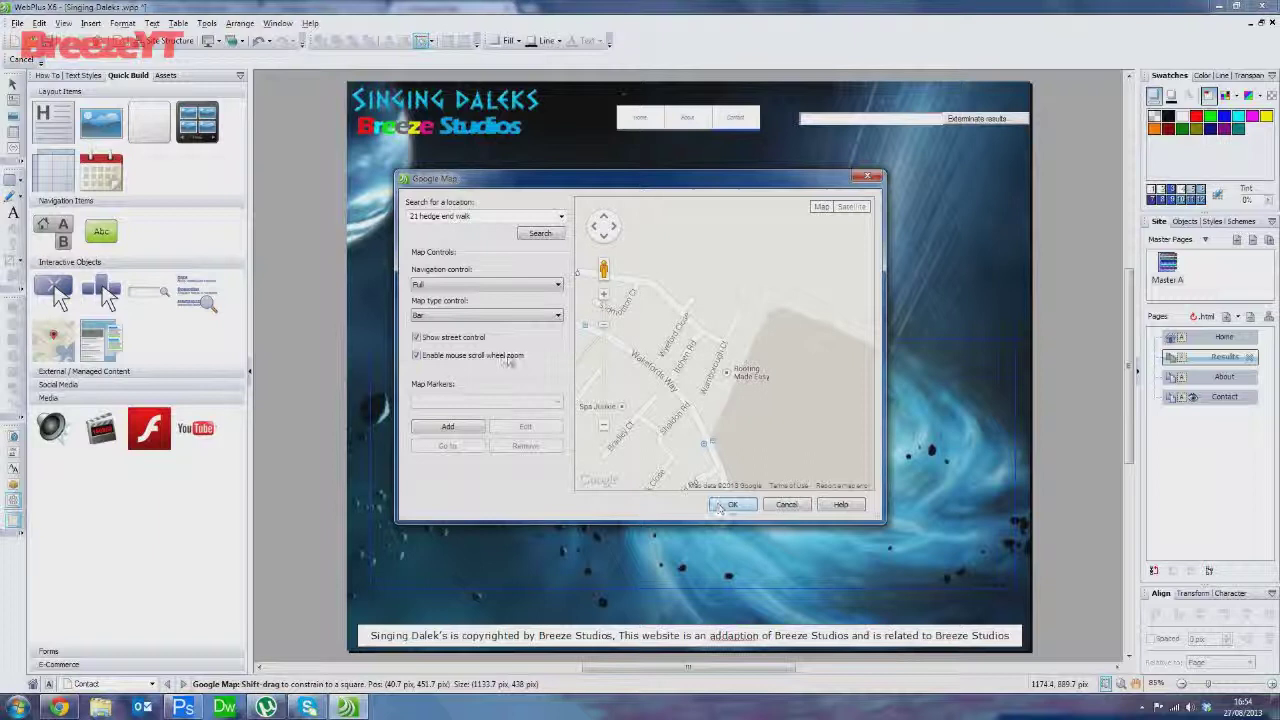
{"action": "left_click", "coordinate": [490, 316]}
{"action": "left_click", "coordinate": [470, 354]}
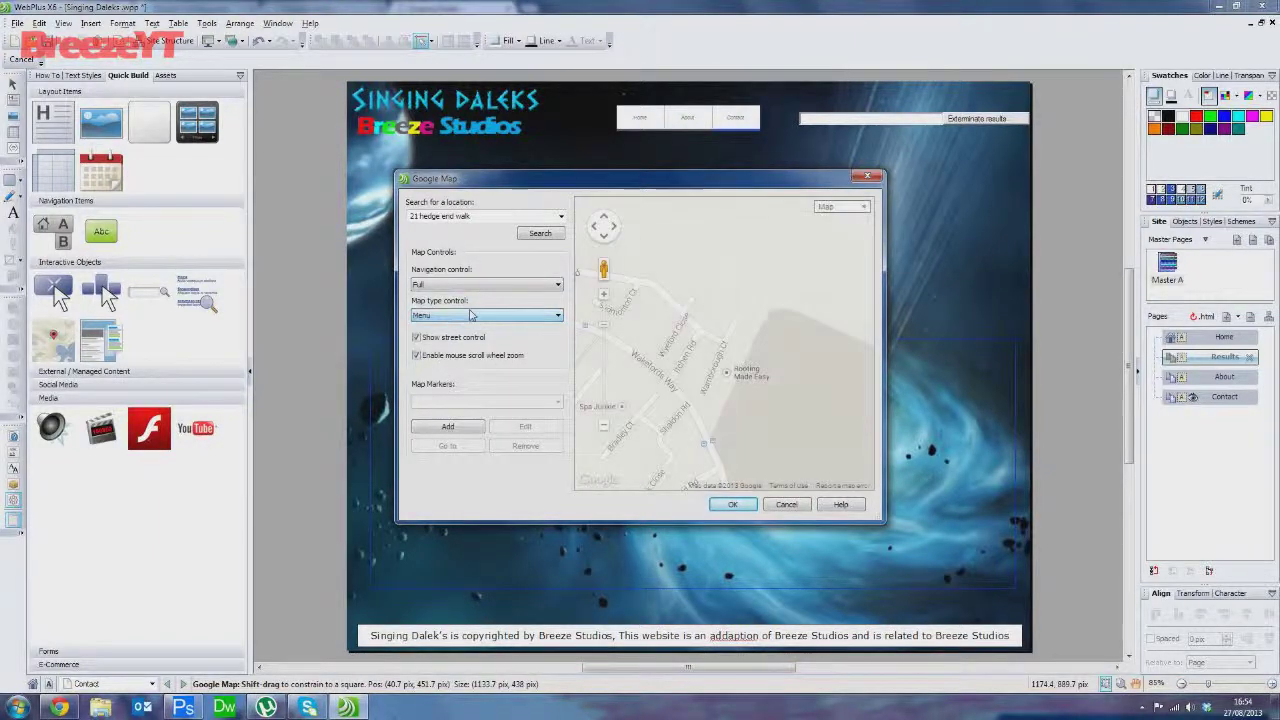
{"action": "left_click", "coordinate": [471, 316]}
{"action": "left_click", "coordinate": [470, 332]}
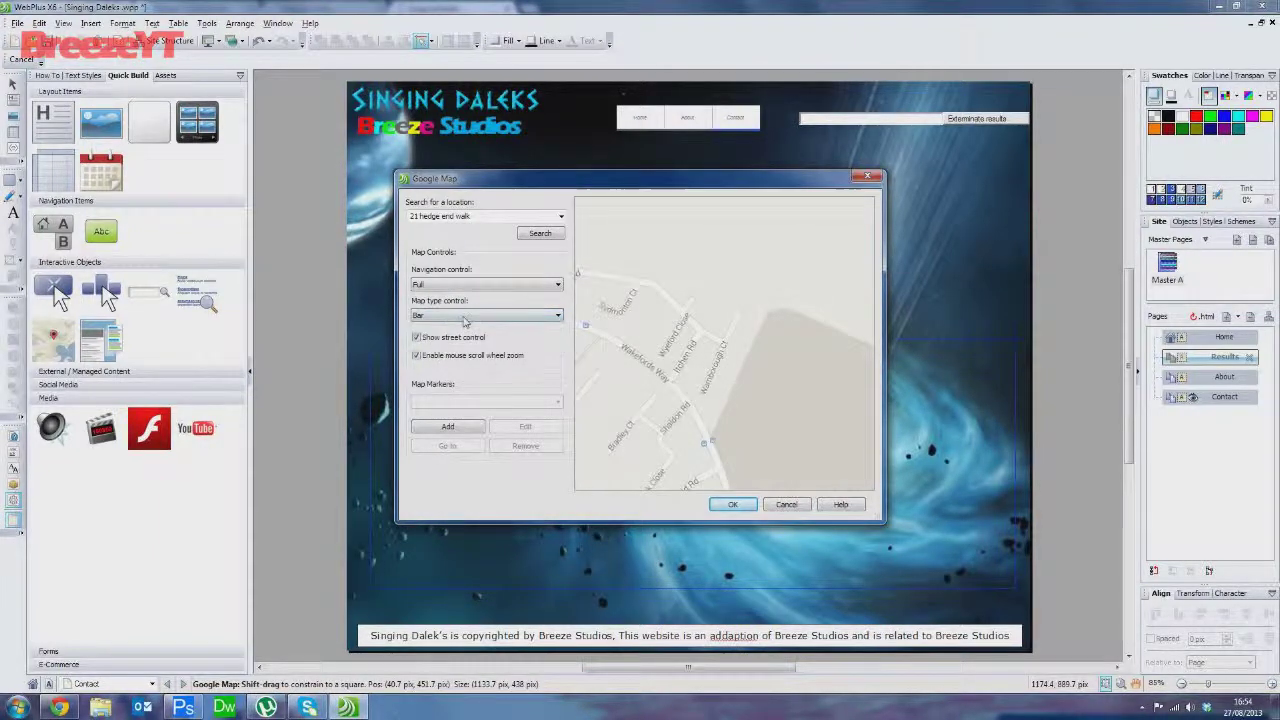
{"action": "left_click", "coordinate": [471, 316]}
{"action": "left_click", "coordinate": [474, 324]}
{"action": "left_click", "coordinate": [474, 316]}
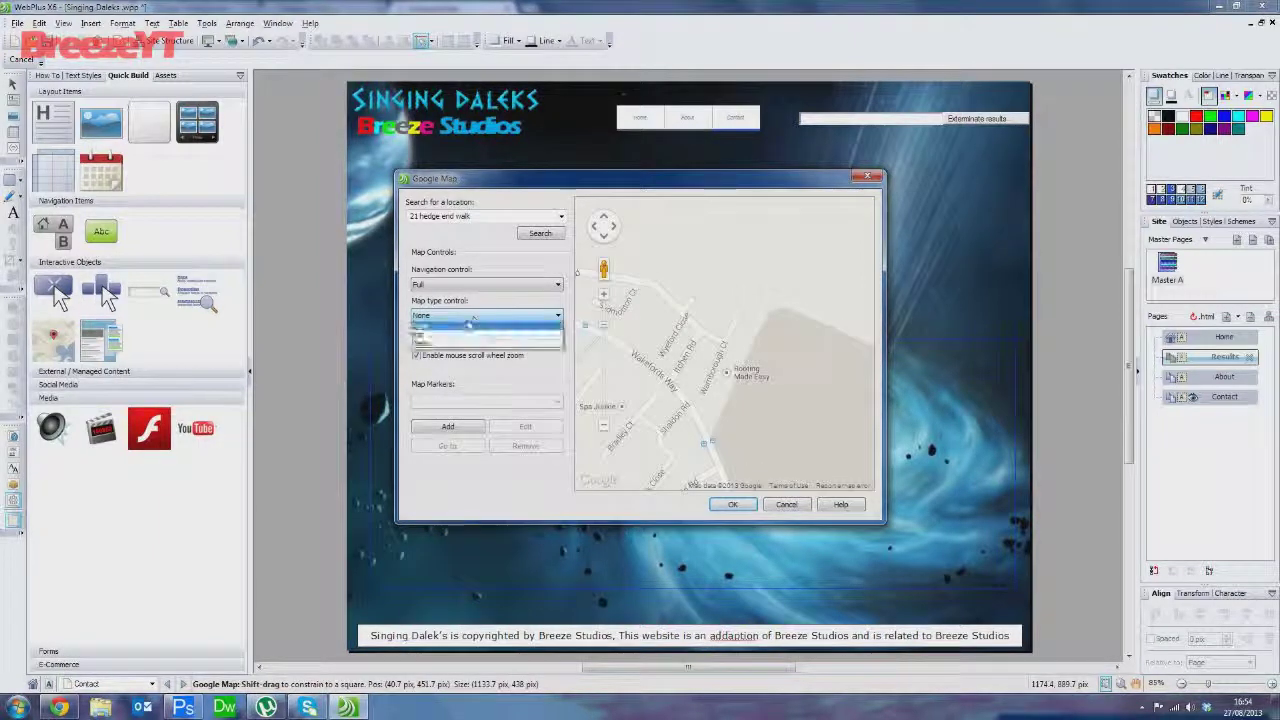
{"action": "left_click", "coordinate": [445, 337]}
{"action": "left_click", "coordinate": [474, 285]}
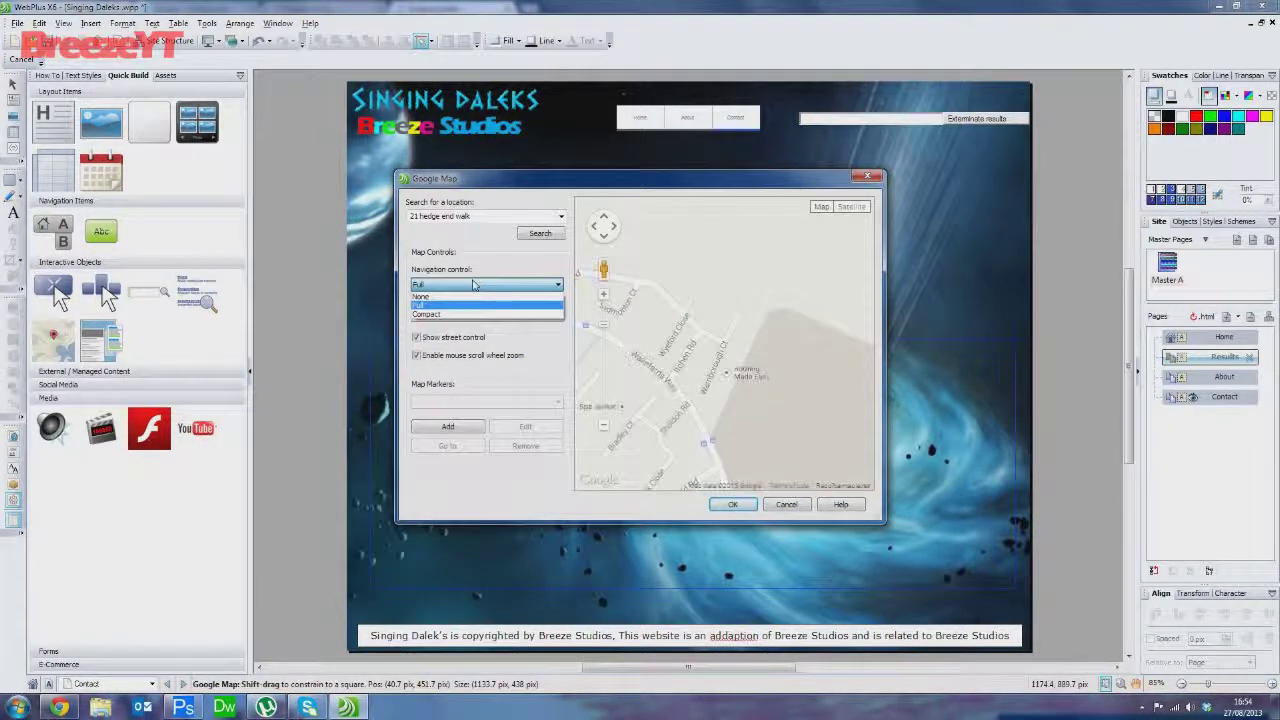
{"action": "left_click", "coordinate": [474, 285]}
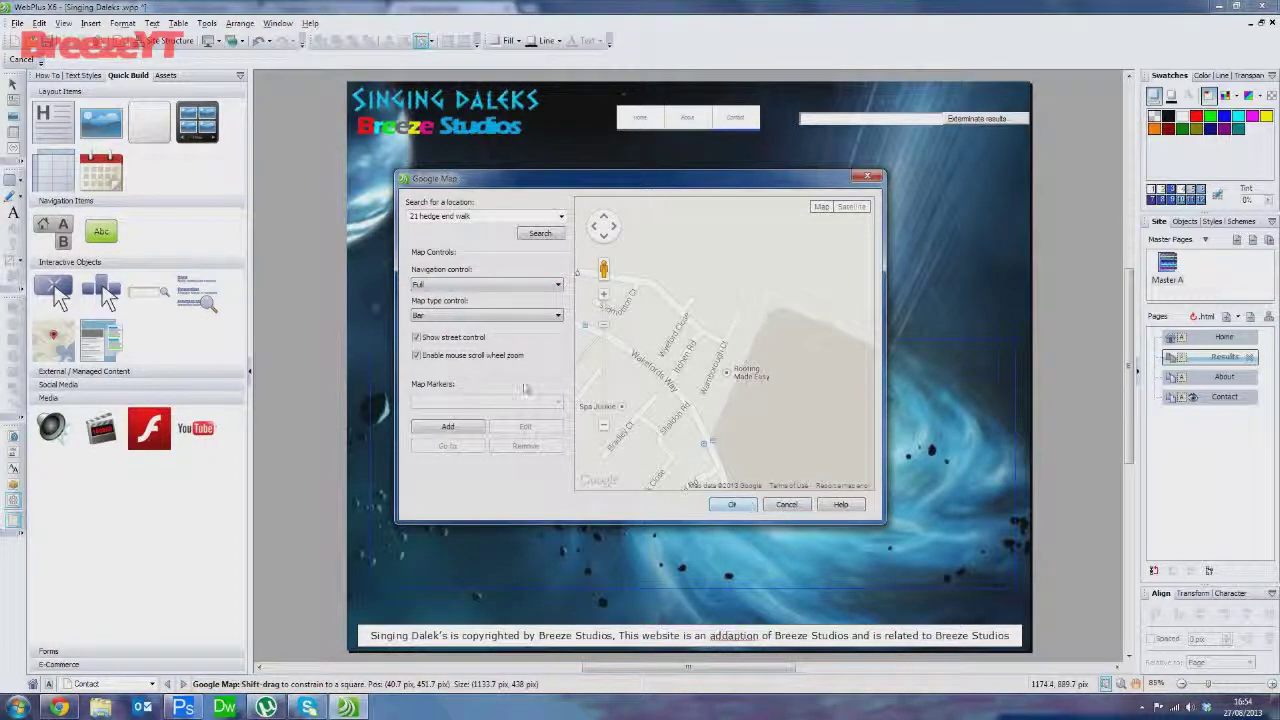
Accept the Google Map settings to place the map on the Contact page and deselect it
{"action": "left_click", "coordinate": [417, 337]}
{"action": "left_click", "coordinate": [734, 505]}
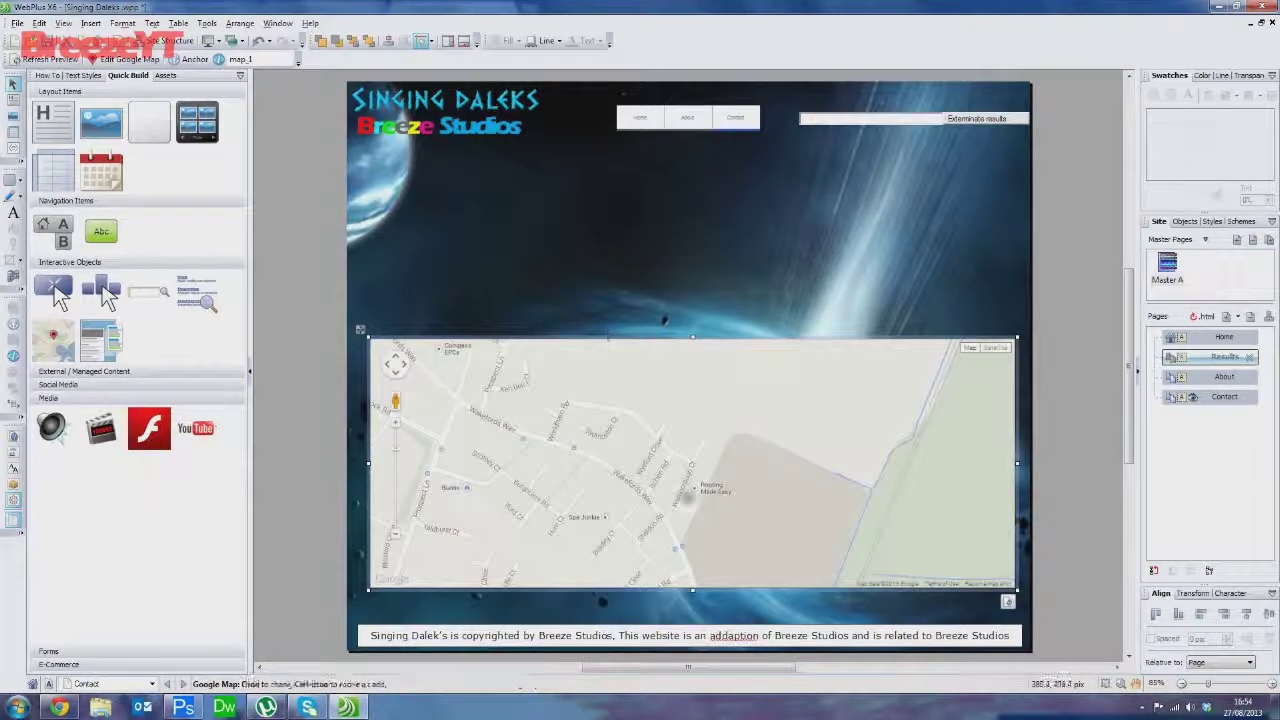
{"action": "left_click", "coordinate": [538, 255]}
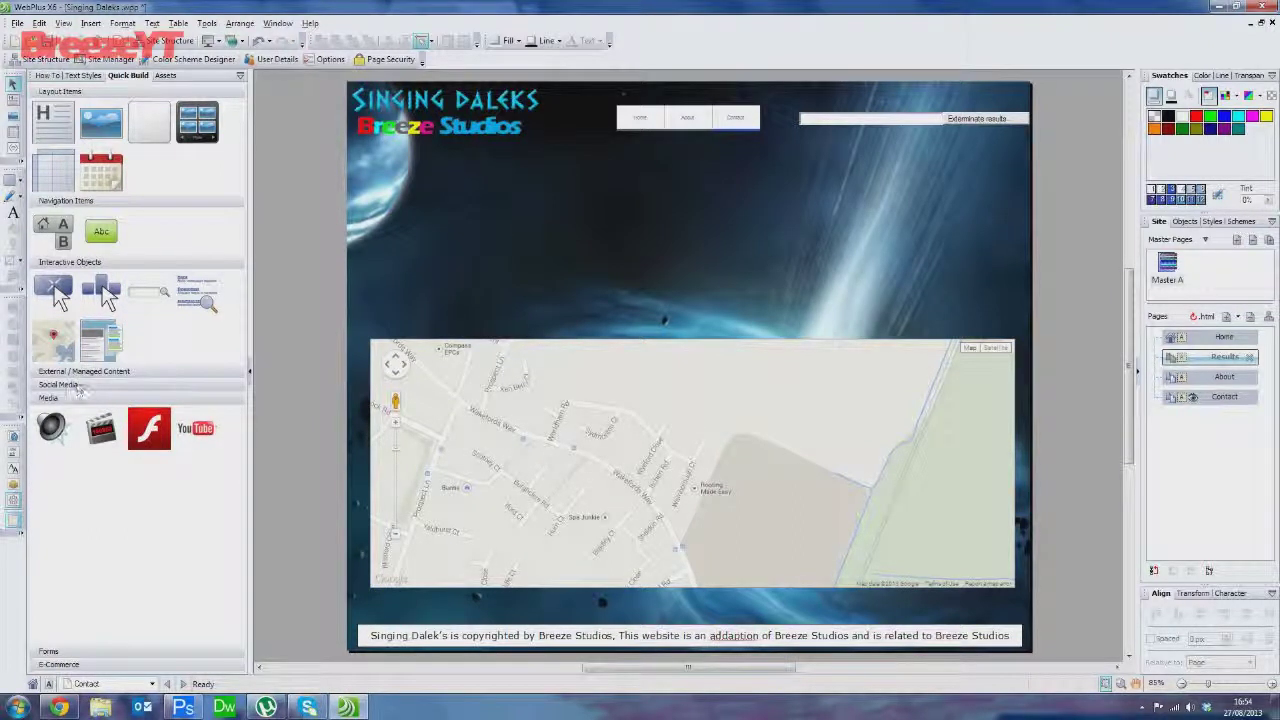
Start a new form above the map on the Contact page, choosing to use and adapt a standard form
{"action": "left_click", "coordinate": [56, 651]}
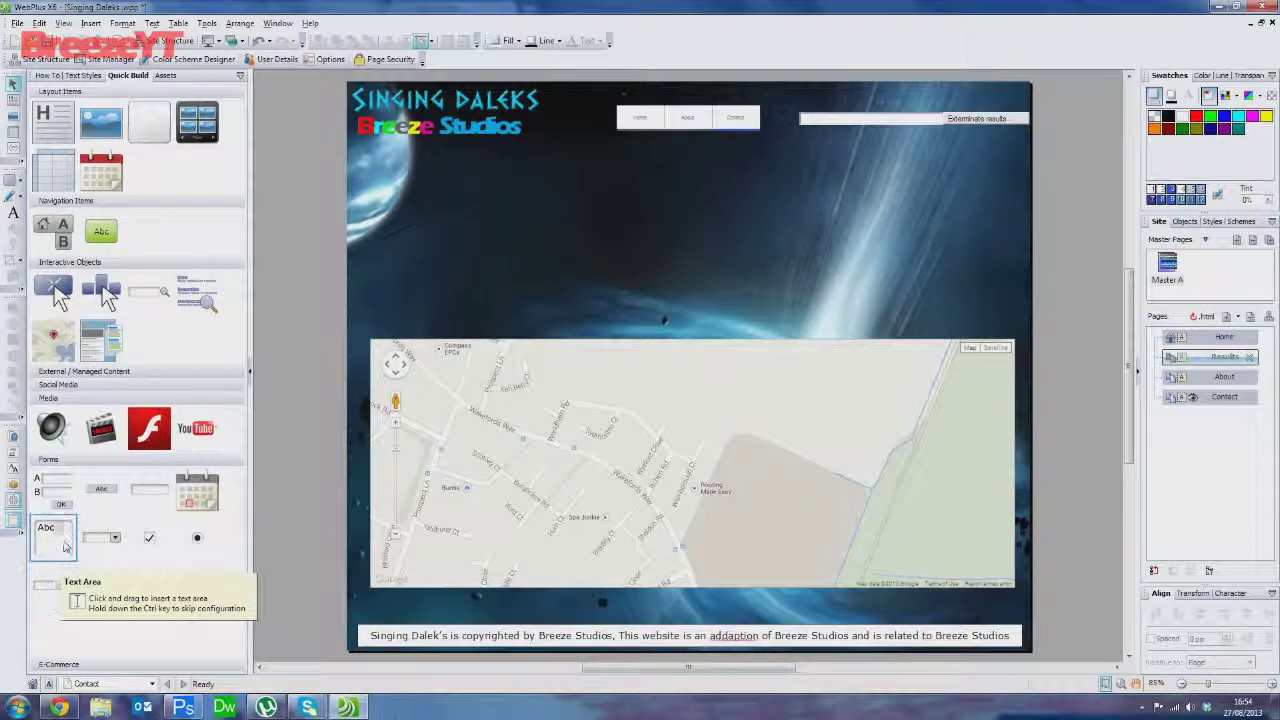
{"action": "left_click", "coordinate": [100, 581]}
{"action": "left_click", "coordinate": [410, 206]}
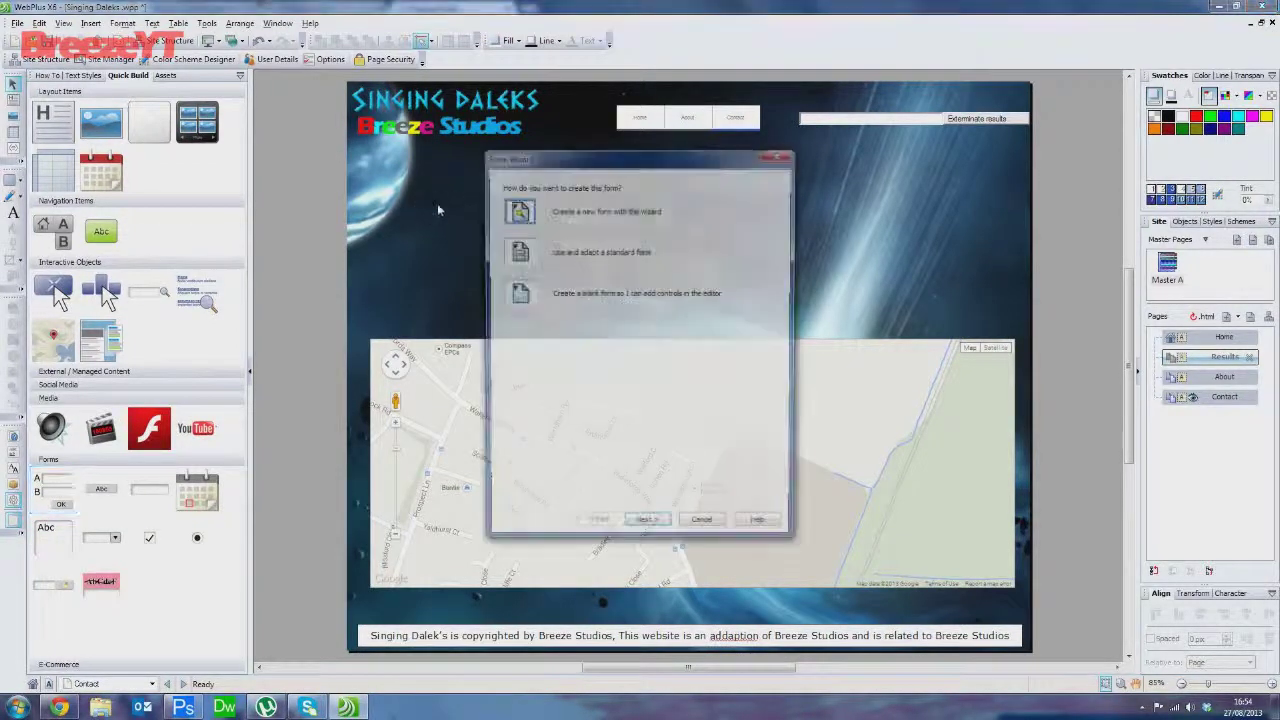
{"action": "left_click", "coordinate": [517, 251]}
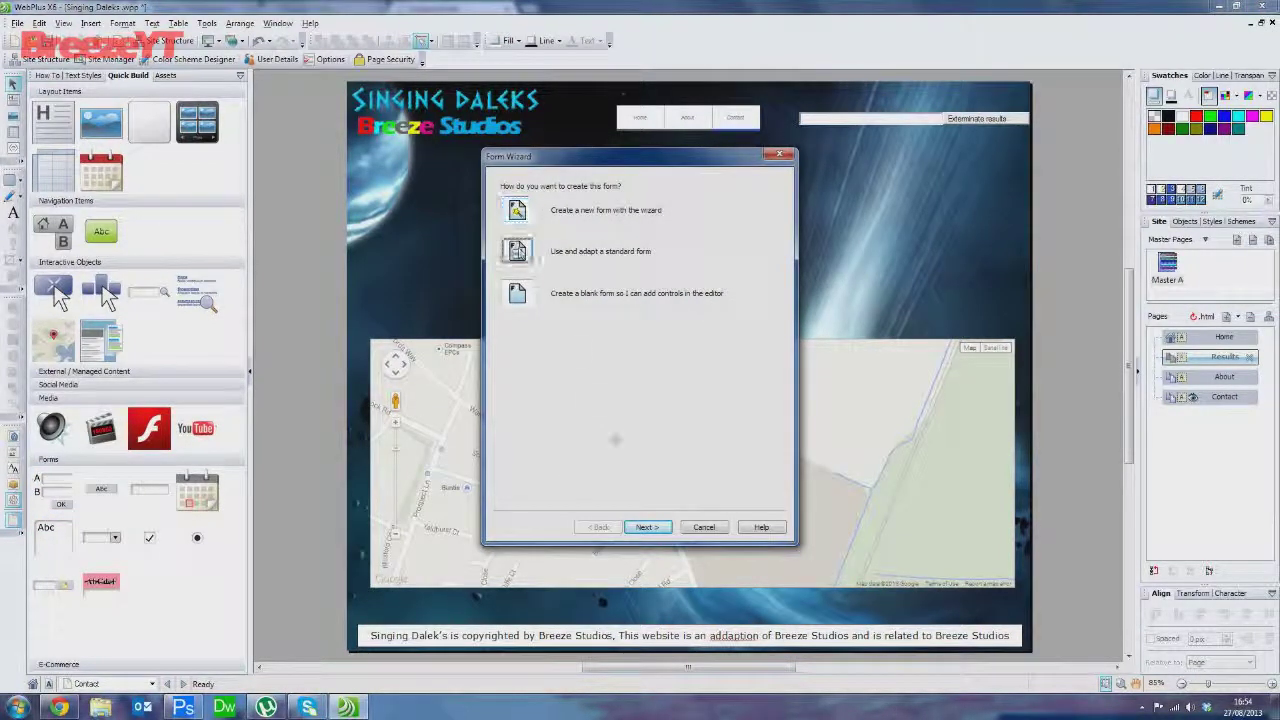
{"action": "left_click", "coordinate": [648, 527]}
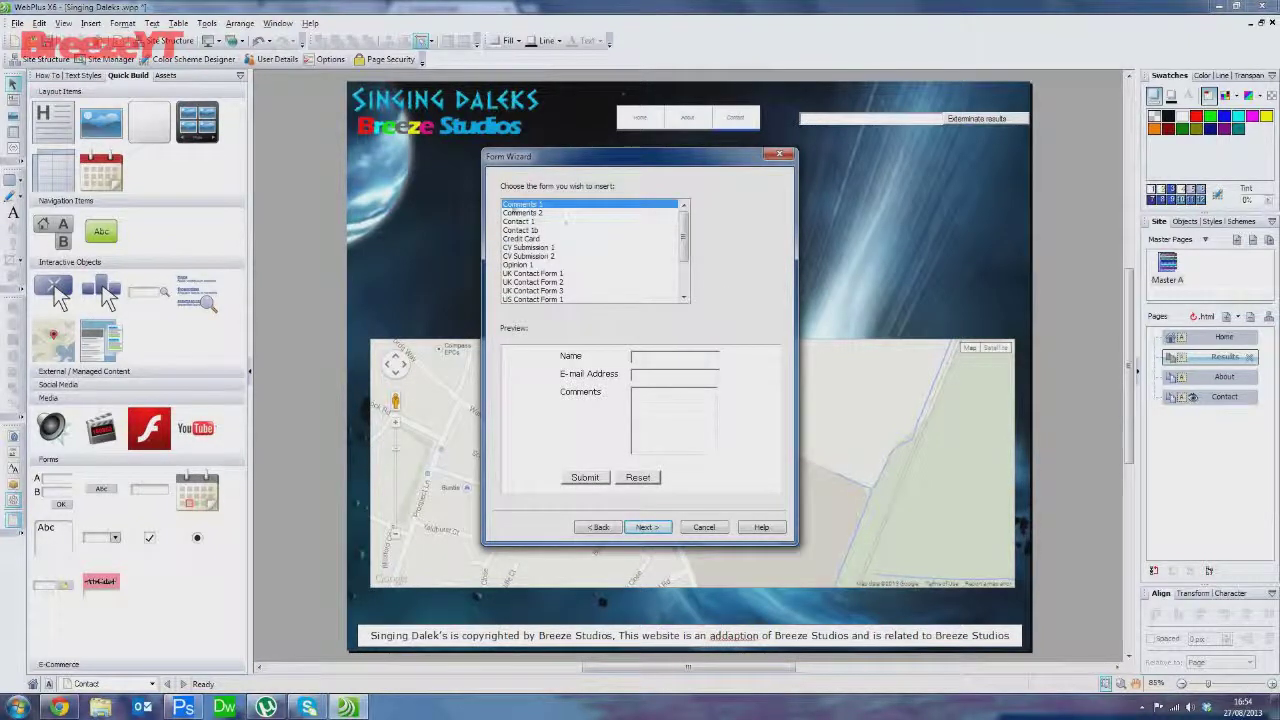
Compare the previews of the standard forms, including Contact 1b, CV Submission 1, Comments 2 and the UK and US contact forms
{"action": "left_click", "coordinate": [533, 230]}
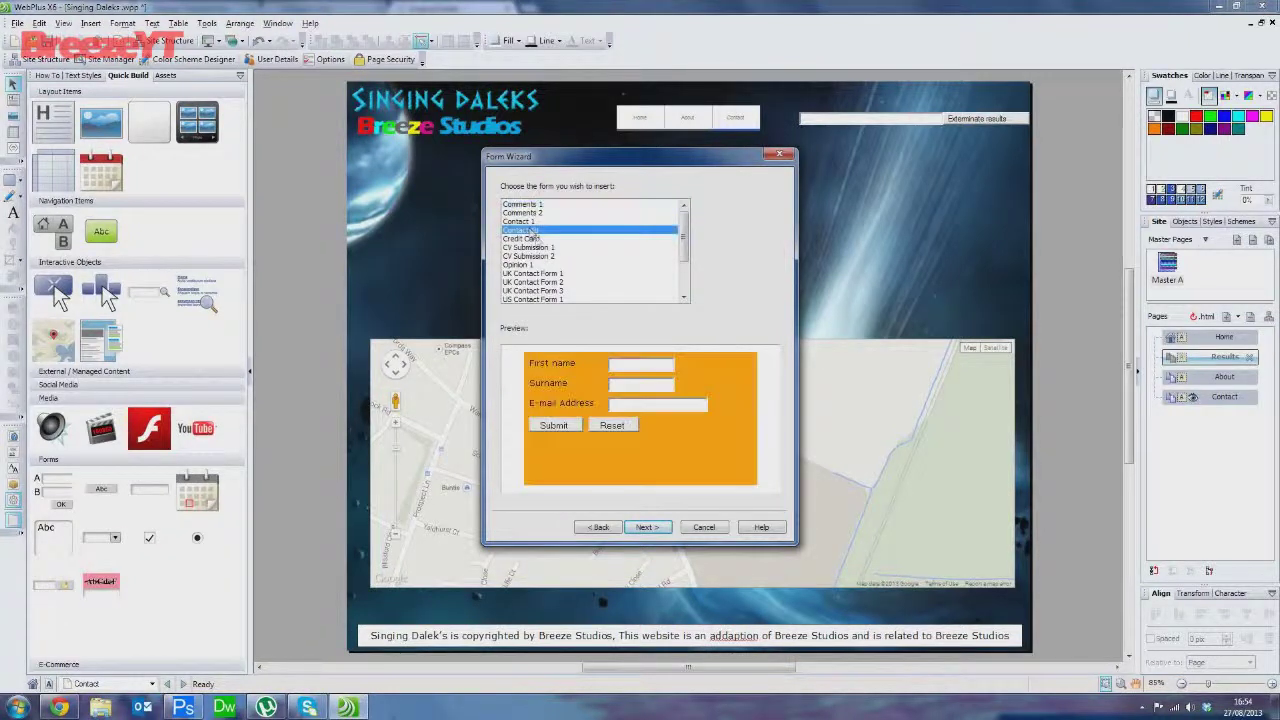
{"action": "left_click", "coordinate": [532, 248]}
{"action": "left_click", "coordinate": [526, 239]}
{"action": "left_click", "coordinate": [526, 248]}
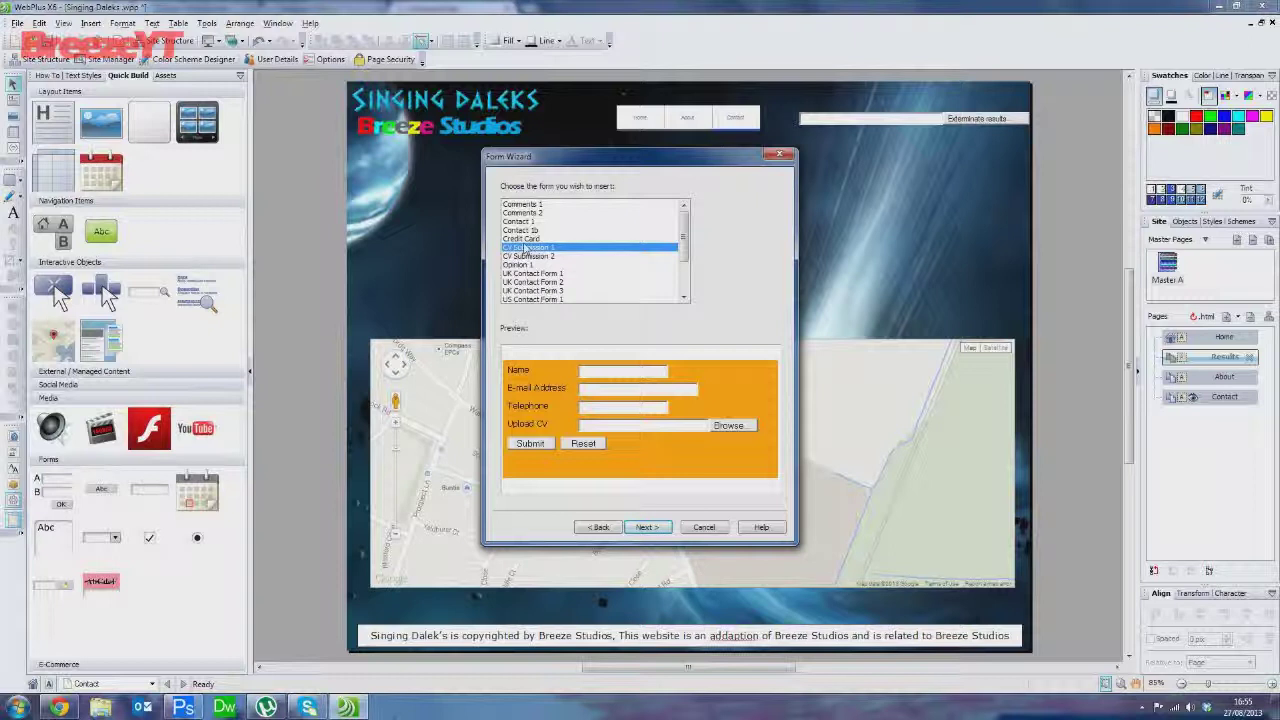
{"action": "left_click", "coordinate": [522, 239]}
{"action": "left_click", "coordinate": [527, 252]}
{"action": "left_click", "coordinate": [533, 273]}
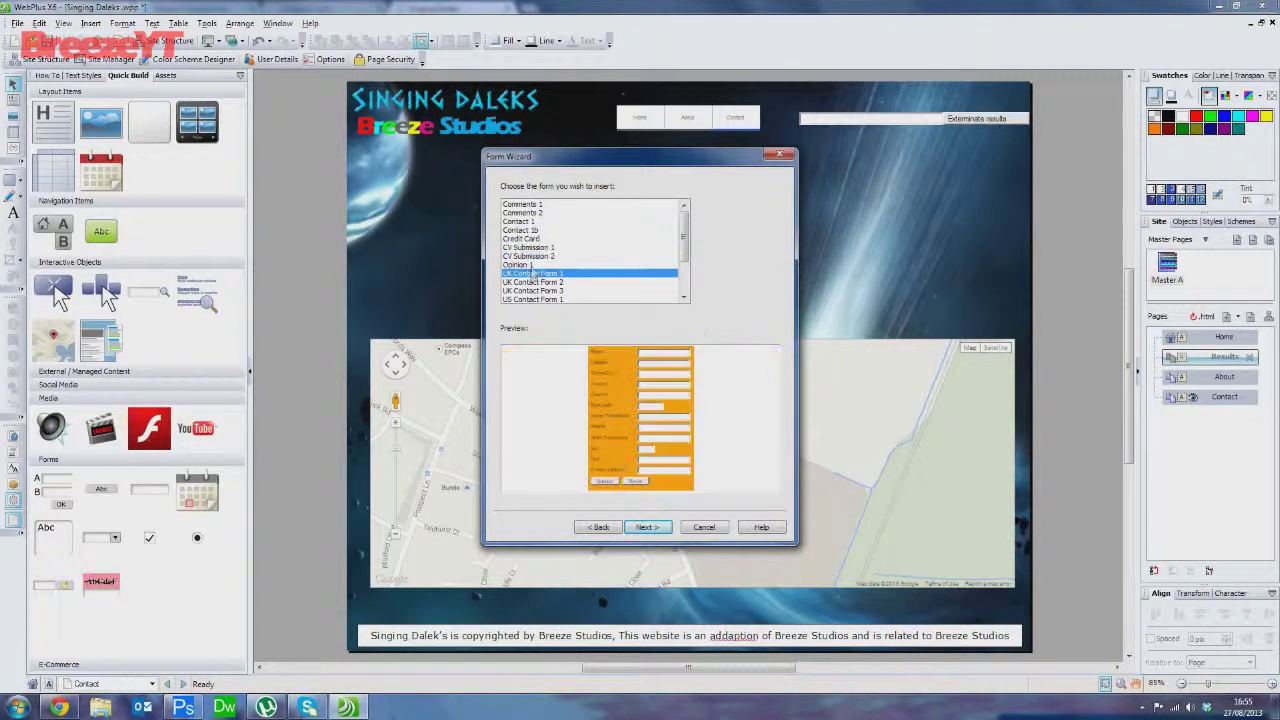
{"action": "left_click", "coordinate": [560, 284]}
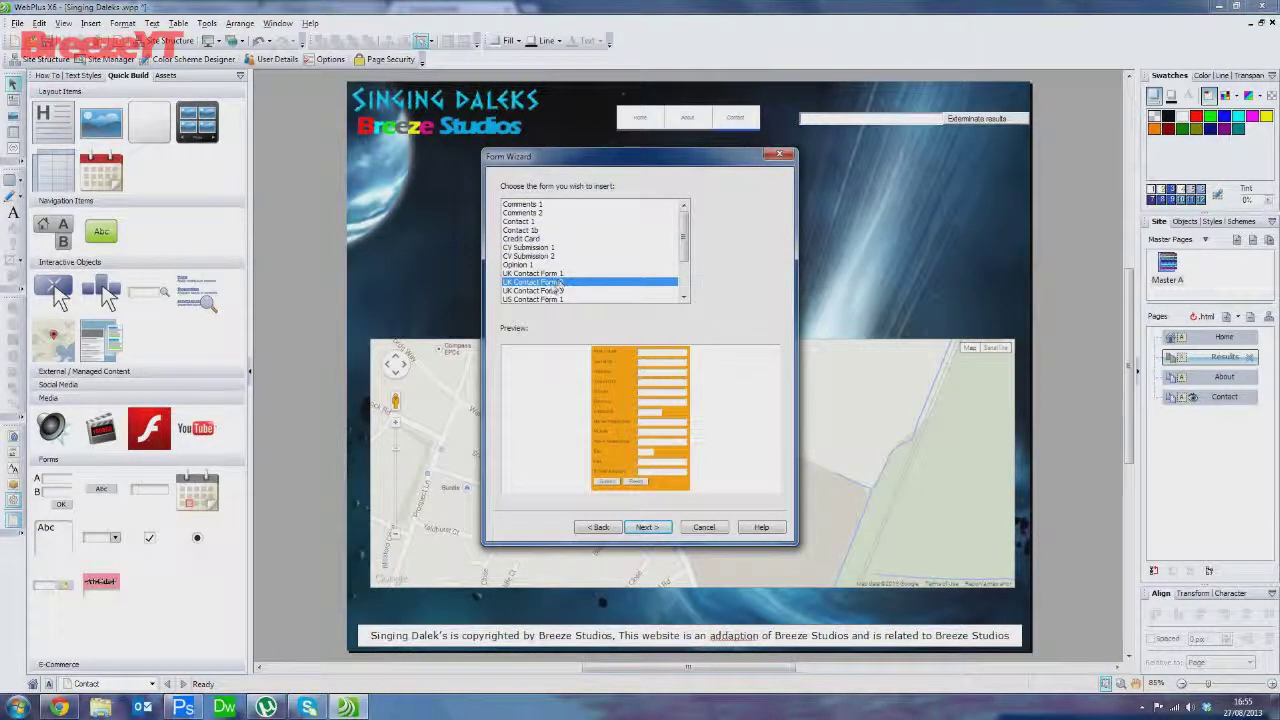
{"action": "left_click", "coordinate": [555, 290]}
{"action": "left_click", "coordinate": [552, 299]}
{"action": "left_click", "coordinate": [551, 299]}
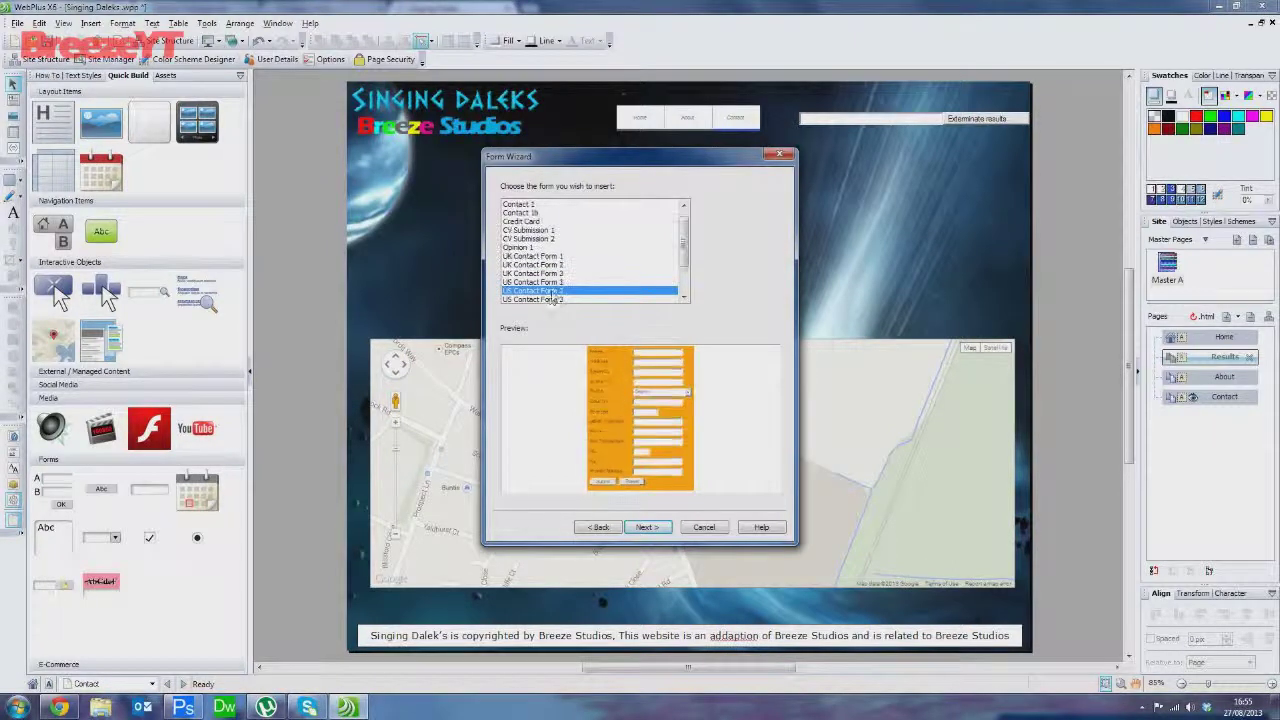
{"action": "scroll", "coordinate": [550, 280], "scroll_direction": "up", "scroll_amount": 2}
{"action": "left_click", "coordinate": [531, 229]}
{"action": "left_click", "coordinate": [534, 221]}
{"action": "left_click", "coordinate": [538, 213]}
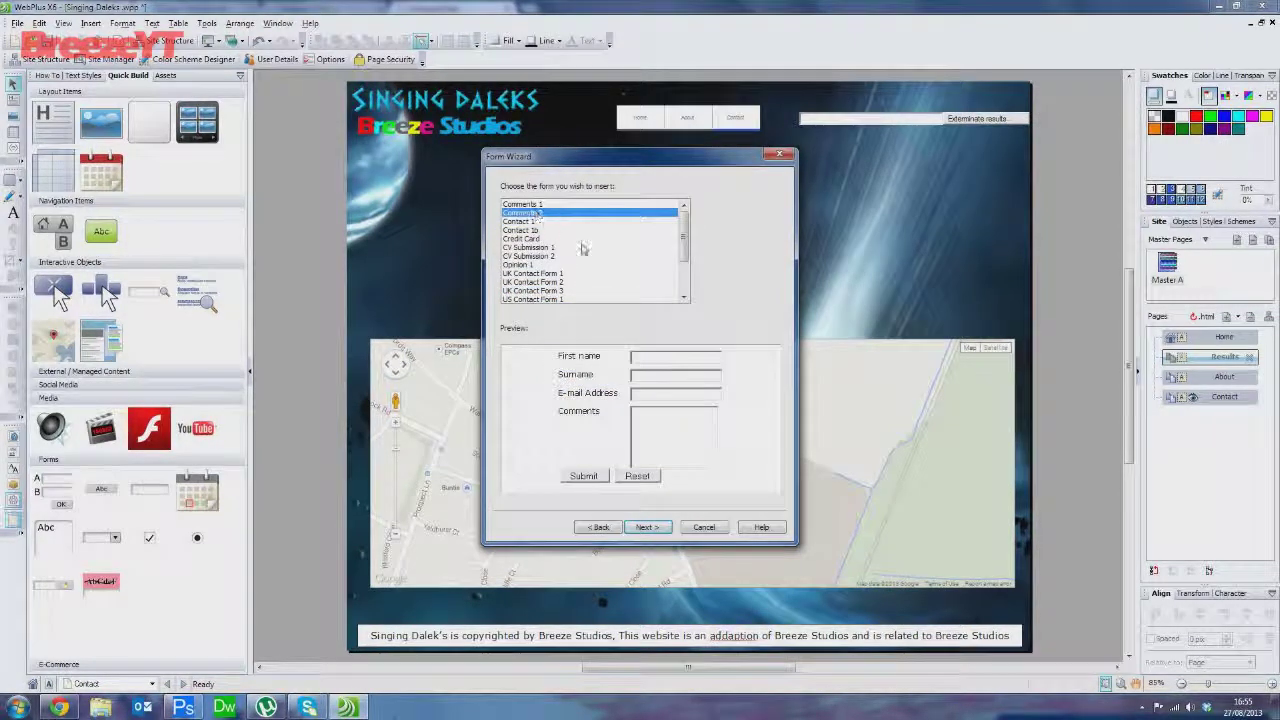
Choose the Comments 1 standard form and delete its Reset button
{"action": "left_click", "coordinate": [522, 204]}
{"action": "left_click", "coordinate": [530, 212]}
{"action": "left_click", "coordinate": [530, 205]}
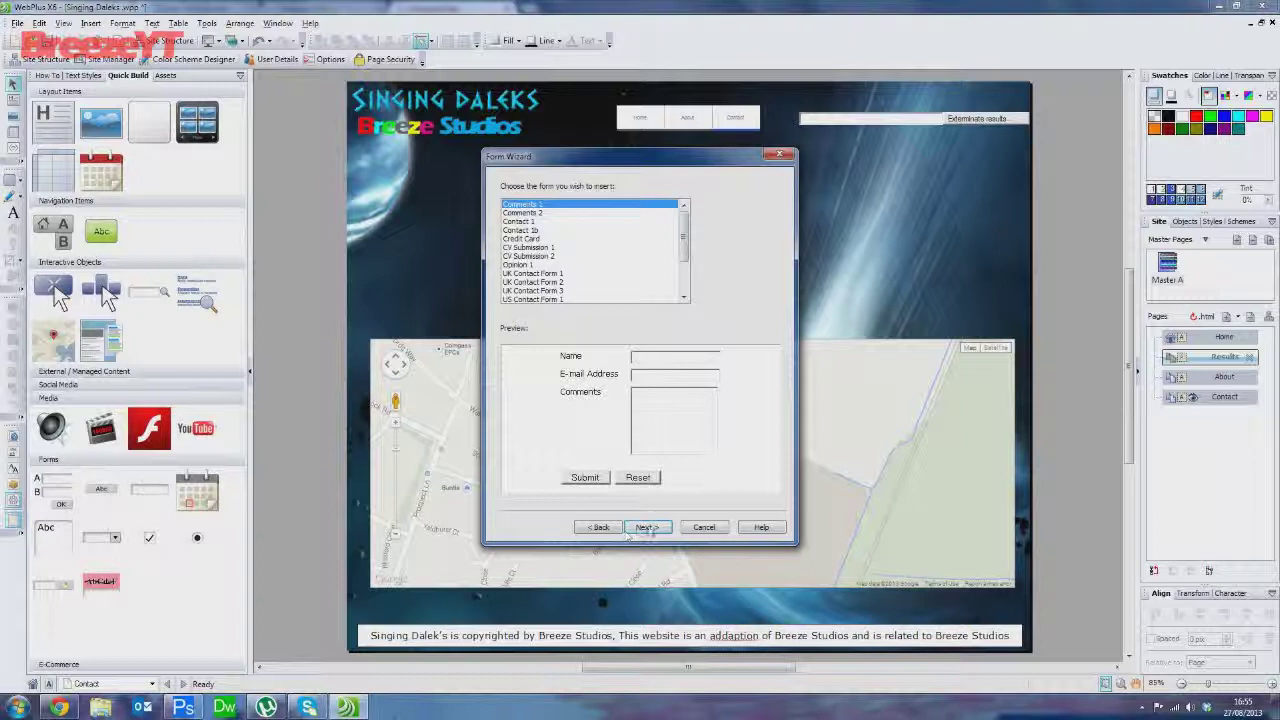
{"action": "left_click", "coordinate": [641, 528]}
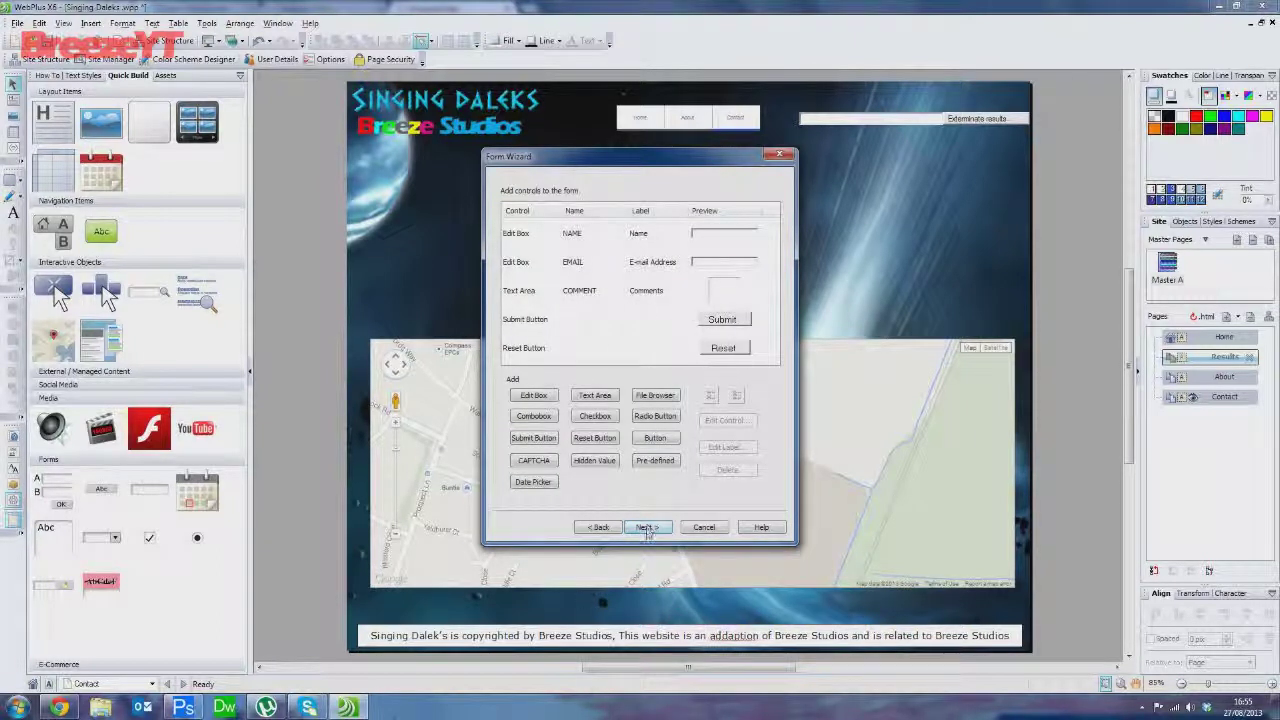
{"action": "left_click", "coordinate": [566, 348]}
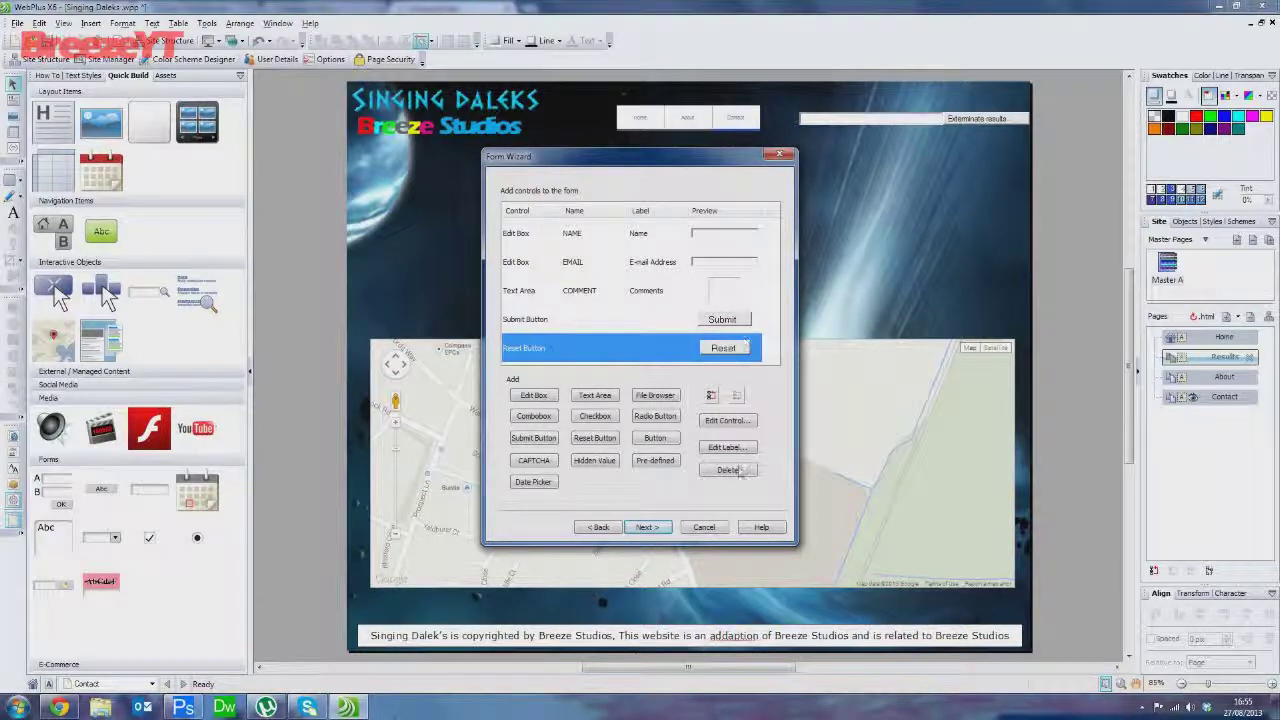
{"action": "left_click", "coordinate": [738, 471]}
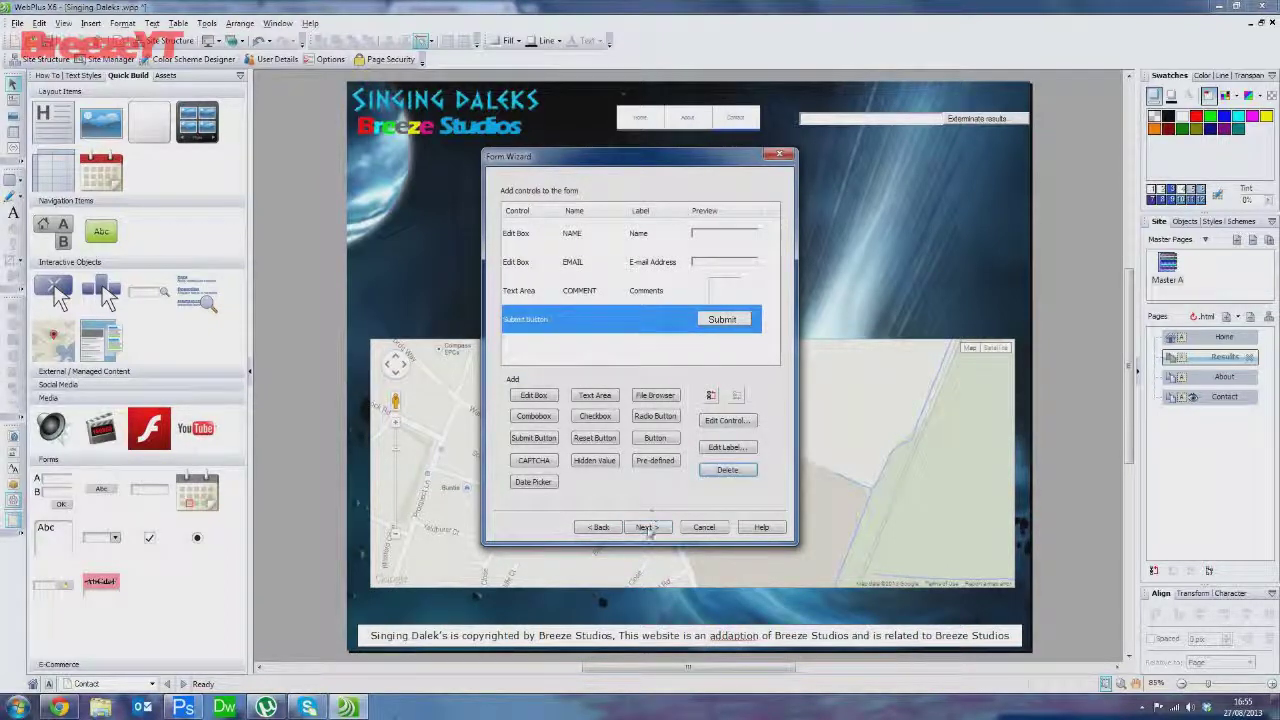
Set the form data to be sent to an email address, enter the site's admin e-mail, and finish the form
{"action": "left_click", "coordinate": [646, 527]}
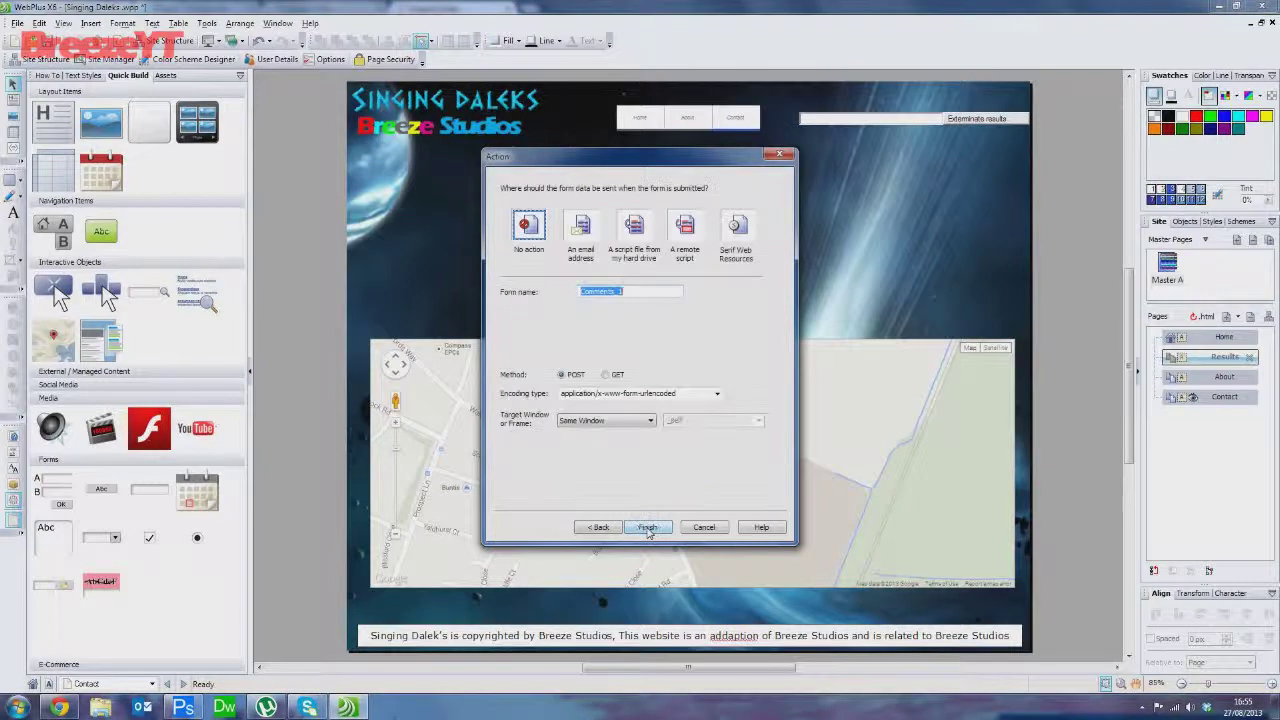
{"action": "left_click", "coordinate": [584, 228]}
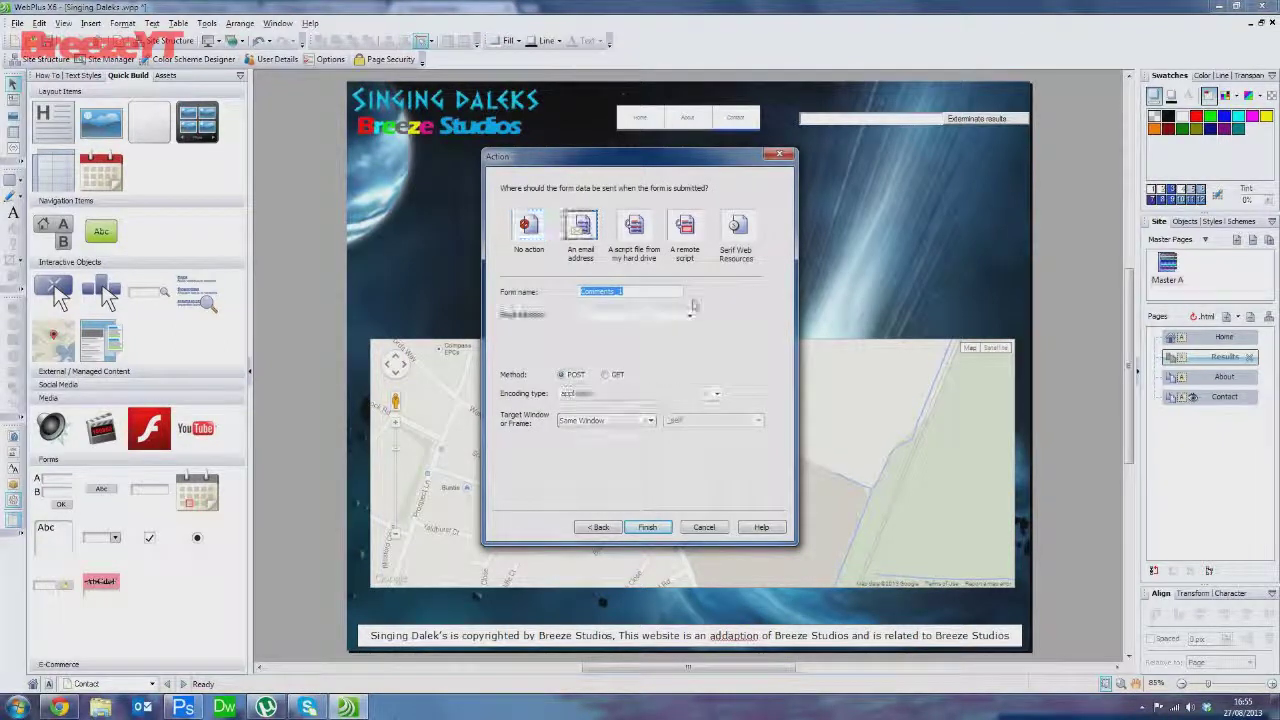
{"action": "left_click", "coordinate": [620, 315]}
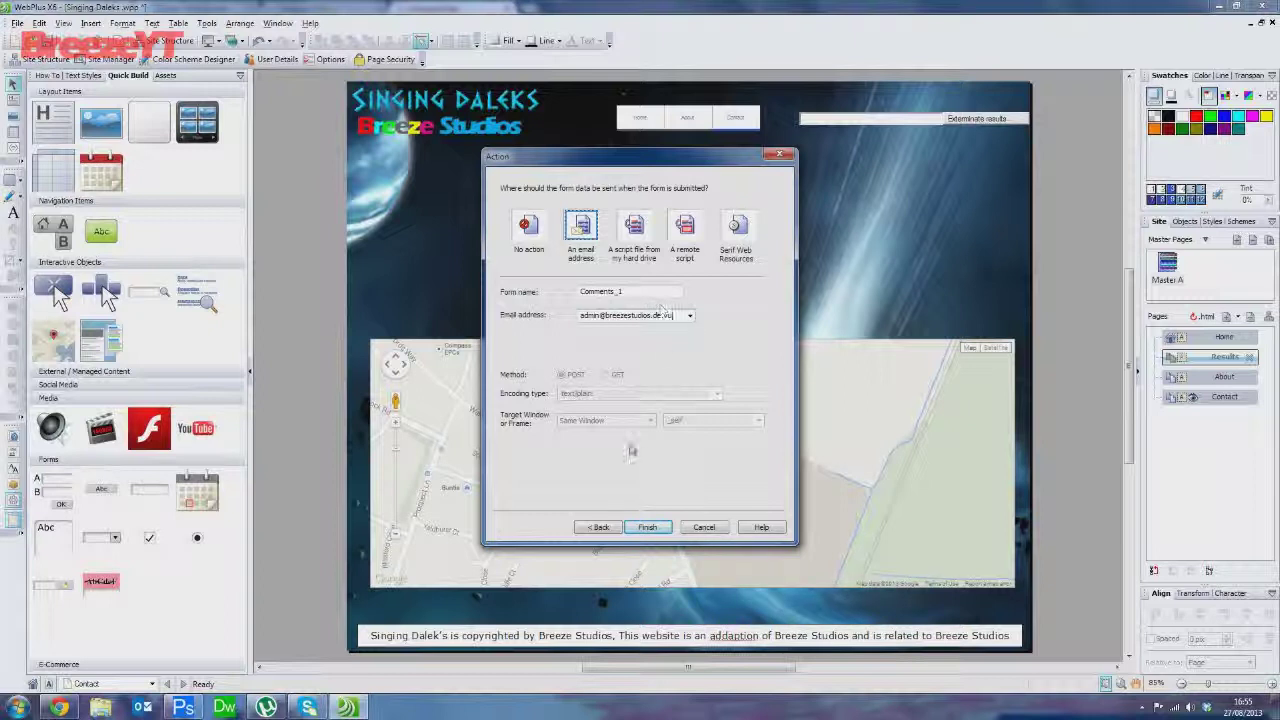
{"action": "left_click", "coordinate": [648, 528]}
Move the comments form into the space above the map and enlarge its frame to fill most of the page width
{"action": "left_click_drag", "start_coordinate": [500, 257], "coordinate": [490, 215]}
{"action": "left_click_drag", "start_coordinate": [564, 286], "coordinate": [703, 331]}
{"action": "left_click_drag", "start_coordinate": [614, 297], "coordinate": [741, 336]}
{"action": "left_click_drag", "start_coordinate": [906, 318], "coordinate": [906, 318]}
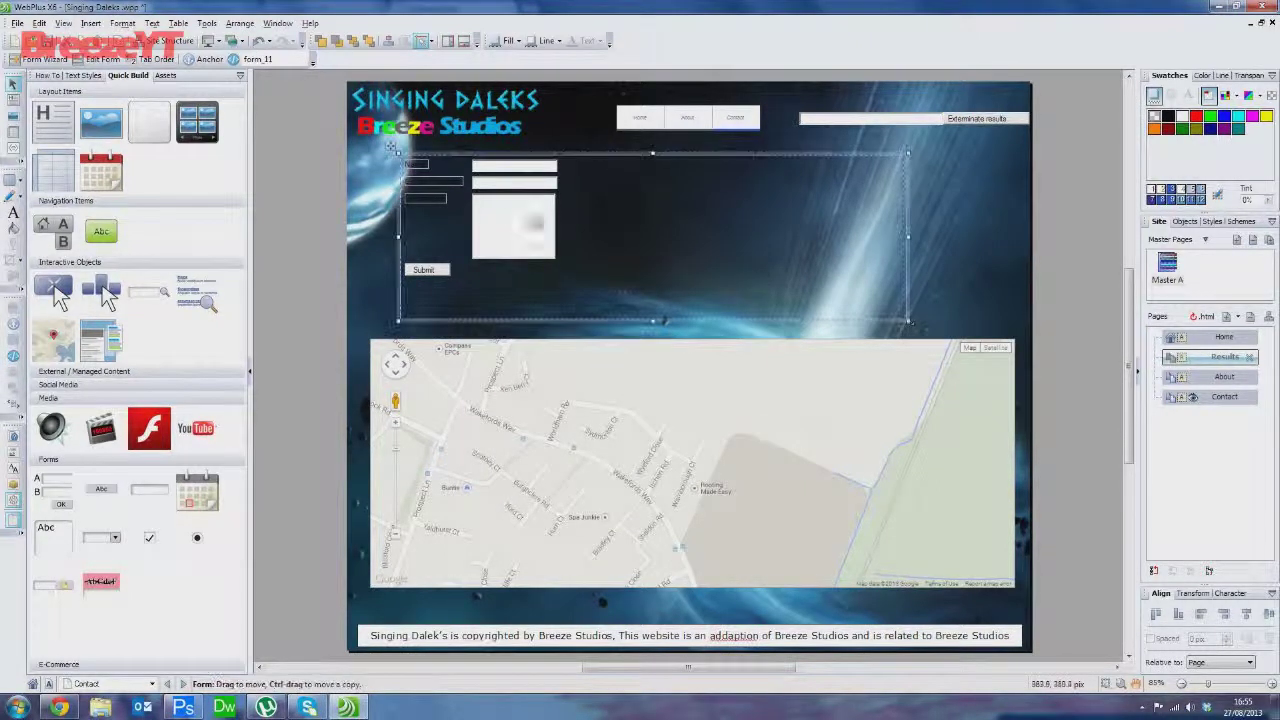
{"action": "left_click", "coordinate": [492, 200]}
{"action": "mouse_move", "coordinate": [578, 166]}
{"action": "left_mouse_down"}
{"action": "mouse_move", "coordinate": [571, 229]}
{"action": "mouse_move", "coordinate": [570, 153]}
{"action": "mouse_move", "coordinate": [580, 157]}
{"action": "left_mouse_up"}
Move the name, e-mail and comments input boxes to the far side of the form and enlarge them
{"action": "left_click_drag", "start_coordinate": [527, 200], "coordinate": [858, 196]}
{"action": "left_click_drag", "start_coordinate": [808, 253], "coordinate": [726, 321]}
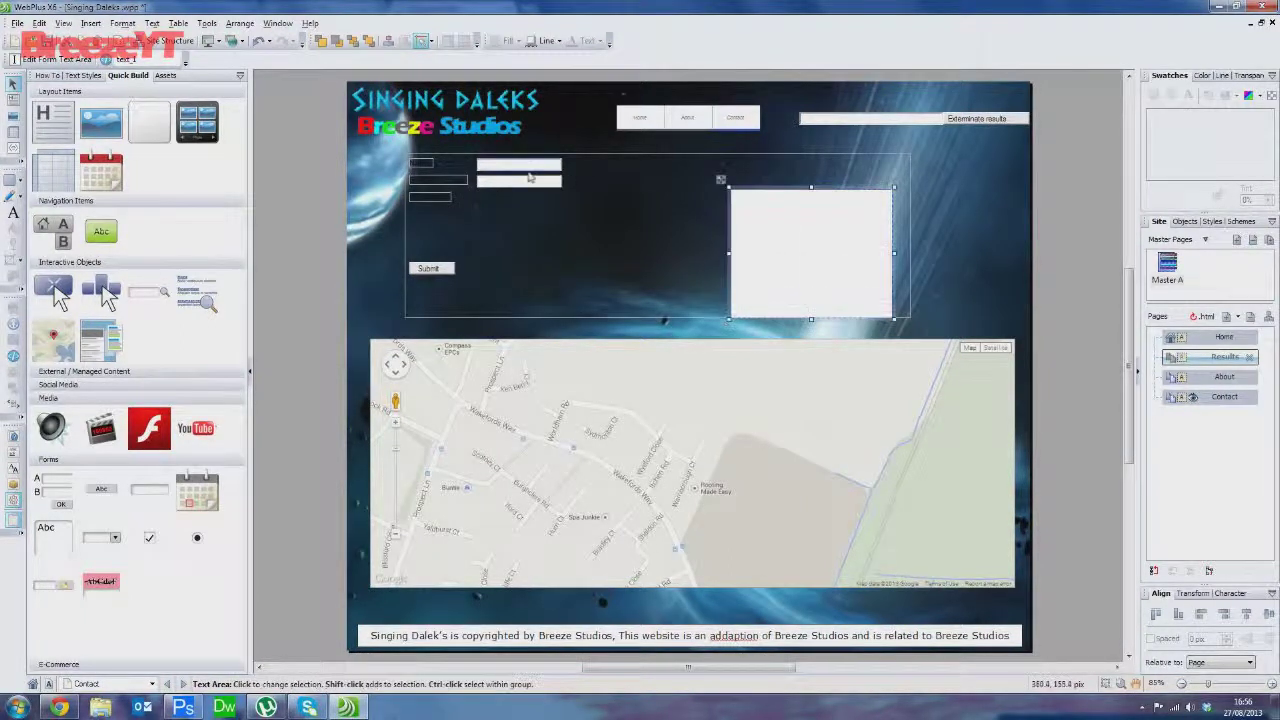
{"action": "left_click_drag", "start_coordinate": [560, 182], "coordinate": [727, 160]}
Shift the Name, E-mail Address and Comments labels inward from the form's edge toward the input boxes
{"action": "left_click", "coordinate": [421, 163]}
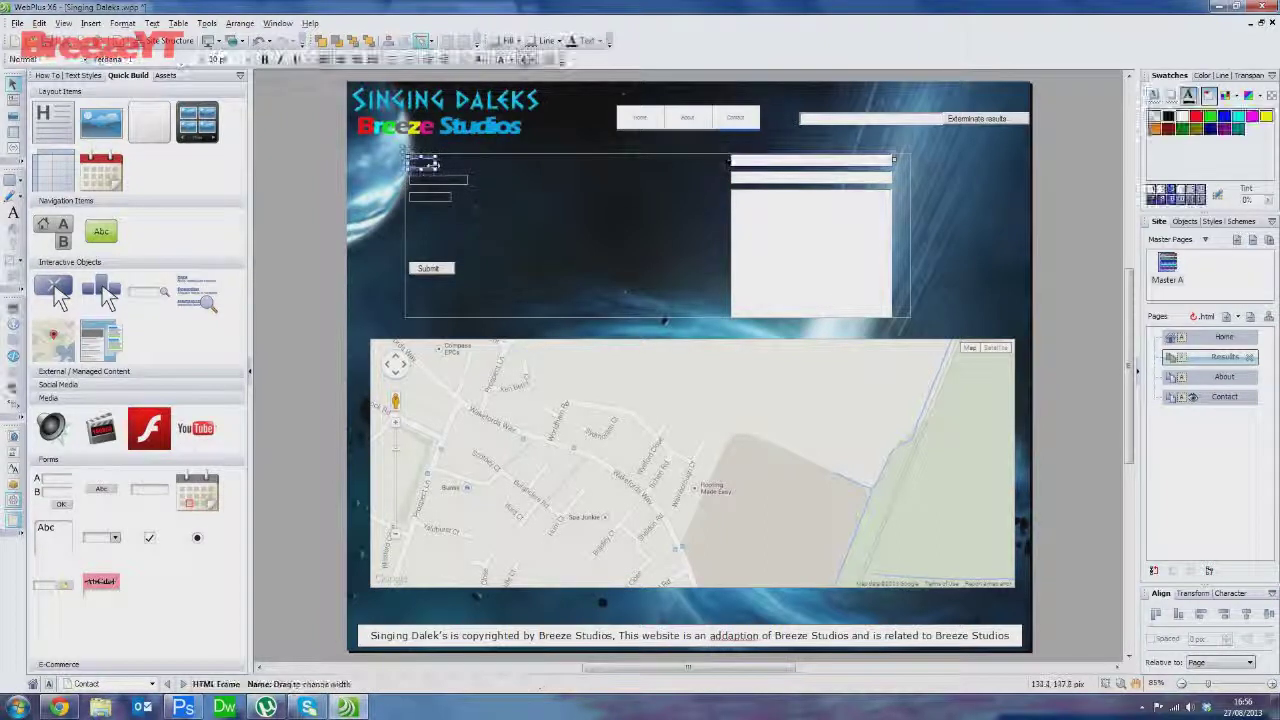
{"action": "left_click_drag", "start_coordinate": [430, 163], "coordinate": [540, 156]}
{"action": "left_click", "coordinate": [455, 200]}
{"action": "left_click", "coordinate": [456, 178]}
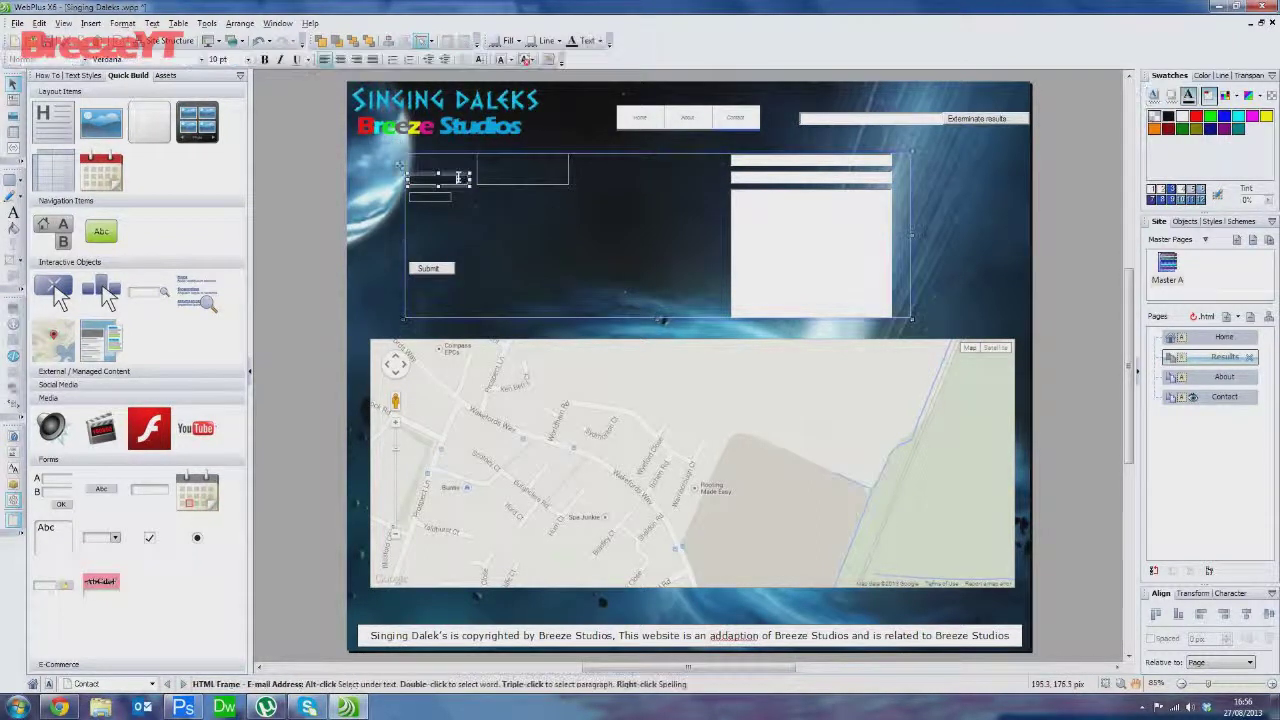
{"action": "left_click_drag", "start_coordinate": [458, 176], "coordinate": [523, 172]}
{"action": "left_click_drag", "start_coordinate": [430, 197], "coordinate": [506, 186]}
{"action": "left_click", "coordinate": [617, 214]}
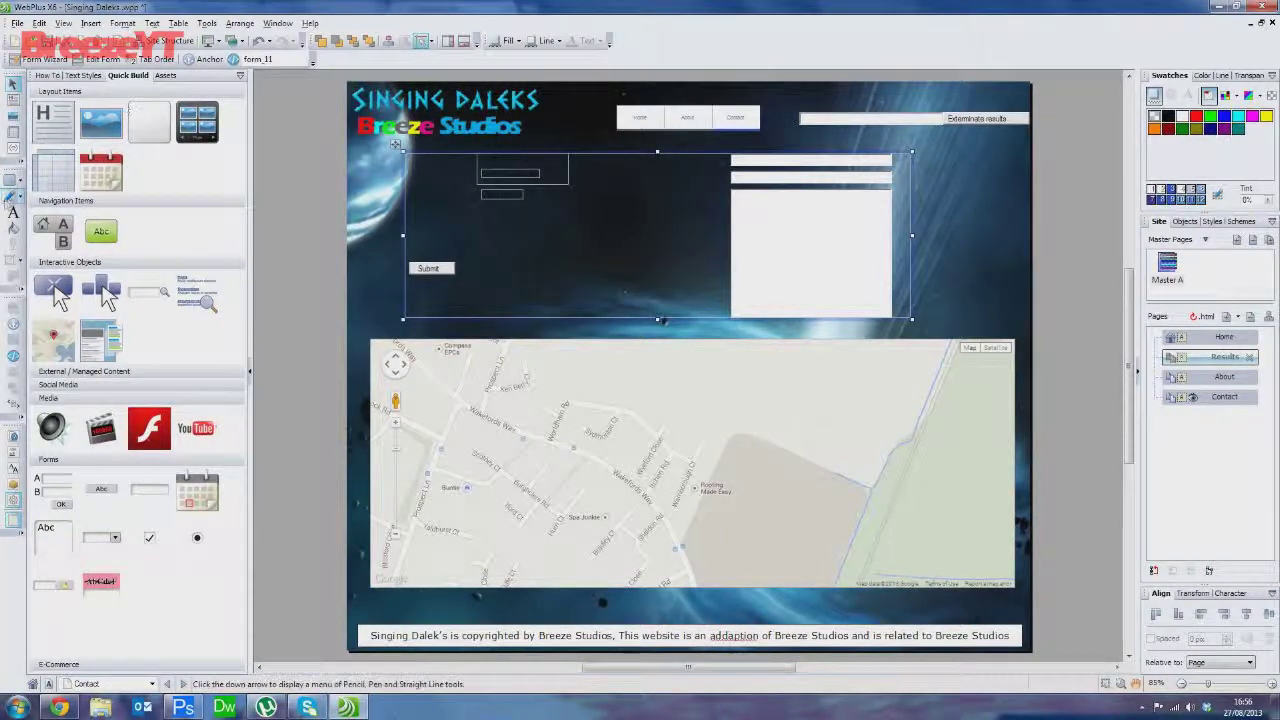
Place a blue-filled rectangle behind the comments form, slightly larger than the form's frame
{"action": "left_click", "coordinate": [15, 181]}
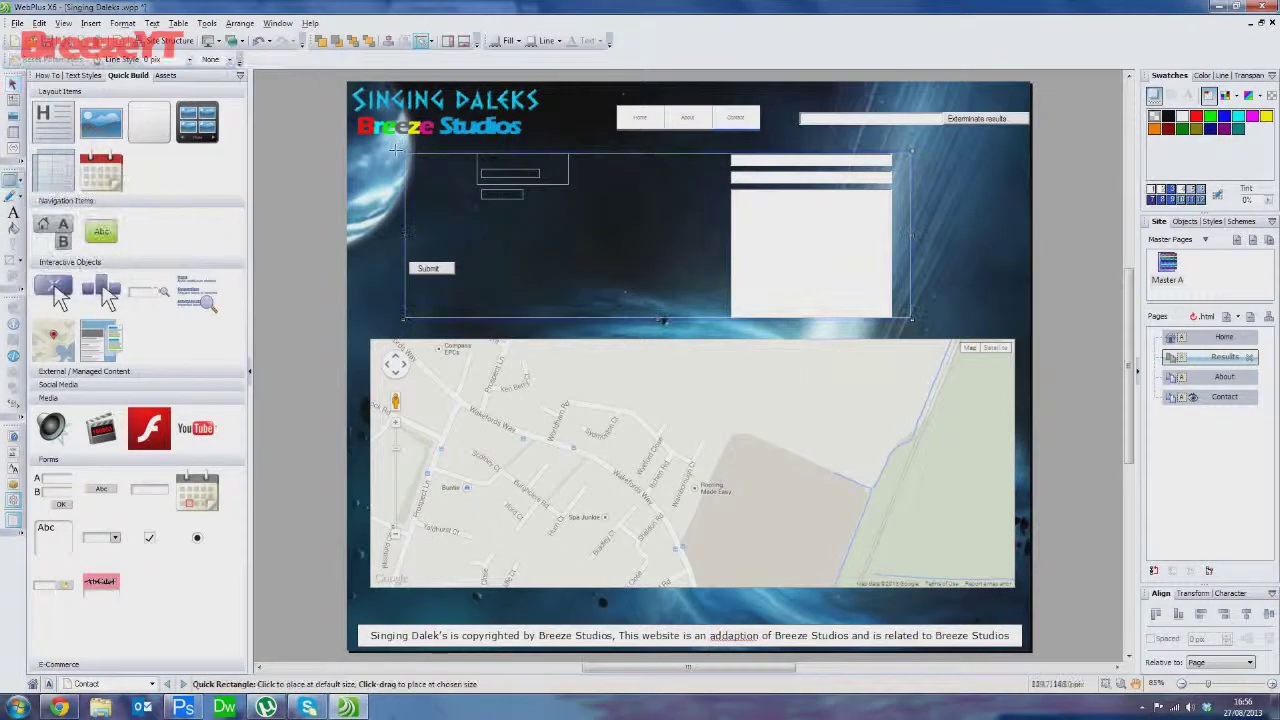
{"action": "left_click_drag", "start_coordinate": [396, 148], "coordinate": [925, 325]}
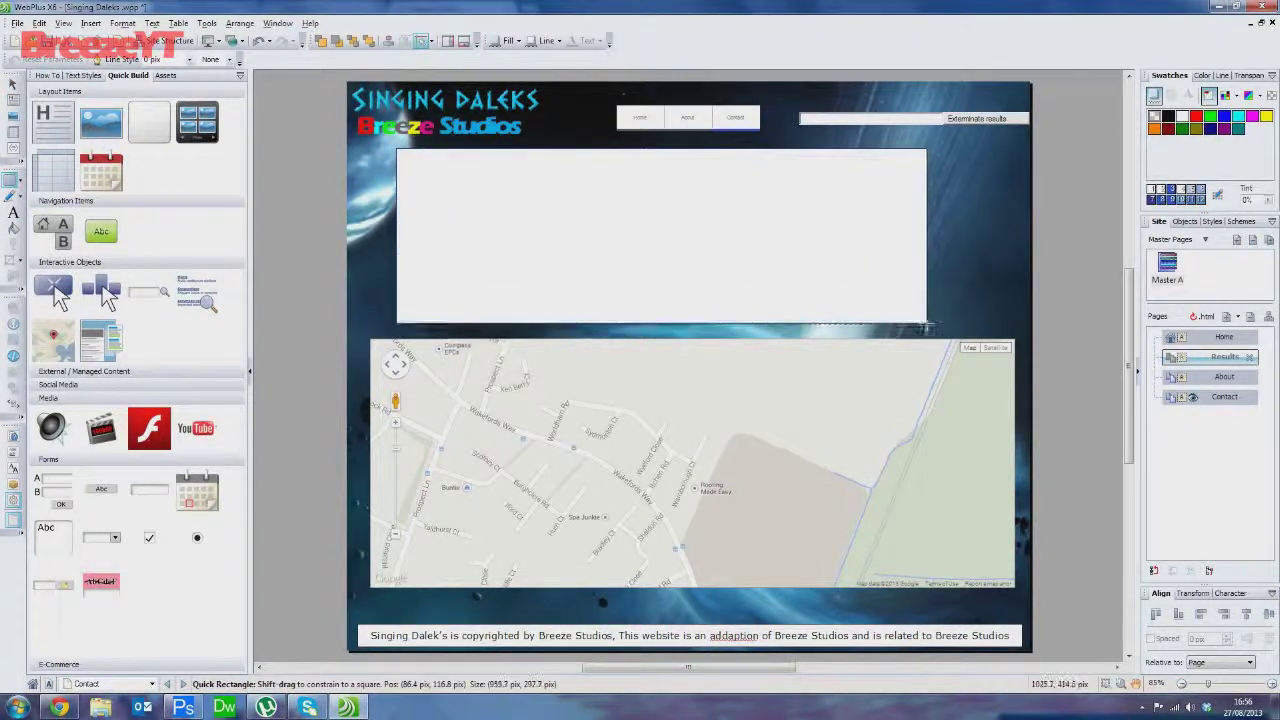
{"action": "right_click", "coordinate": [881, 256]}
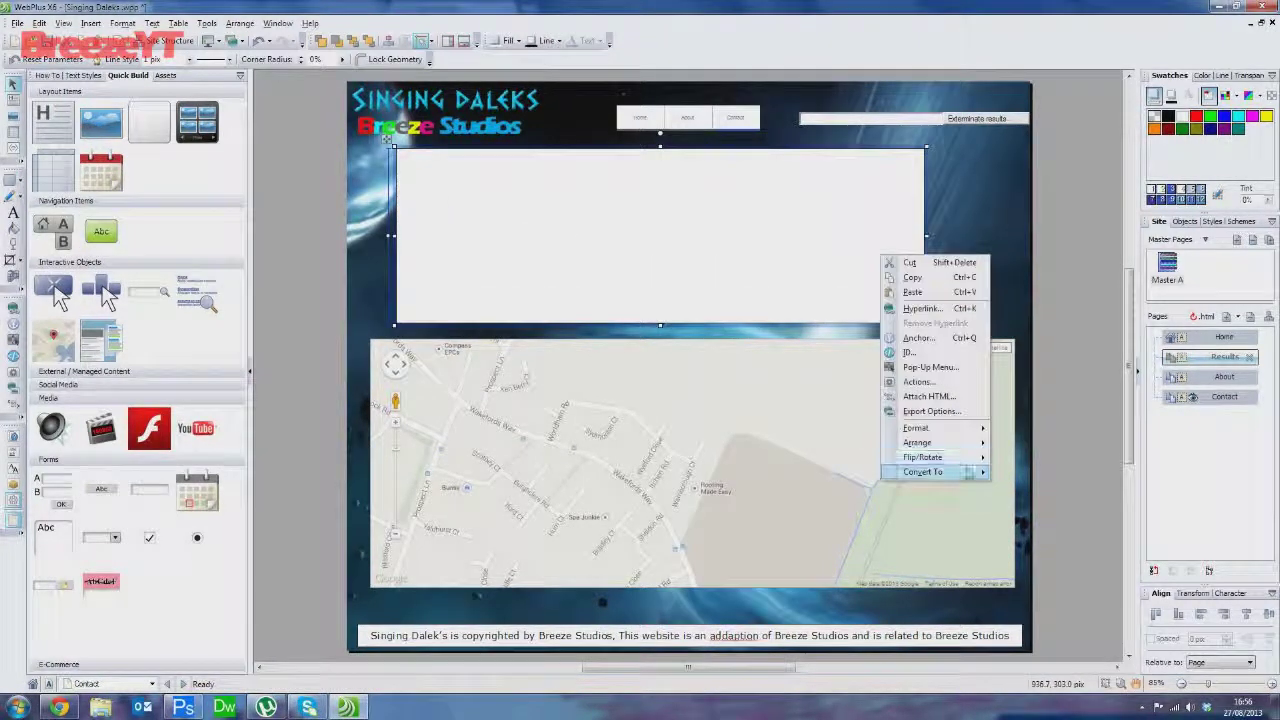
{"action": "mouse_move", "coordinate": [975, 446]}
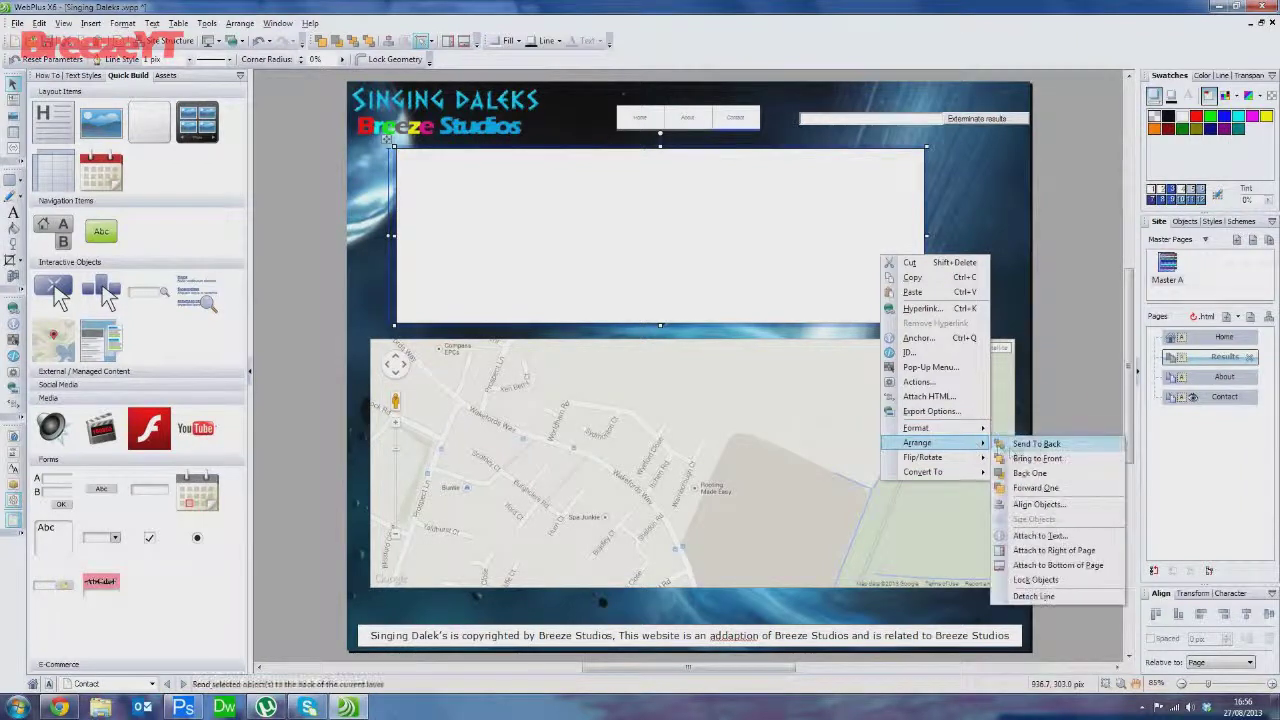
{"action": "left_click", "coordinate": [1040, 444]}
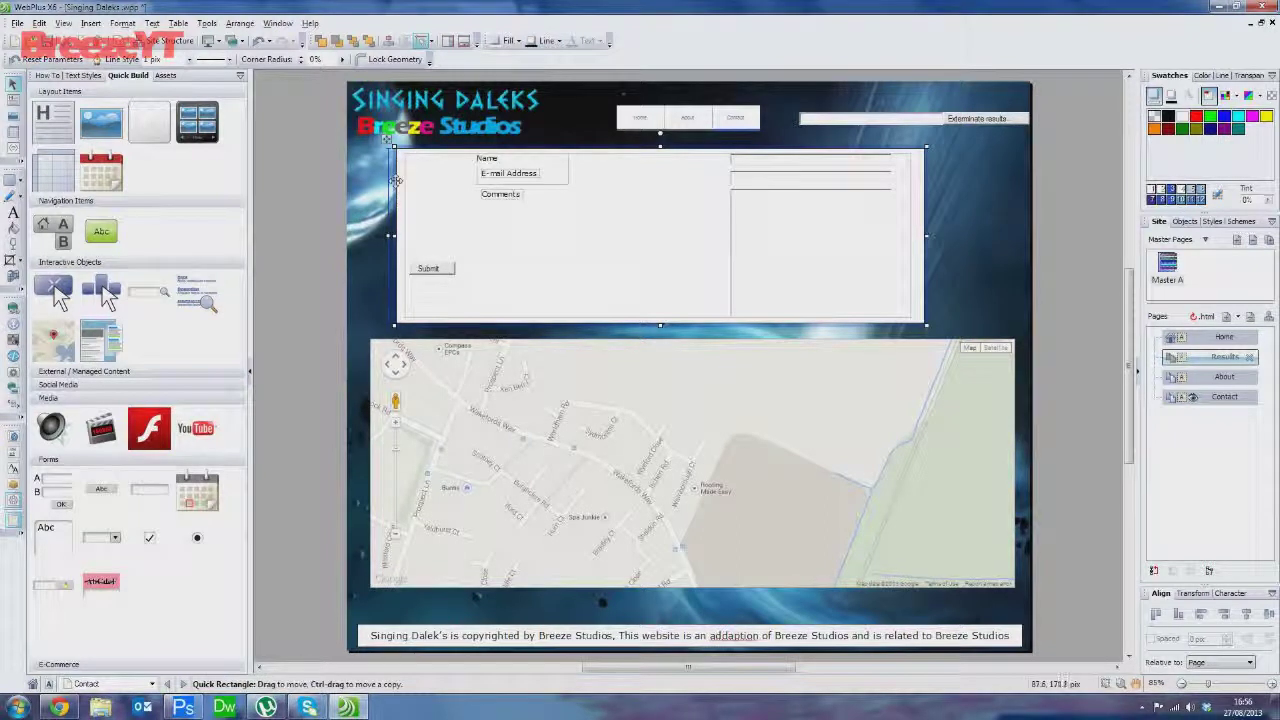
{"action": "left_click", "coordinate": [516, 40]}
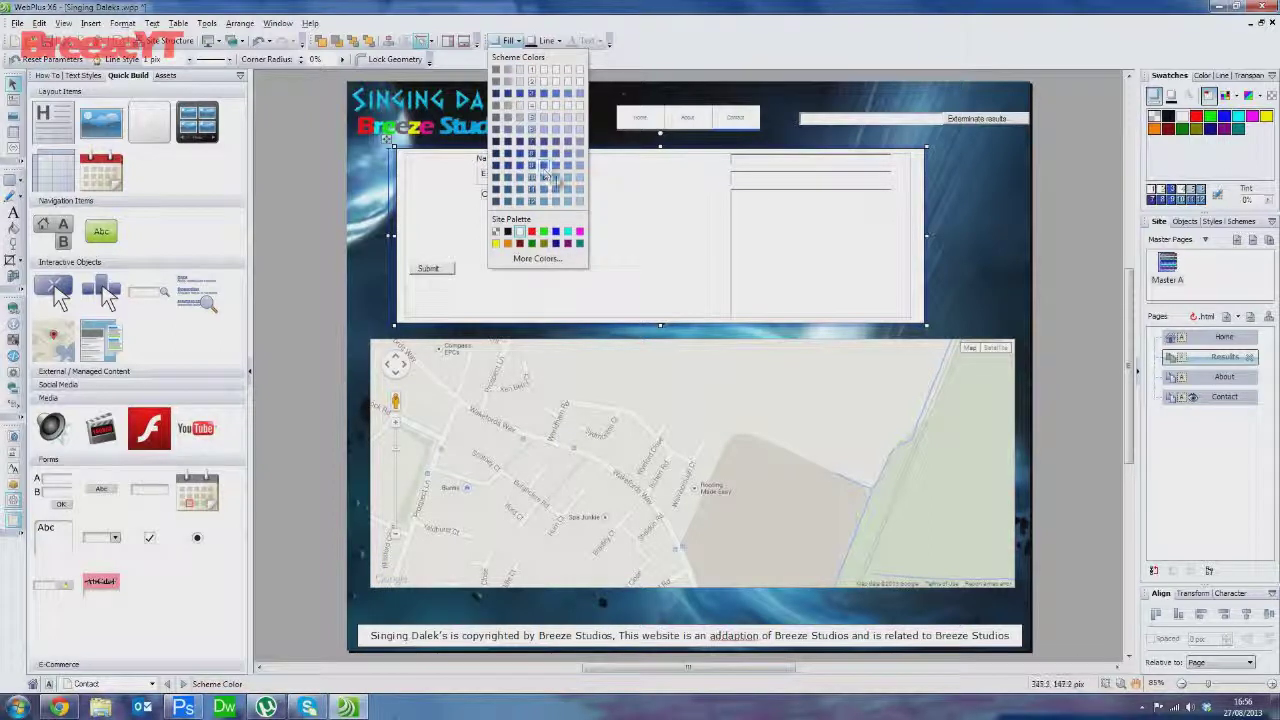
{"action": "left_click", "coordinate": [550, 180]}
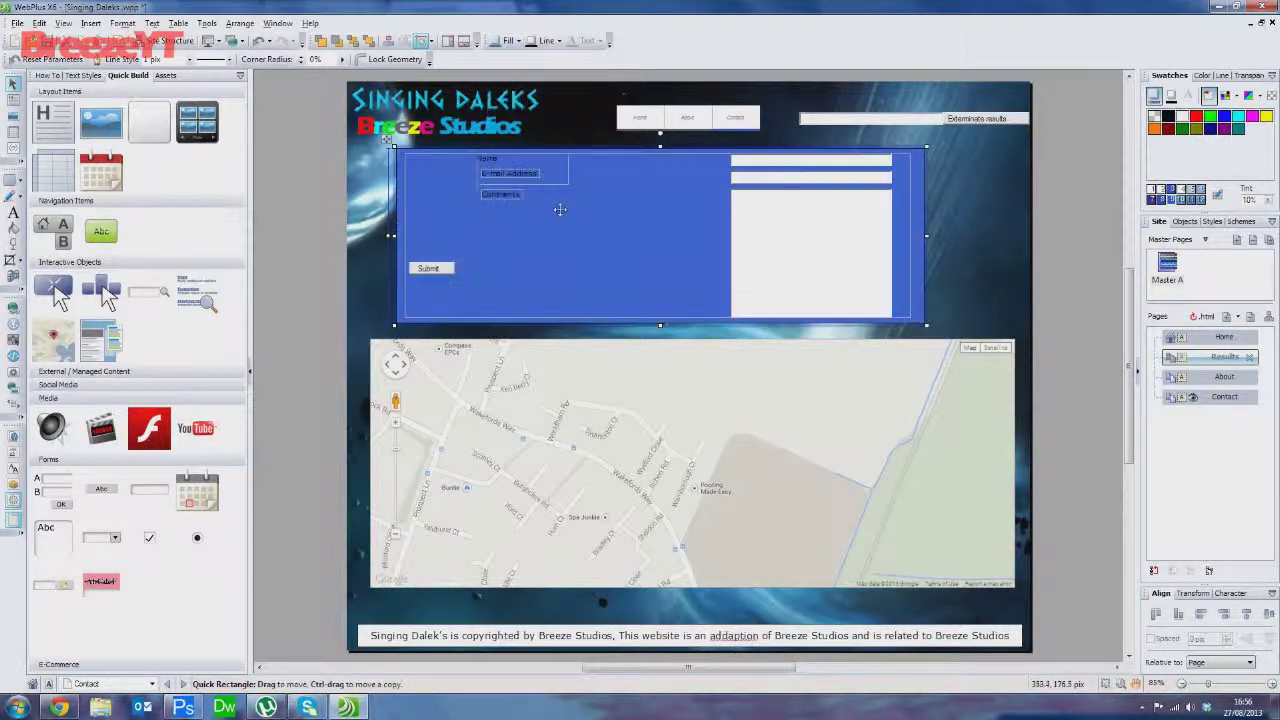
Shrink the Name label's frame to fit its text and move the Submit button beside the lower corner of the comments box
{"action": "left_click", "coordinate": [487, 158]}
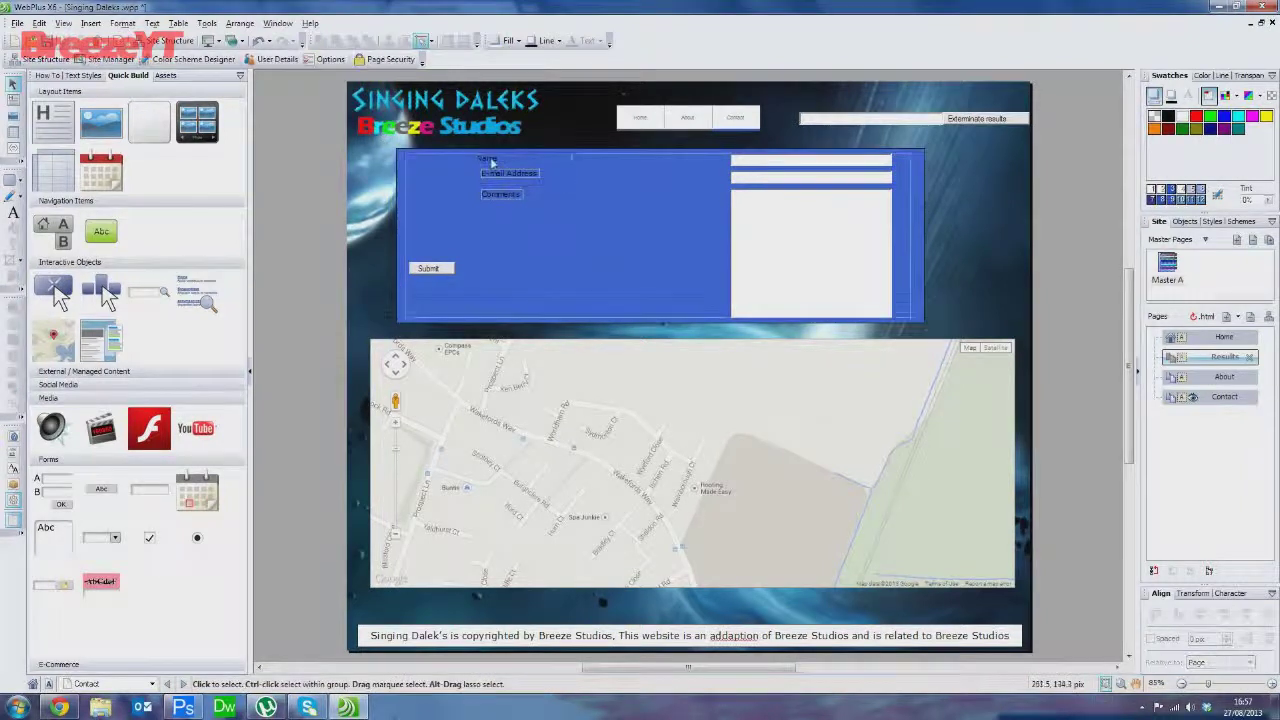
{"action": "left_click_drag", "start_coordinate": [571, 186], "coordinate": [502, 164]}
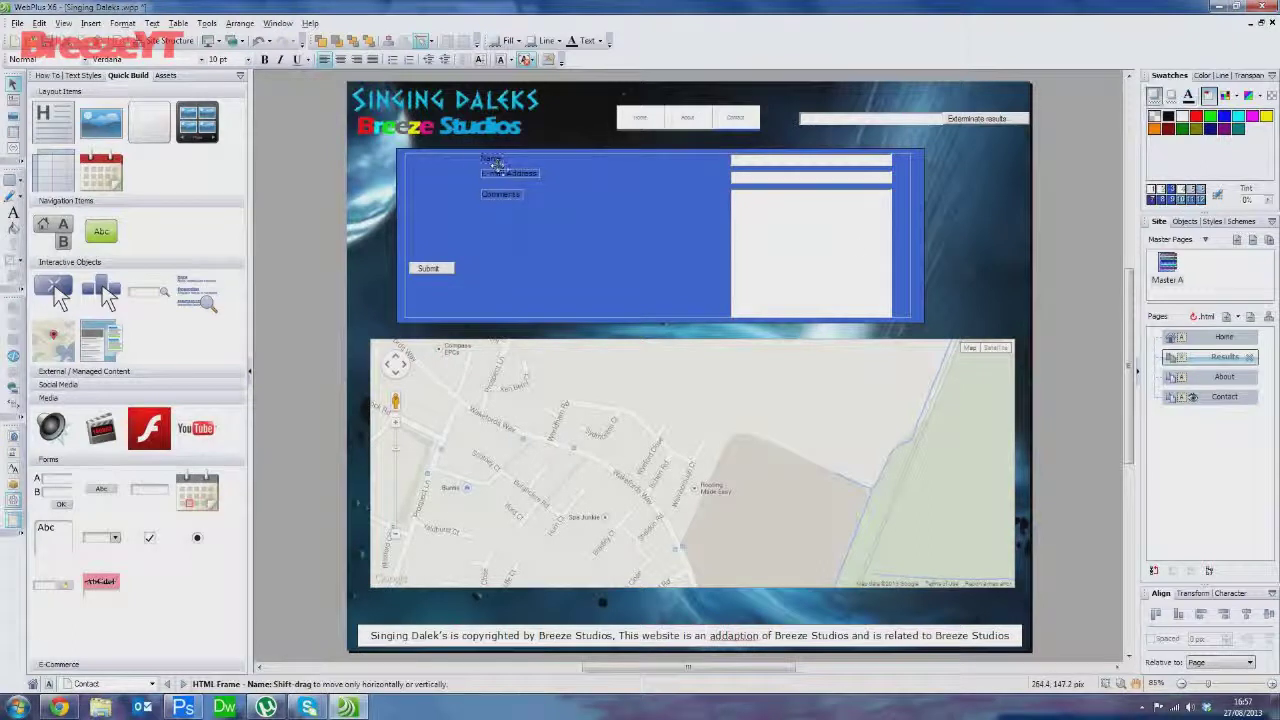
{"action": "left_click", "coordinate": [957, 204]}
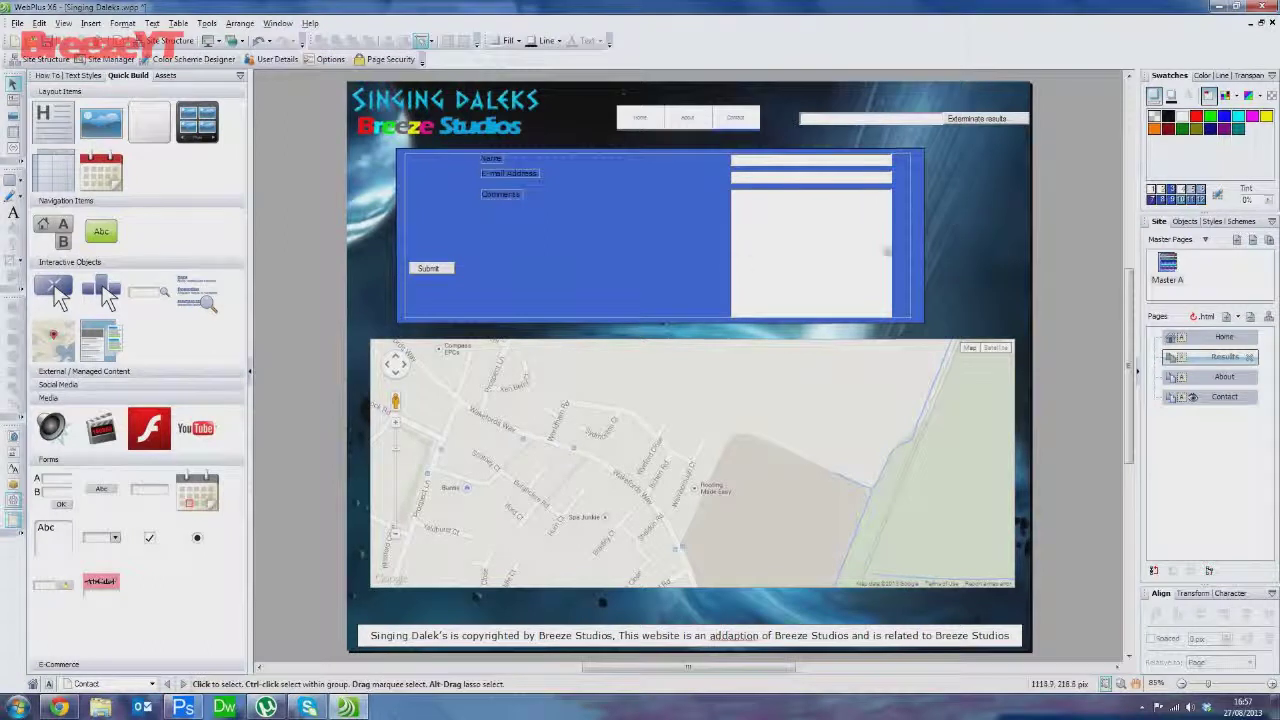
{"action": "left_click", "coordinate": [440, 265]}
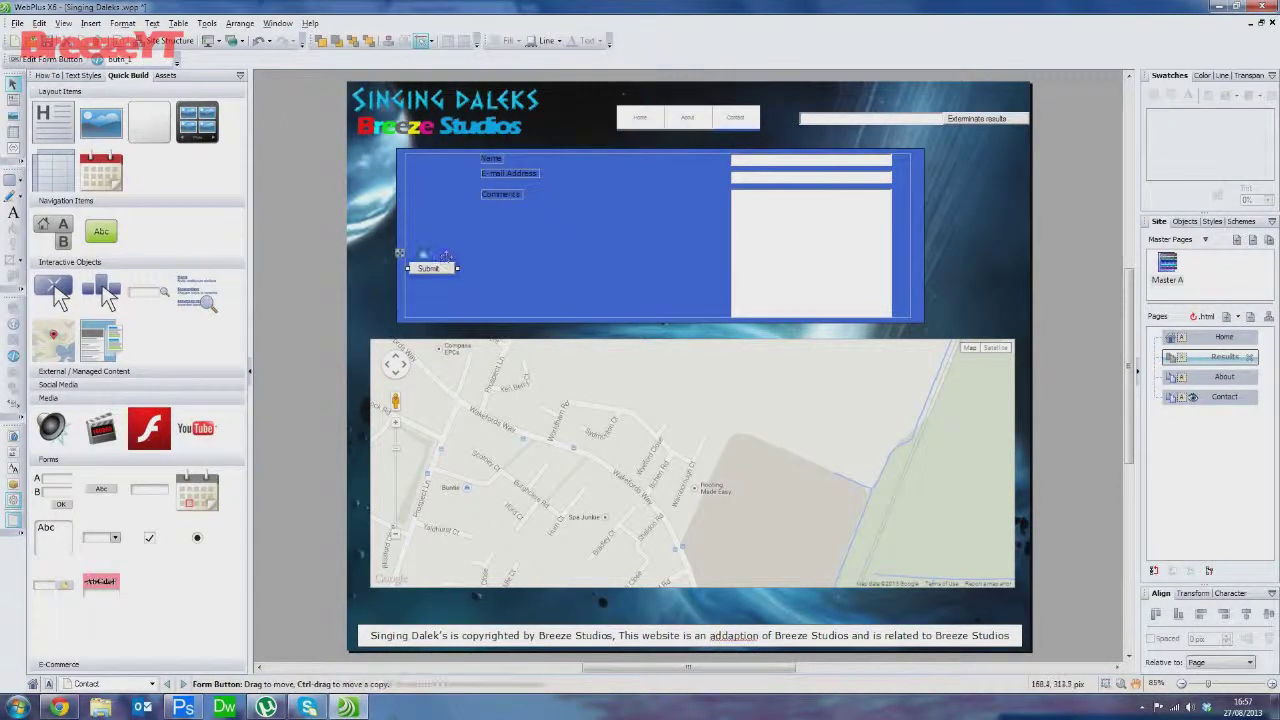
{"action": "left_click_drag", "start_coordinate": [438, 265], "coordinate": [697, 311]}
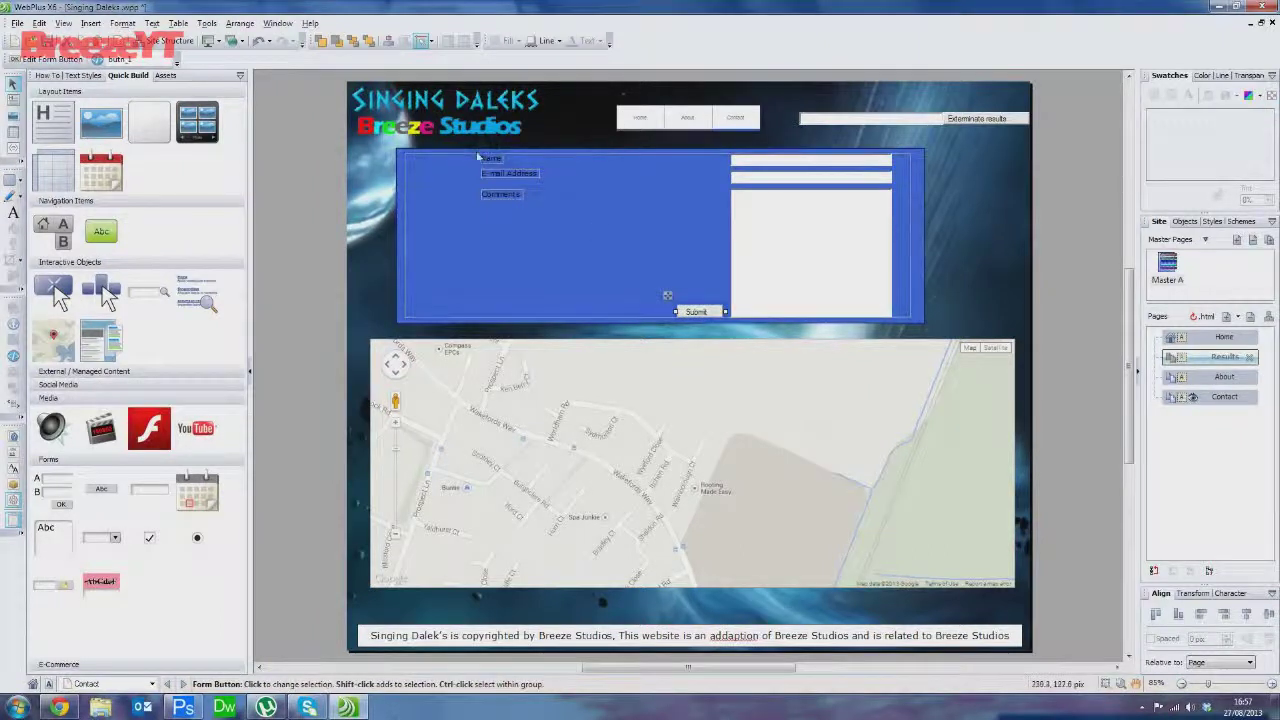
Move the Name, E-mail Address and Comments labels together so they sit directly beside their input boxes
{"action": "mouse_move", "coordinate": [482, 150]}
{"action": "left_mouse_down"}
{"action": "mouse_move", "coordinate": [483, 172]}
{"action": "mouse_move", "coordinate": [479, 147]}
{"action": "mouse_move", "coordinate": [531, 205]}
{"action": "mouse_move", "coordinate": [578, 218]}
{"action": "mouse_move", "coordinate": [487, 158]}
{"action": "left_mouse_up"}
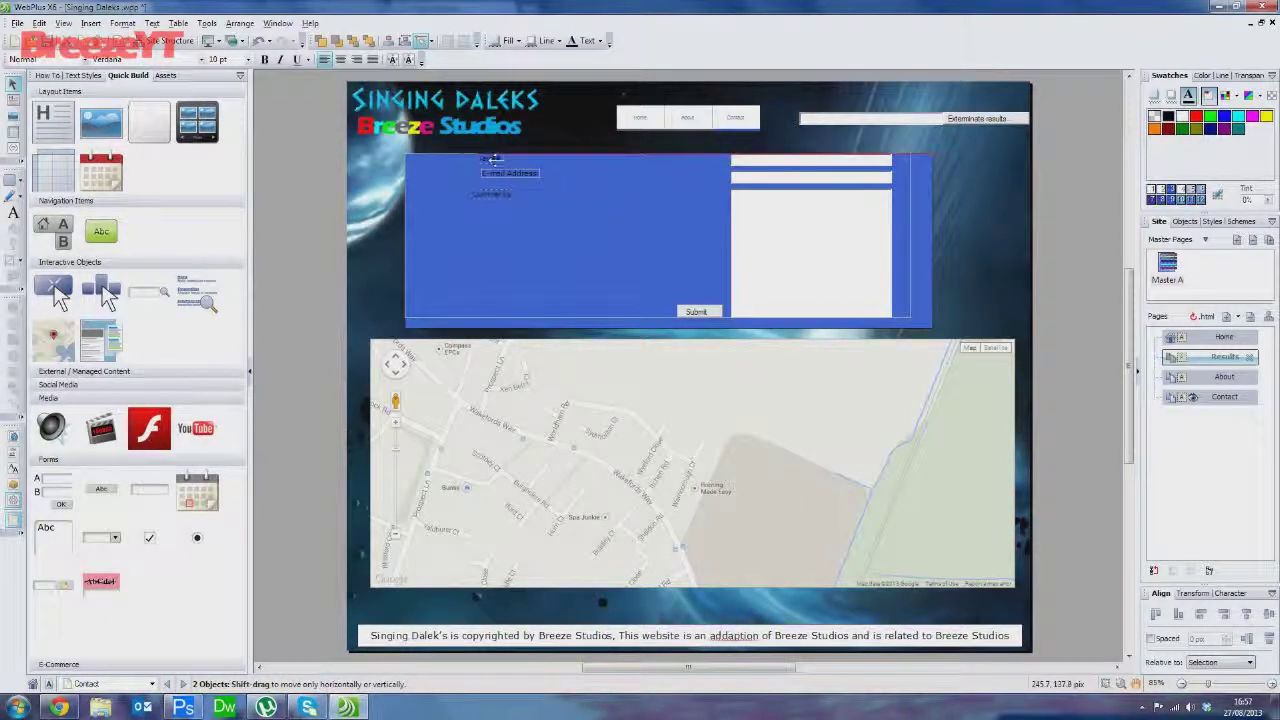
{"action": "left_click", "coordinate": [516, 212]}
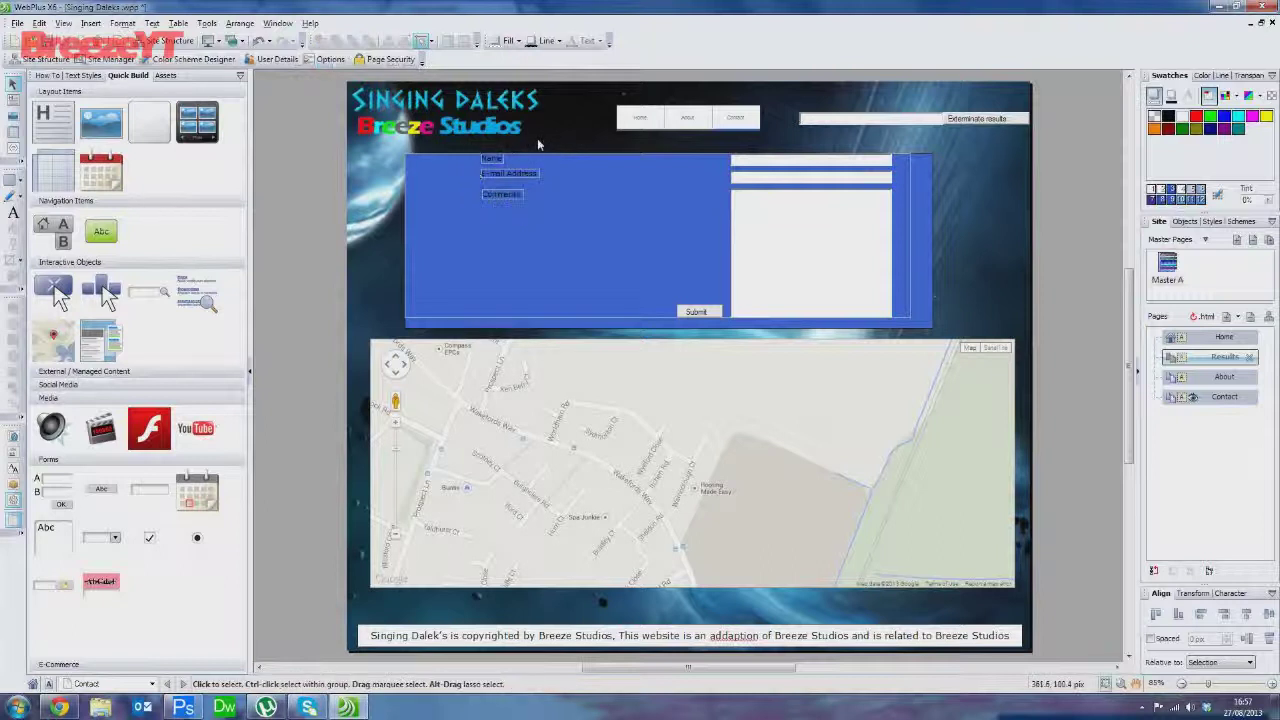
{"action": "left_click_drag", "start_coordinate": [570, 220], "coordinate": [570, 220]}
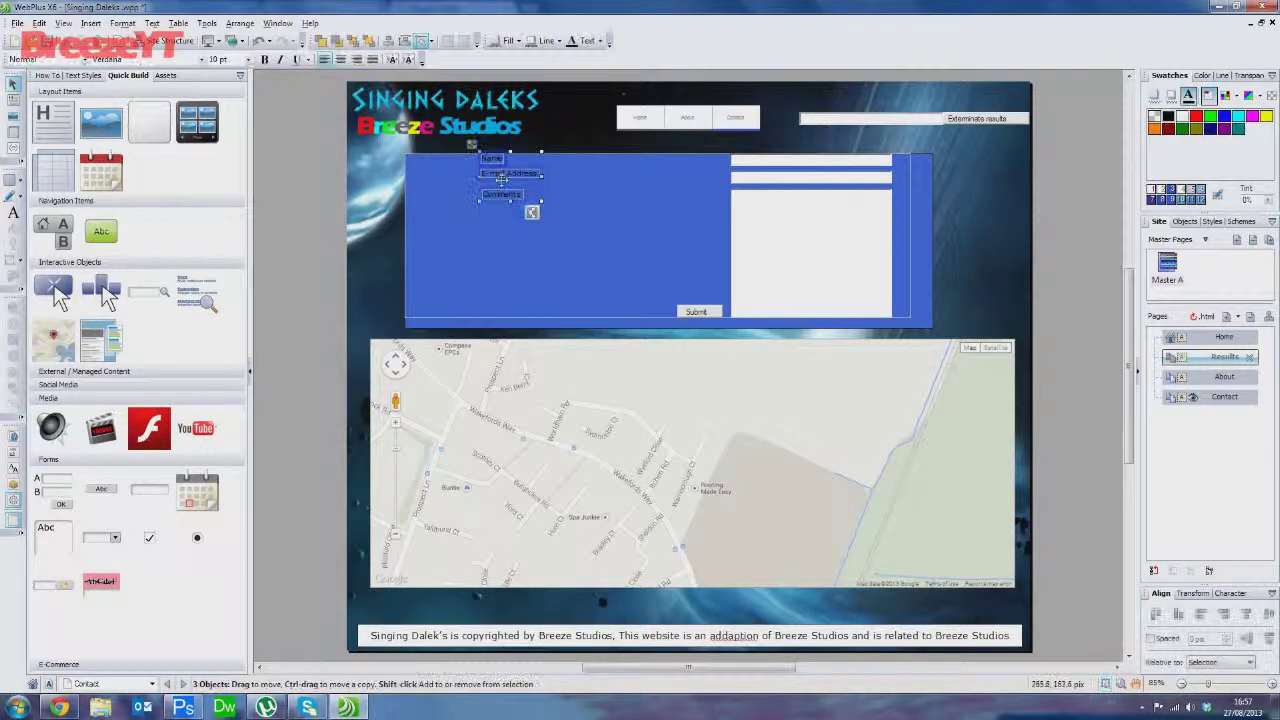
{"action": "left_click_drag", "start_coordinate": [509, 176], "coordinate": [693, 183]}
{"action": "left_click", "coordinate": [946, 150]}
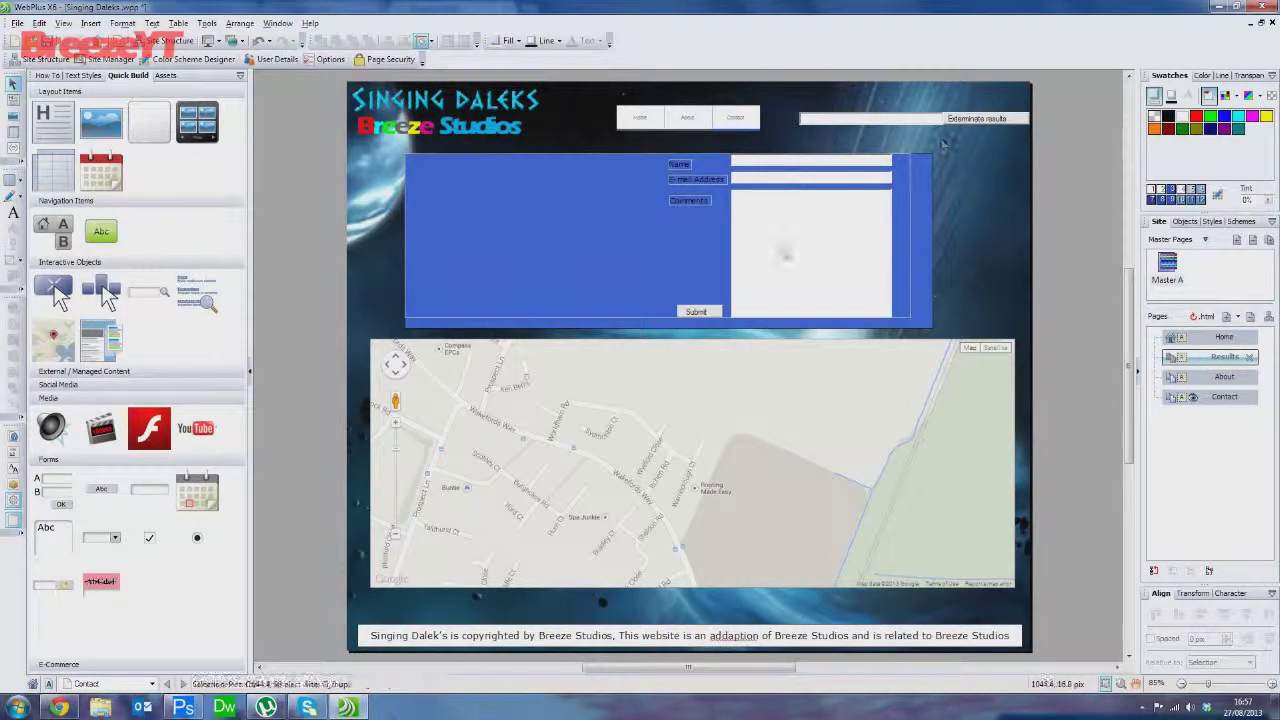
Move all the form's labels, input boxes and Submit button together to the opposite edge of the blue rectangle
{"action": "left_click_drag", "start_coordinate": [898, 298], "coordinate": [657, 145]}
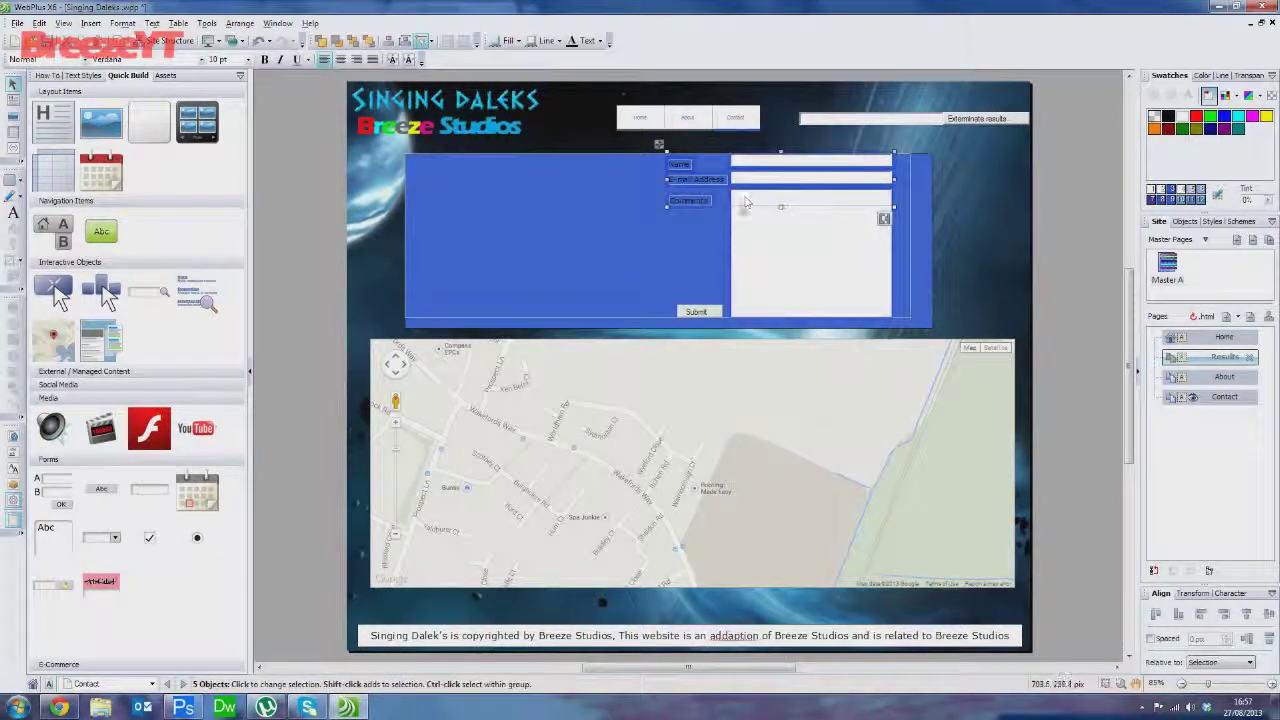
{"action": "left_click", "coordinate": [657, 140]}
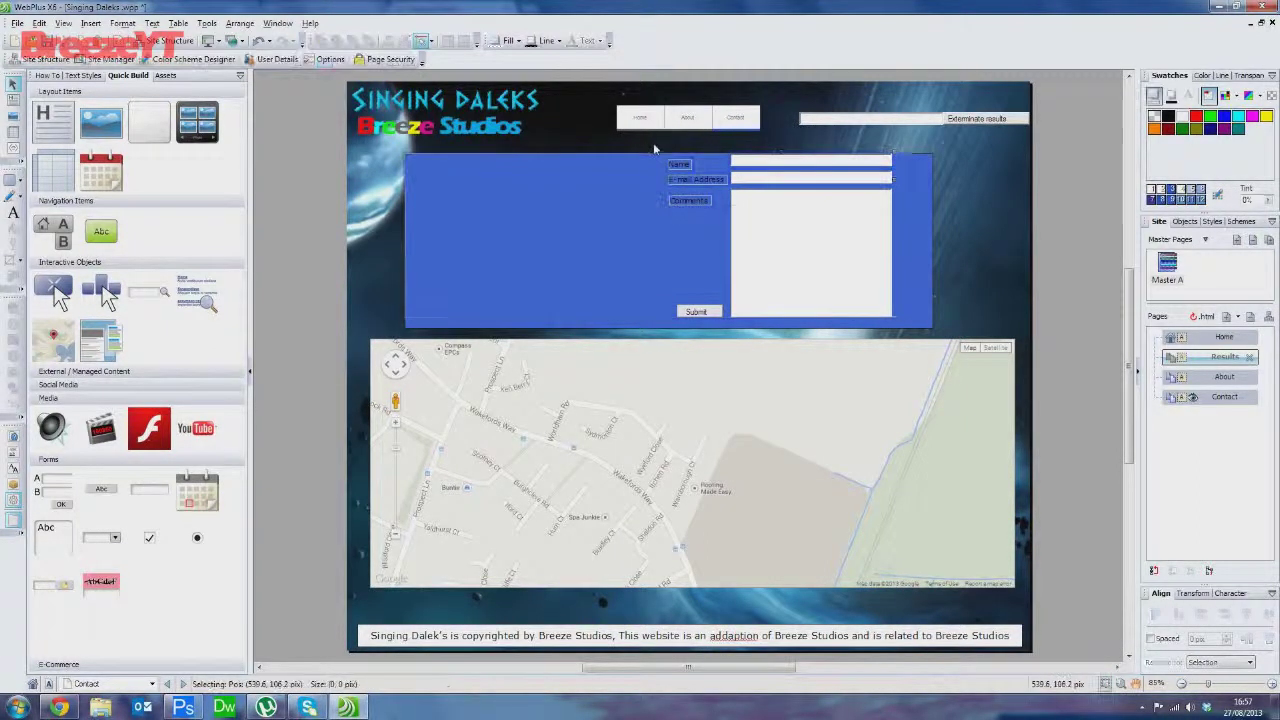
{"action": "left_click_drag", "start_coordinate": [641, 138], "coordinate": [925, 340]}
{"action": "left_click_drag", "start_coordinate": [803, 246], "coordinate": [548, 249]}
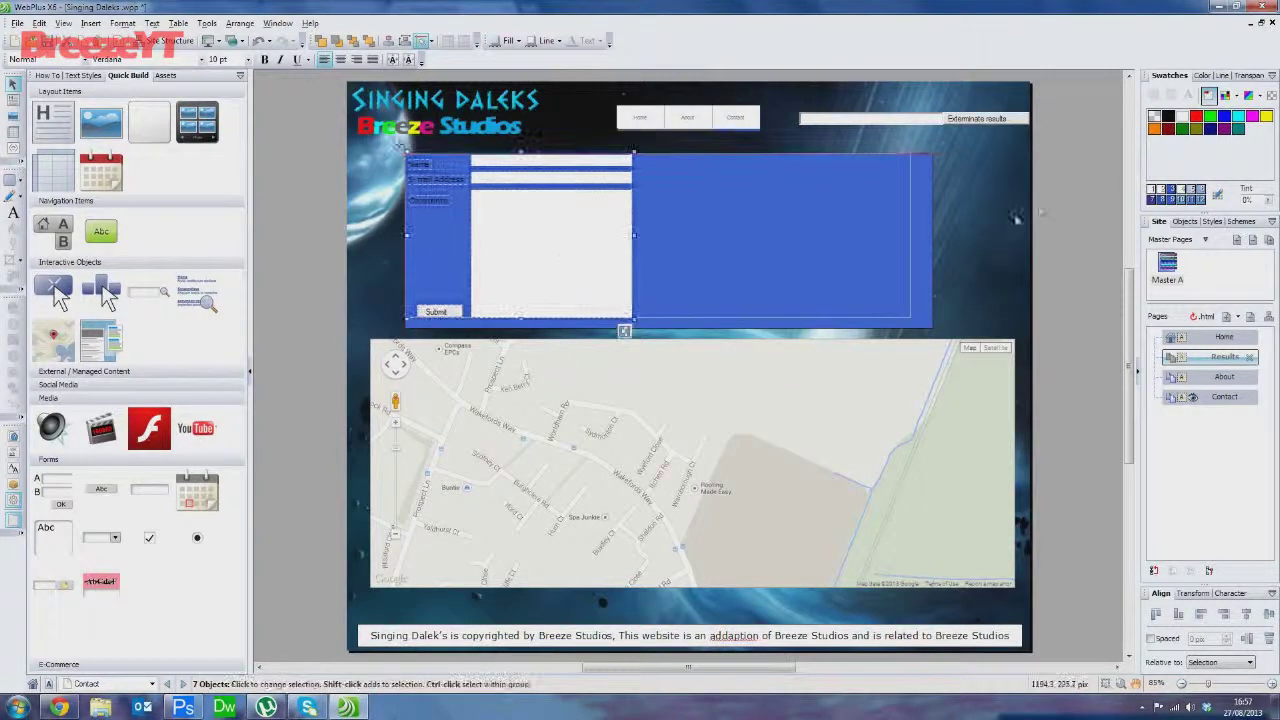
{"action": "left_click", "coordinate": [996, 206]}
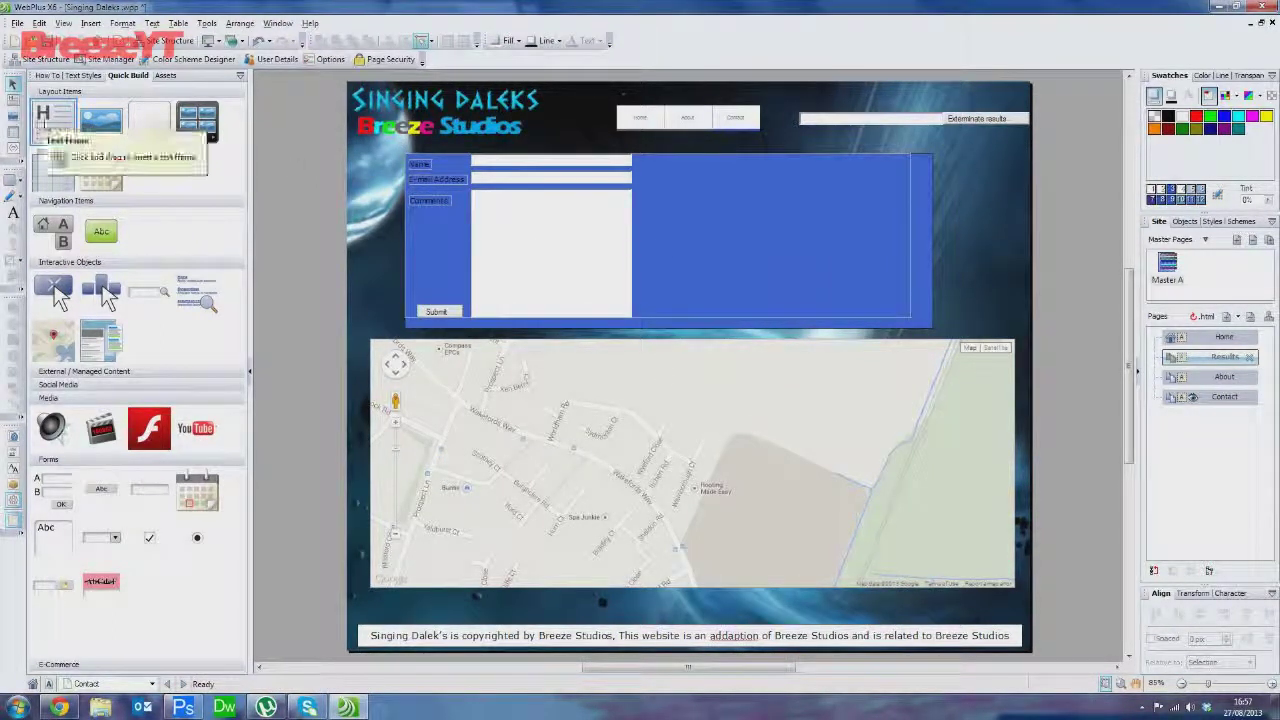
Add a text frame over the empty area beside the comments box and enter "Please don't hessertate to contact us, we are only a"
{"action": "left_click", "coordinate": [45, 118]}
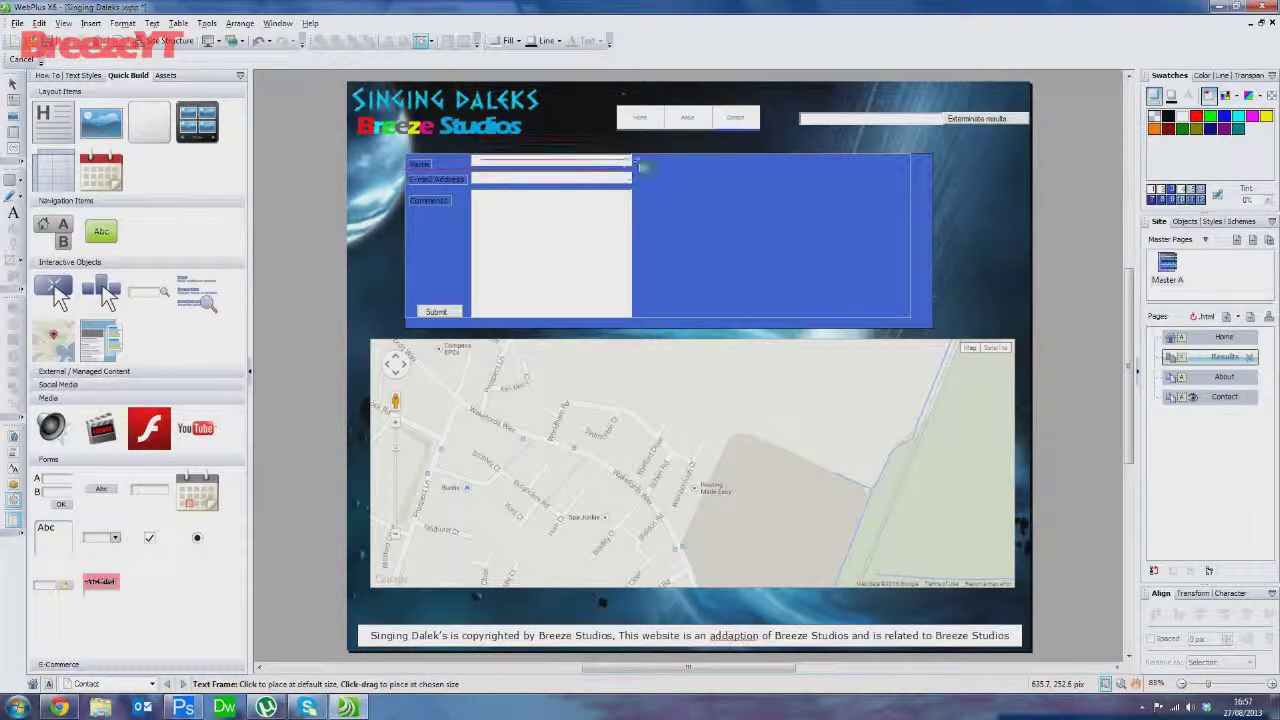
{"action": "left_click_drag", "start_coordinate": [640, 156], "coordinate": [907, 320]}
{"action": "type", "text": "Please don't"}
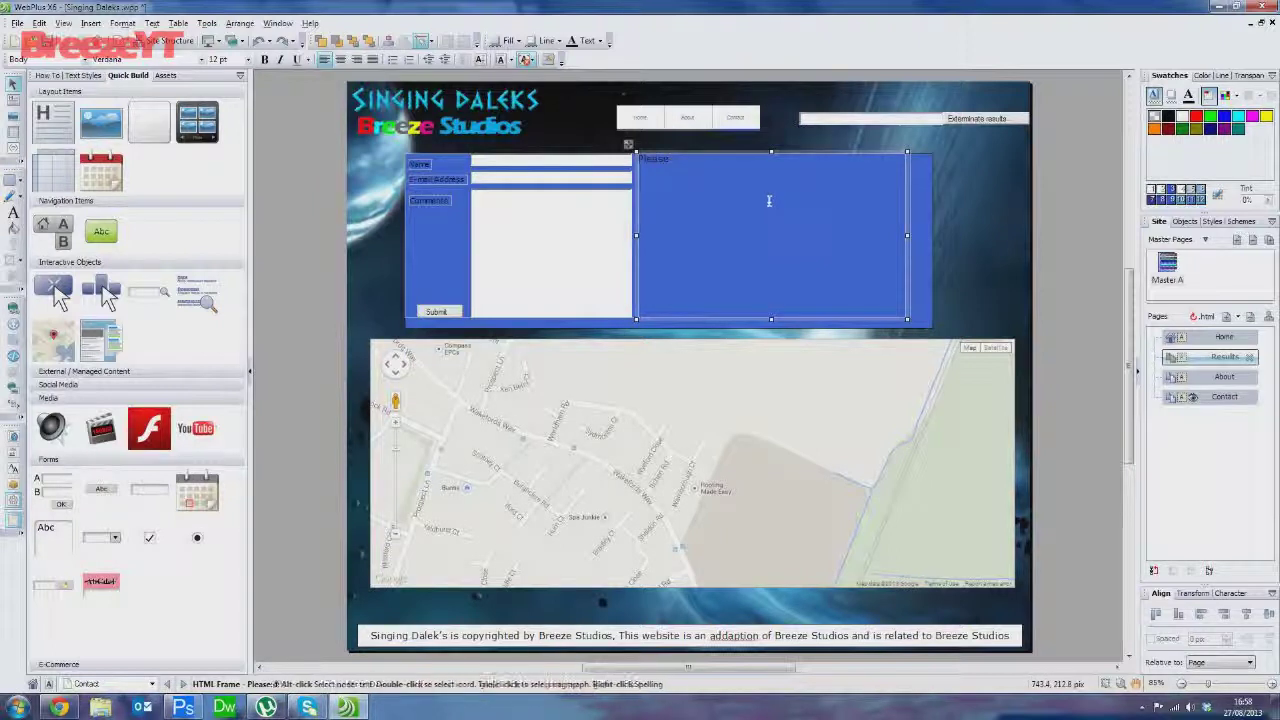
{"action": "type", "text": " be"}
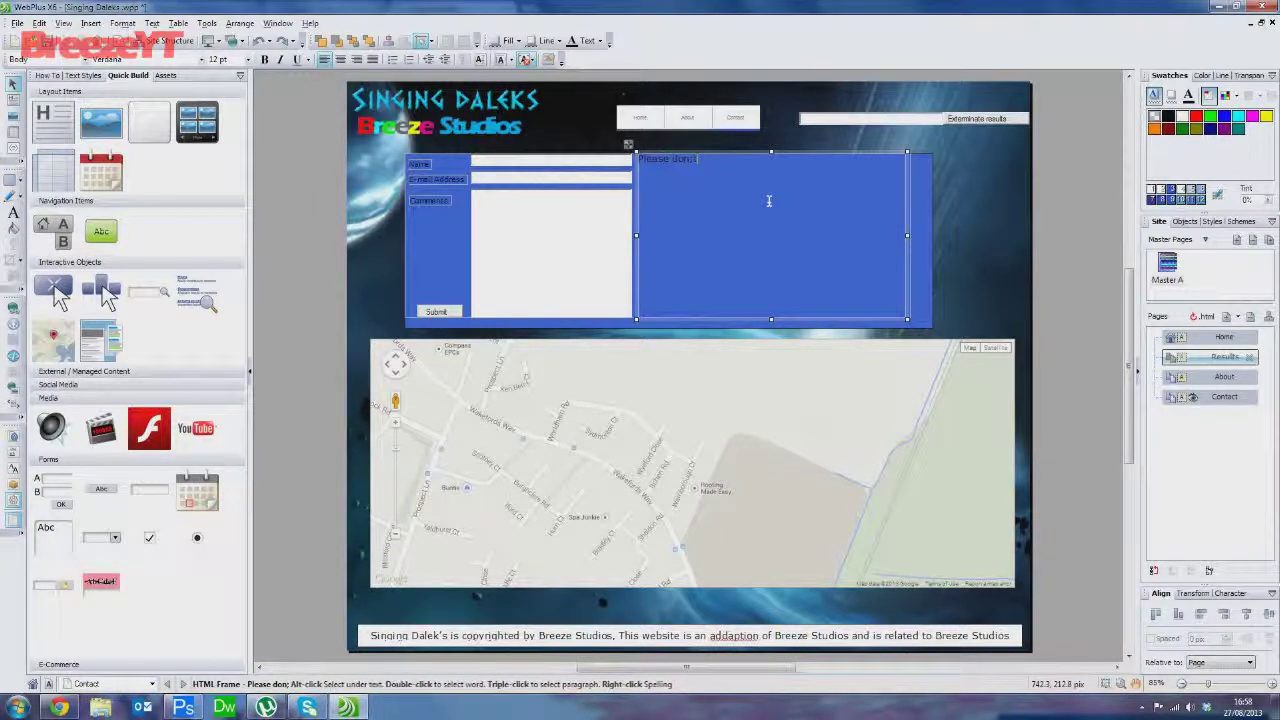
{"action": "type", "text": "ssertate"}
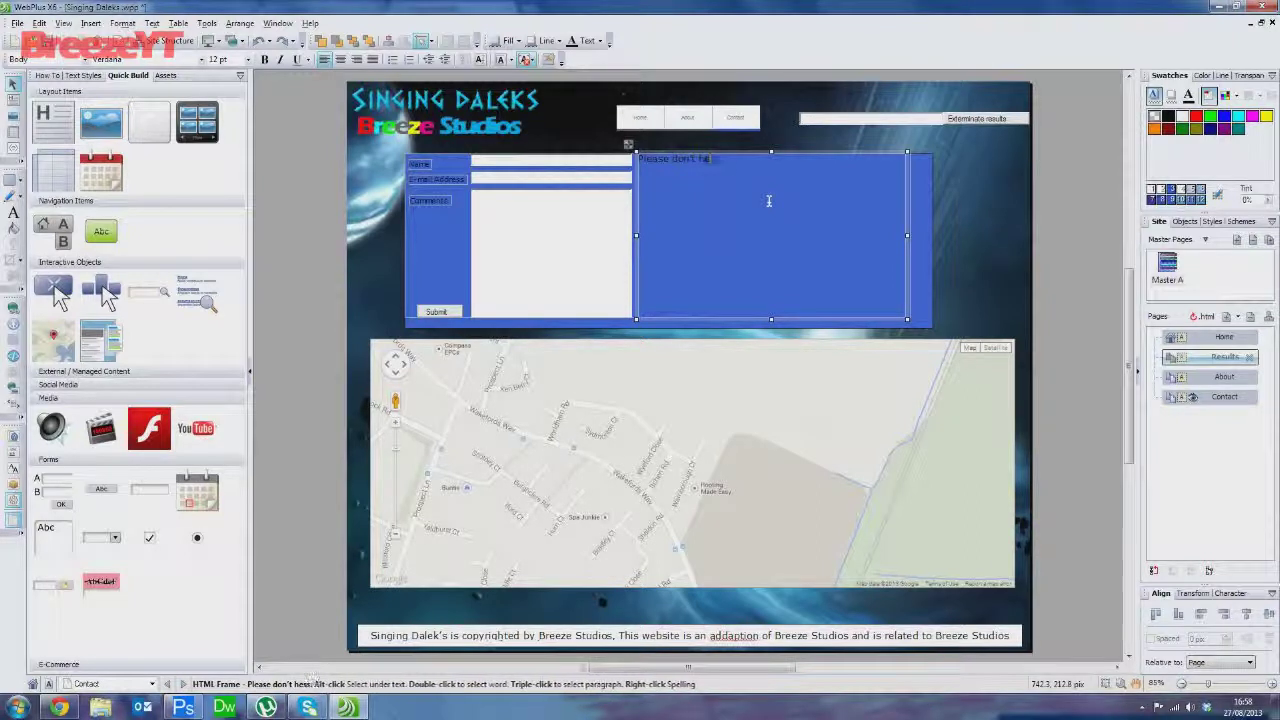
{"action": "type", "text": " to contact us, we are or"}
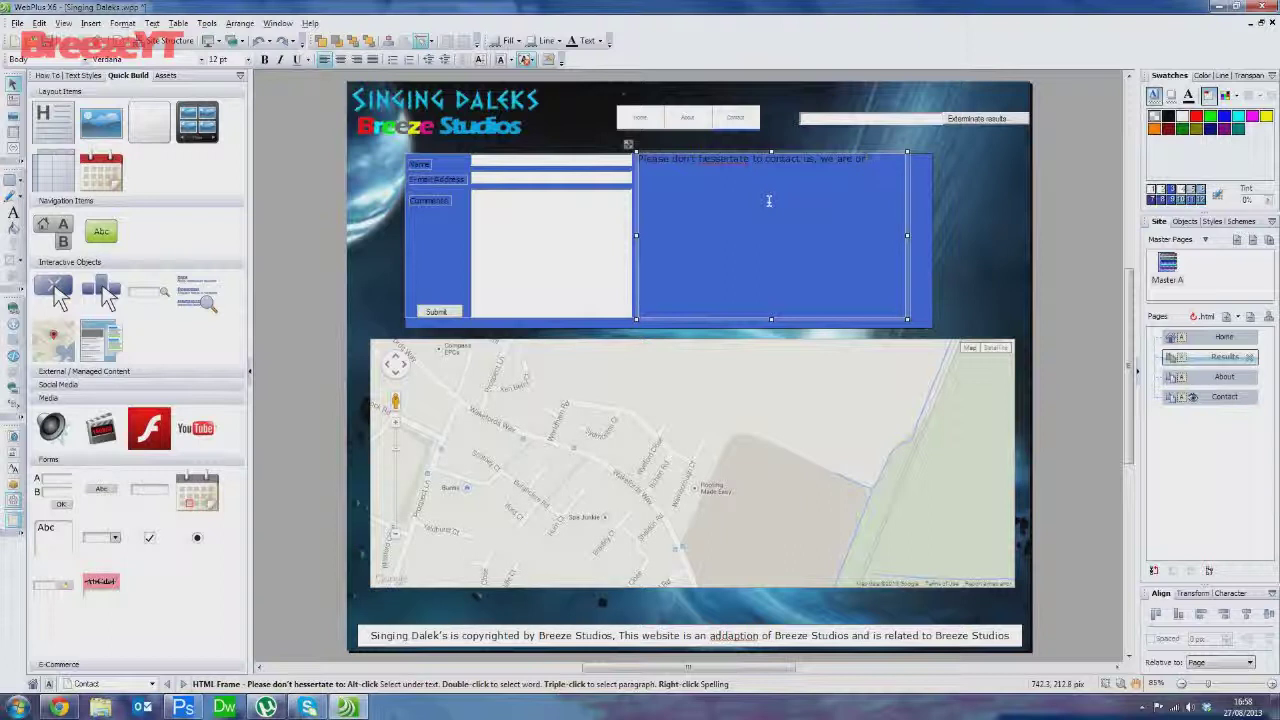
Continue the contact note with "click away. Just drop your comments into that box, click submit and an window will pop up then just click send."
{"action": "type", "text": "lick away. Just drop your comments into that box, click"}
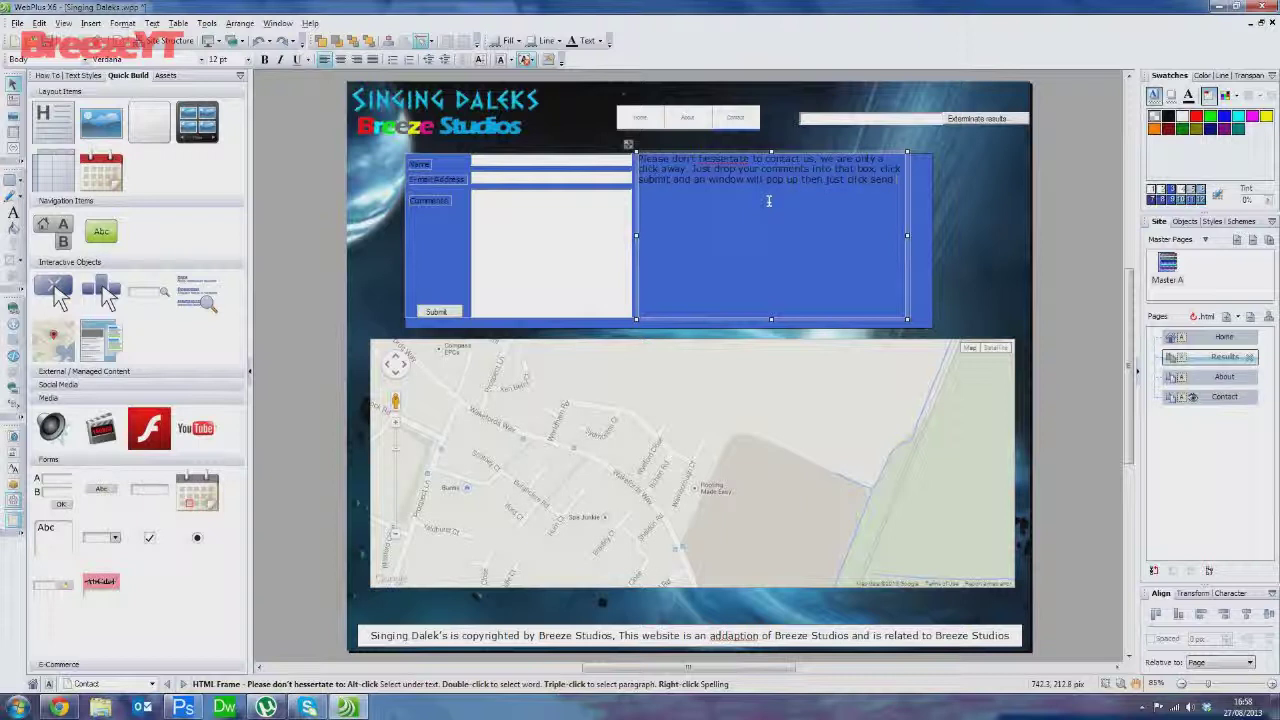
{"action": "left_click", "coordinate": [970, 204]}
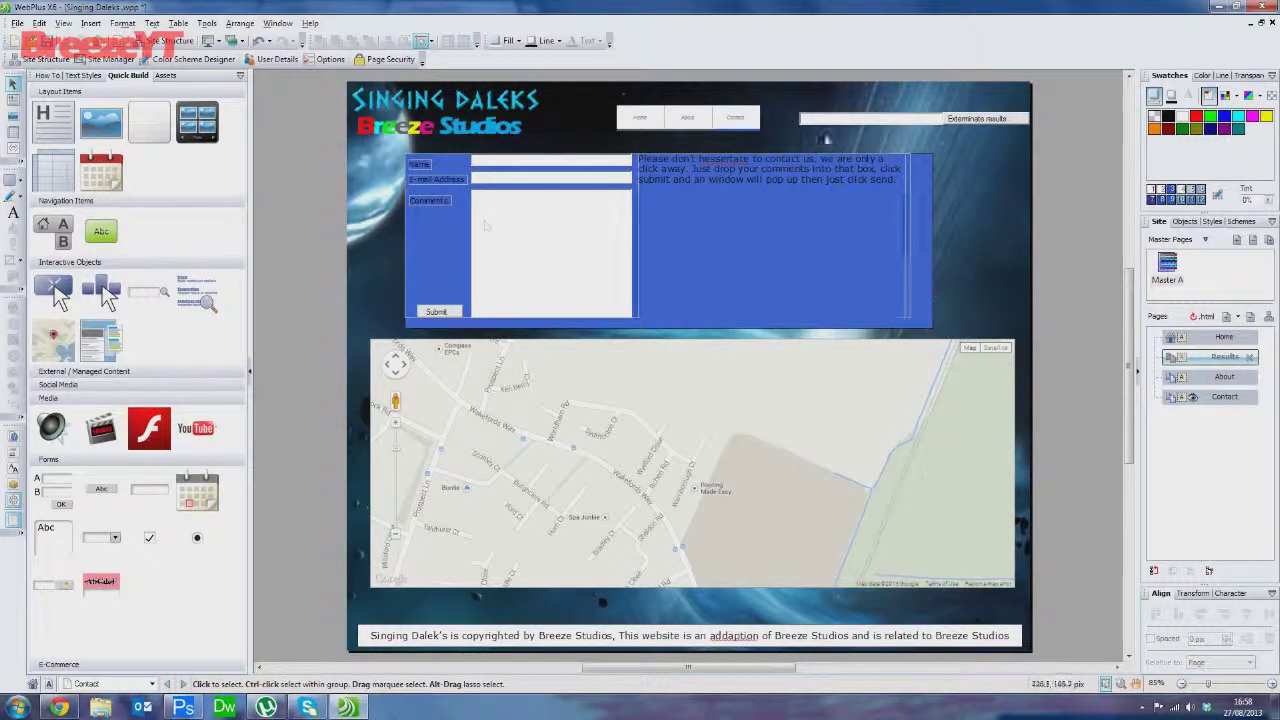
Preview the site in Chrome, run an empty site search, and check the Home and Contact pages
{"action": "left_click", "coordinate": [208, 40]}
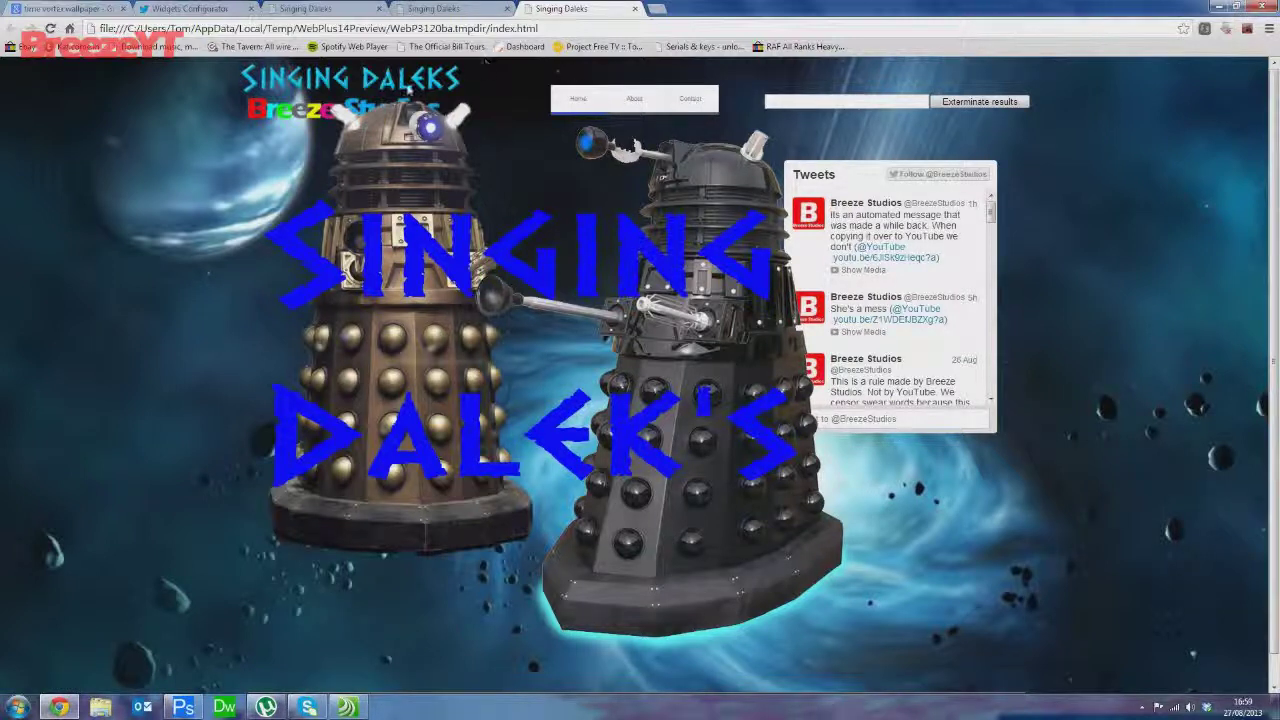
{"action": "left_click", "coordinate": [955, 102]}
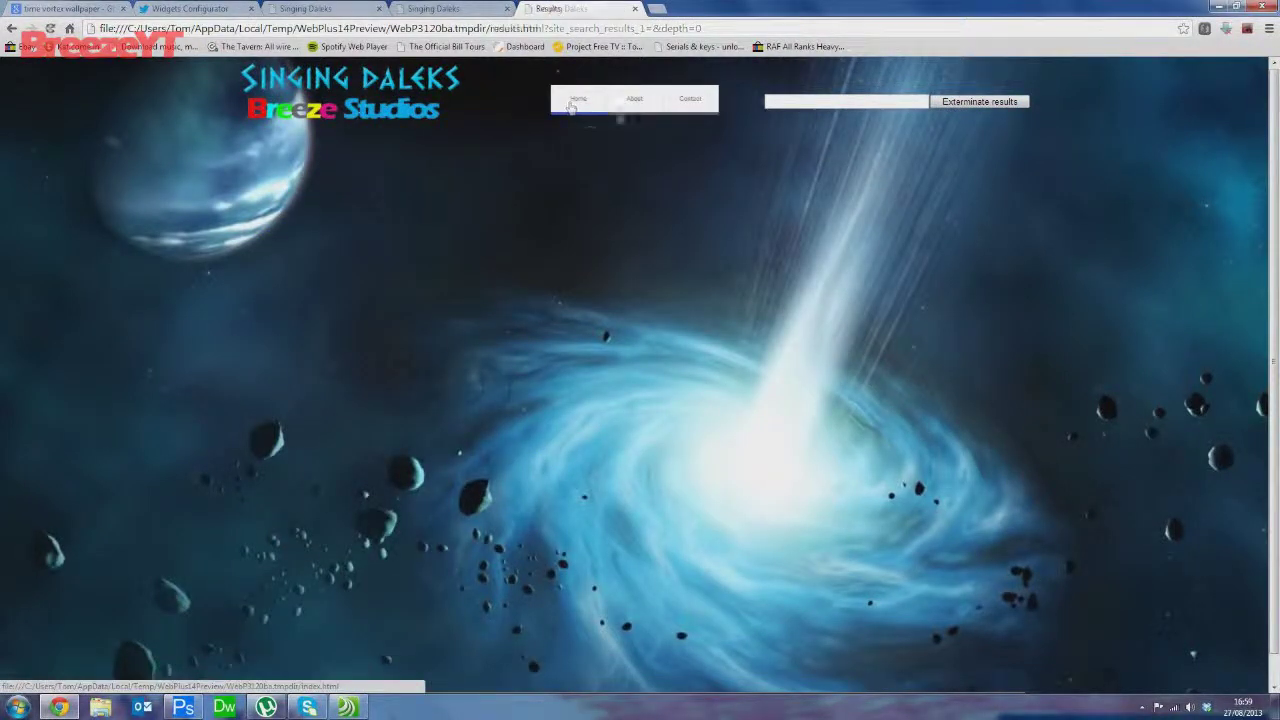
{"action": "left_click", "coordinate": [577, 99]}
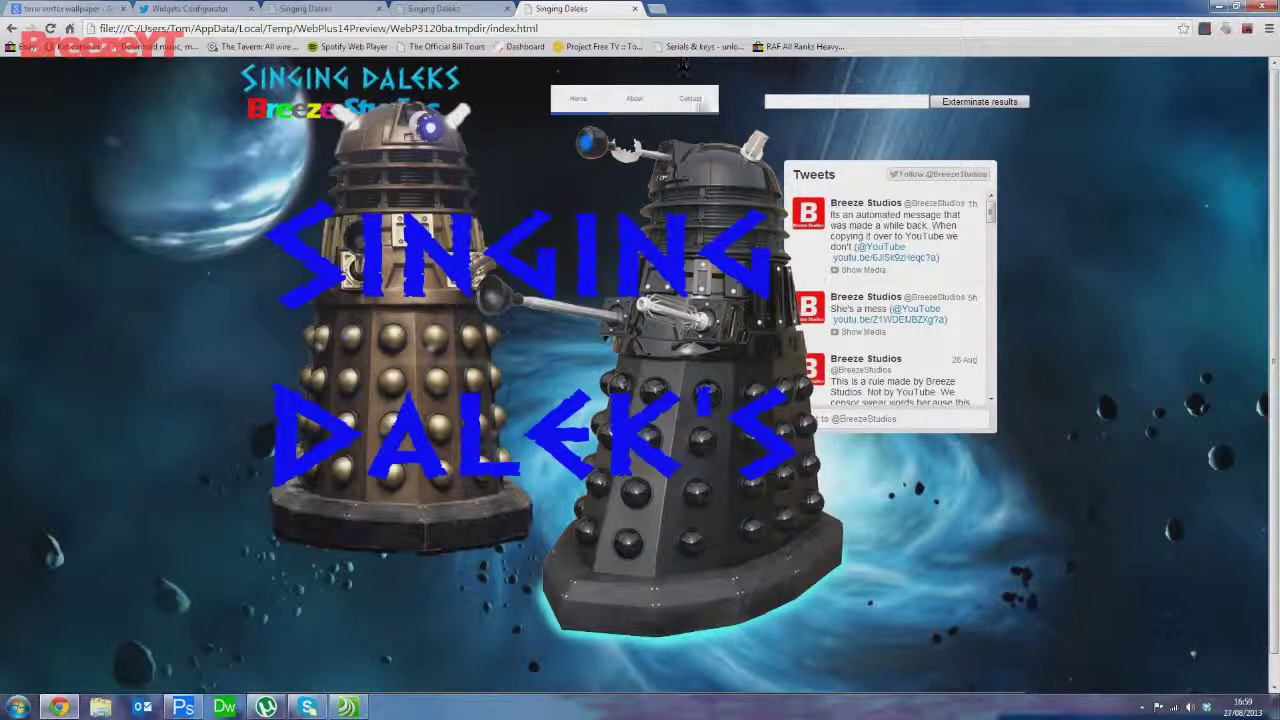
{"action": "left_click", "coordinate": [690, 98]}
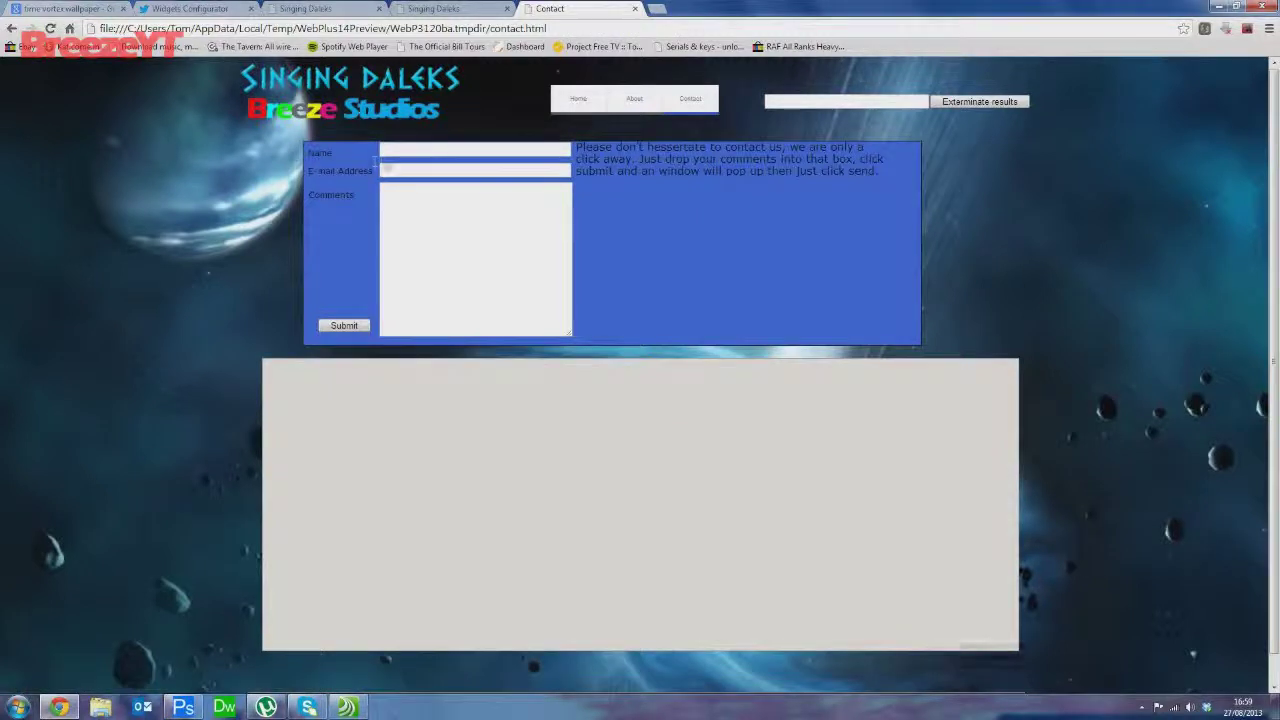
Test the contact form by entering a dummy name, an e-mail address and the comment "dssdfcvdfdfvdfvfadadsfvdgv", and submit it
{"action": "type", "text": "e vbfb rfbv"}
{"action": "left_click", "coordinate": [391, 170]}
{"action": "type", "text": "bcfj"}
{"action": "type", "text": "dfbfg"}
{"action": "type", "text": "@gfhh"}
{"action": "type", "text": "gv.ck"}
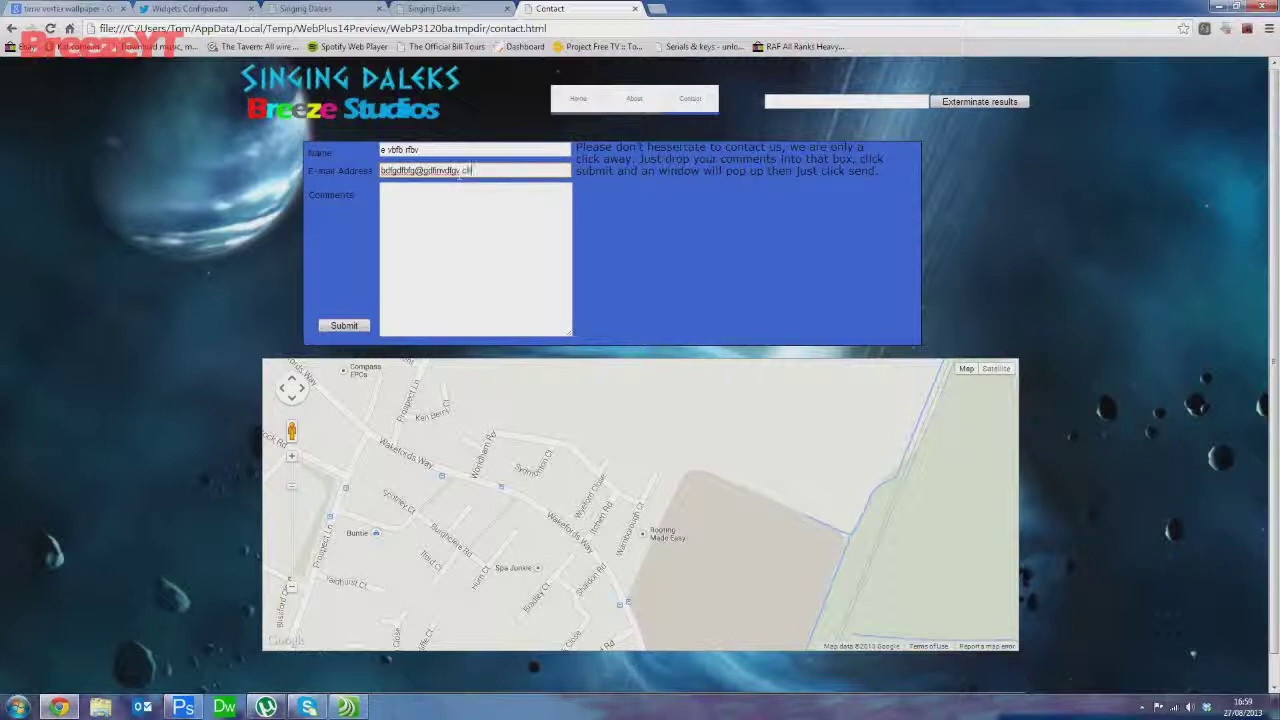
{"action": "type", "text": "dasdfcvdfdfvdfvcdadsfvdgv"}
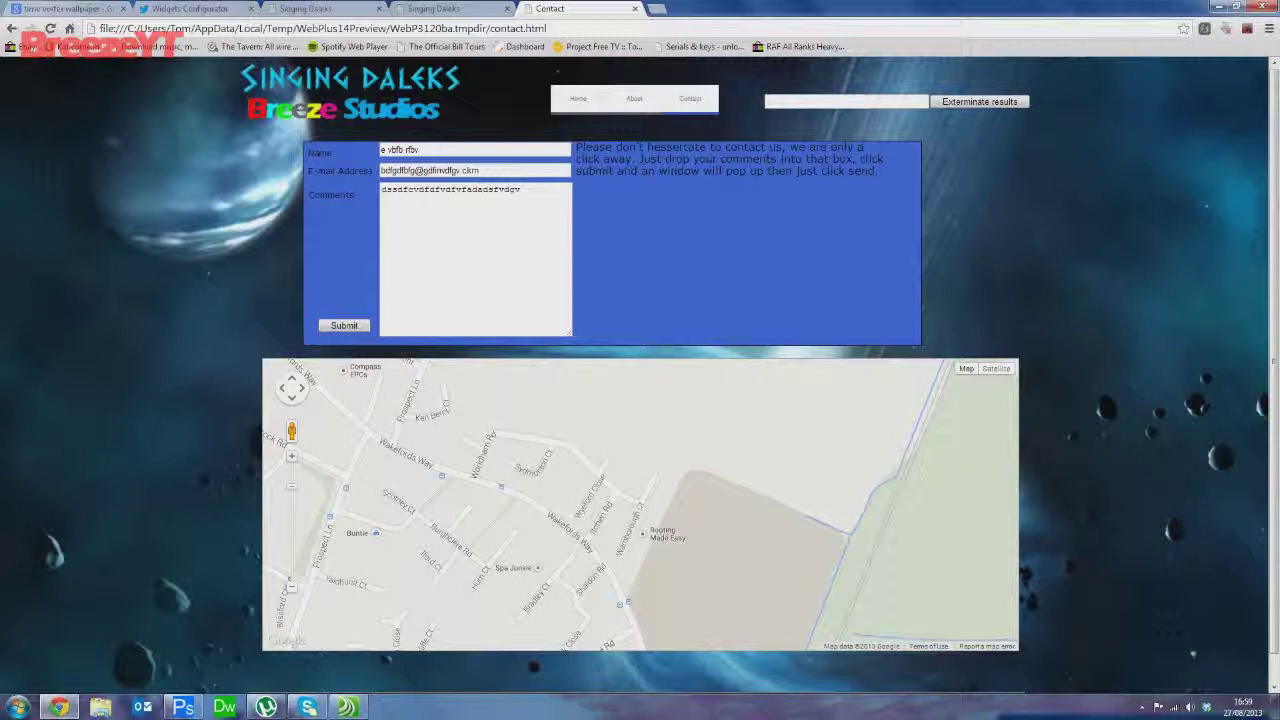
{"action": "left_click", "coordinate": [364, 326]}
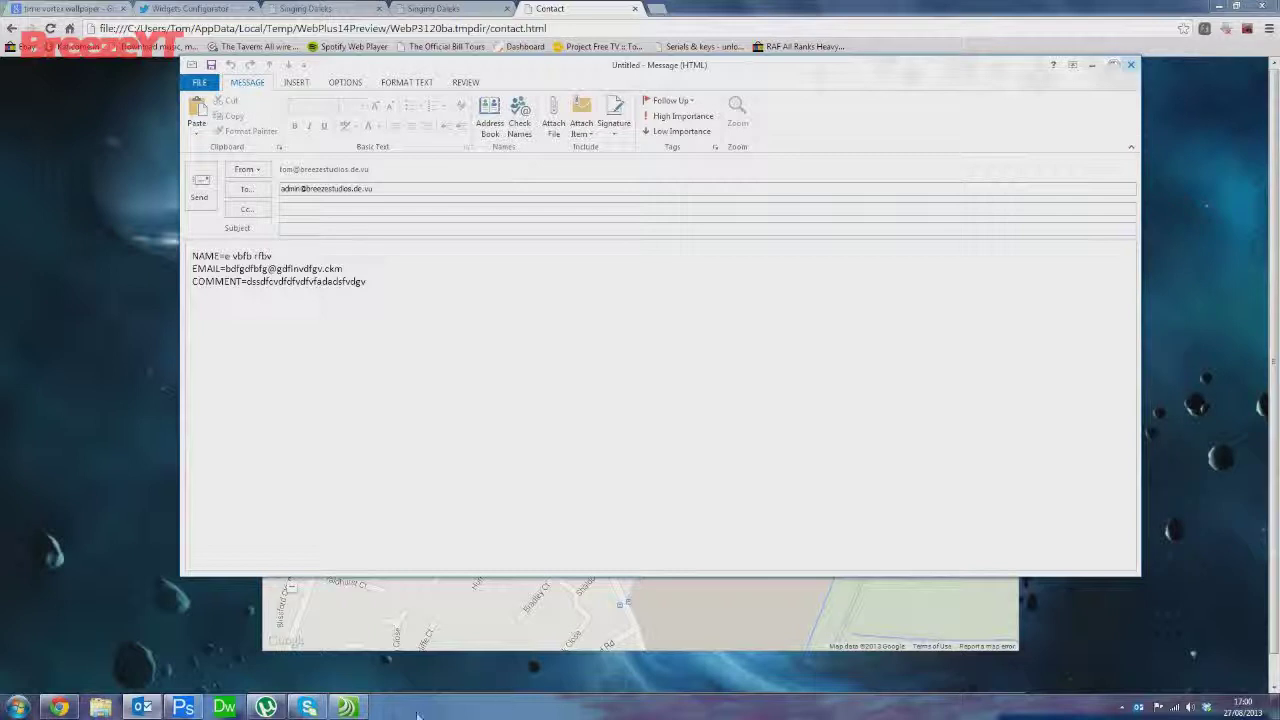
Discard the generated Outlook message without saving its changes and return to the site in WebPlus
{"action": "left_click", "coordinate": [346, 707]}
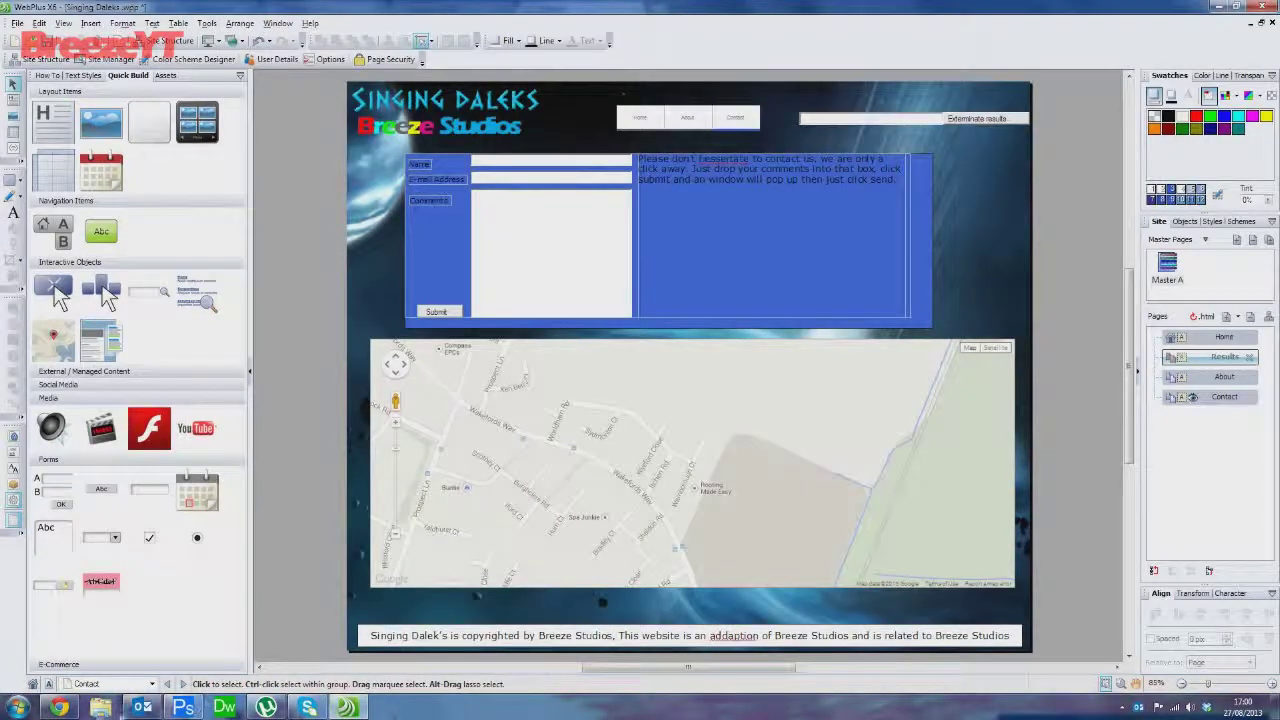
{"action": "left_click", "coordinate": [142, 707]}
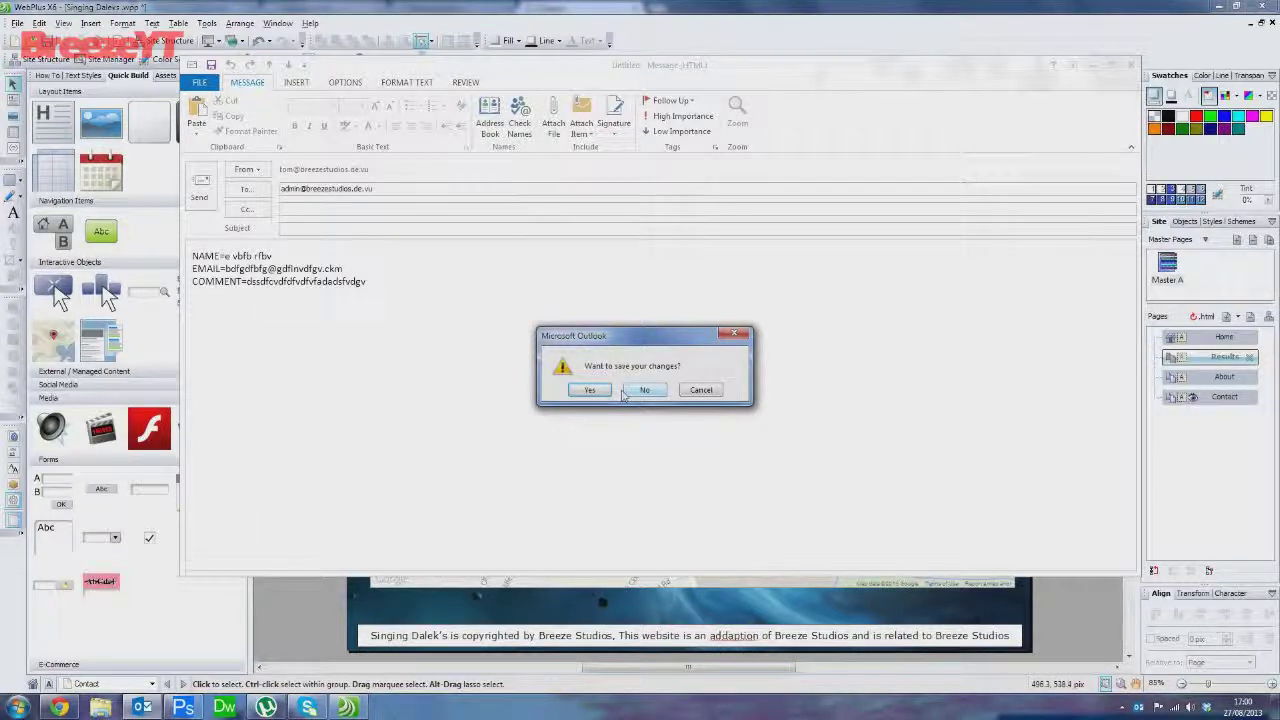
{"action": "left_click", "coordinate": [652, 388]}
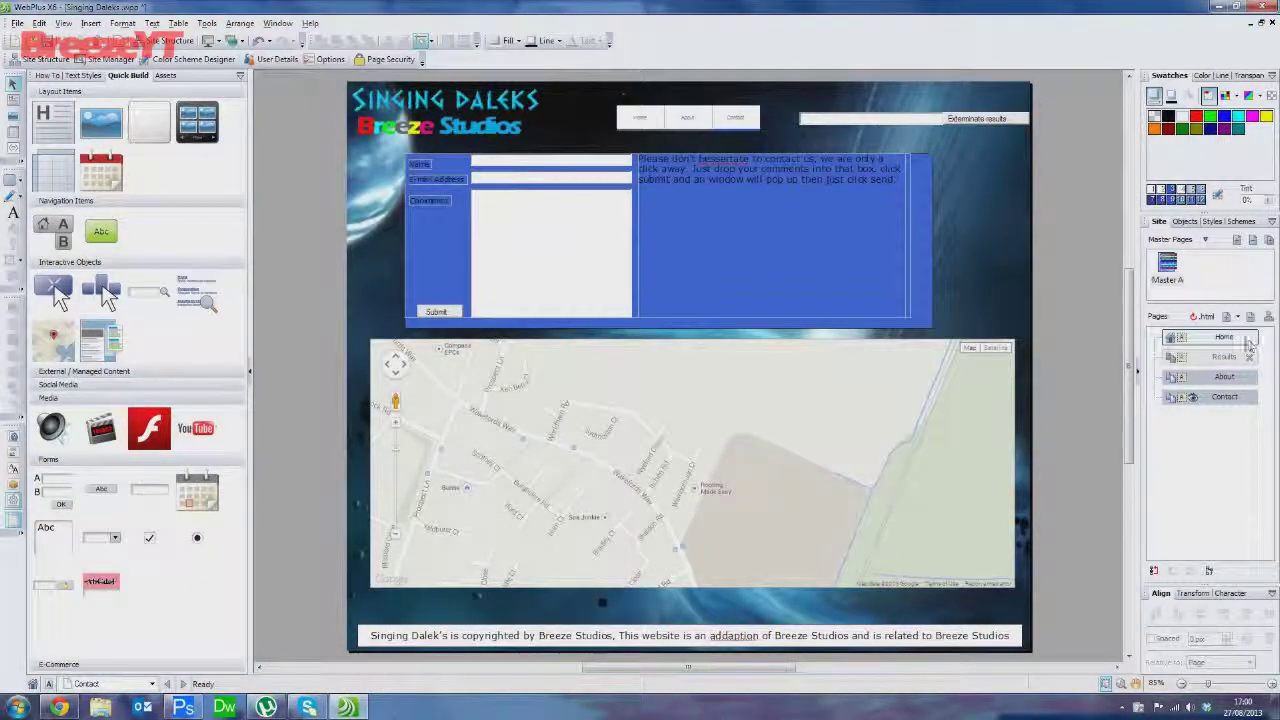
Open the Home page and move the bronze Dalek image down until its base lines up with the dark Dalek's
{"action": "double_click", "coordinate": [1224, 338]}
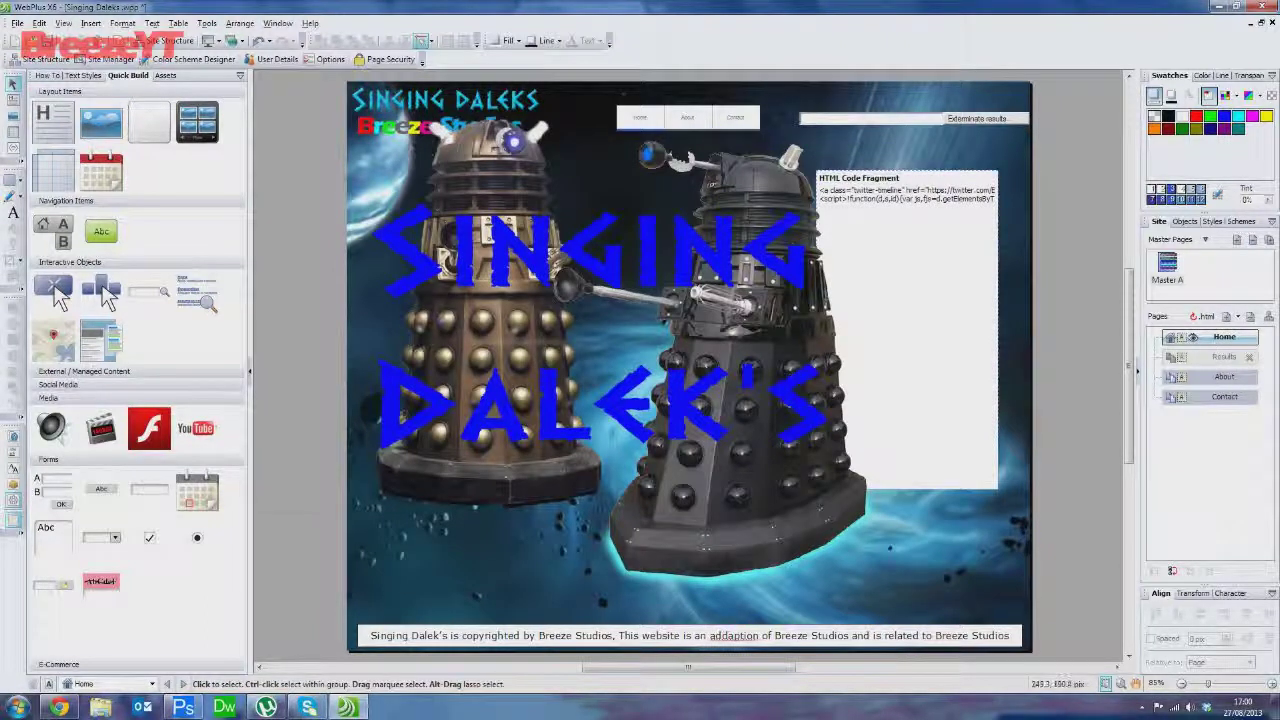
{"action": "left_click_drag", "start_coordinate": [712, 224], "coordinate": [703, 287]}
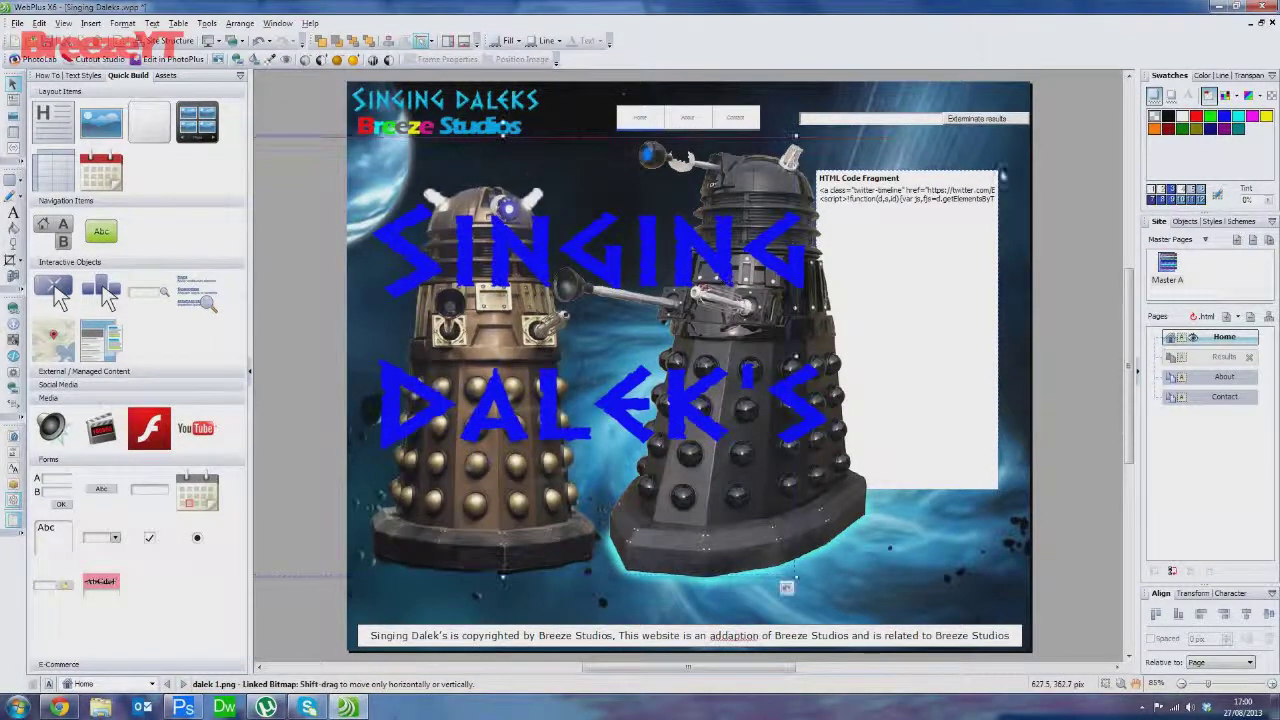
{"action": "left_click", "coordinate": [1073, 175]}
{"action": "left_click", "coordinate": [766, 177]}
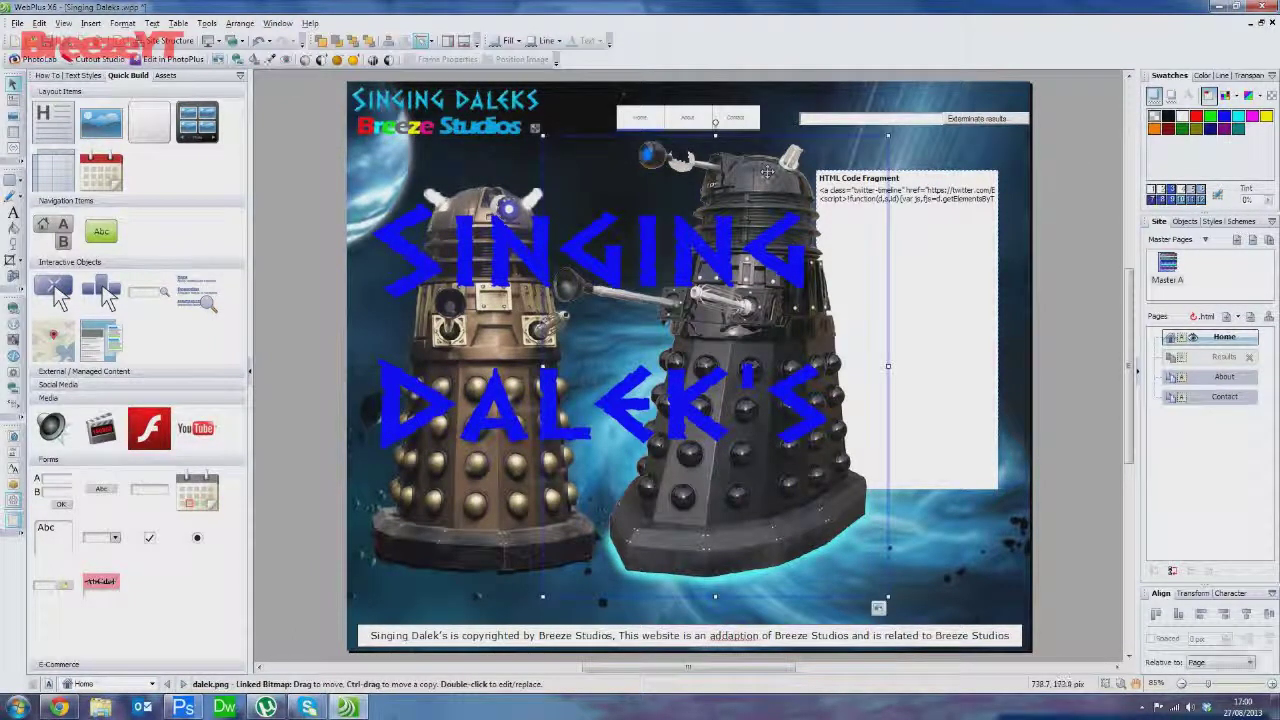
Preview the Home page in Chrome, look through older tweets in the Twitter timeline, and return to WebPlus
{"action": "left_click", "coordinate": [207, 40]}
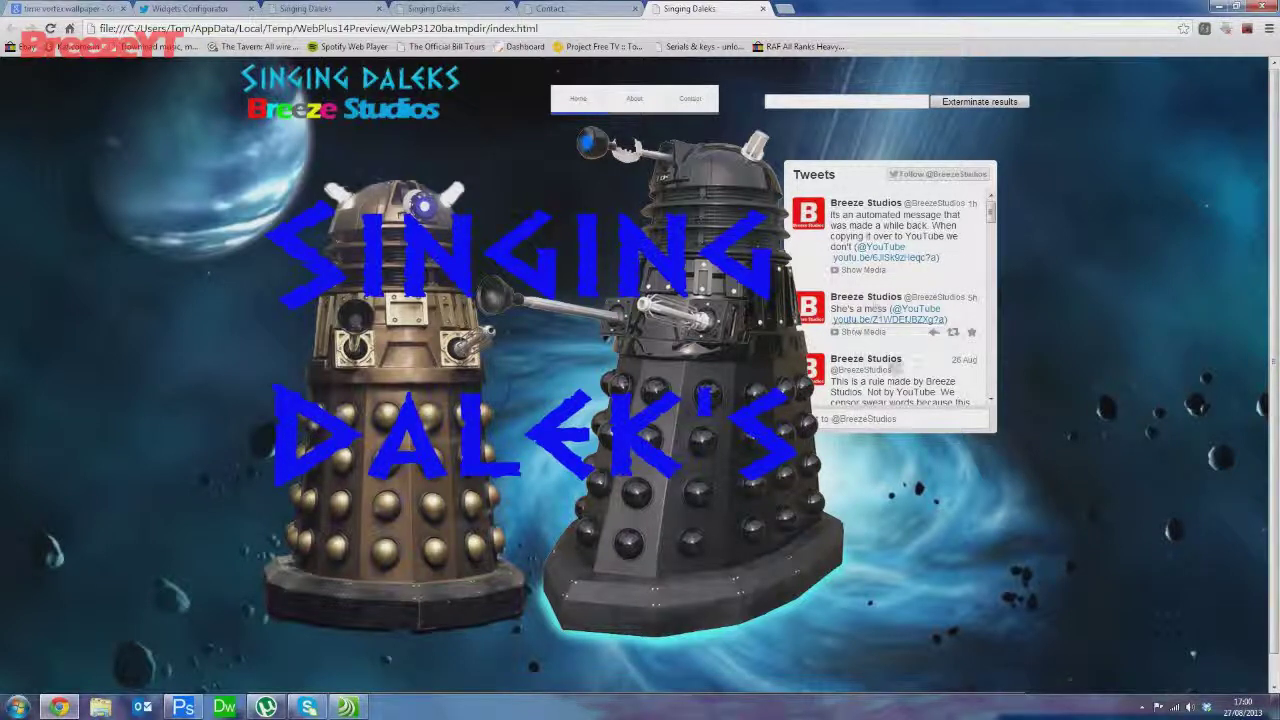
{"action": "scroll", "coordinate": [993, 218], "scroll_direction": "down", "scroll_amount": 1}
{"action": "left_click_drag", "start_coordinate": [993, 220], "coordinate": [998, 323]}
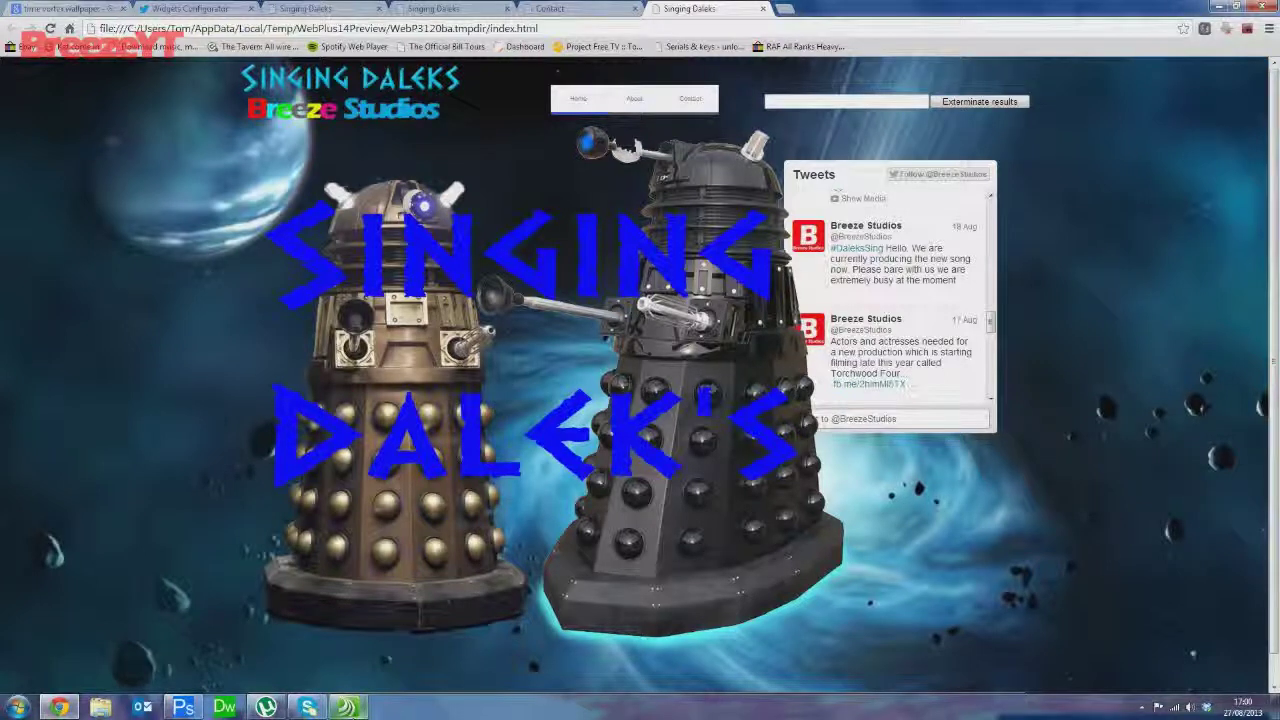
{"action": "mouse_move", "coordinate": [347, 707]}
{"action": "left_click", "coordinate": [360, 708]}
{"action": "left_click", "coordinate": [297, 506]}
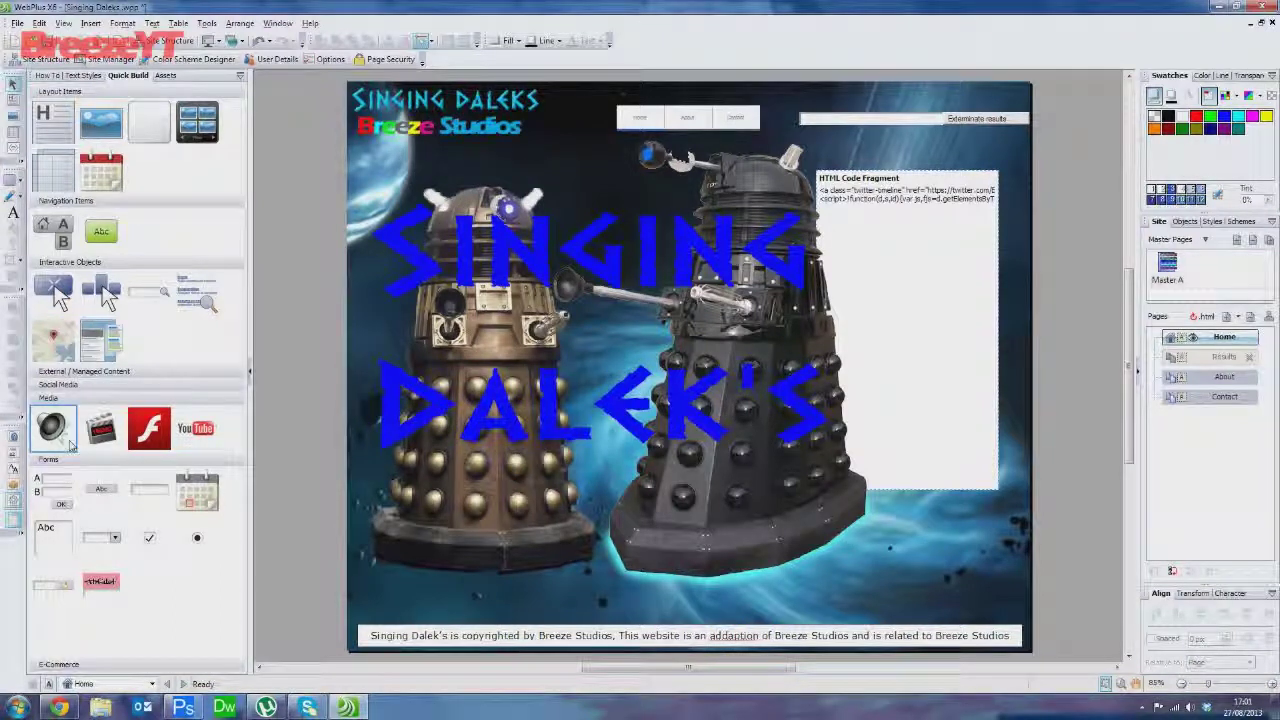
Expand the E-Commerce build items and review the layouts of the About and Contact pages
{"action": "left_click", "coordinate": [80, 663]}
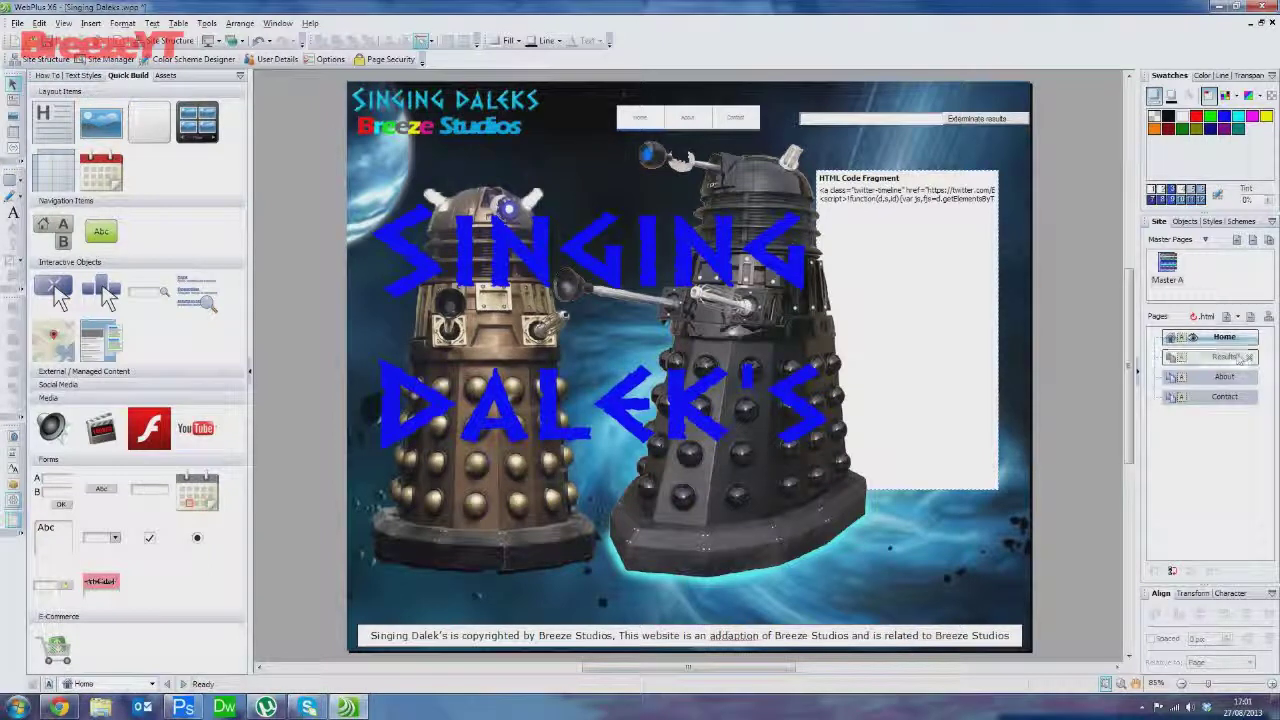
{"action": "left_click_drag", "start_coordinate": [1210, 357], "coordinate": [1197, 339]}
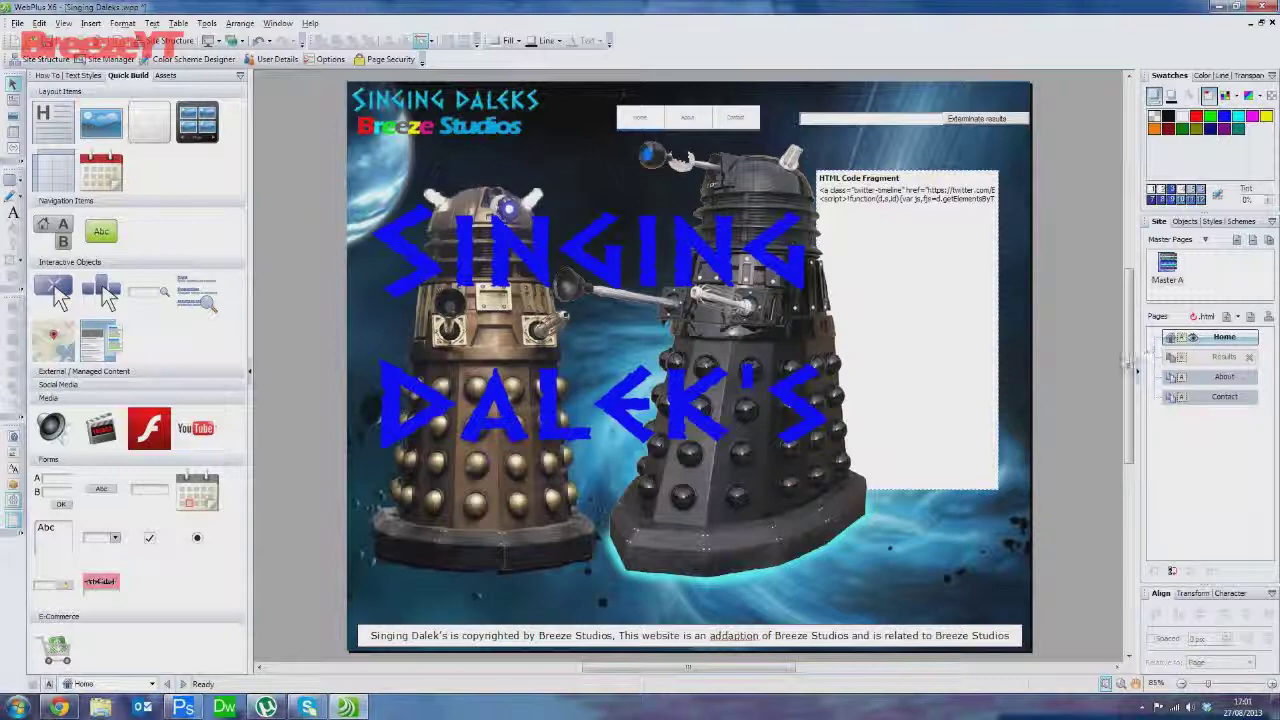
{"action": "mouse_move", "coordinate": [1131, 412]}
{"action": "left_mouse_down"}
{"action": "mouse_move", "coordinate": [1131, 592]}
{"action": "mouse_move", "coordinate": [1131, 440]}
{"action": "mouse_move", "coordinate": [1153, 400]}
{"action": "mouse_move", "coordinate": [1150, 412]}
{"action": "left_mouse_up"}
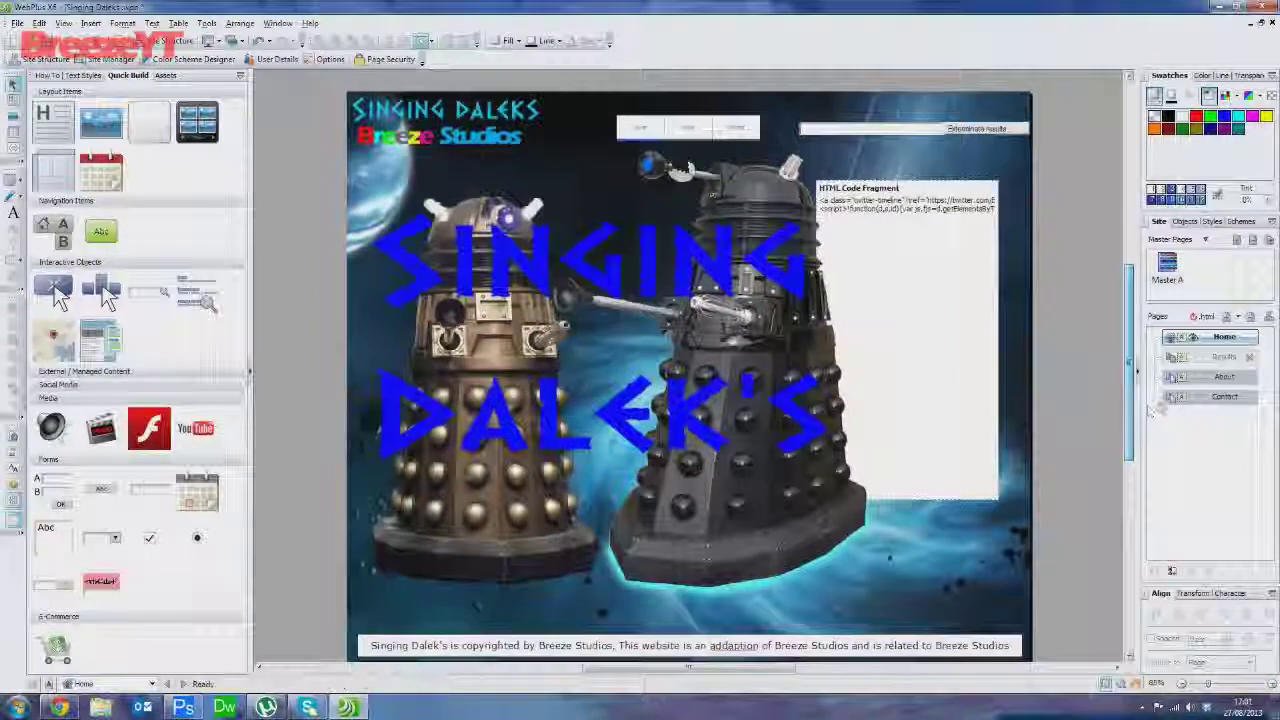
{"action": "double_click", "coordinate": [1212, 380]}
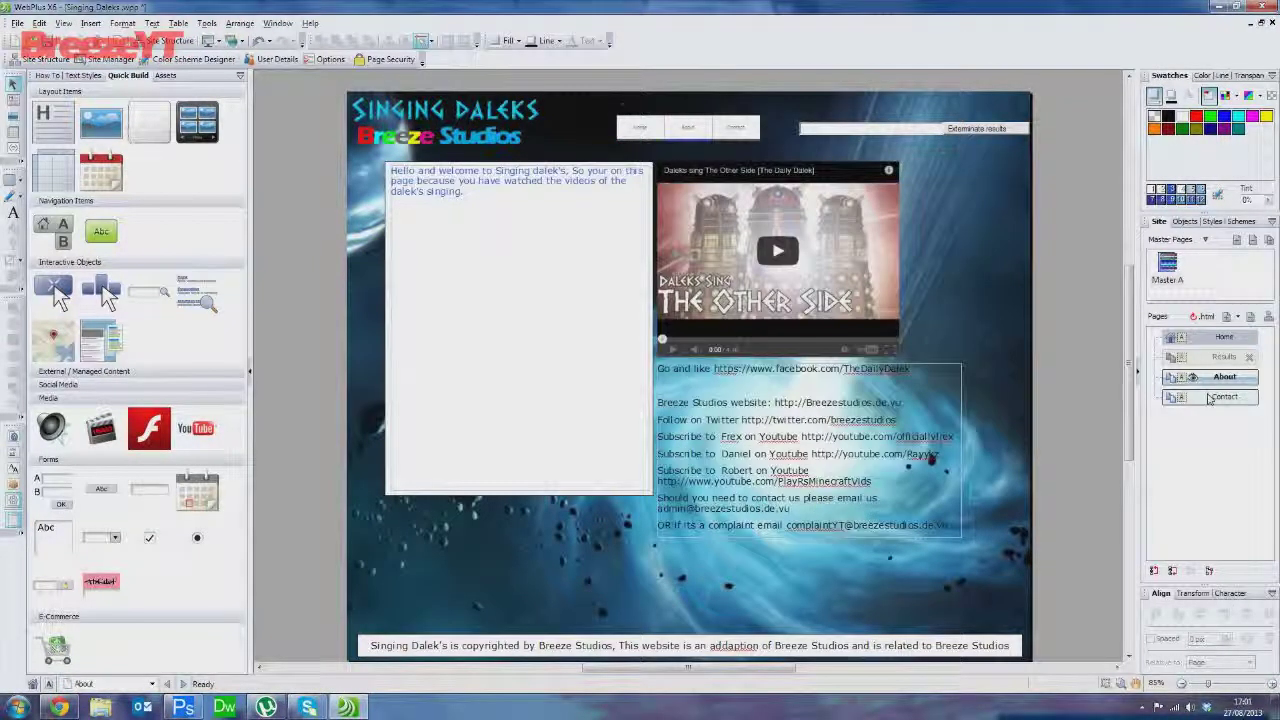
{"action": "double_click", "coordinate": [1222, 397]}
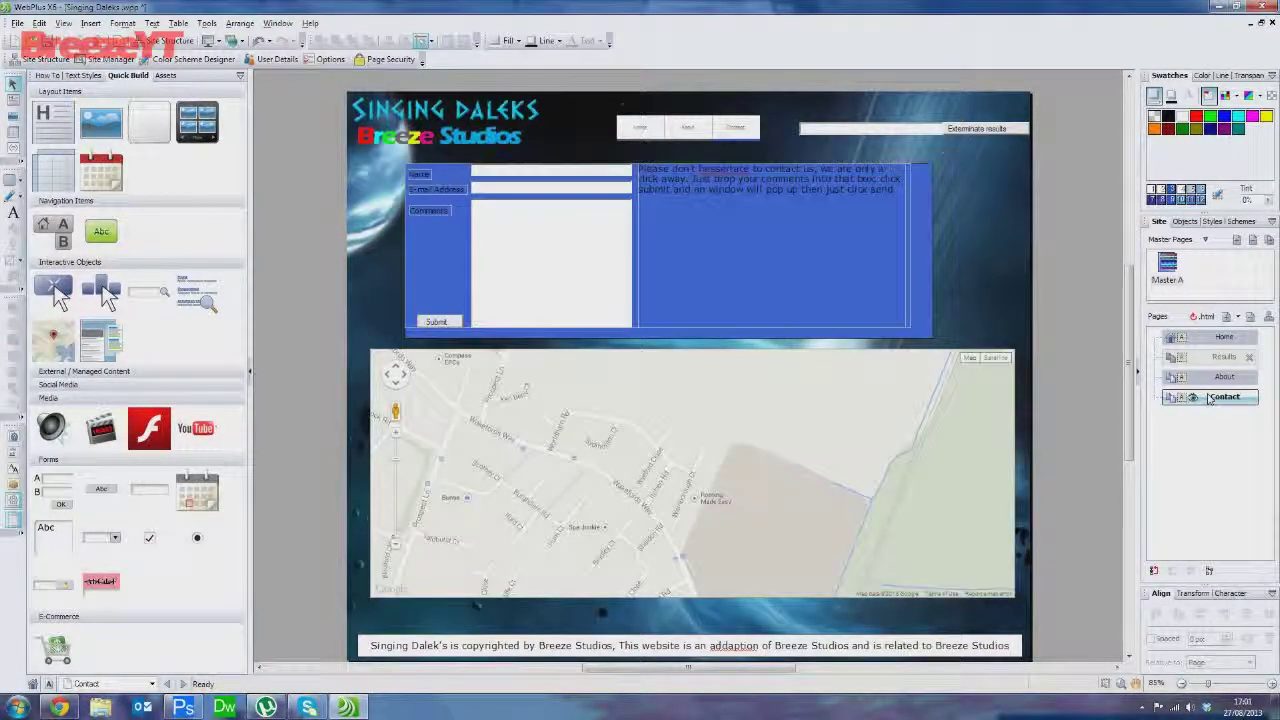